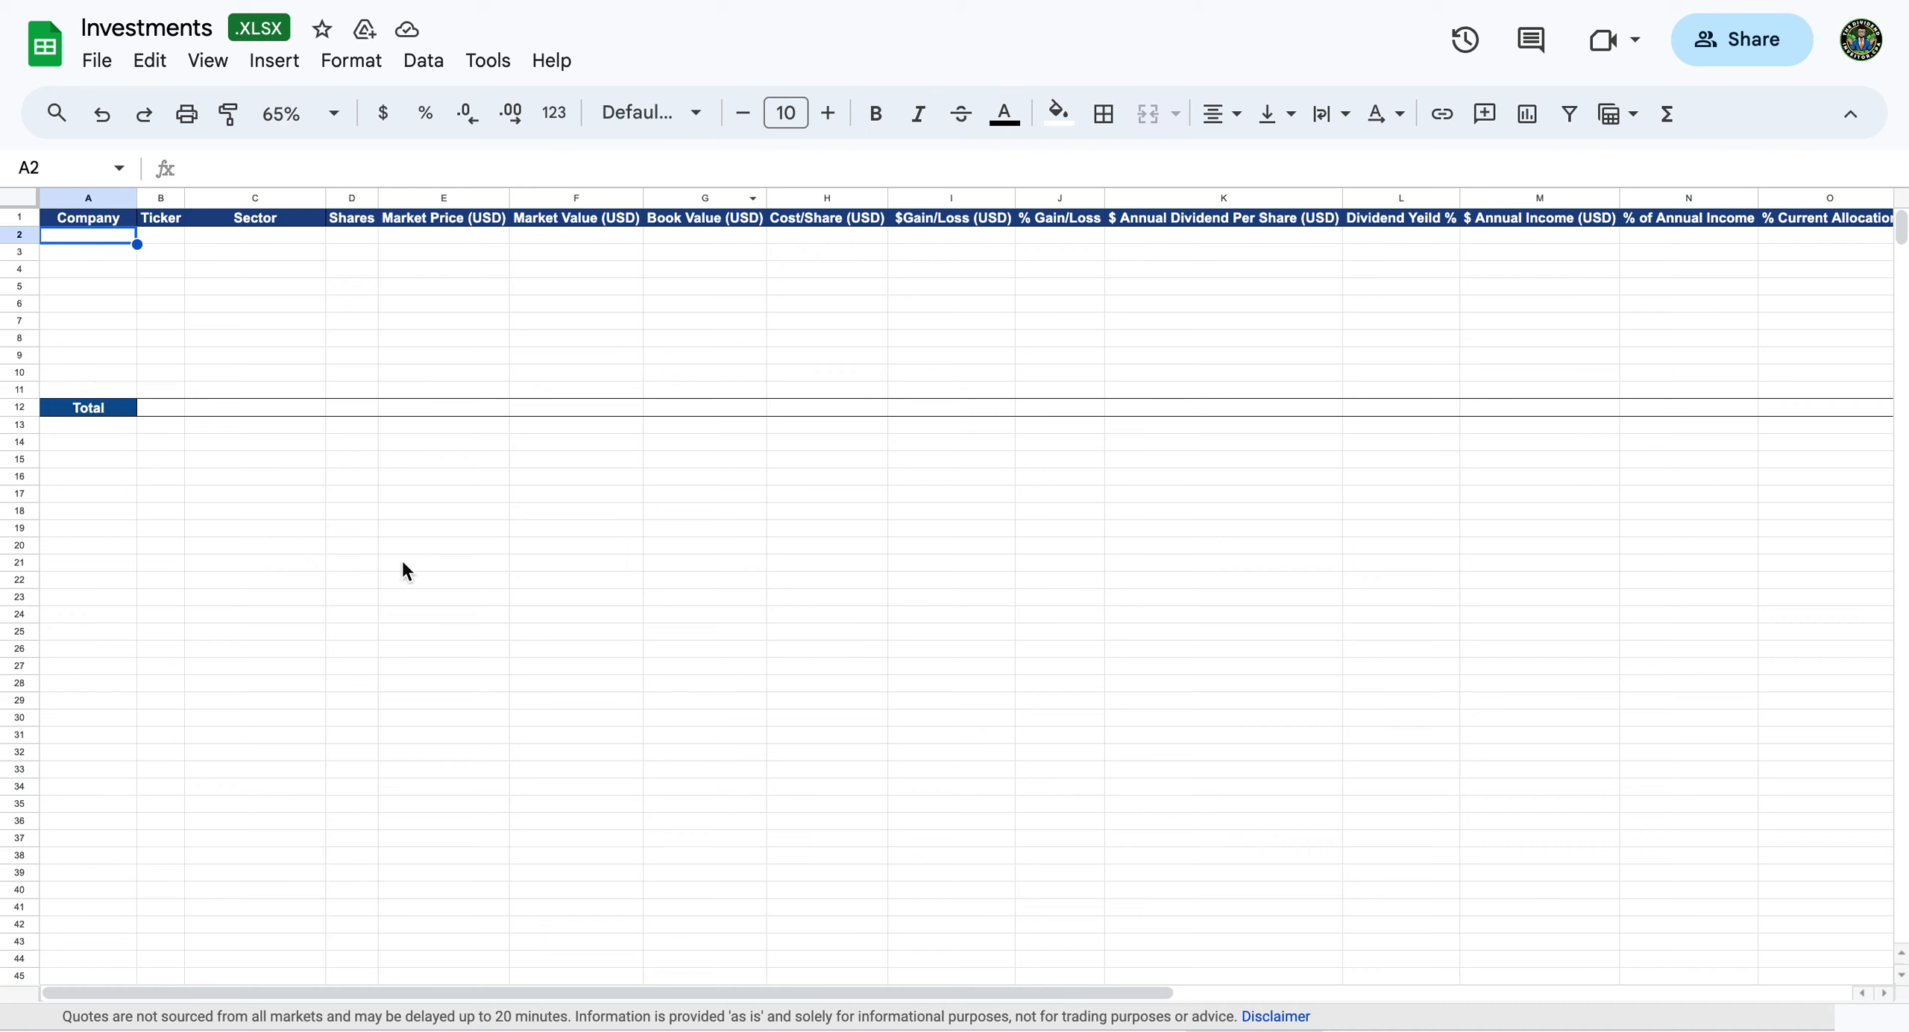
Enter Microsoft as the first company in row 2 with the ticker MSFT.
click(90, 222)
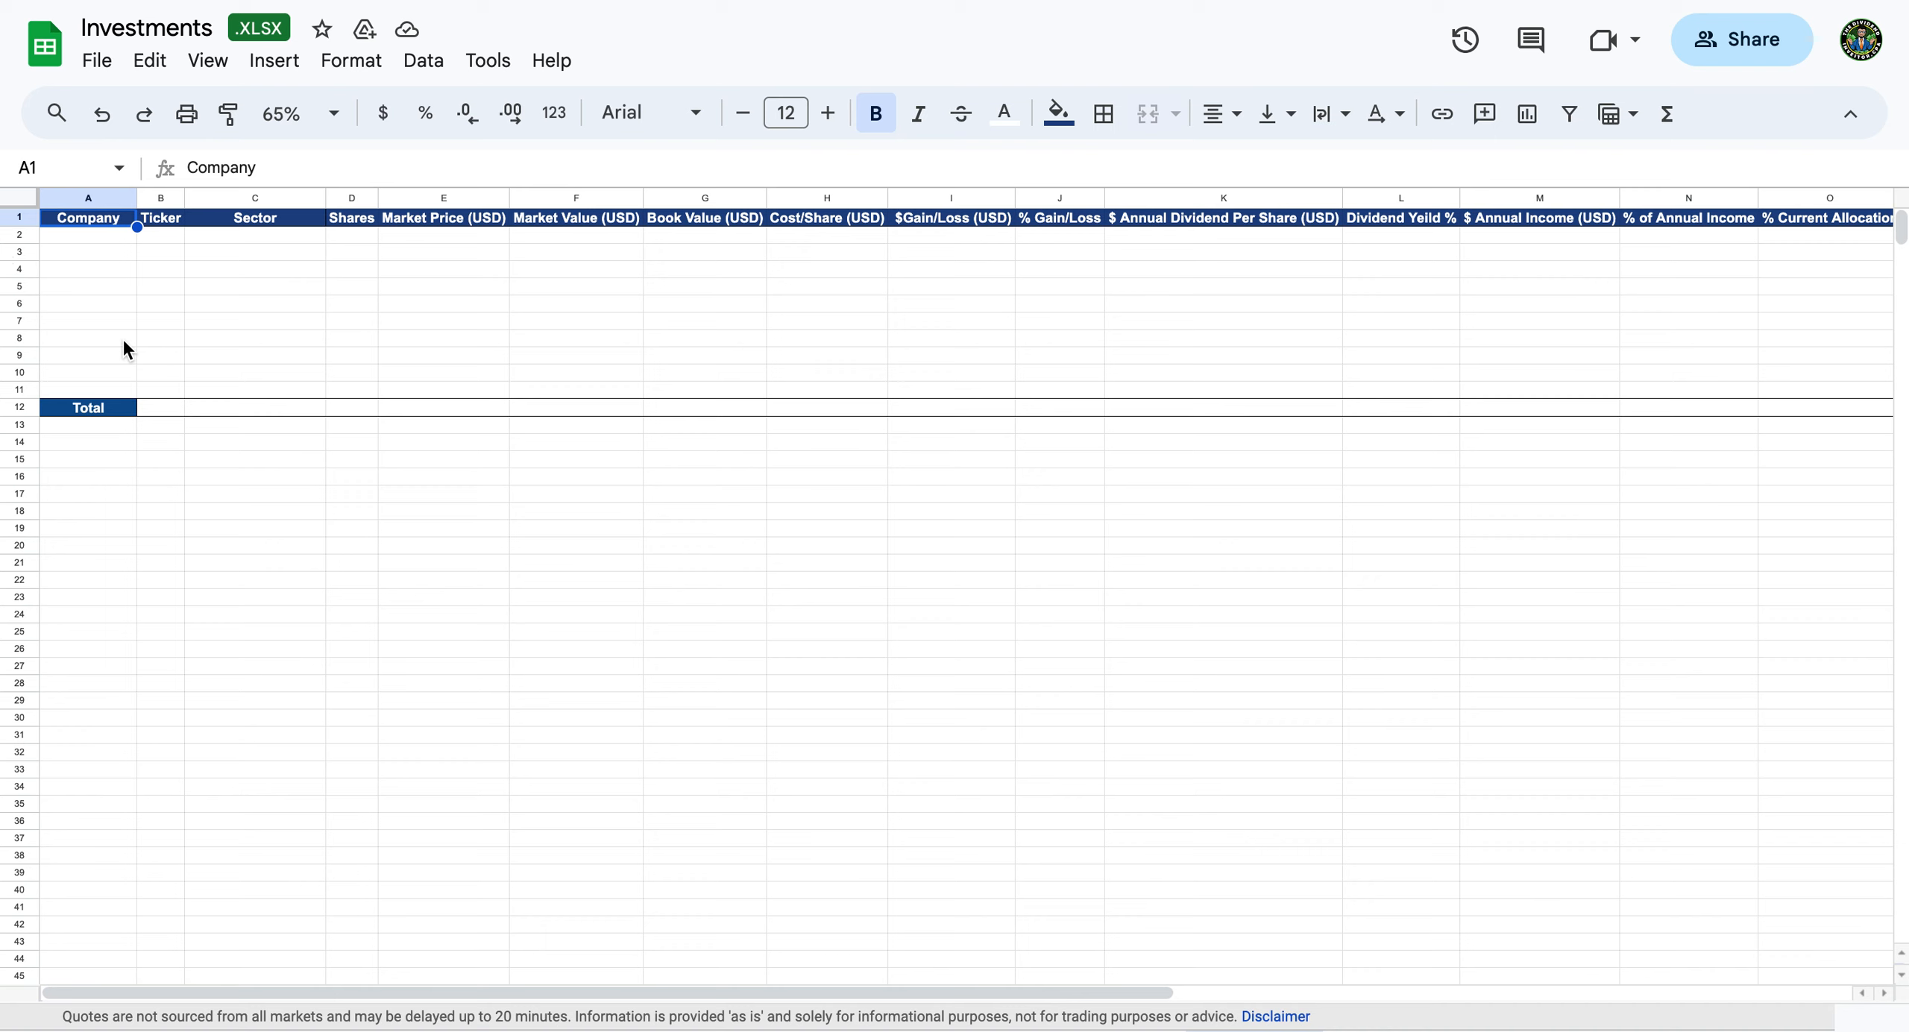
key(Down)
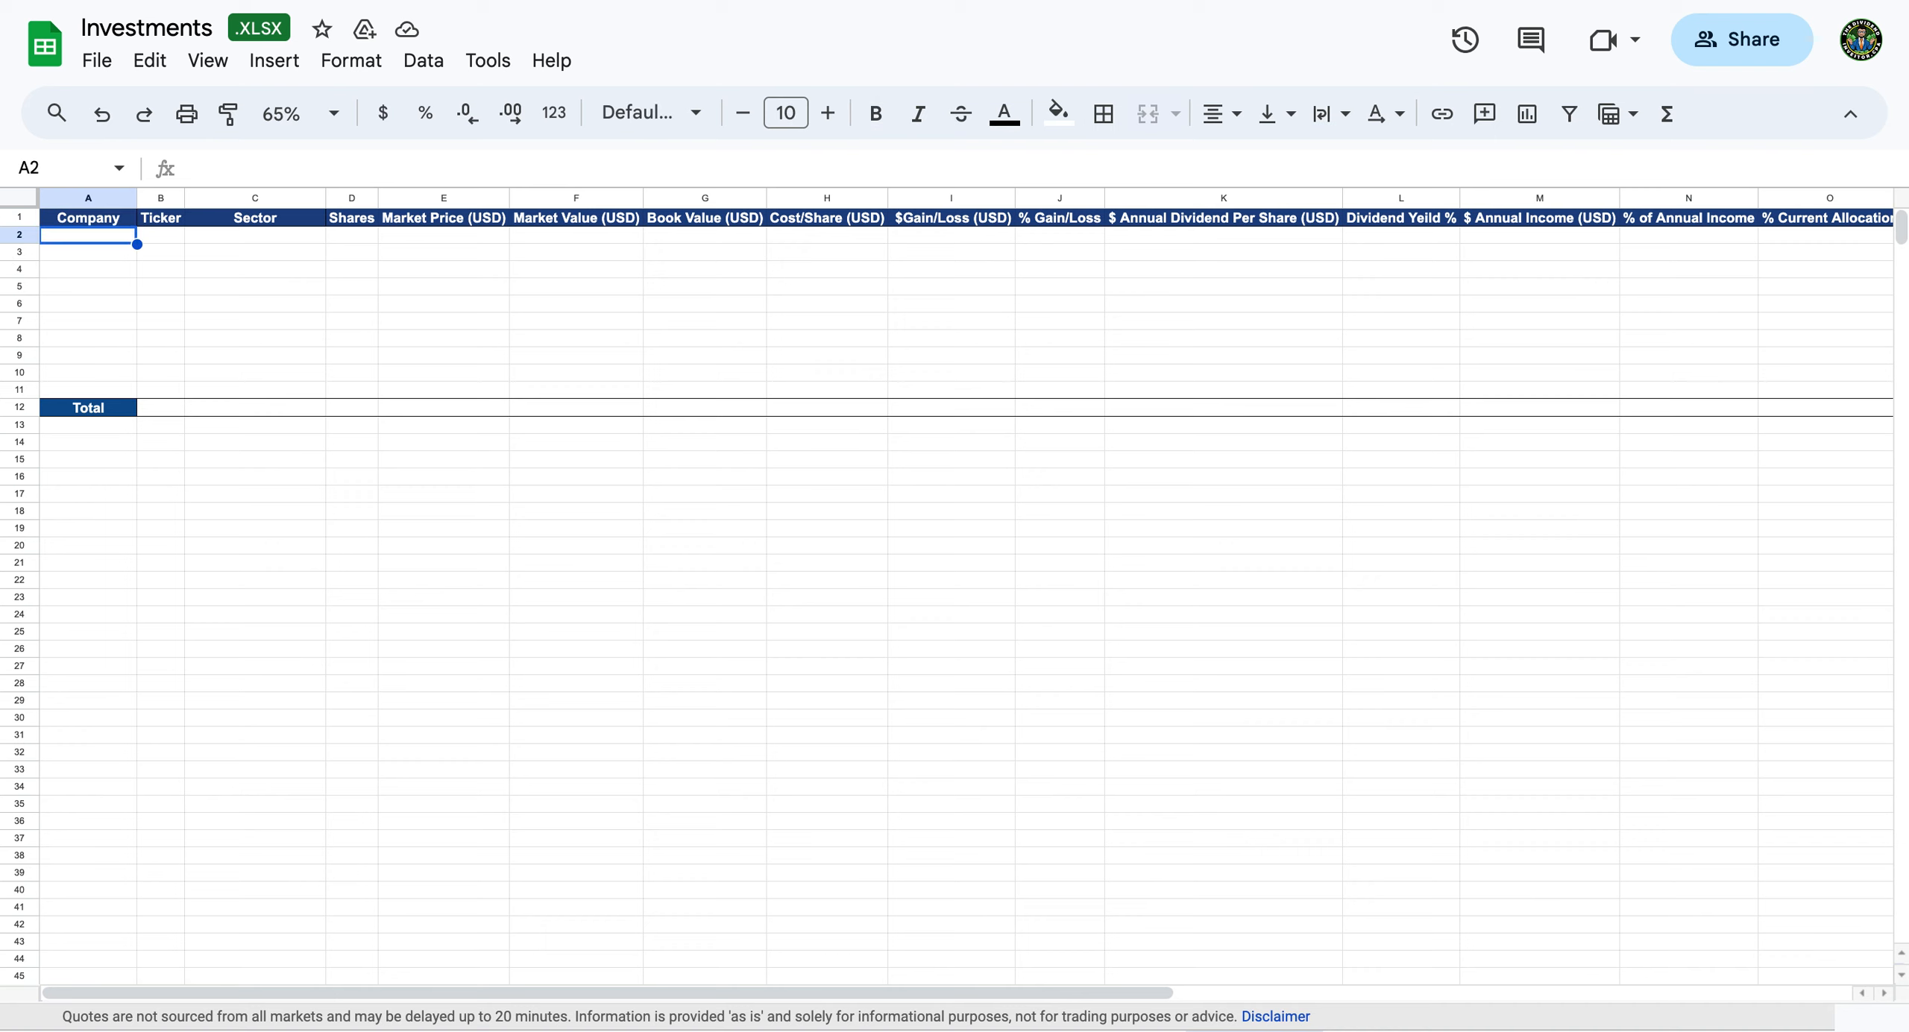
text(Micro)
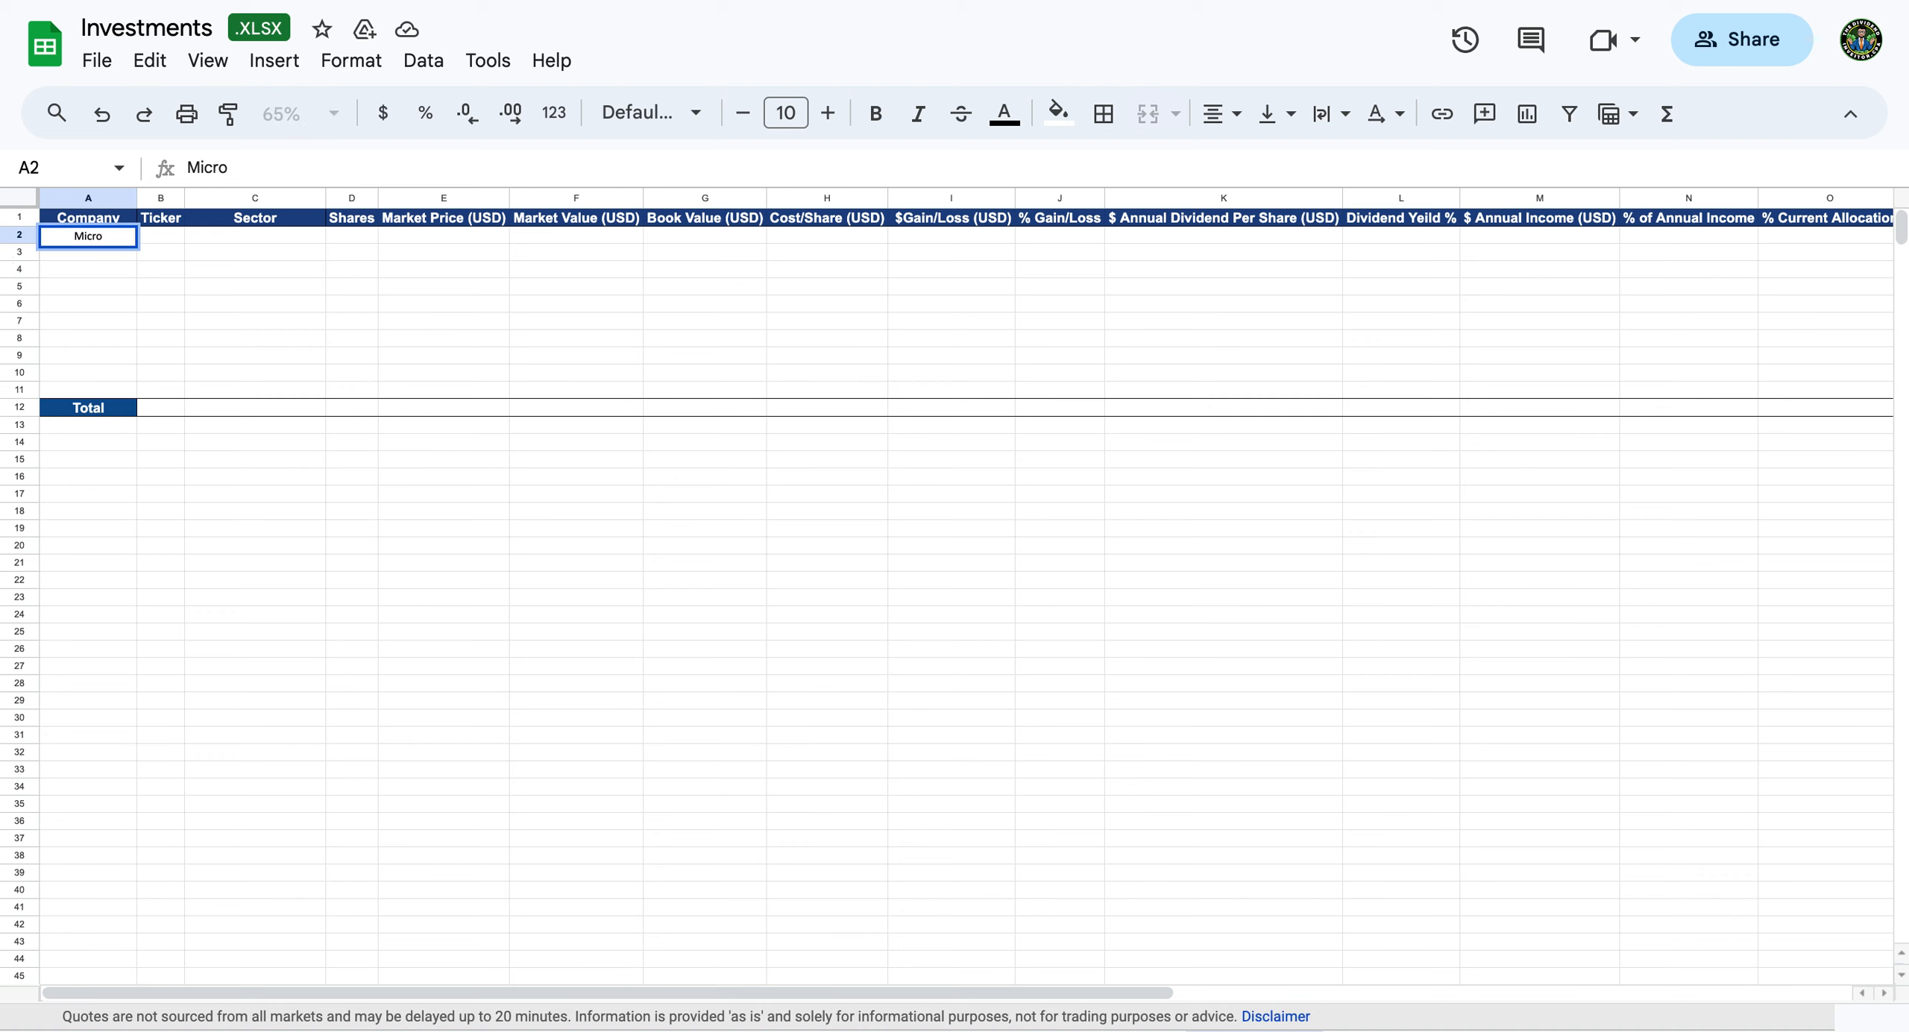
text(softr)
key(BackSpace)
key(Tab)
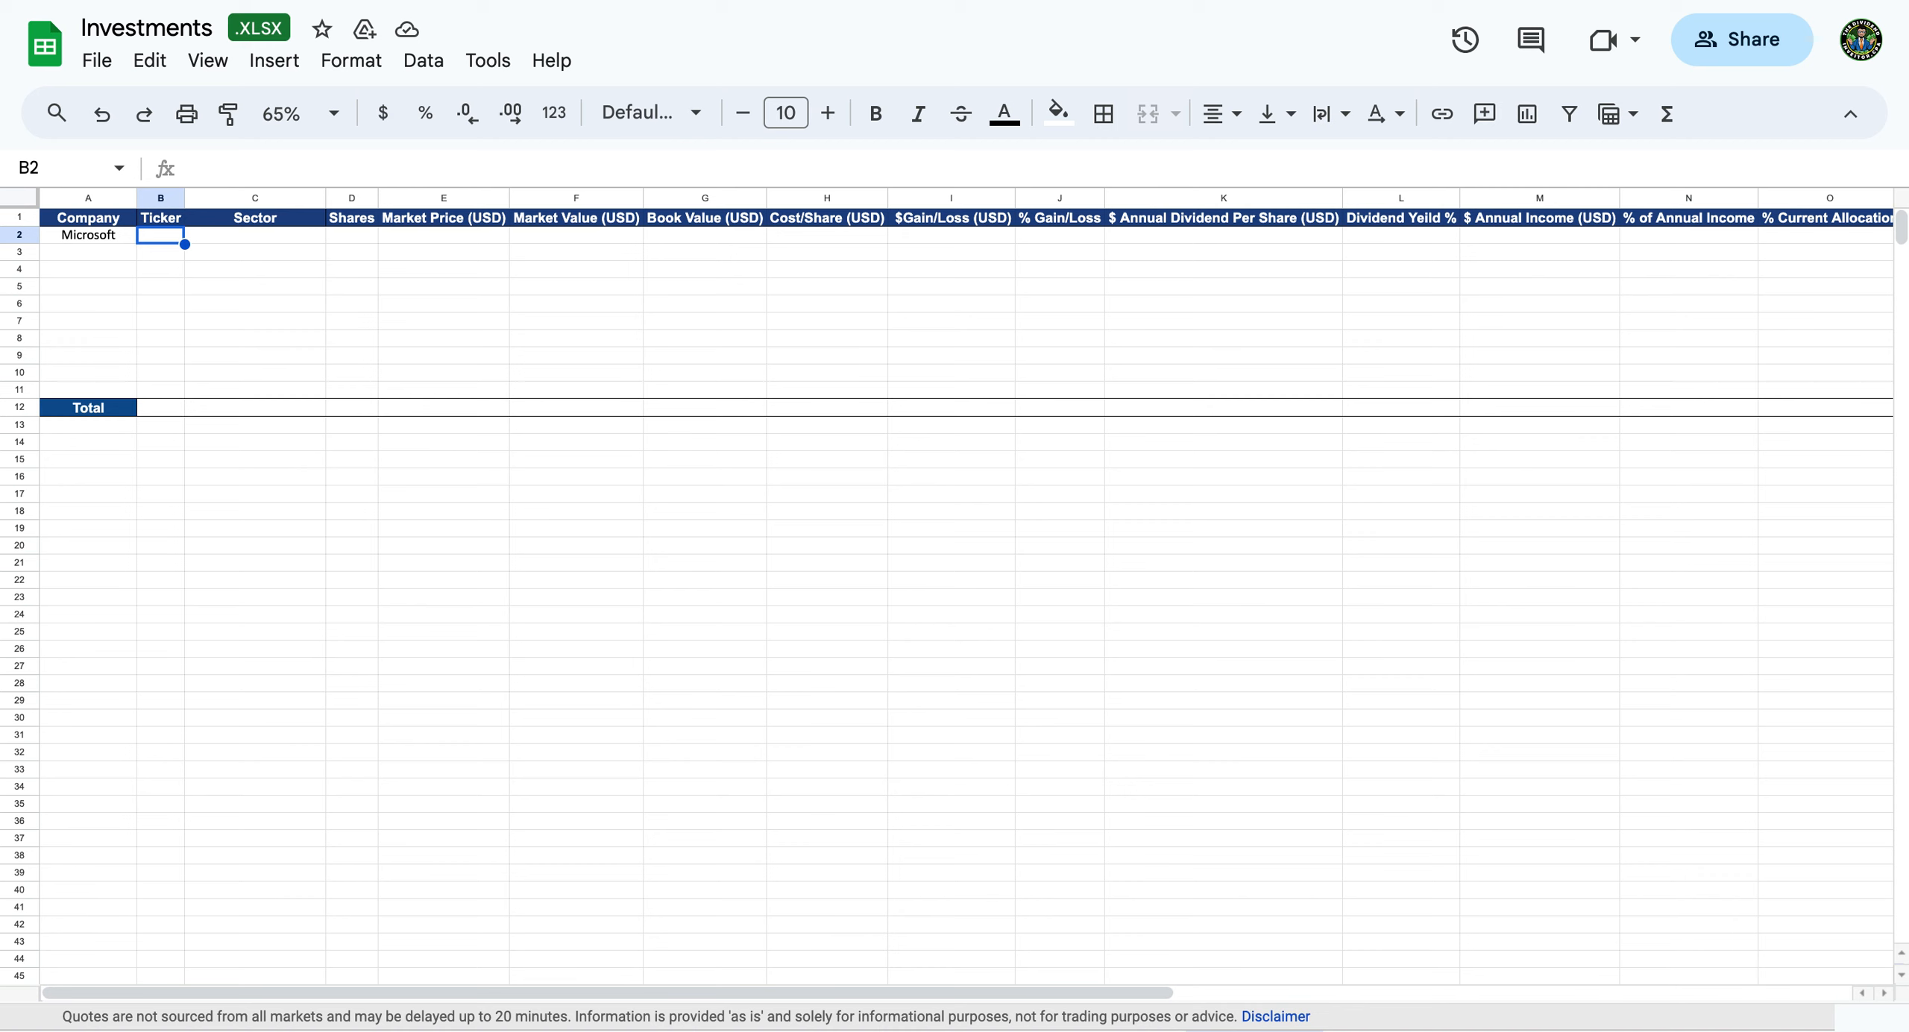
text(MSFT)
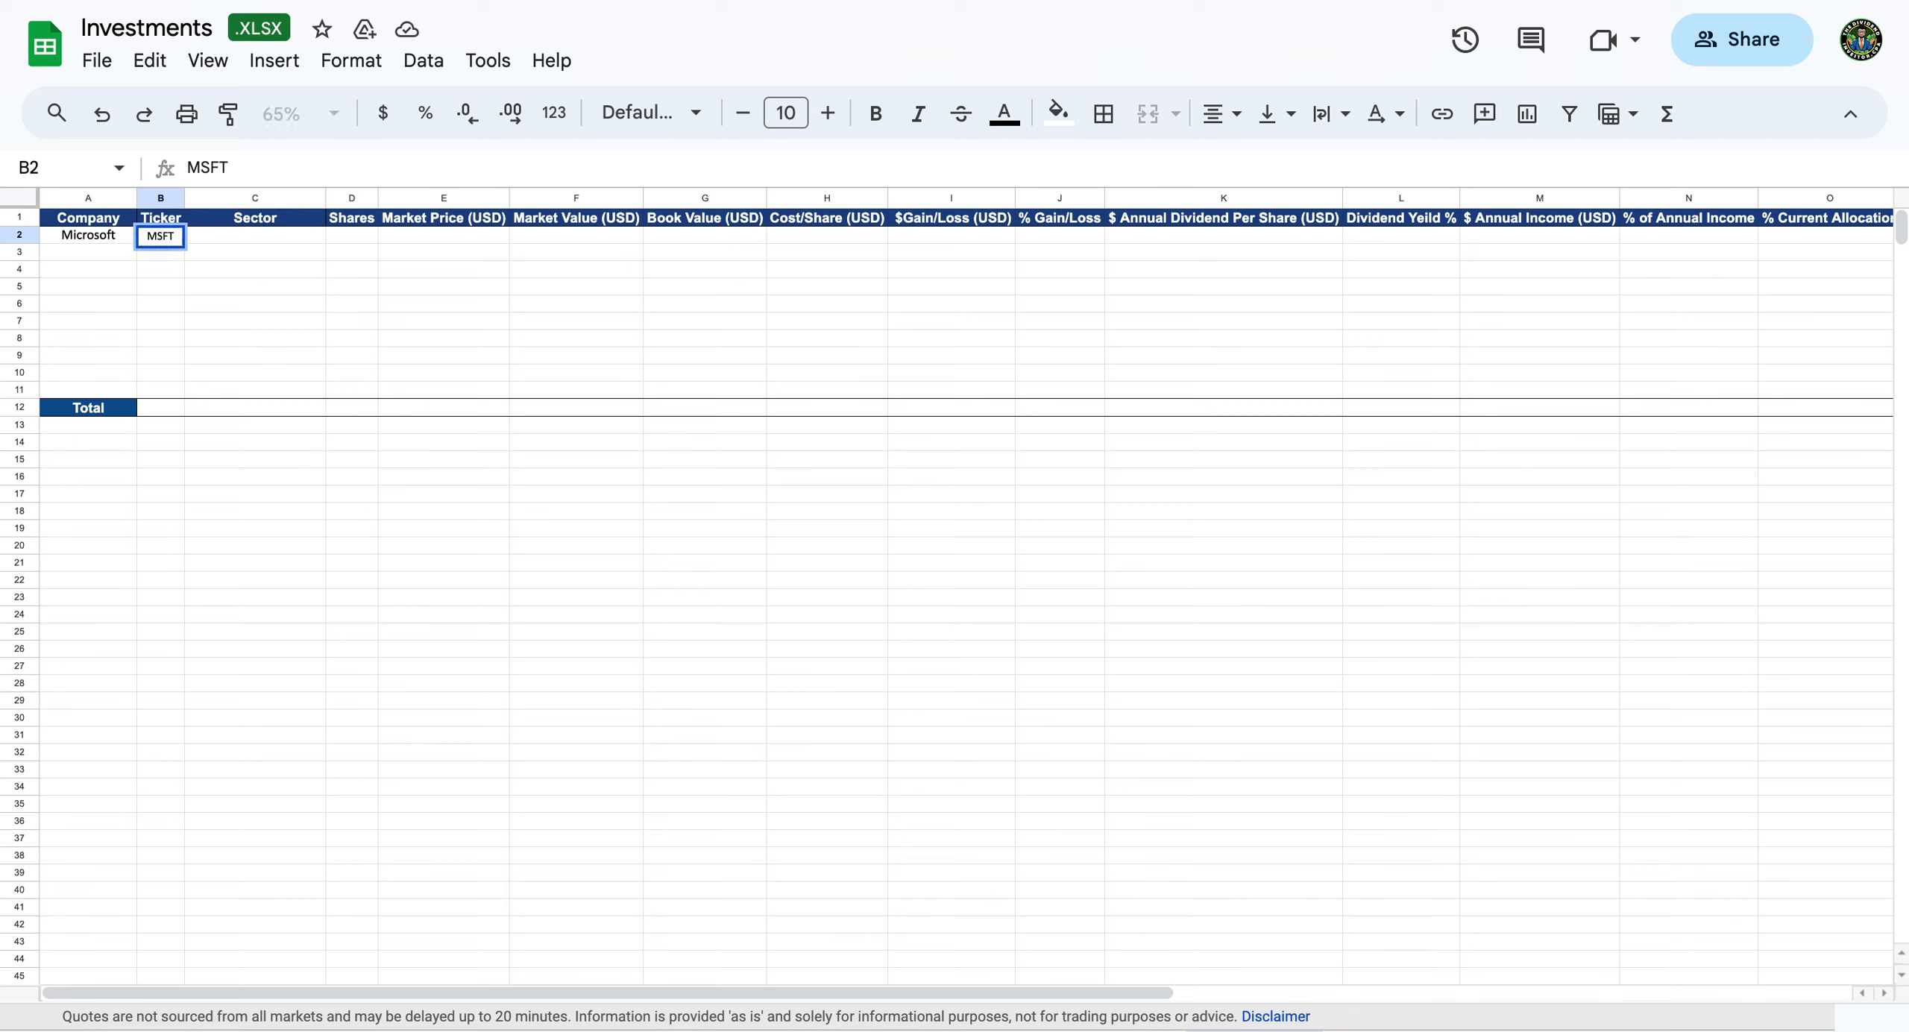
key(Tab)
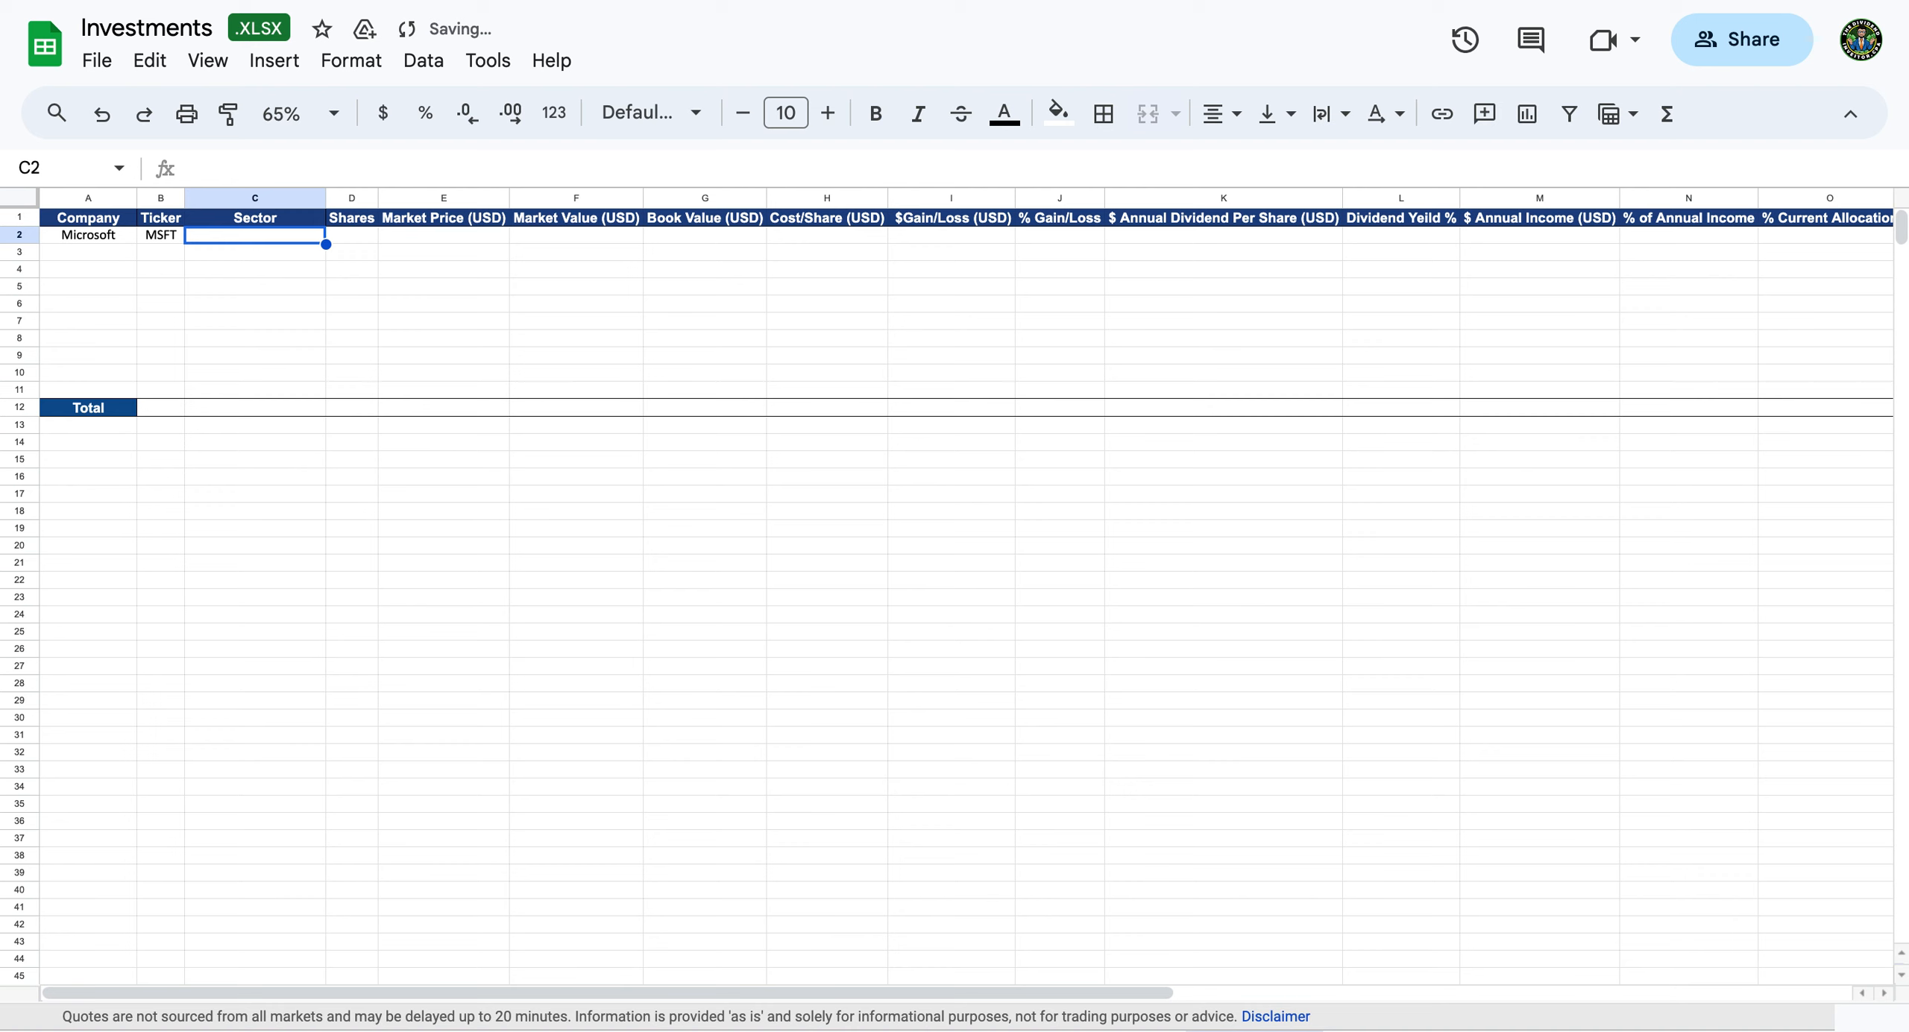
Fill in Microsoft's sector as Technology and its share count as 10.
text(Technolo)
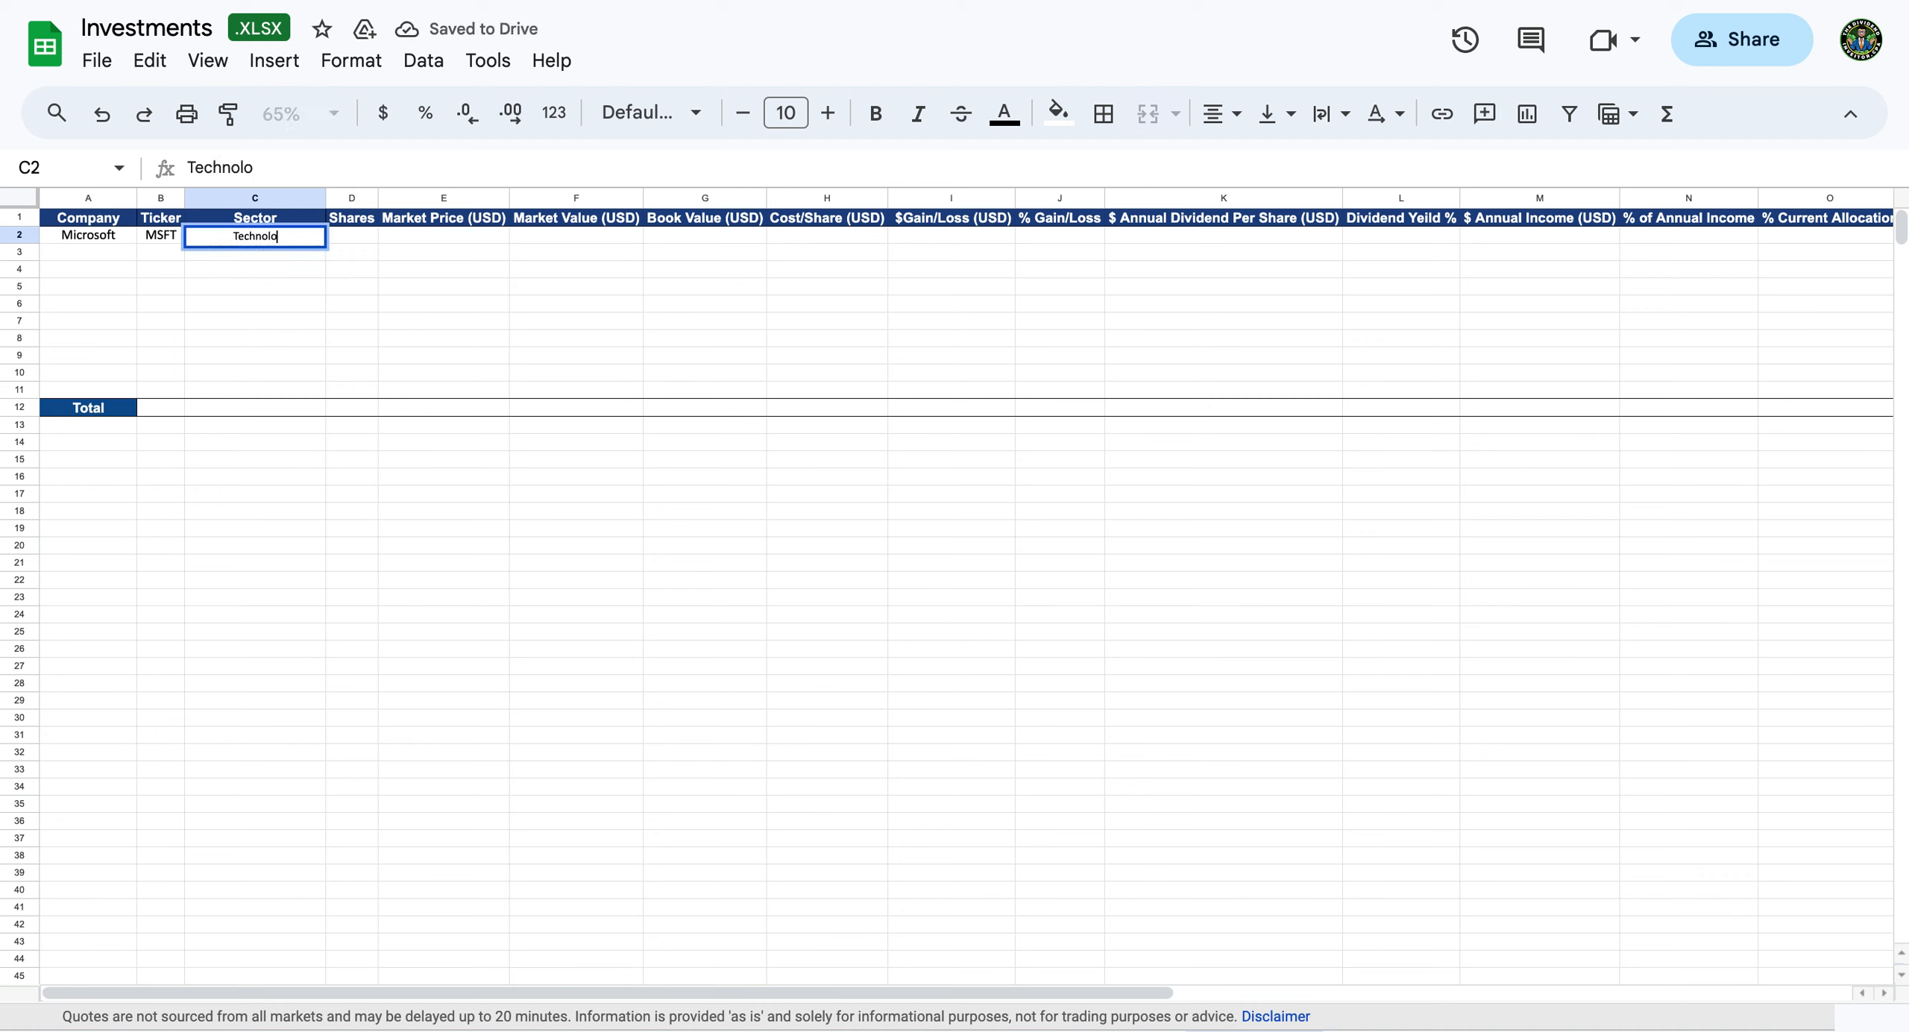
text(gy)
key(Tab)
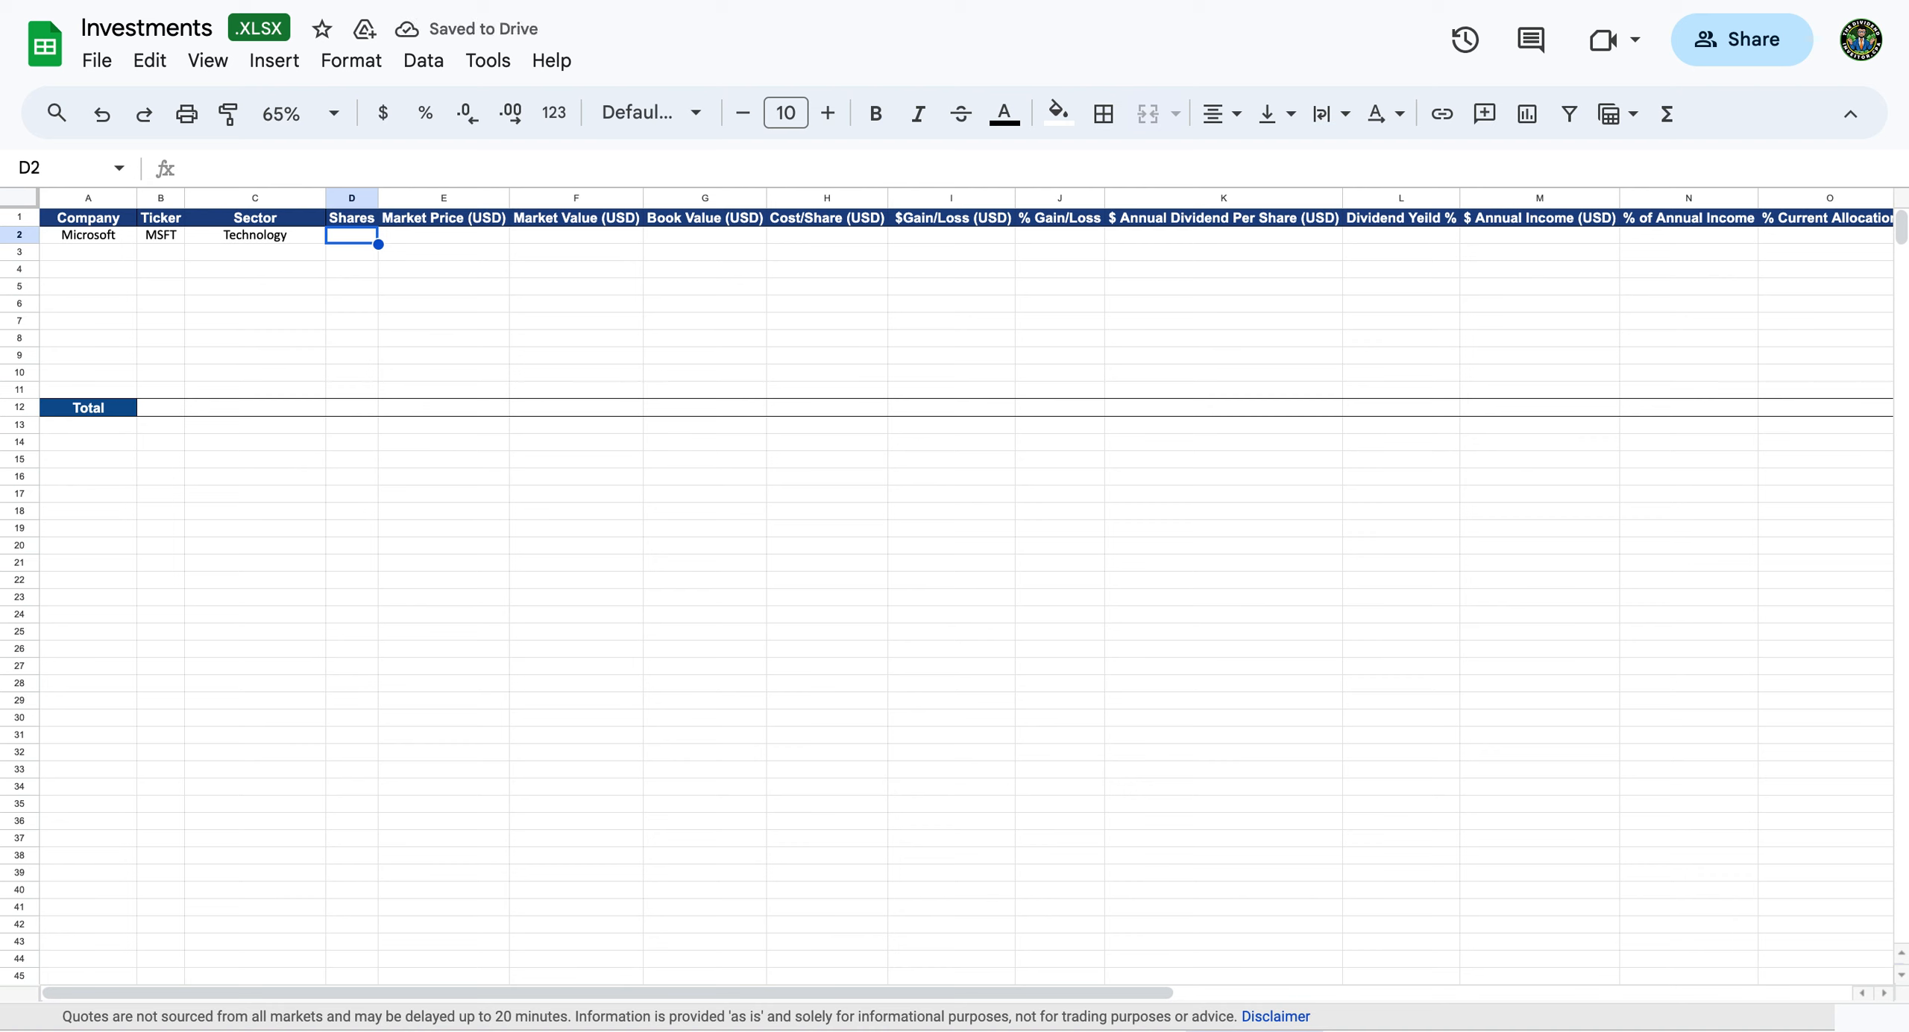
text(10)
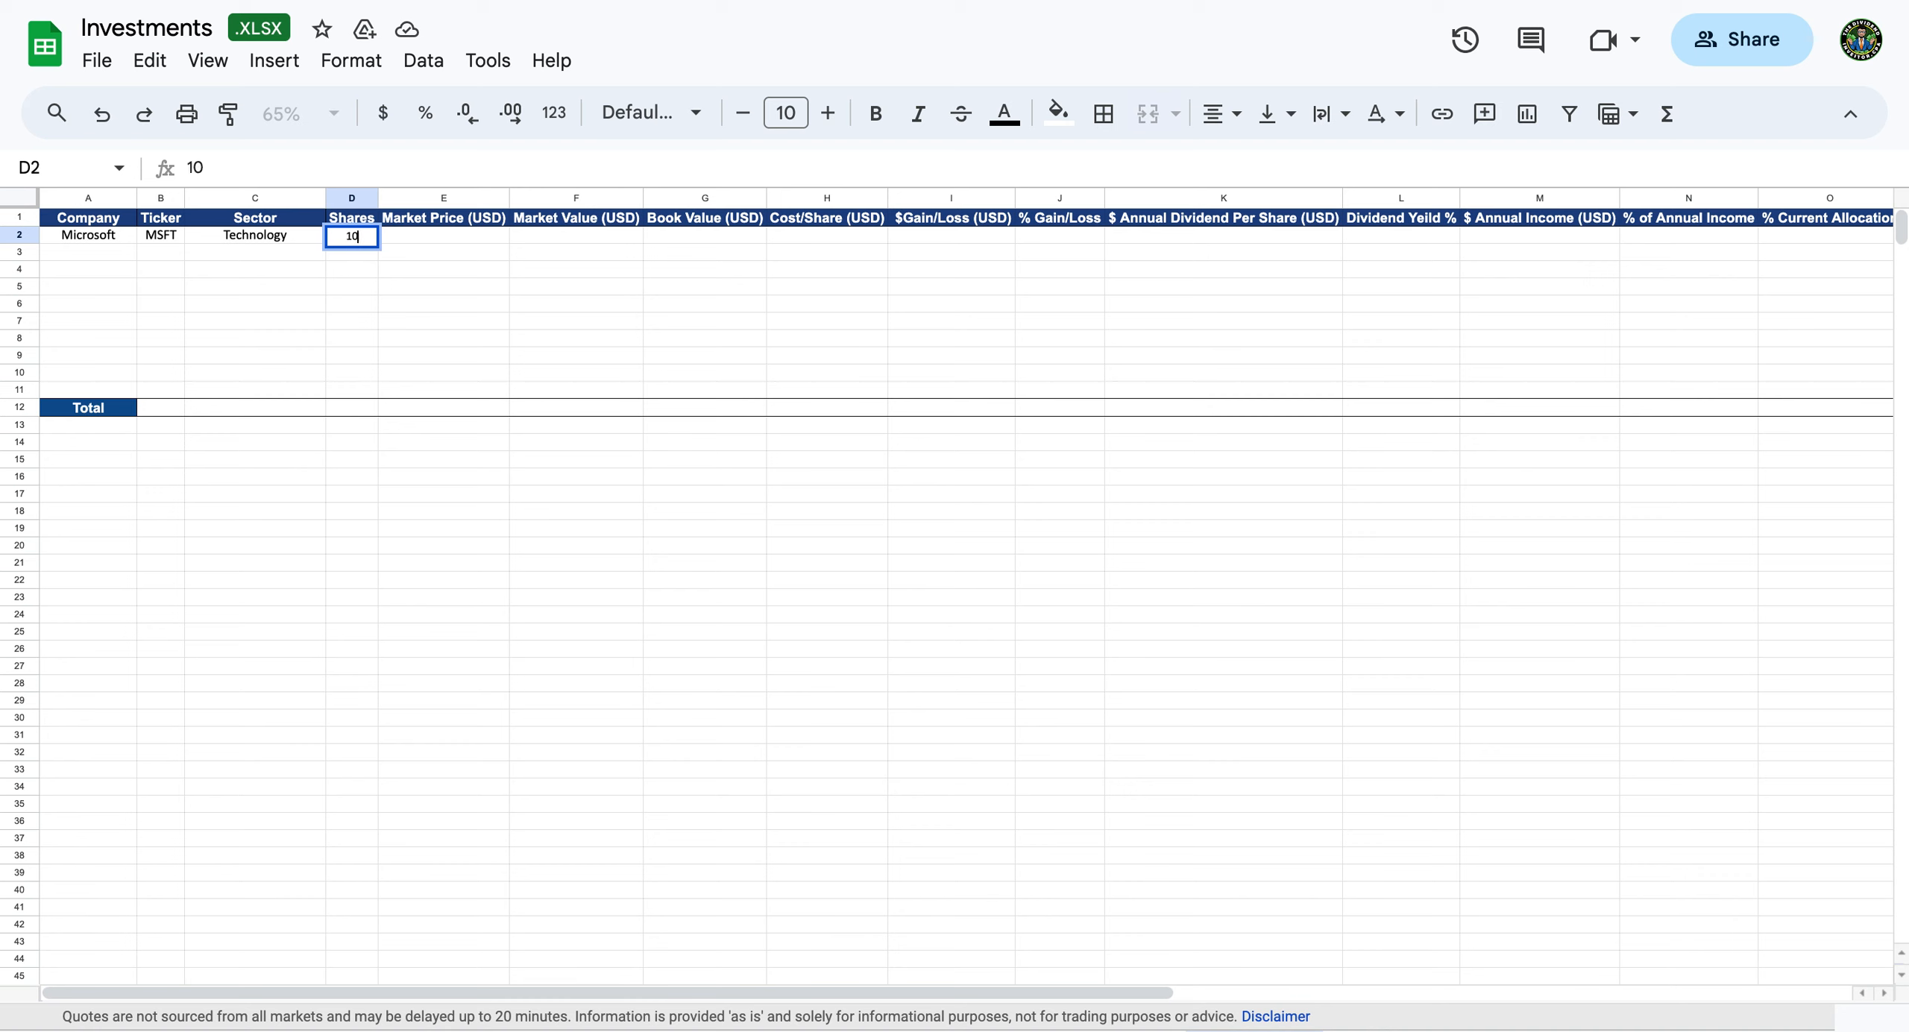
key(Tab)
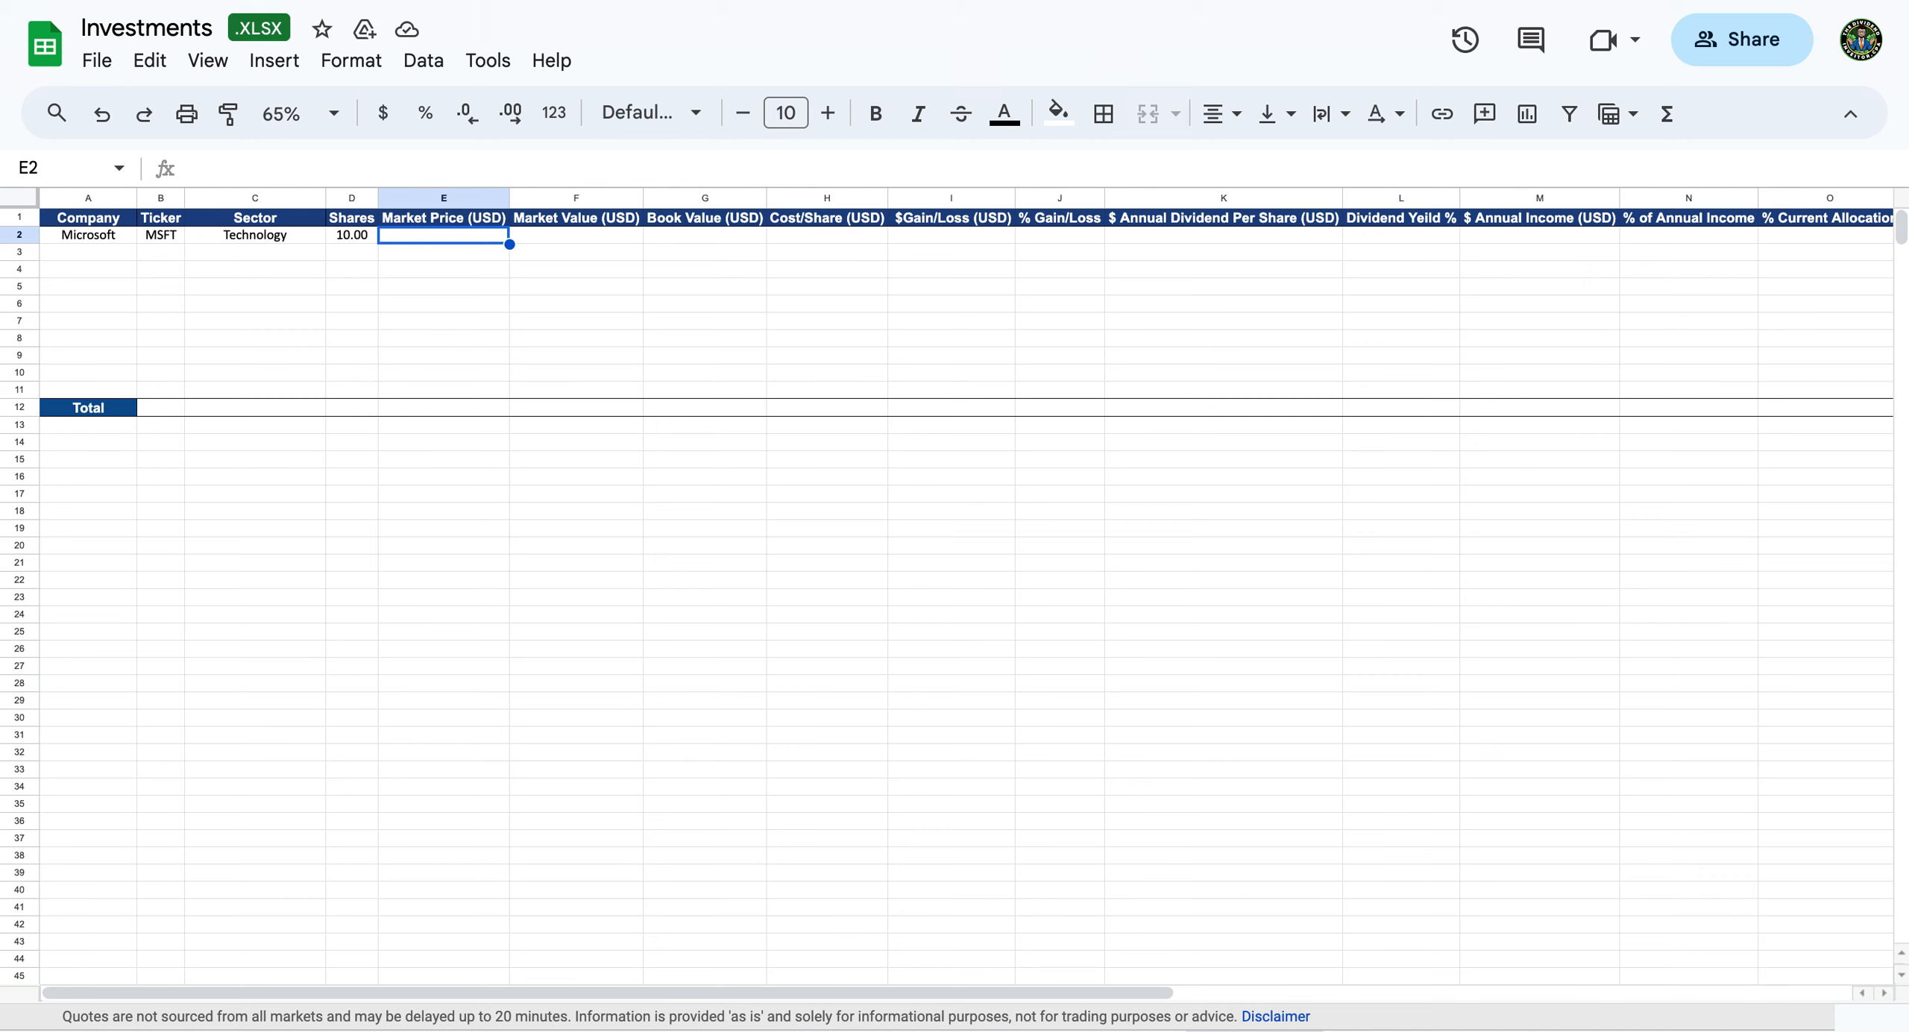
Fetch Microsoft's market price in E2 with the formula =GOOGLEFINANCE(B2,"Price").
text(=)
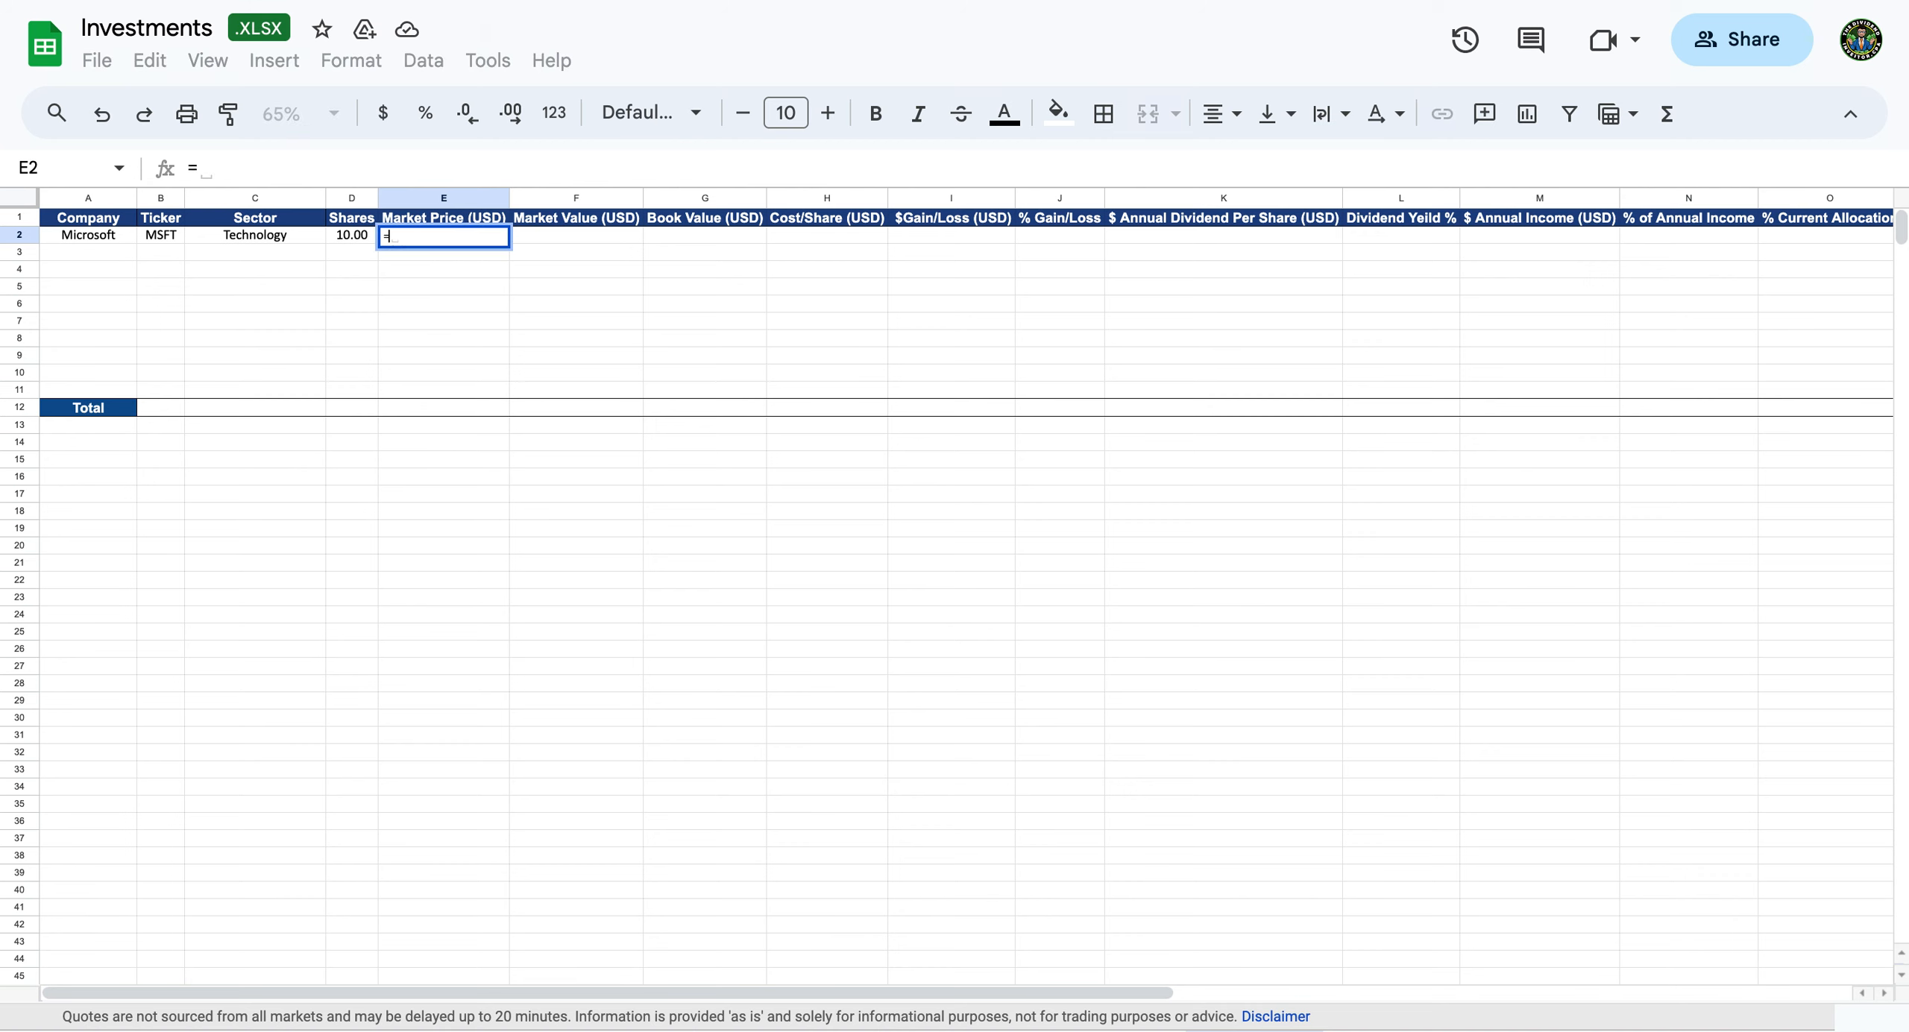
text(go)
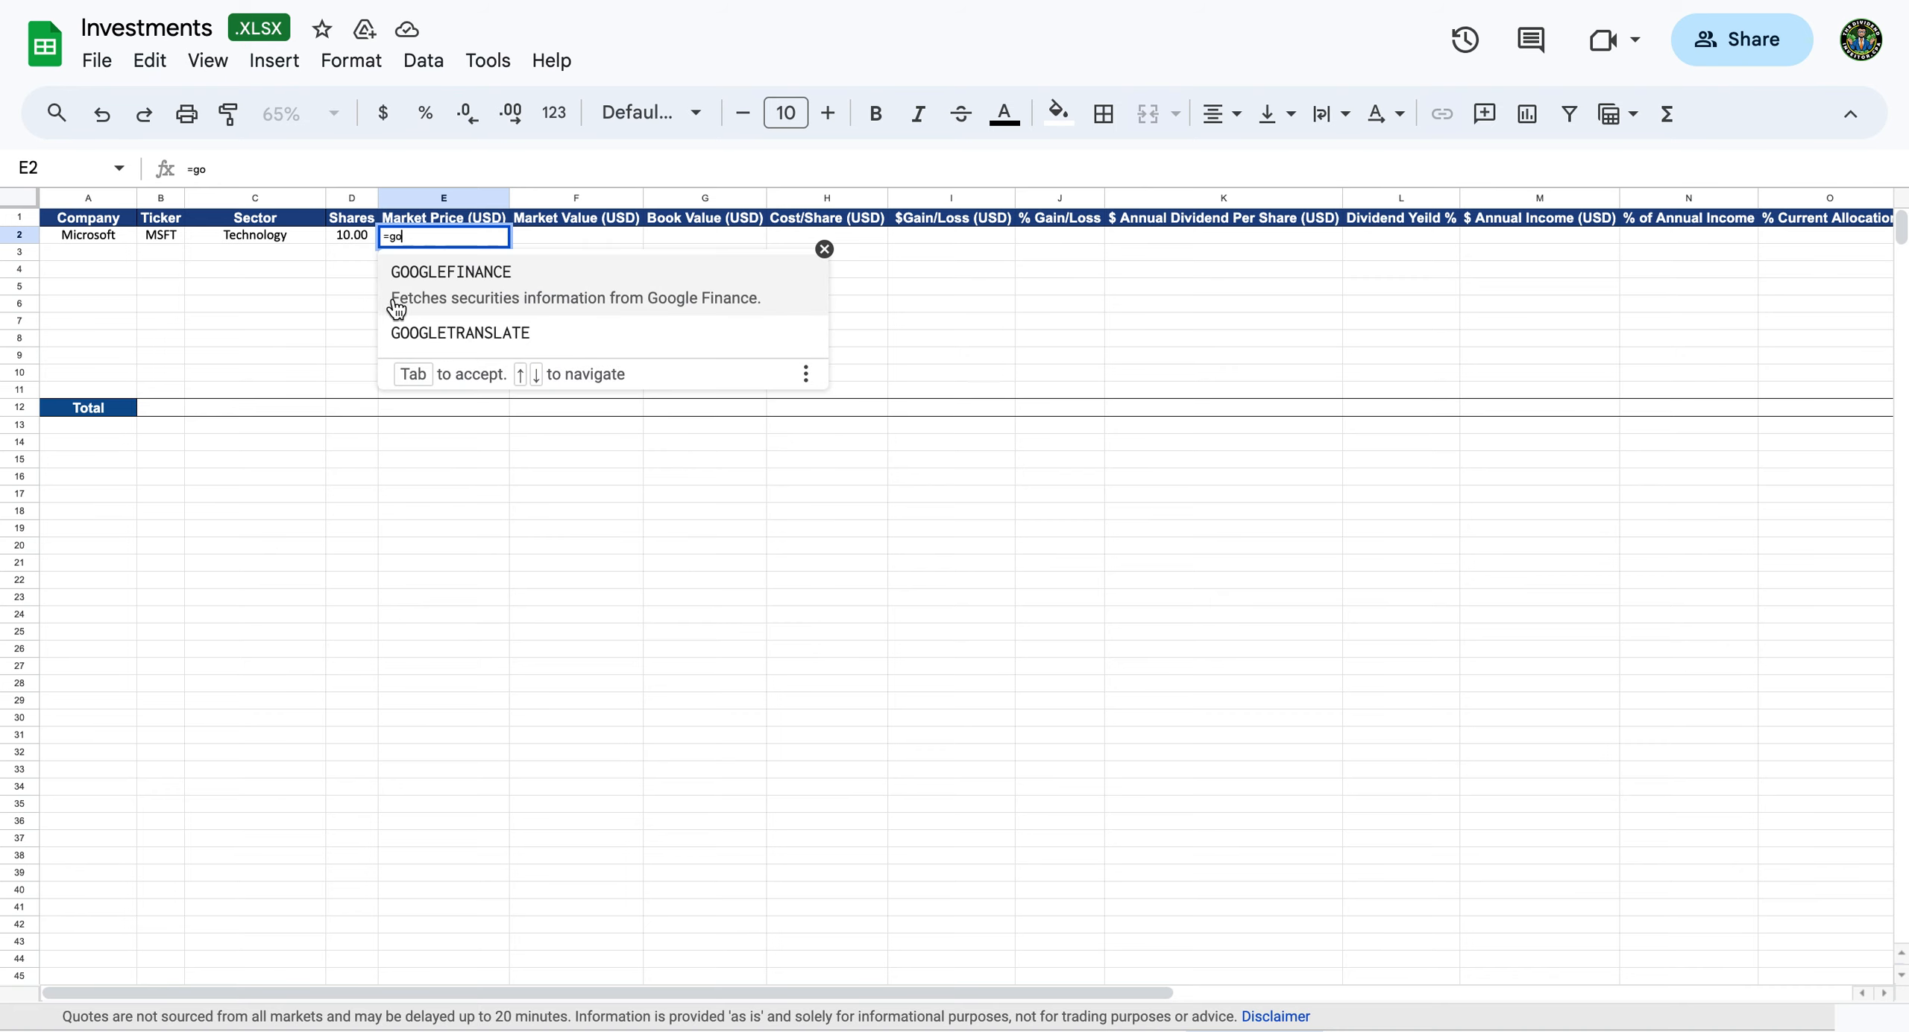
click(484, 284)
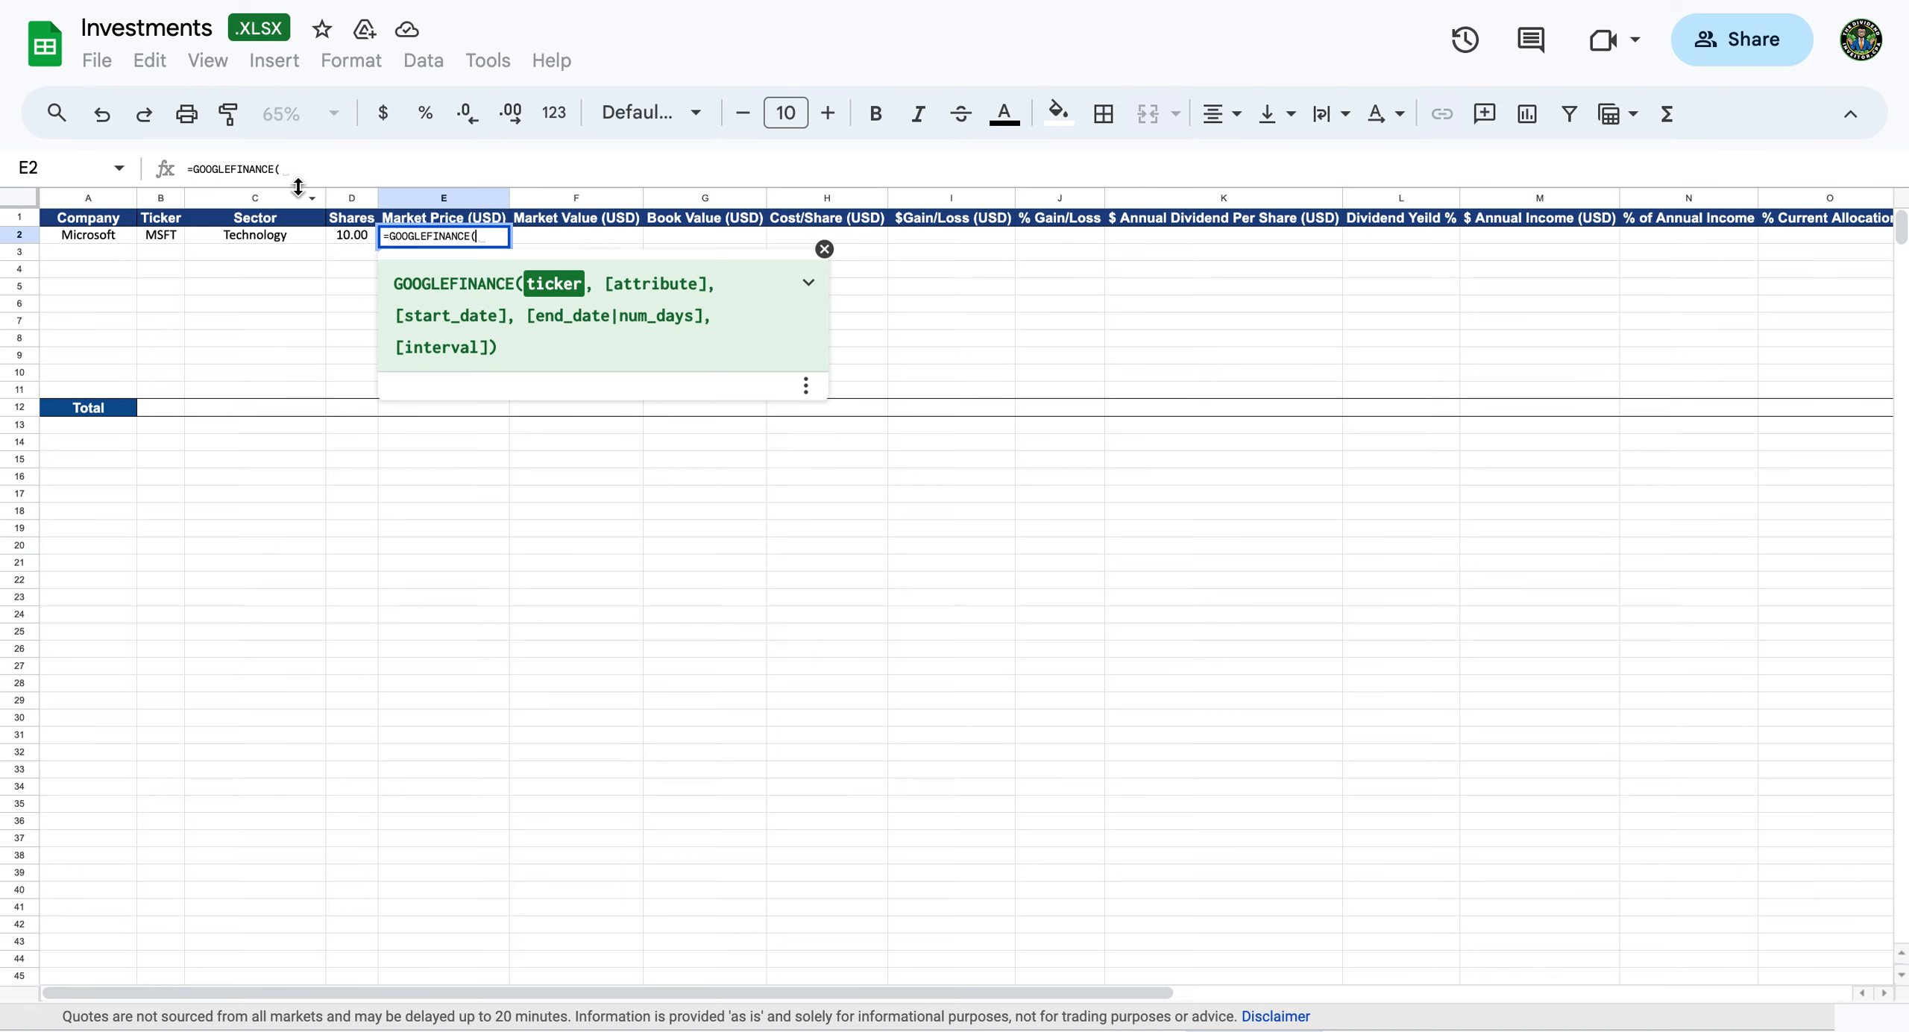
click(324, 170)
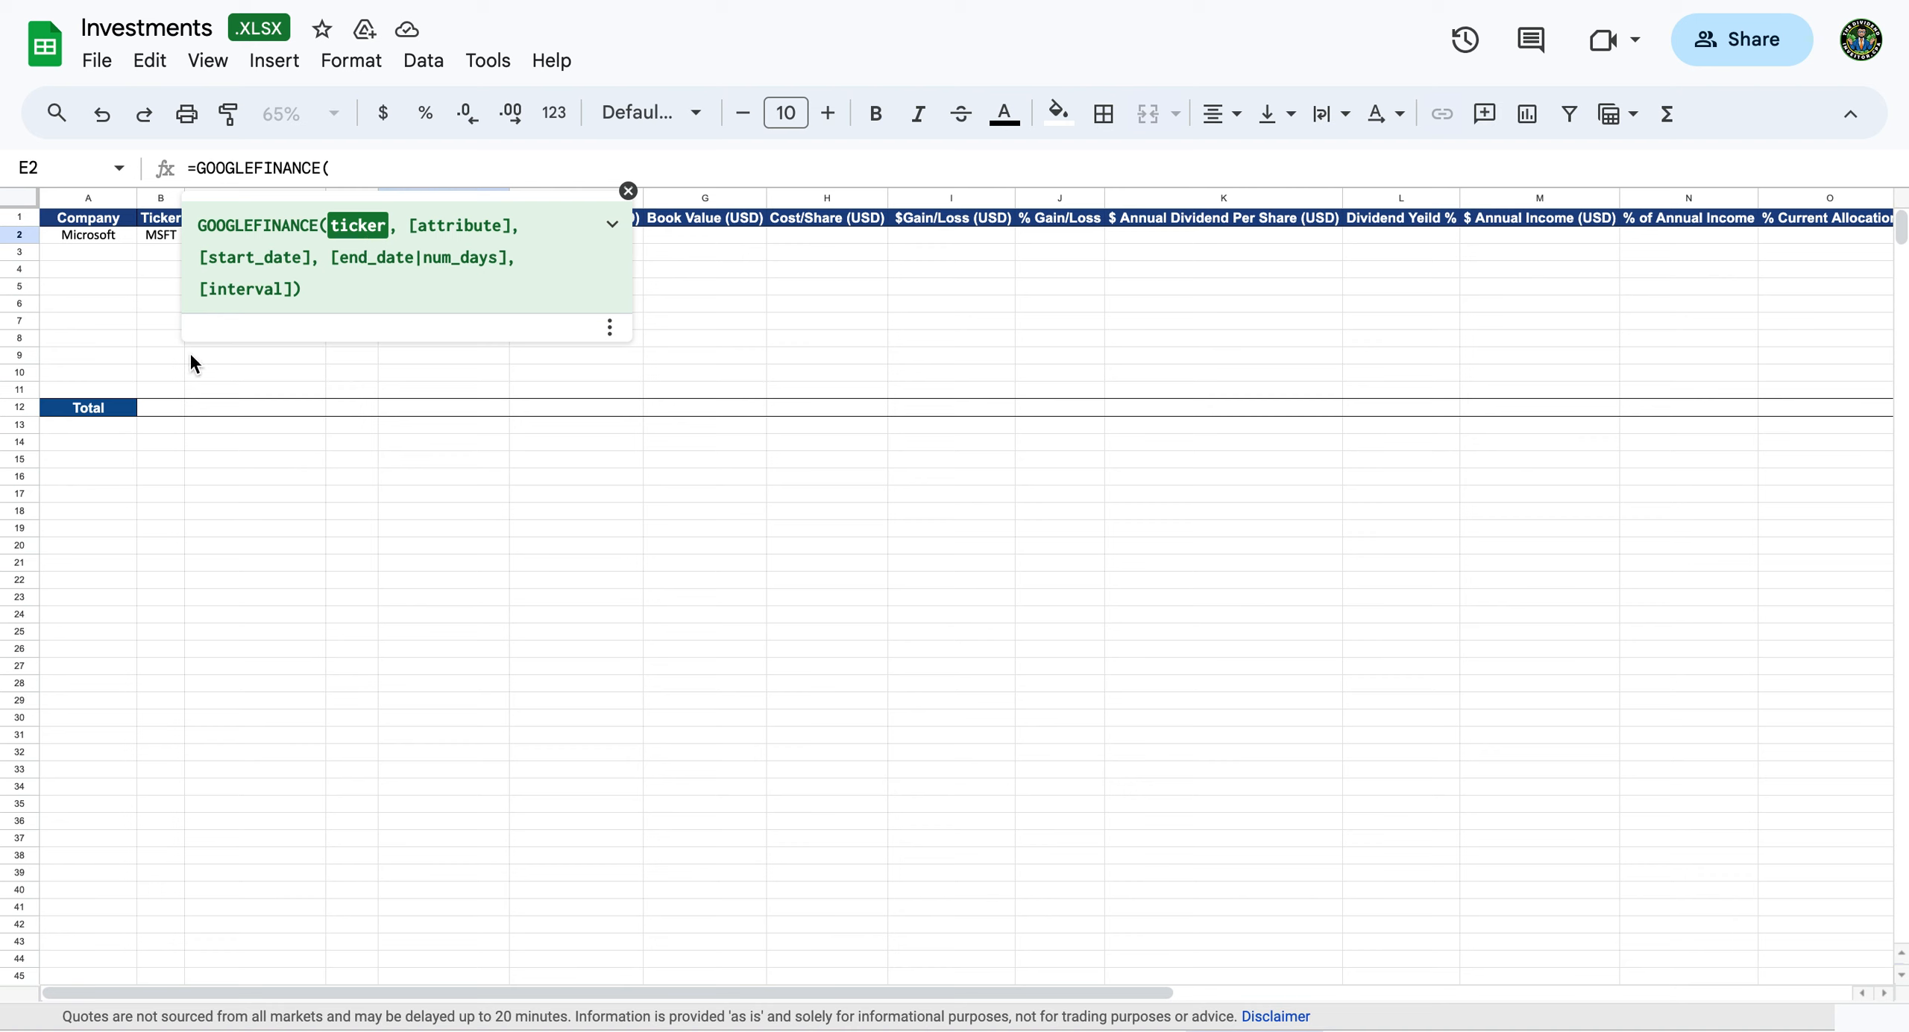
click(161, 236)
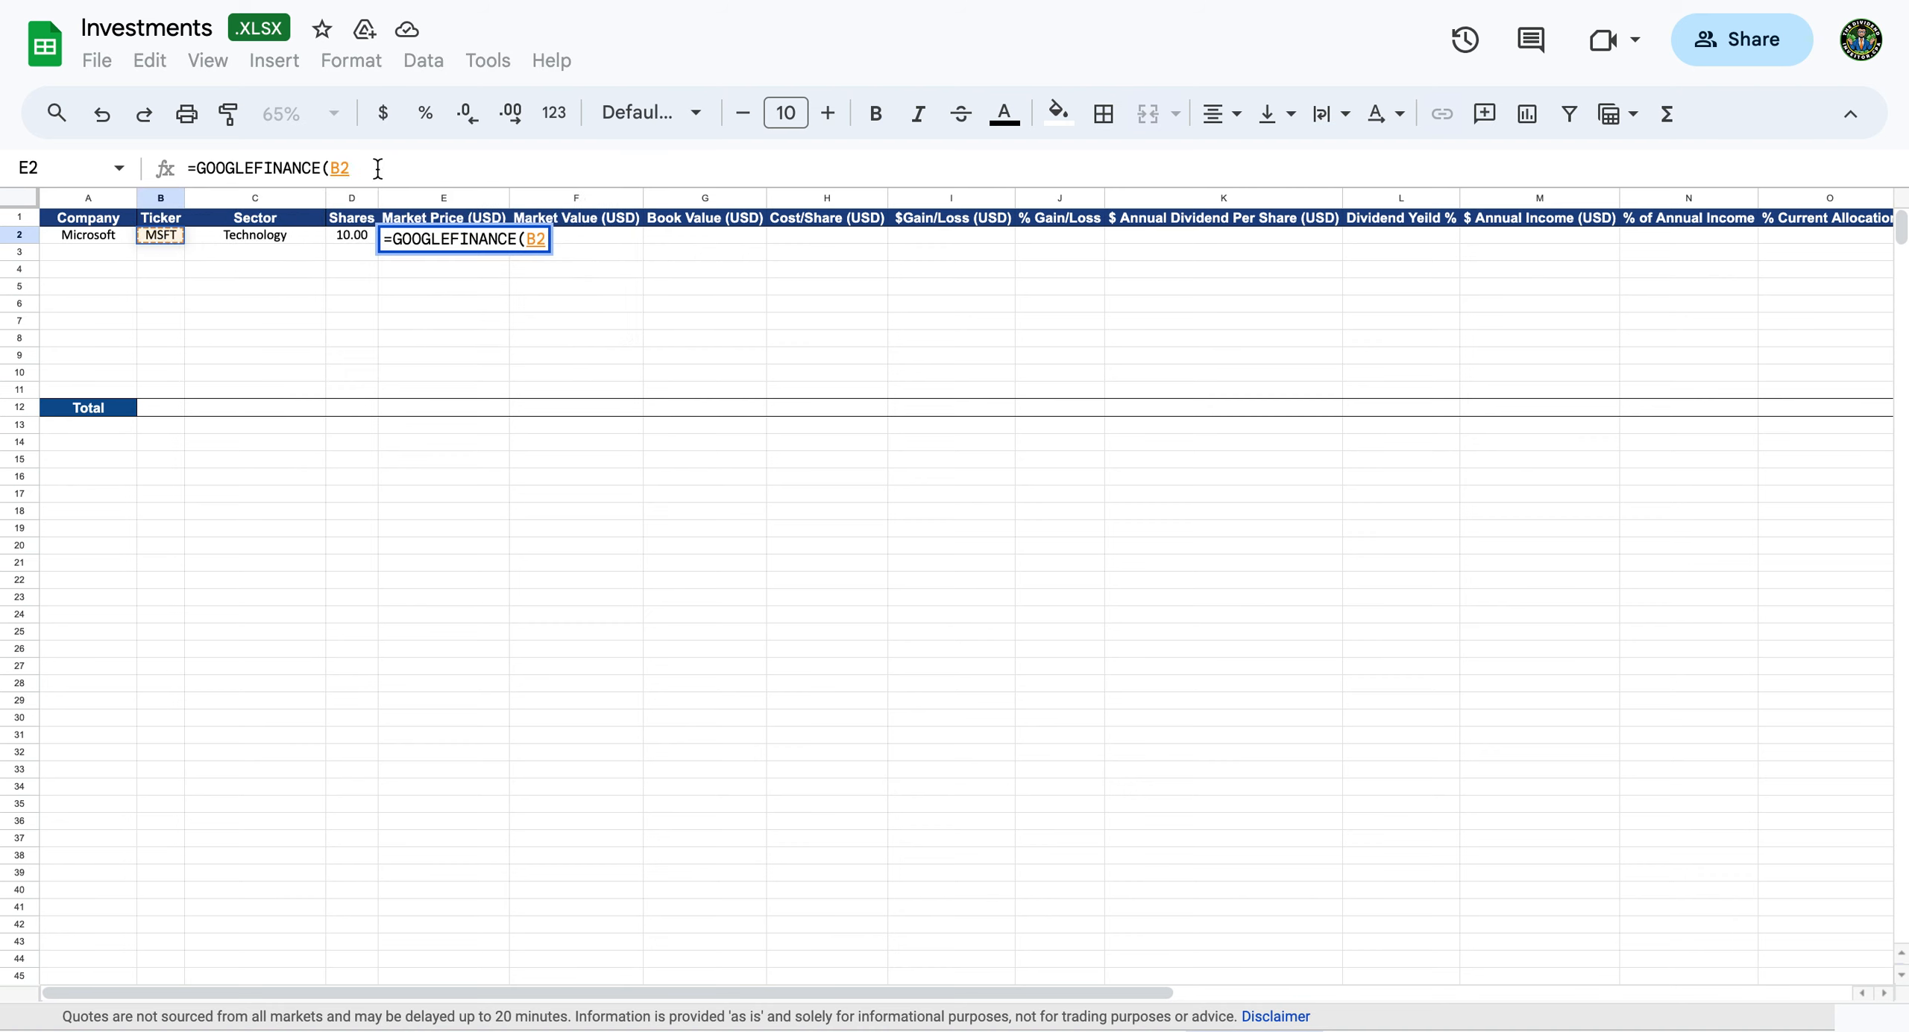
text(,)
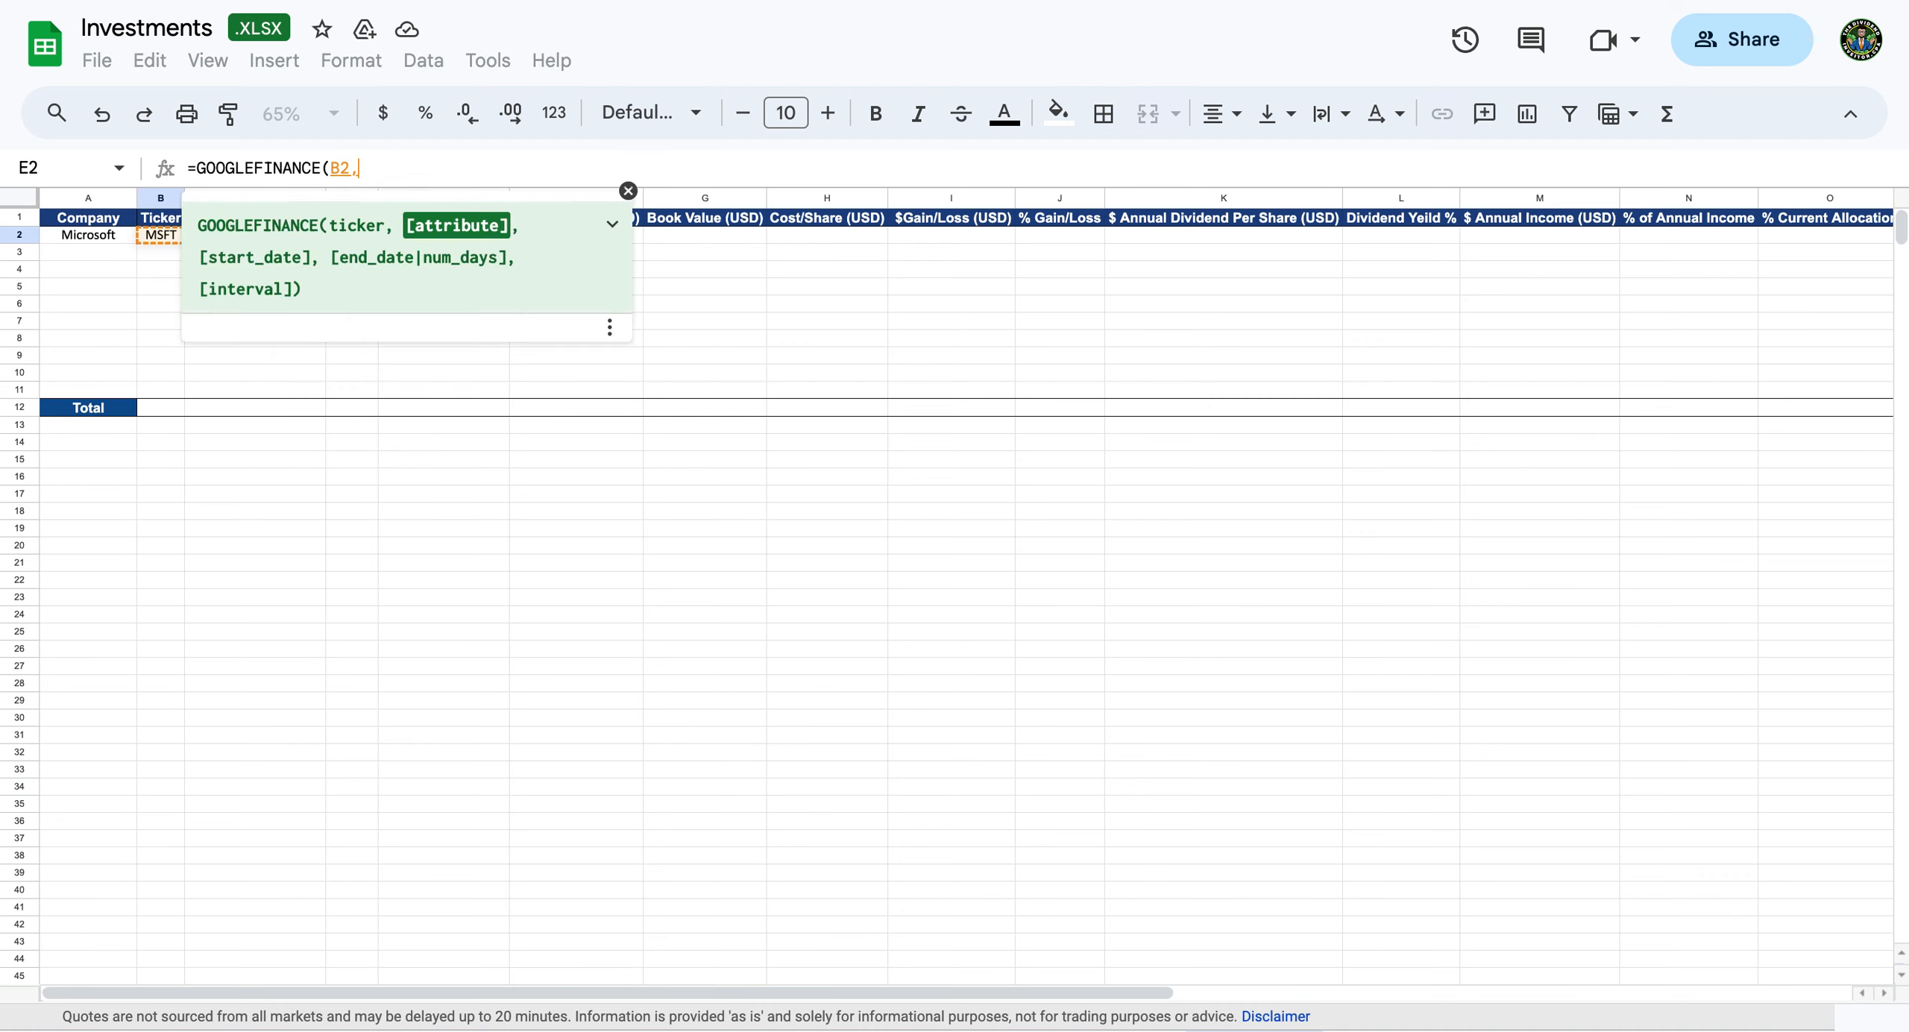
text(")
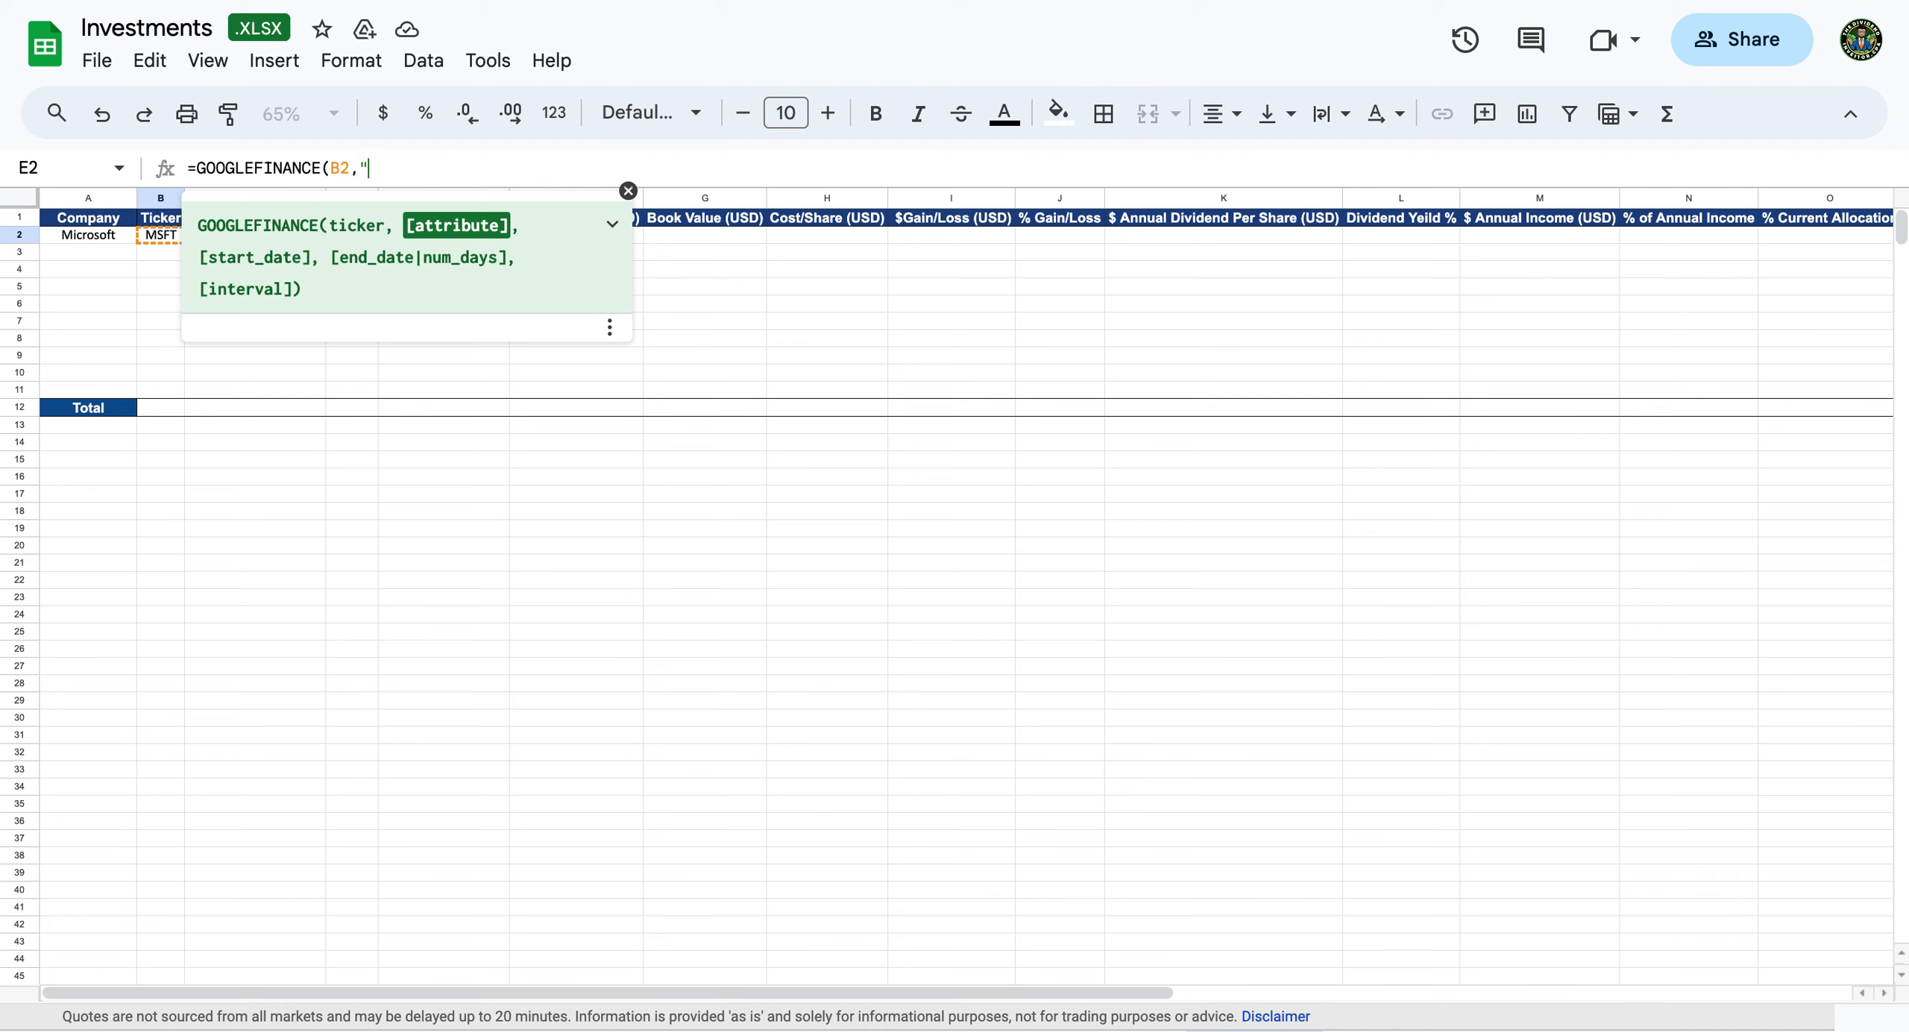
text(Price)
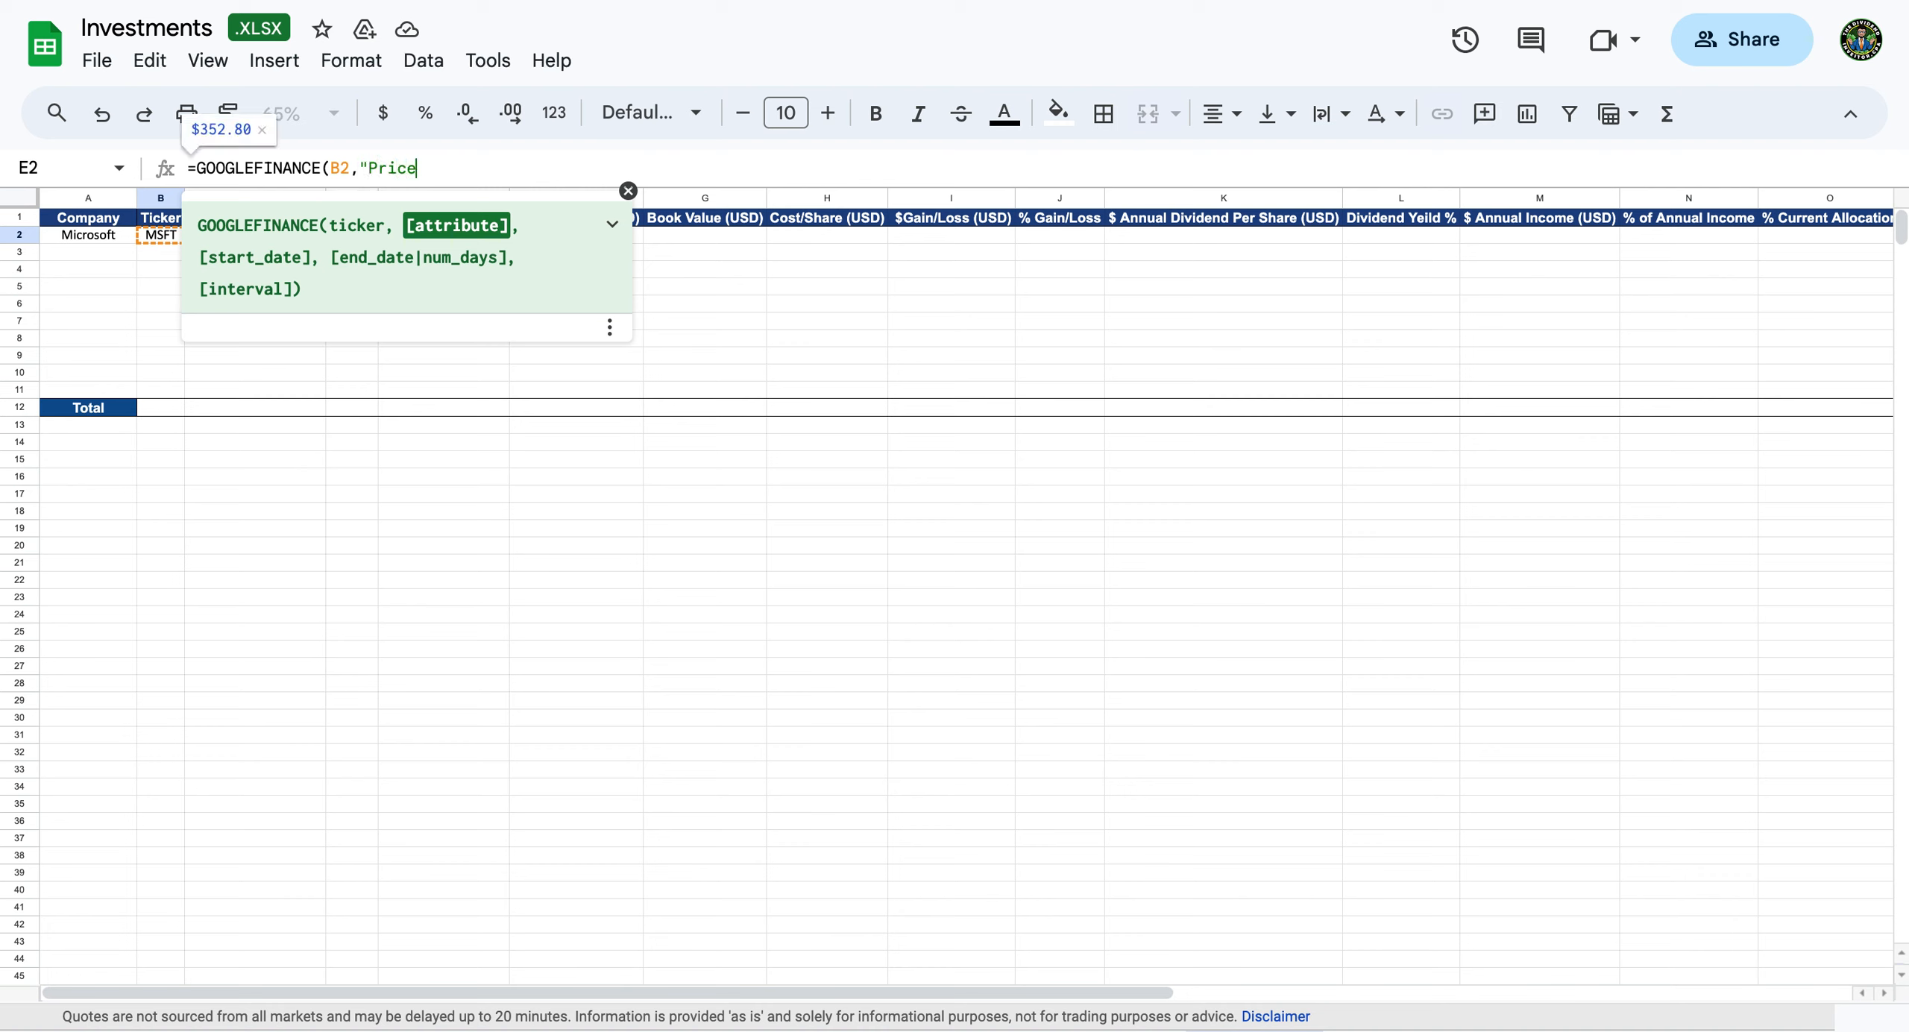
text(")
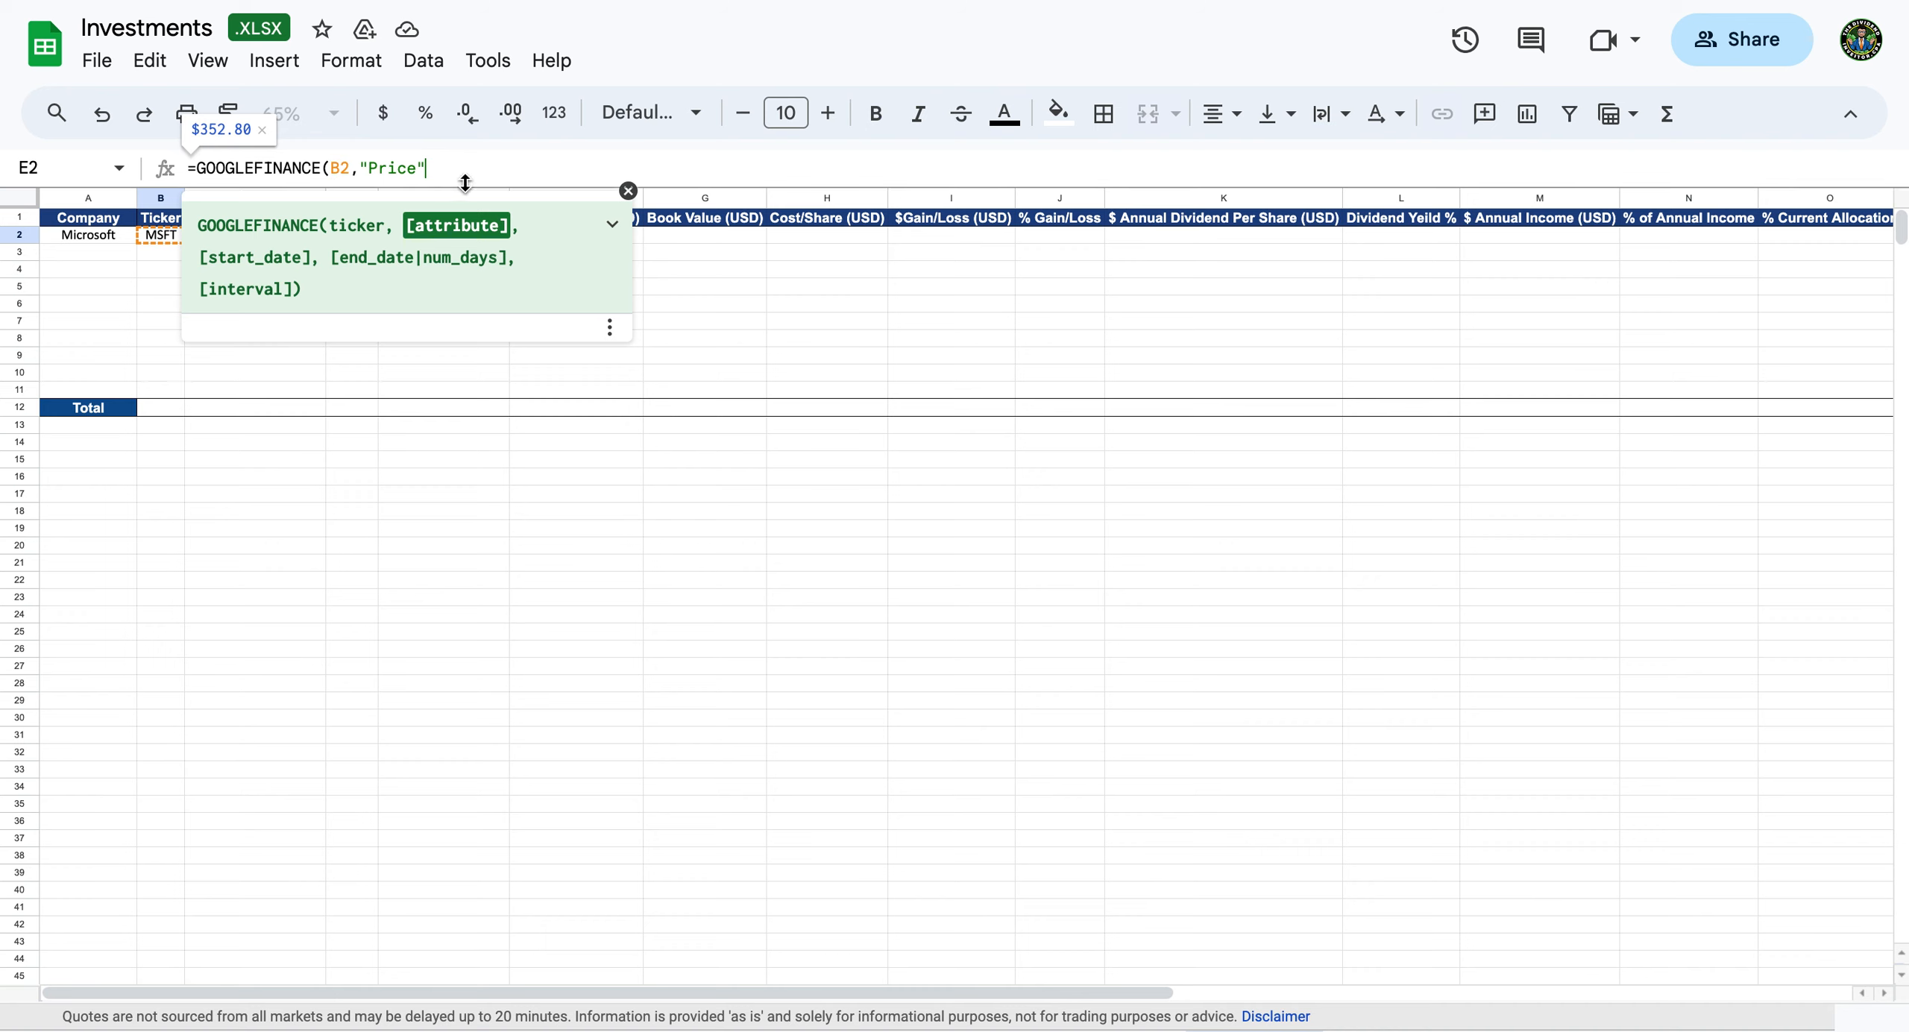
text())
key(Return)
key(Up)
key(Right)
key(Right)
key(Right)
key(Right)
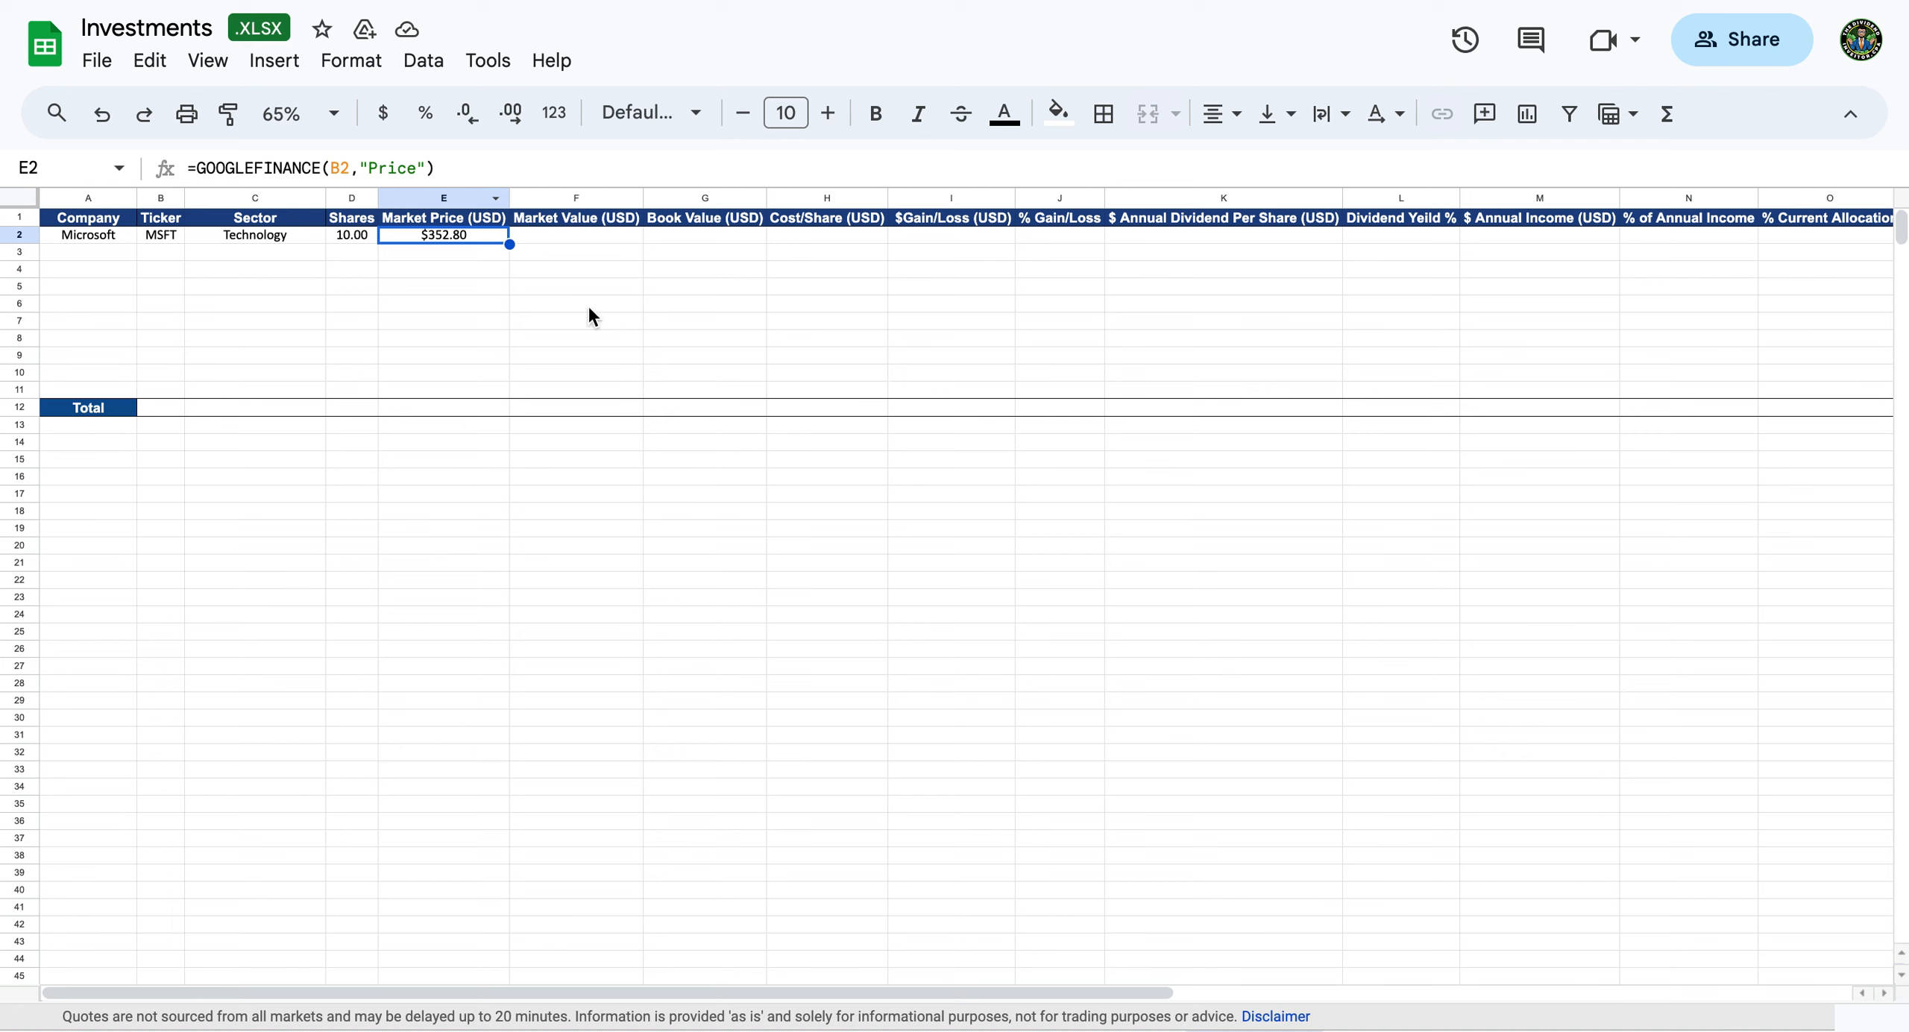
Calculate Microsoft's market value in F2 as shares times market price with =D2*E2.
click(584, 239)
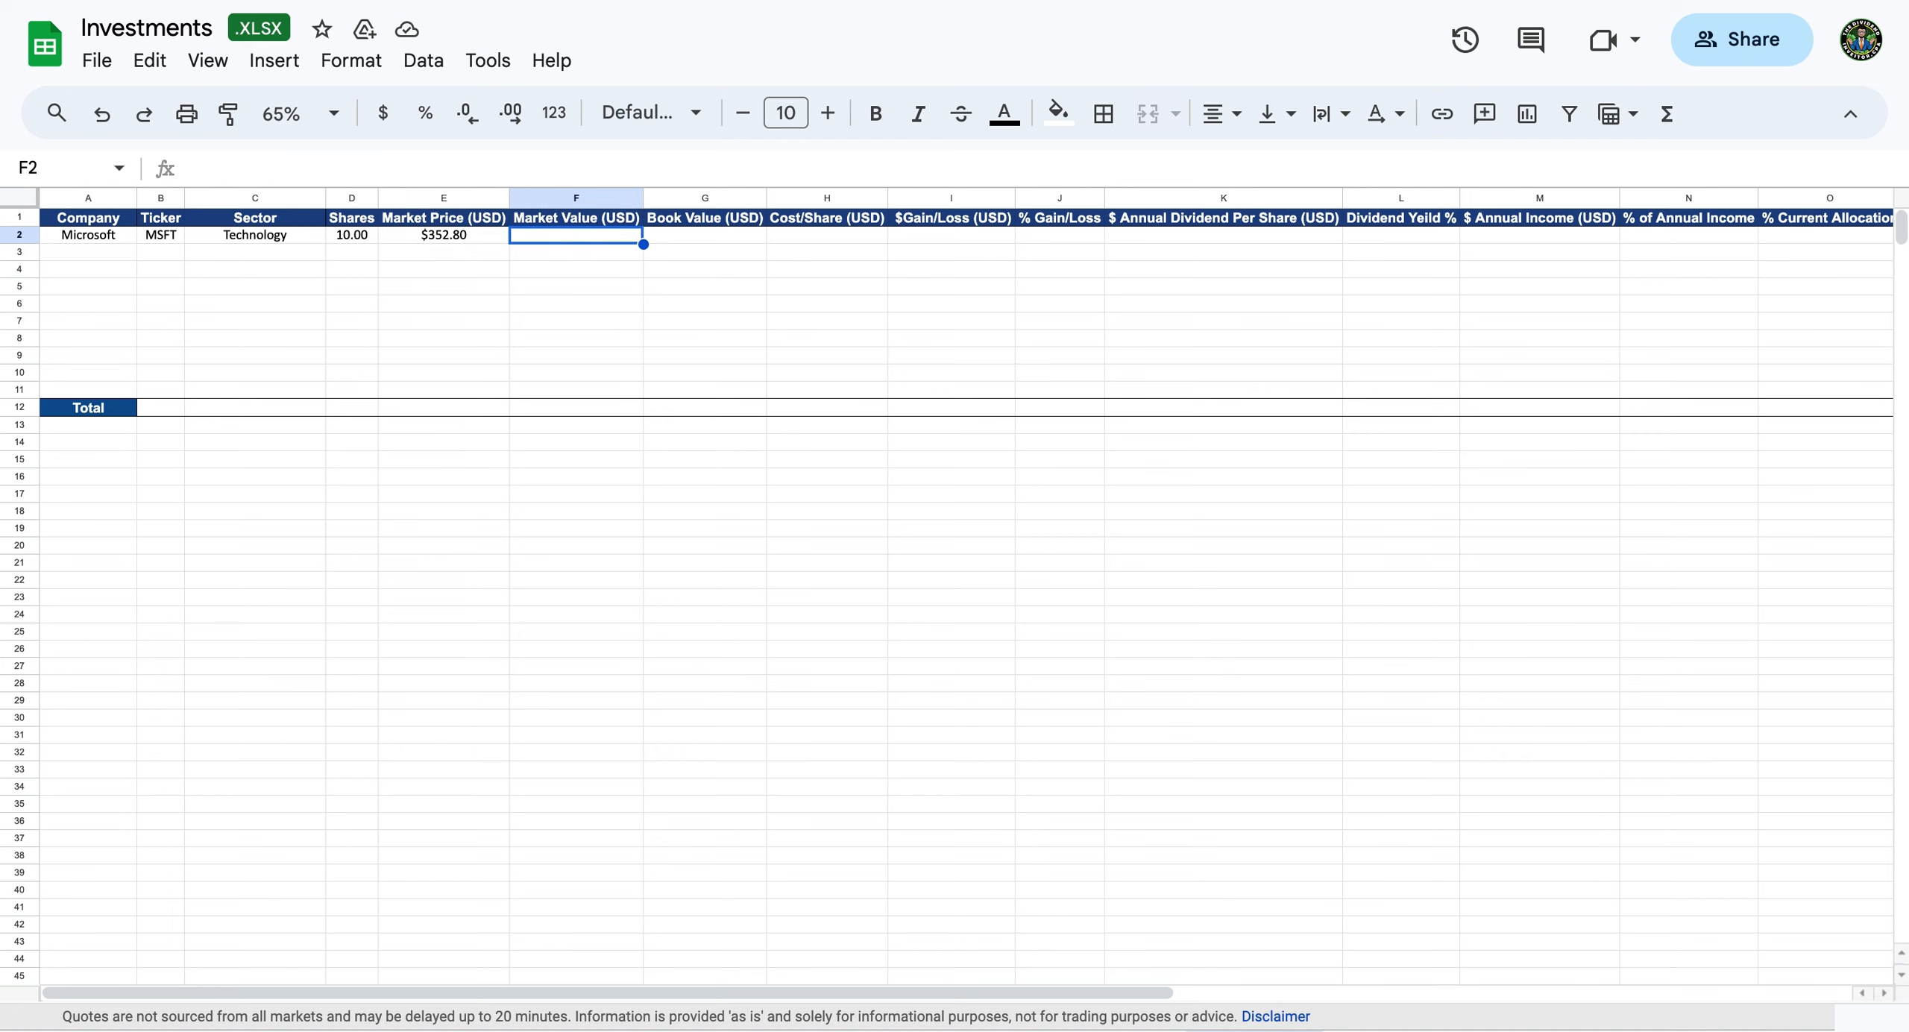
text(=D2)
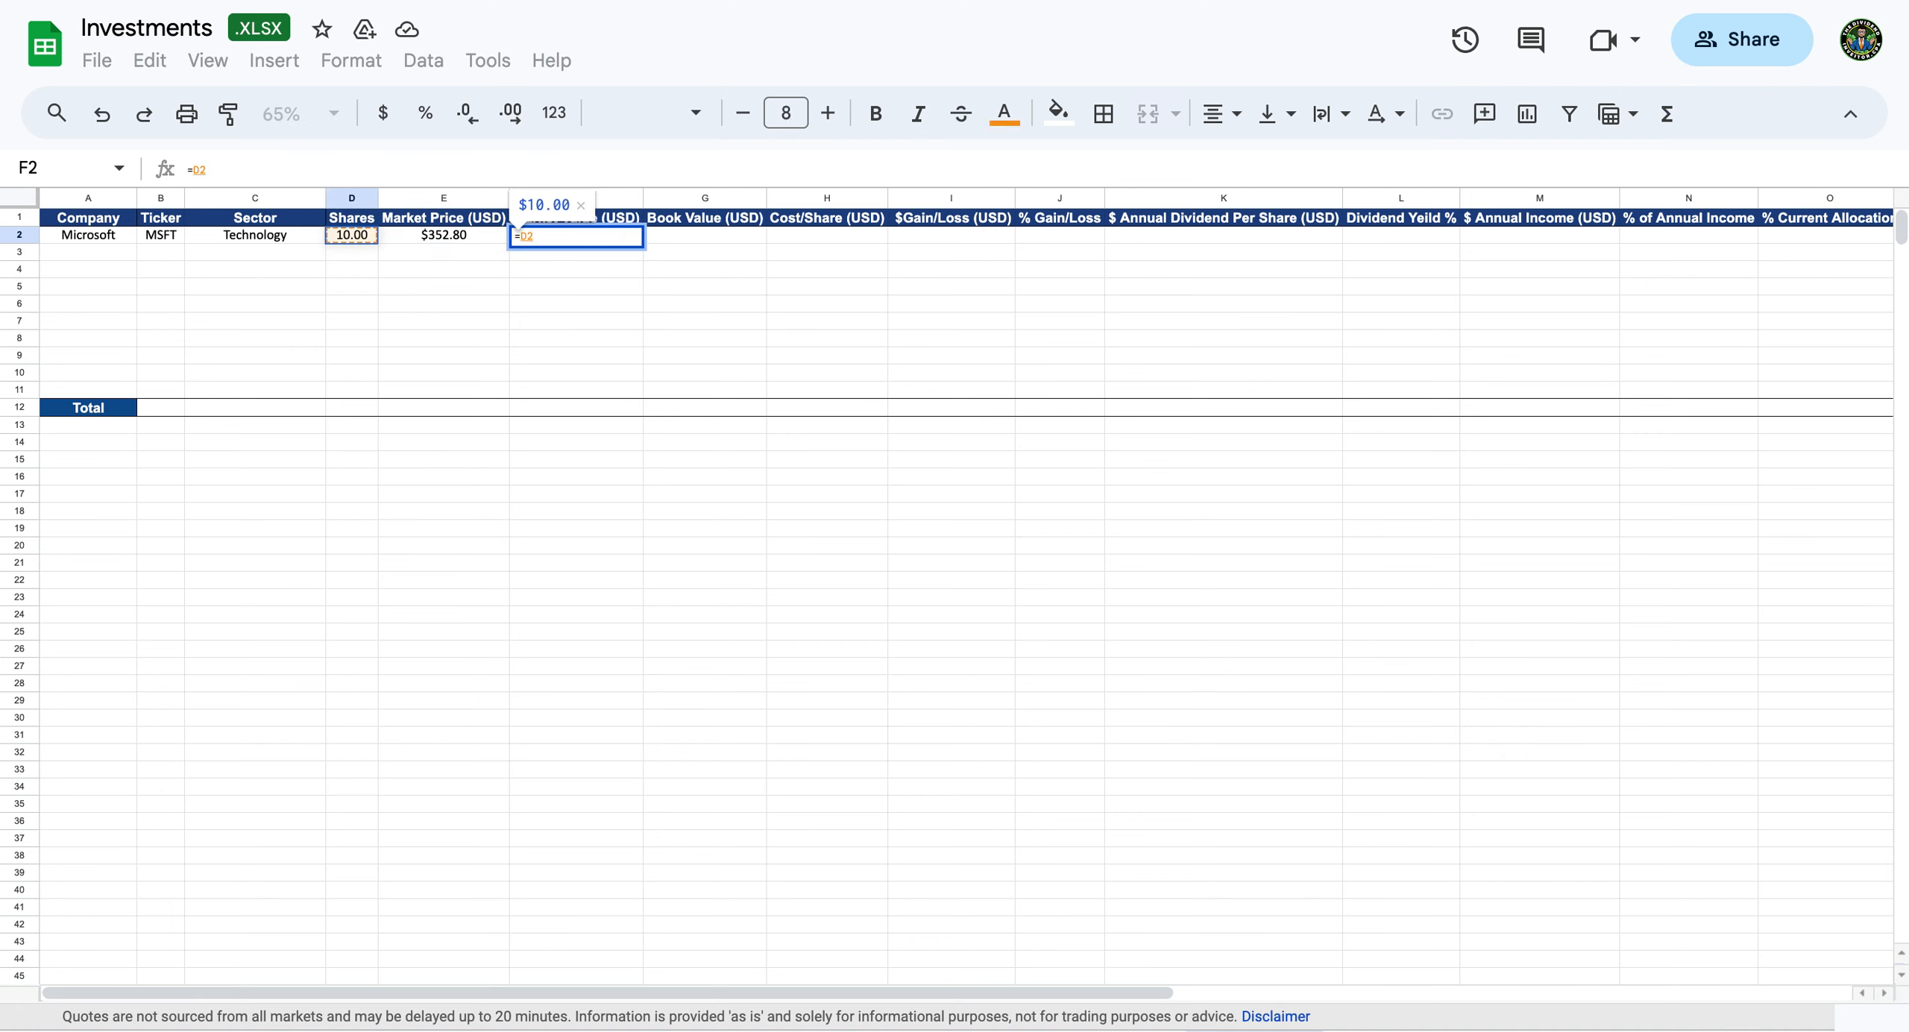
text(*)
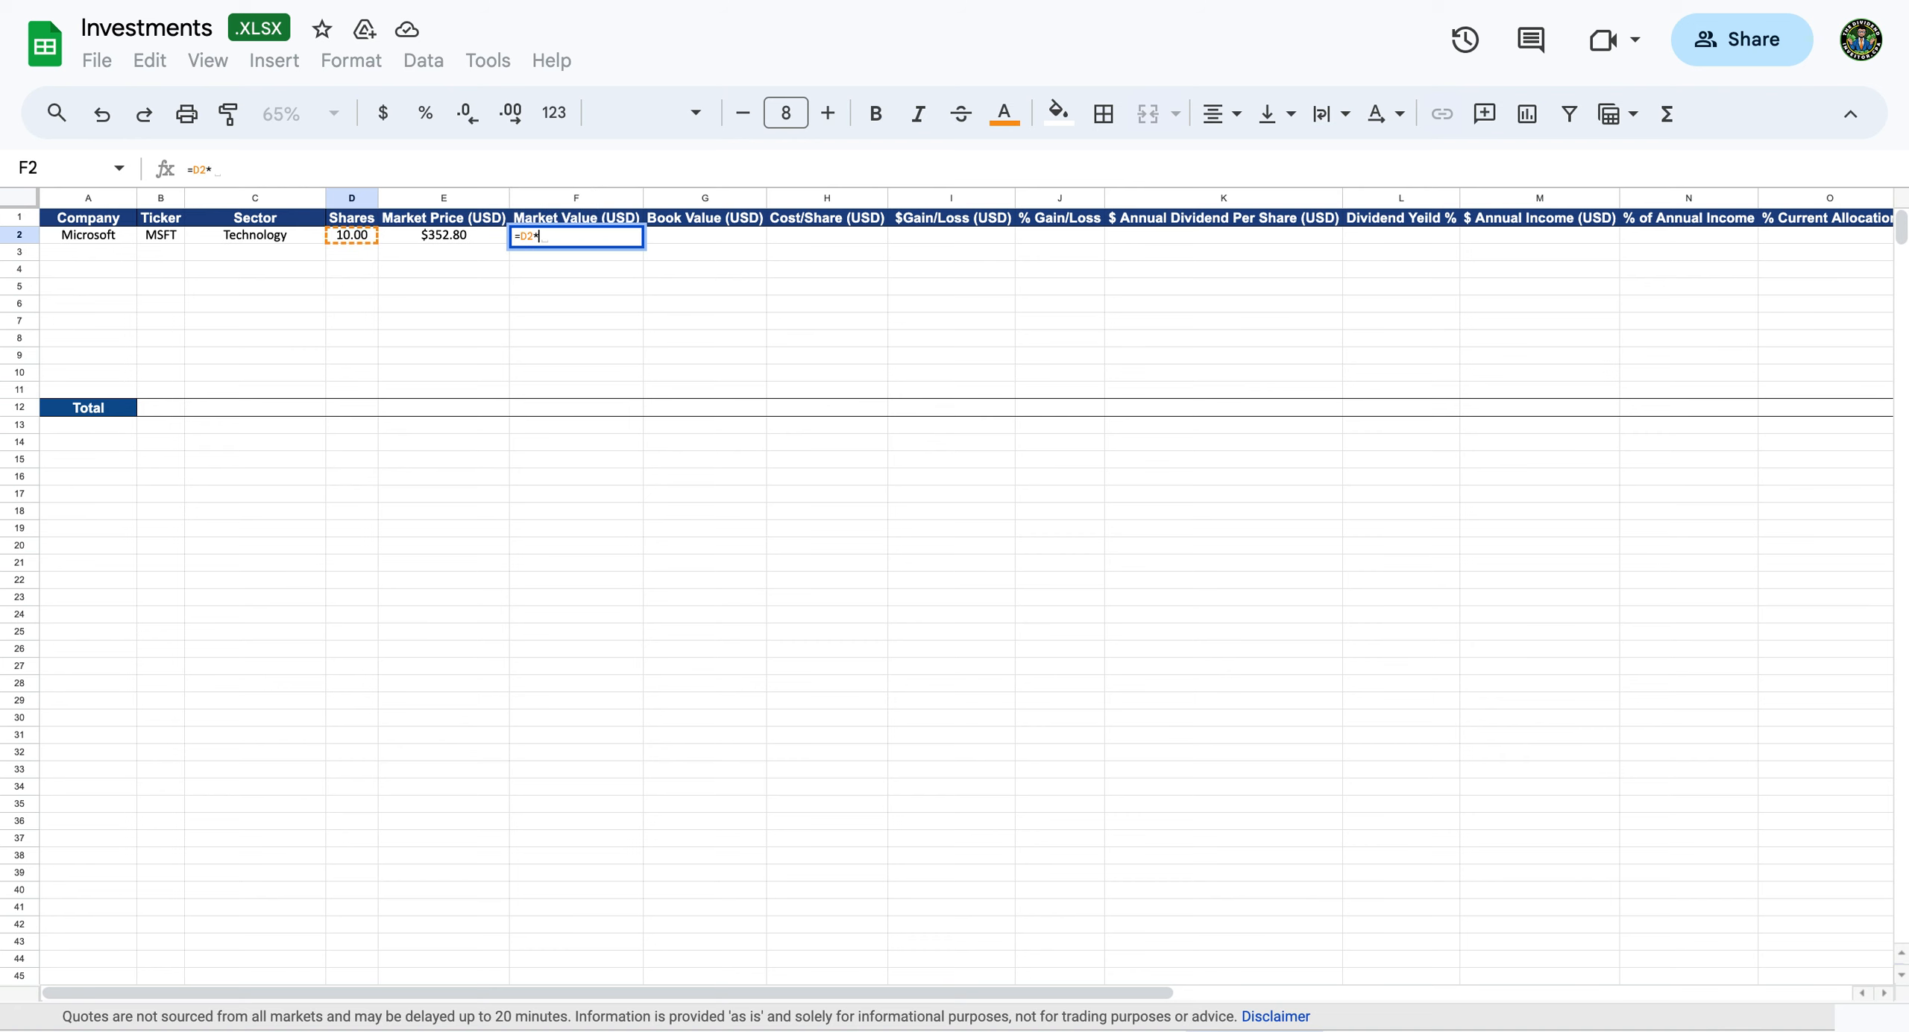
click(456, 236)
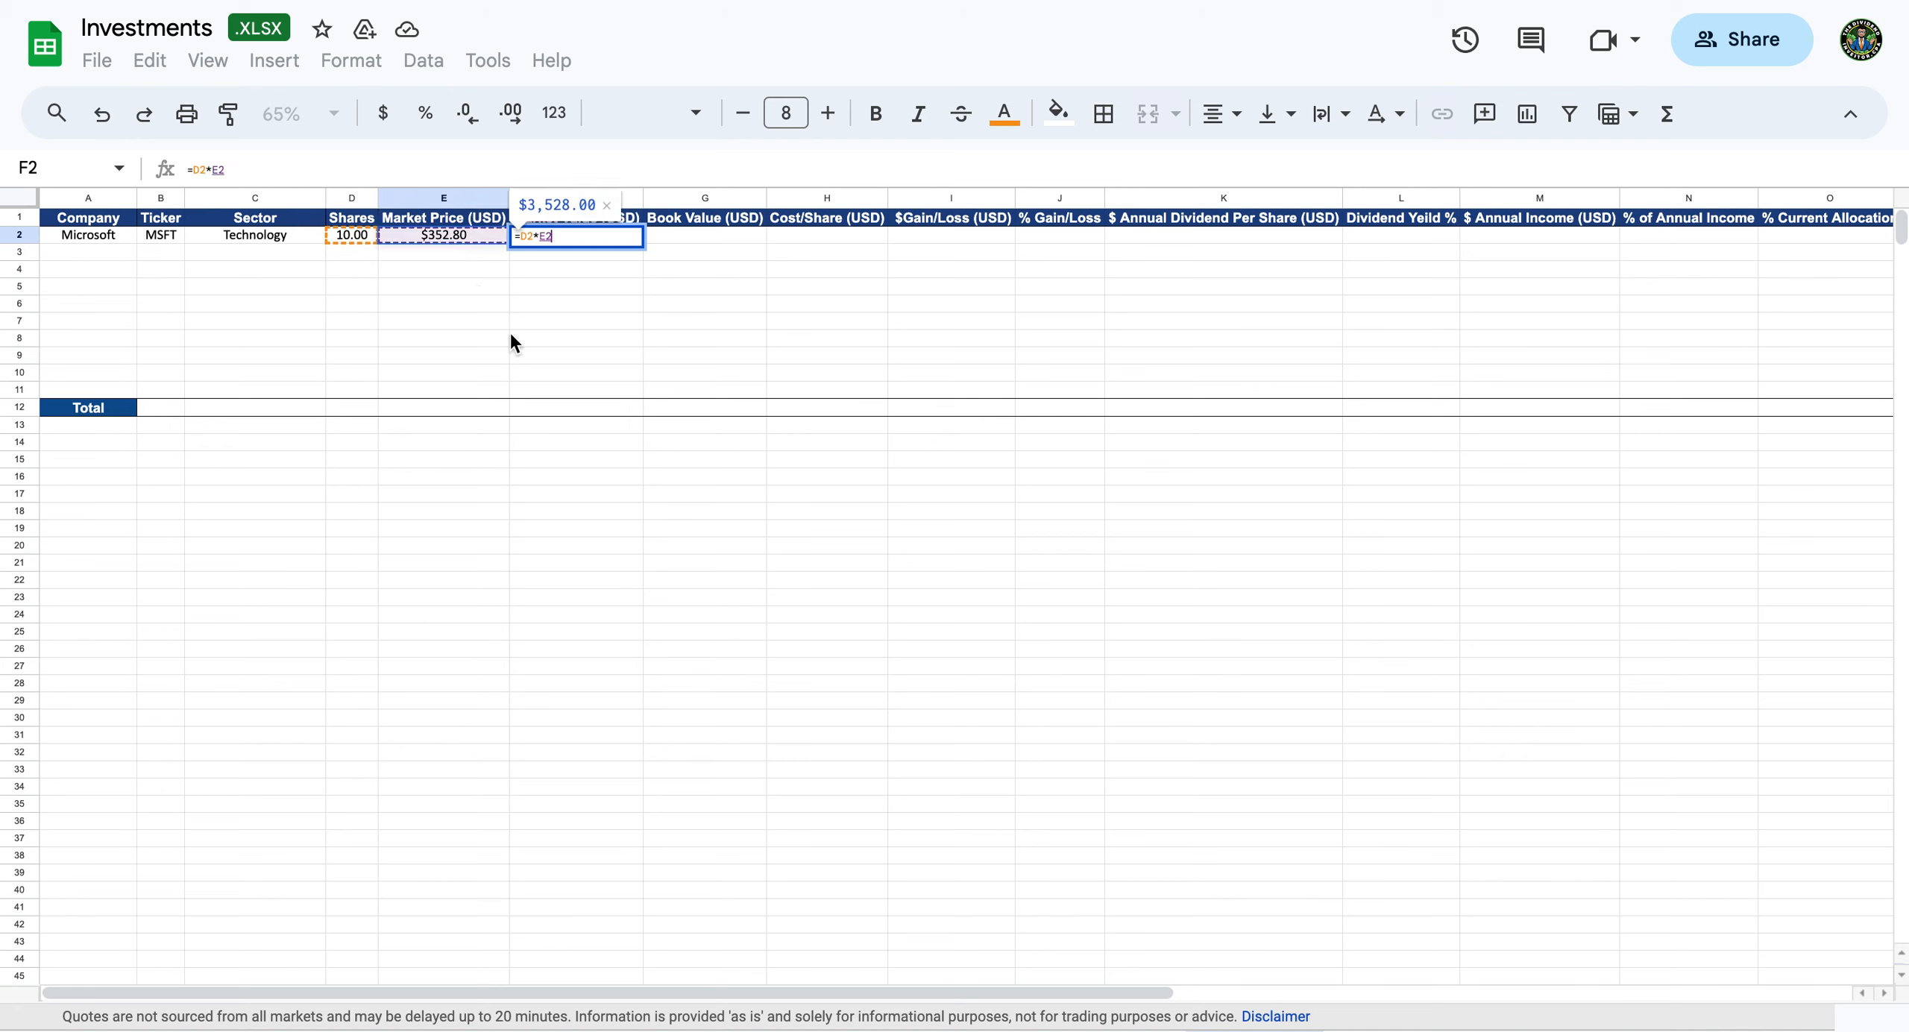
key(Return)
key(Up)
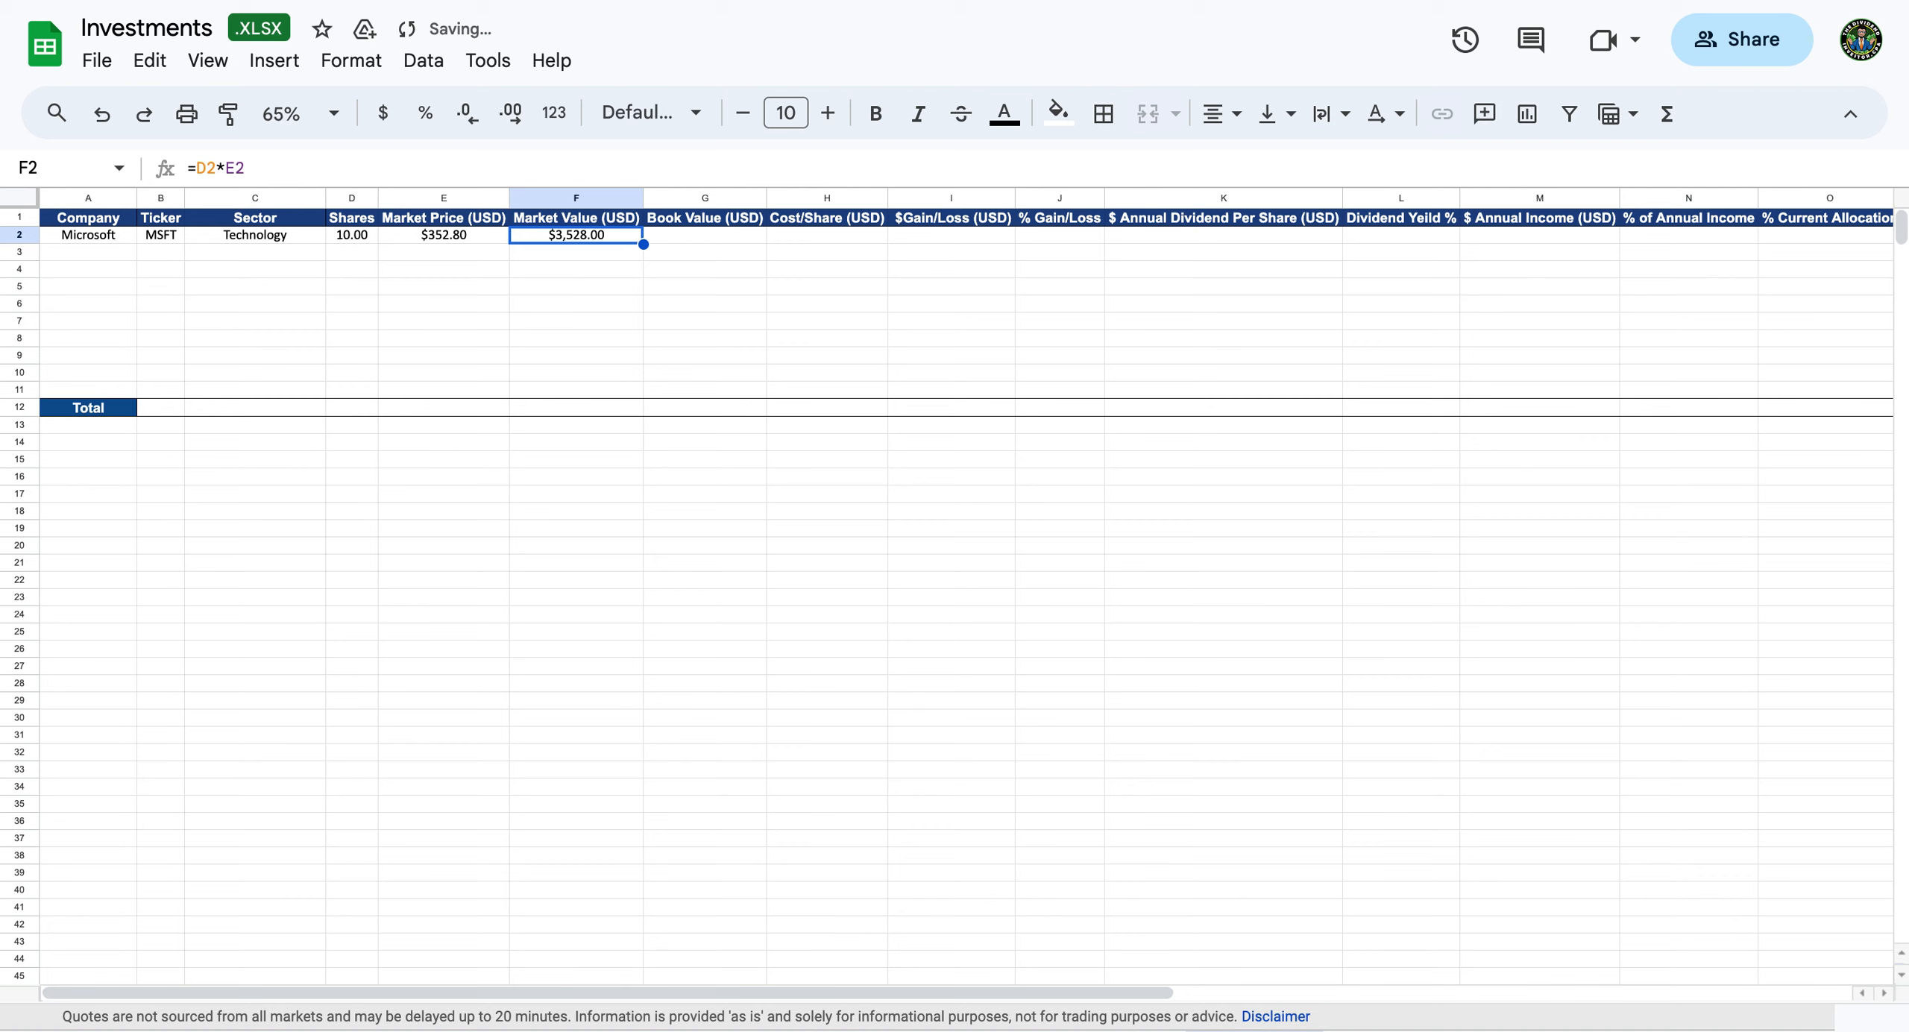
key(Left)
key(Right)
key(Left)
key(Right)
key(Left)
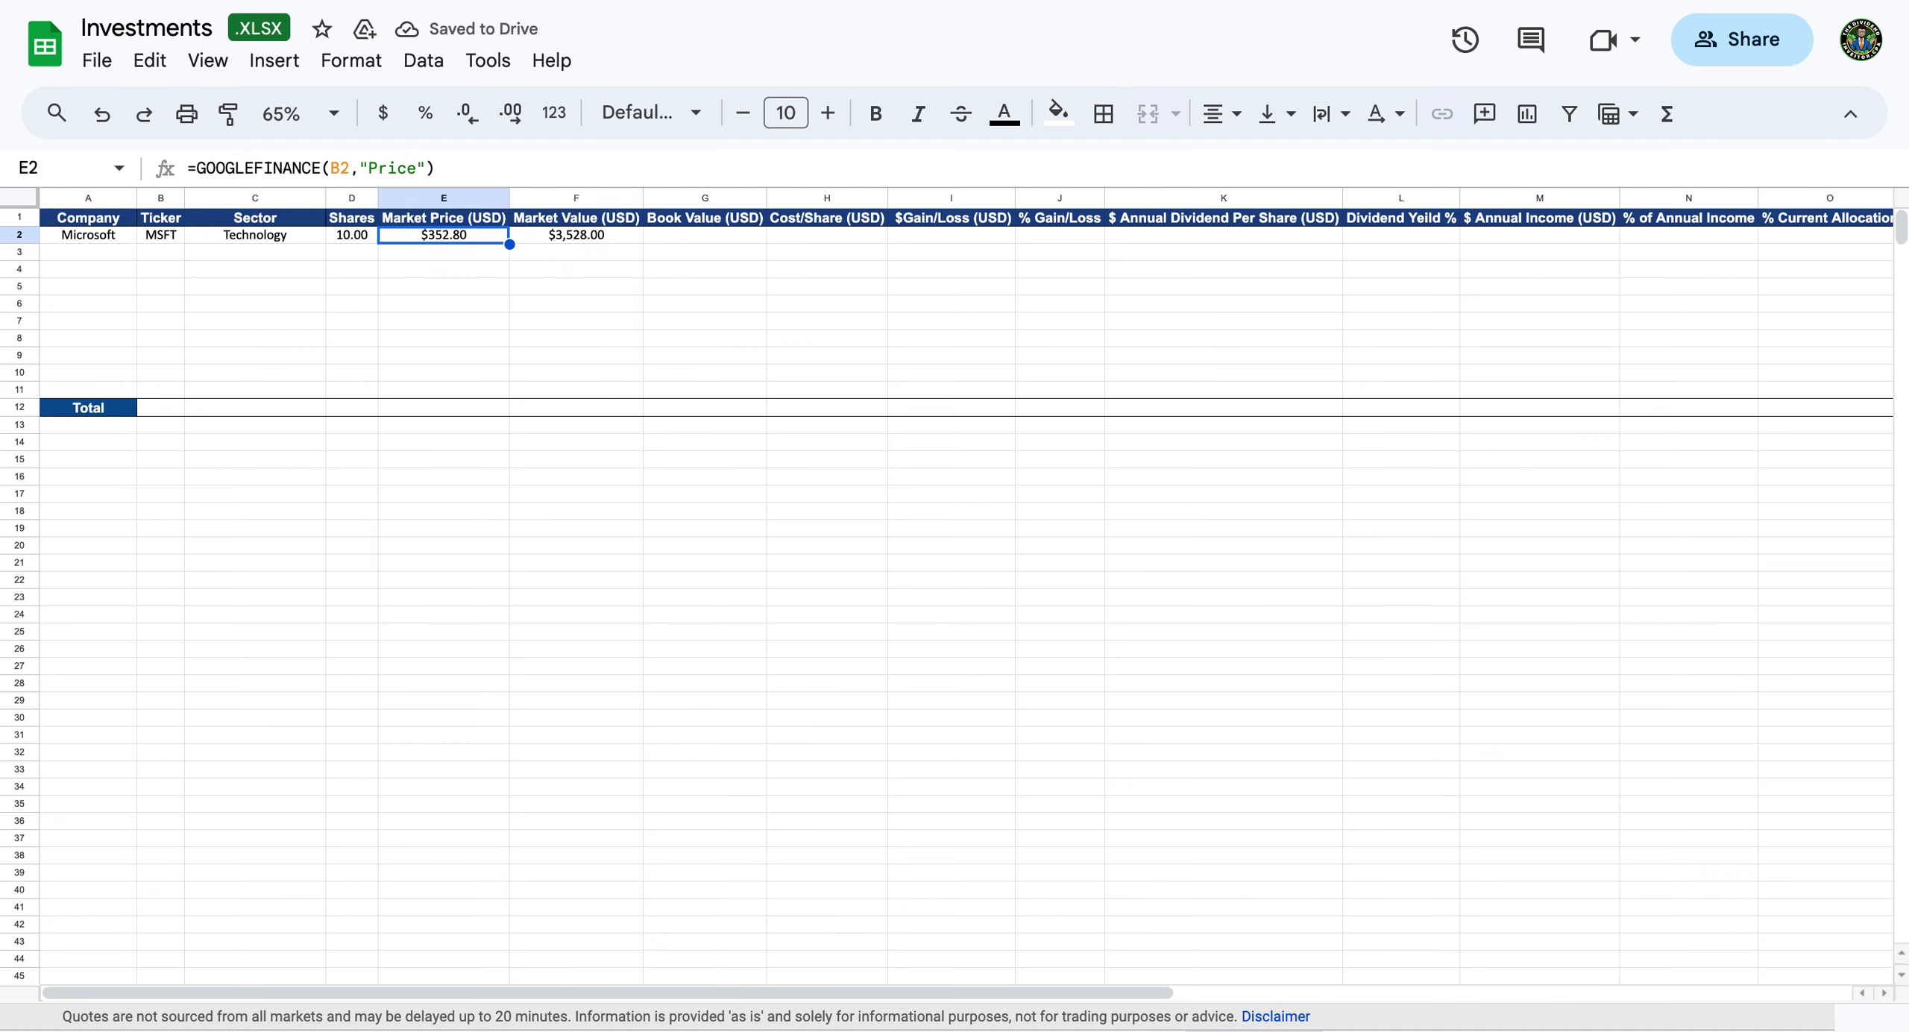
key(Right)
key(Left)
key(Right)
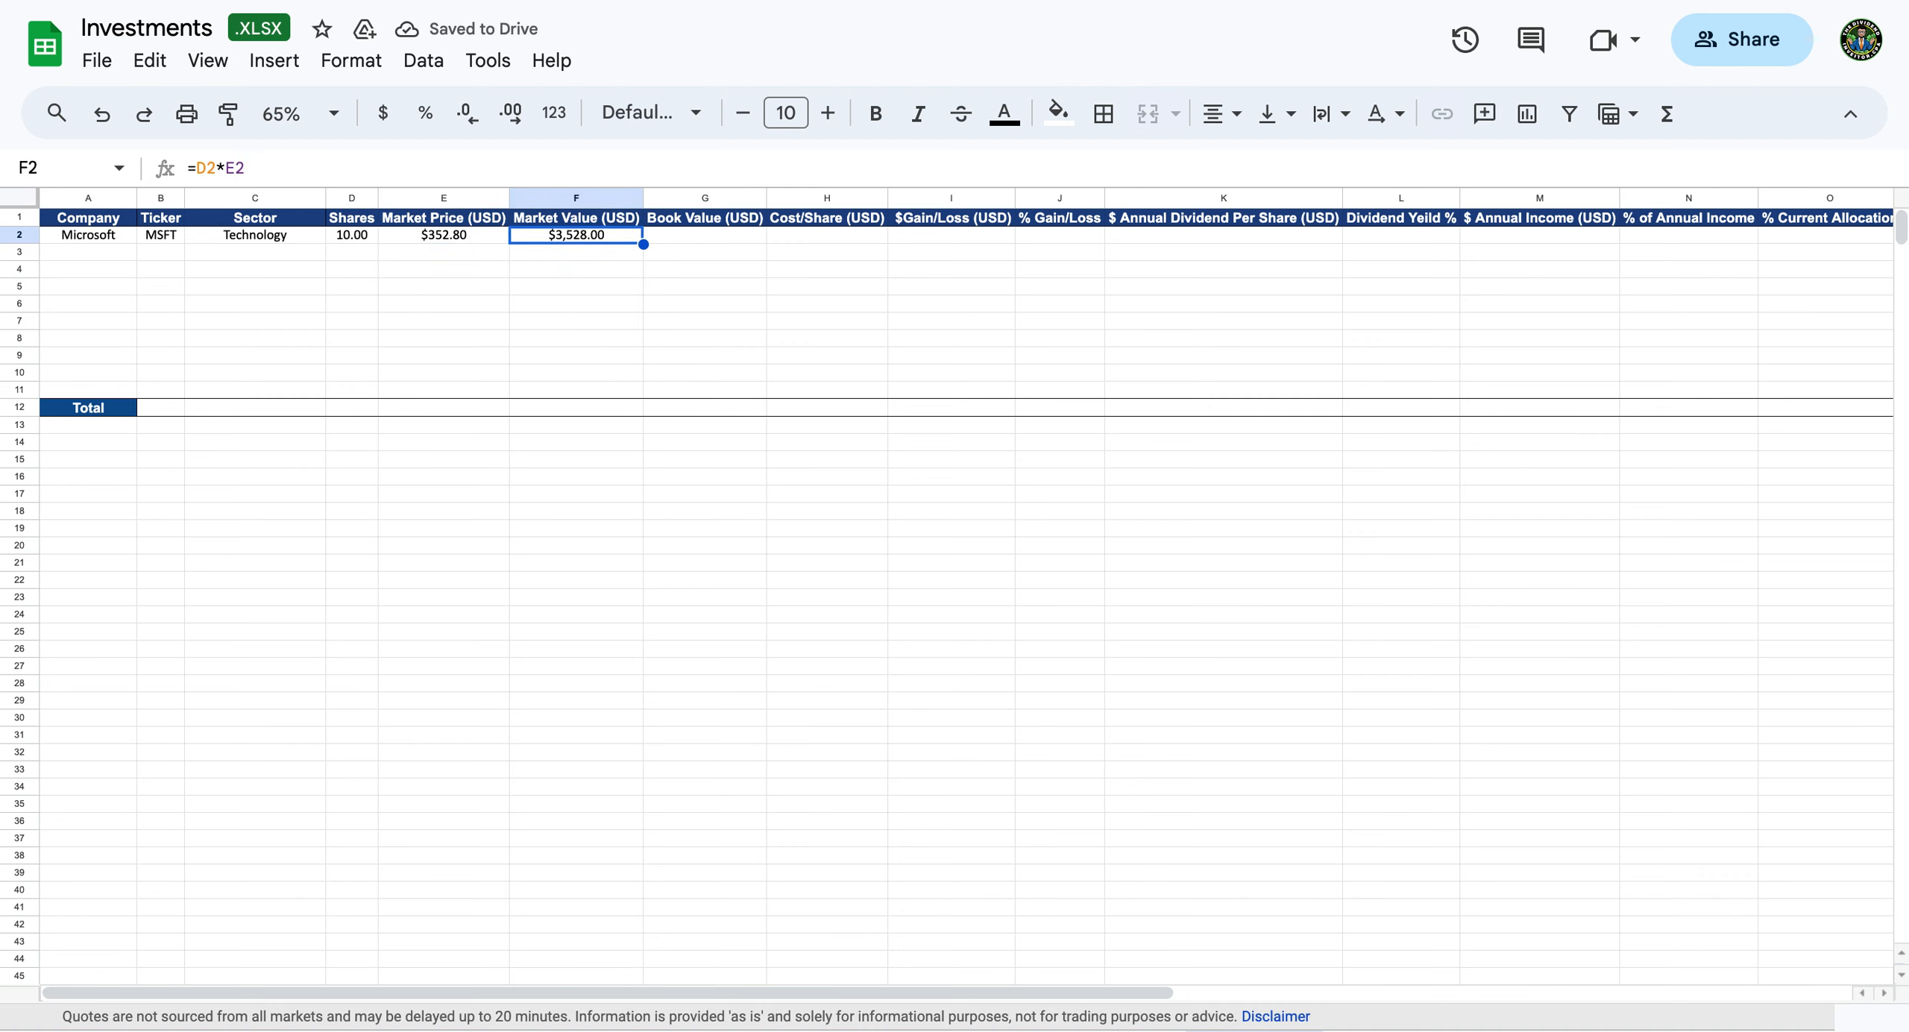
Enter 270 as Microsoft's cost per share in H2.
key(Right)
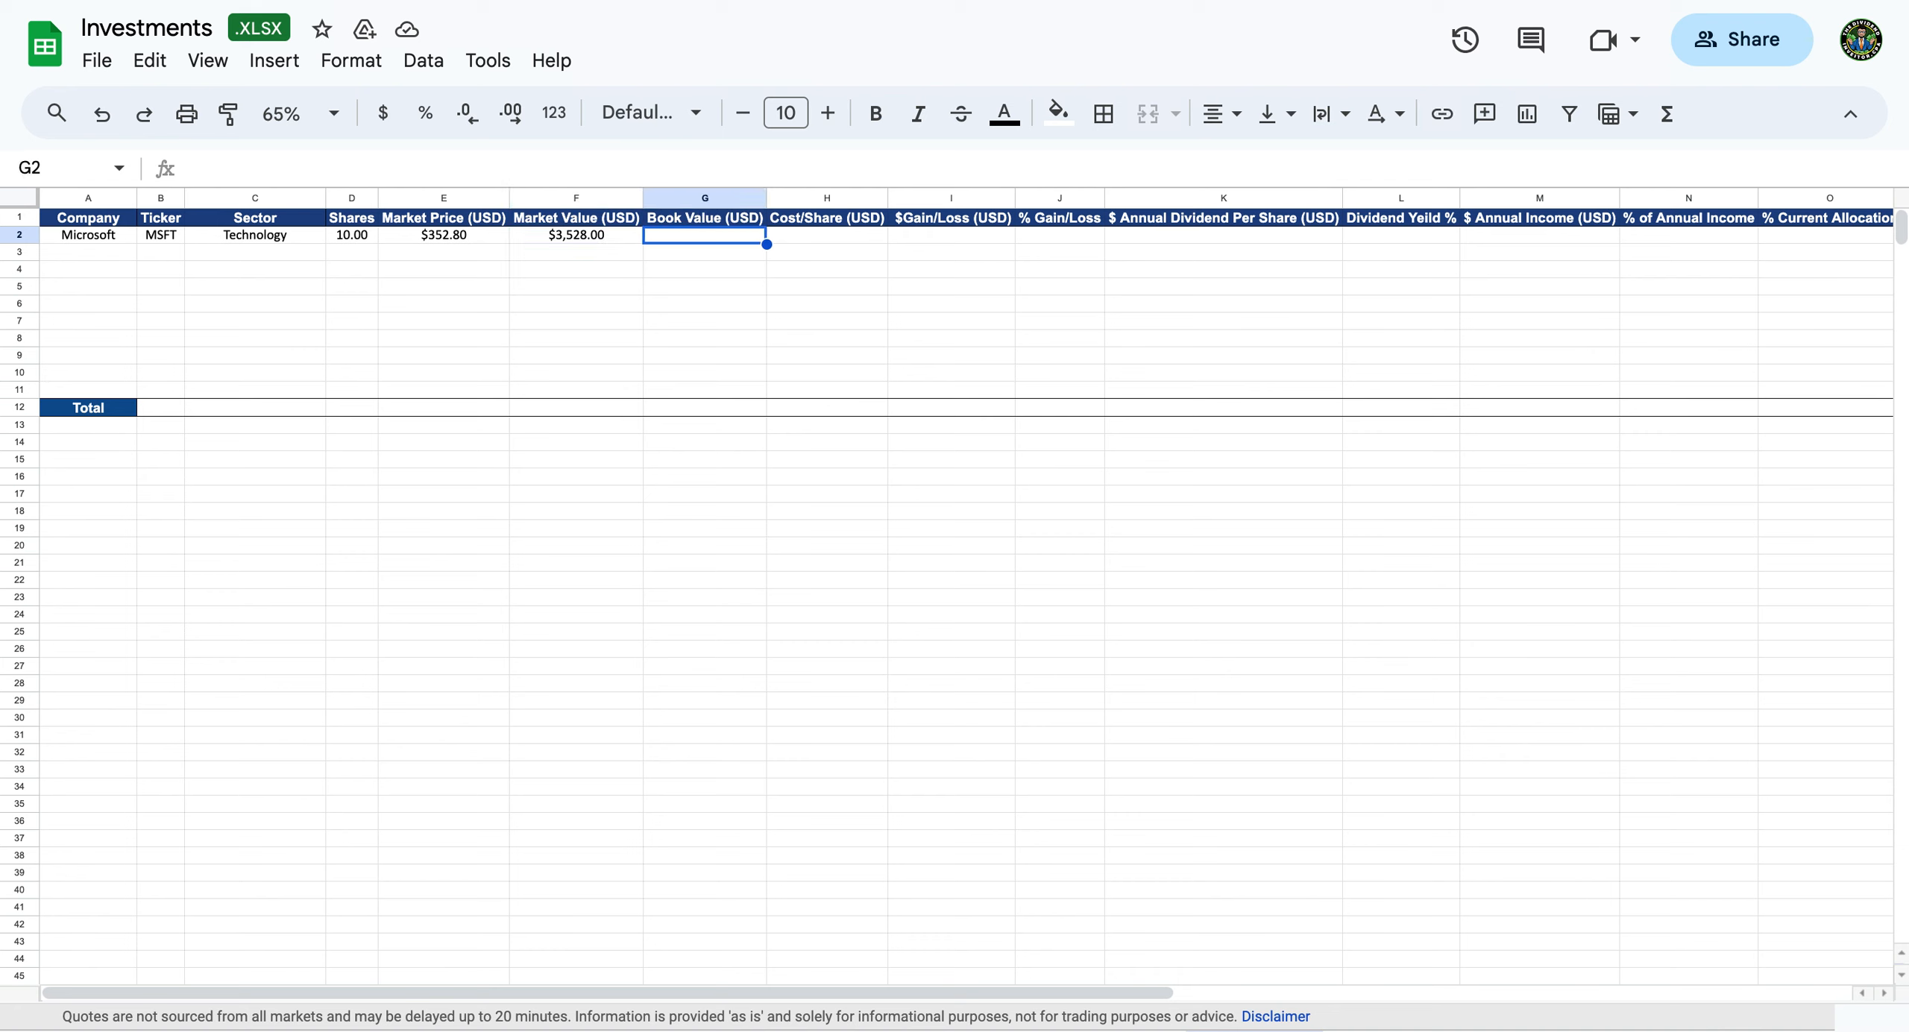
key(Right)
key(Left)
key(Right)
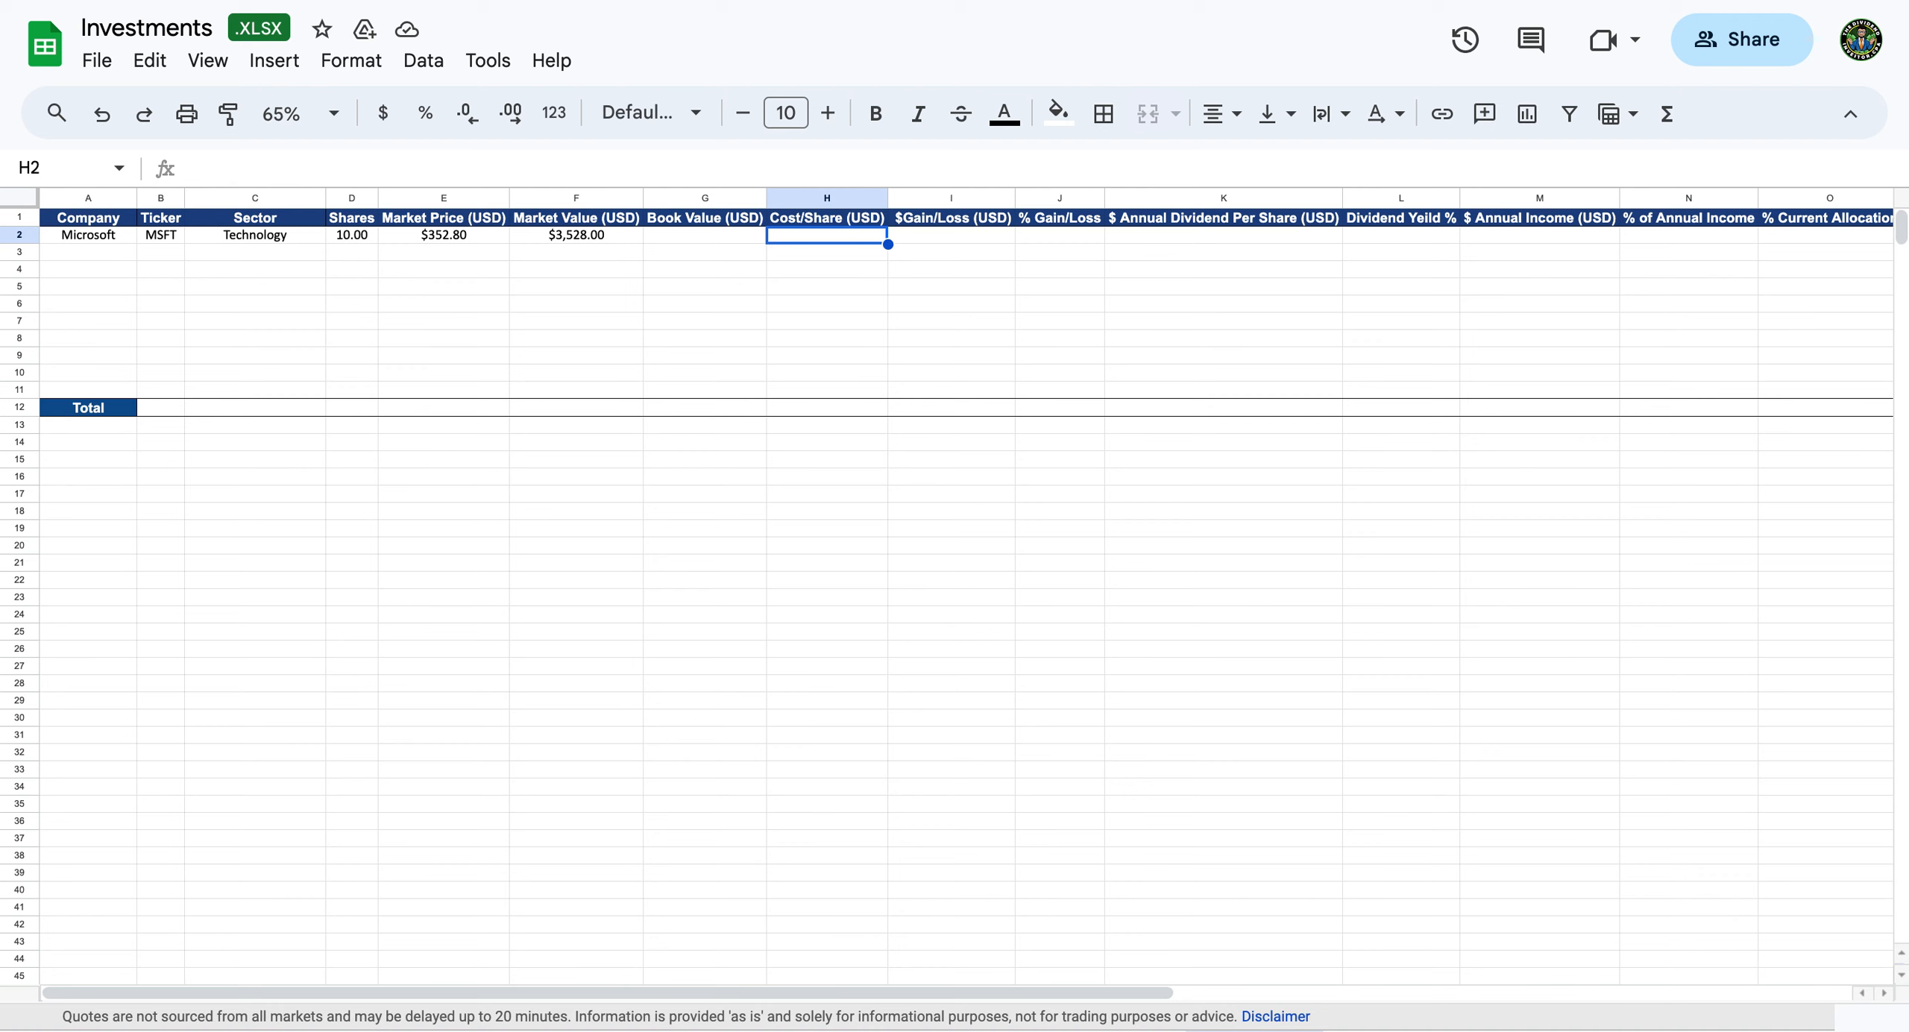
text(270)
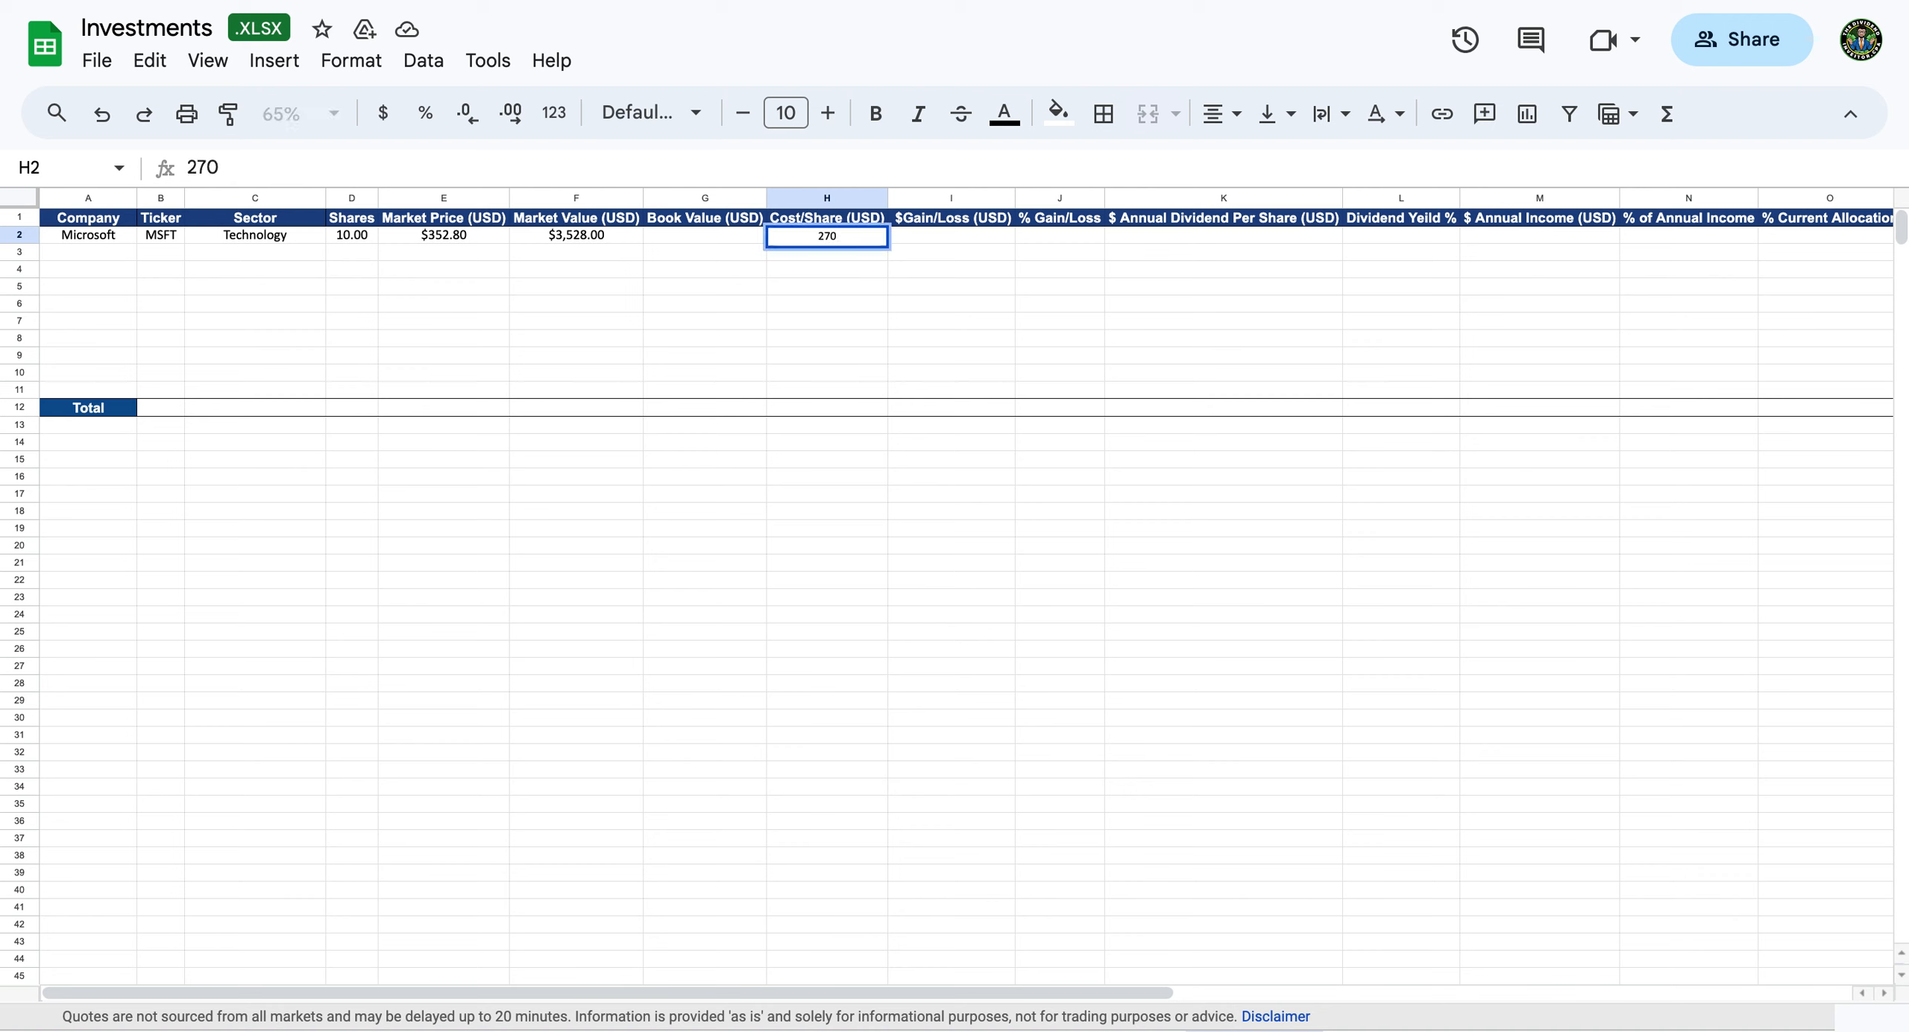
key(Return)
key(Up)
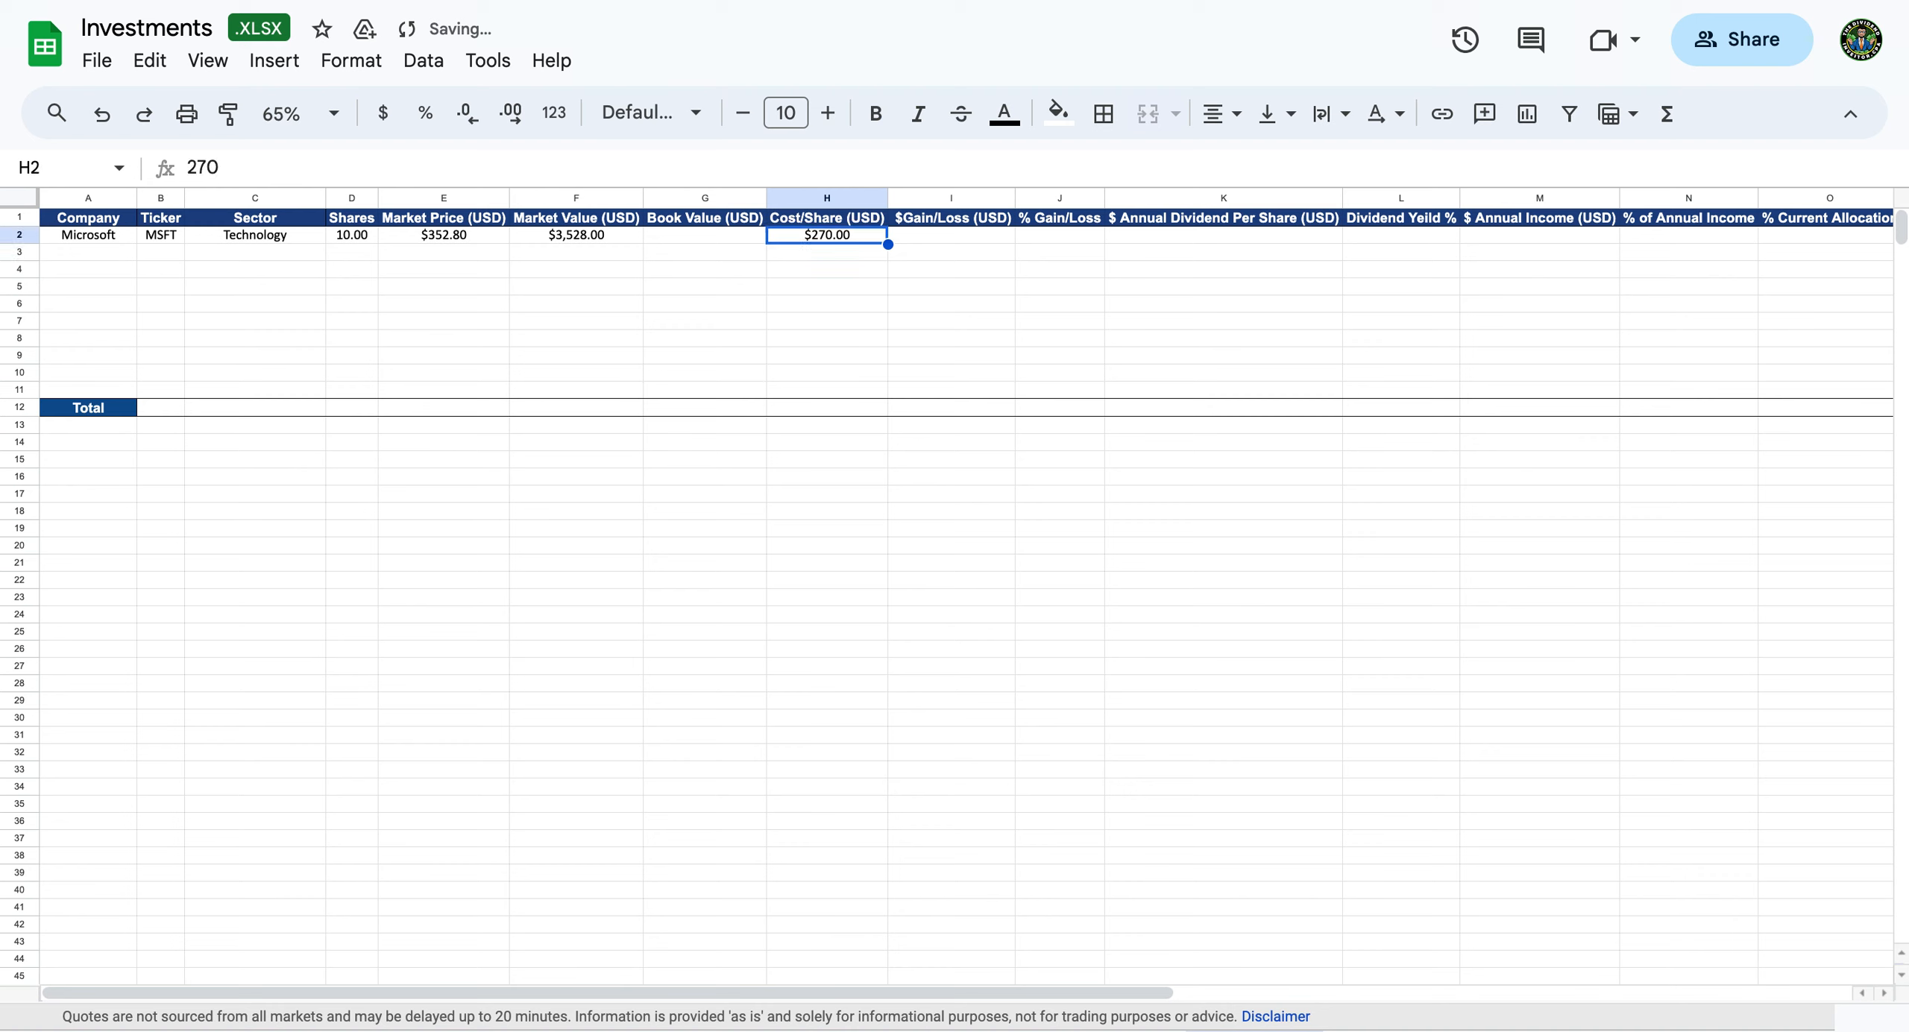
Calculate Microsoft's book value in G2 as shares times cost per share with =D2*H2.
key(Left)
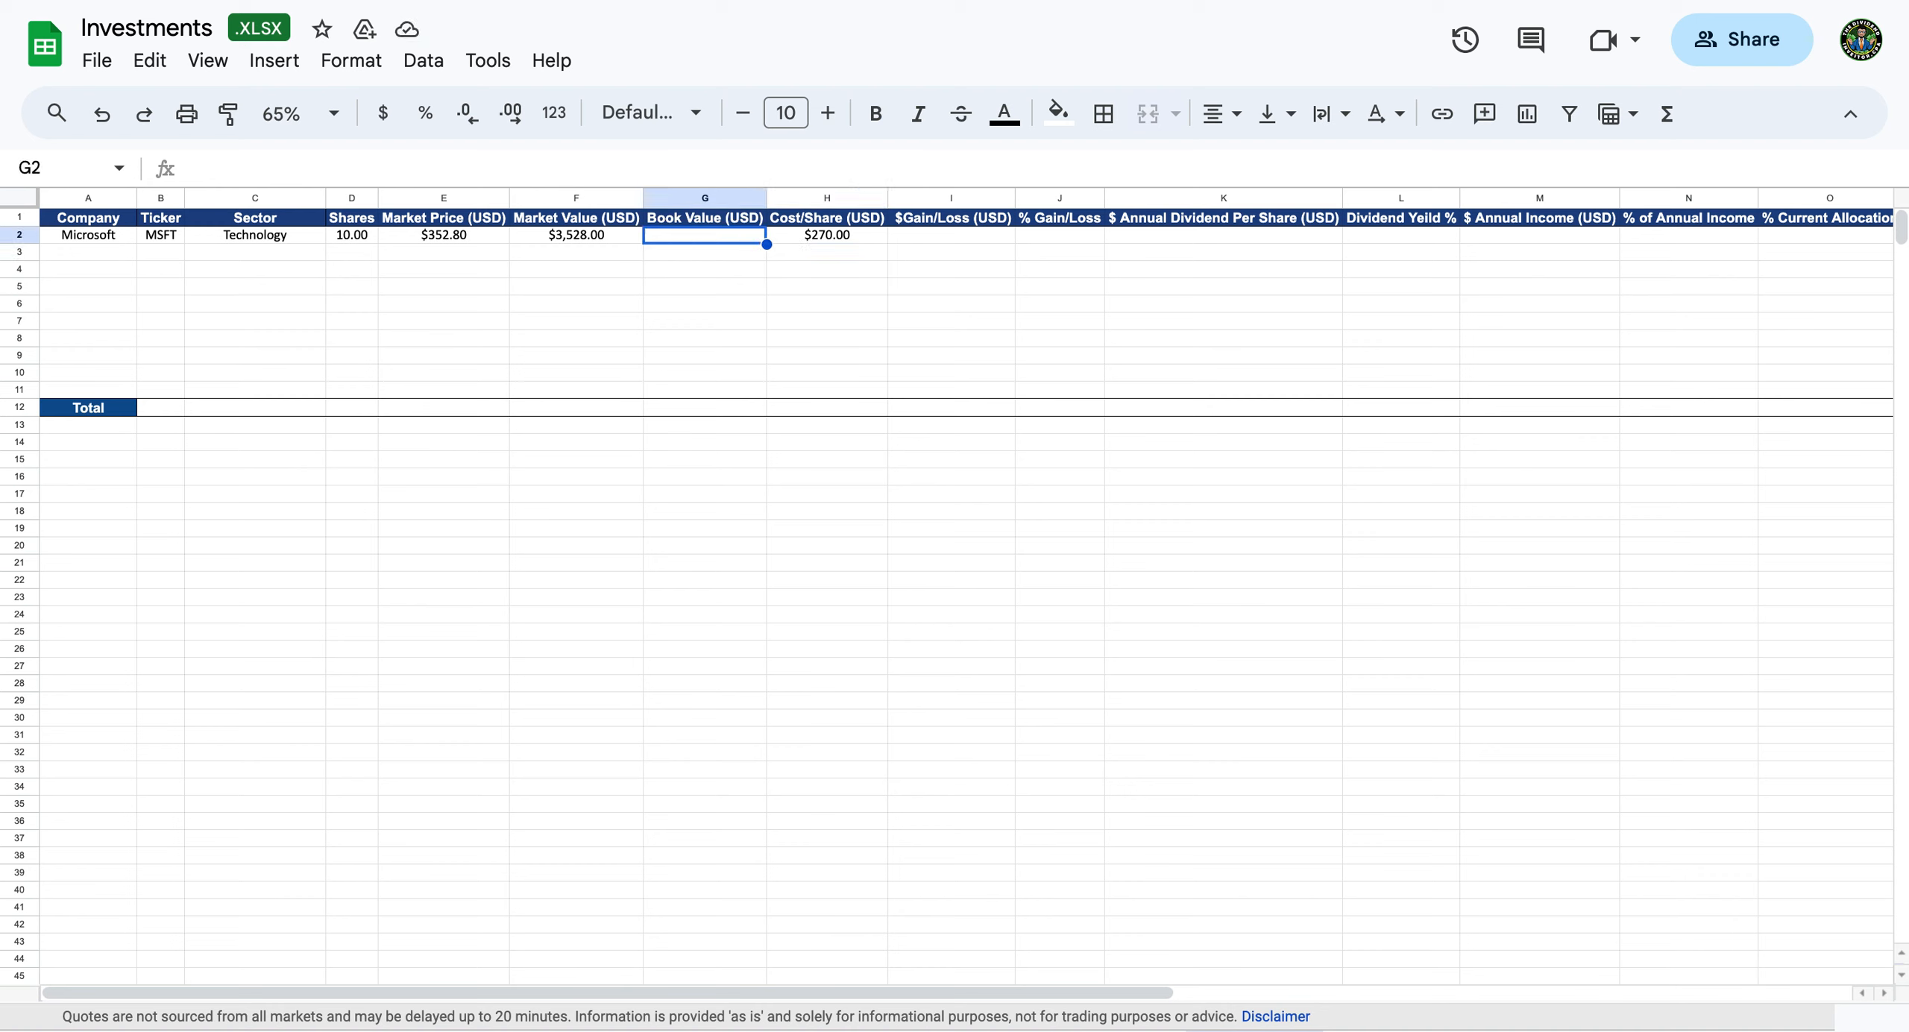
text(=)
key(Left)
key(Left)
key(Left)
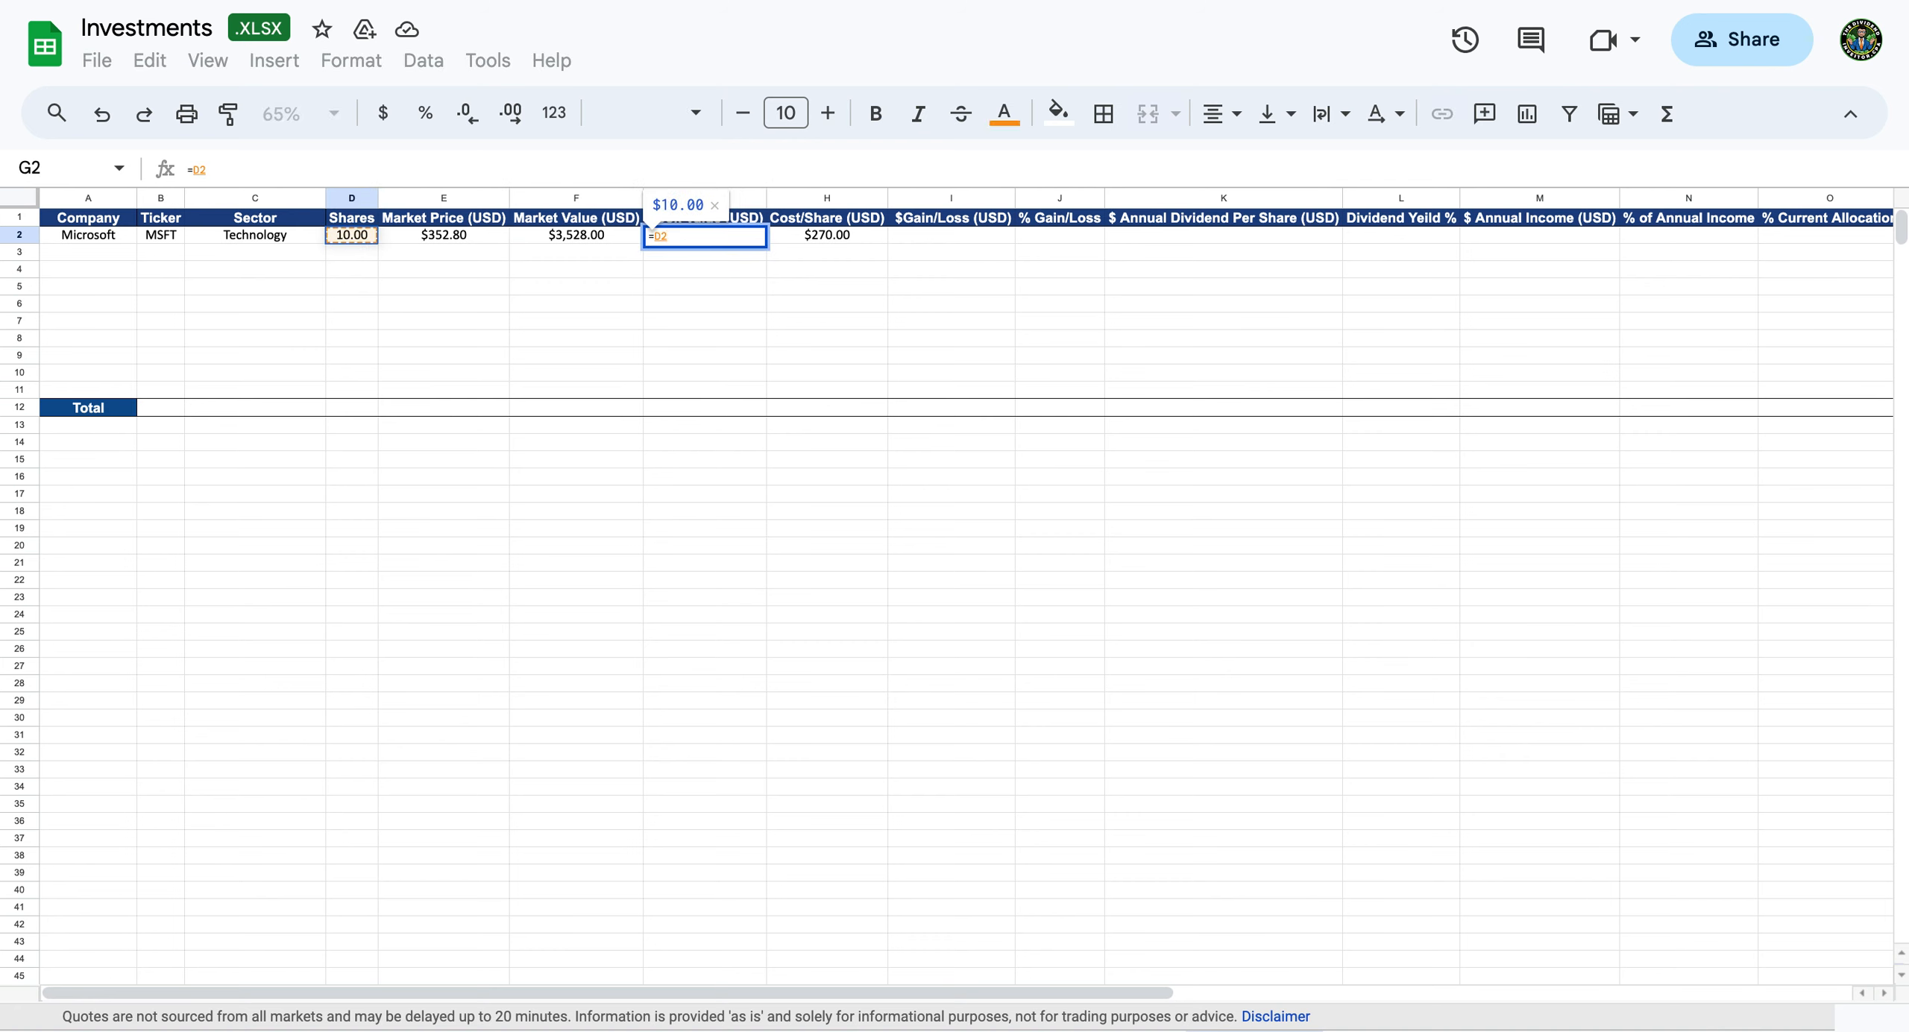
text(*)
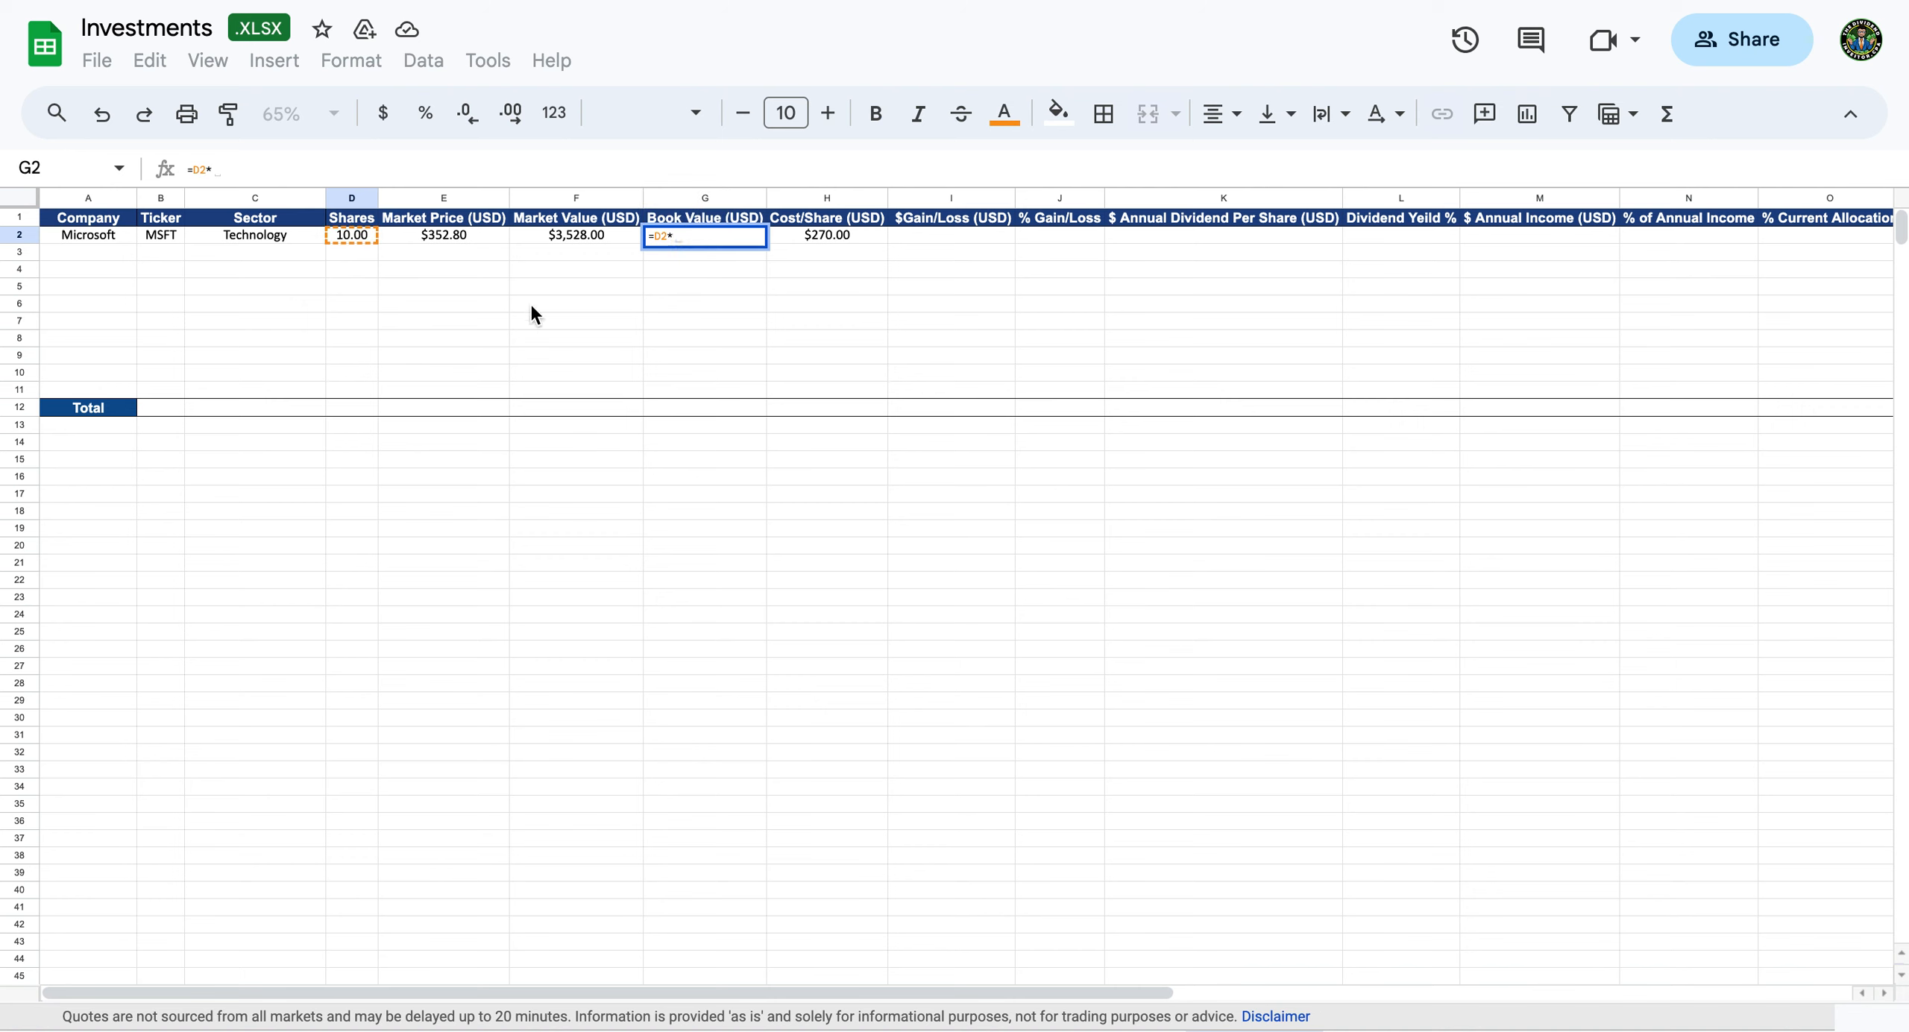
click(831, 235)
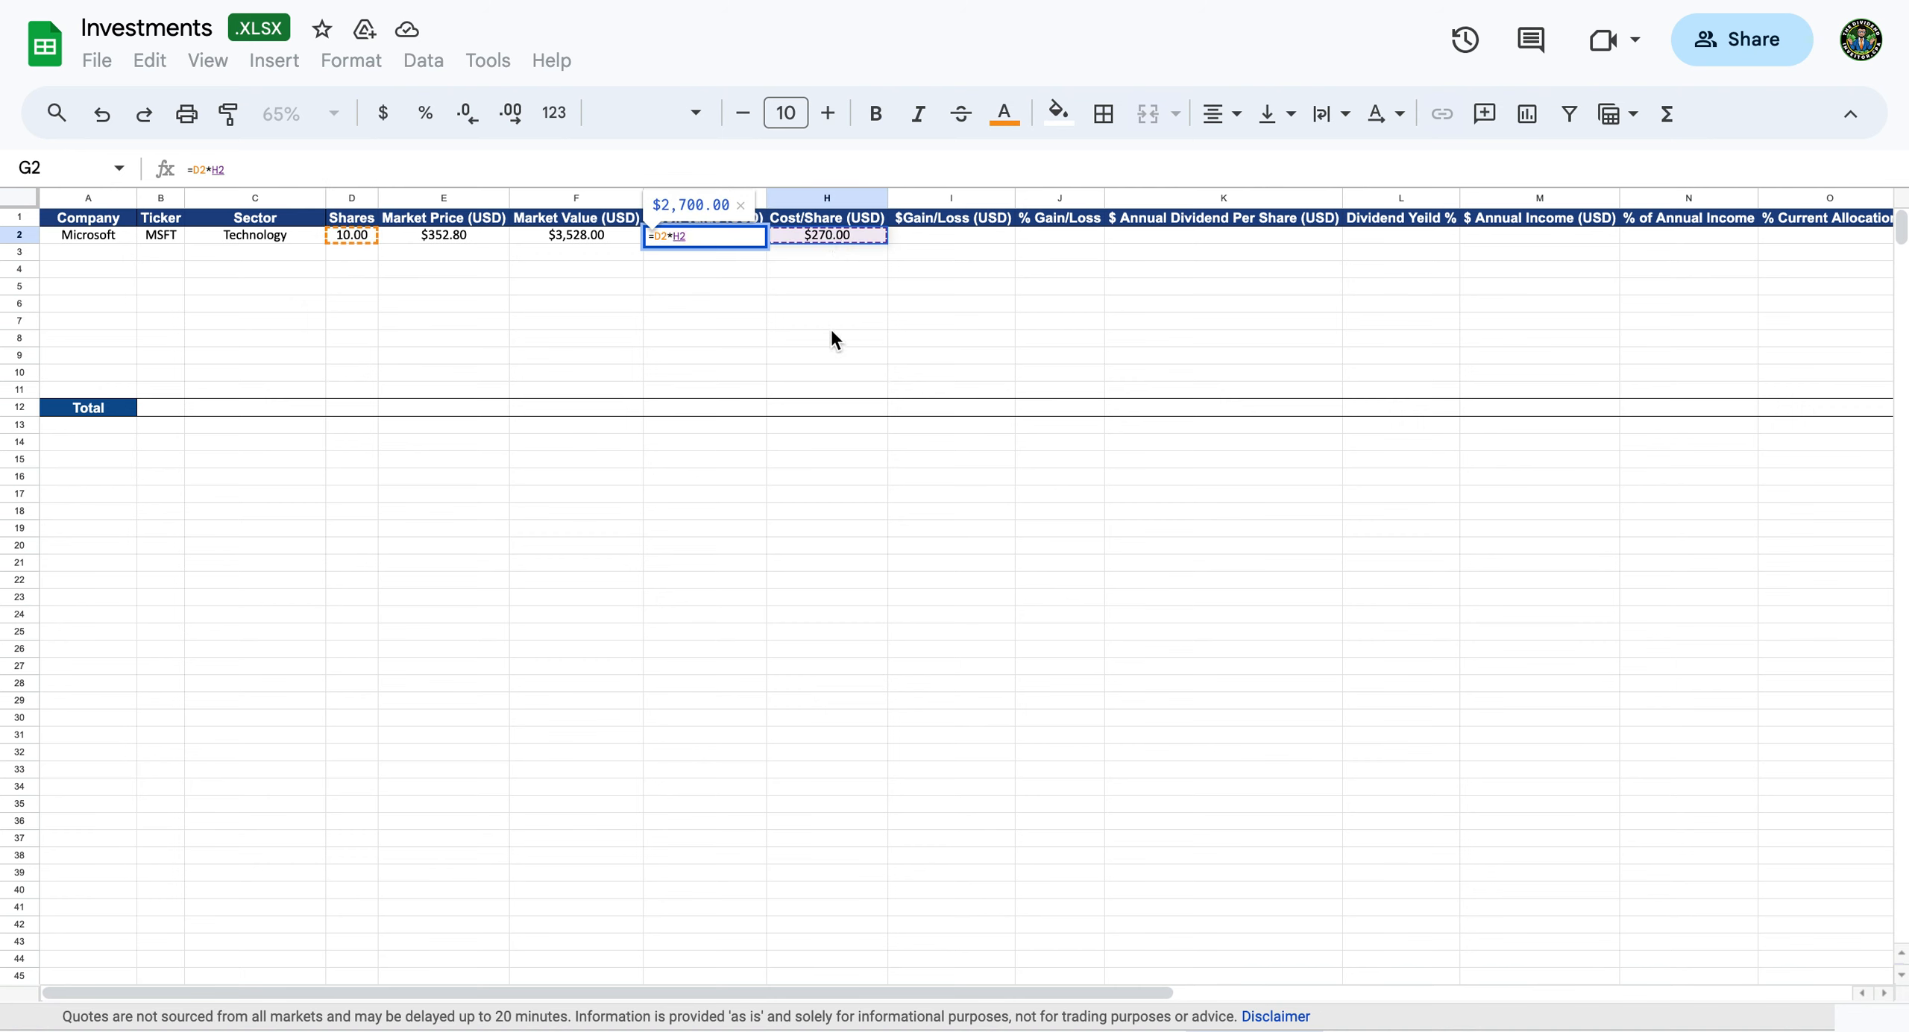
key(Return)
key(Up)
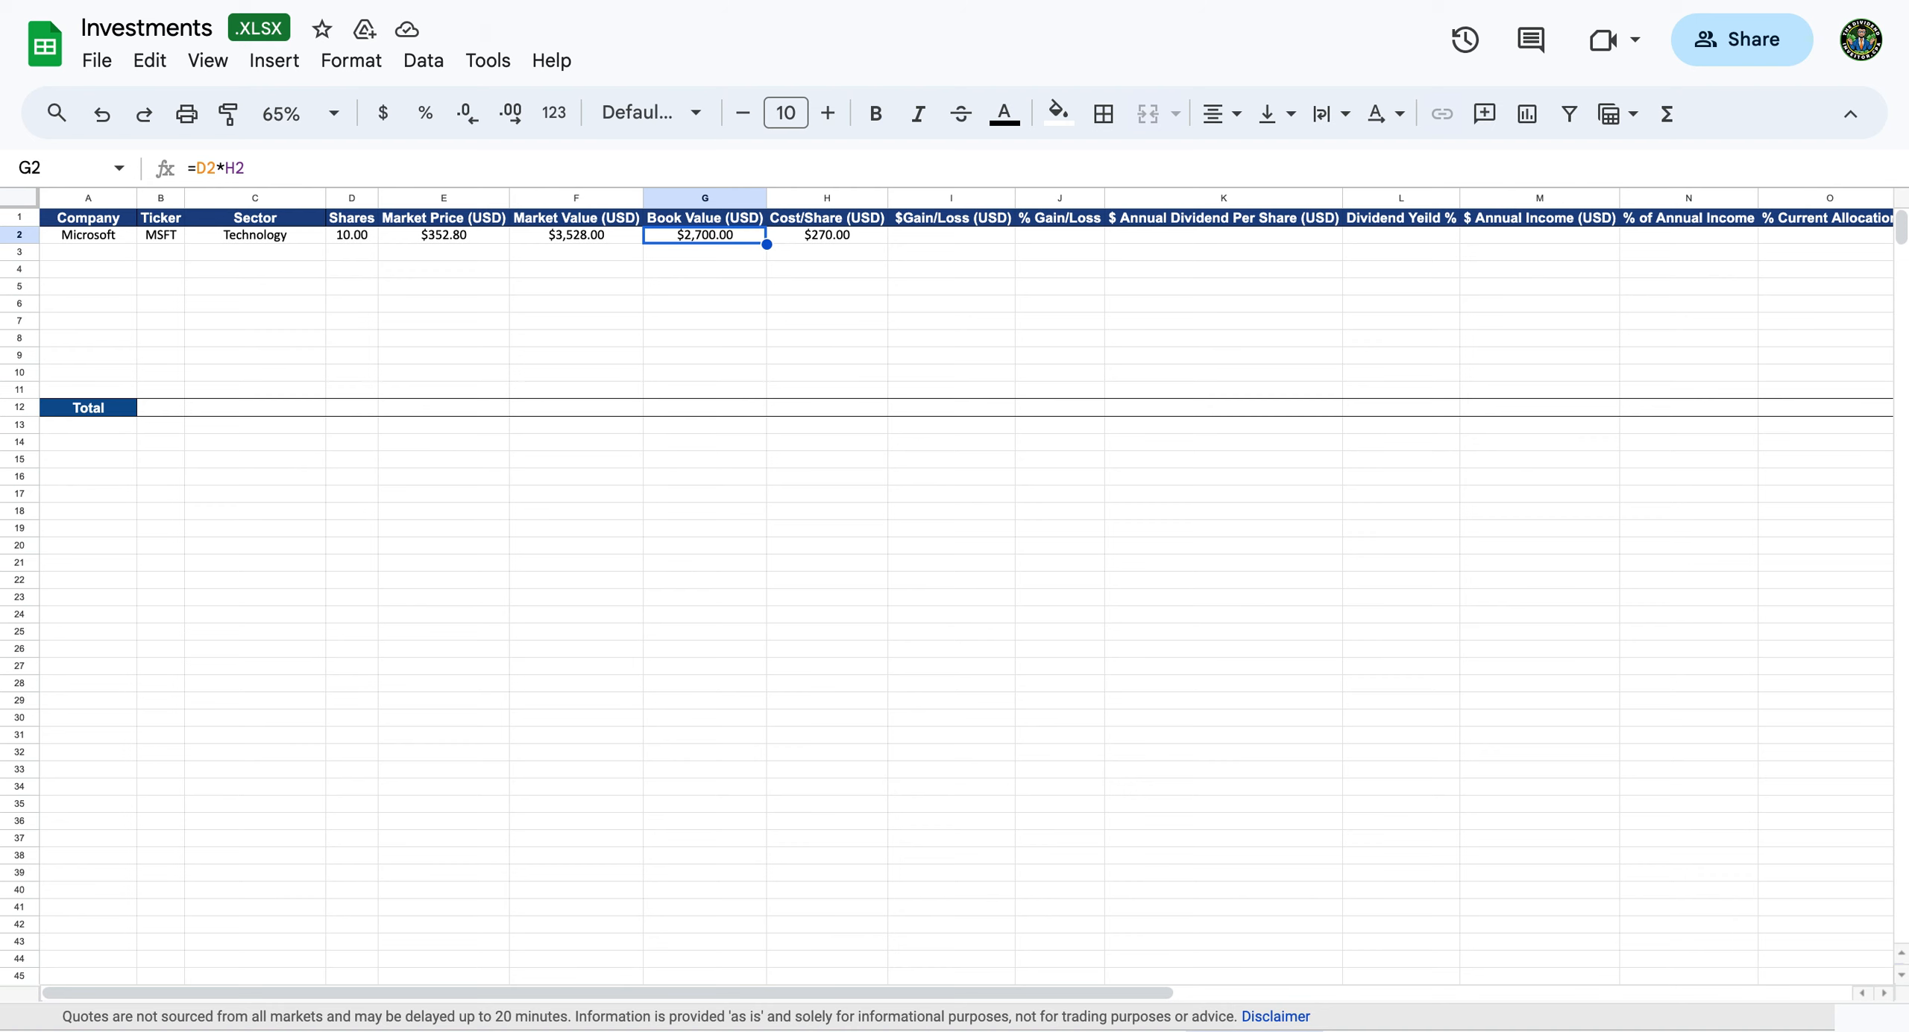
Calculate Microsoft's dollar gain/loss in I2 as market value minus book value with =F2-G2.
key(Left)
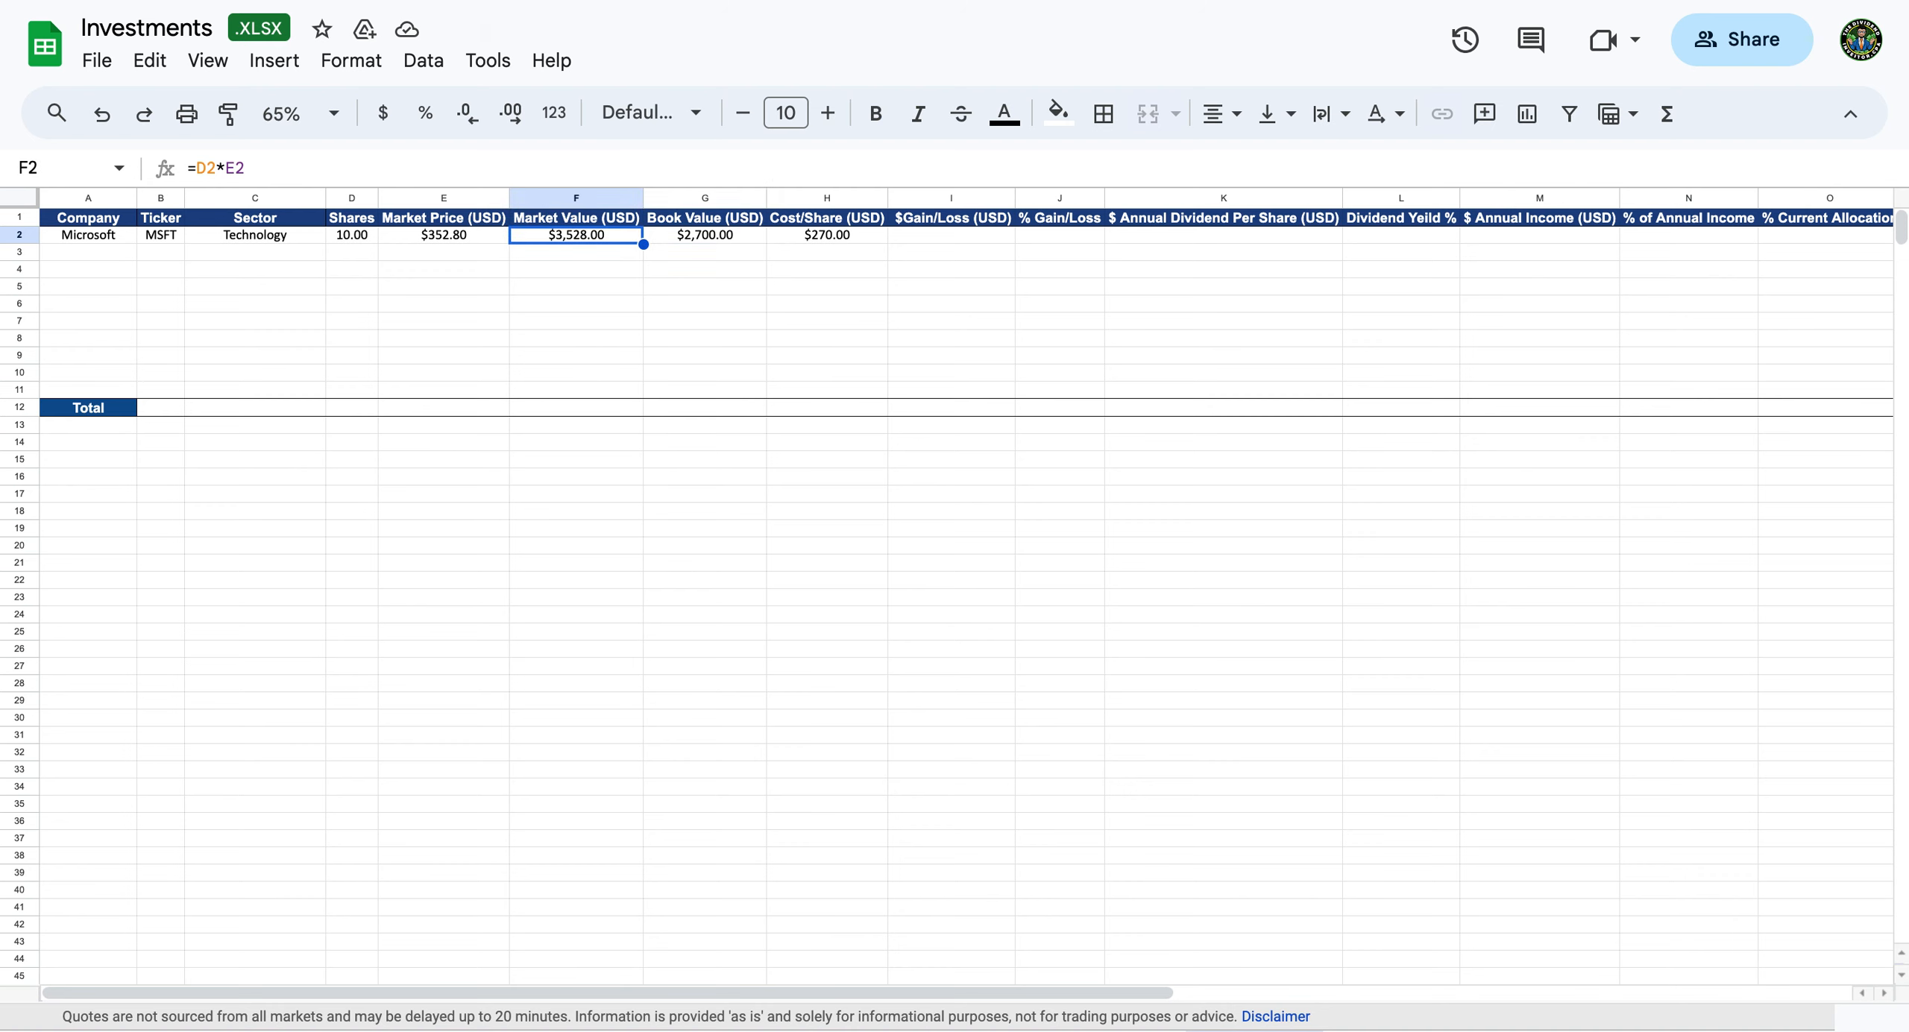
key(Right)
key(Right)
key(Right)
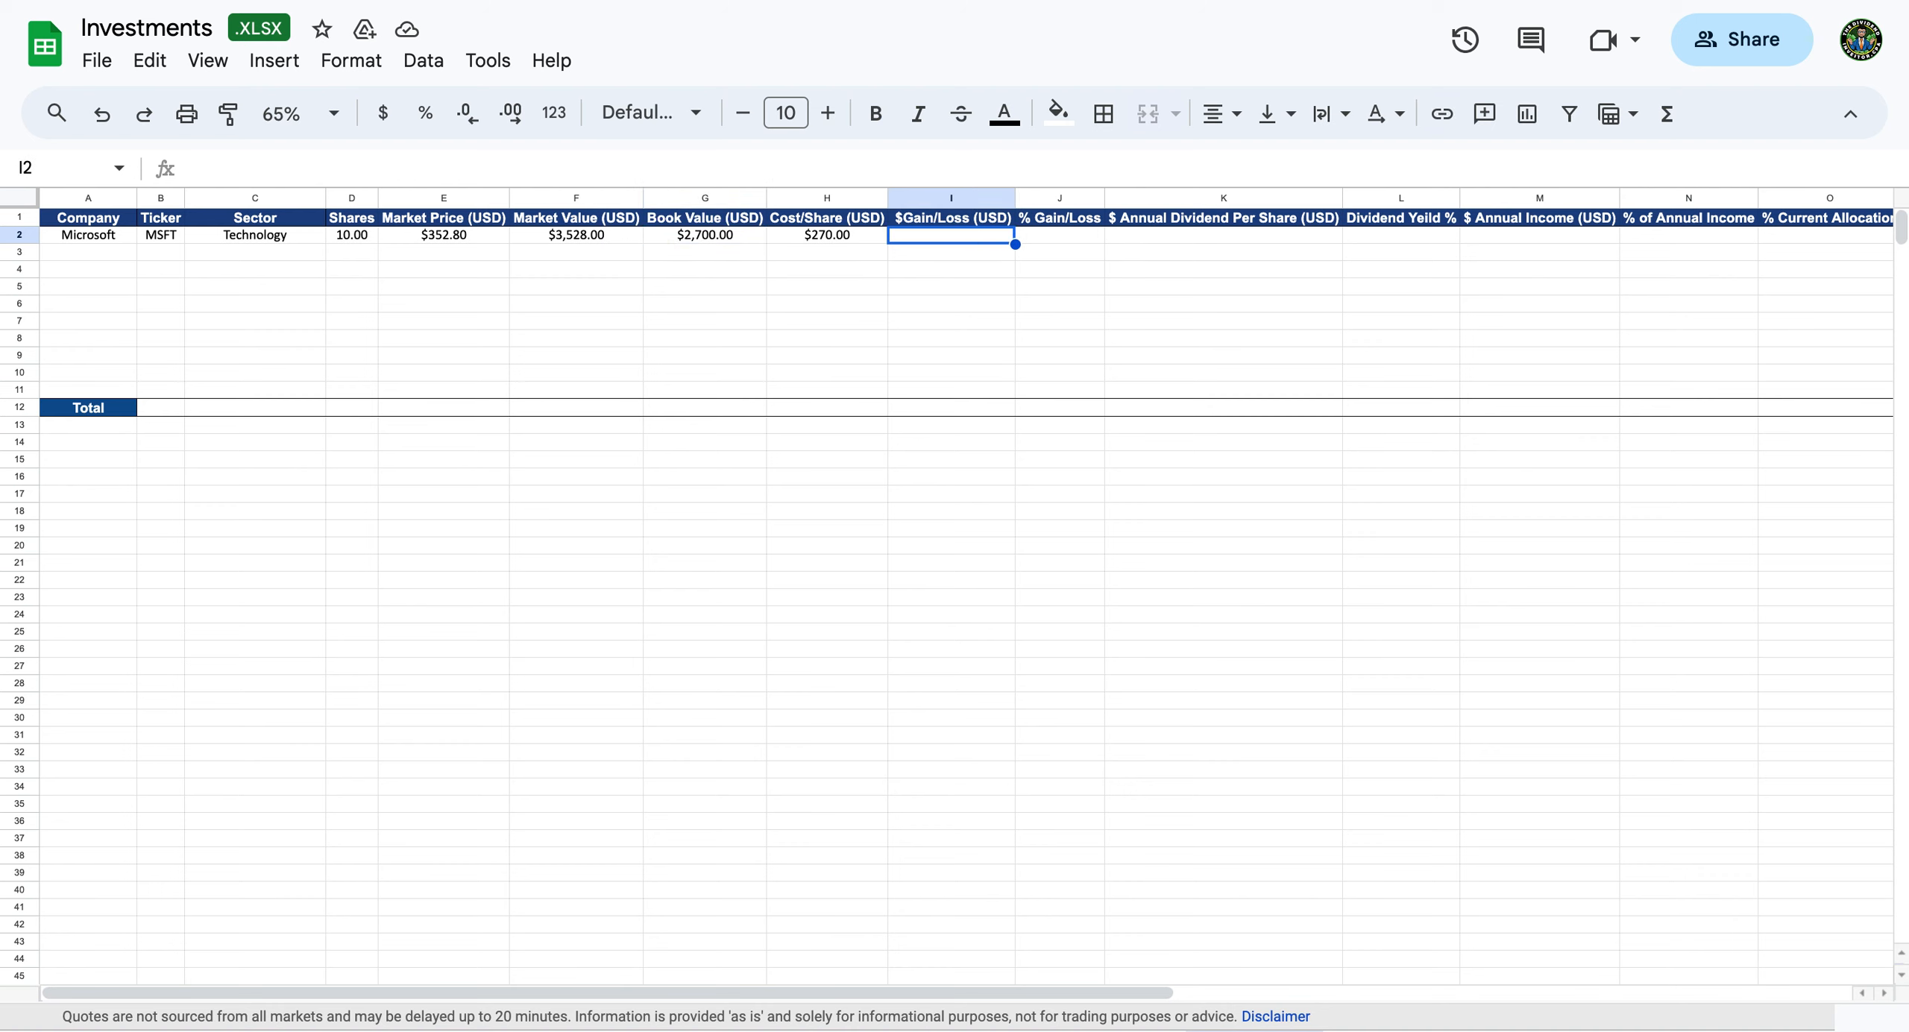
text(=)
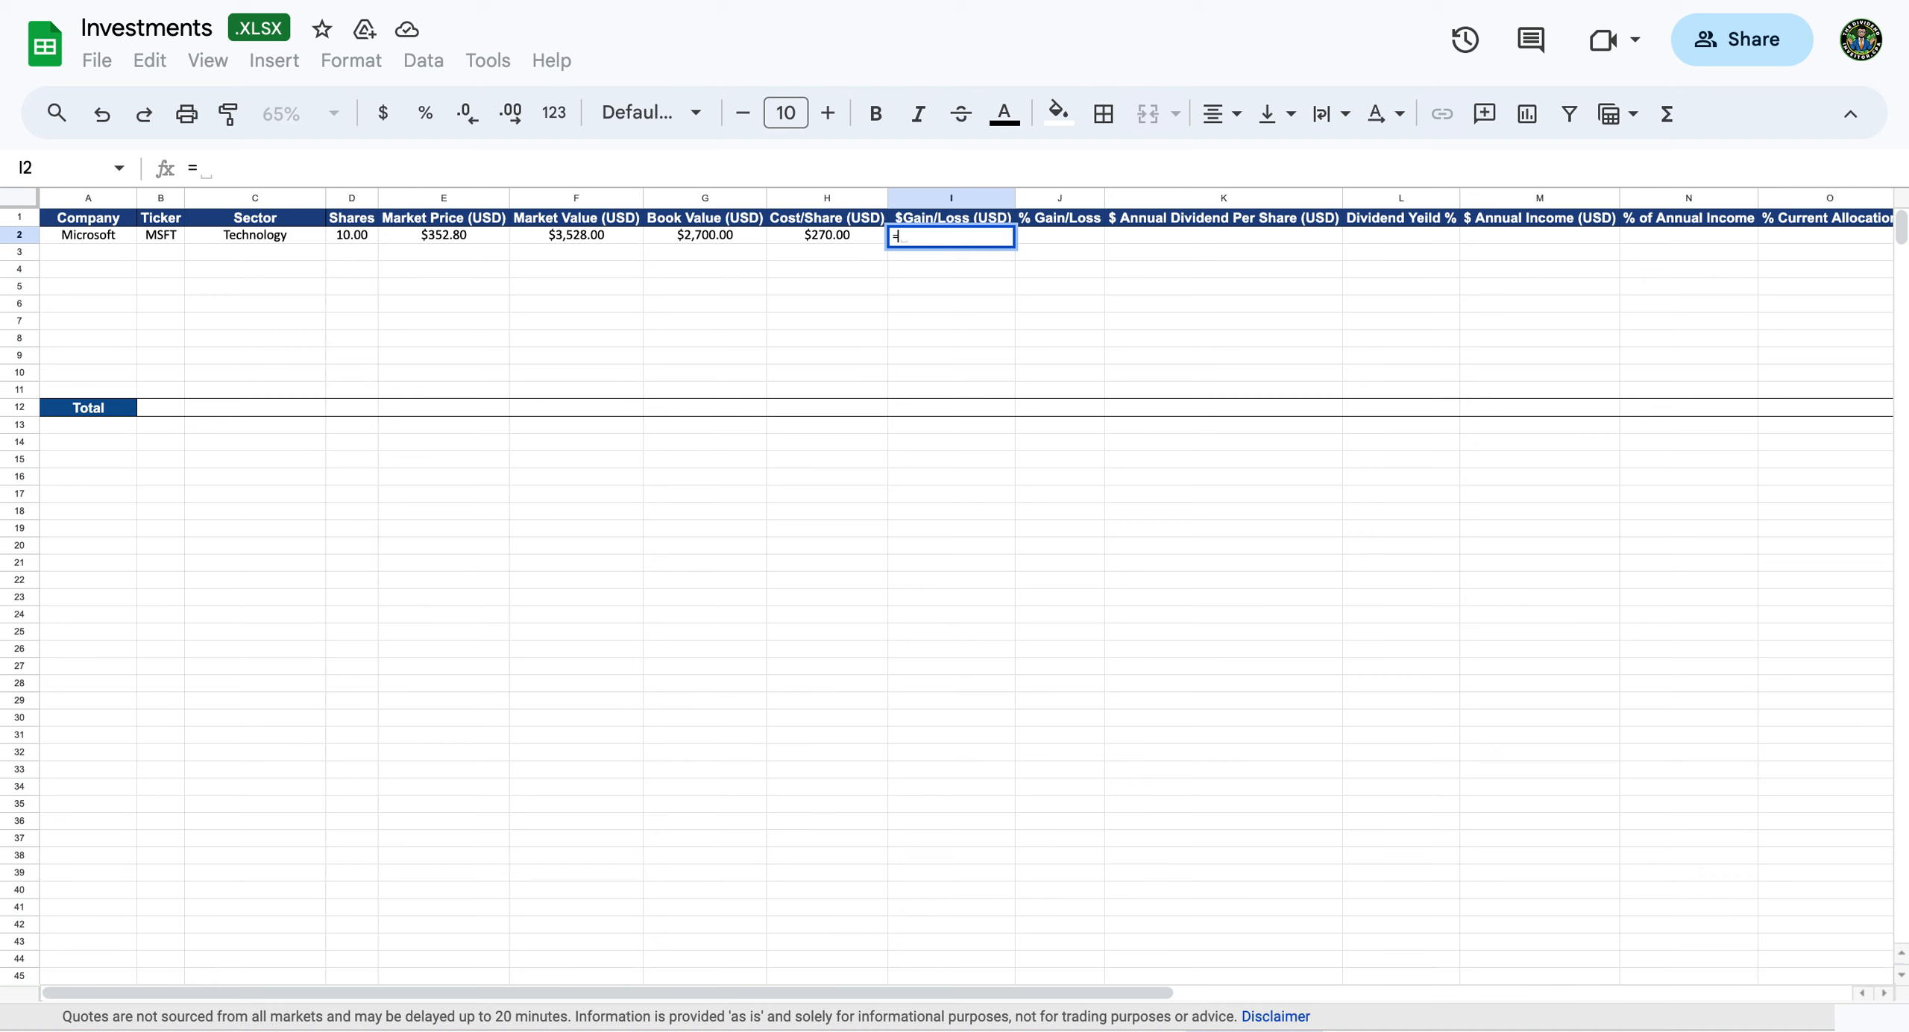
key(Left)
key(Left)
key(Left)
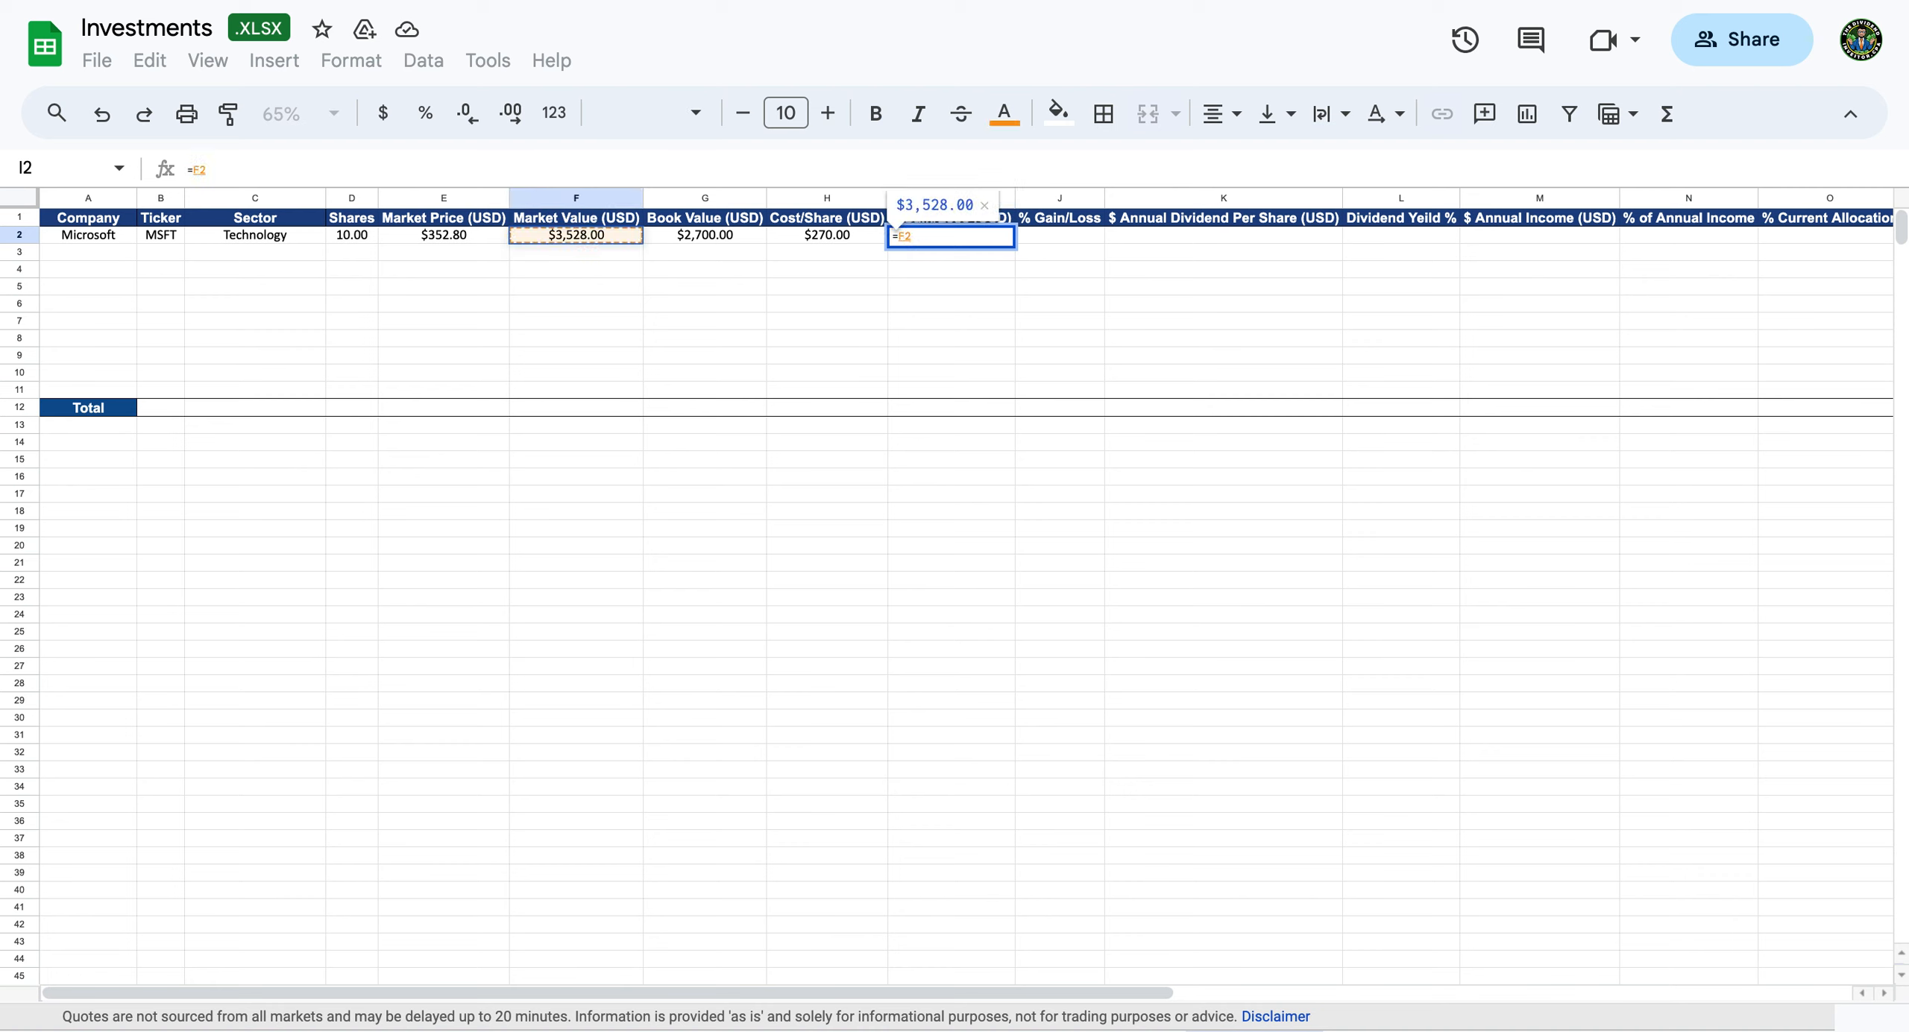
text(-)
key(Left)
key(Left)
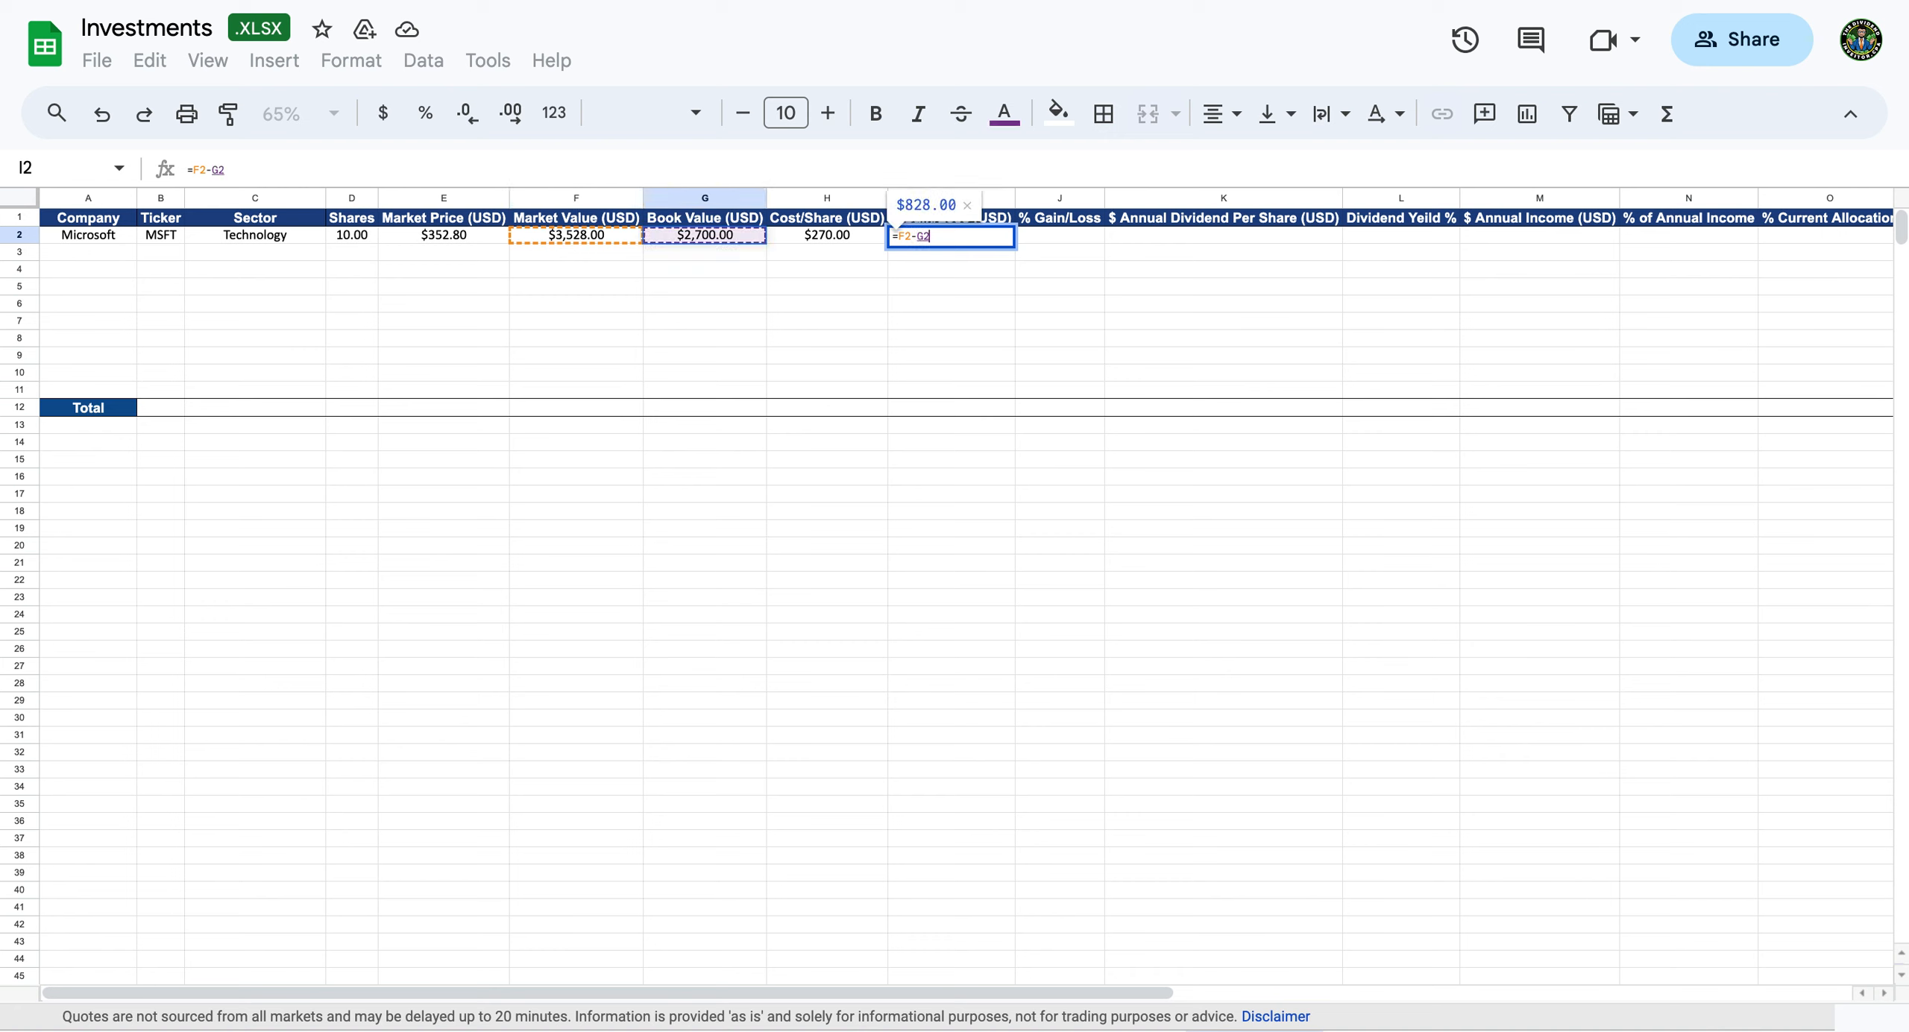
key(Return)
key(Up)
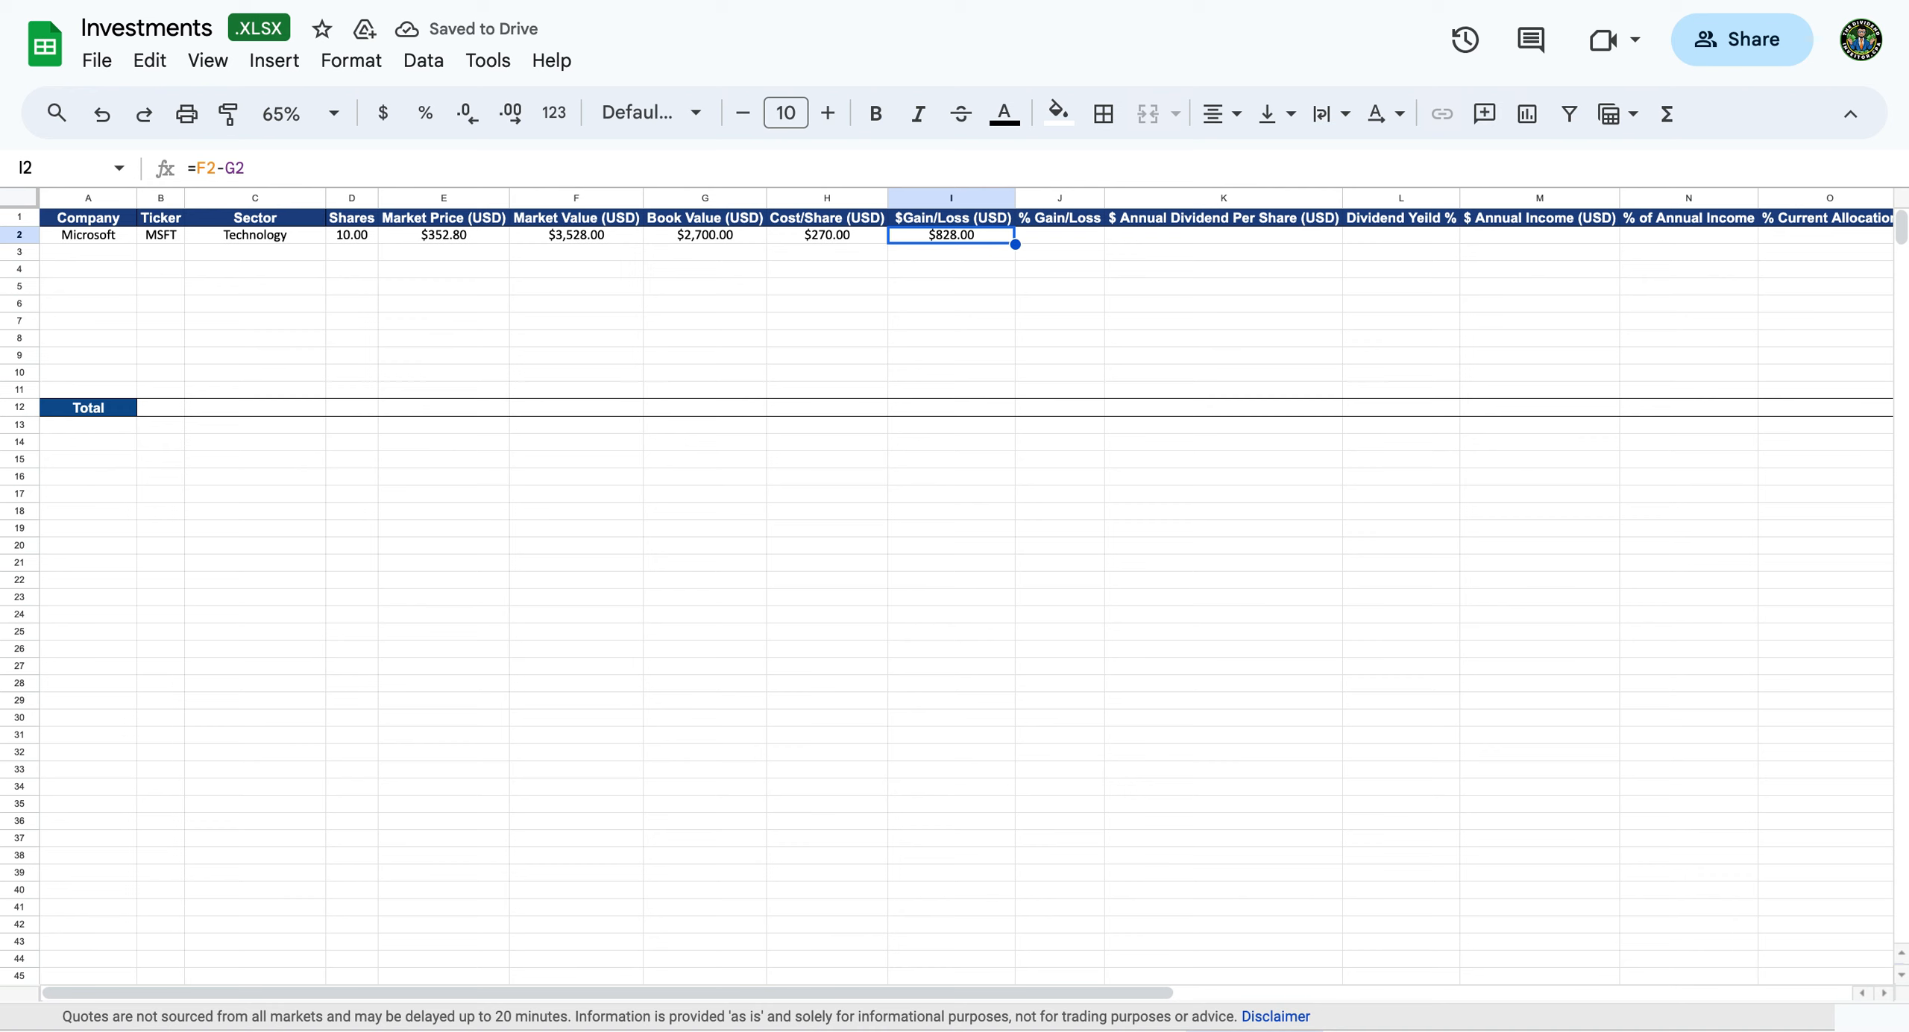
Calculate Microsoft's percentage gain/loss in J2 as dollar gain/loss divided by book value with =I2/G2.
key(Right)
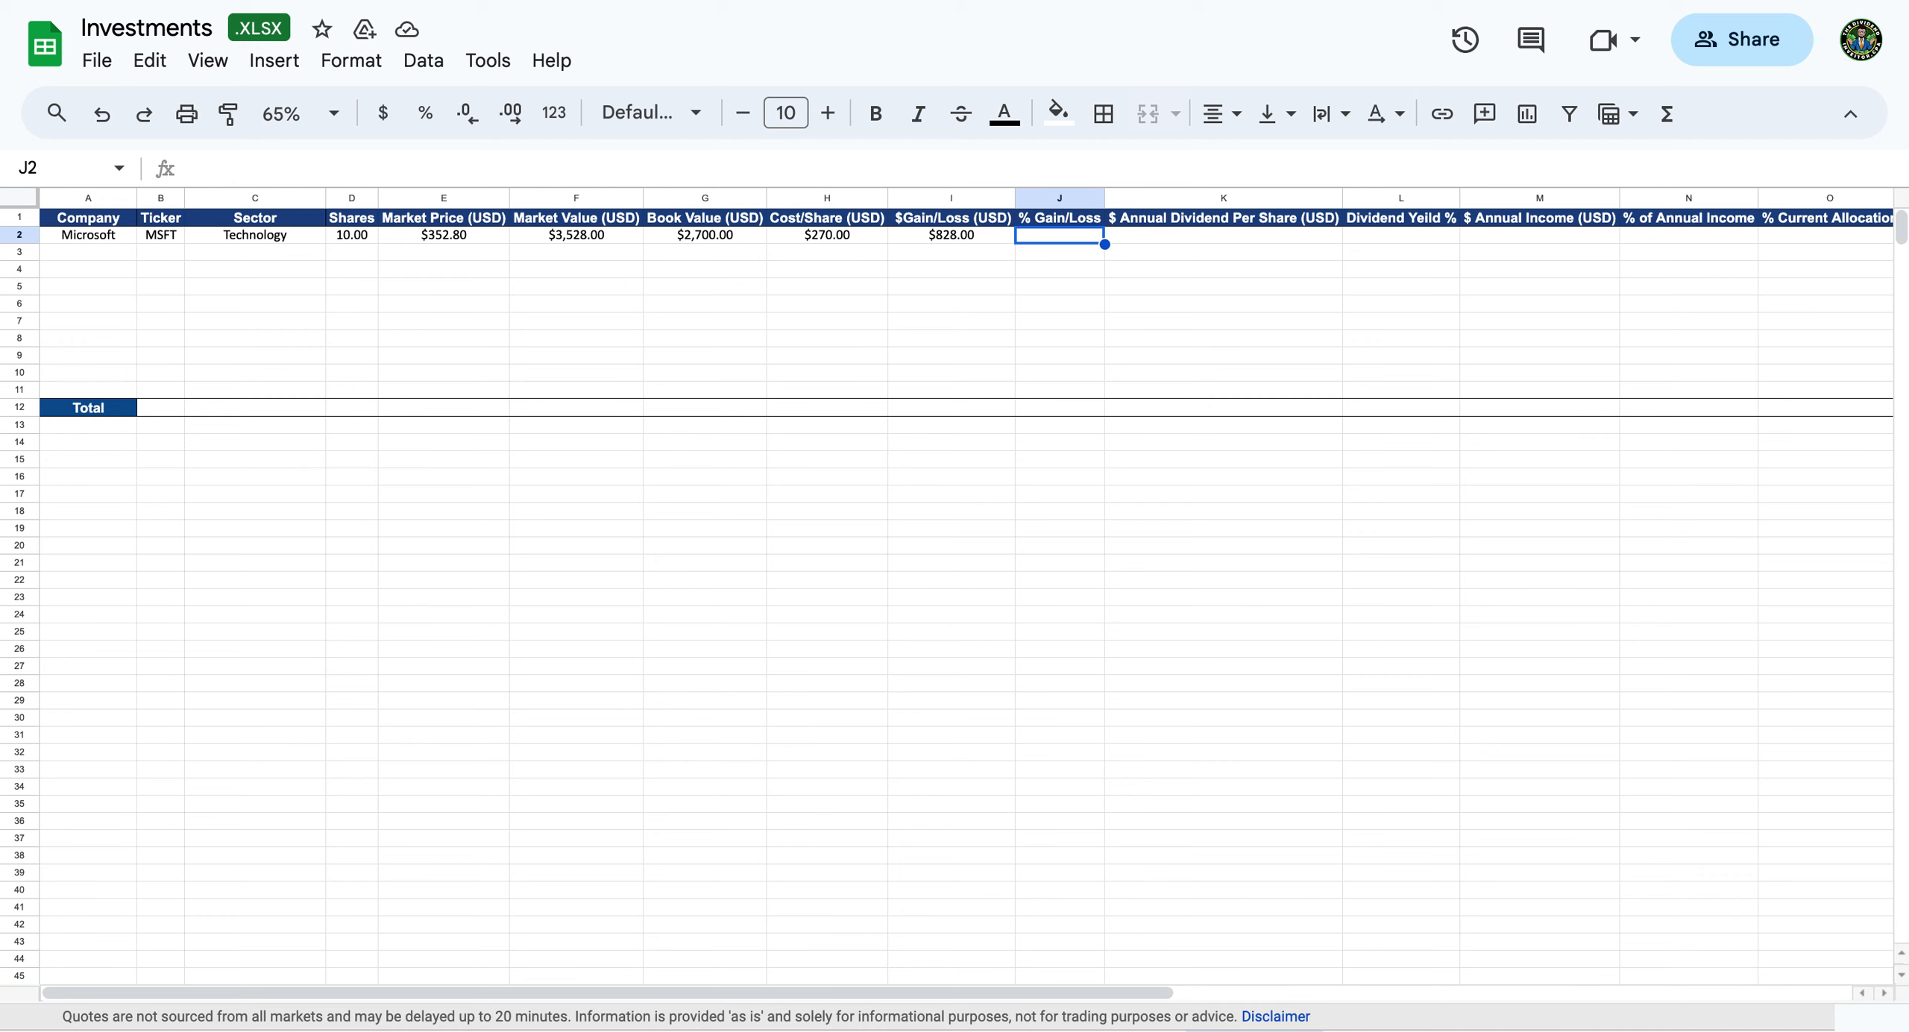
text(=)
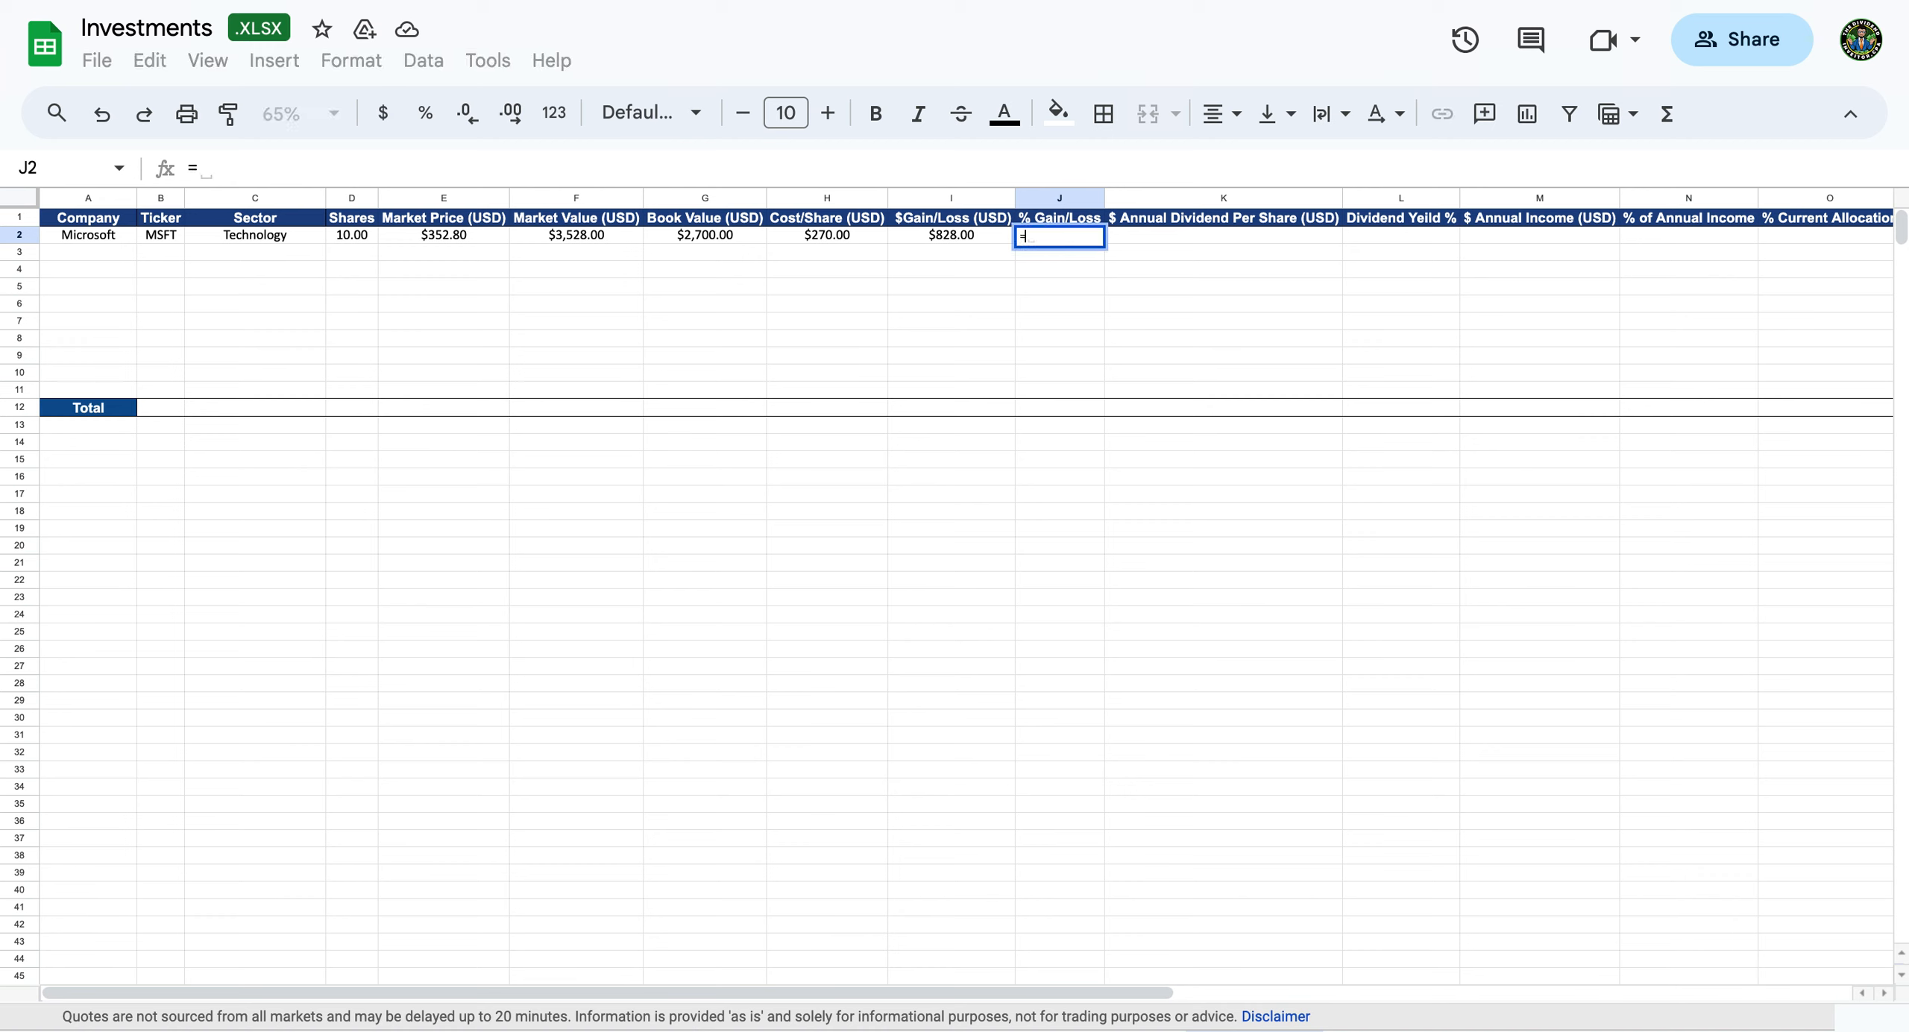
key(Left)
text(/)
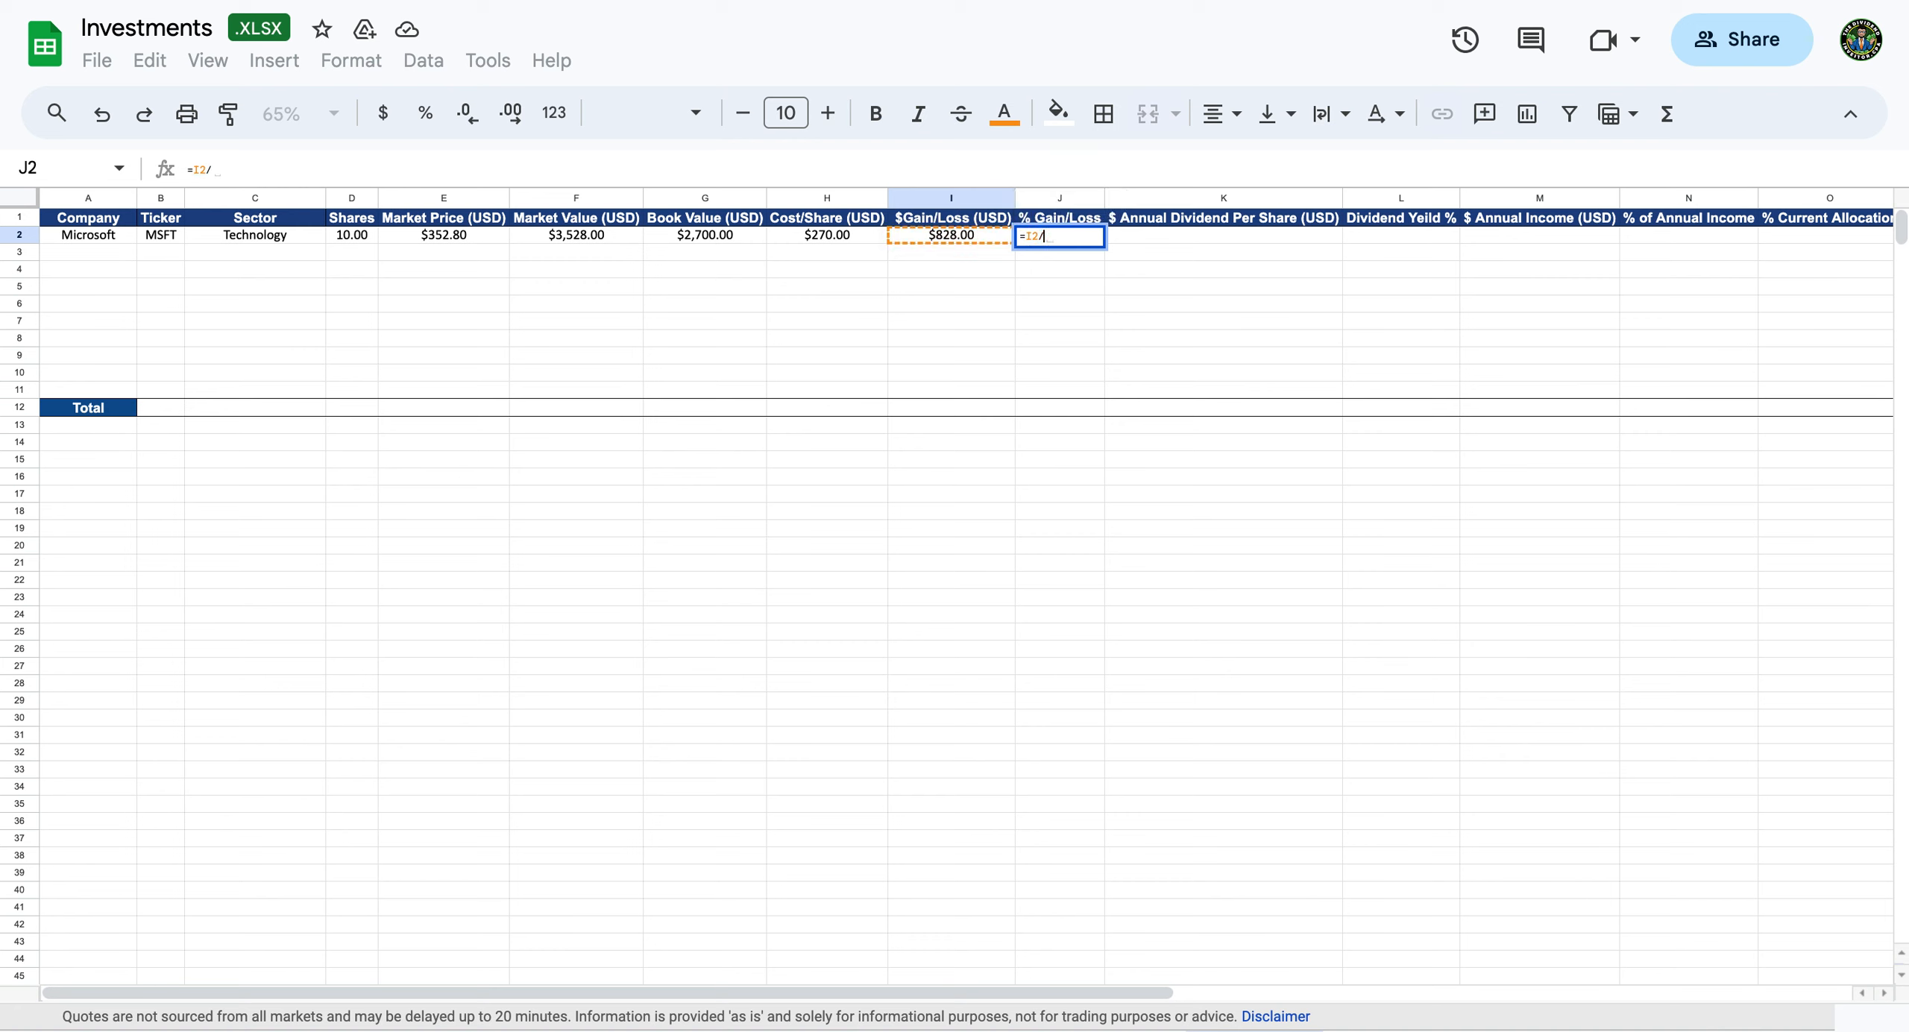
key(Left)
key(Left)
key(Left)
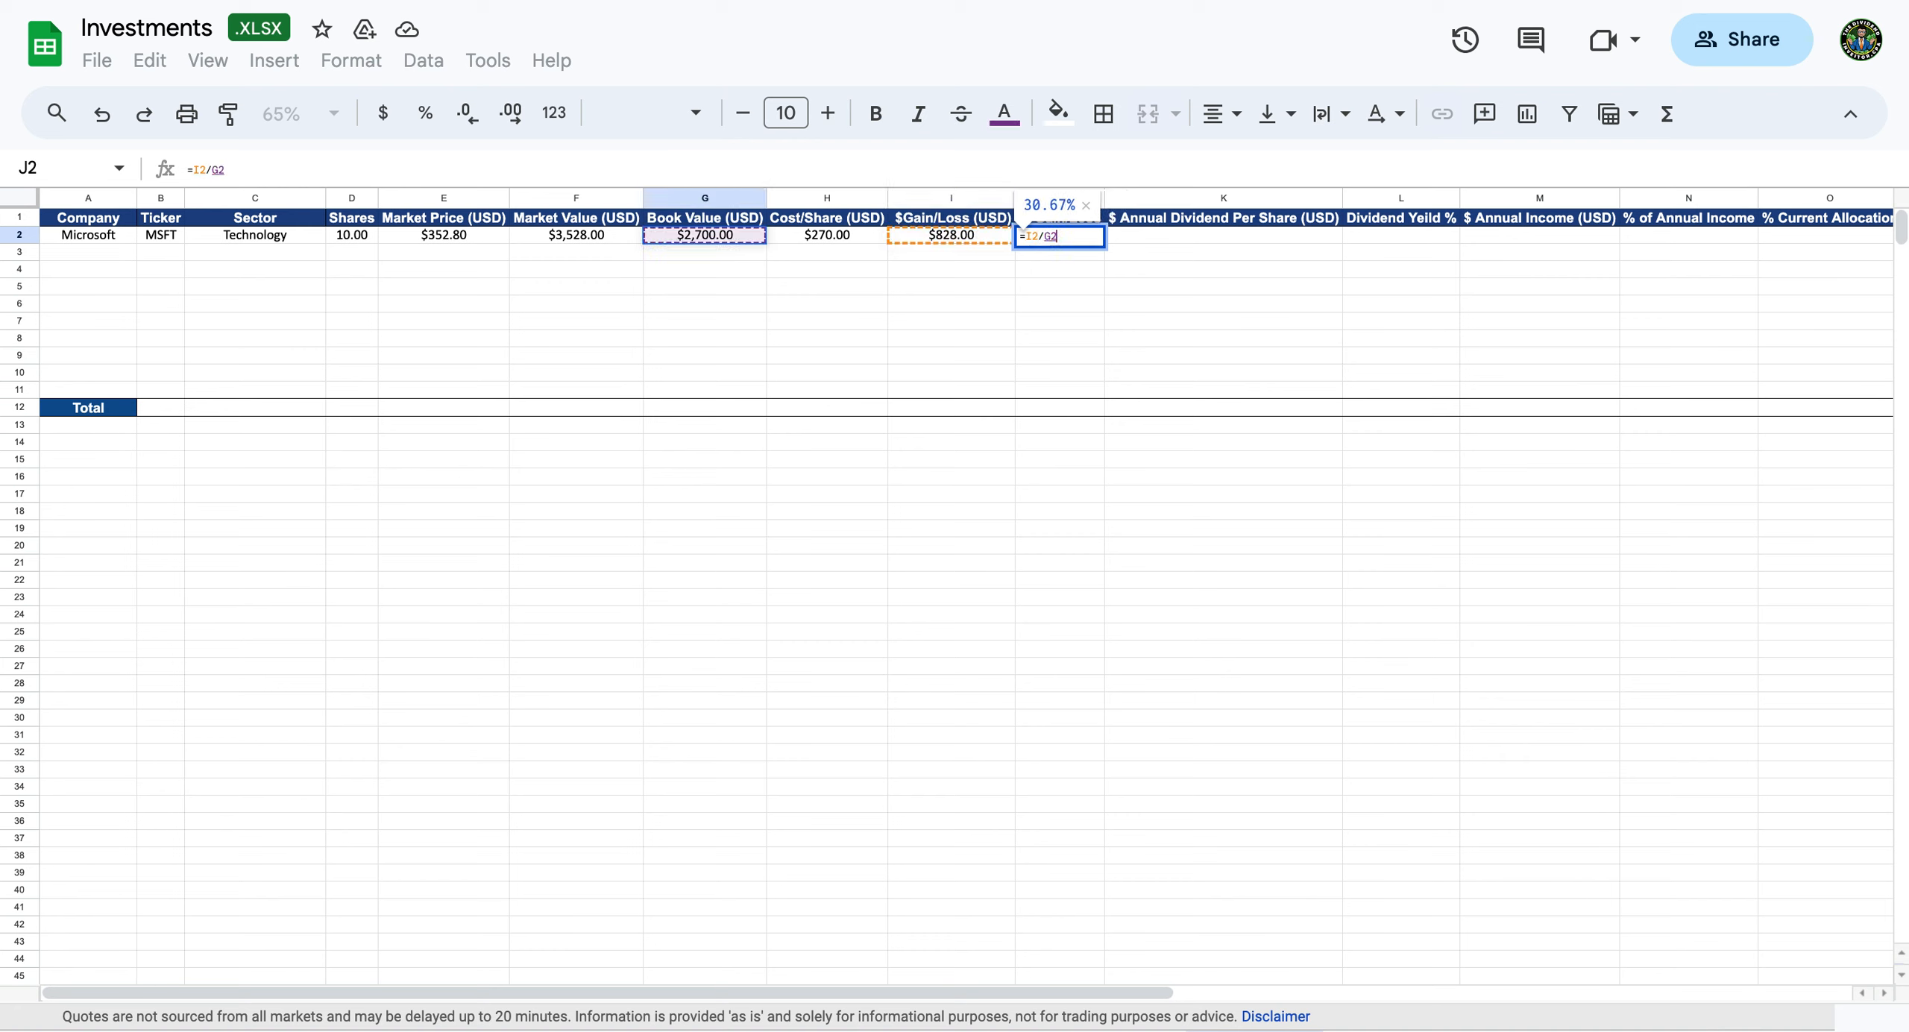
key(Return)
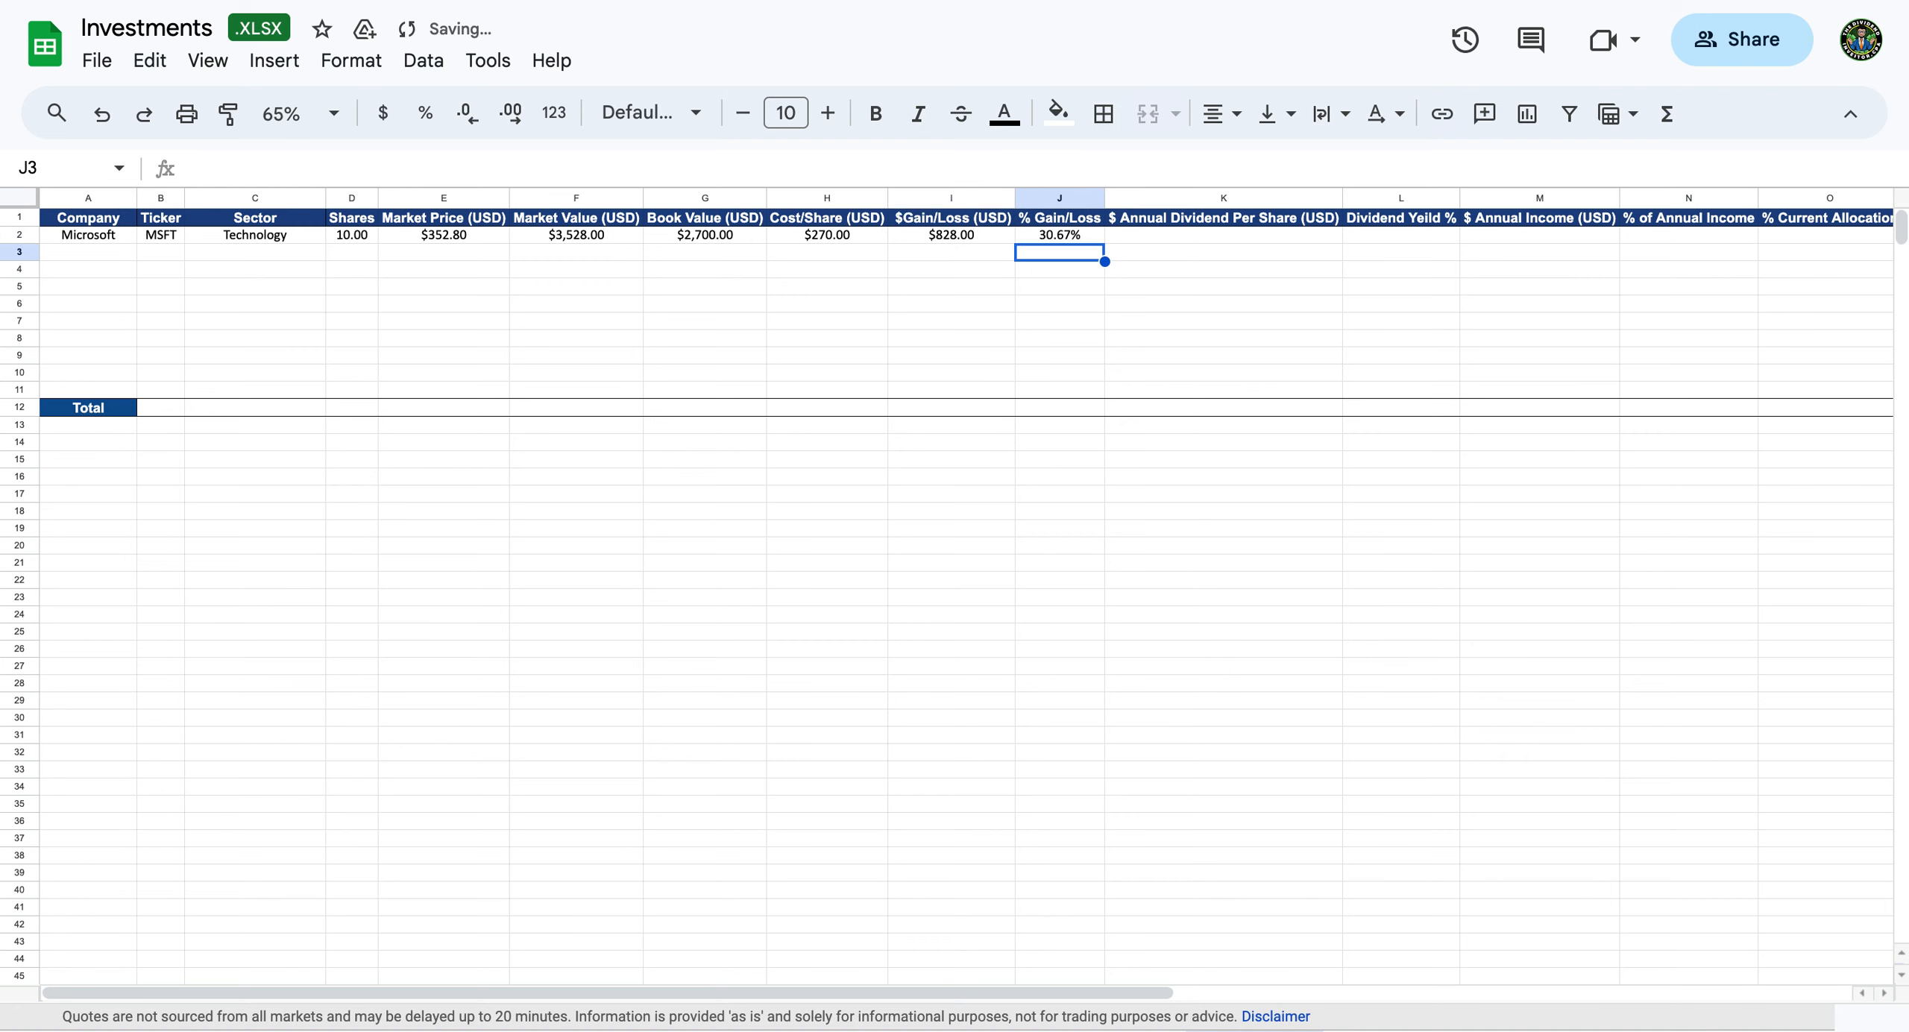
key(Up)
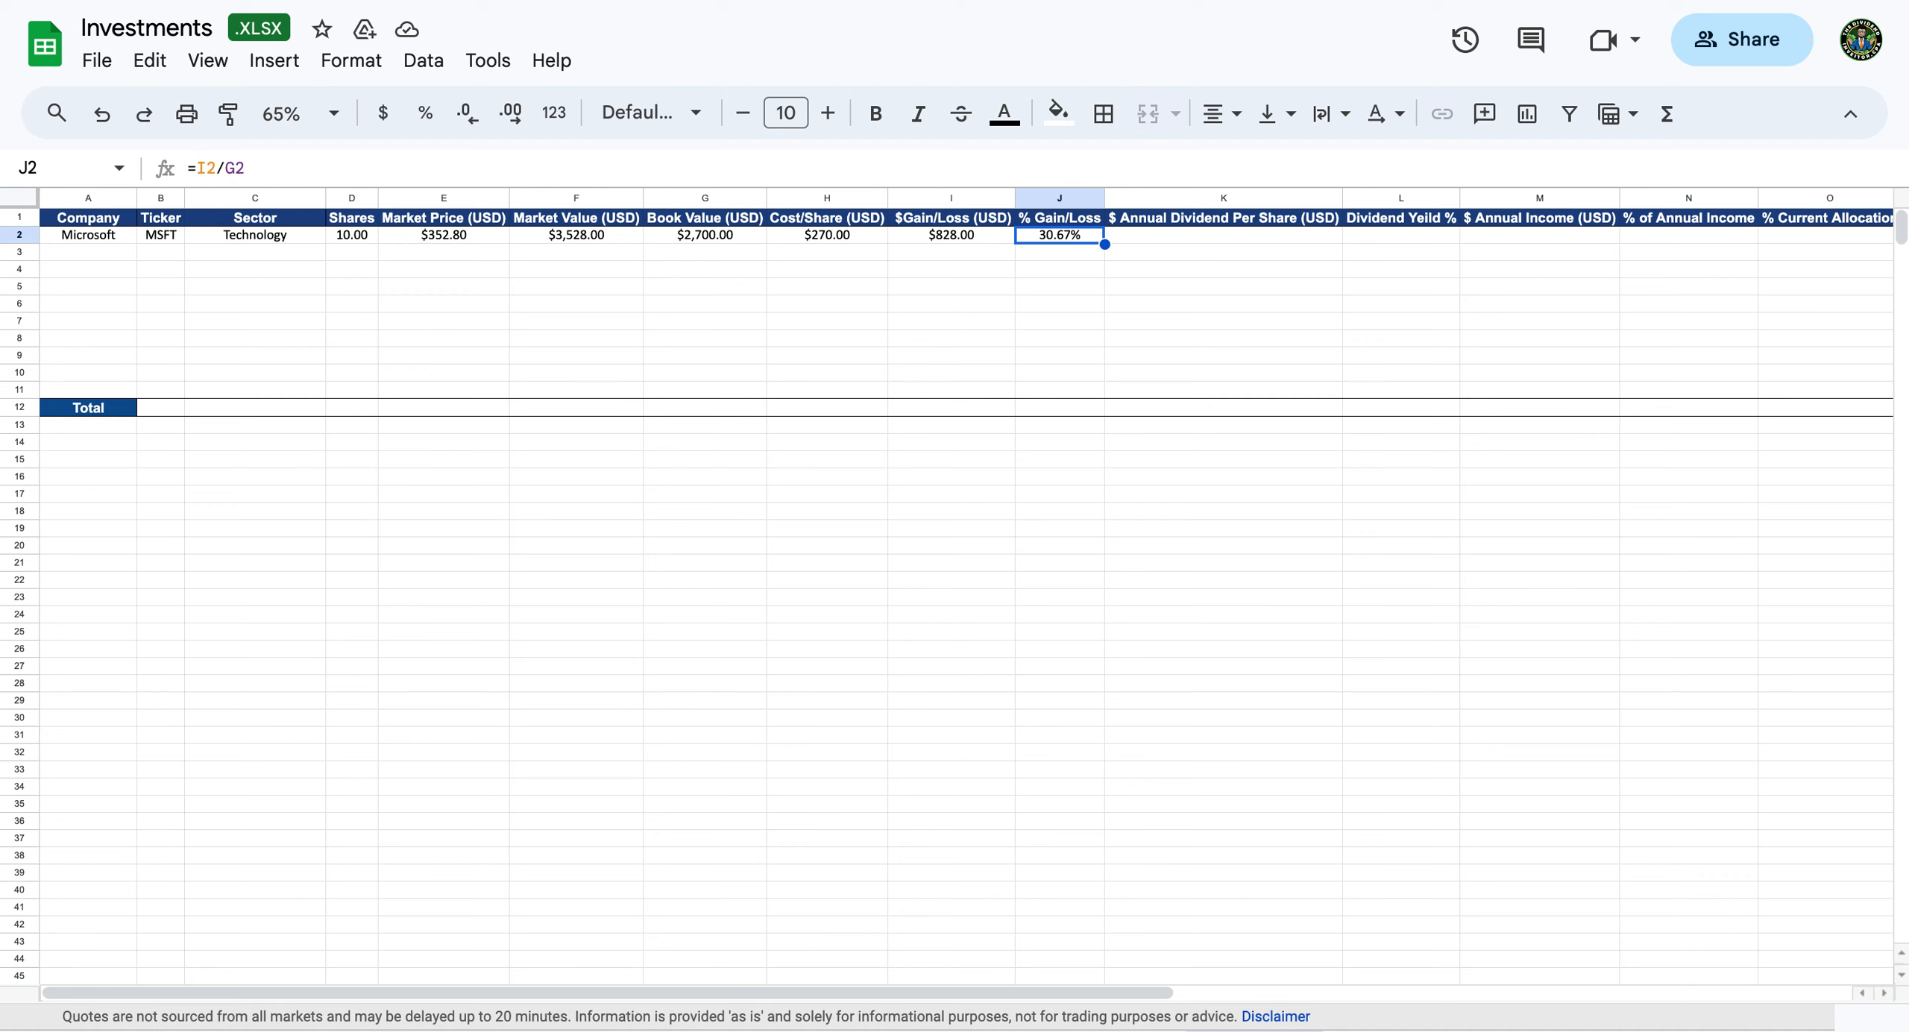
Copy the full annual dividend per share formula from Microsoft's cell I2 in the completed portfolio sheet.
click(1223, 235)
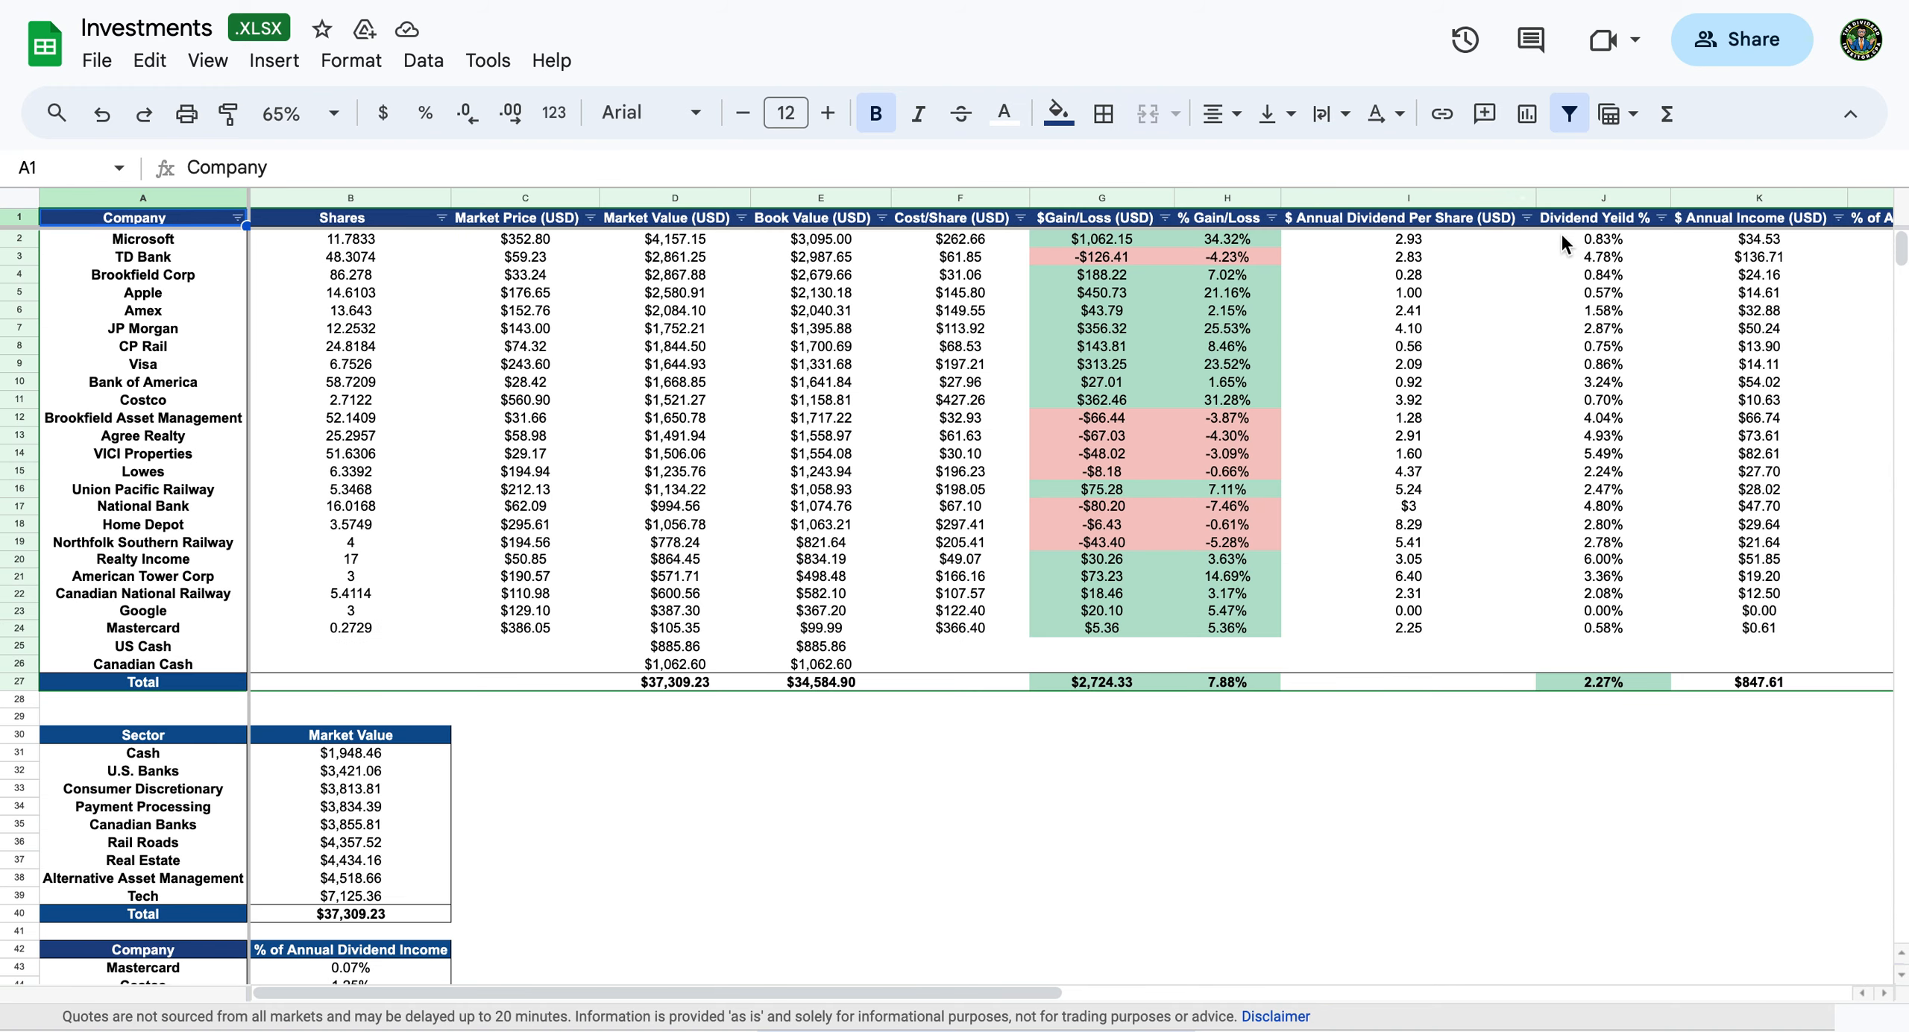
click(1433, 239)
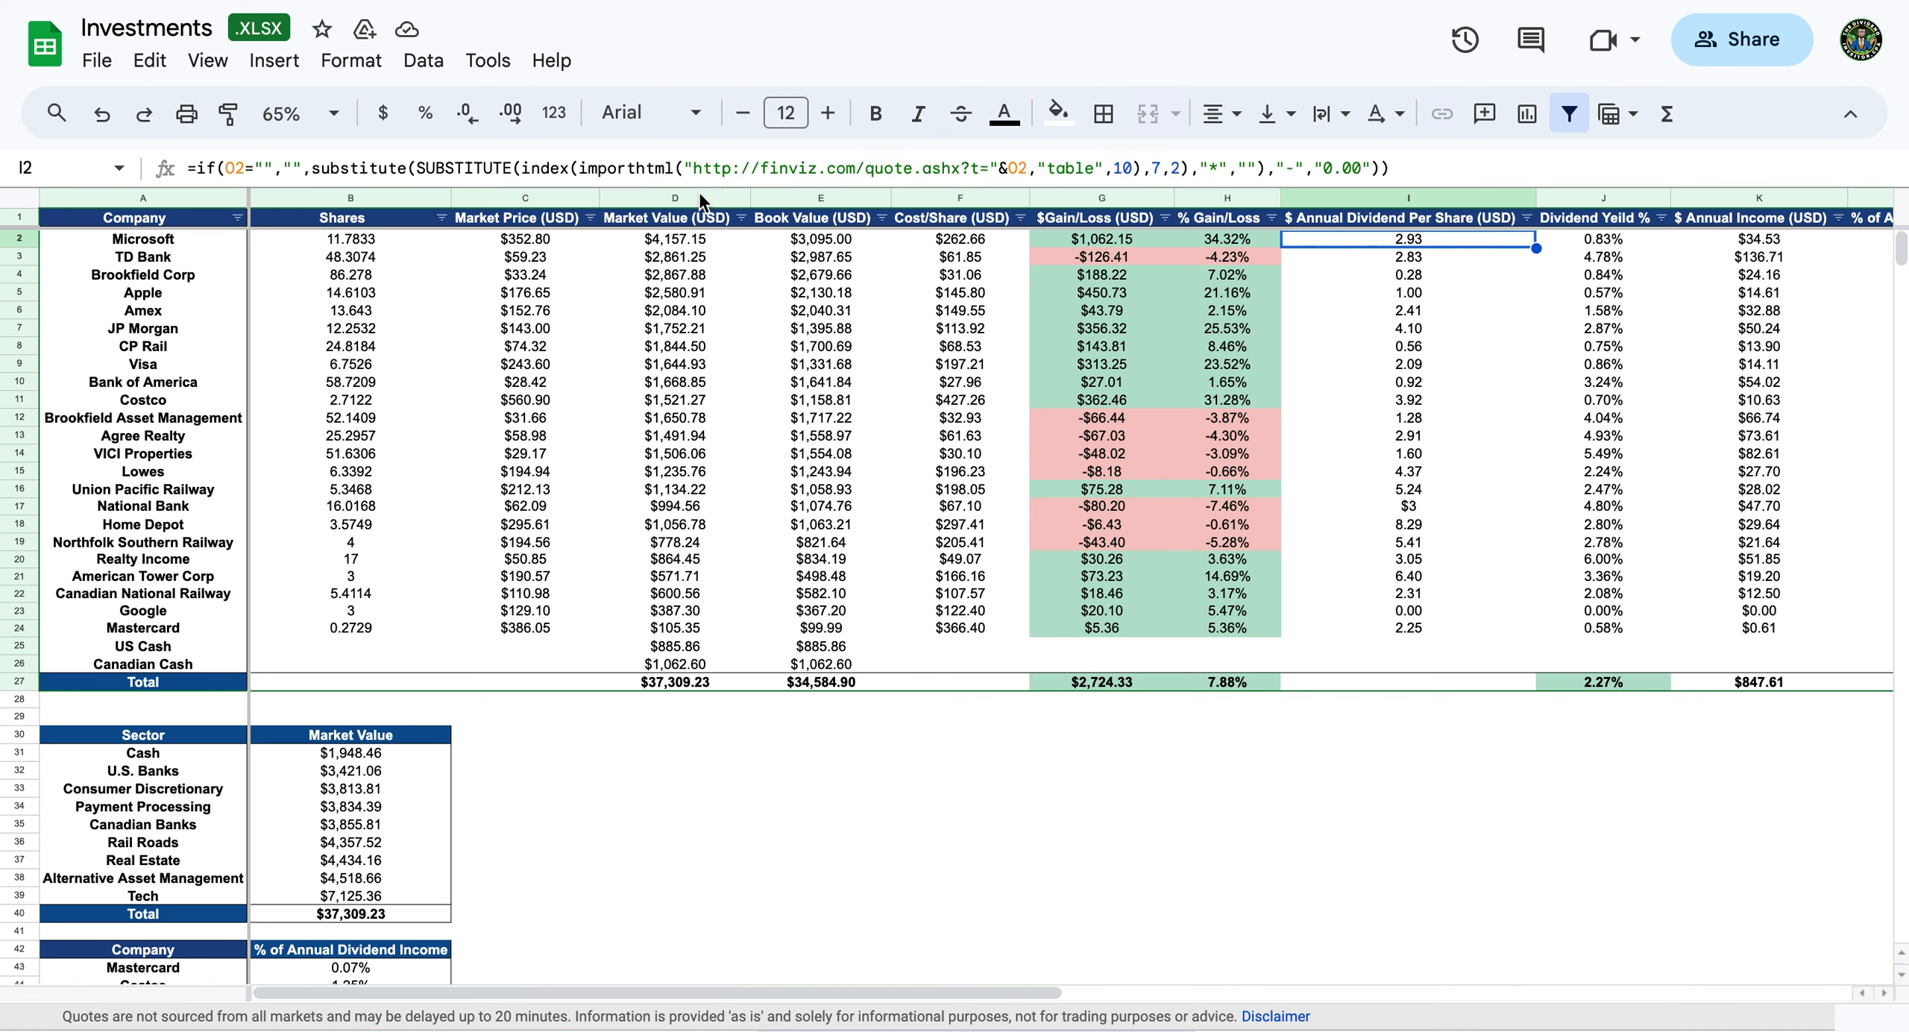
drag(1455, 167, 179, 167)
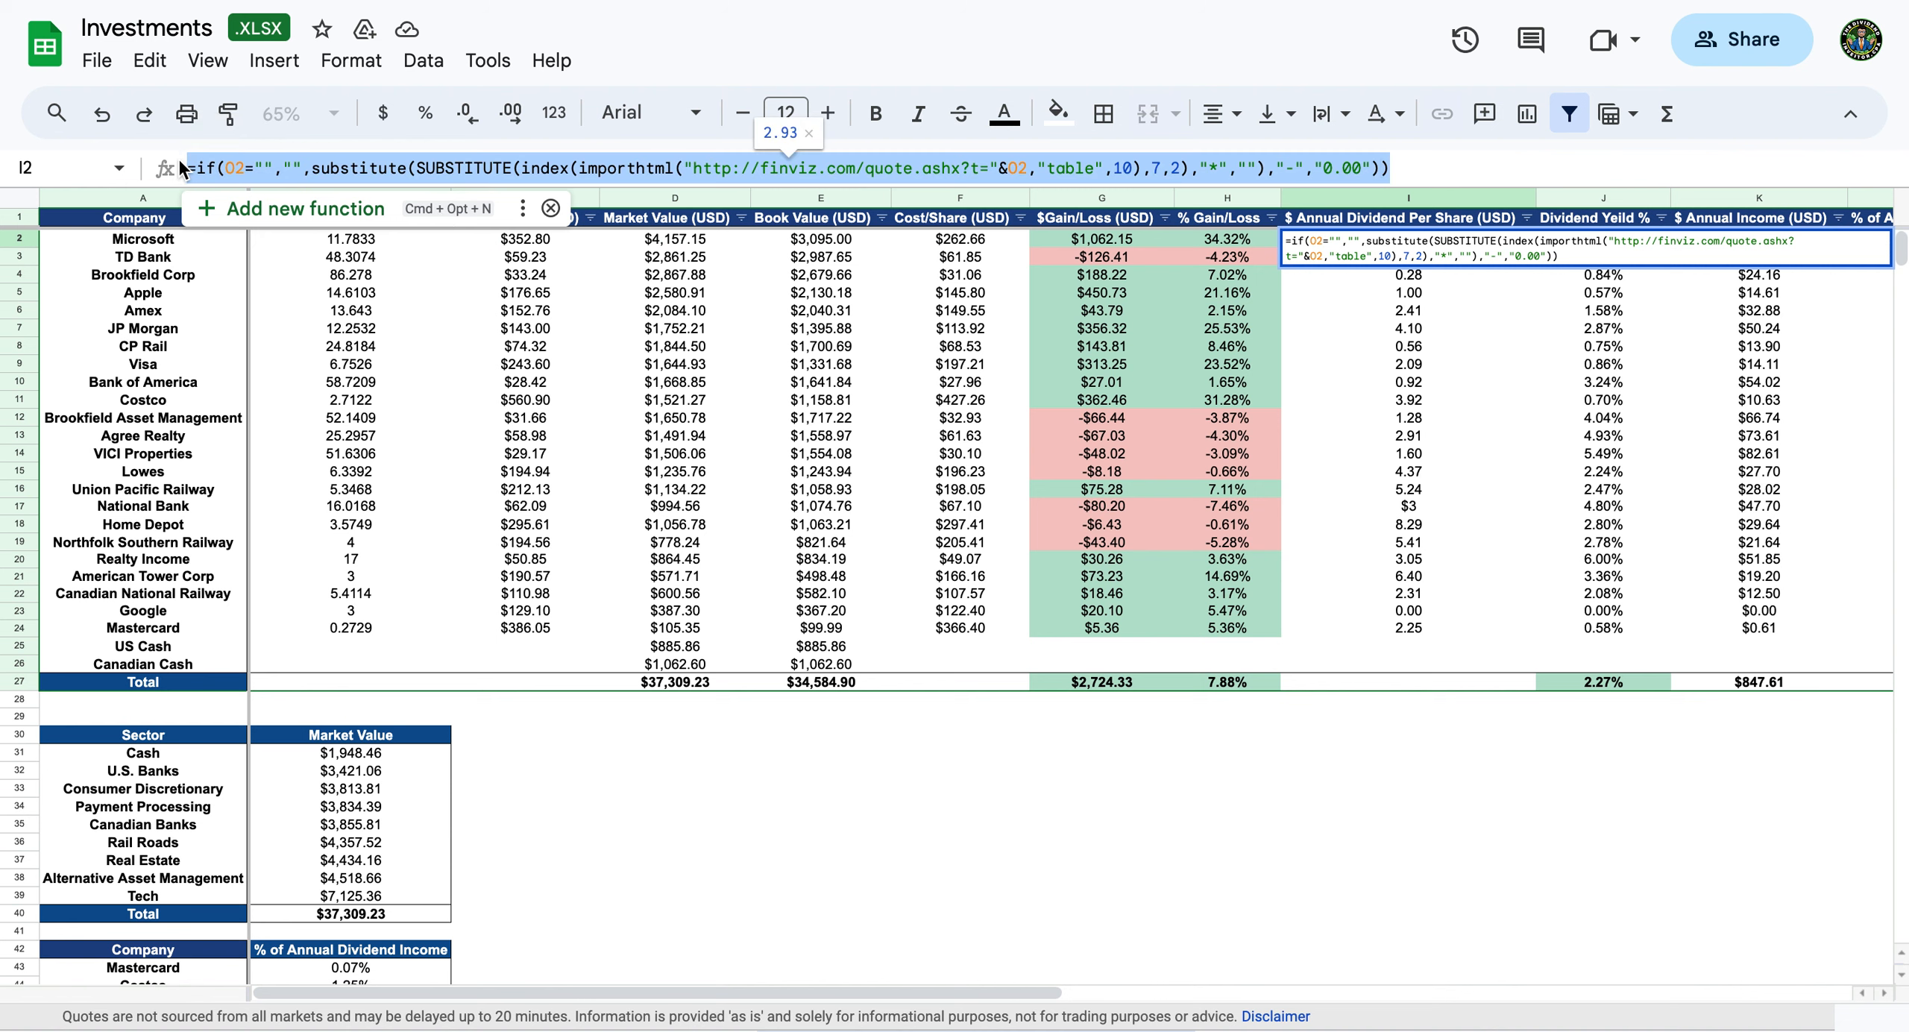
right_click(310, 164)
click(388, 377)
Paste the copied finviz dividend formula into K2, Microsoft's annual dividend per share cell in the new tracker.
click(1265, 395)
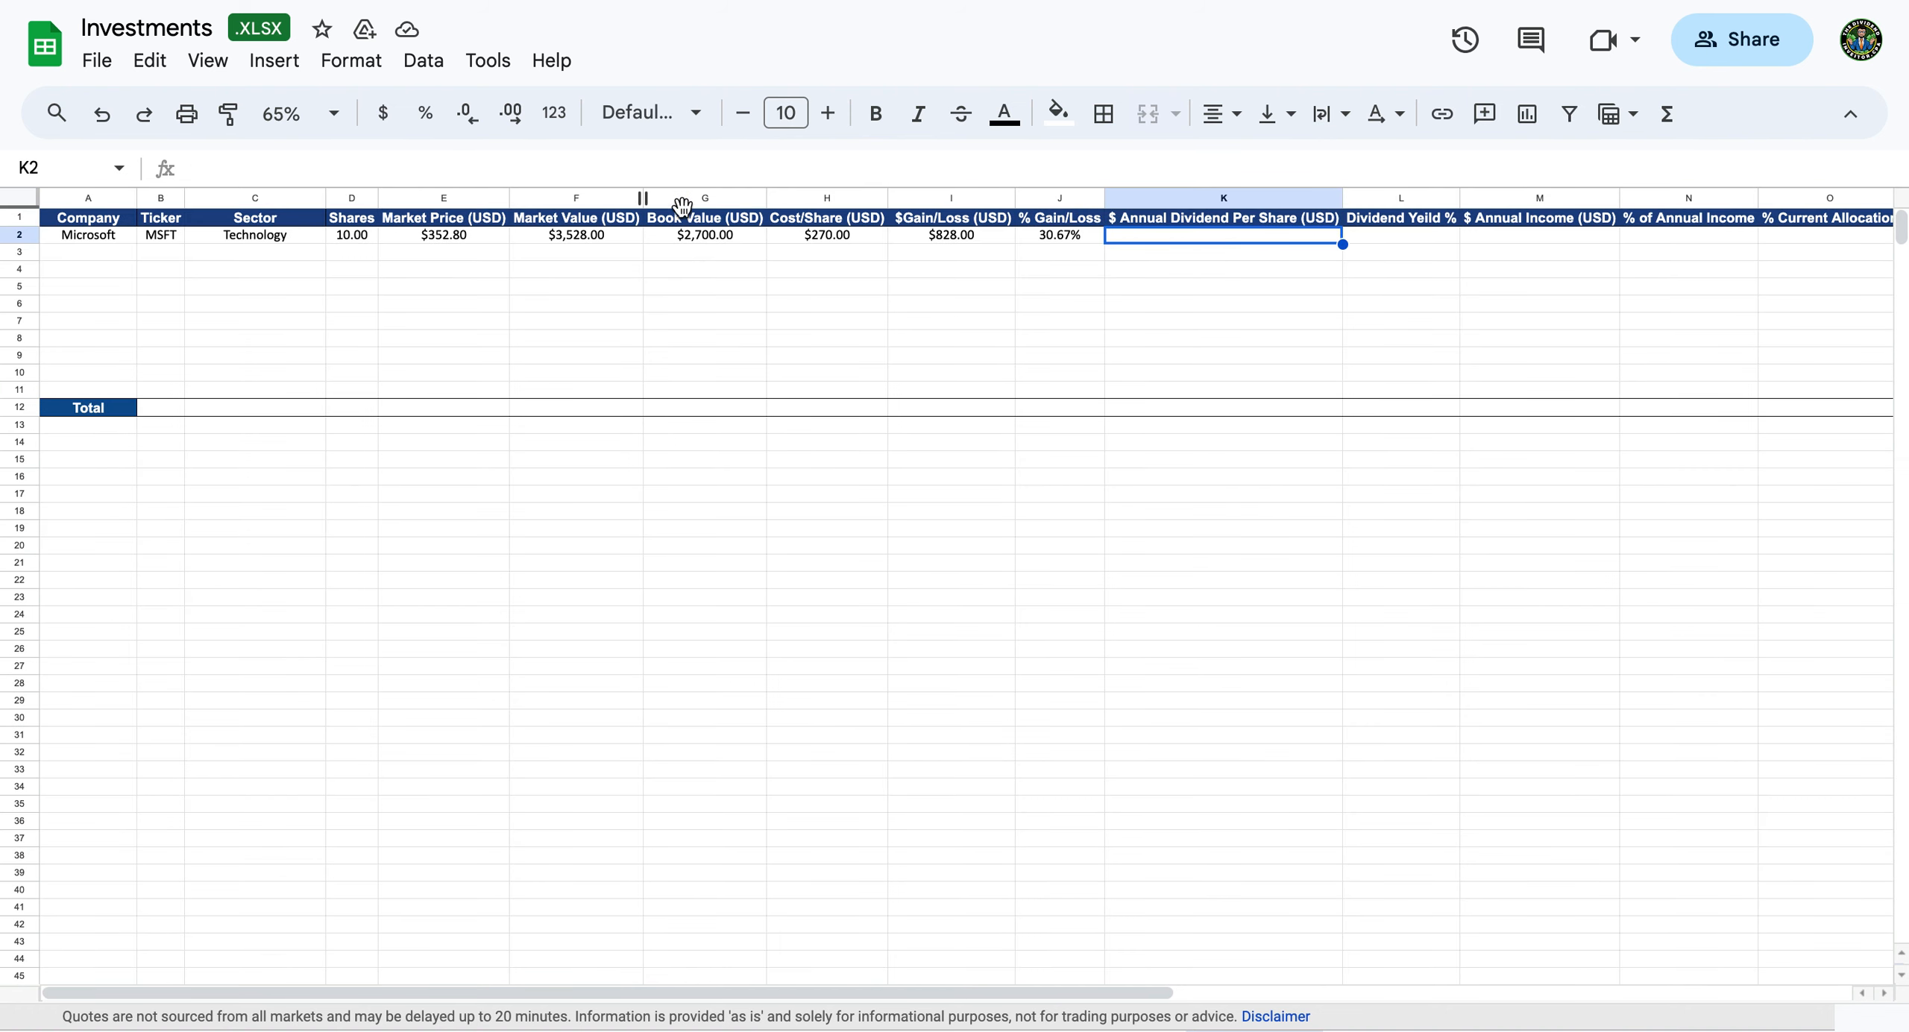
click(679, 159)
right_click(625, 157)
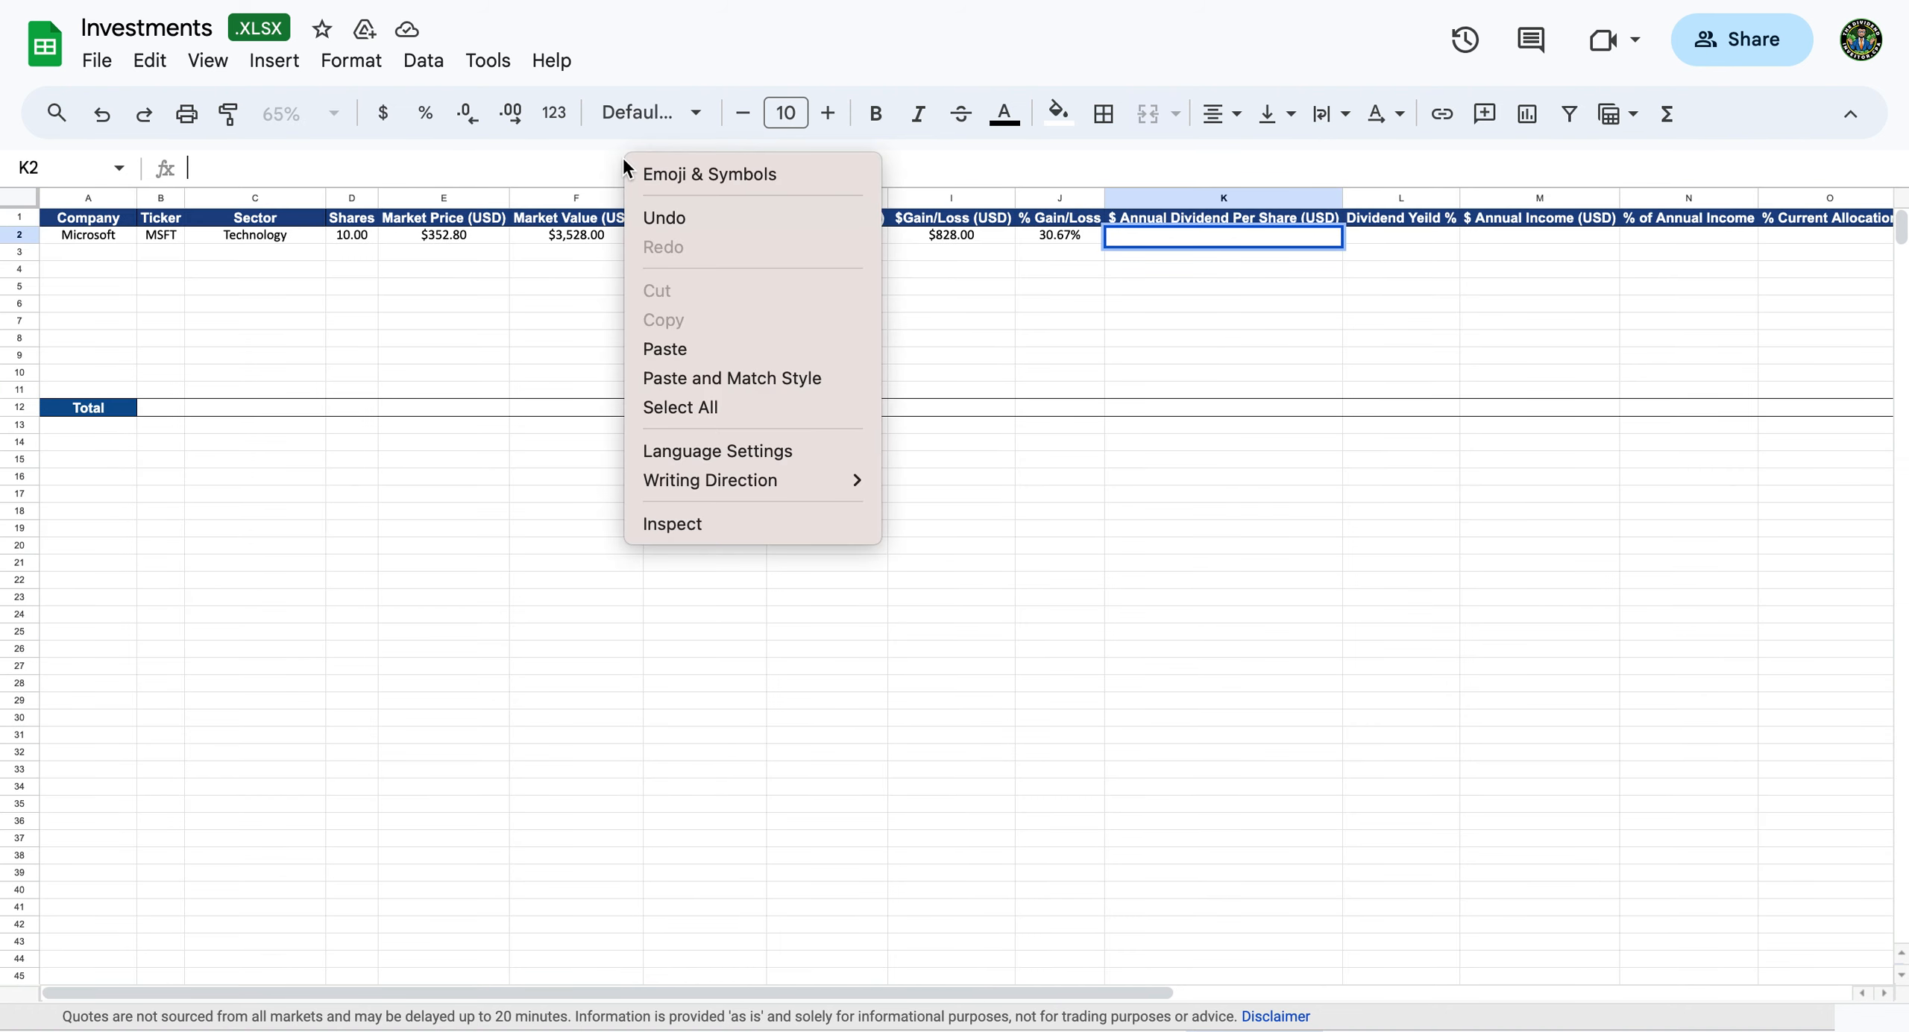
click(669, 349)
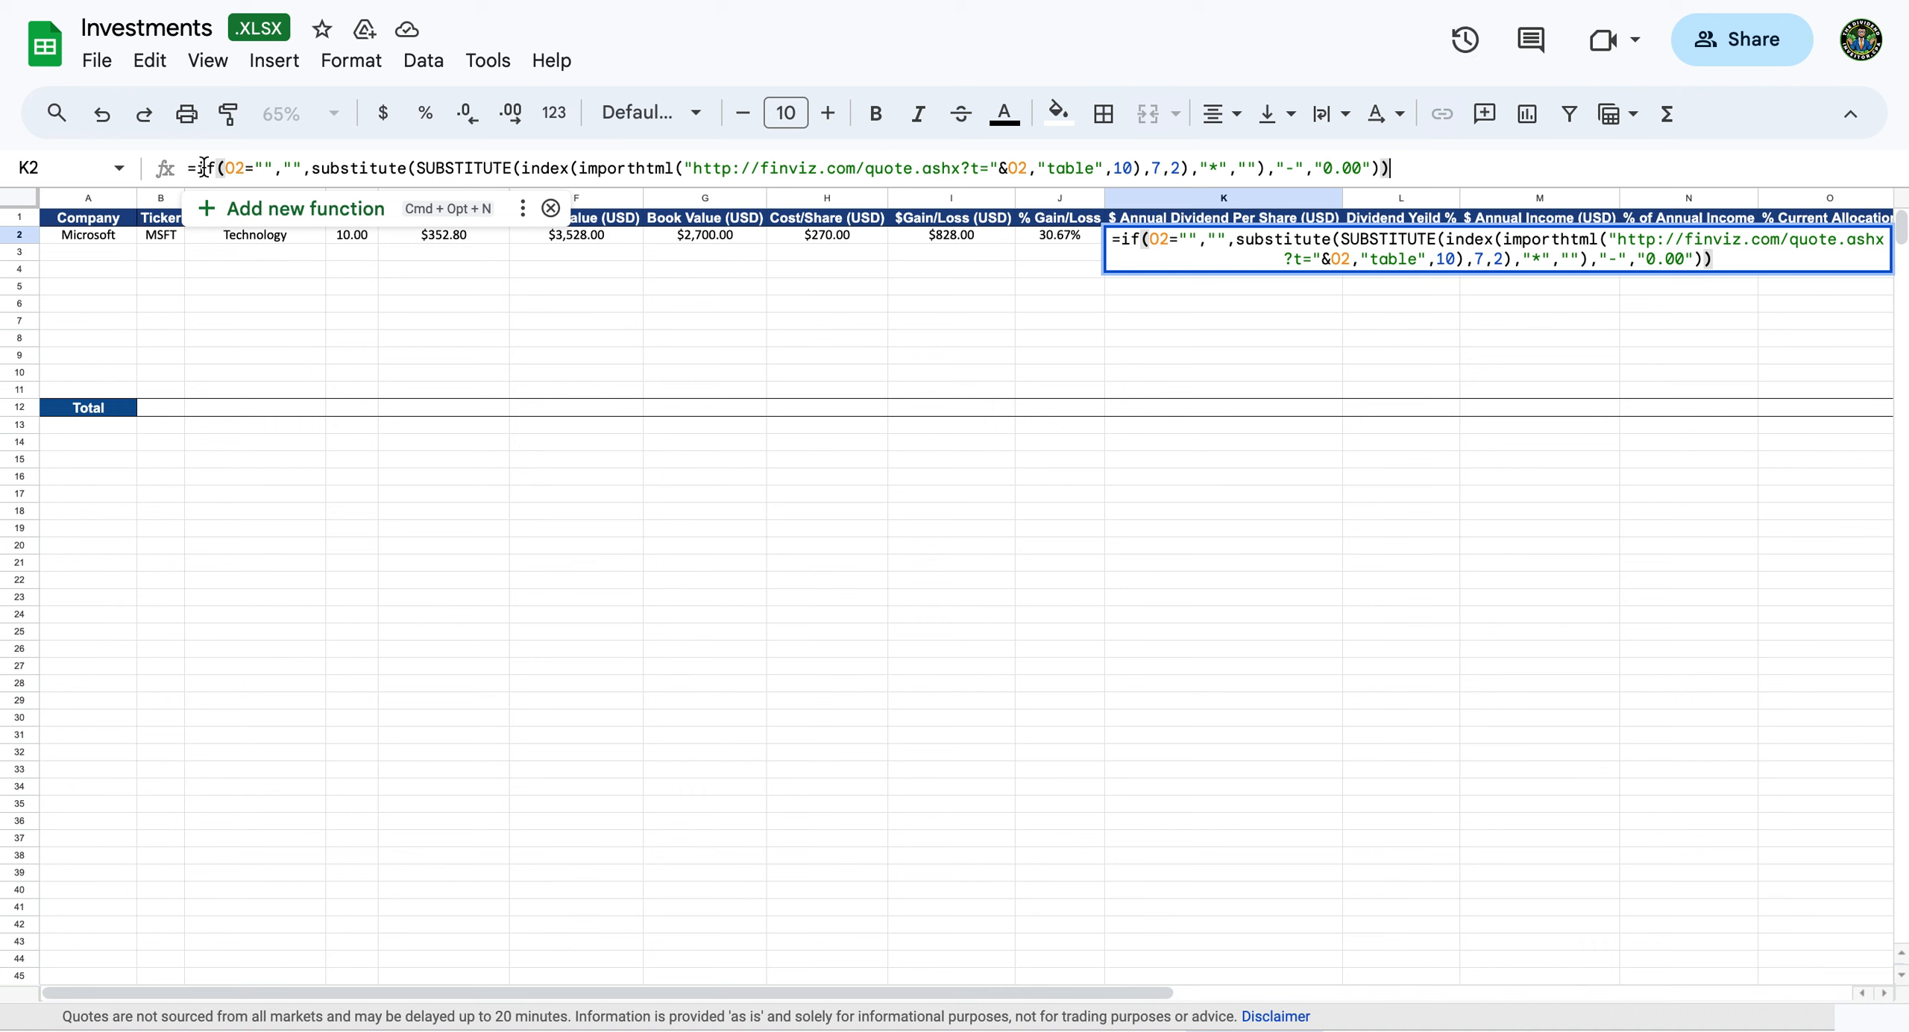
Replace both O2 references in the K2 dividend formula with Microsoft's ticker cell B2 and enter the formula.
click(245, 168)
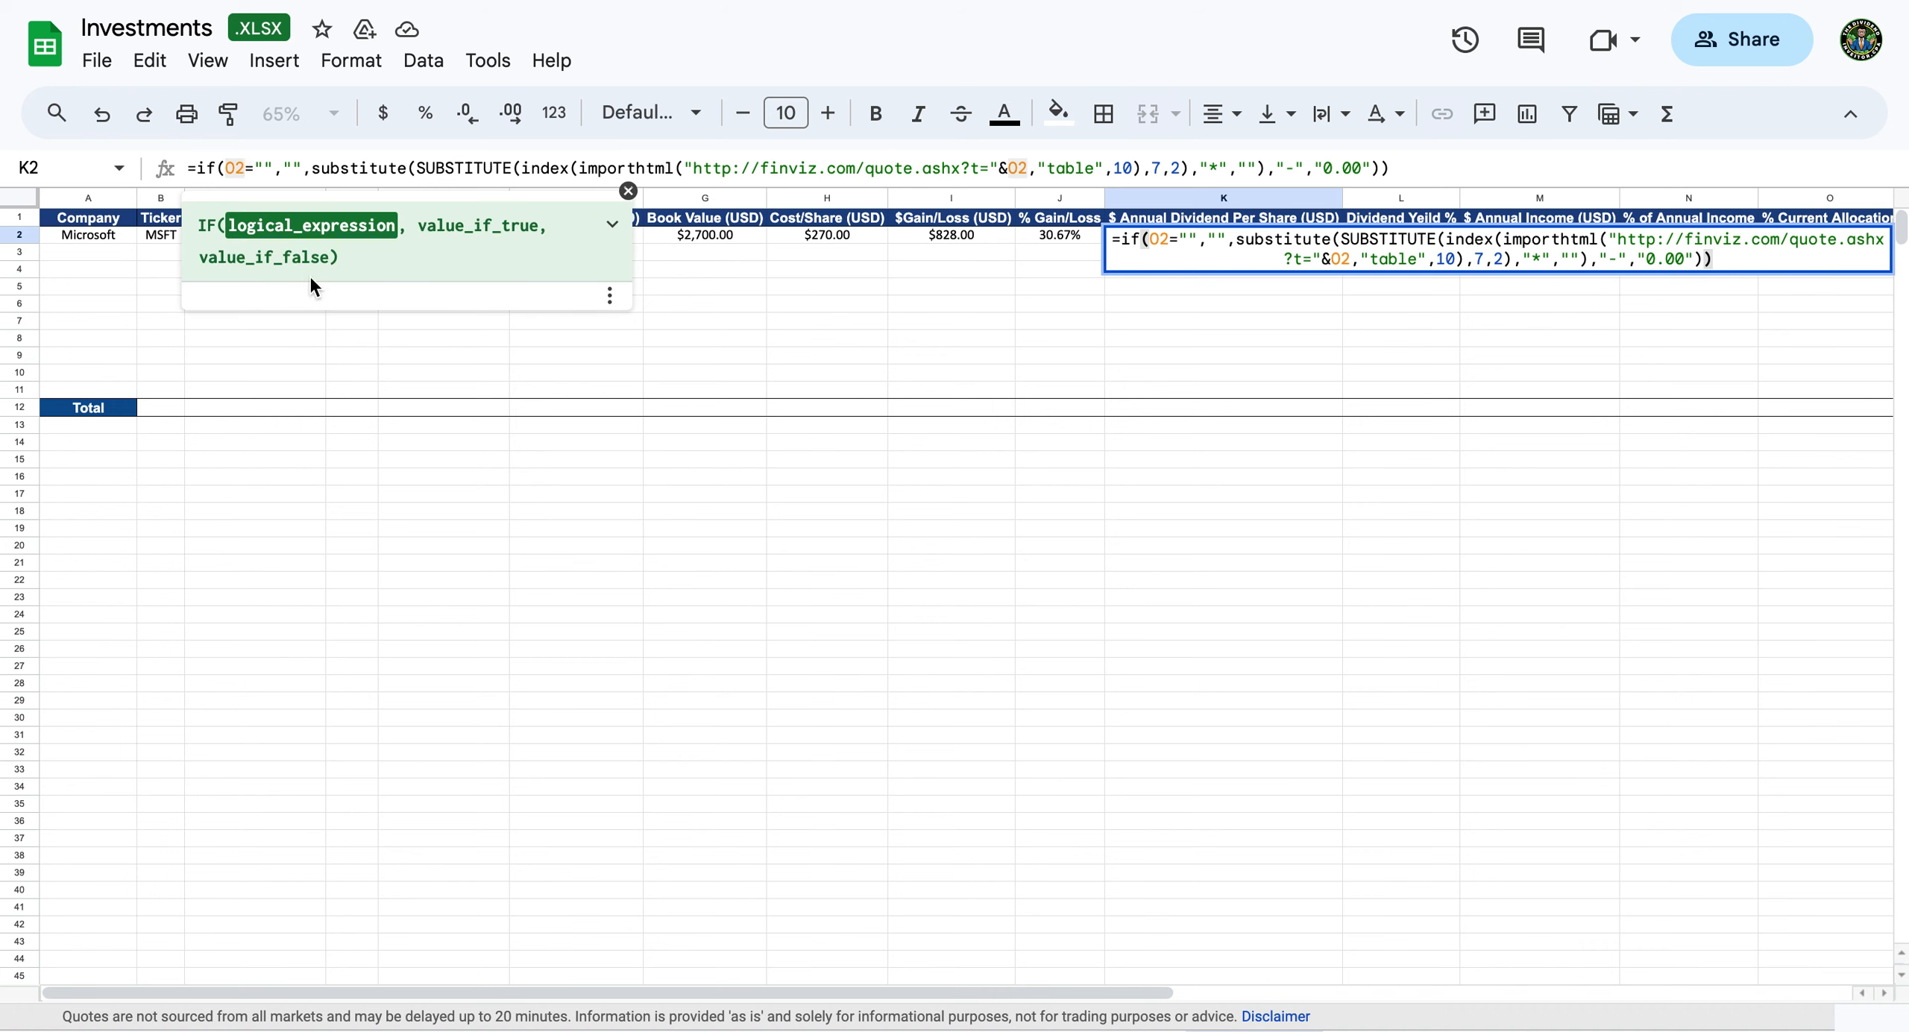
key(BackSpace)
key(BackSpace)
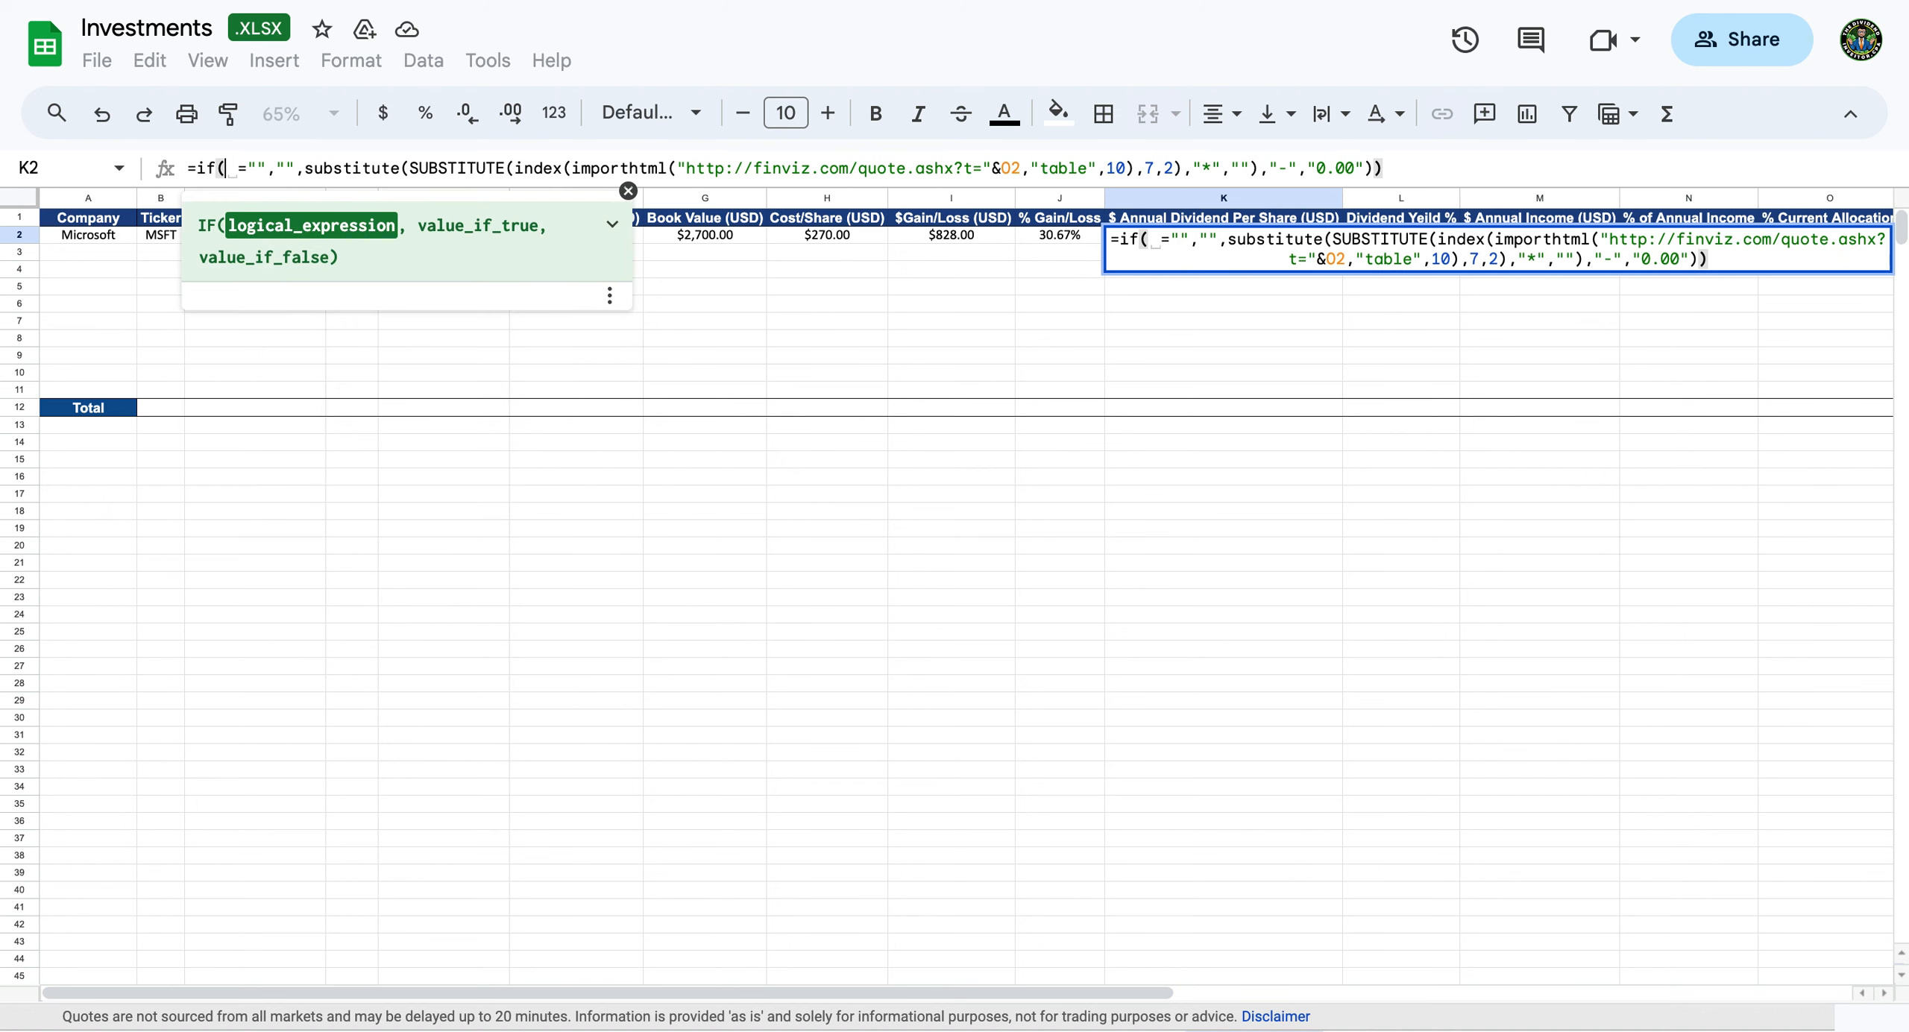
click(161, 234)
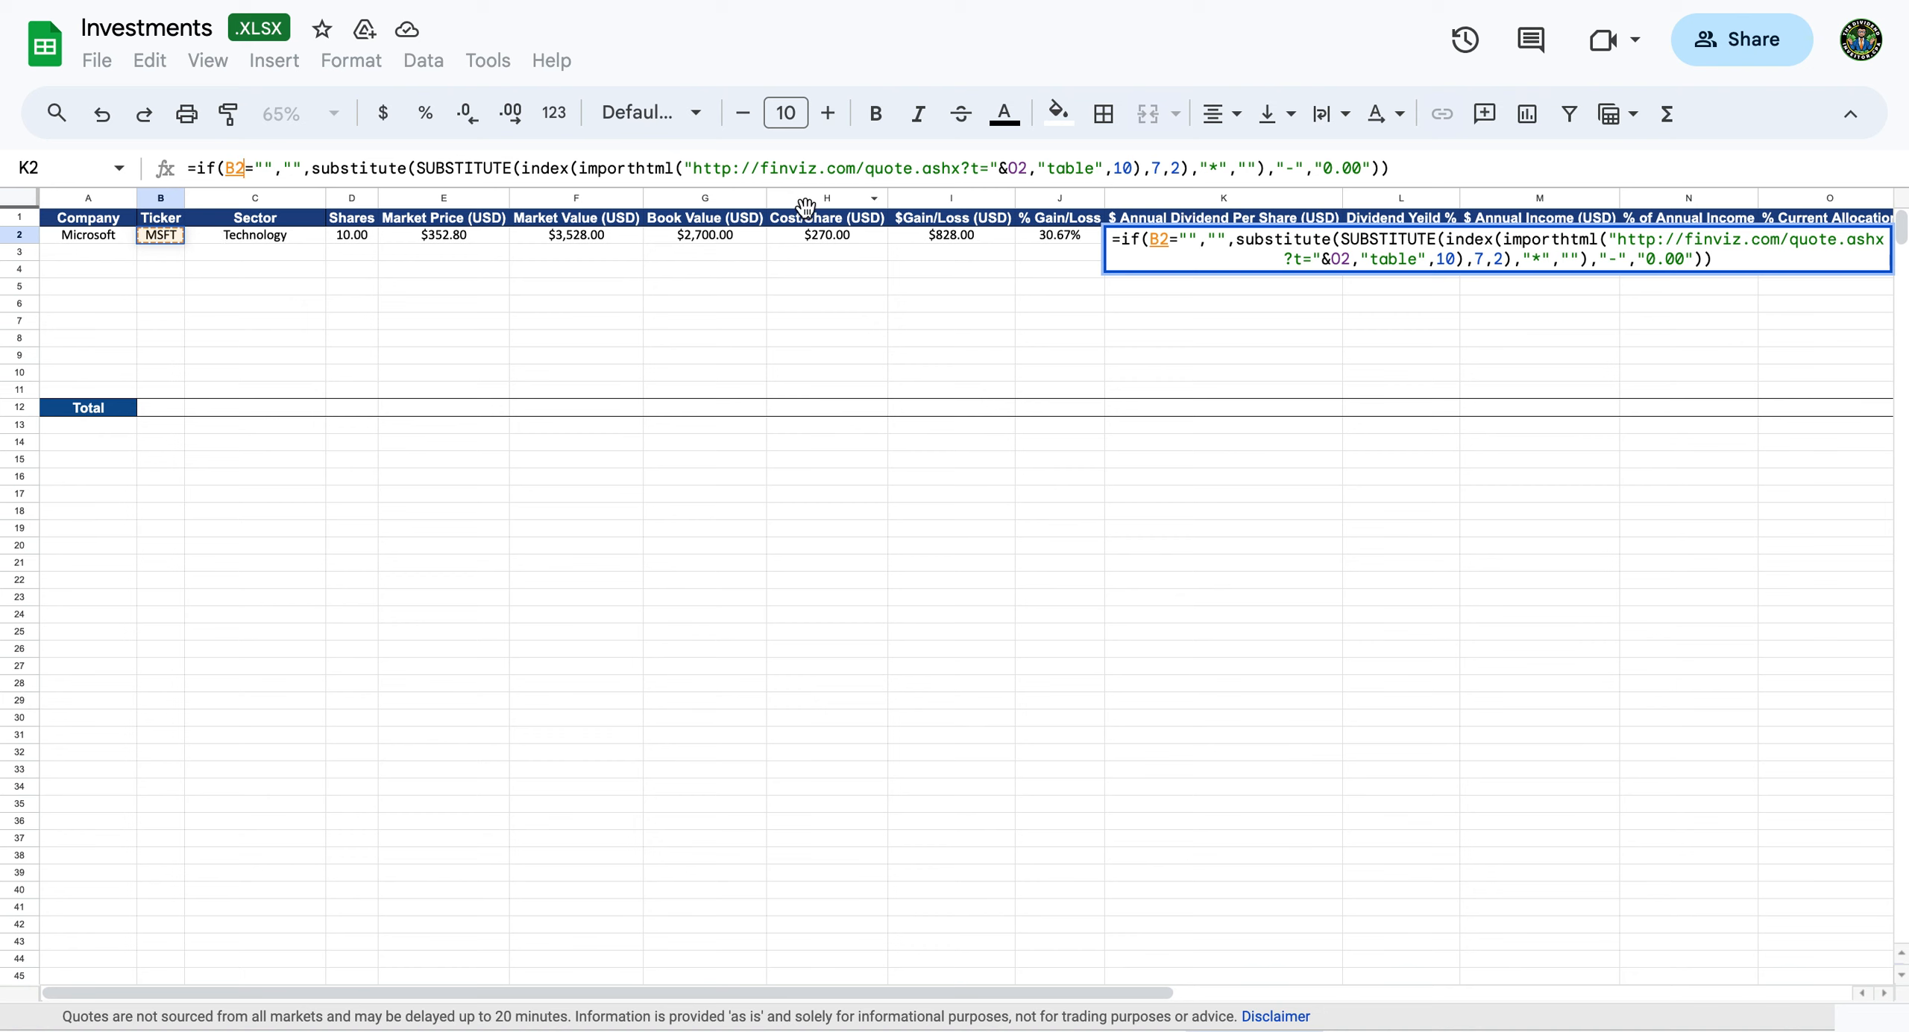
click(1030, 167)
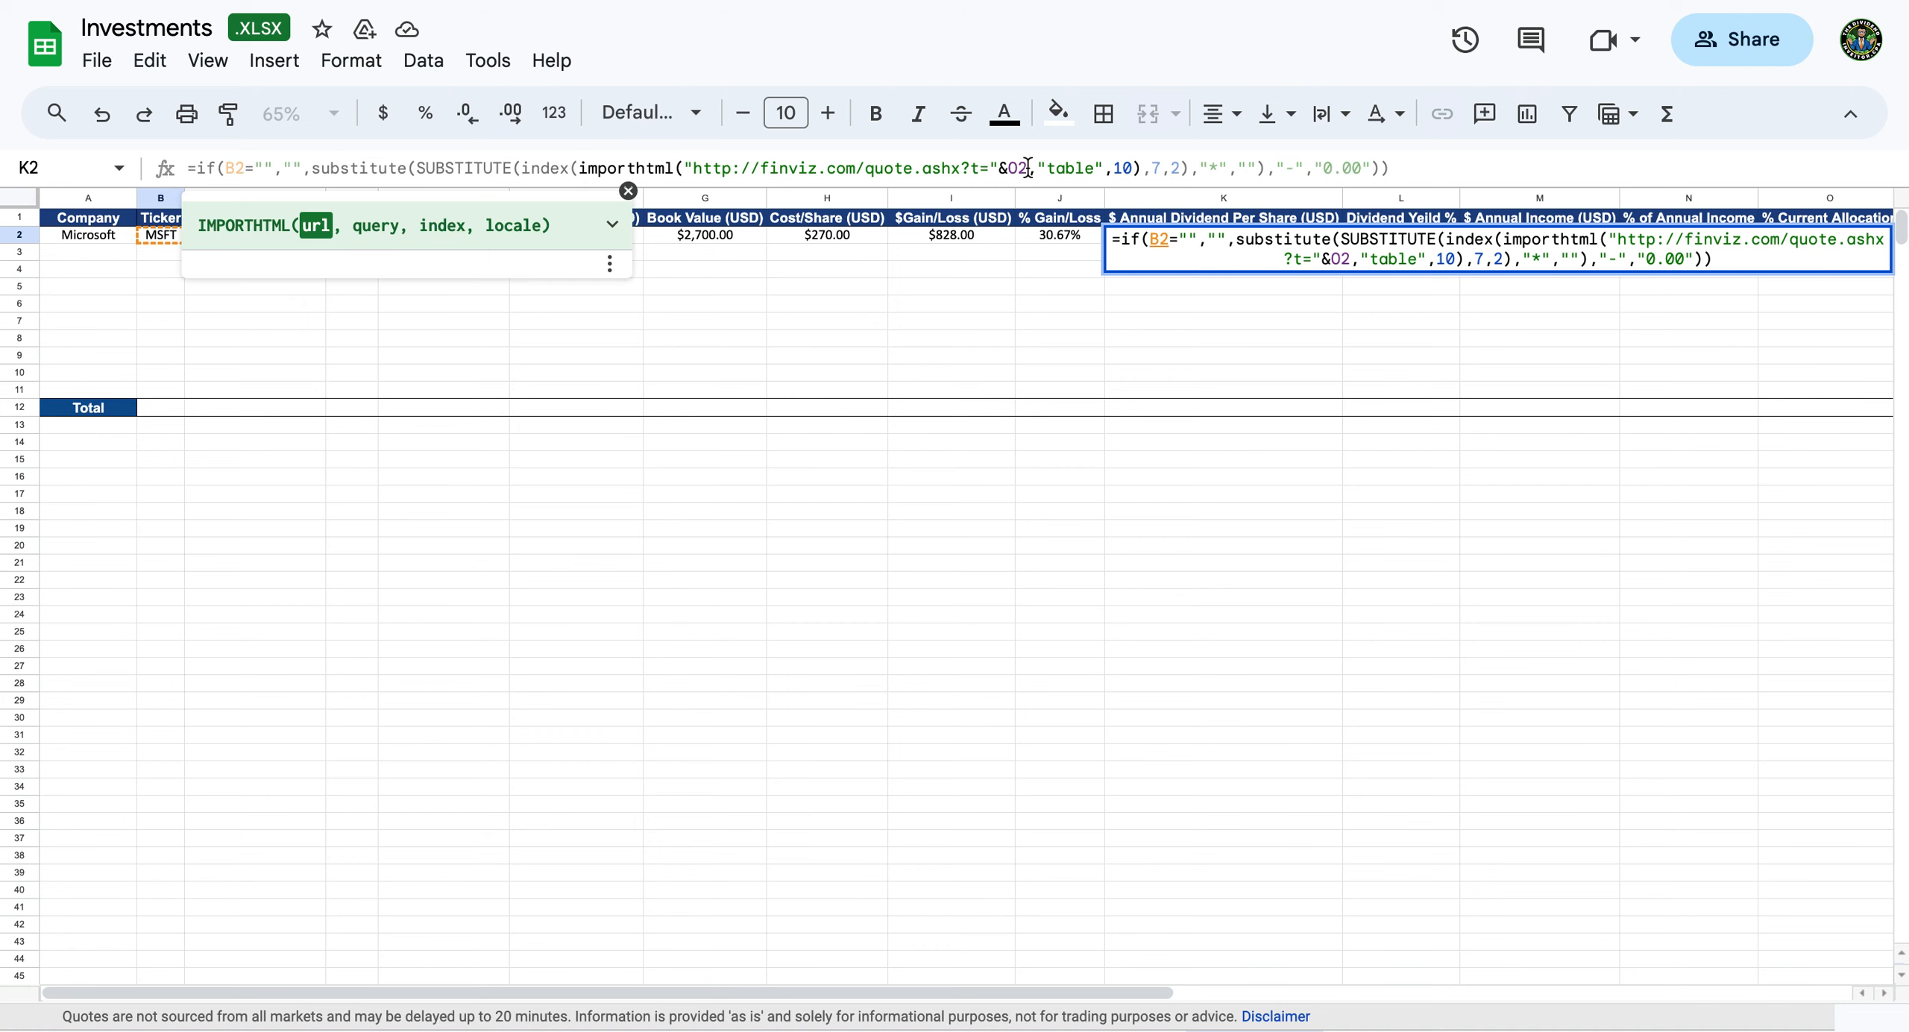
key(BackSpace)
key(BackSpace)
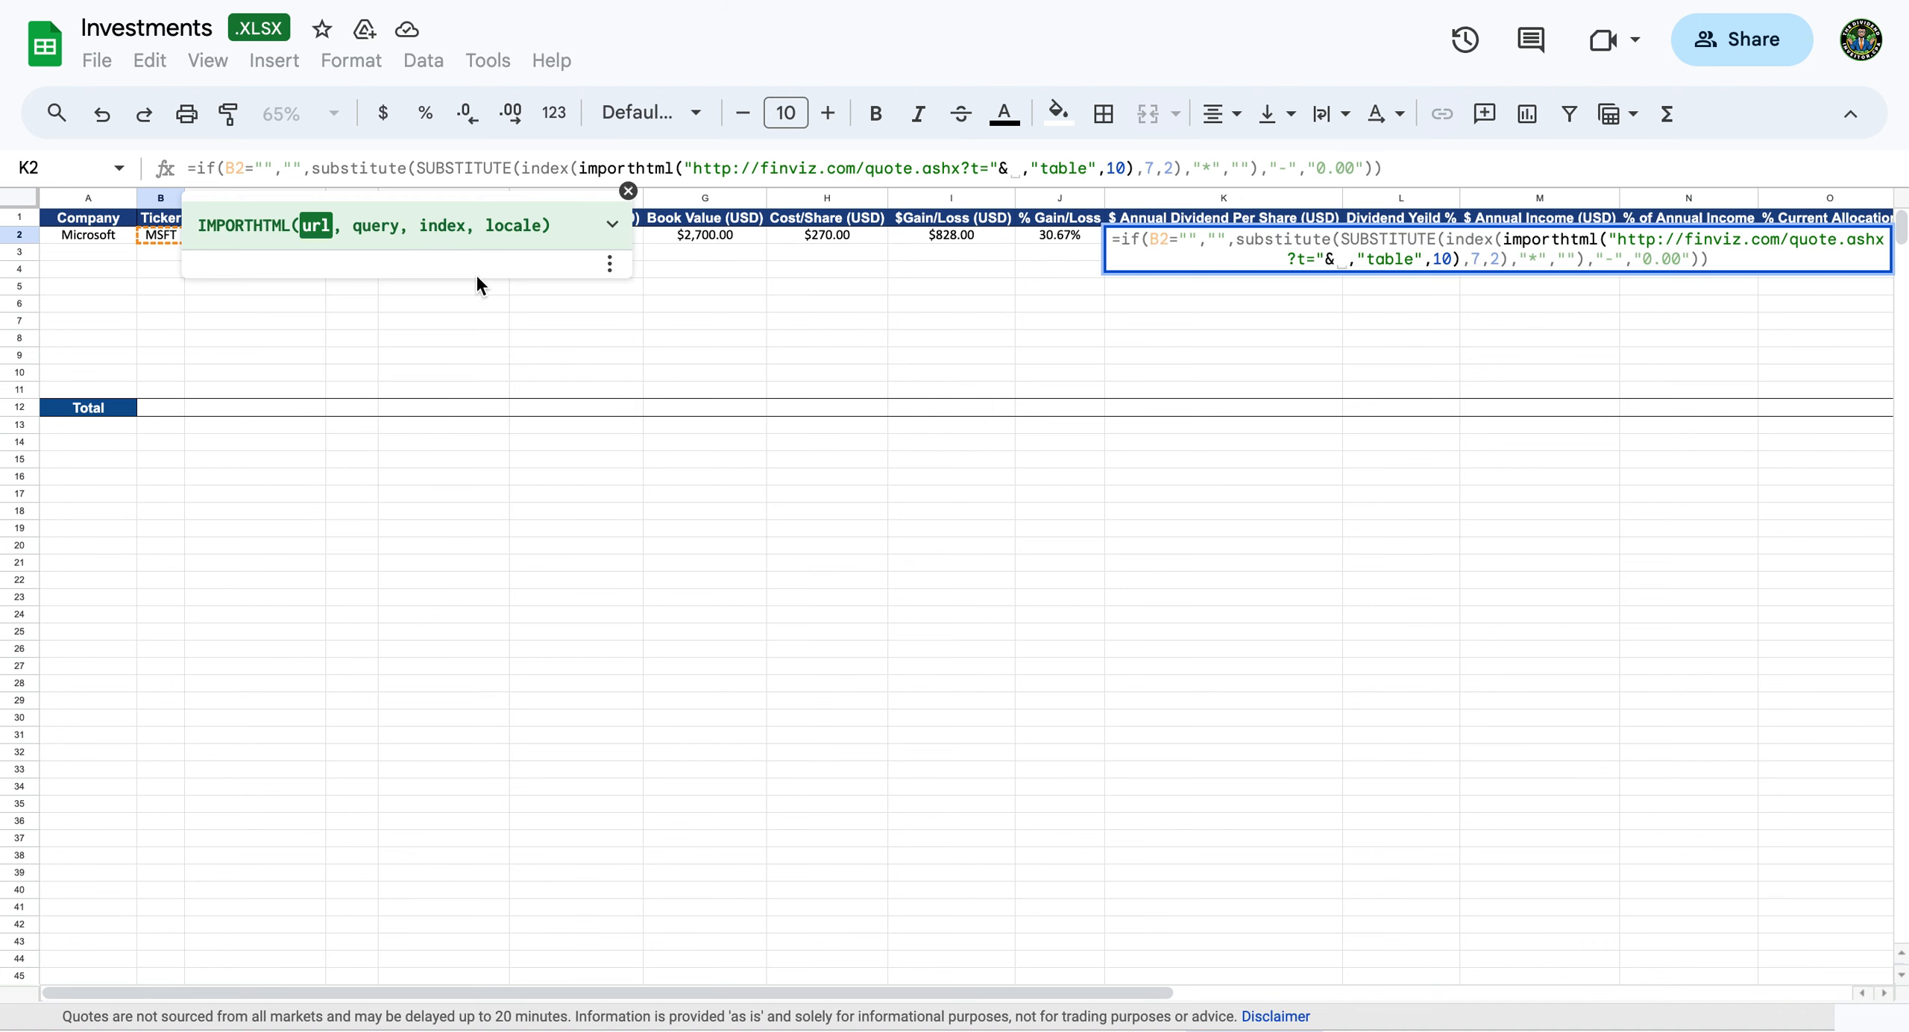
click(162, 235)
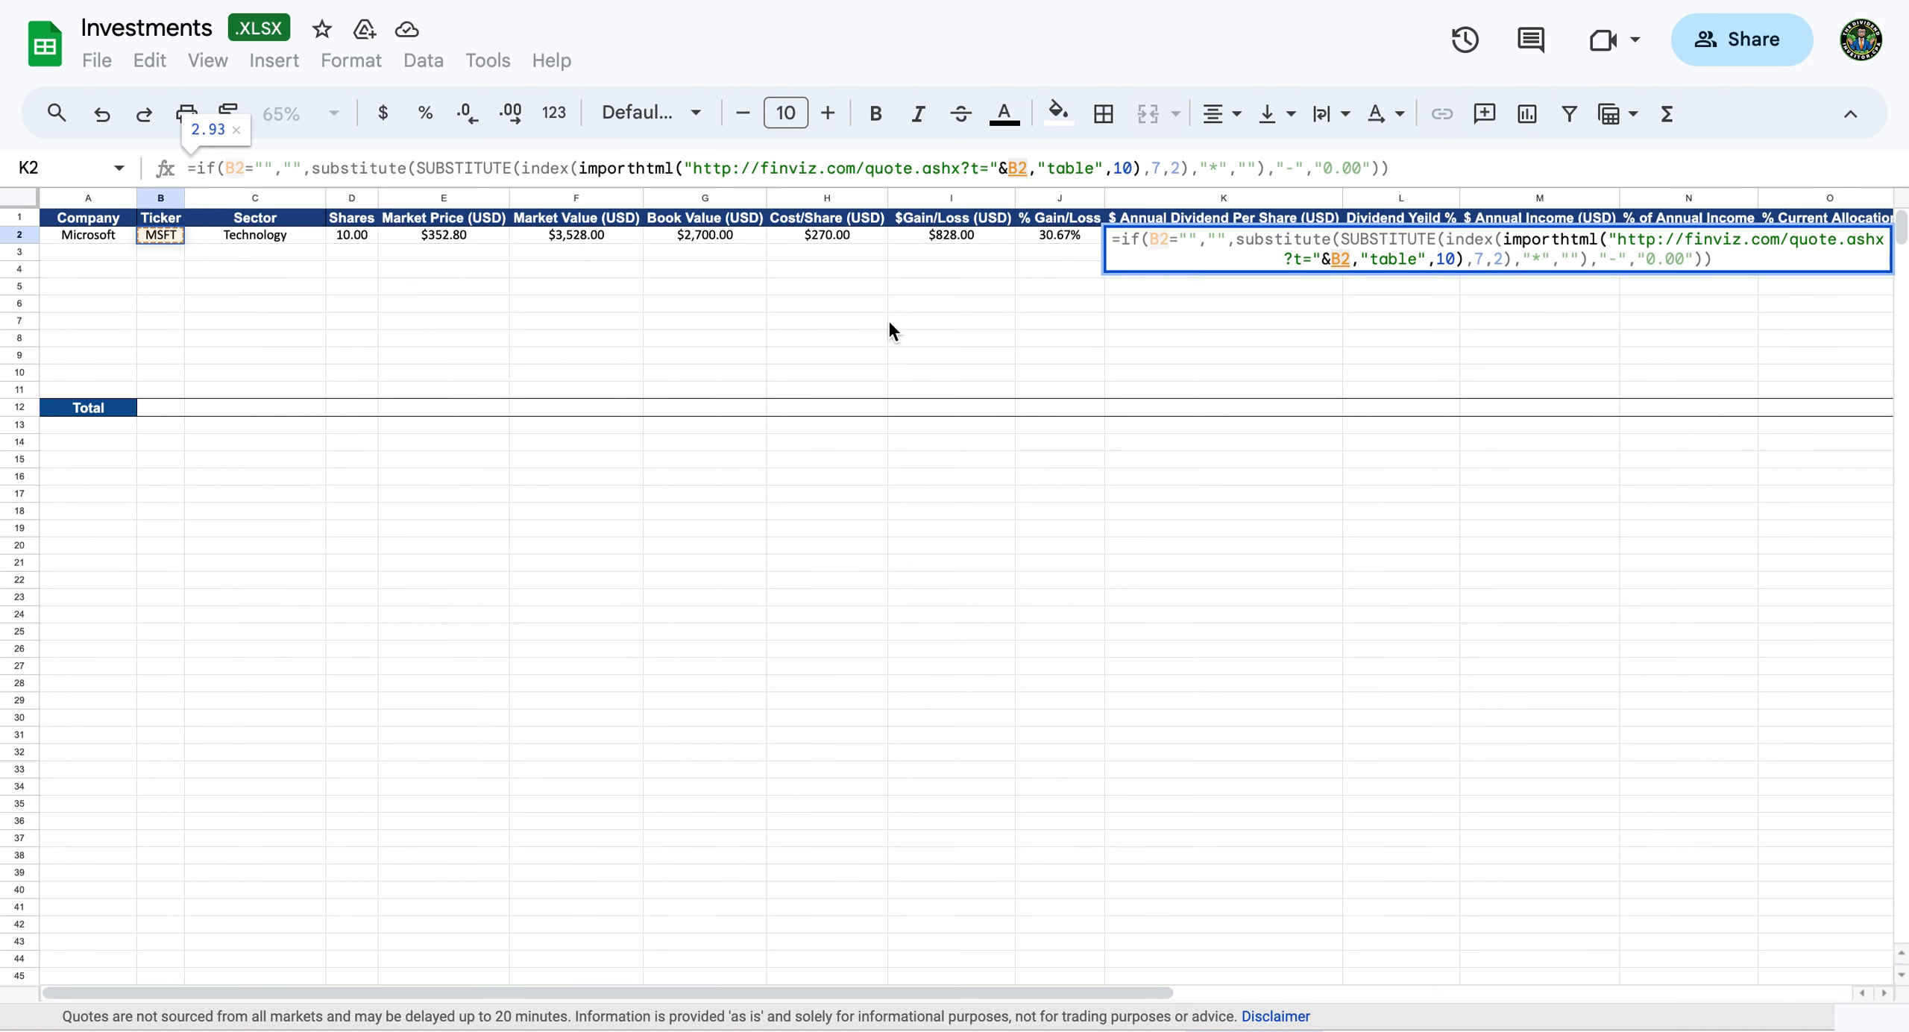
key(Return)
key(Up)
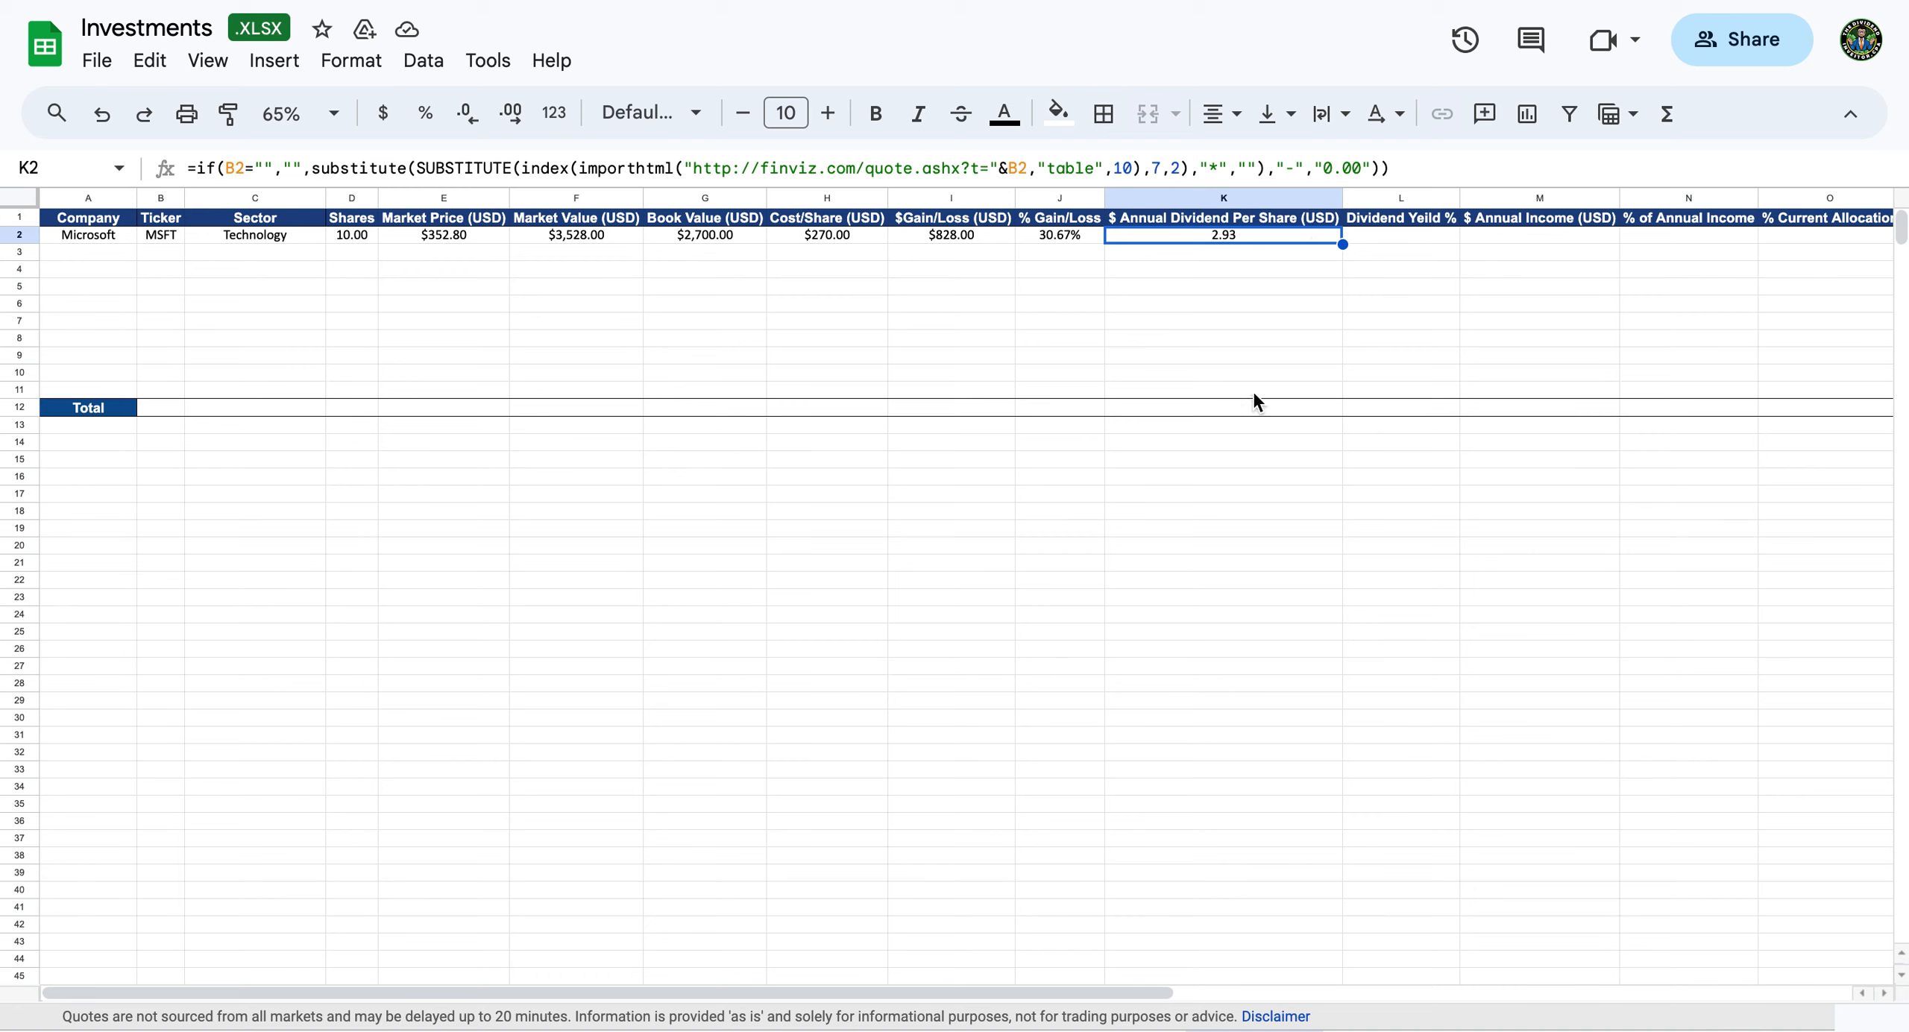
click(1419, 236)
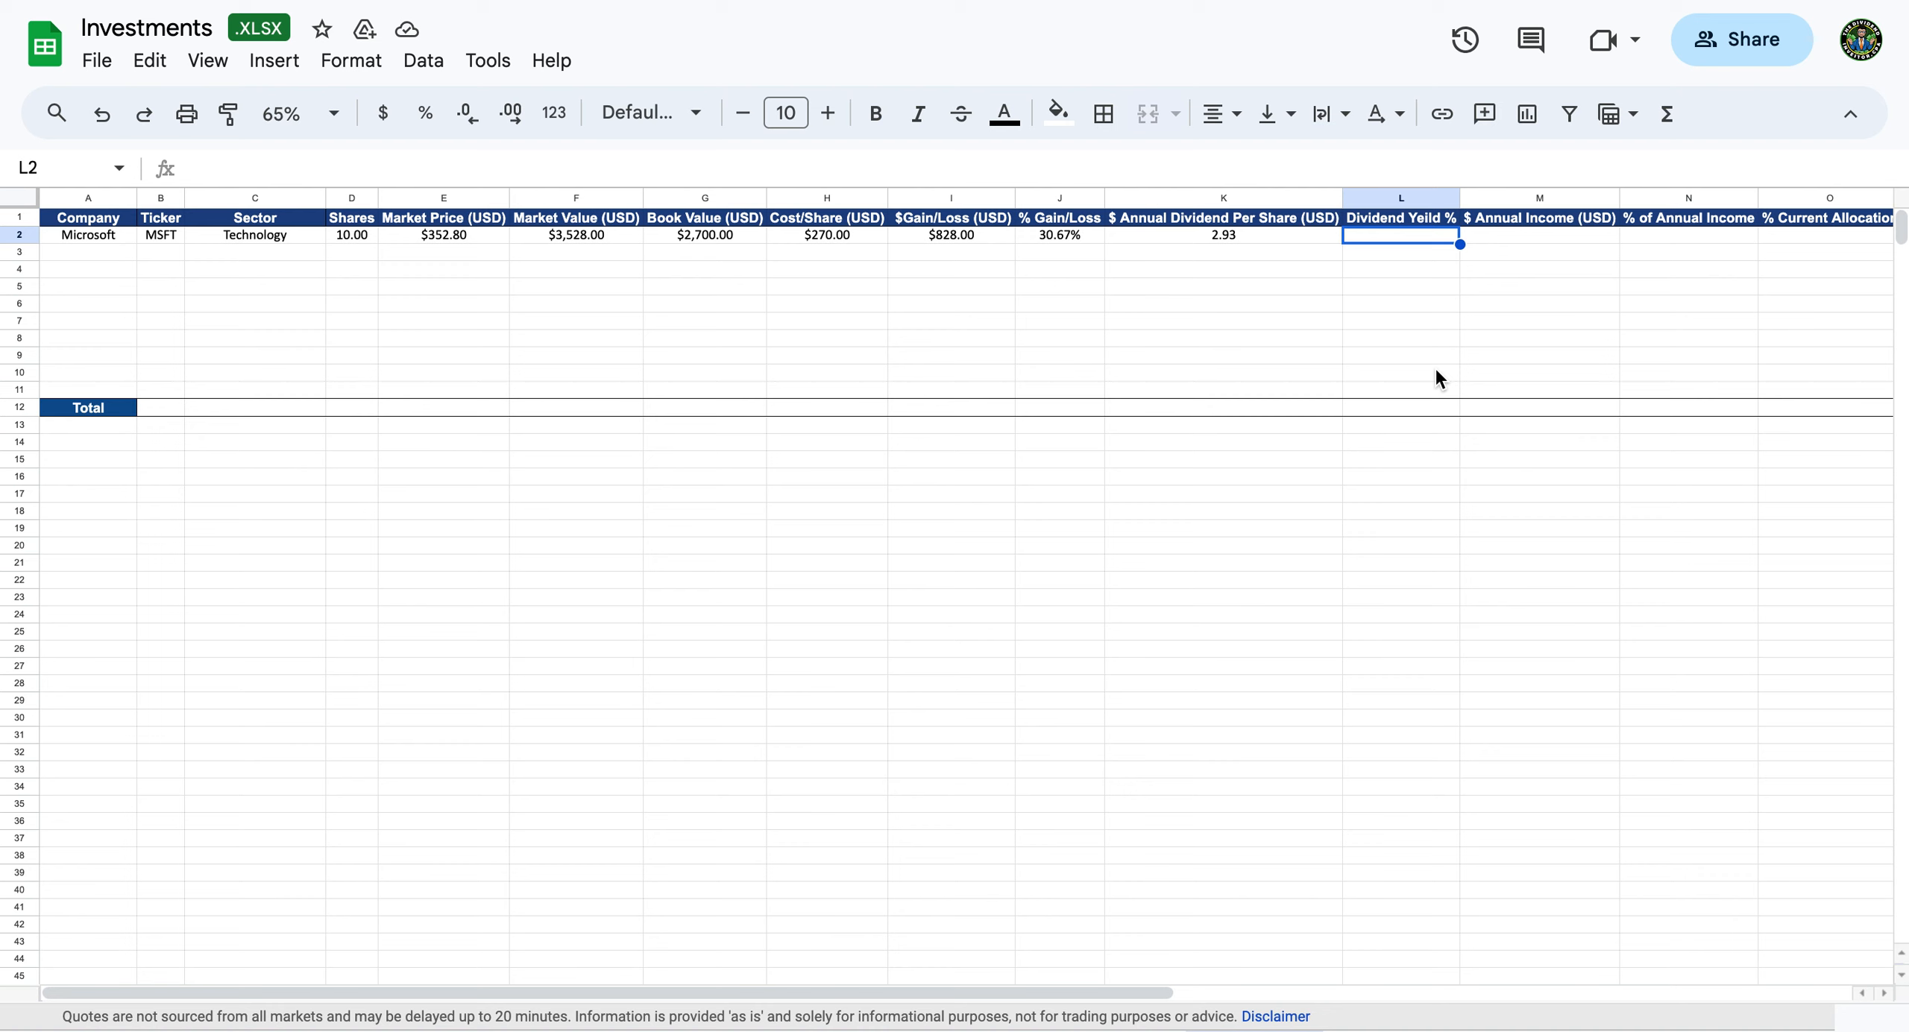
text(=)
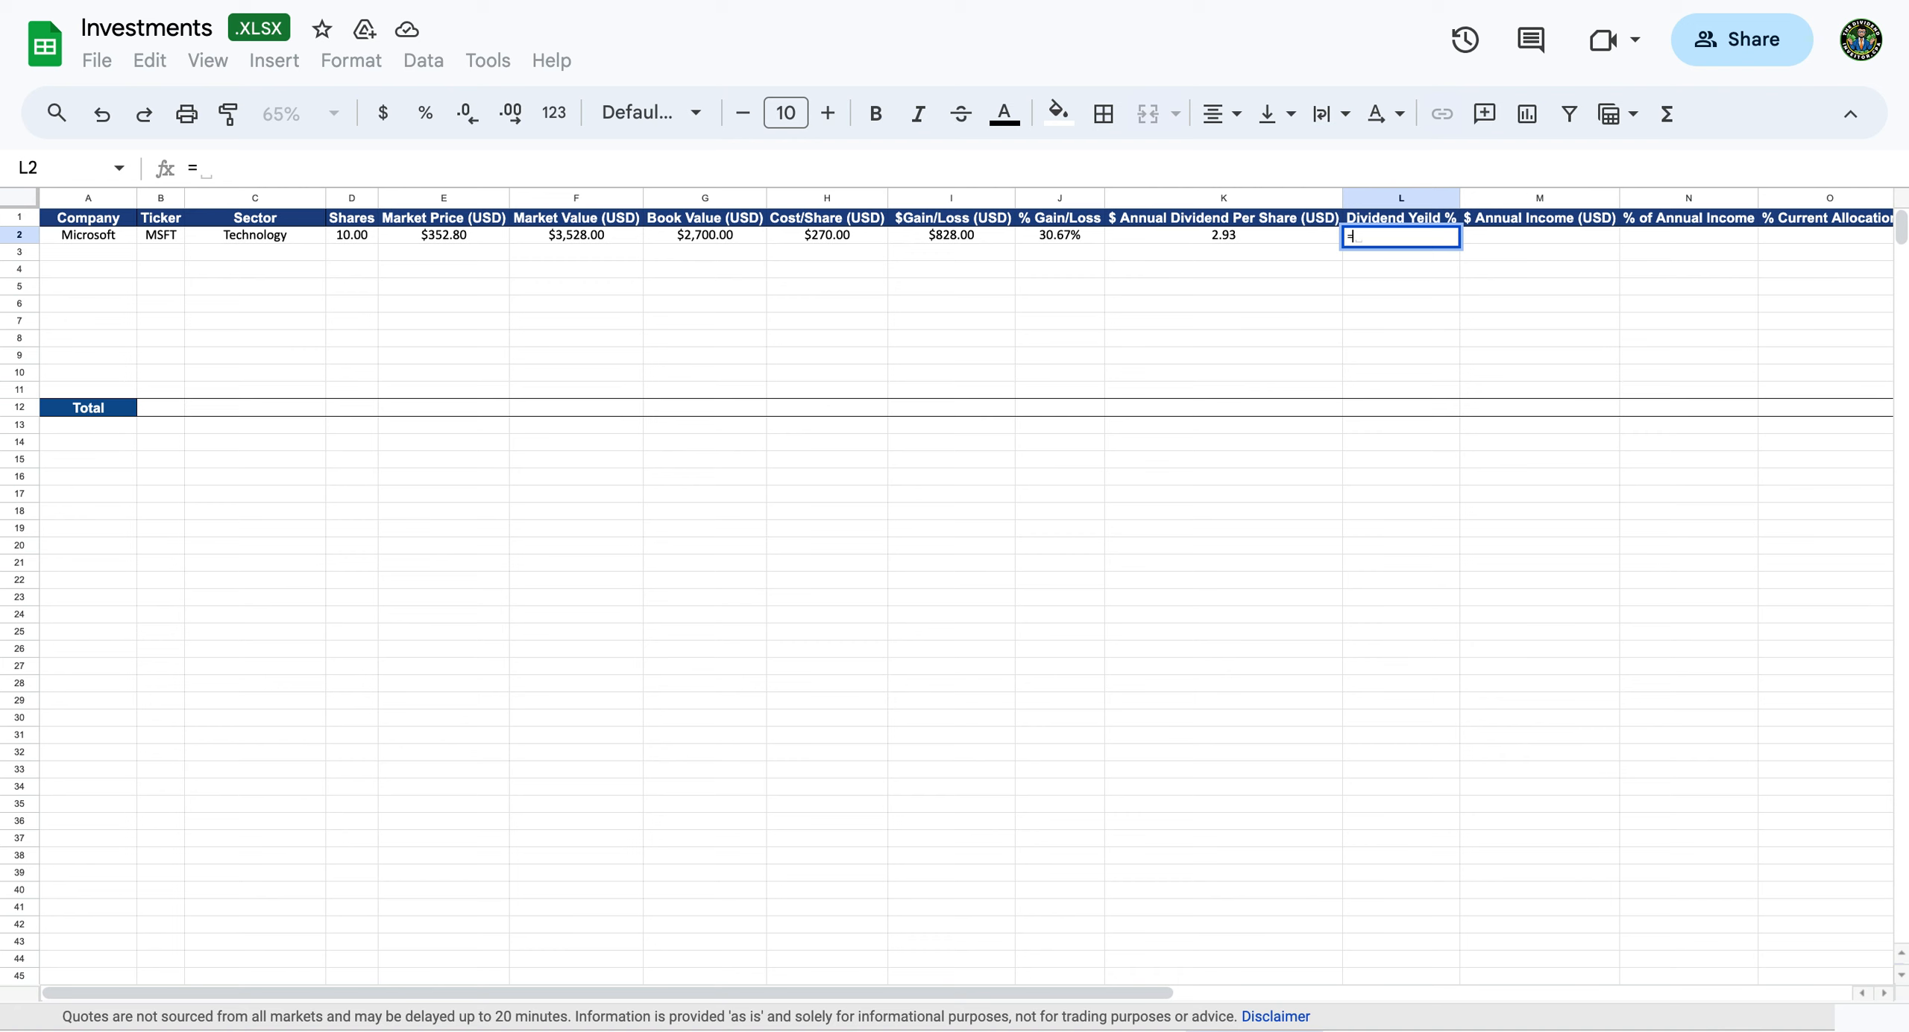
key(Escape)
key(Right)
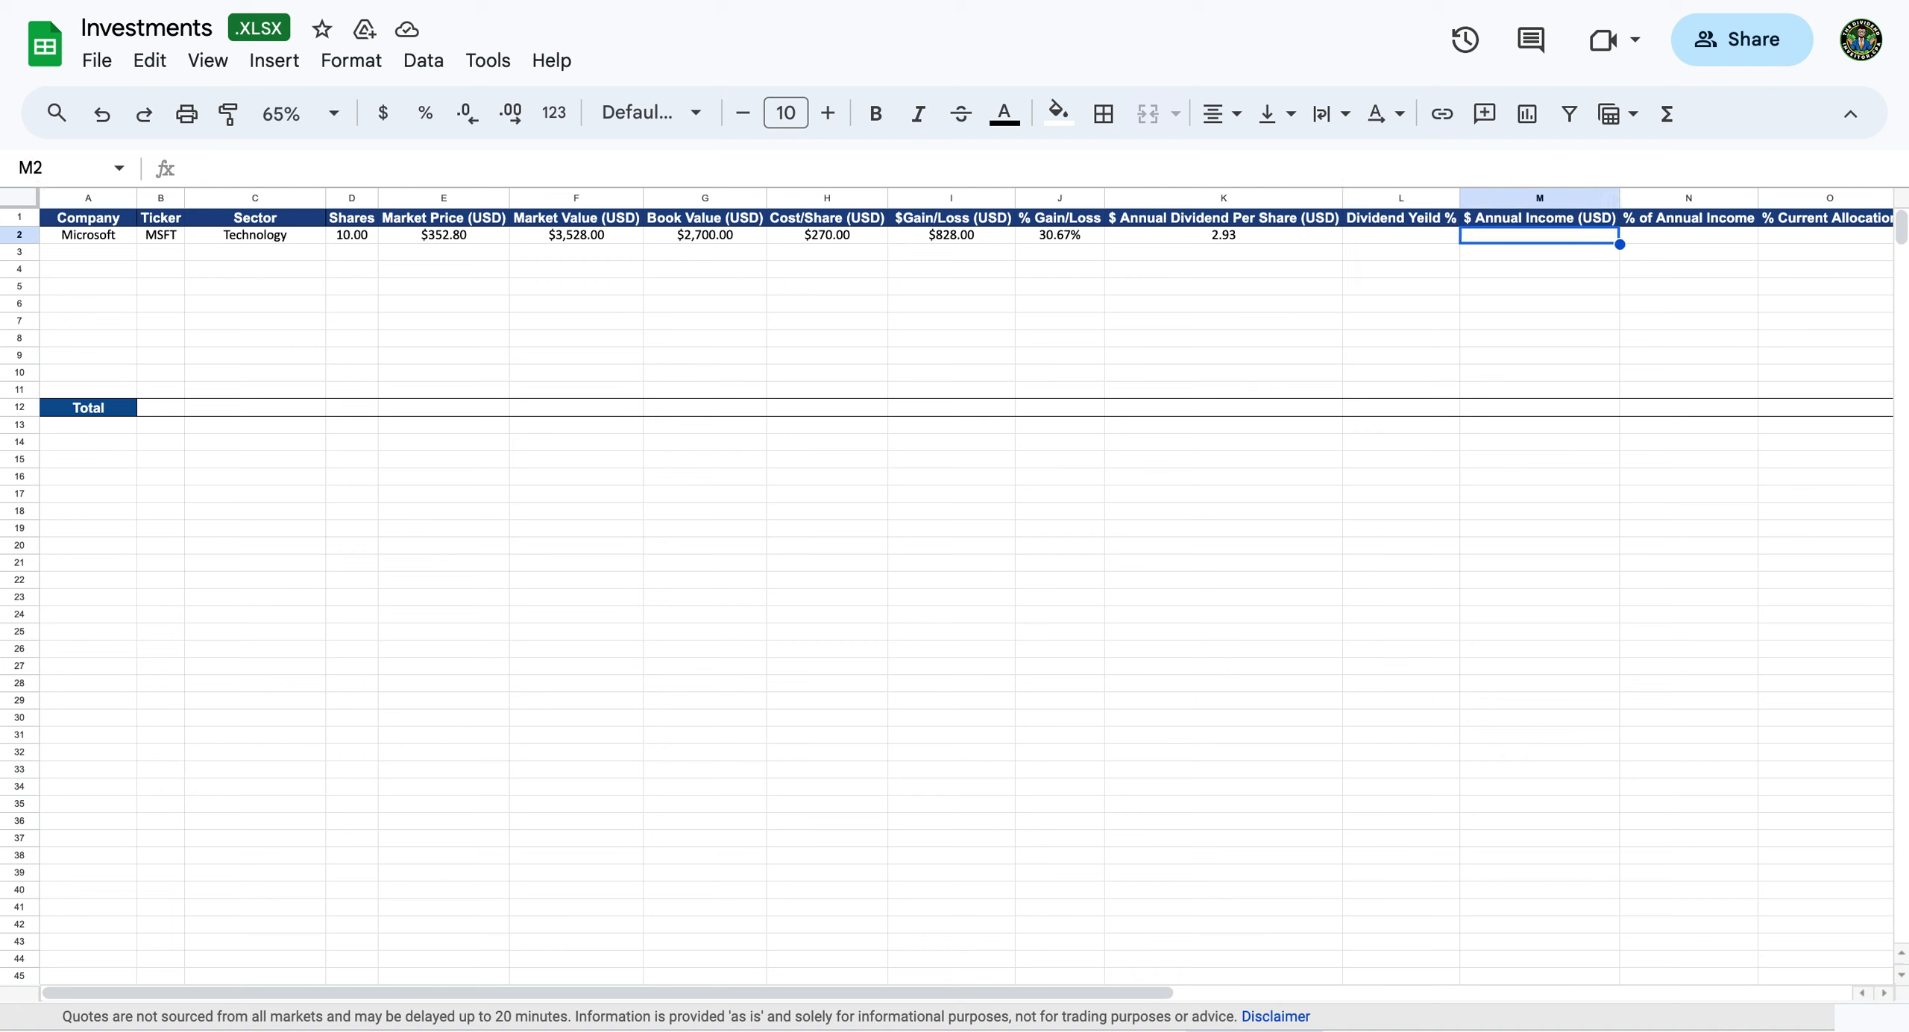
key(Left)
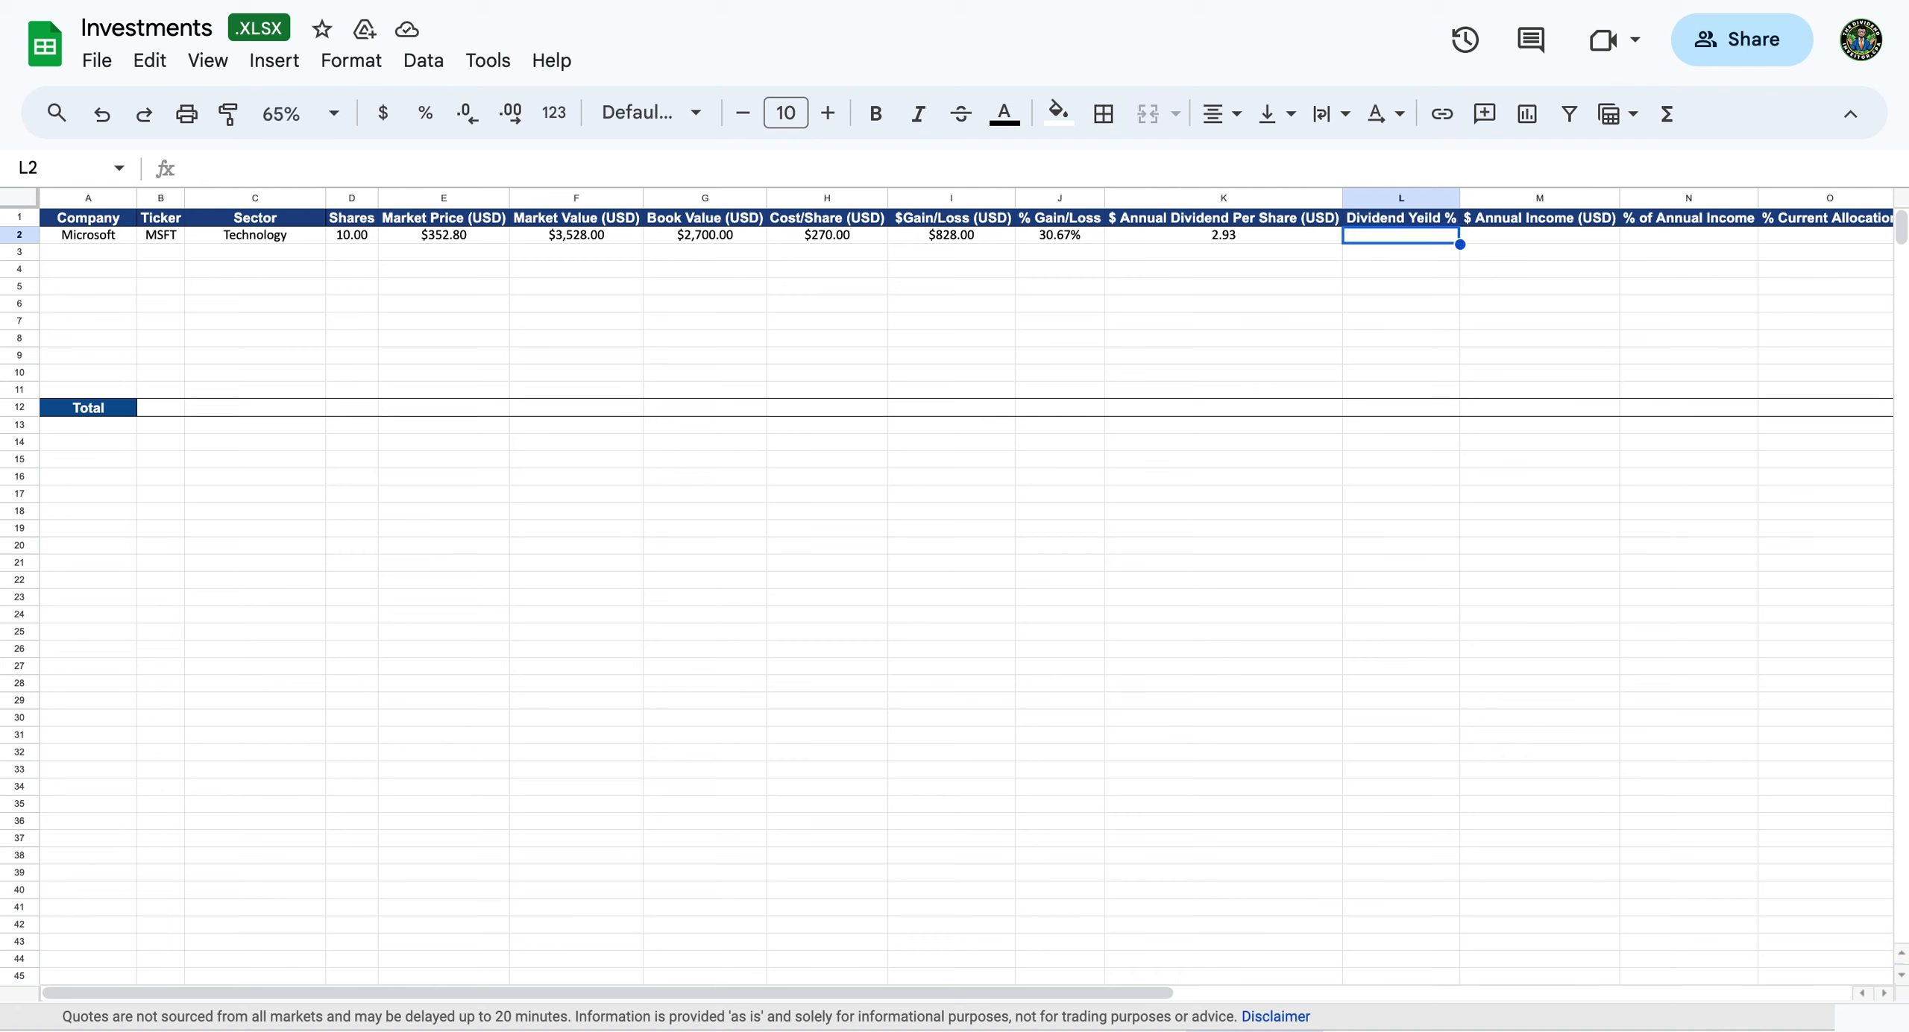
key(Right)
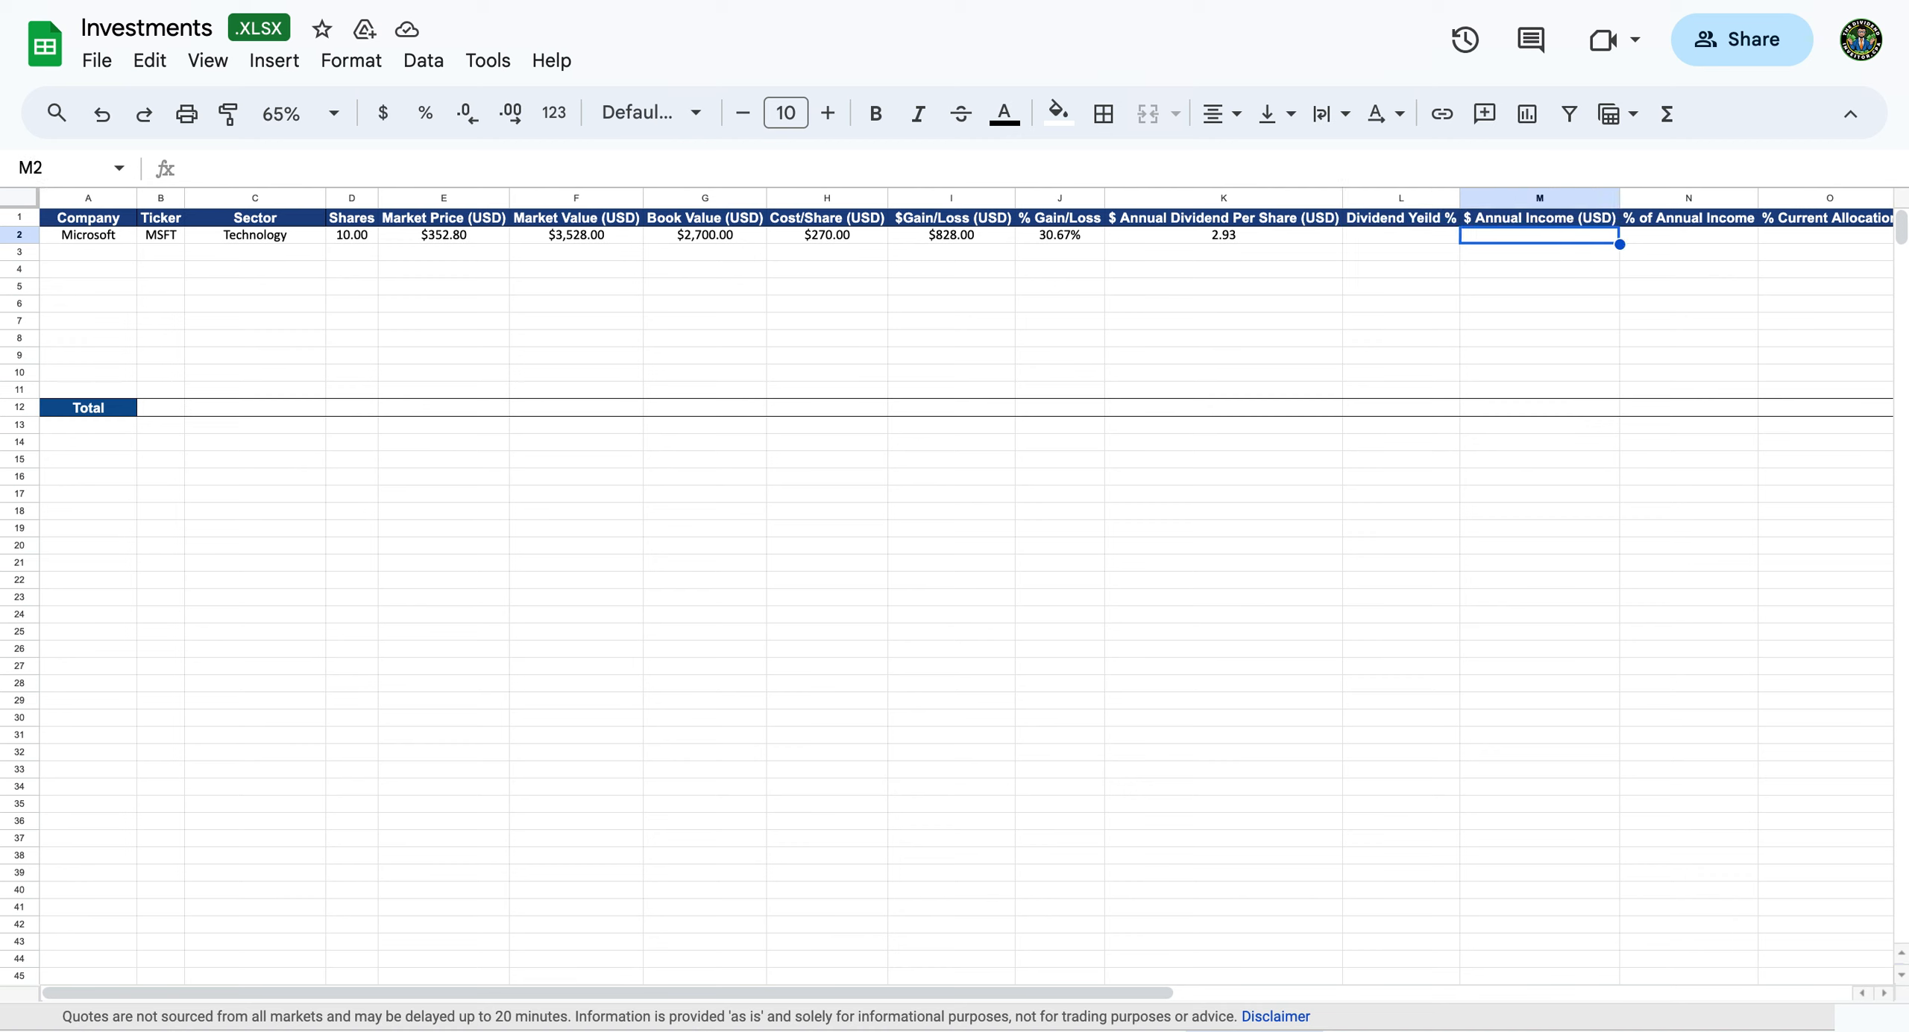
Calculate Microsoft's annual income in M2 as shares times annual dividend per share with =D2*K2.
text(=)
key(Left)
key(Left)
key(Left)
key(Left)
key(Left)
key(Left)
key(Left)
key(Left)
key(Left)
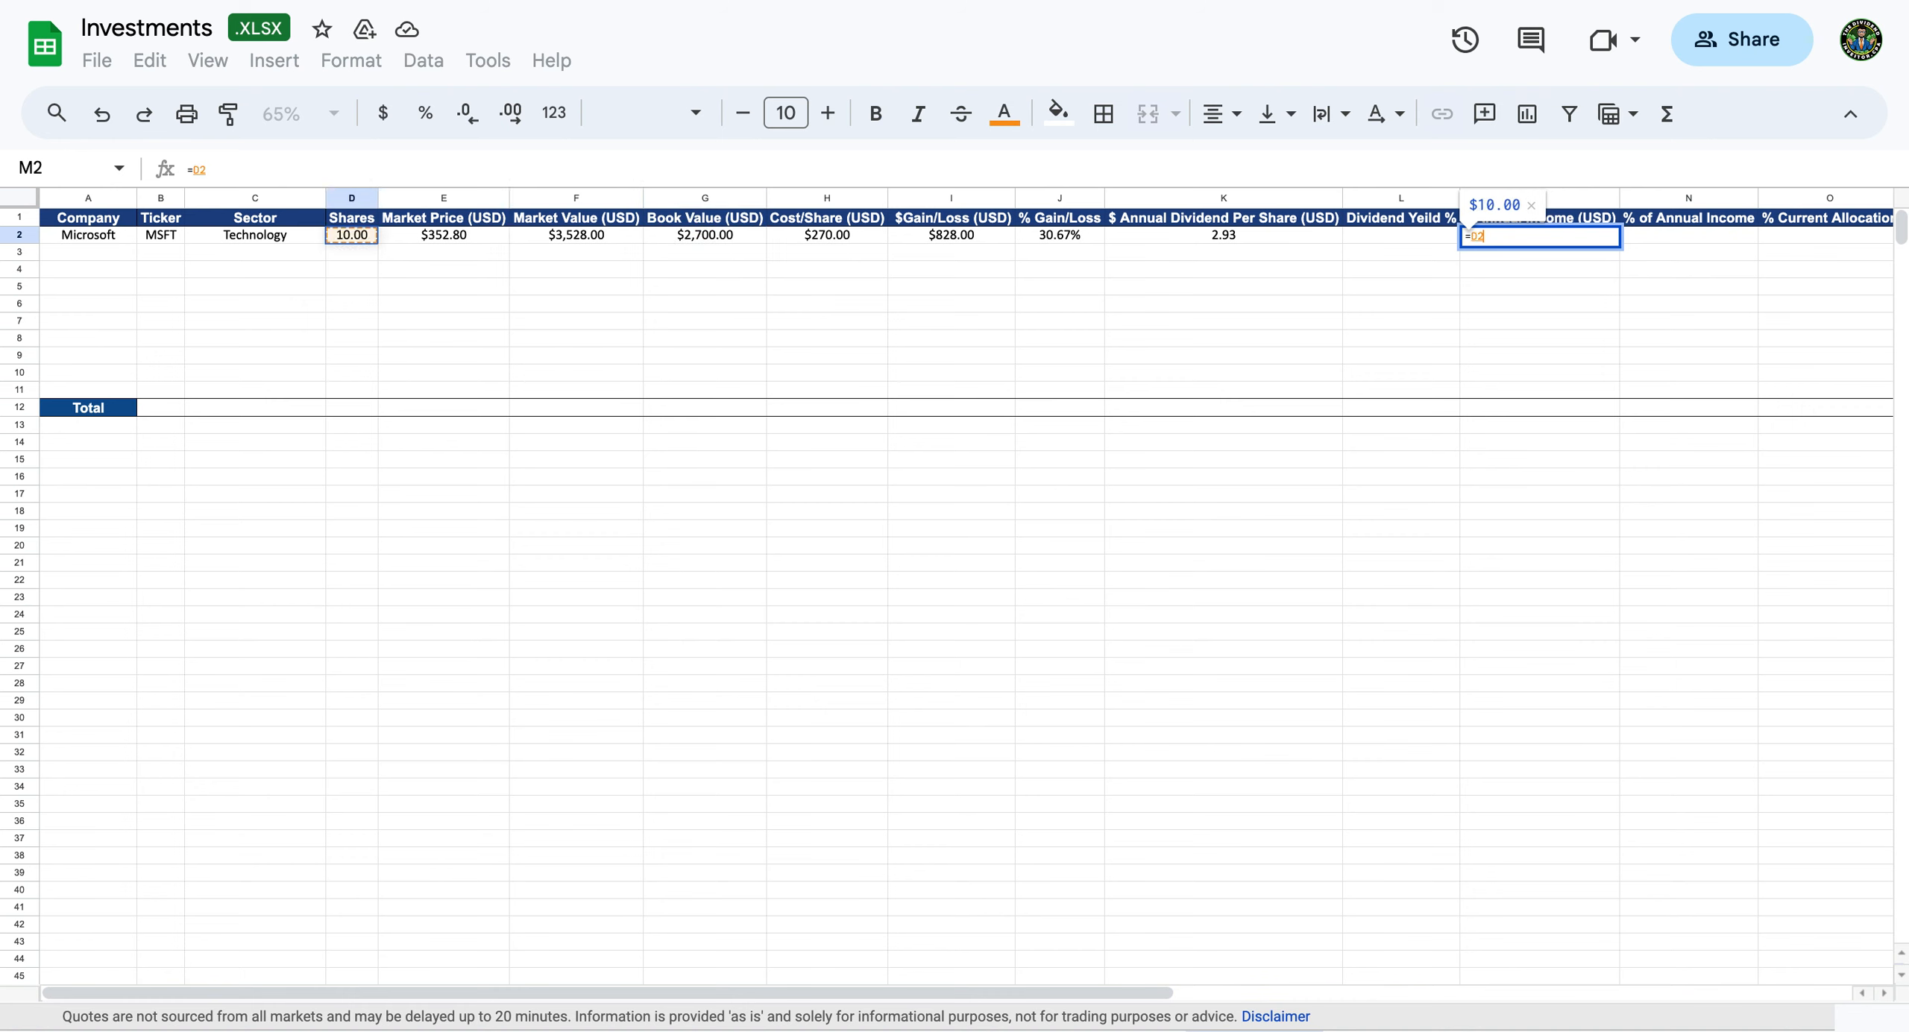
text(*)
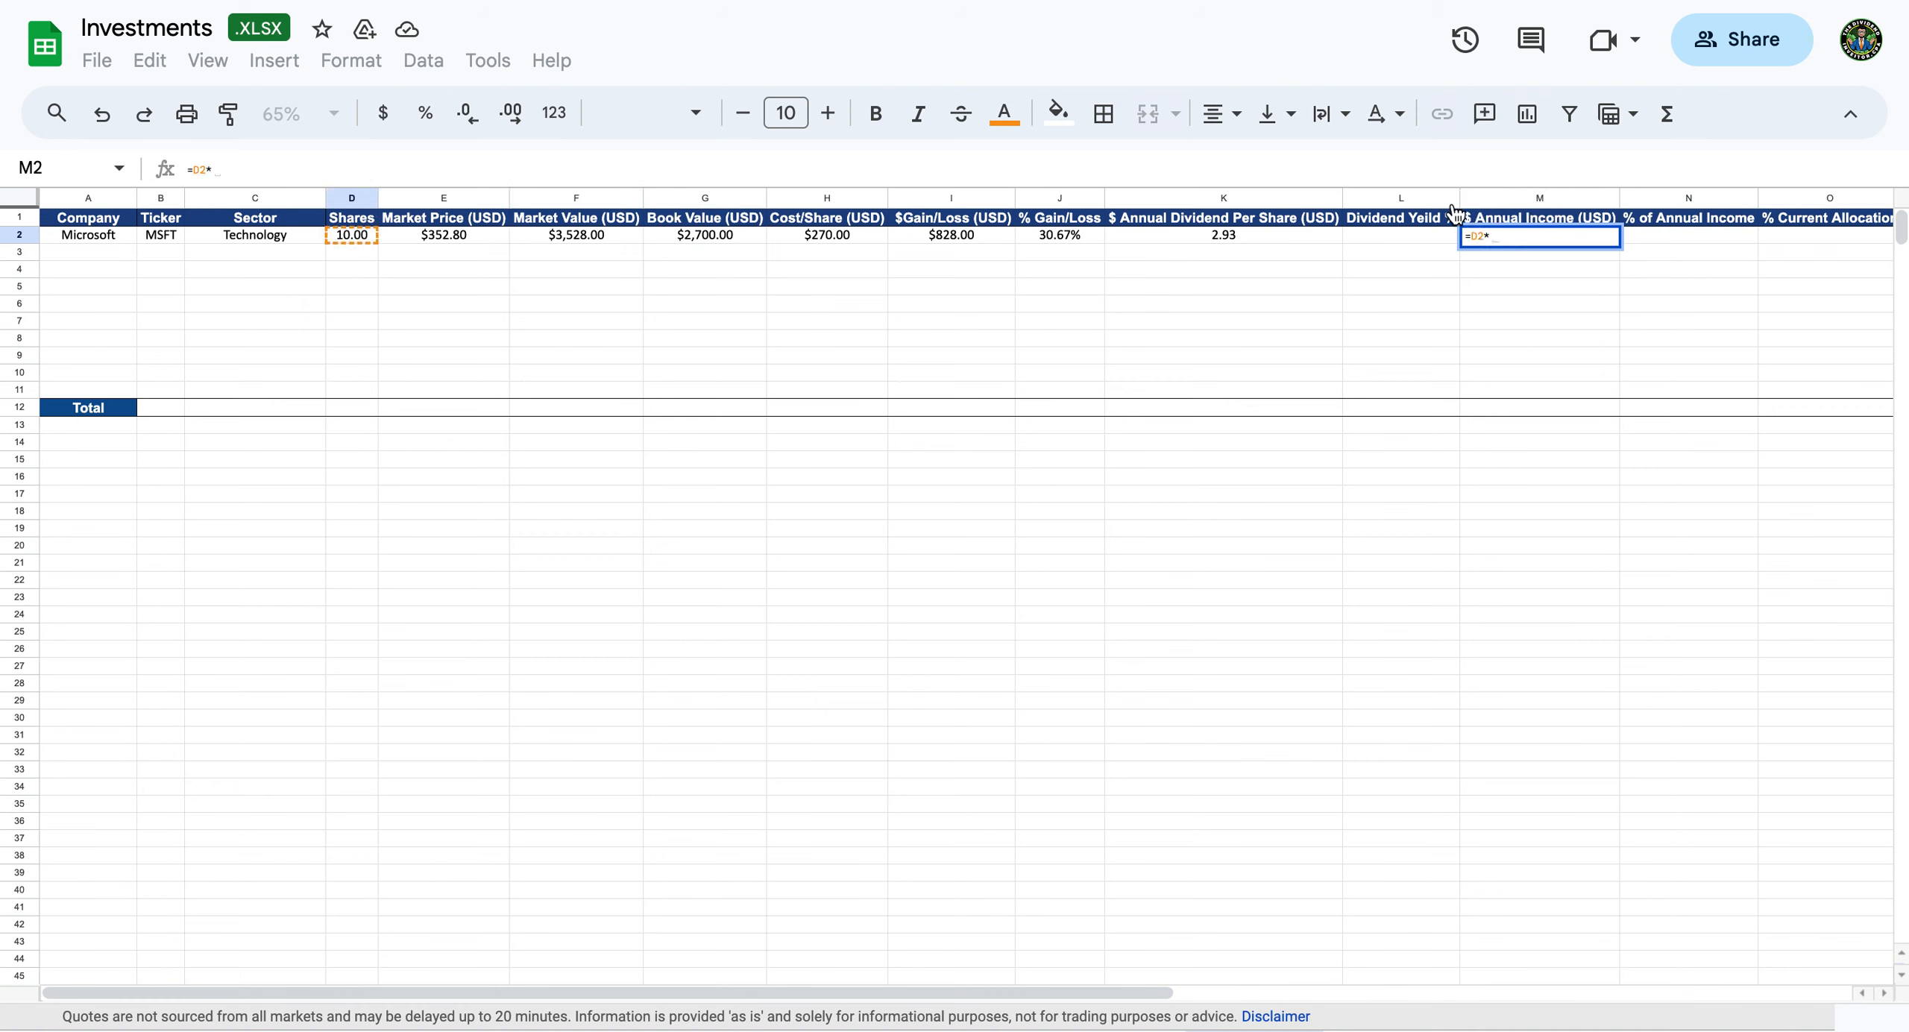
click(1259, 235)
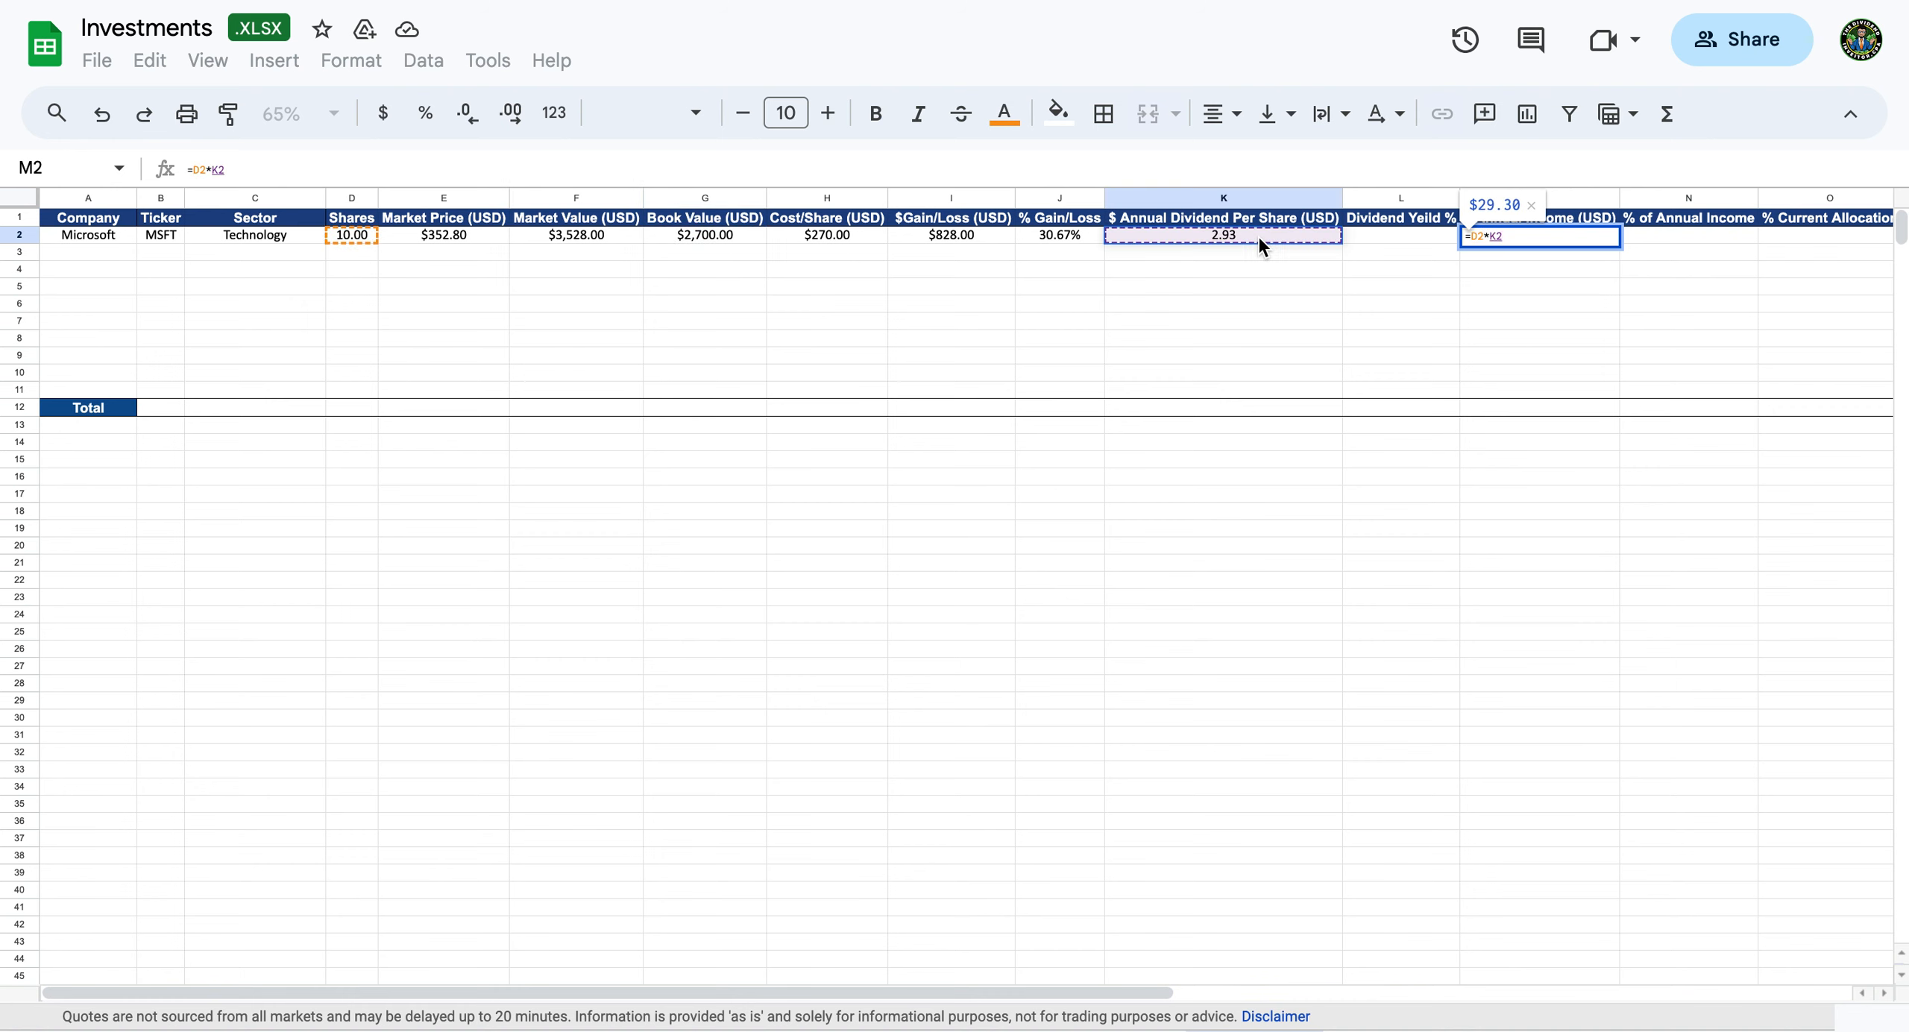
key(Return)
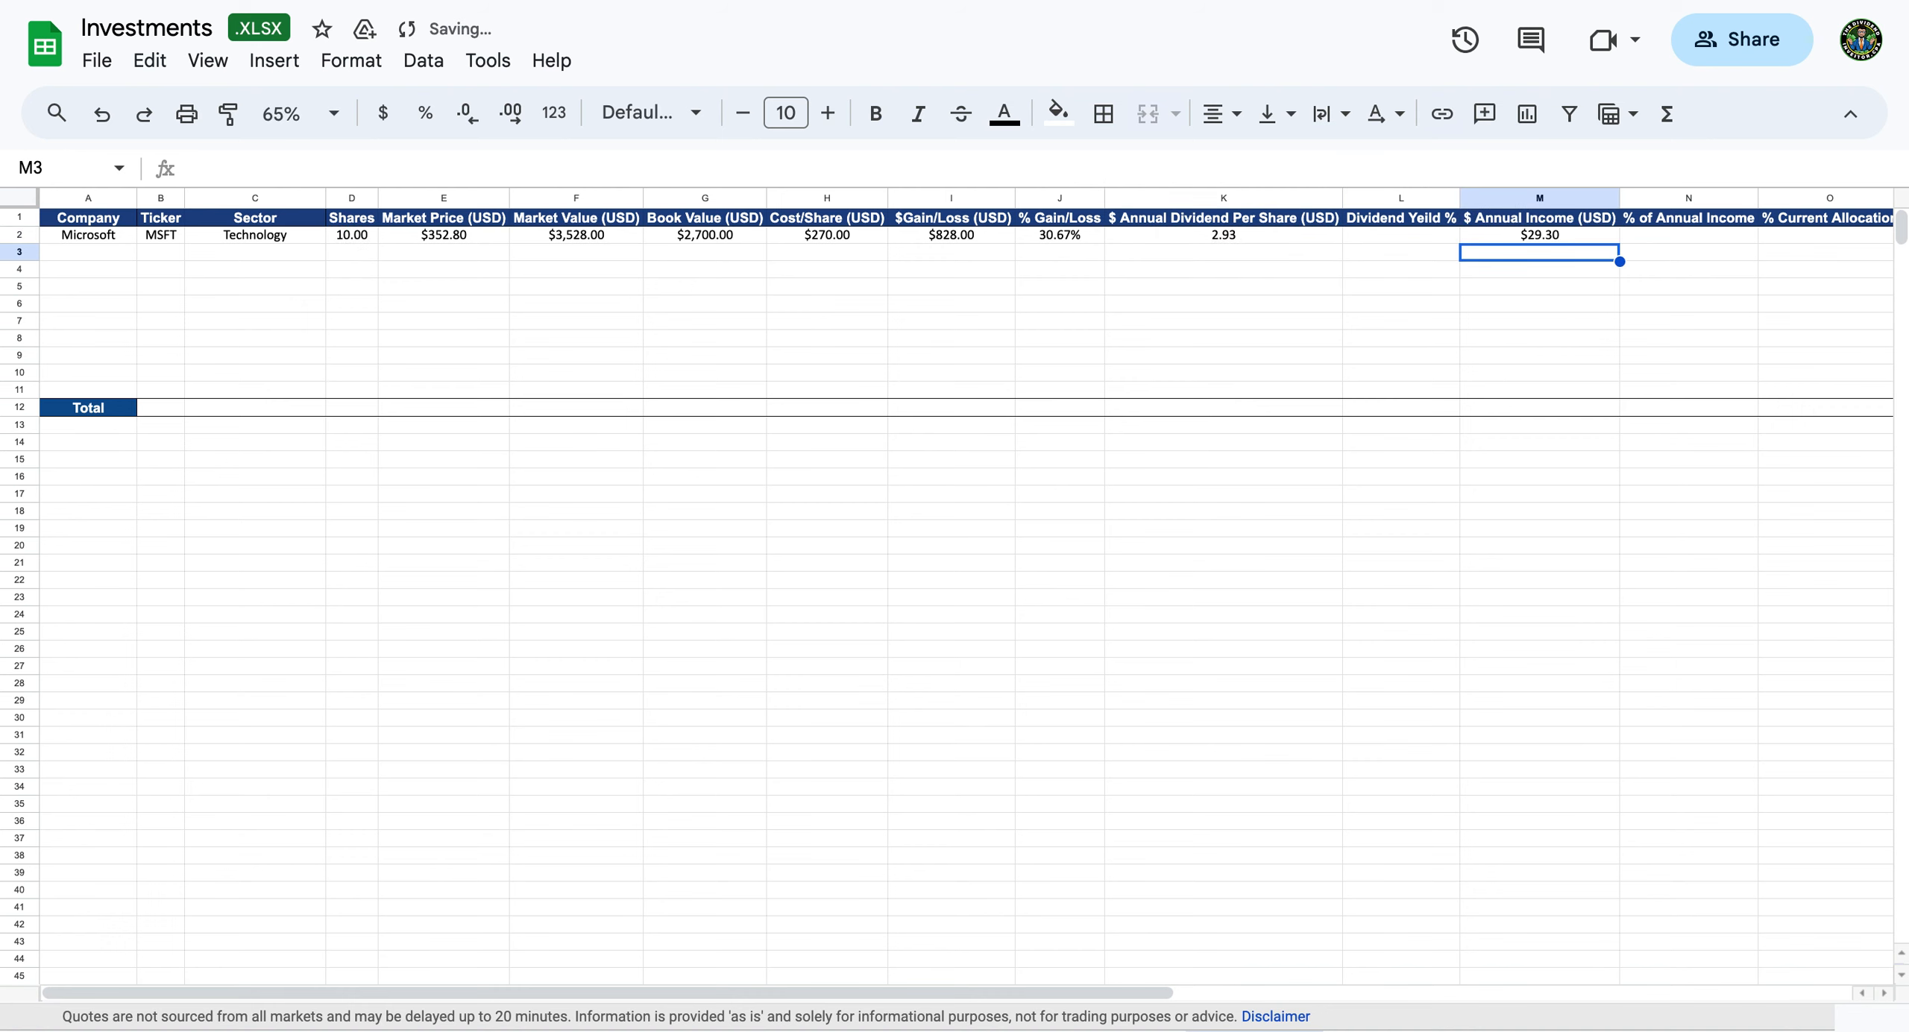
Calculate Microsoft's dividend yield percentage in L2 as annual income divided by market value with =M2/F2.
key(Up)
key(Left)
key(Right)
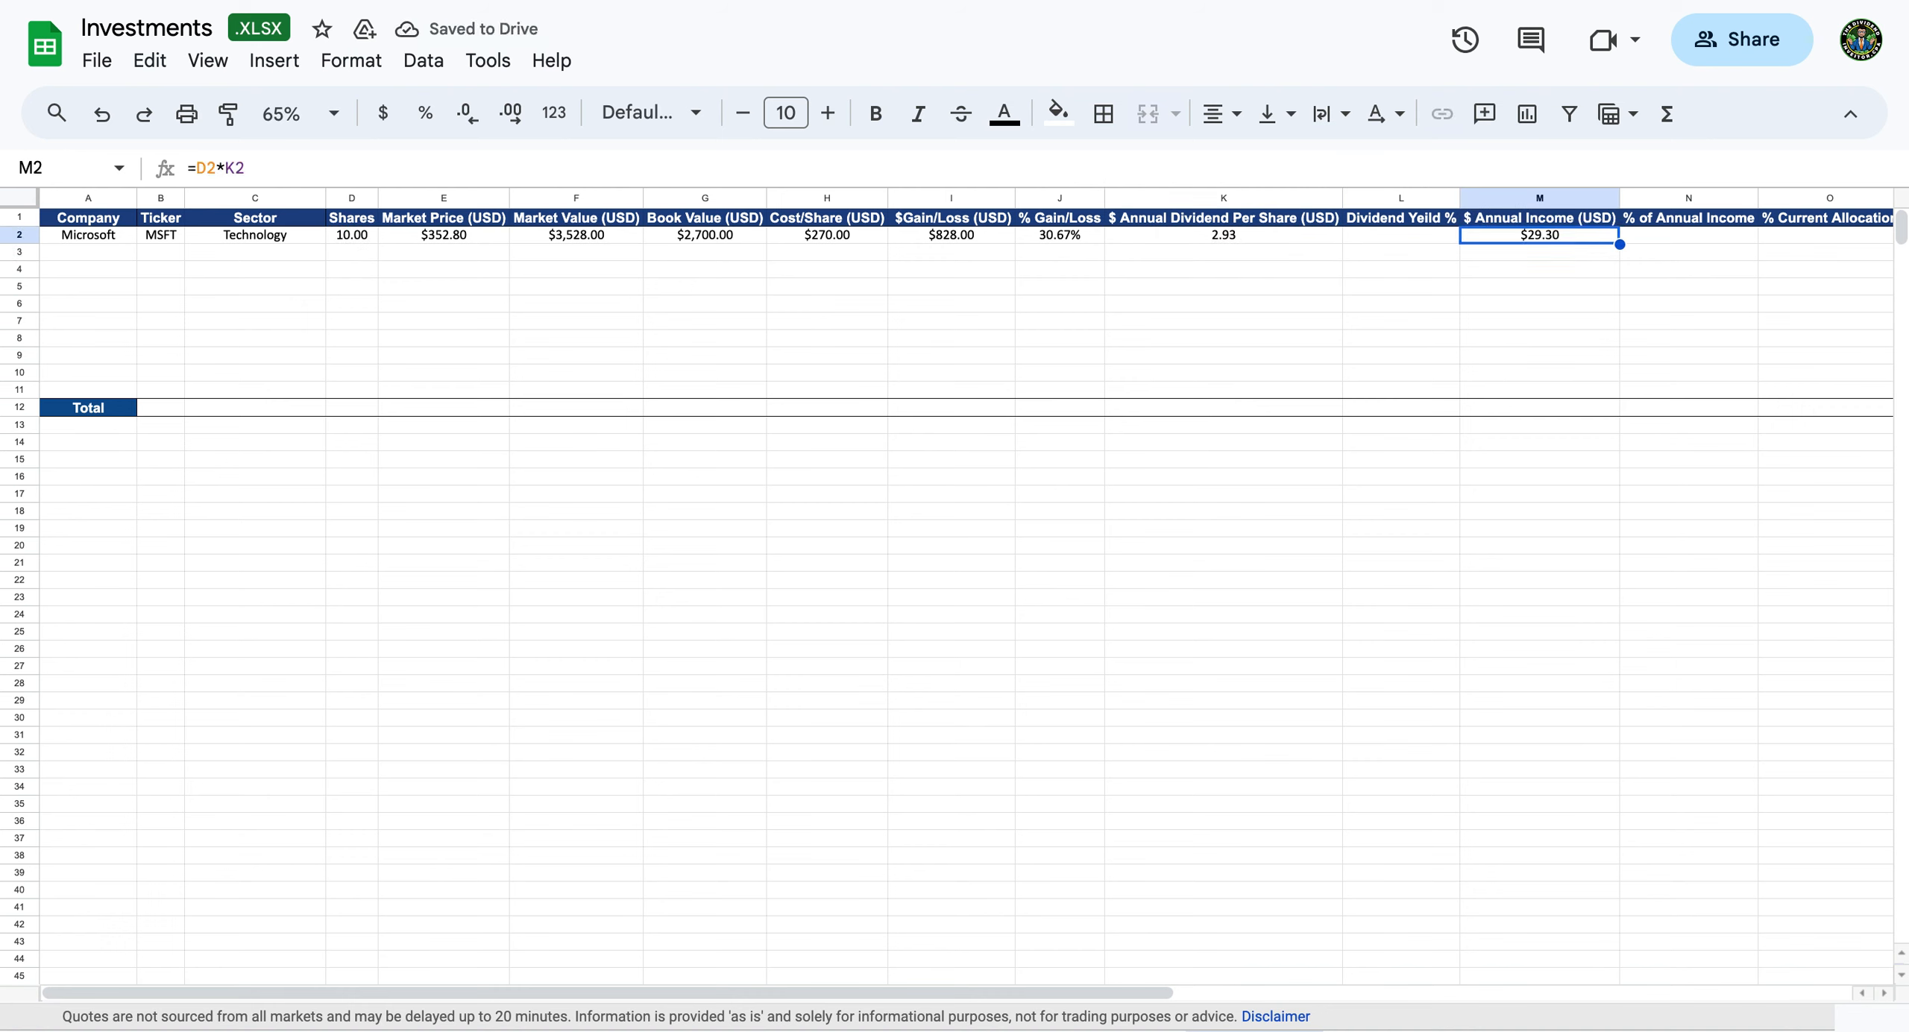
key(Left)
key(Right)
key(Left)
key(Right)
key(Left)
key(Right)
key(Left)
text(=)
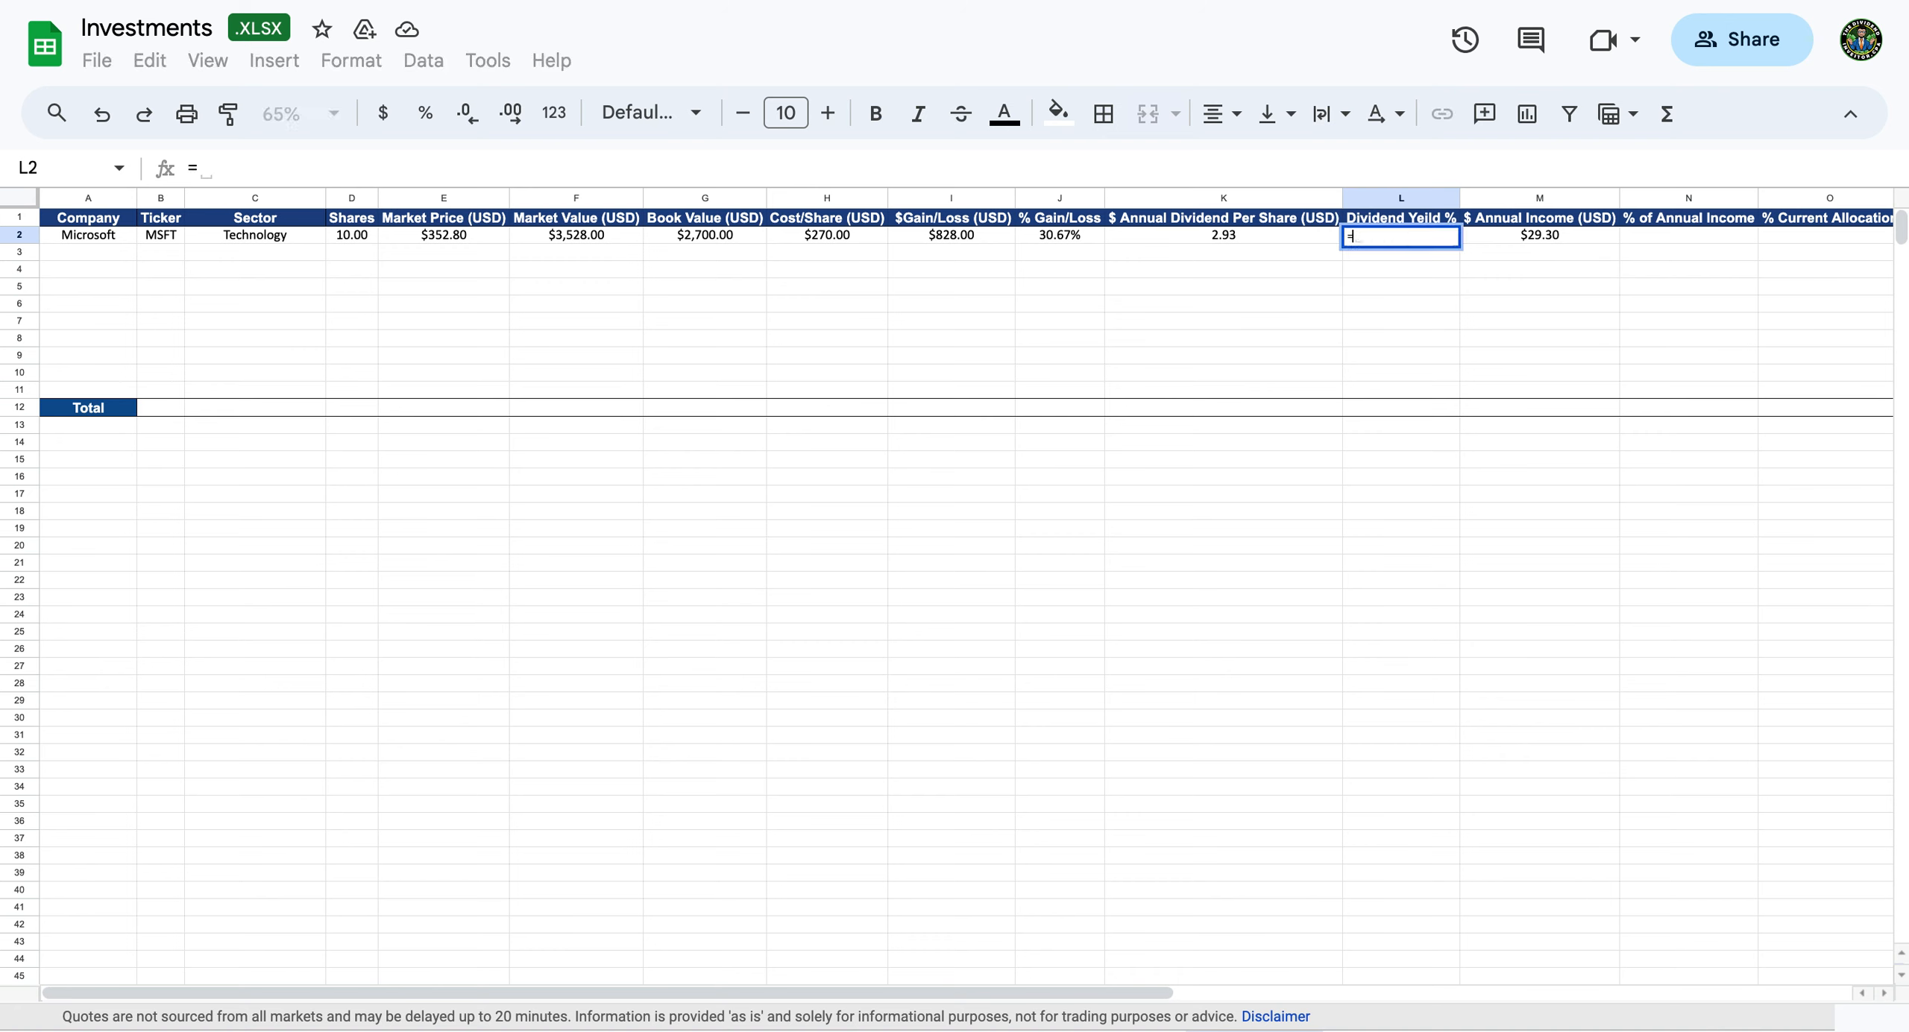
key(Right)
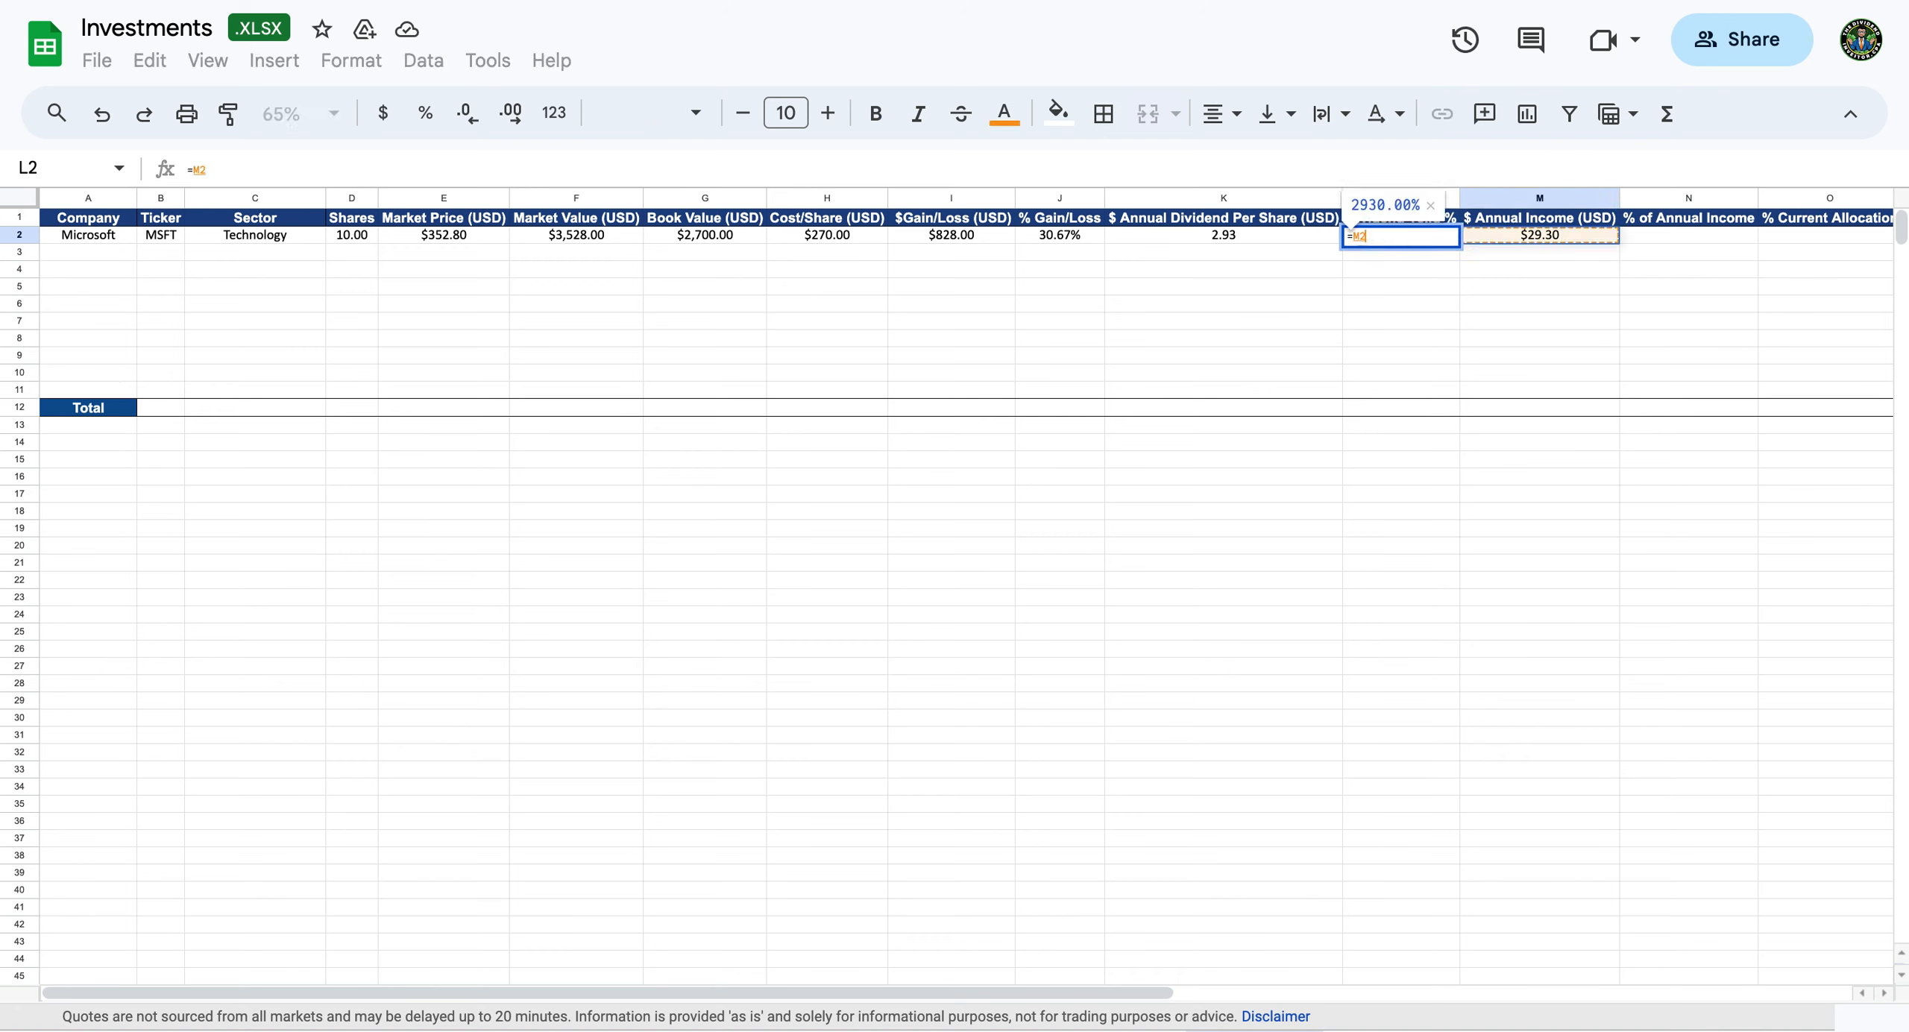
text(/)
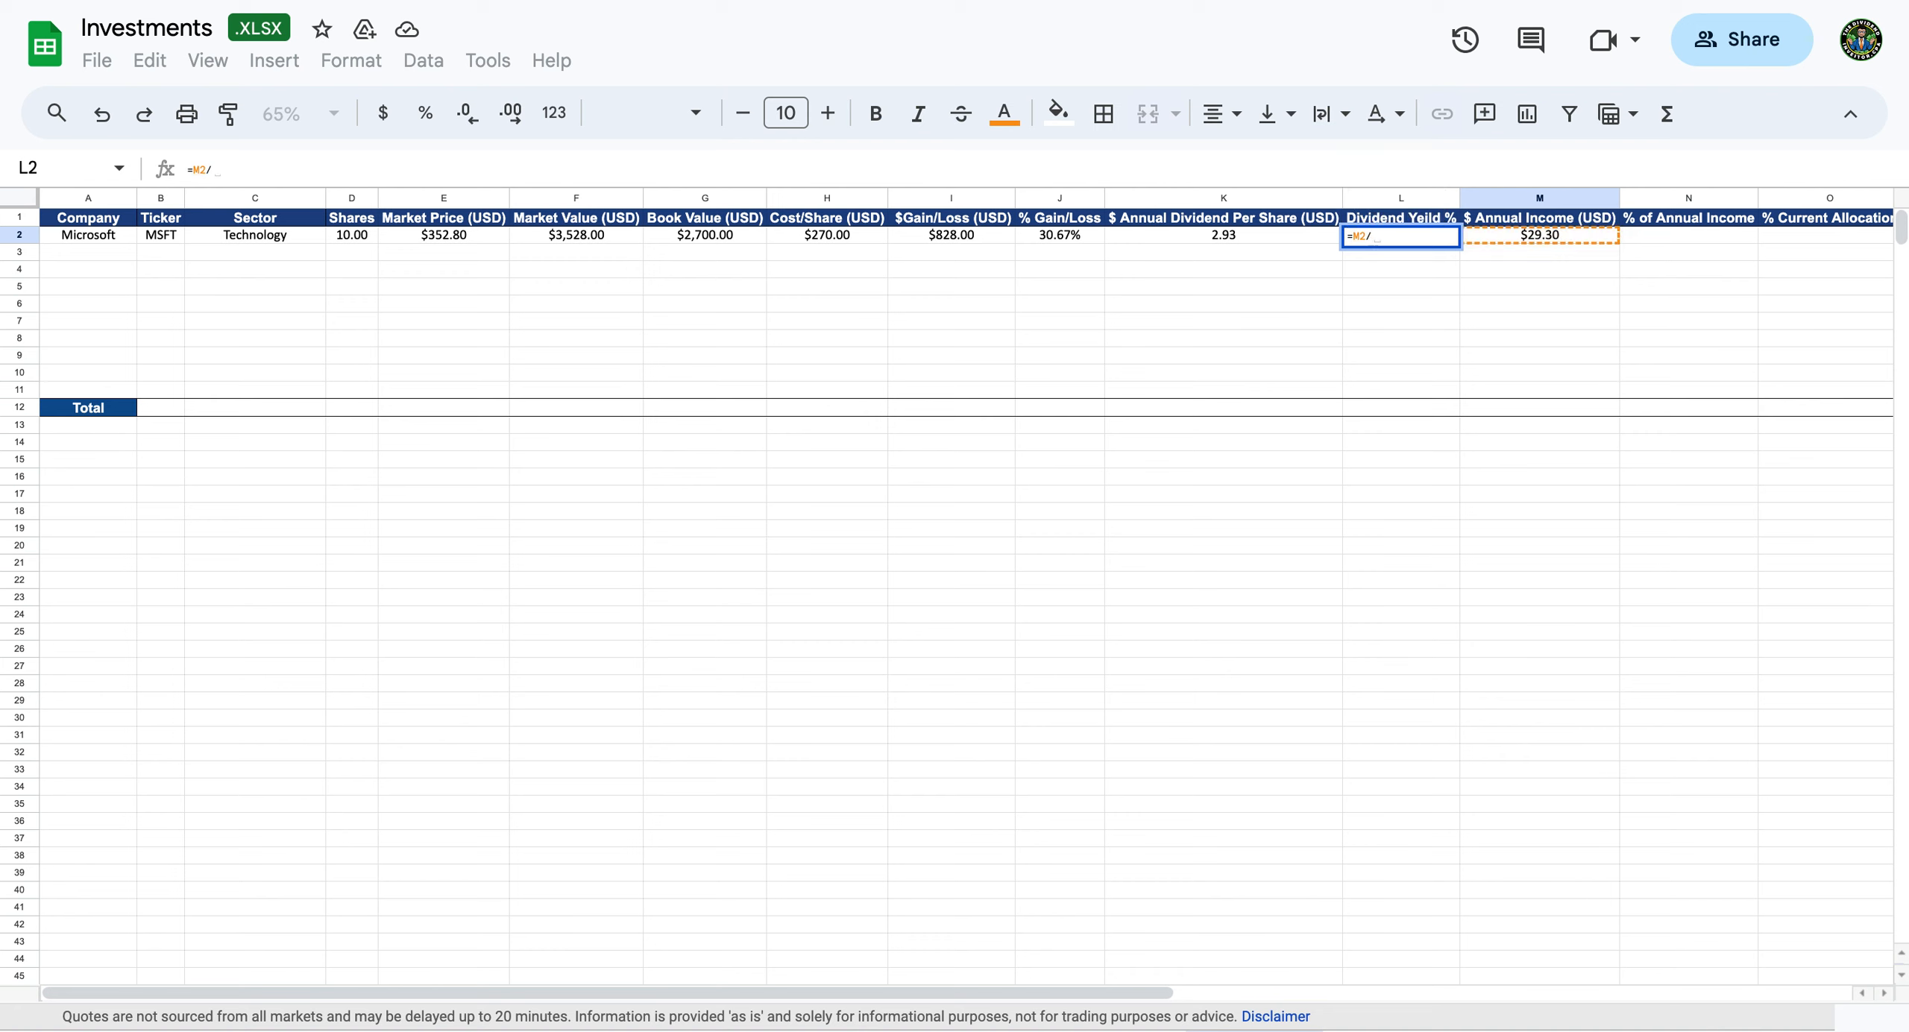
key(Left)
key(Left)
key(Left)
key(Left)
key(Left)
key(Left)
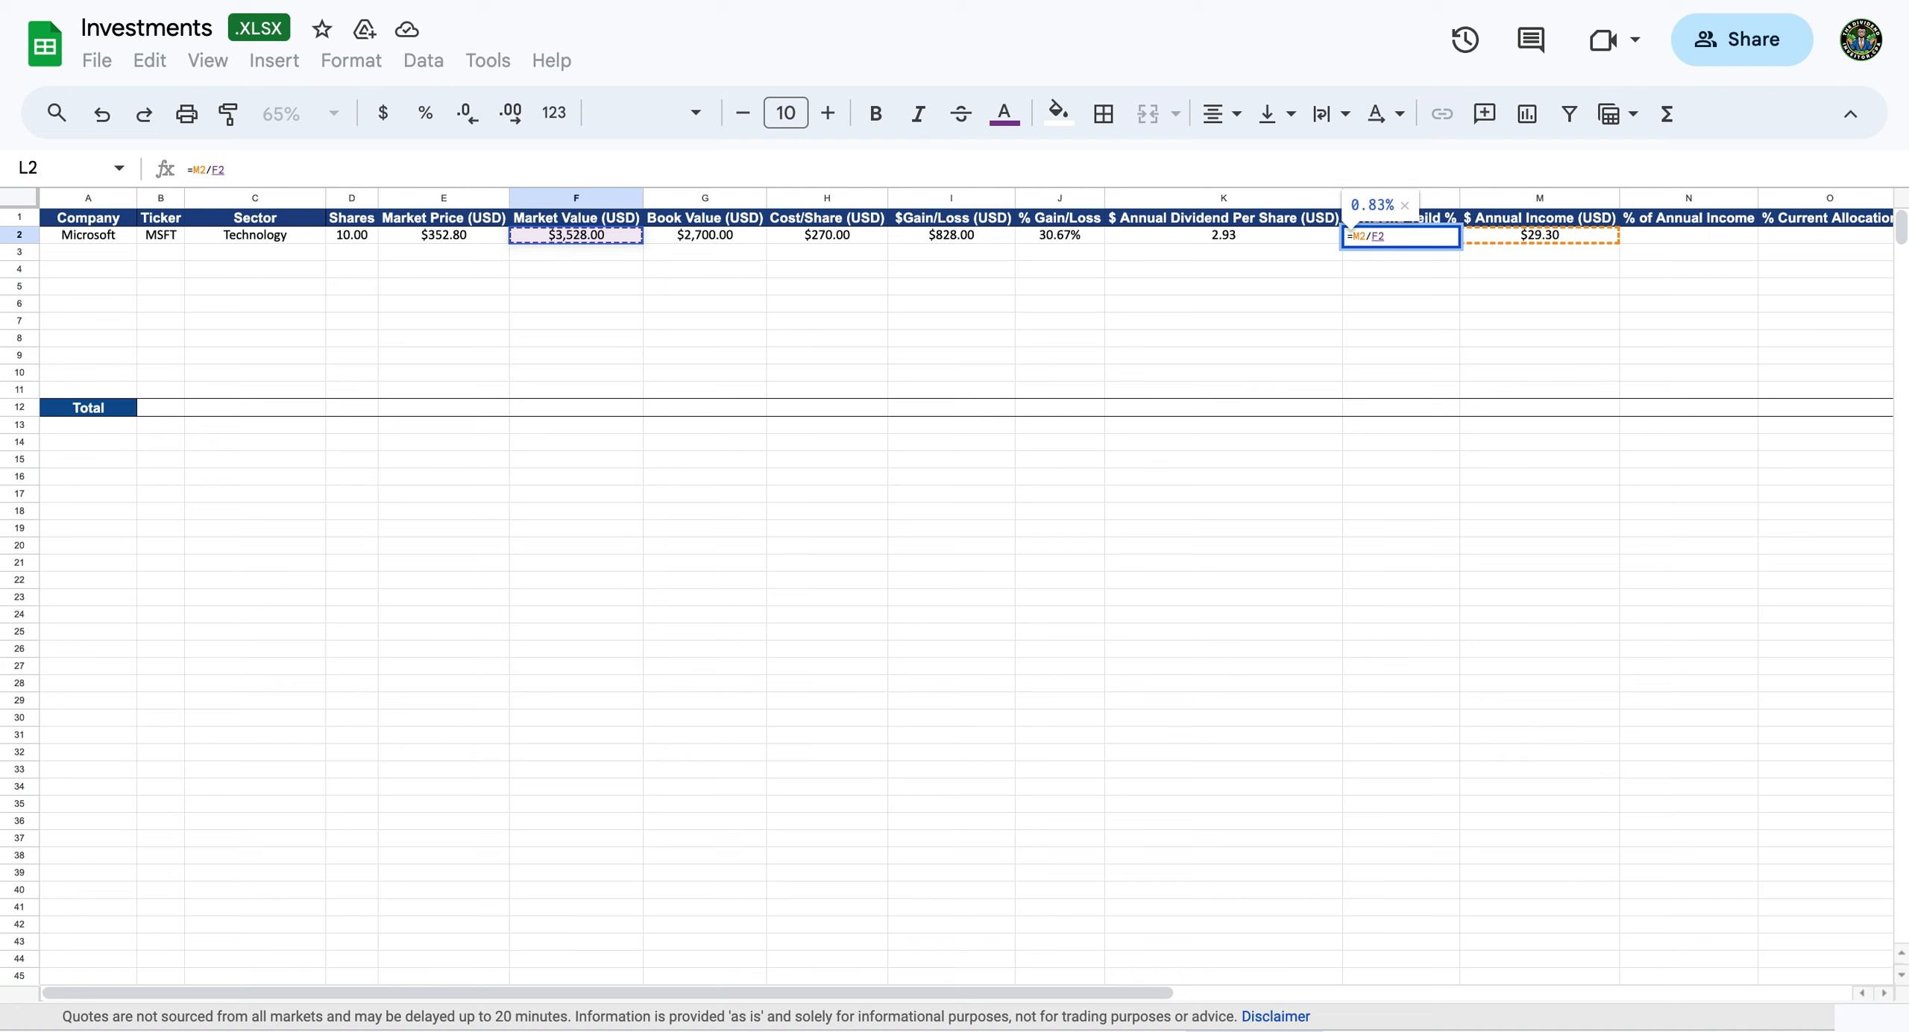
key(Return)
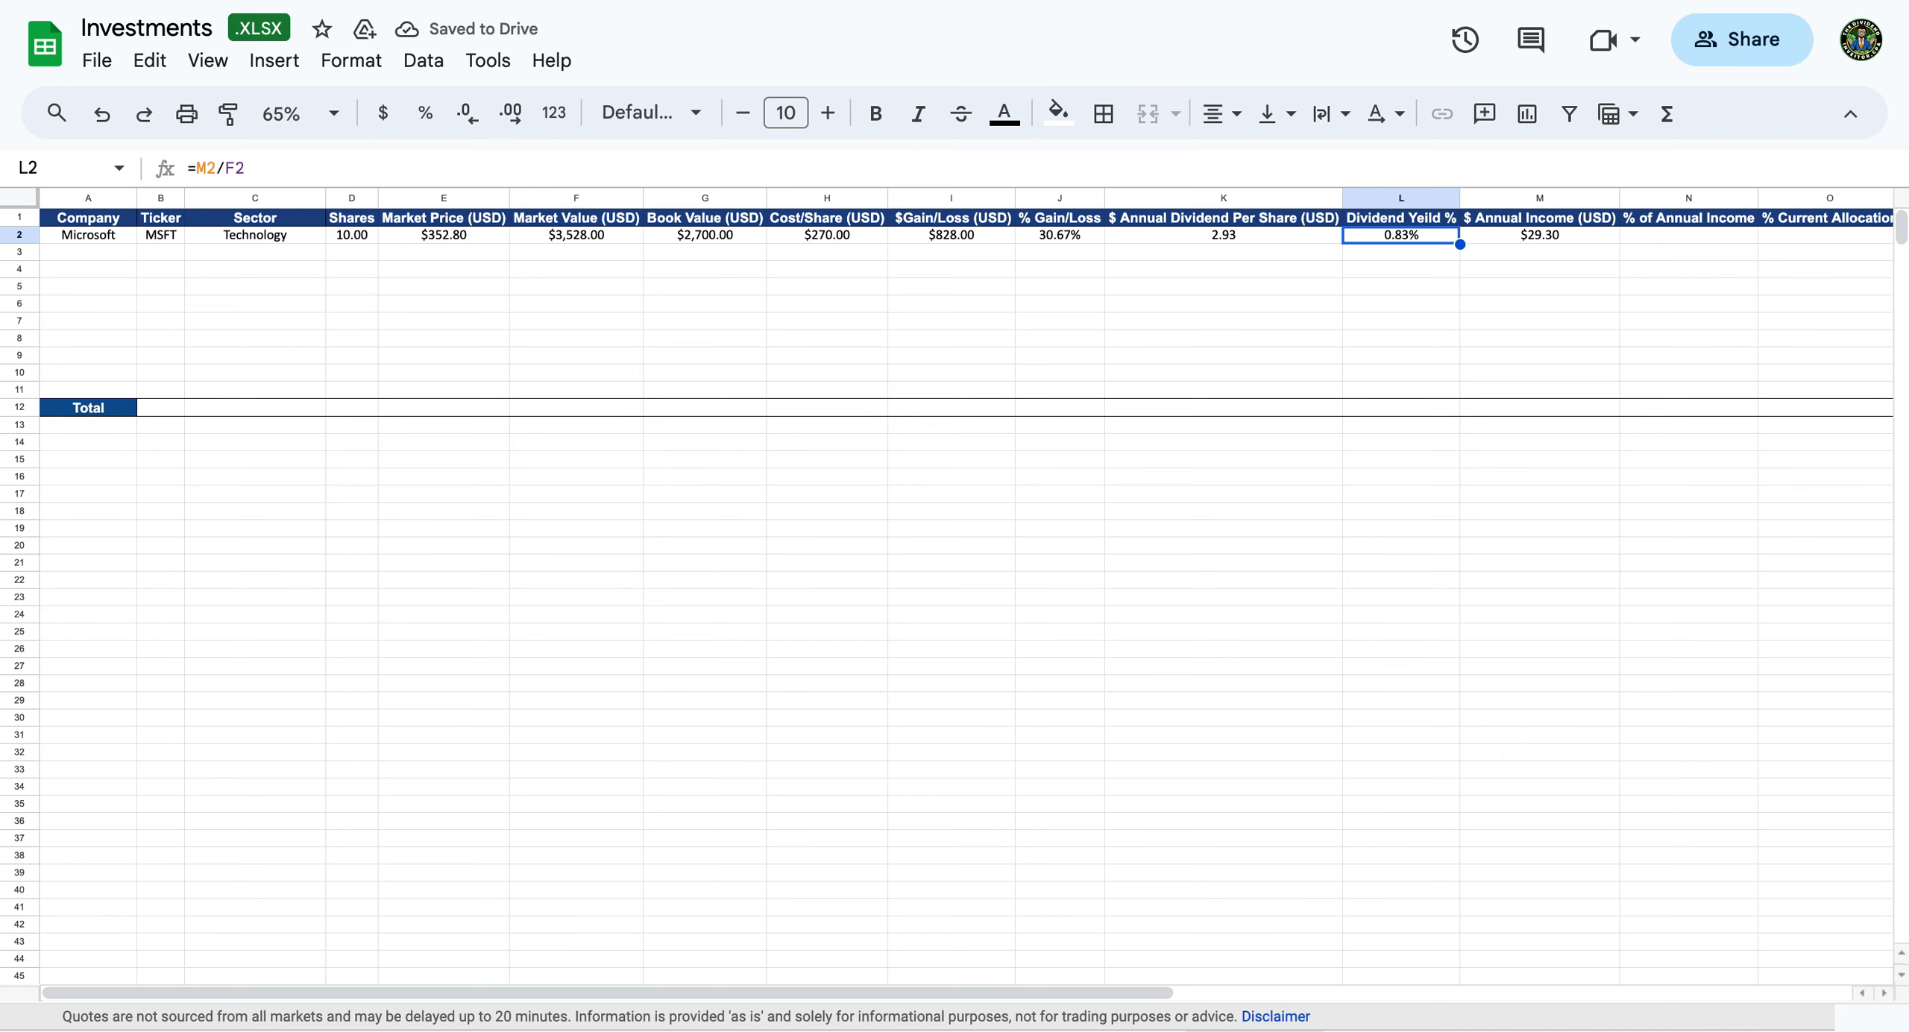
Review Microsoft's filled cells and formulas across row 2, from the ticker through annual income.
key(Right)
key(Left)
key(Left)
key(Left)
key(Left)
key(Left)
key(Left)
key(Left)
key(Left)
key(Left)
key(Left)
key(Left)
key(Right)
key(Right)
key(Right)
key(Right)
key(Right)
key(Right)
key(Right)
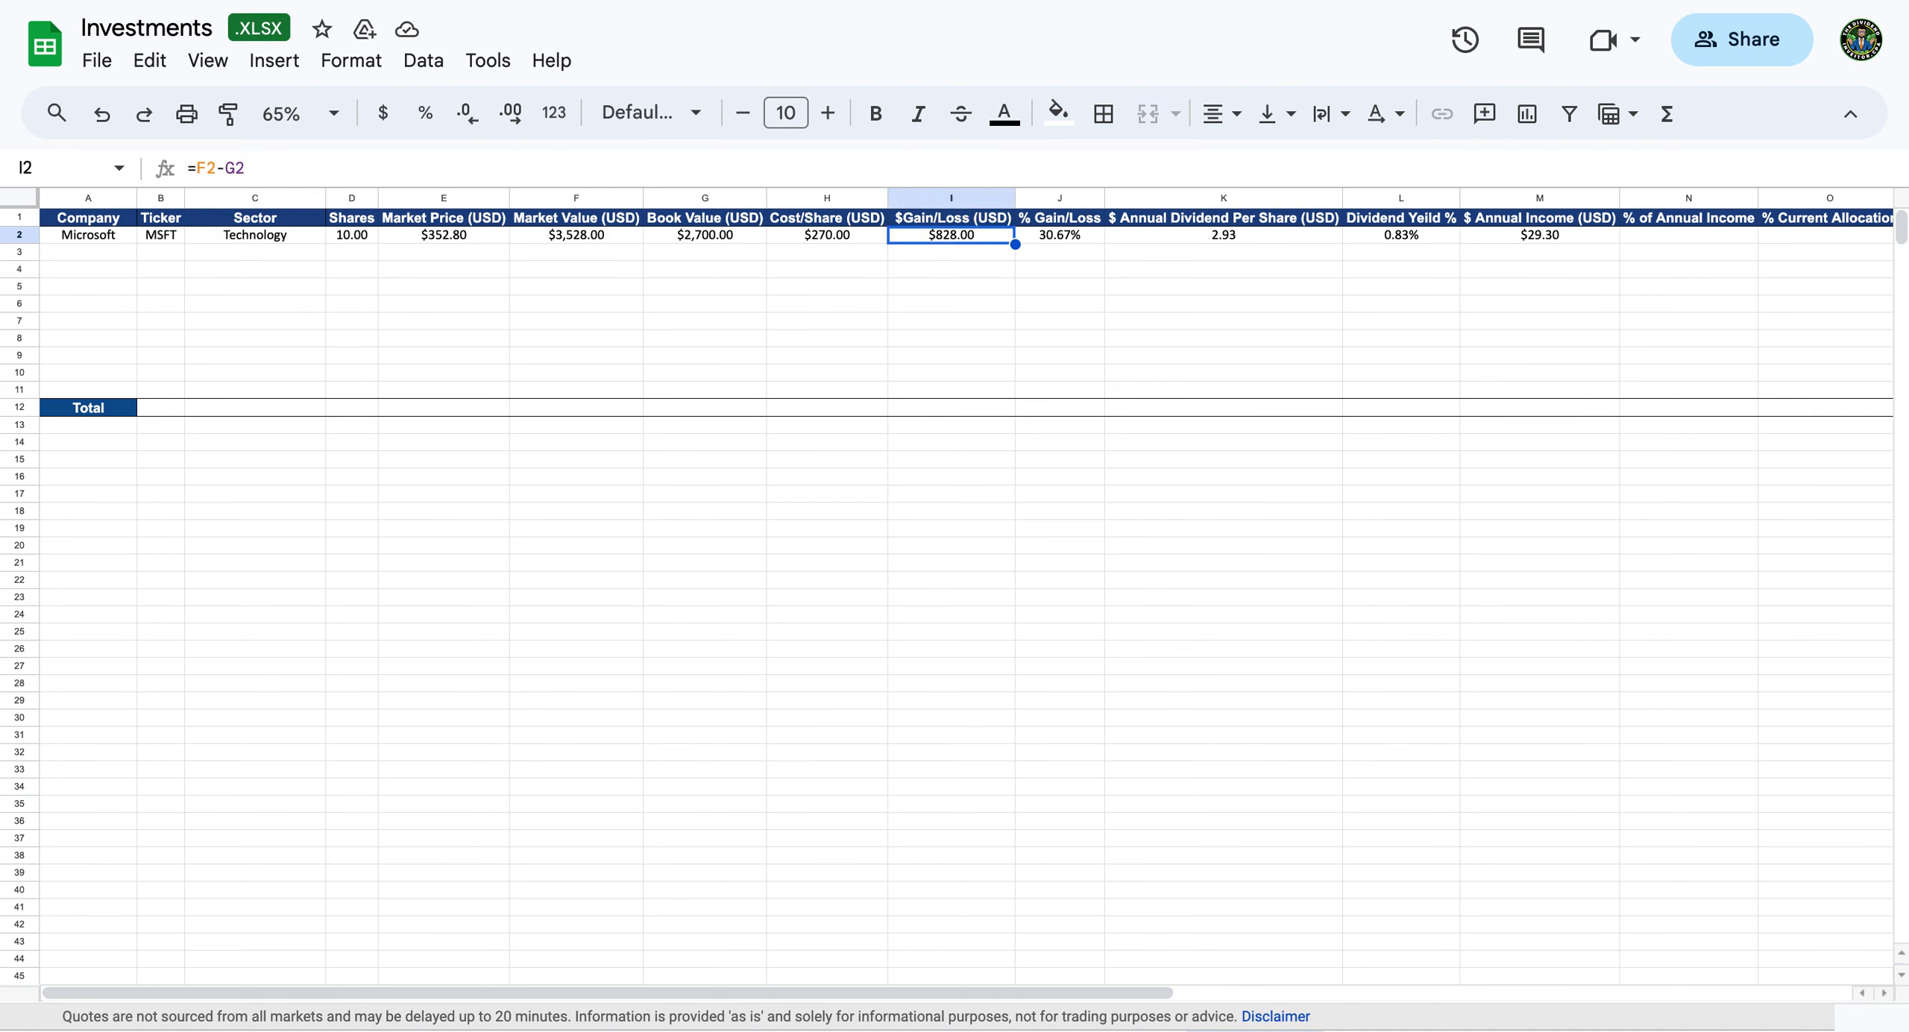
key(Right)
key(Right)
key(Right)
key(Right)
key(Right)
key(Left)
key(Left)
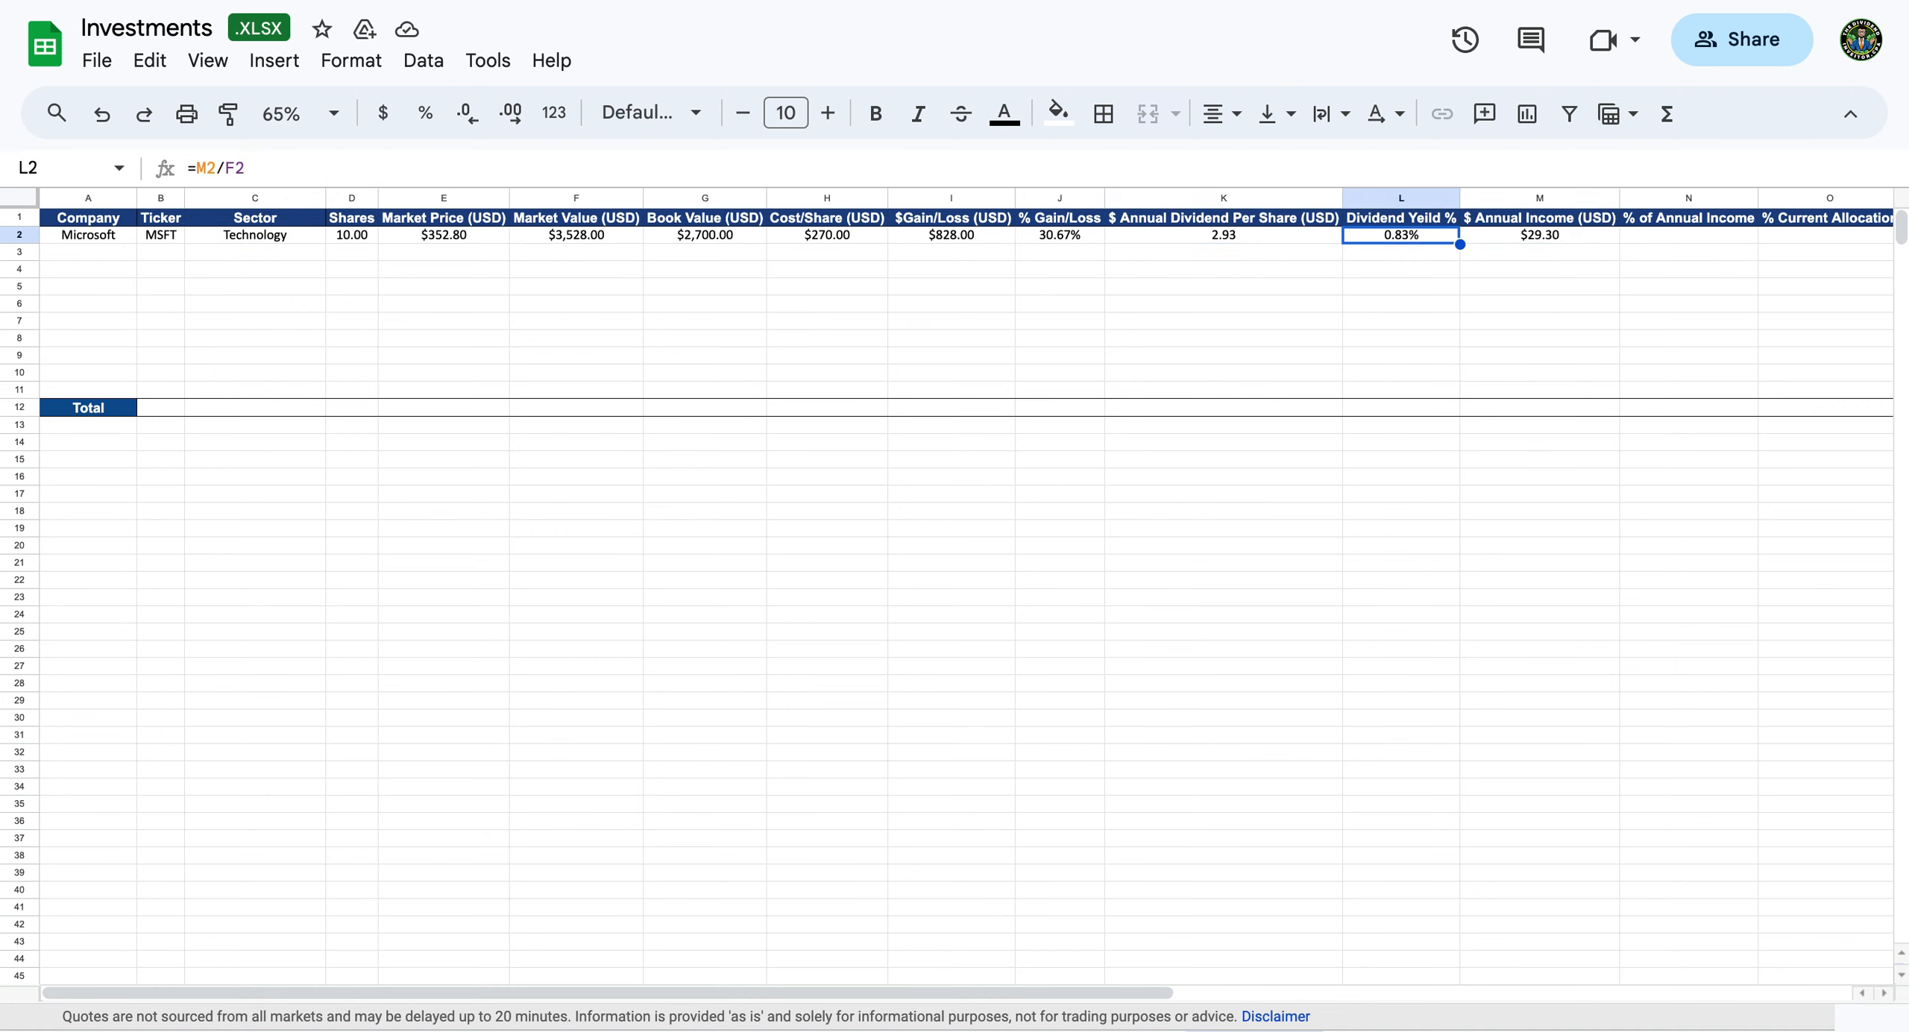
Examine the % of Annual Income, % Current Allocation and % Desired Allocation columns in Microsoft's row.
key(Right)
key(Right)
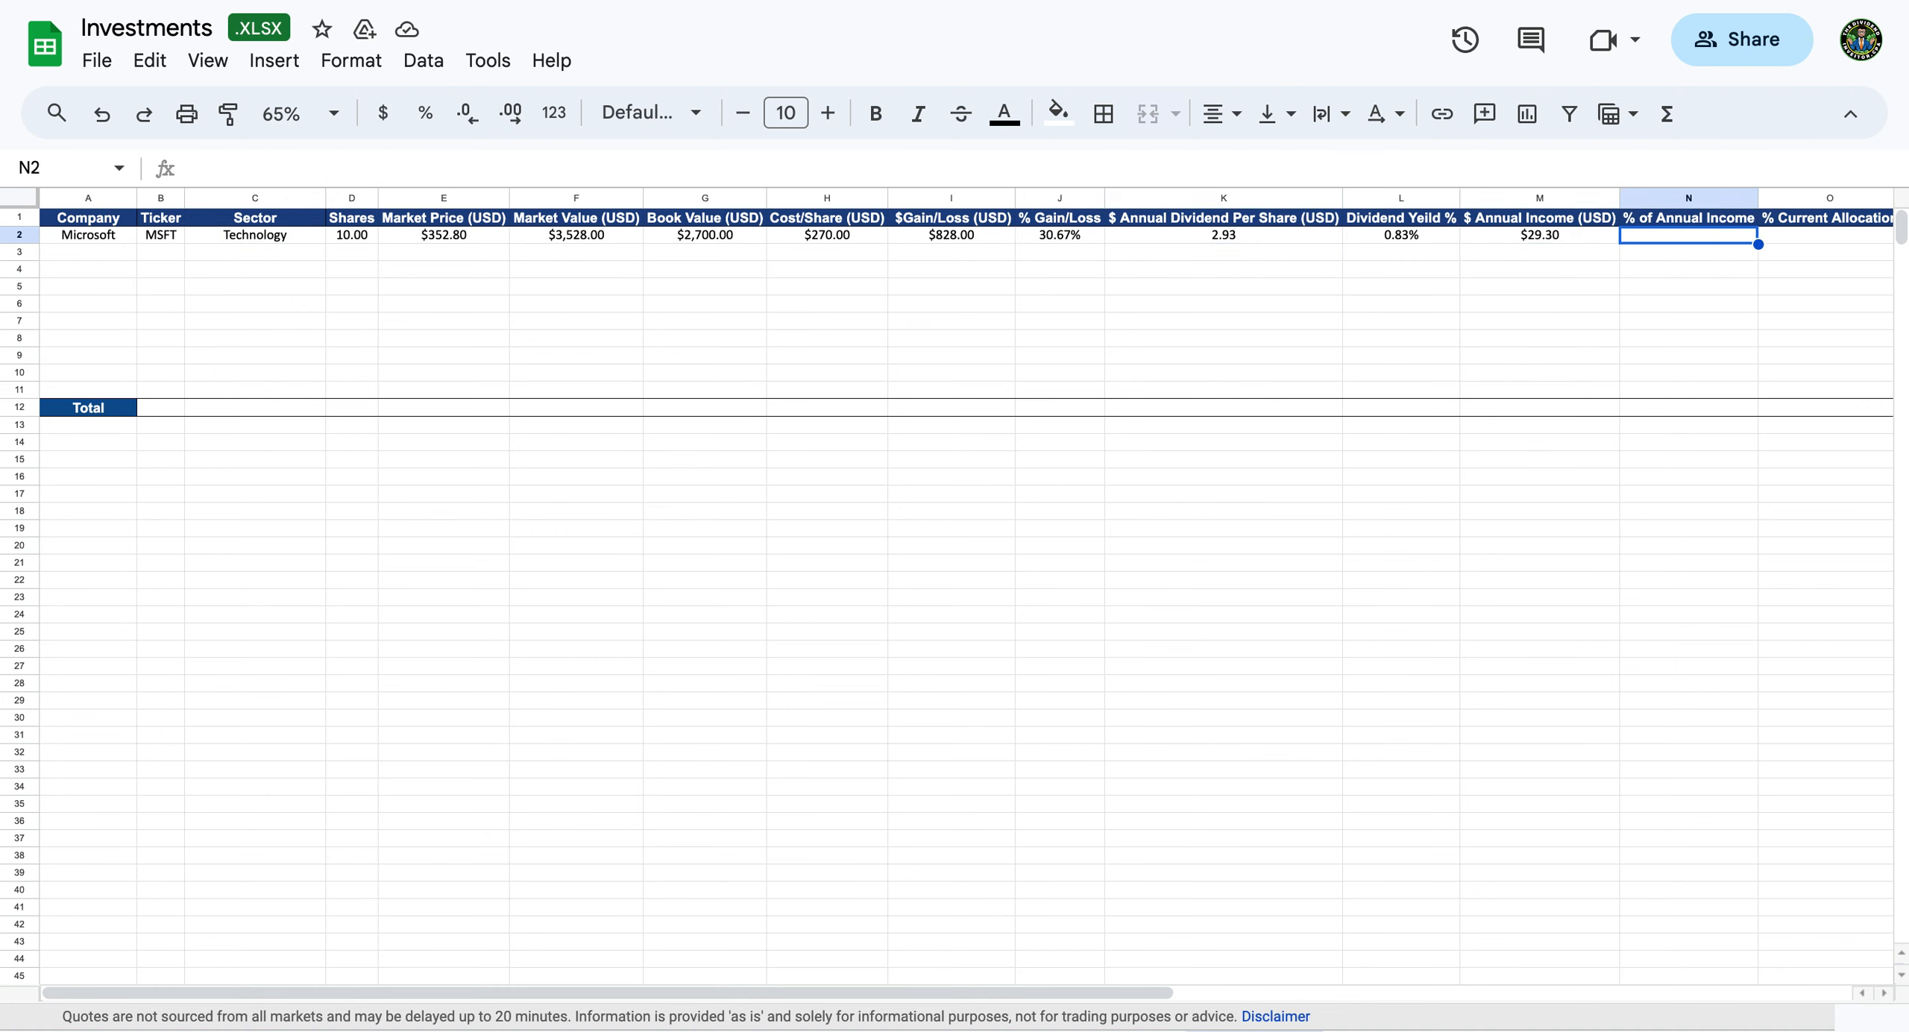
key(Right)
key(Right)
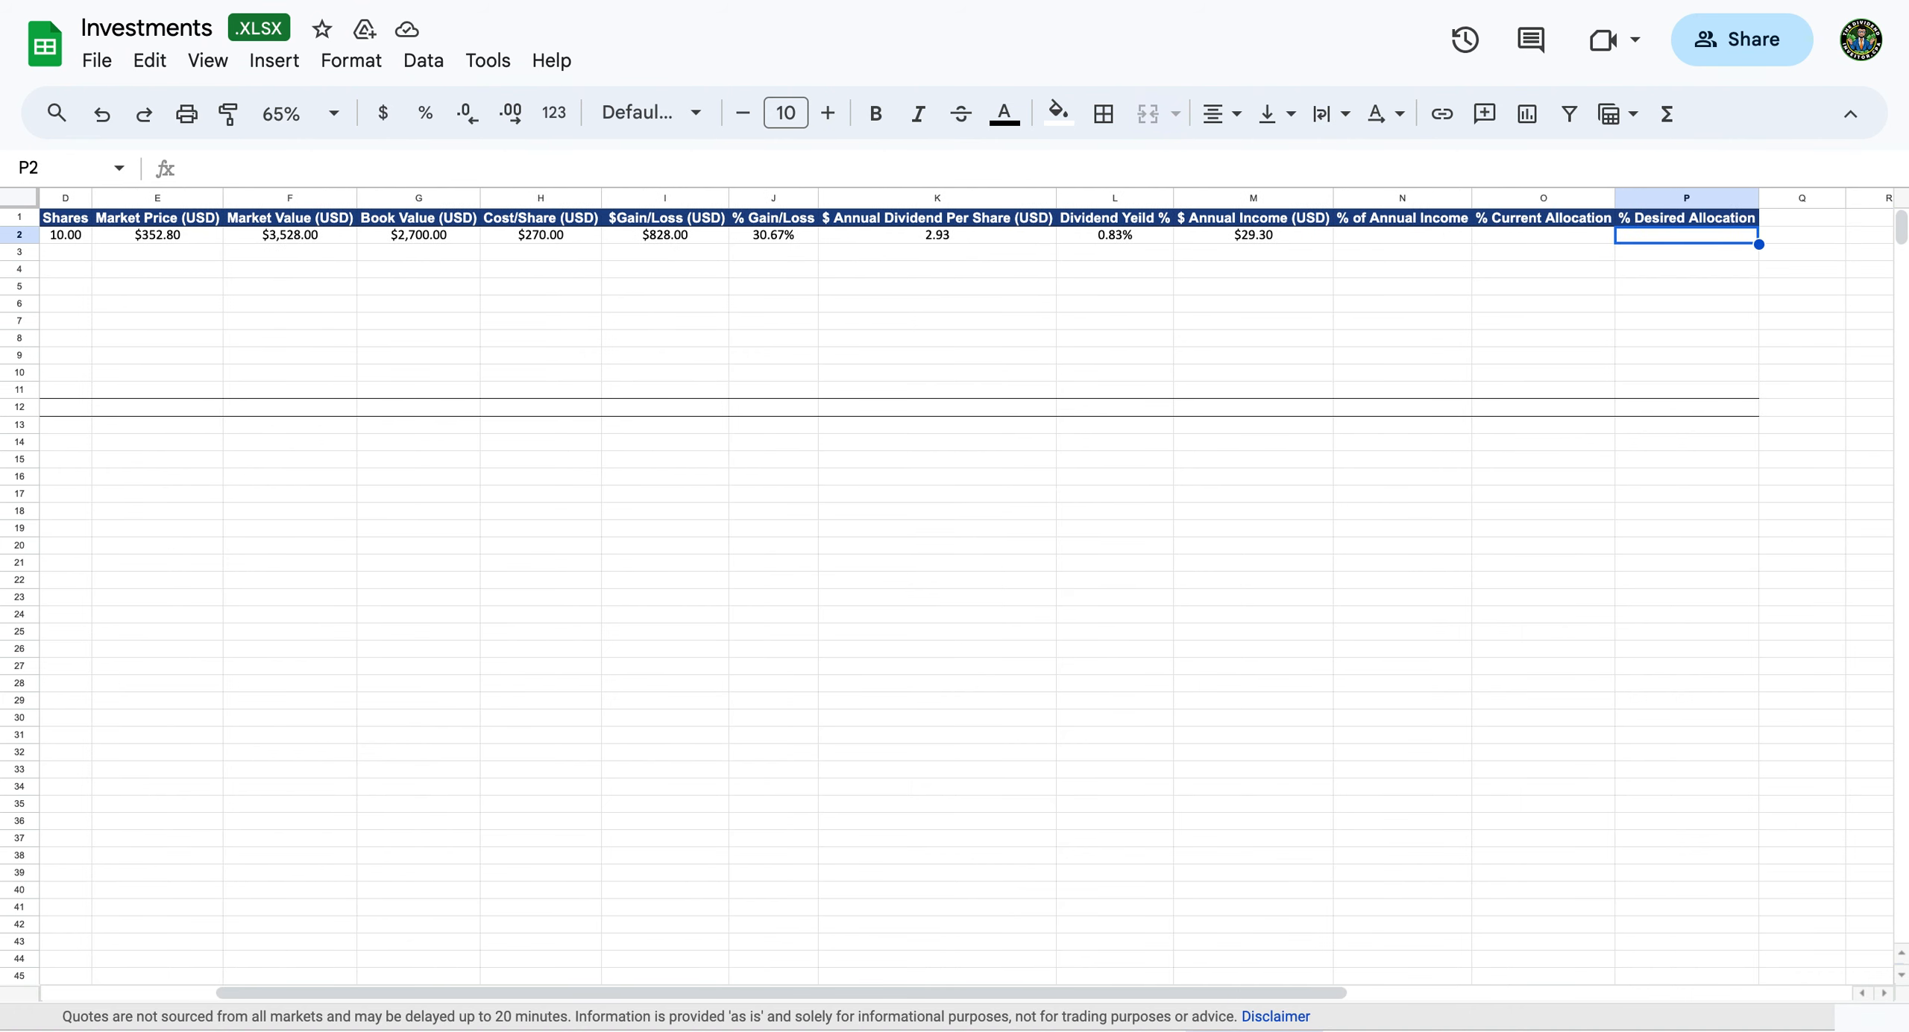
key(Left)
key(Left)
key(Right)
key(Right)
key(Left)
key(Left)
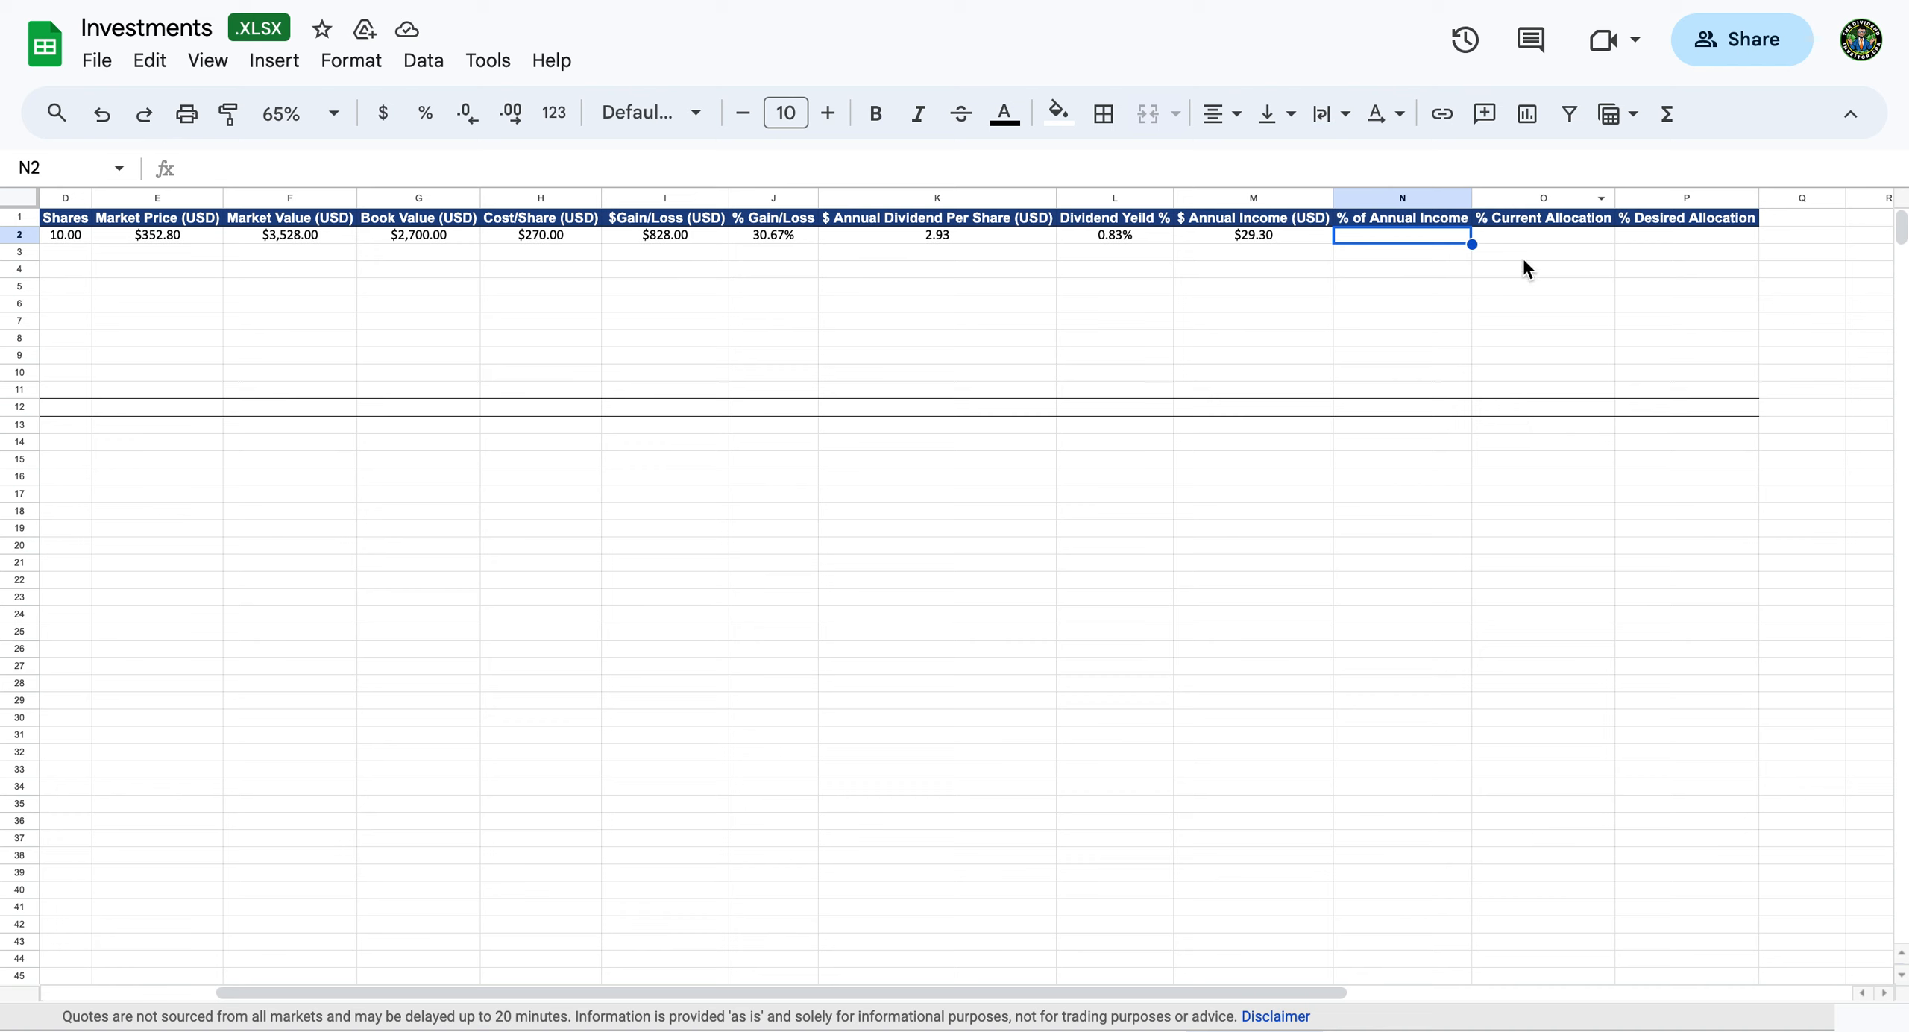
Set Microsoft's % Desired Allocation in P2 to 10%.
click(1657, 237)
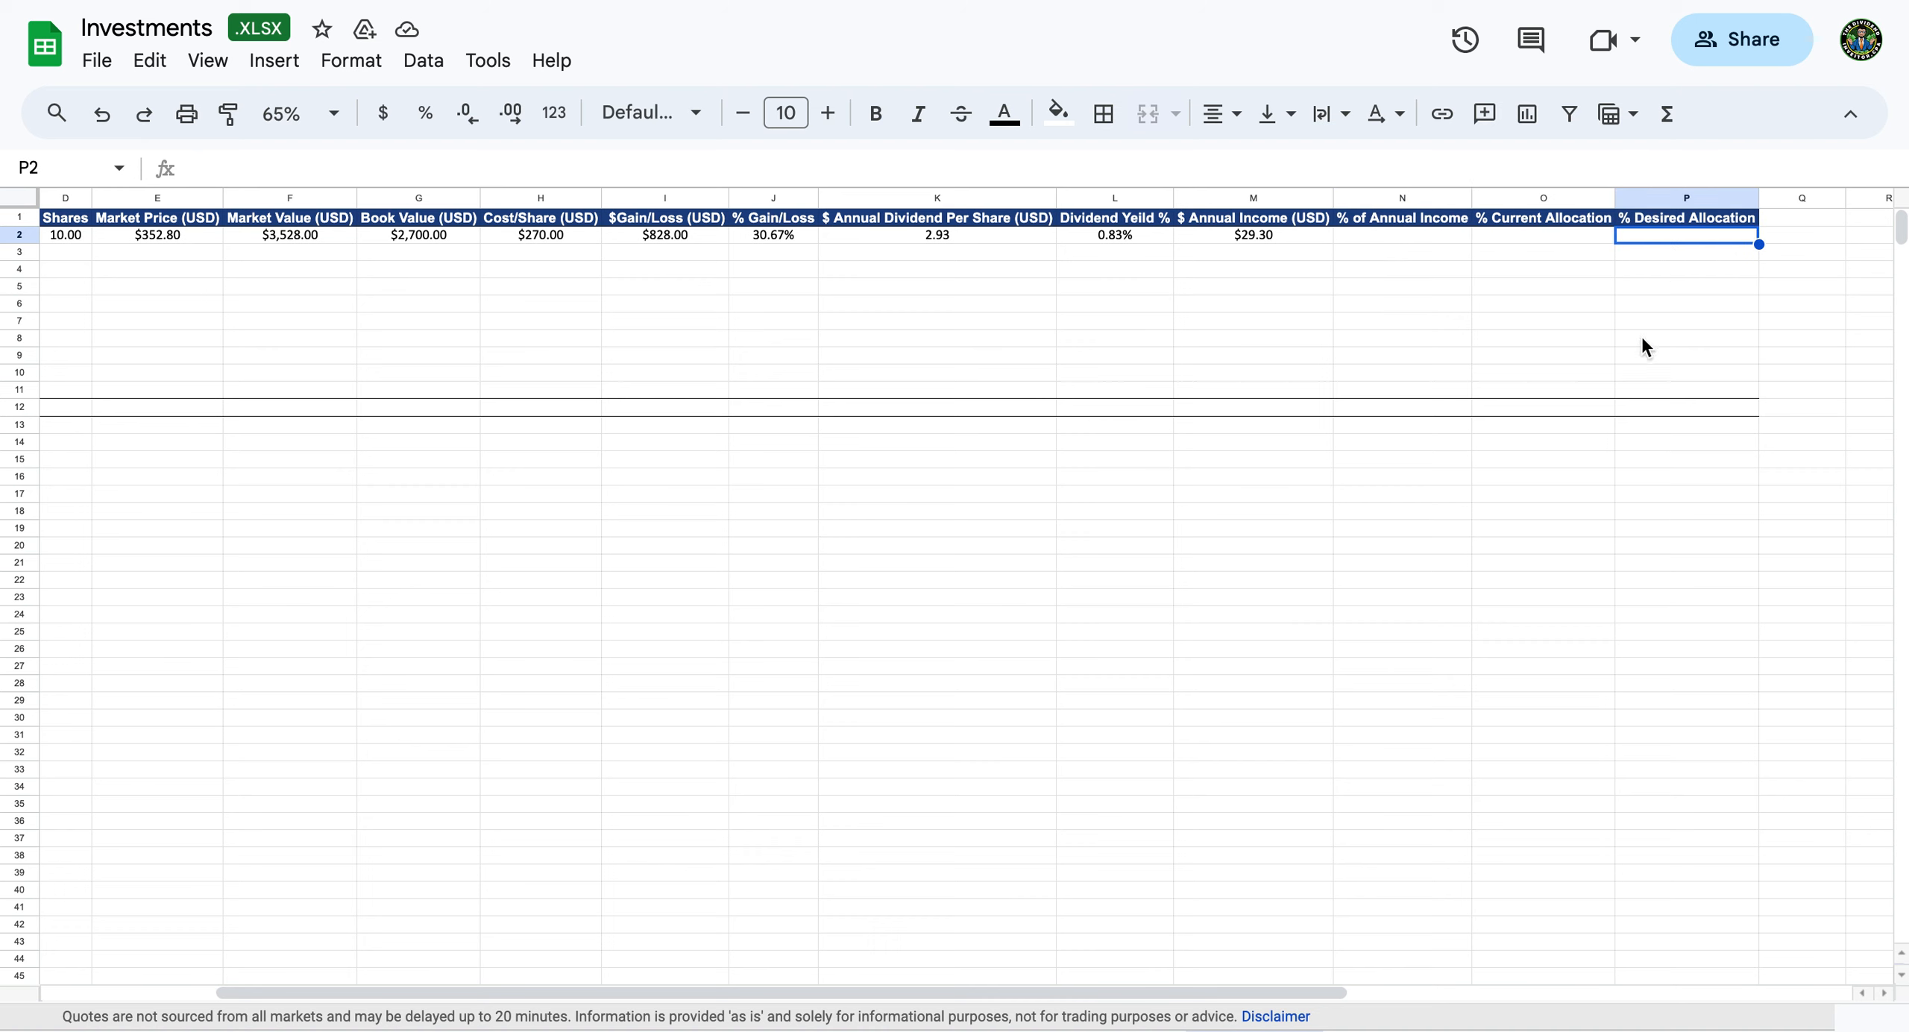
text(10)
key(Return)
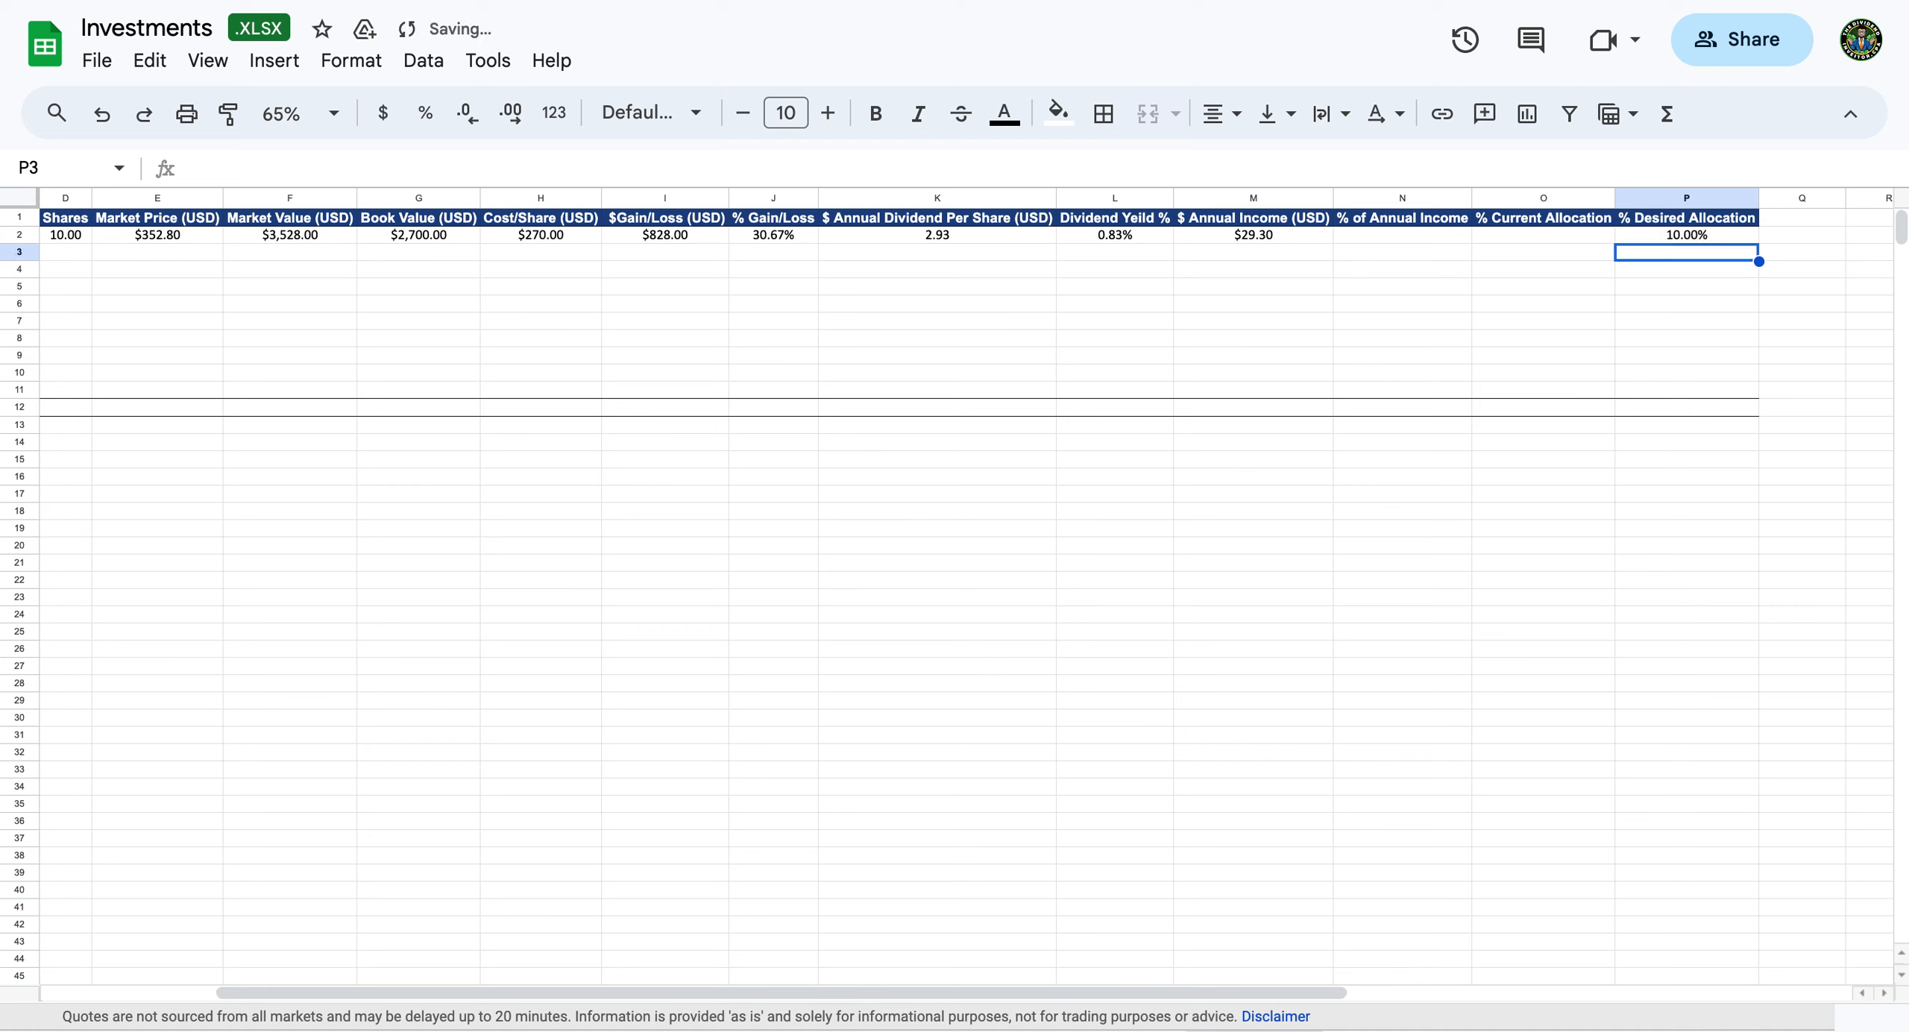
Go back over Microsoft's whole row 2, from the desired allocation to the company name.
key(Up)
key(Left)
key(Left)
key(Left)
key(Left)
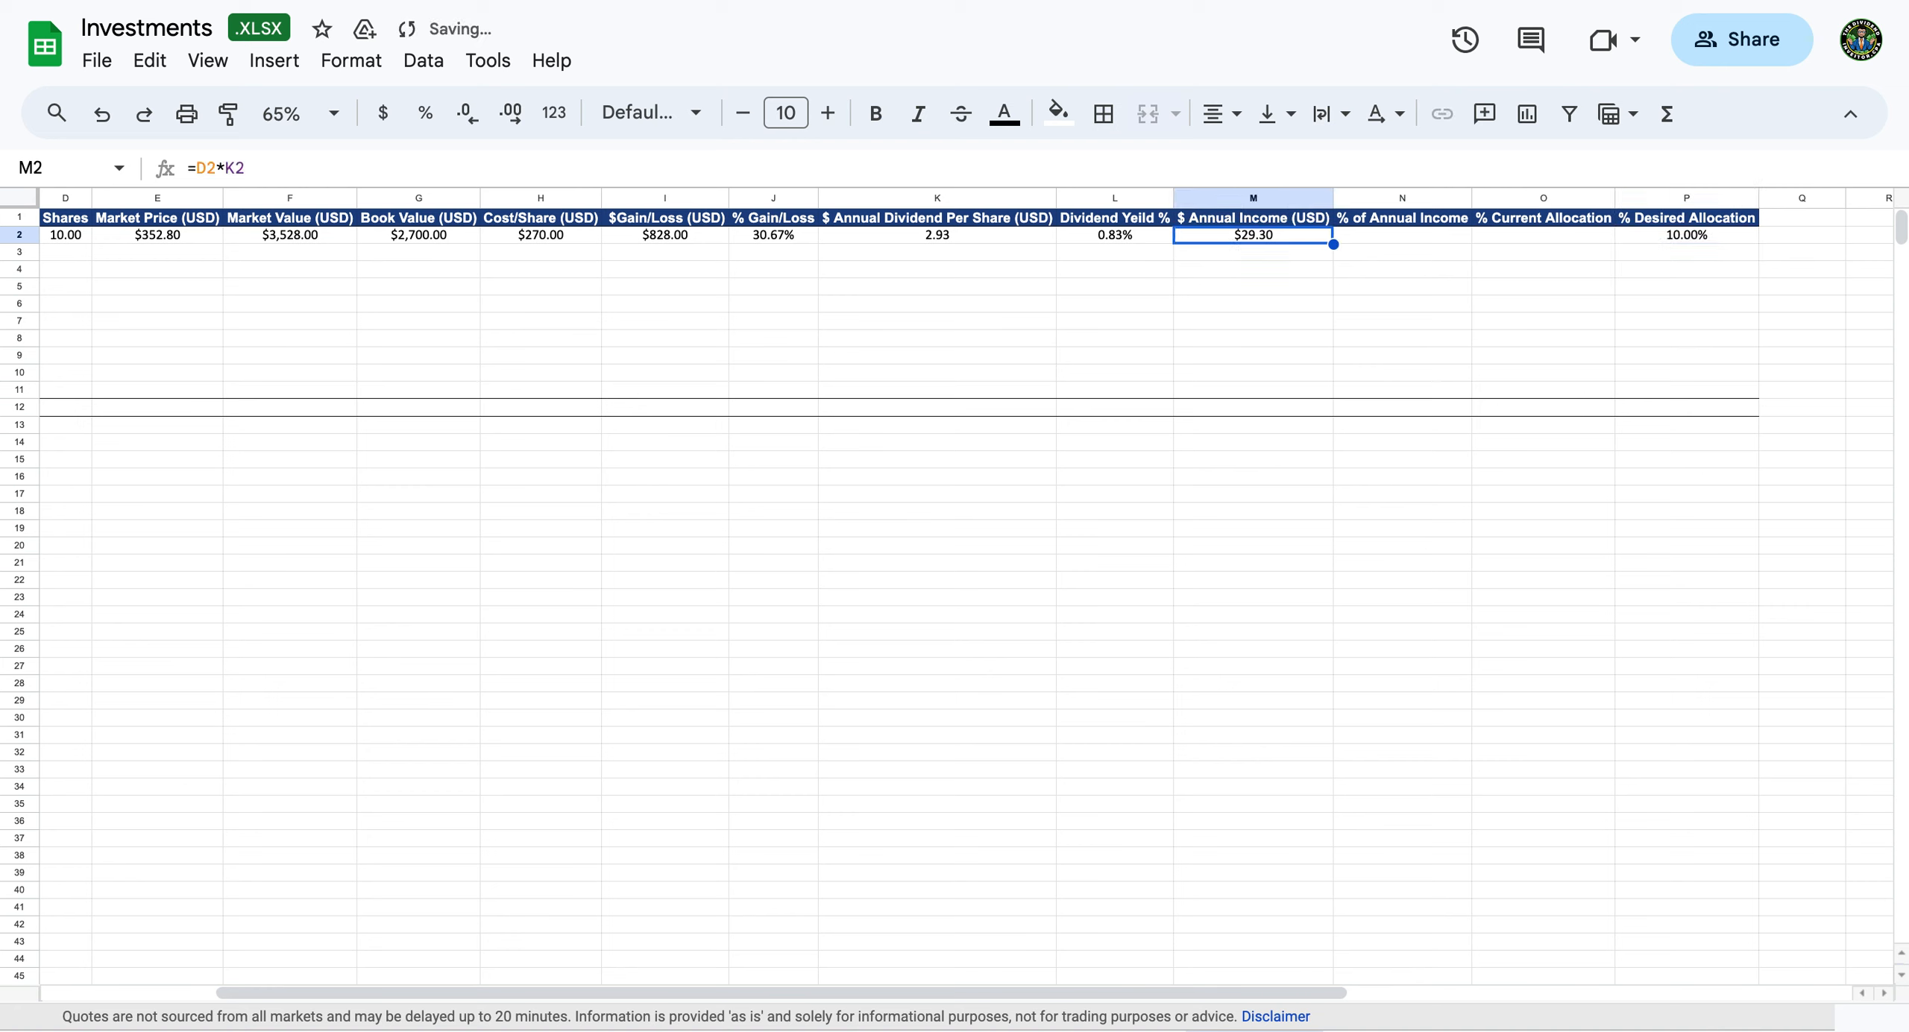
key(Right)
key(Right)
key(Right)
key(Right)
key(Left)
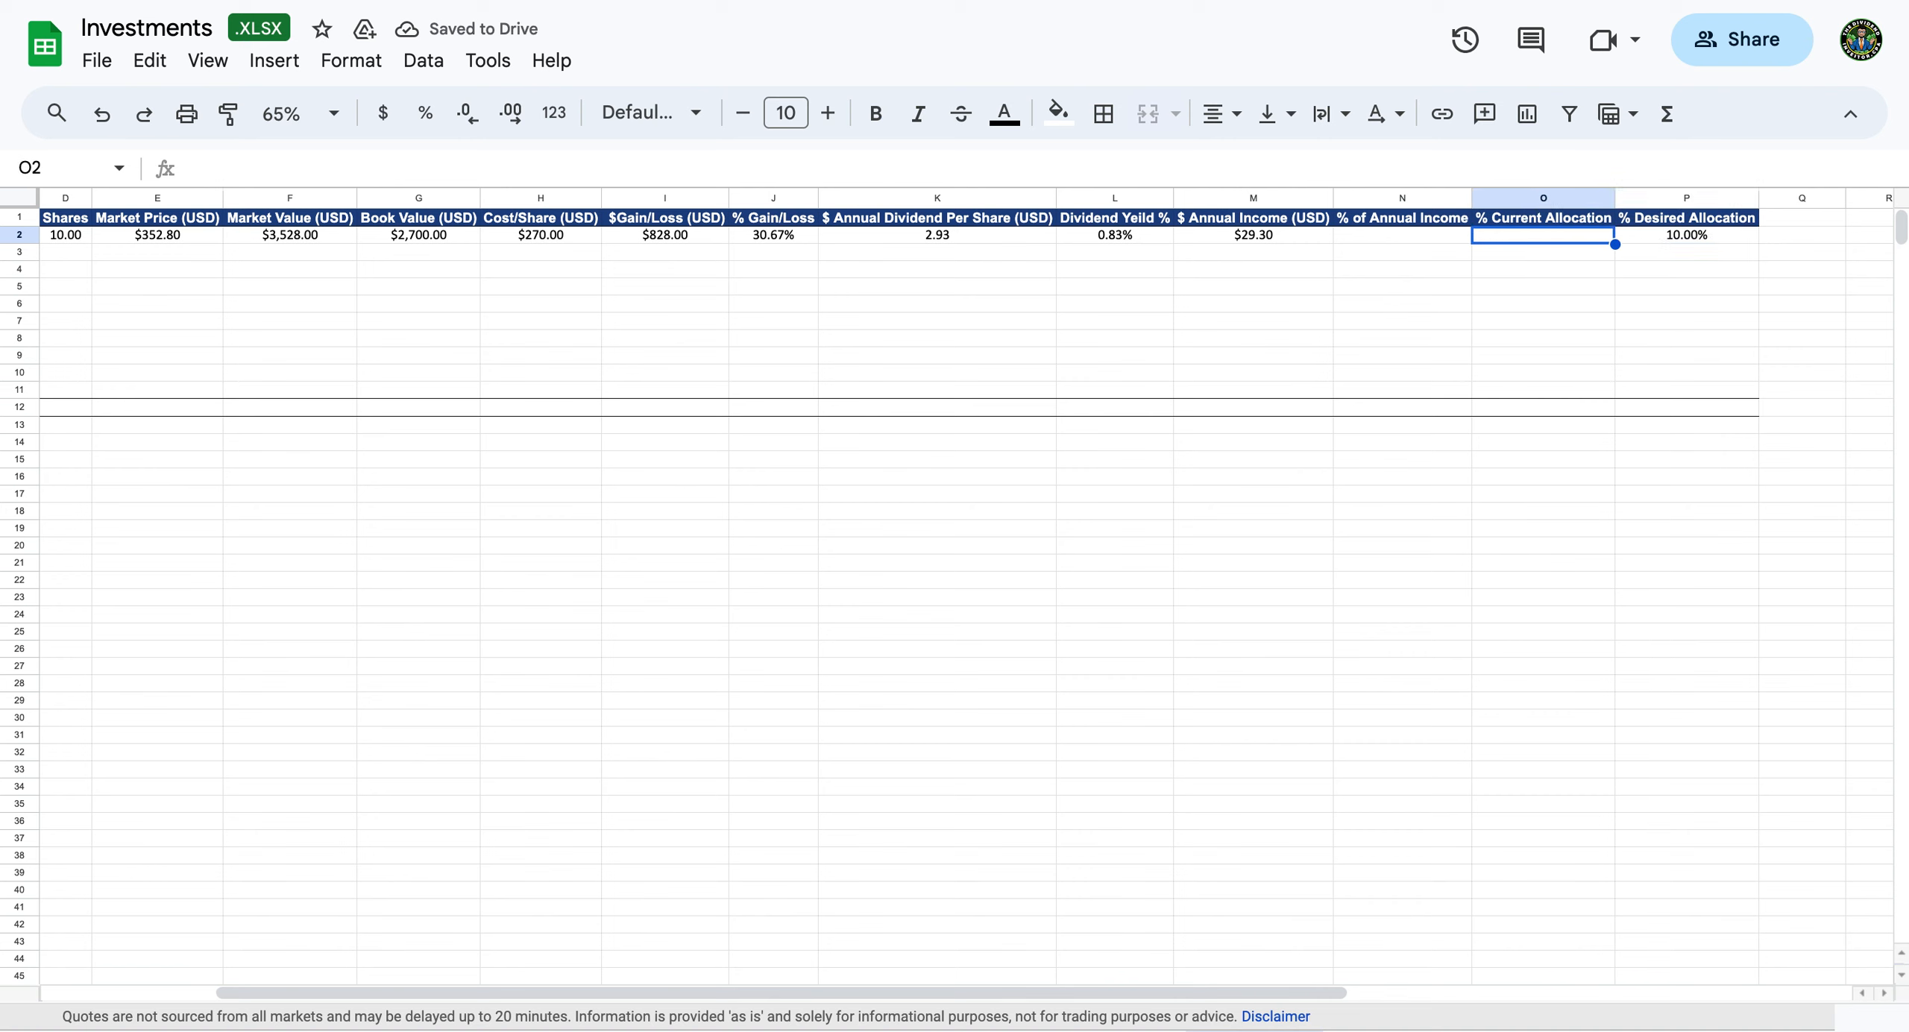
key(Right)
key(Left)
key(Left)
key(Left)
key(Left)
key(Left)
key(Left)
key(Left)
key(Left)
key(Left)
key(Left)
key(Left)
key(Left)
key(Left)
key(Left)
key(Left)
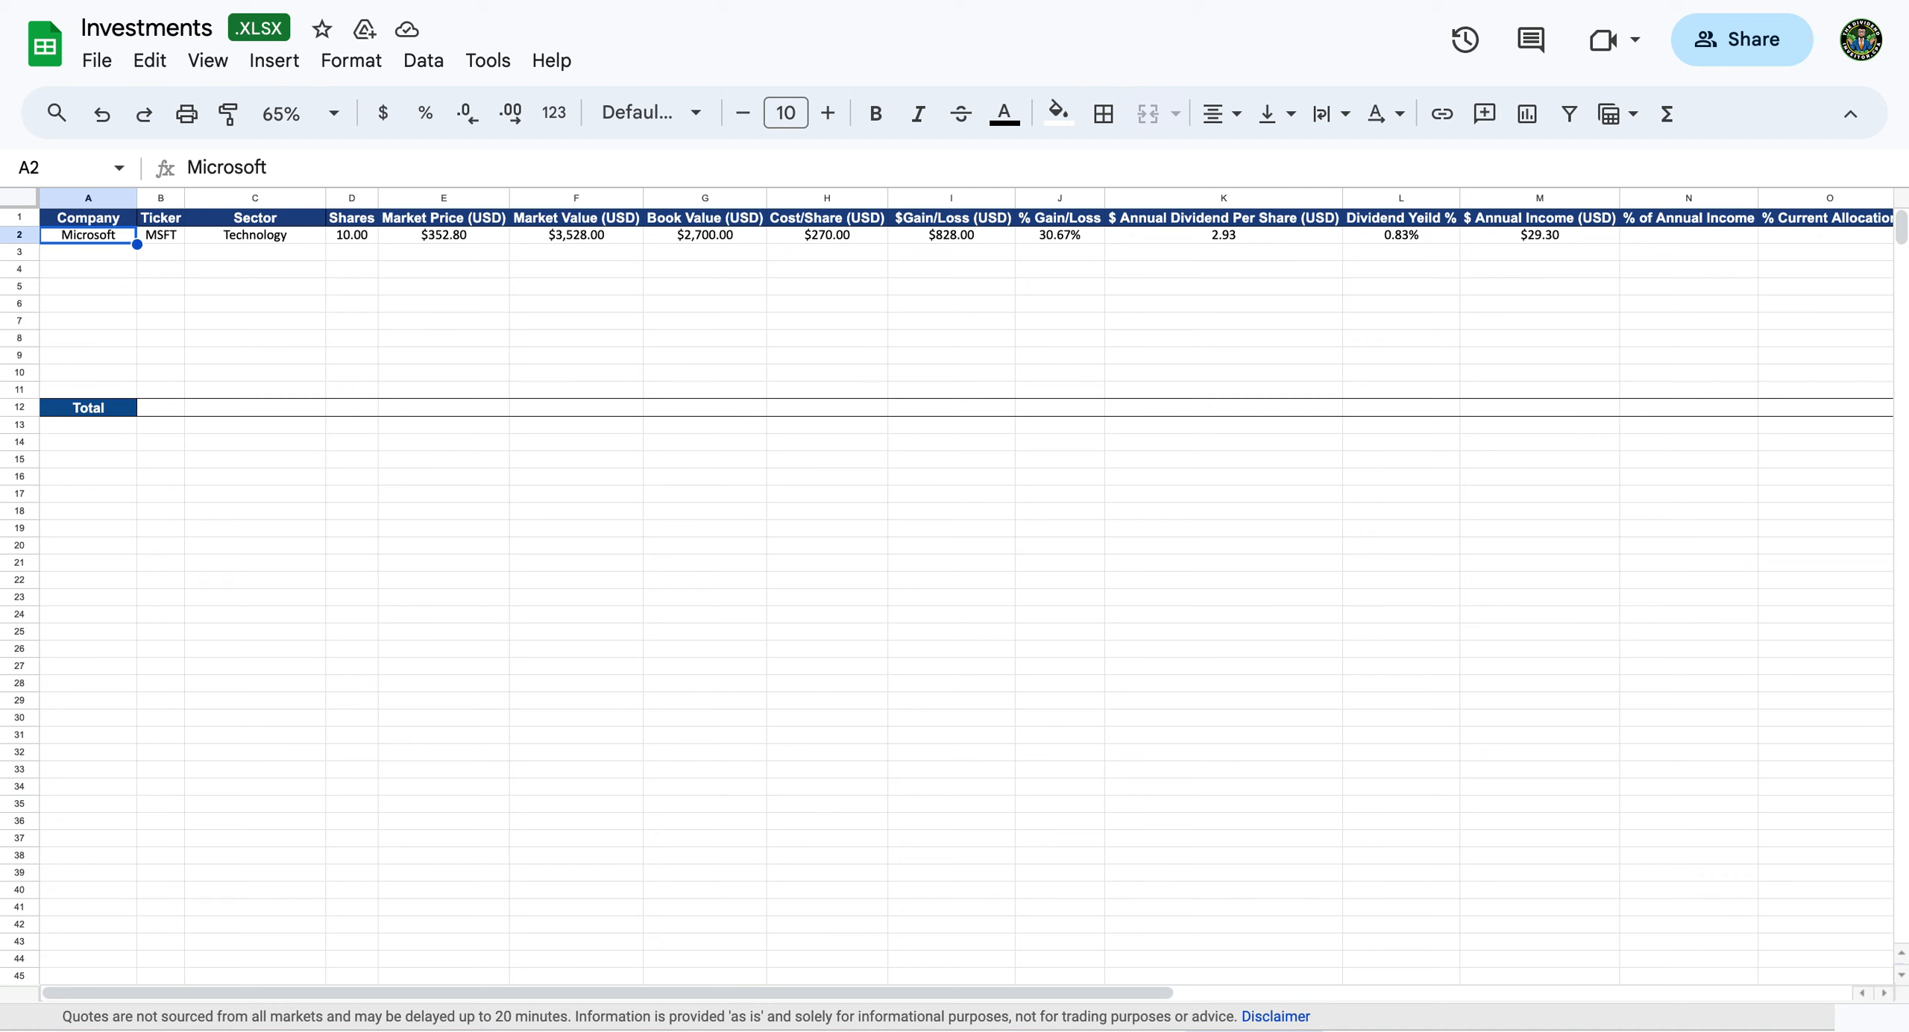
Copy Microsoft's entire row 2 and paste it into row 3 starting at A3.
click(33, 235)
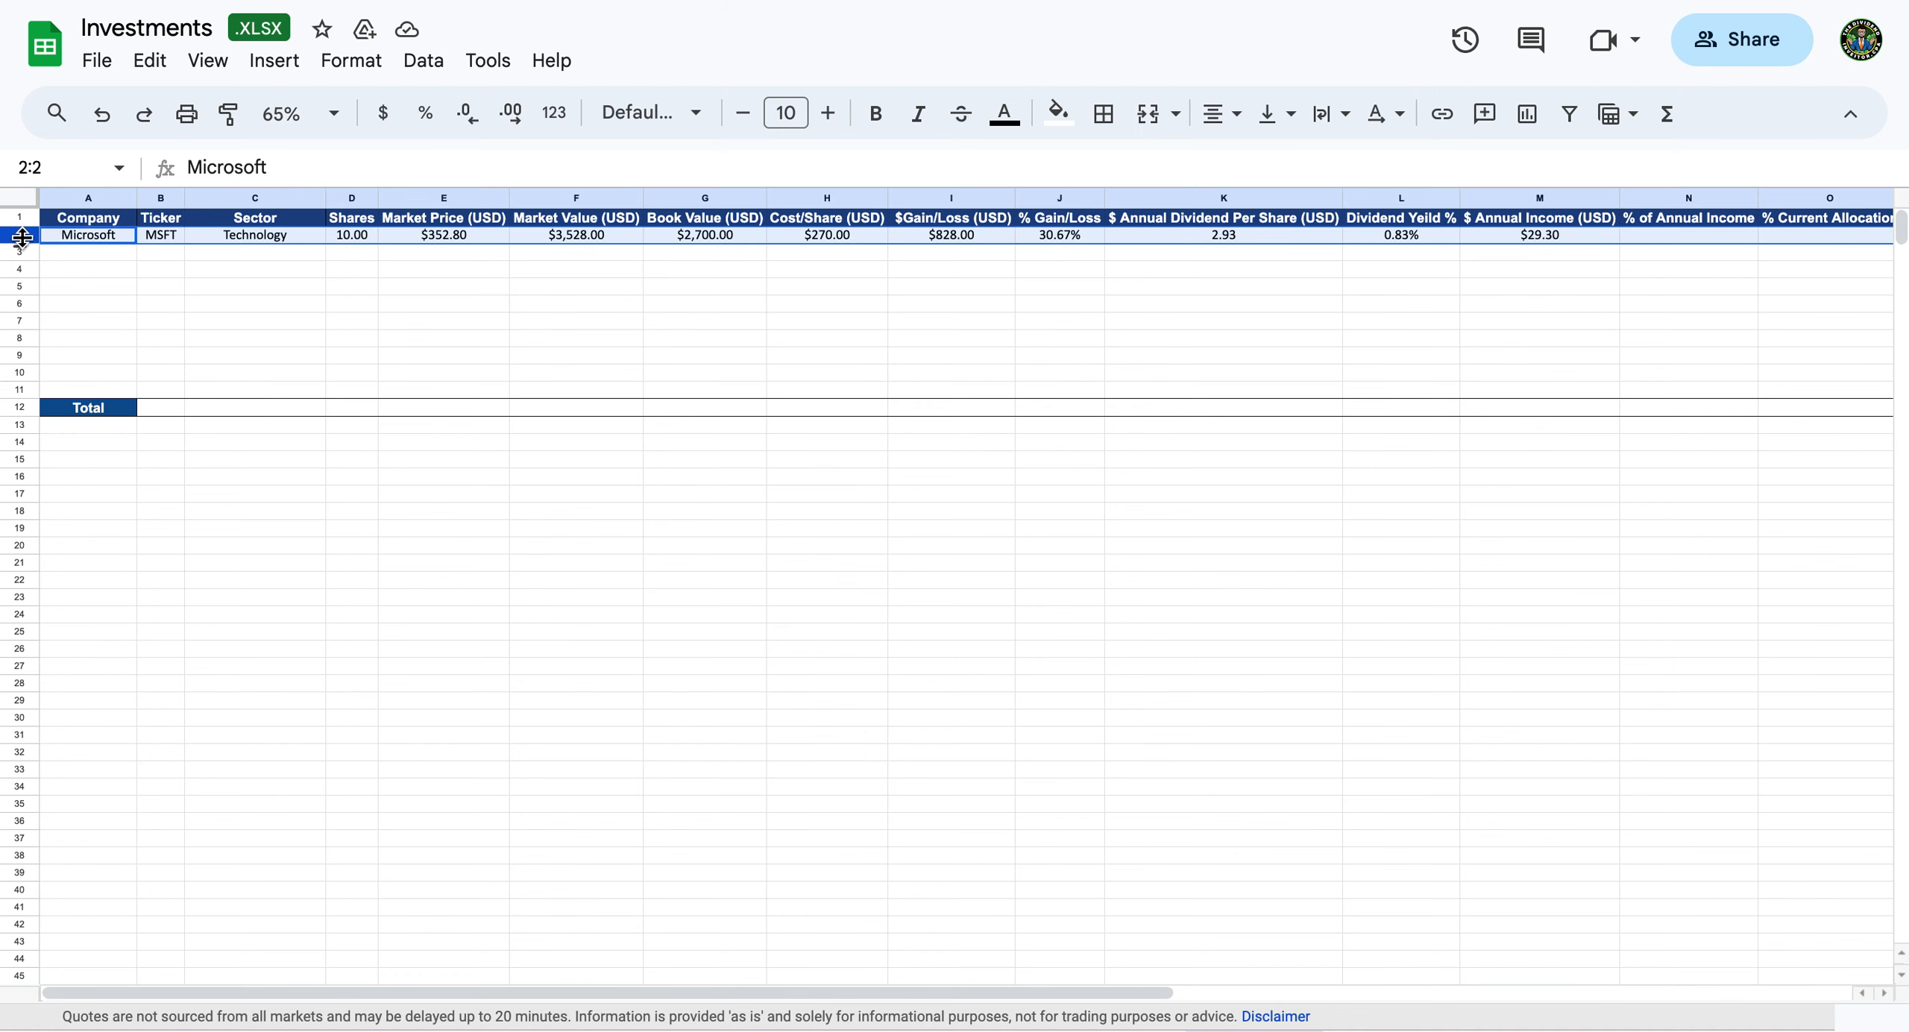
right_click(22, 237)
click(89, 308)
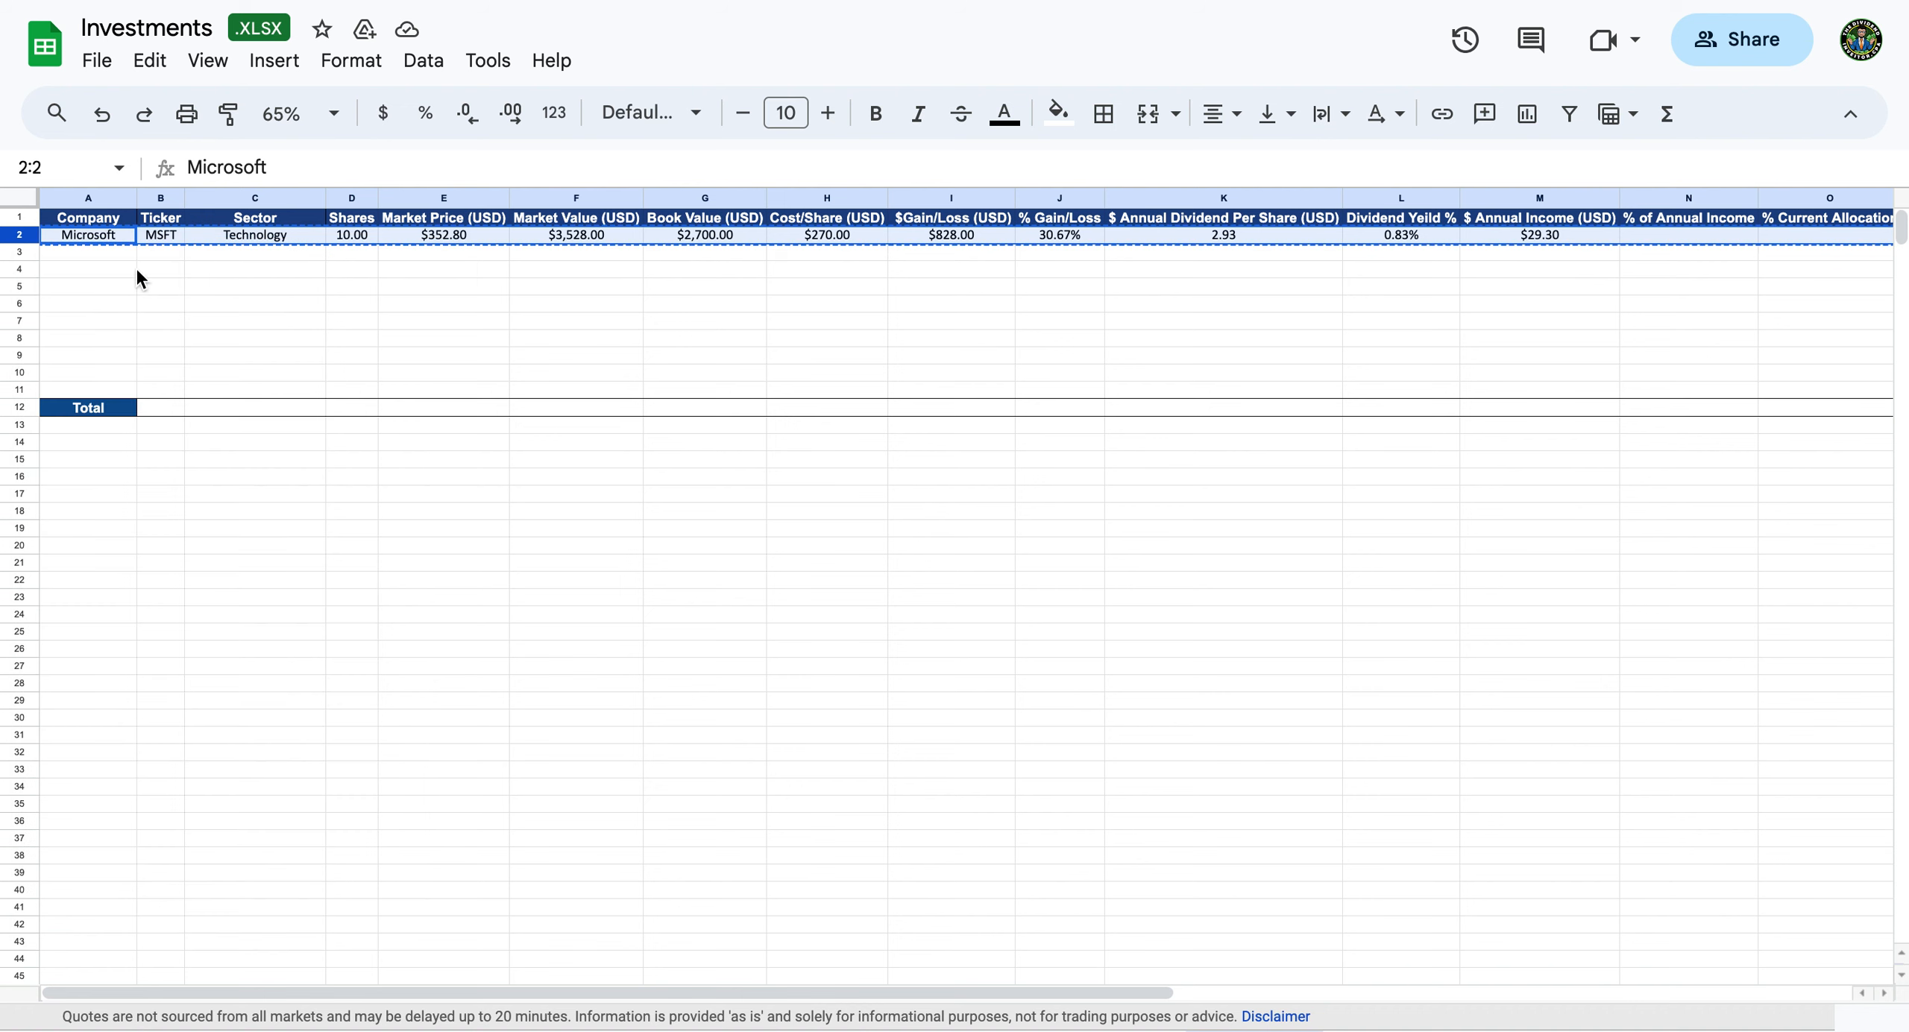
click(82, 257)
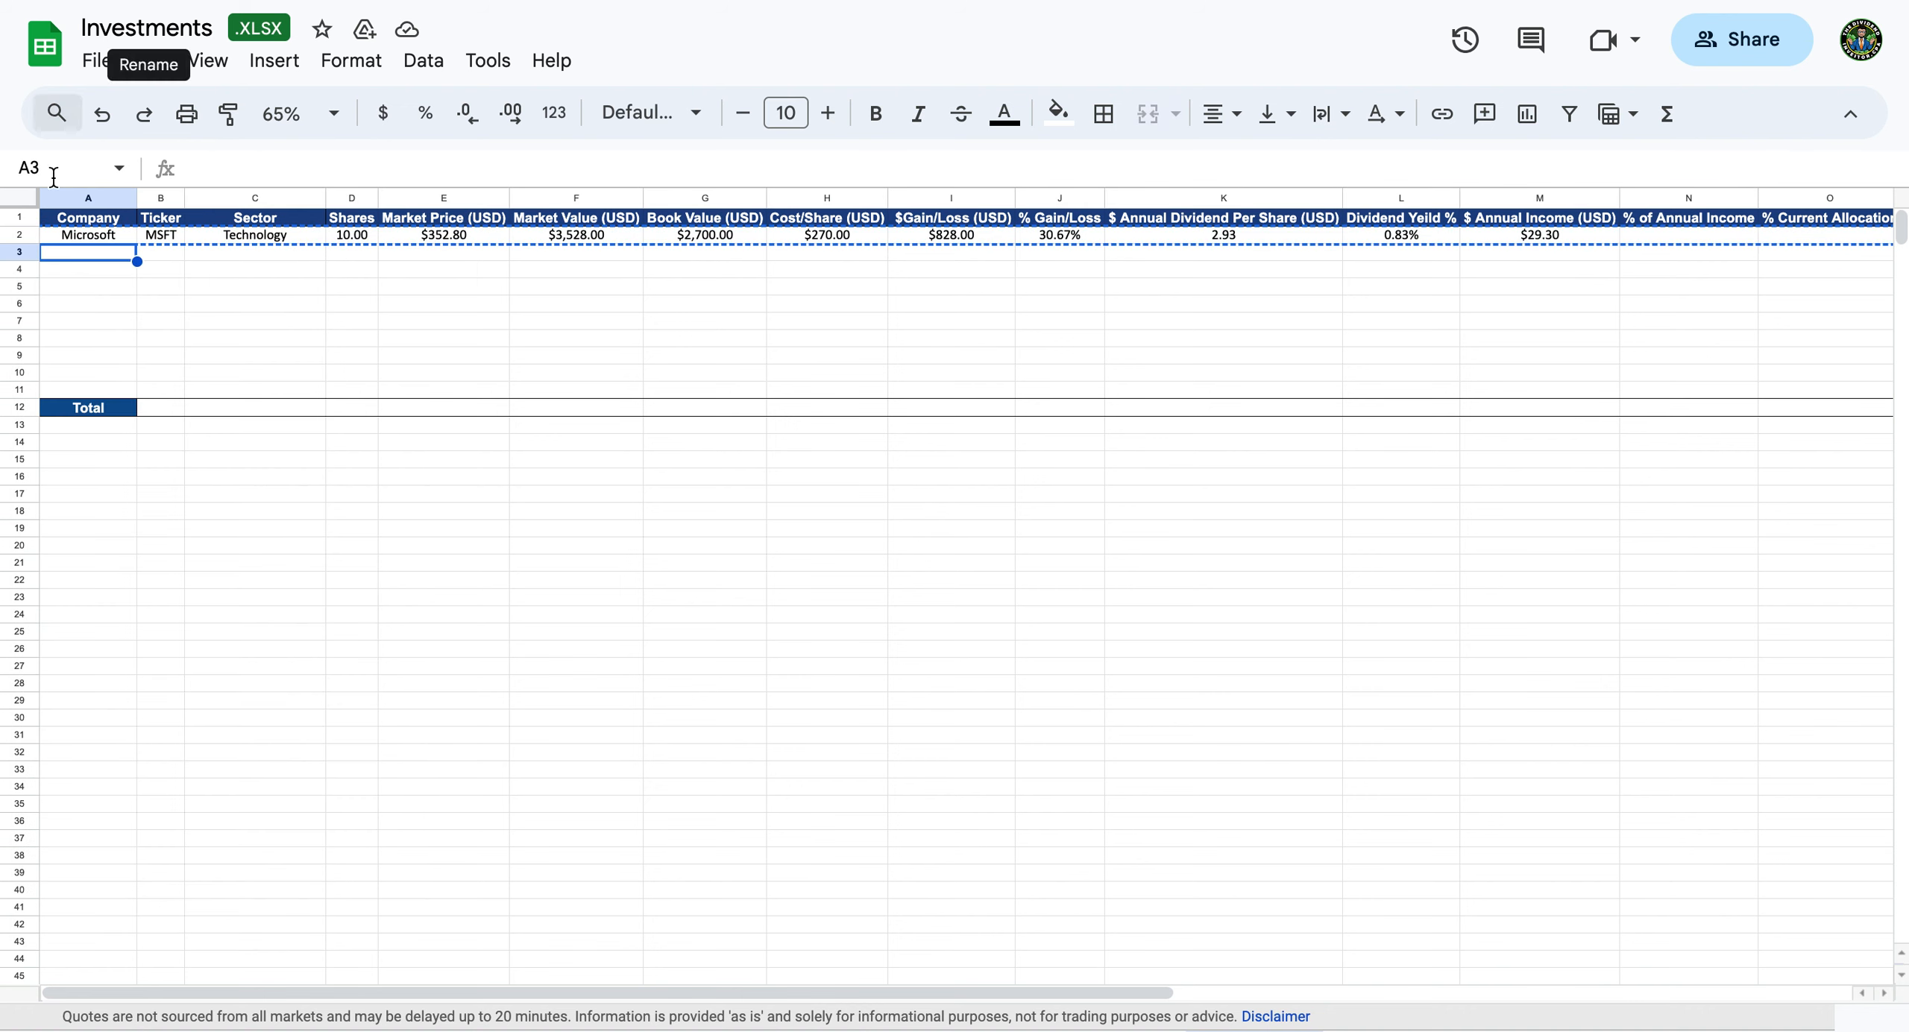
click(149, 60)
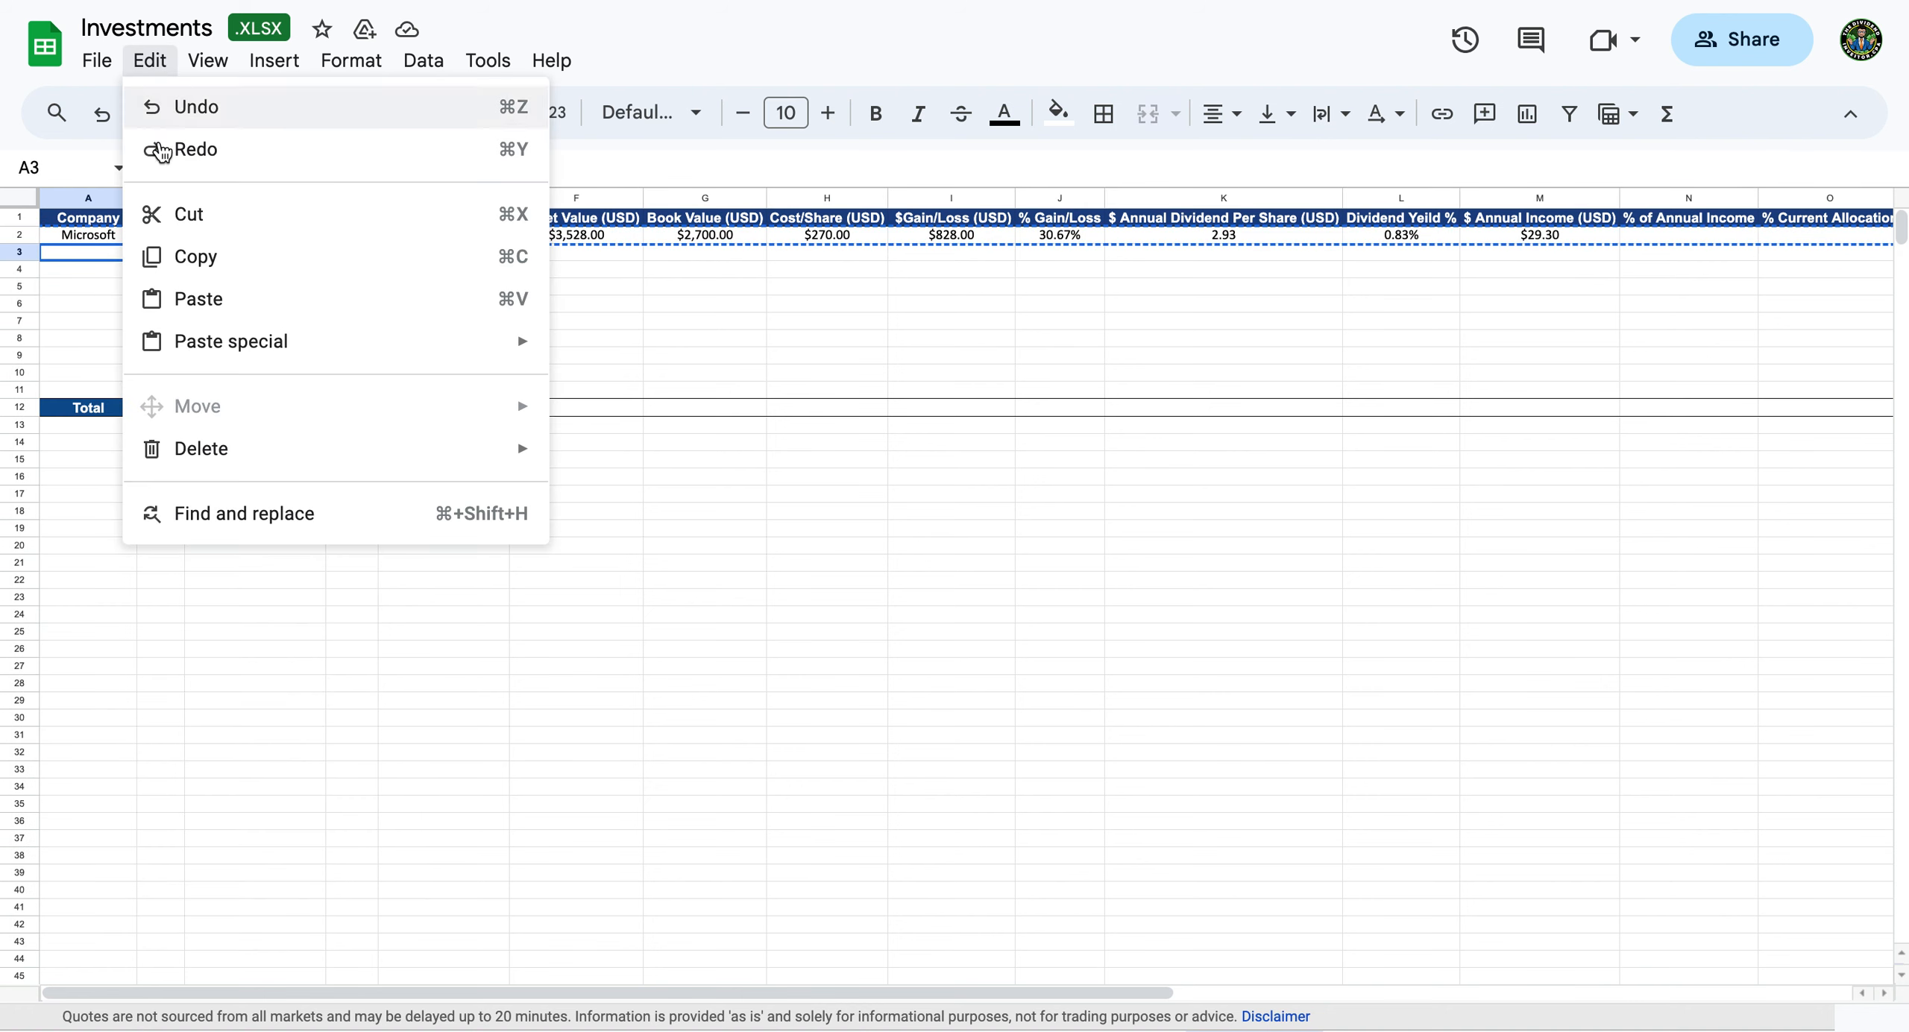
click(170, 299)
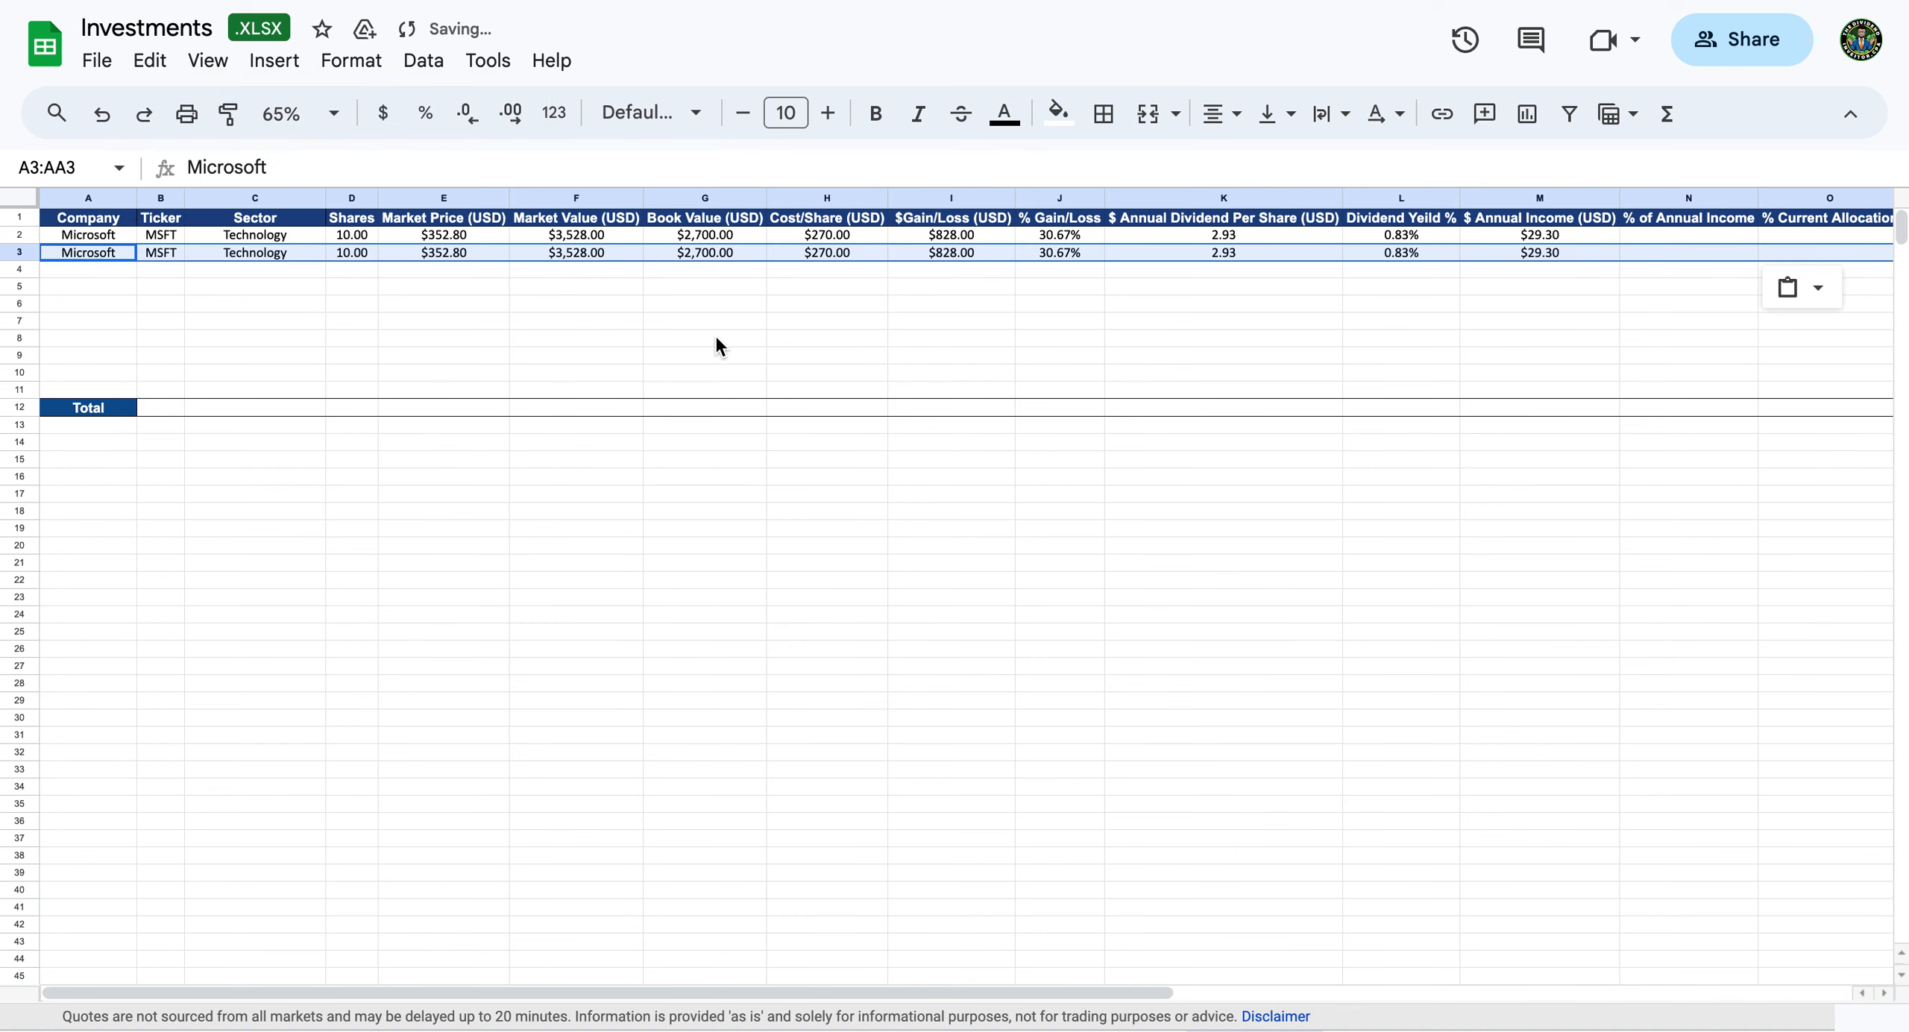
scroll(716, 345, right, 10)
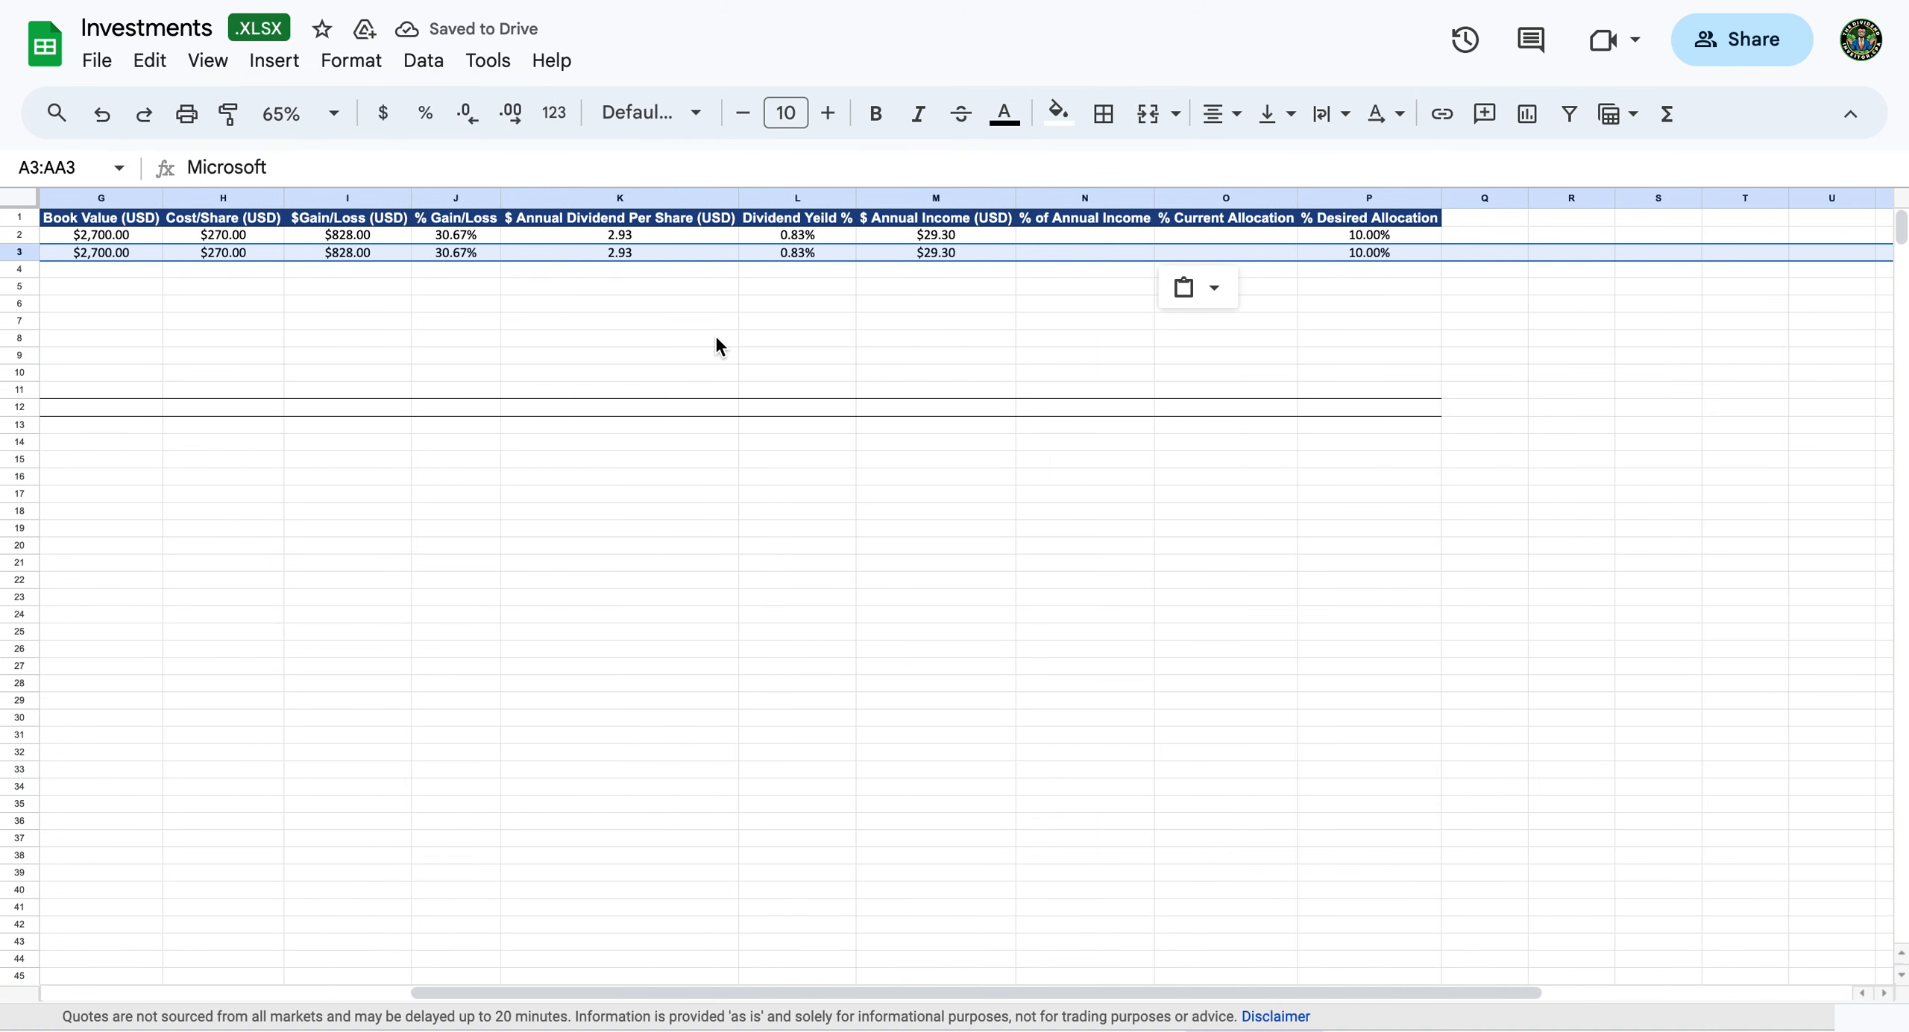
scroll(716, 344, left, 10)
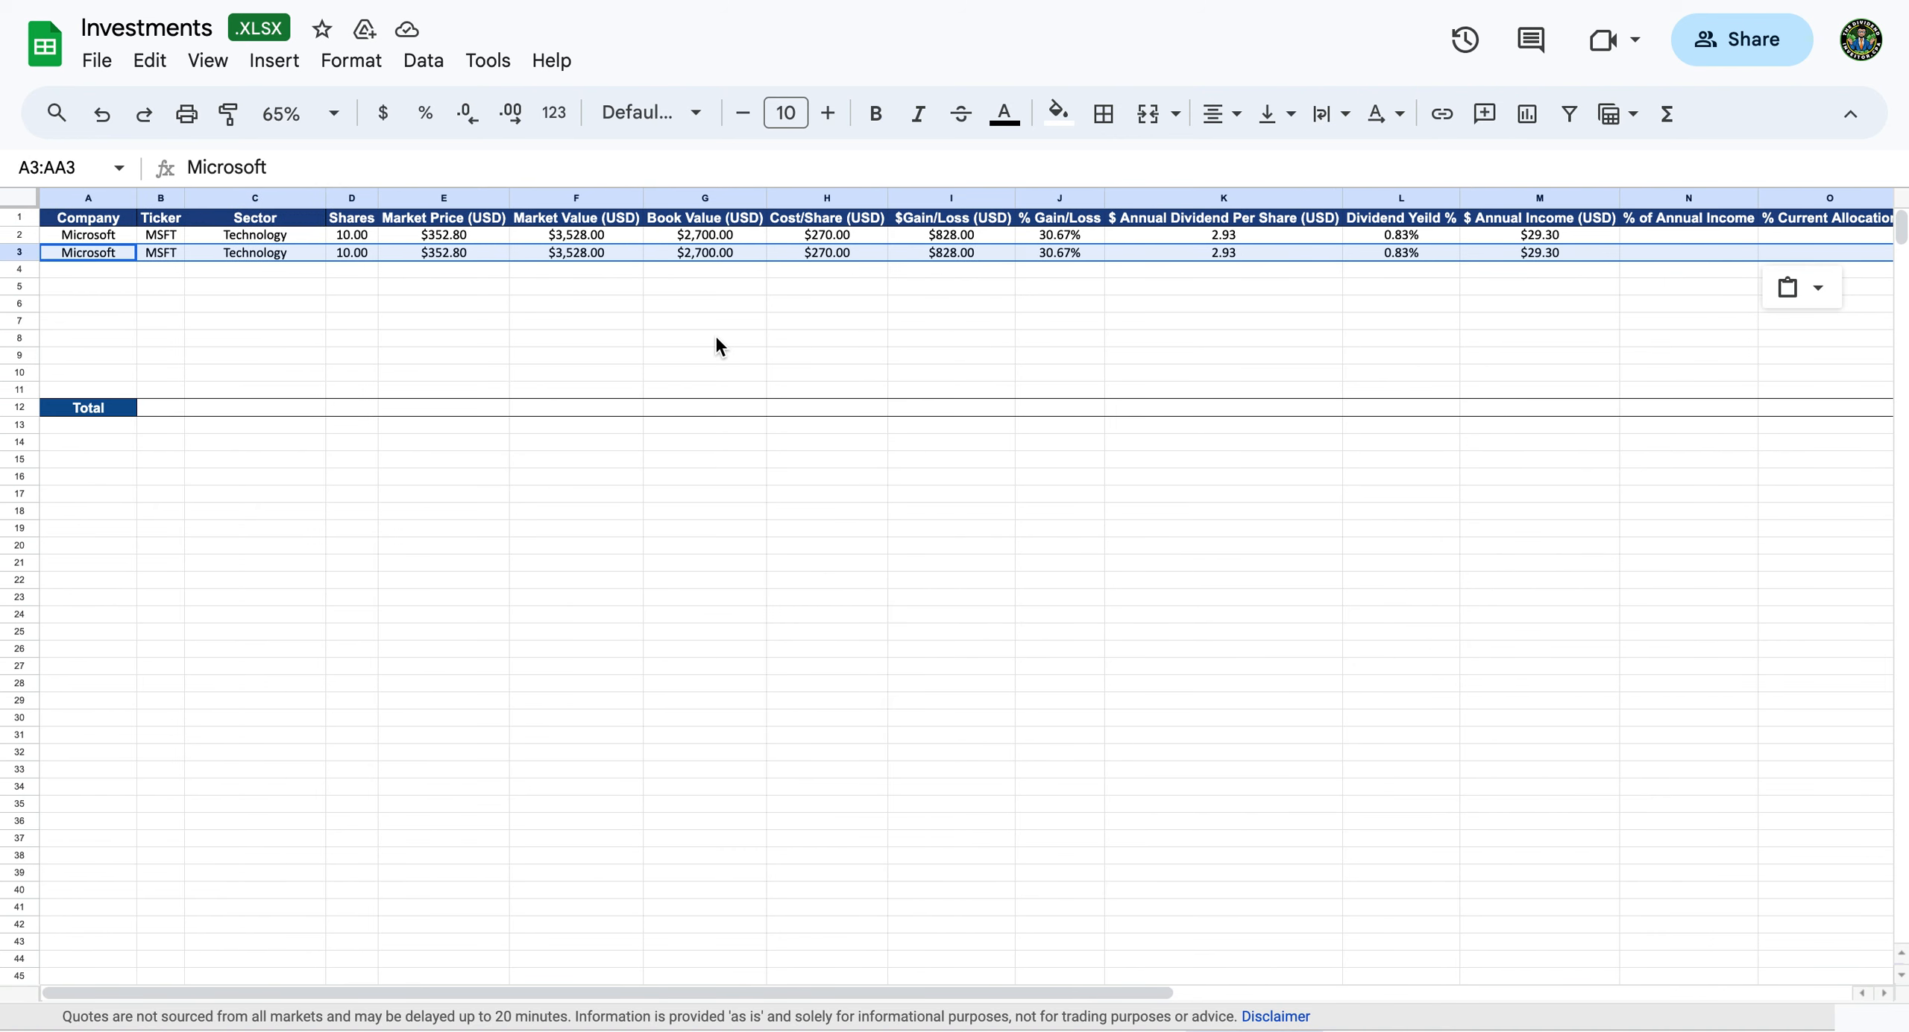
Change the copied row 3 to Apple by entering Apple as the company and AAPL as the ticker.
click(101, 250)
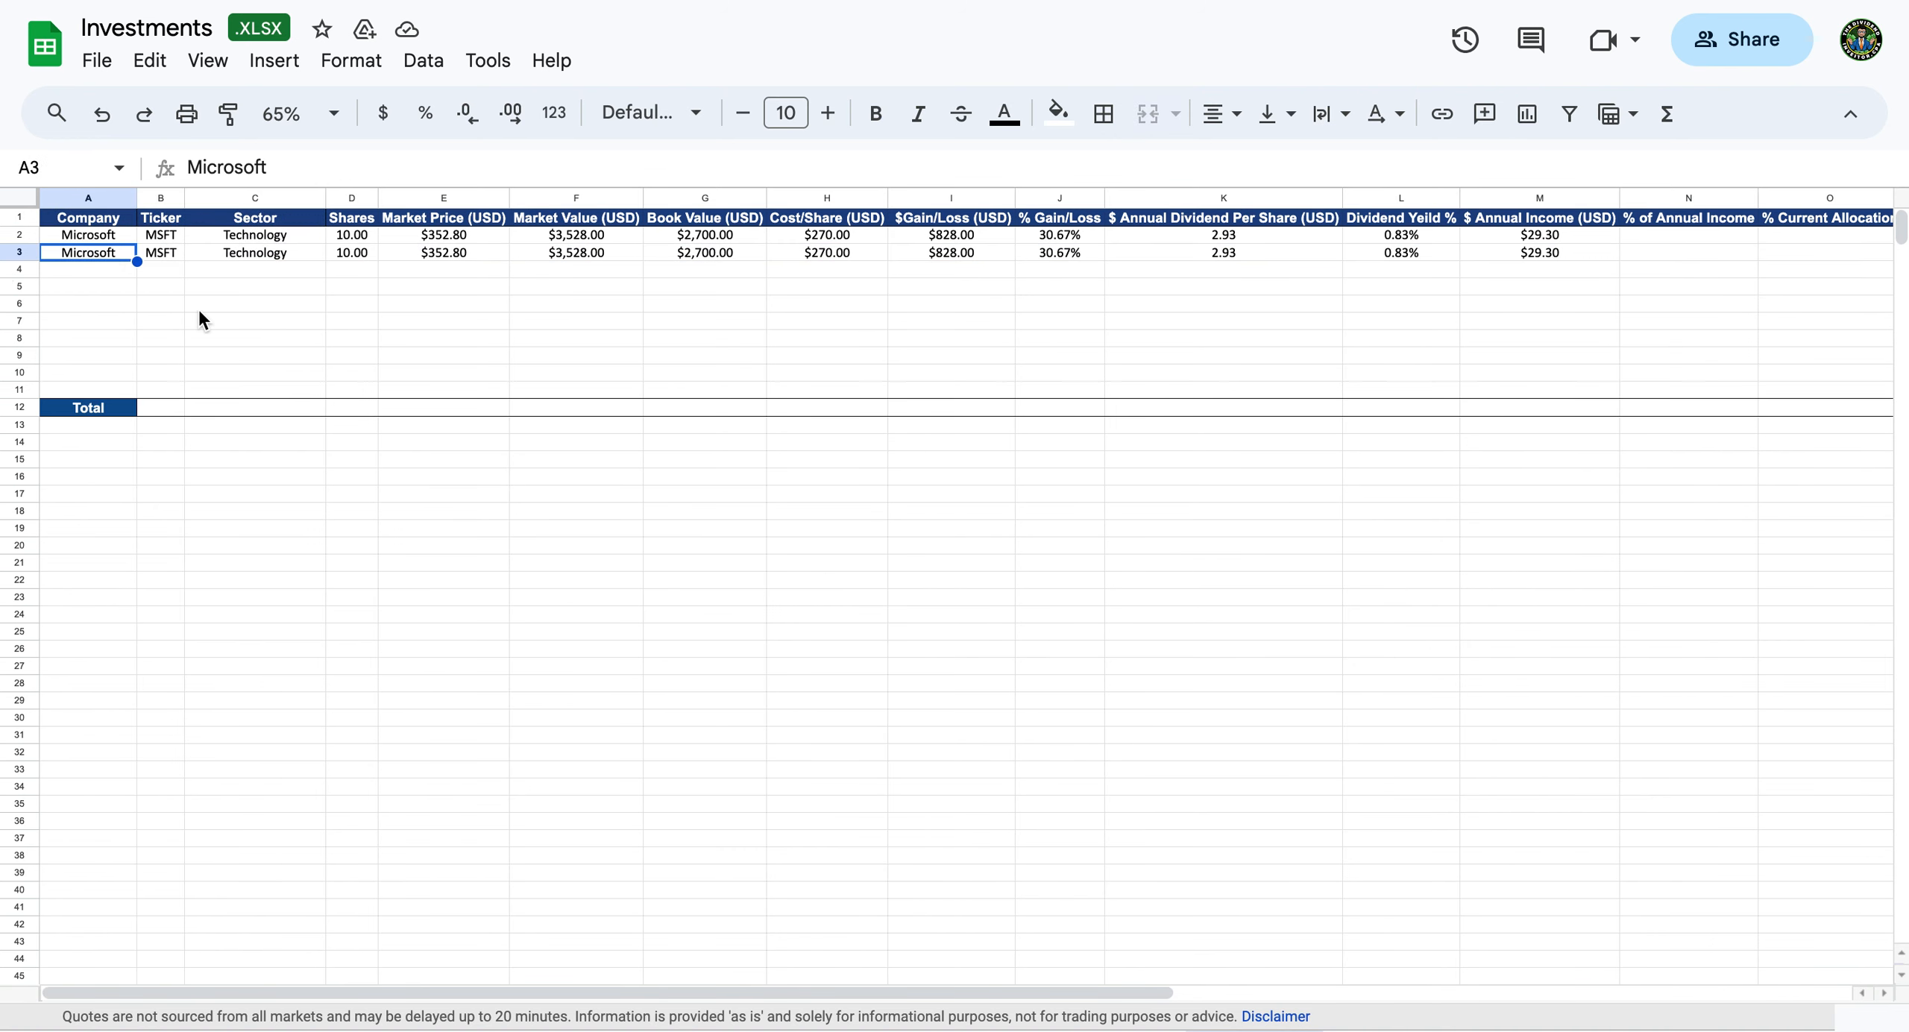
text(Appl)
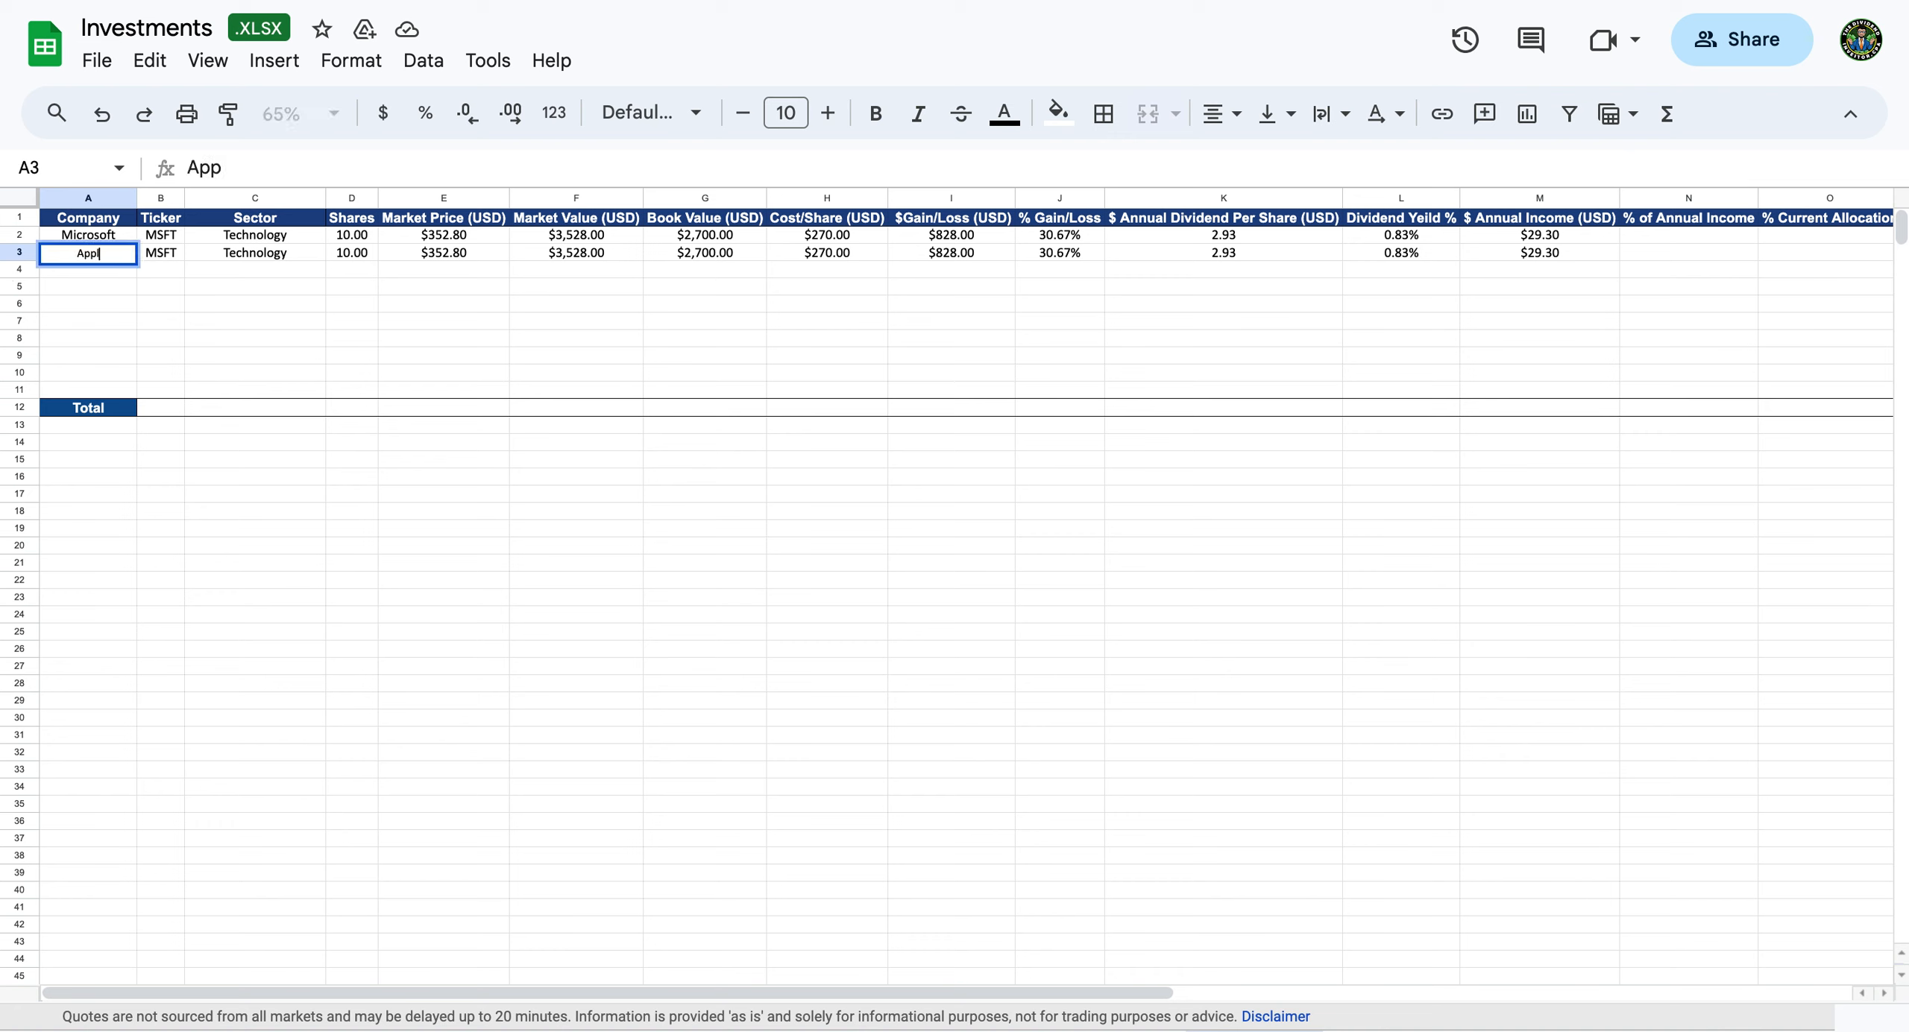
text(e)
key(Tab)
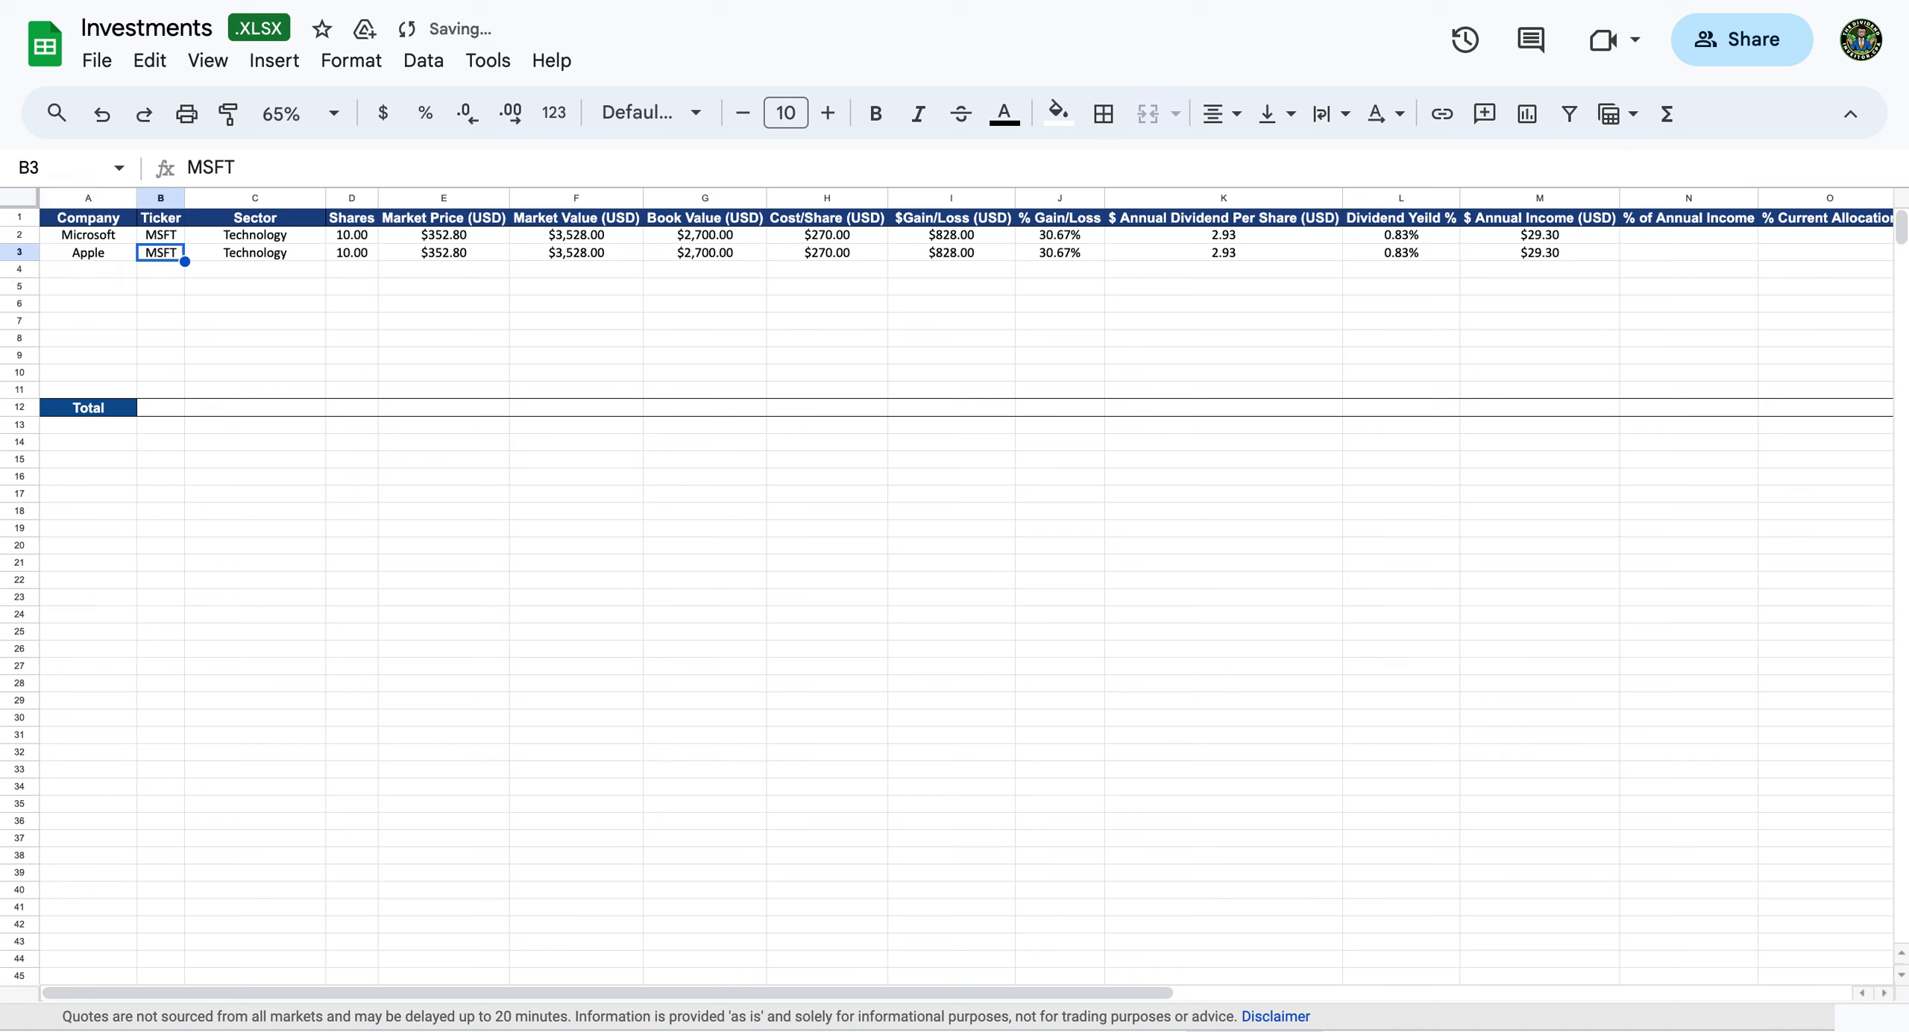
text(AAPL)
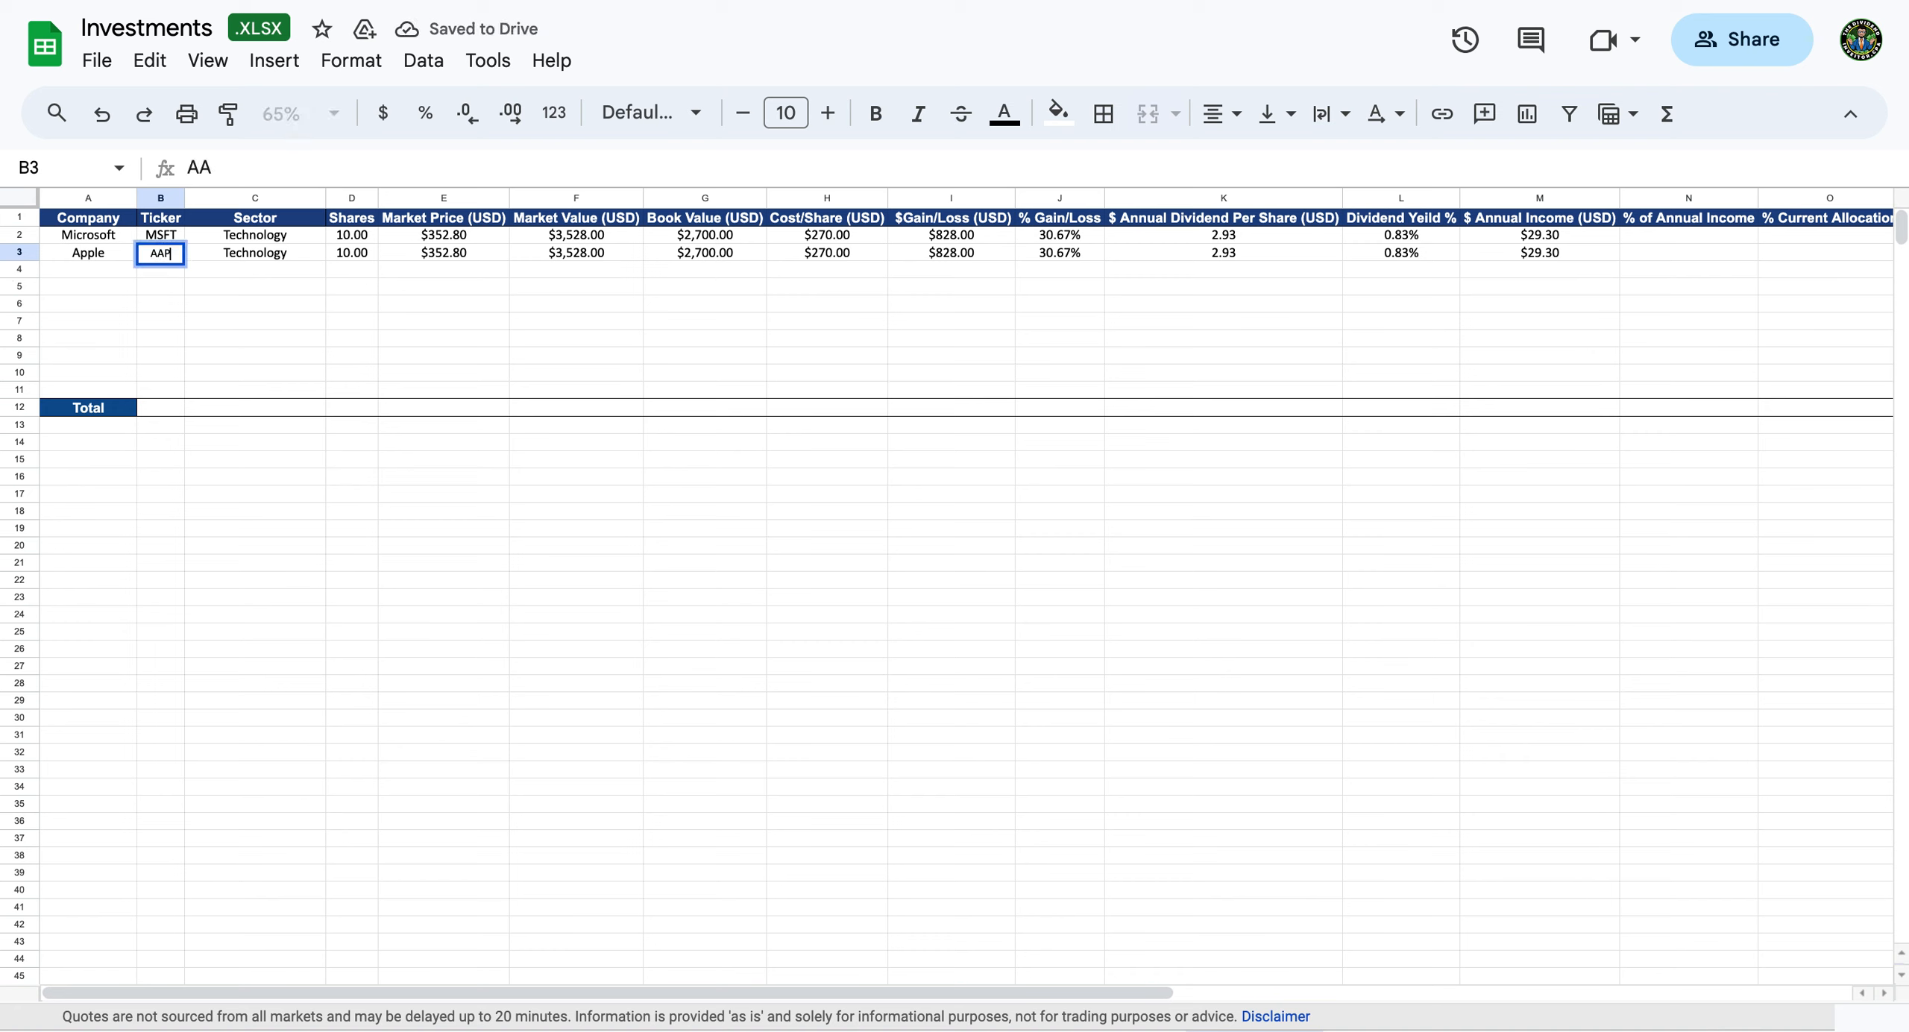
click(252, 252)
Inspect Apple's shares, ticker, market price and market value cells in row 3, including their formulas.
click(347, 252)
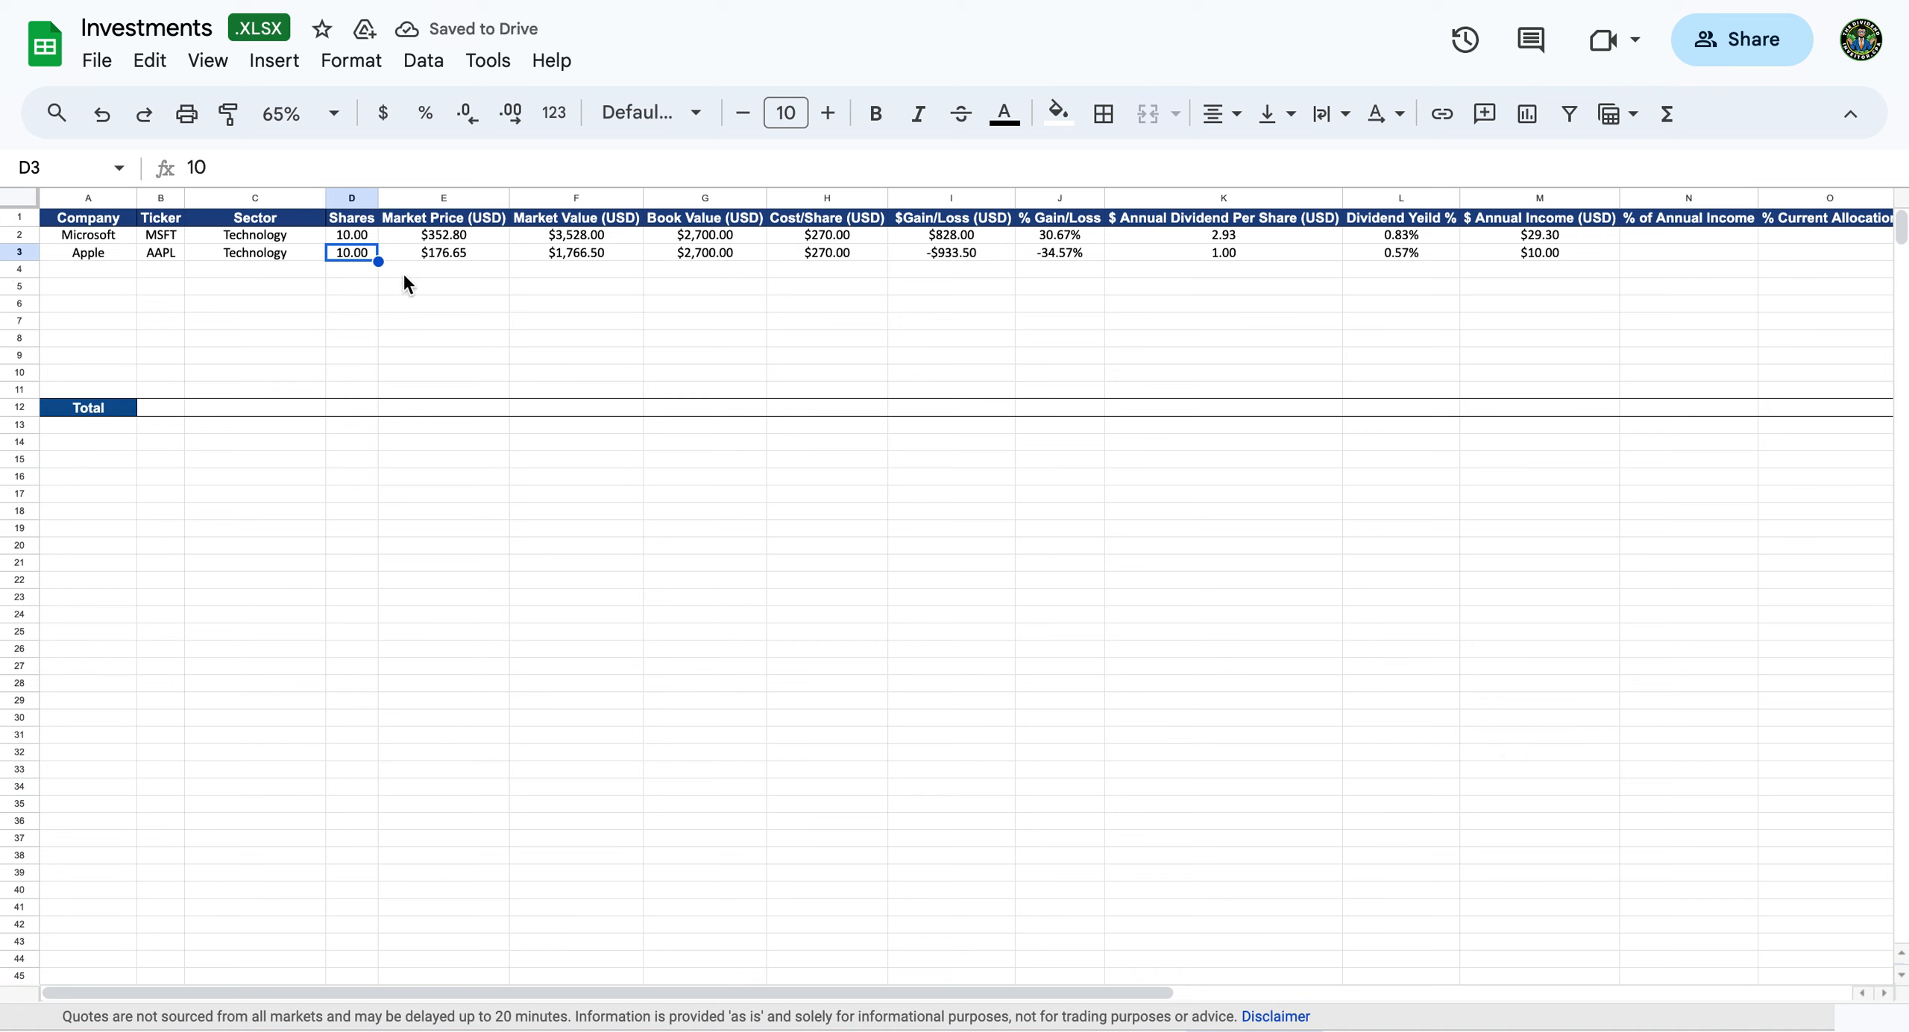
click(167, 257)
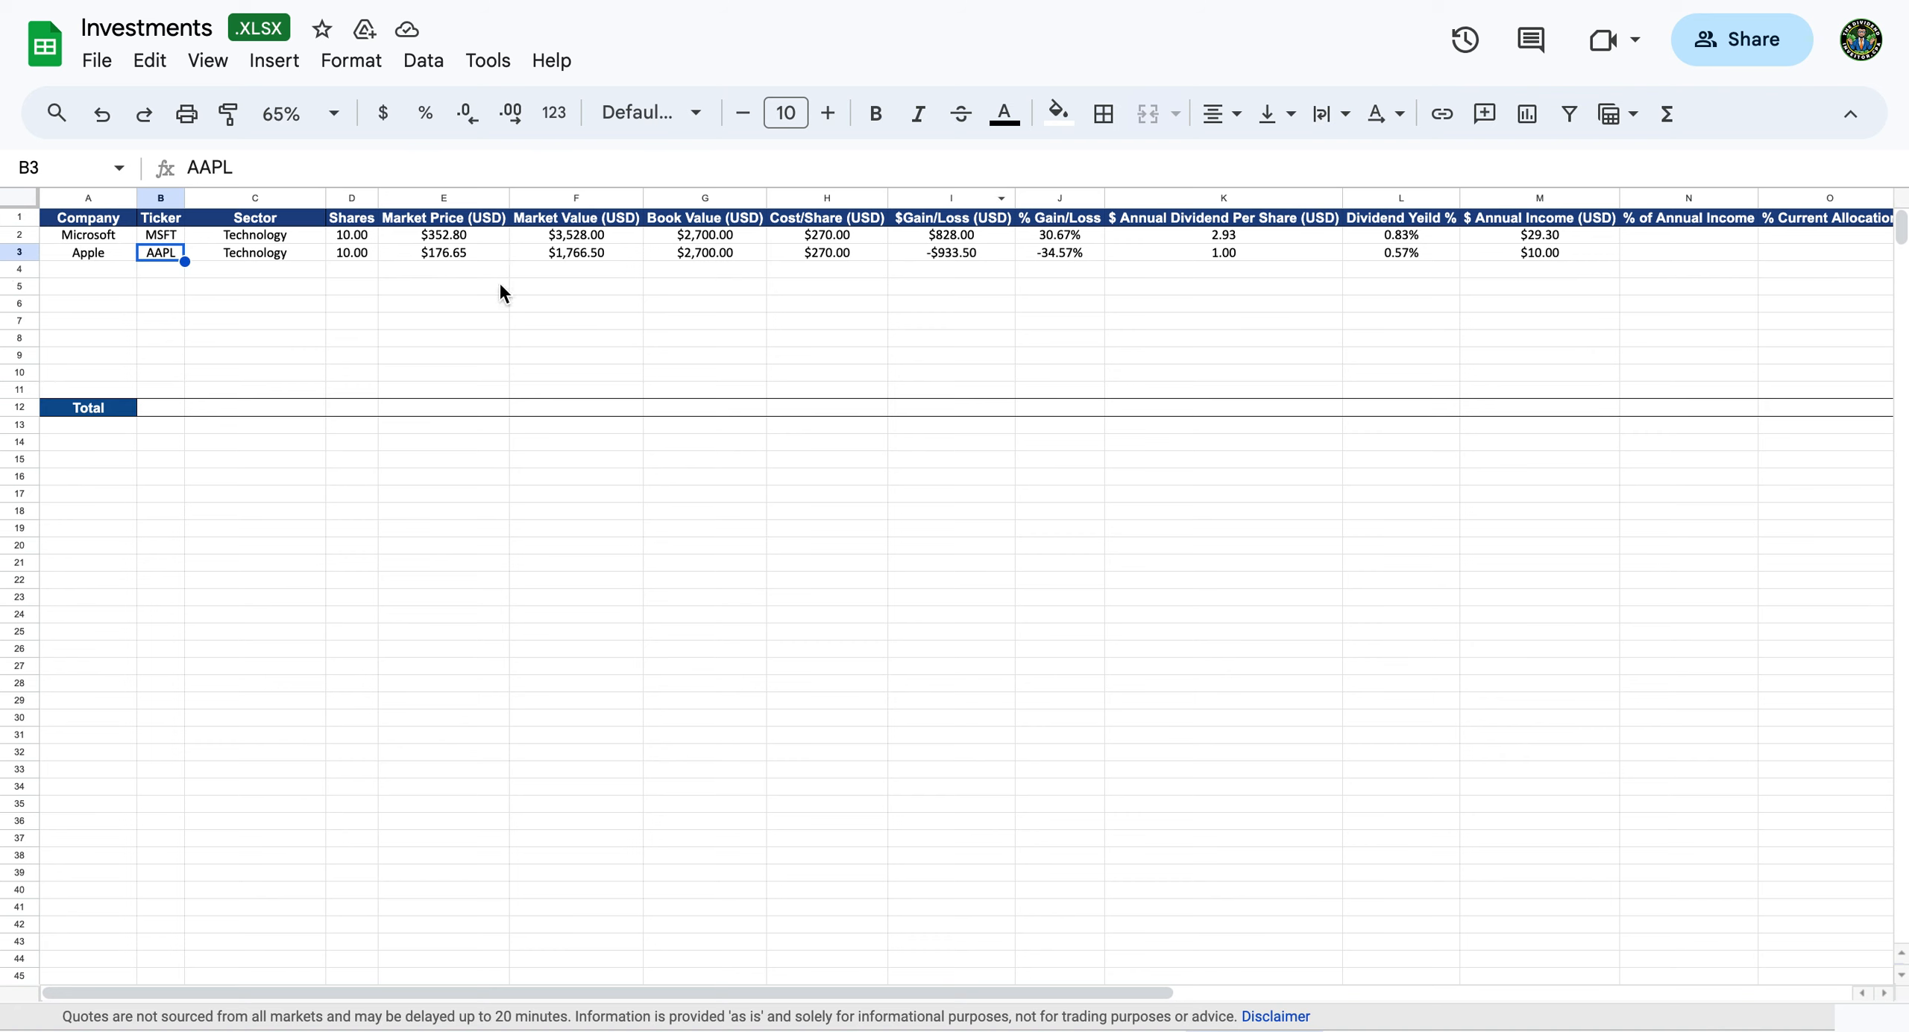
click(469, 256)
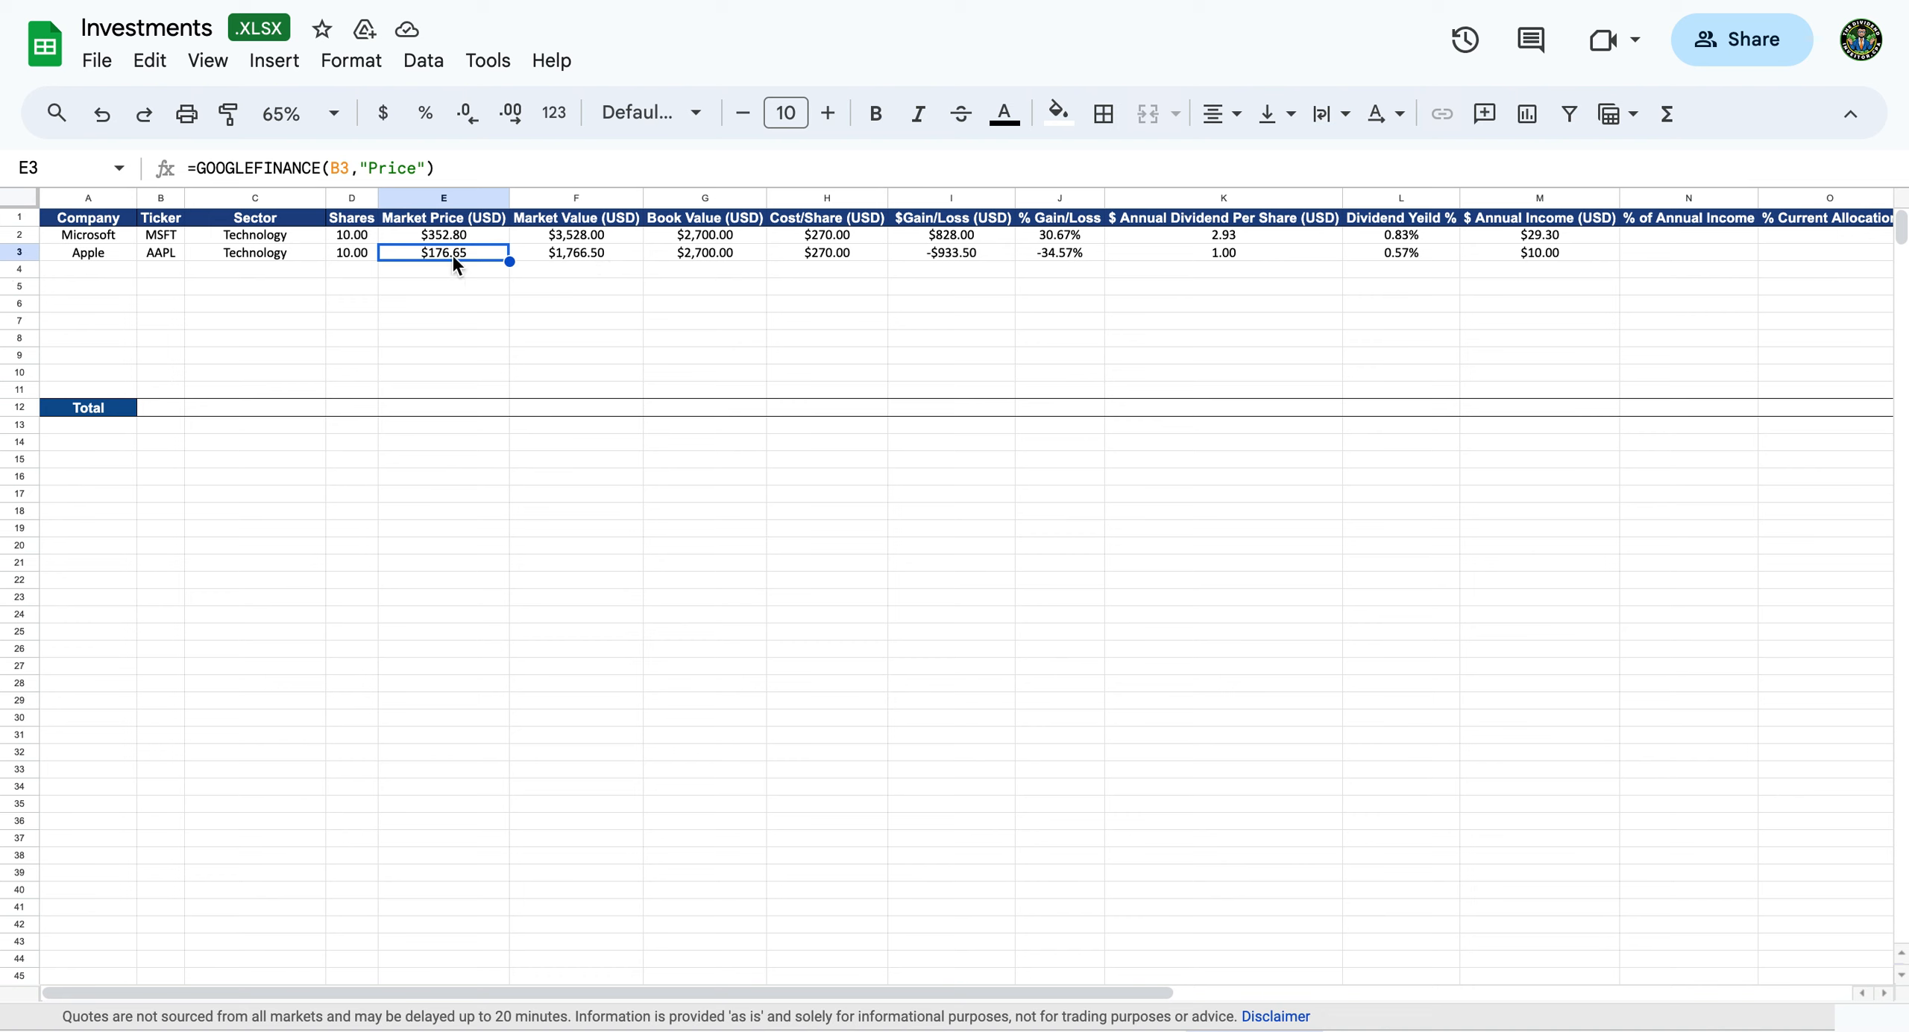
click(614, 261)
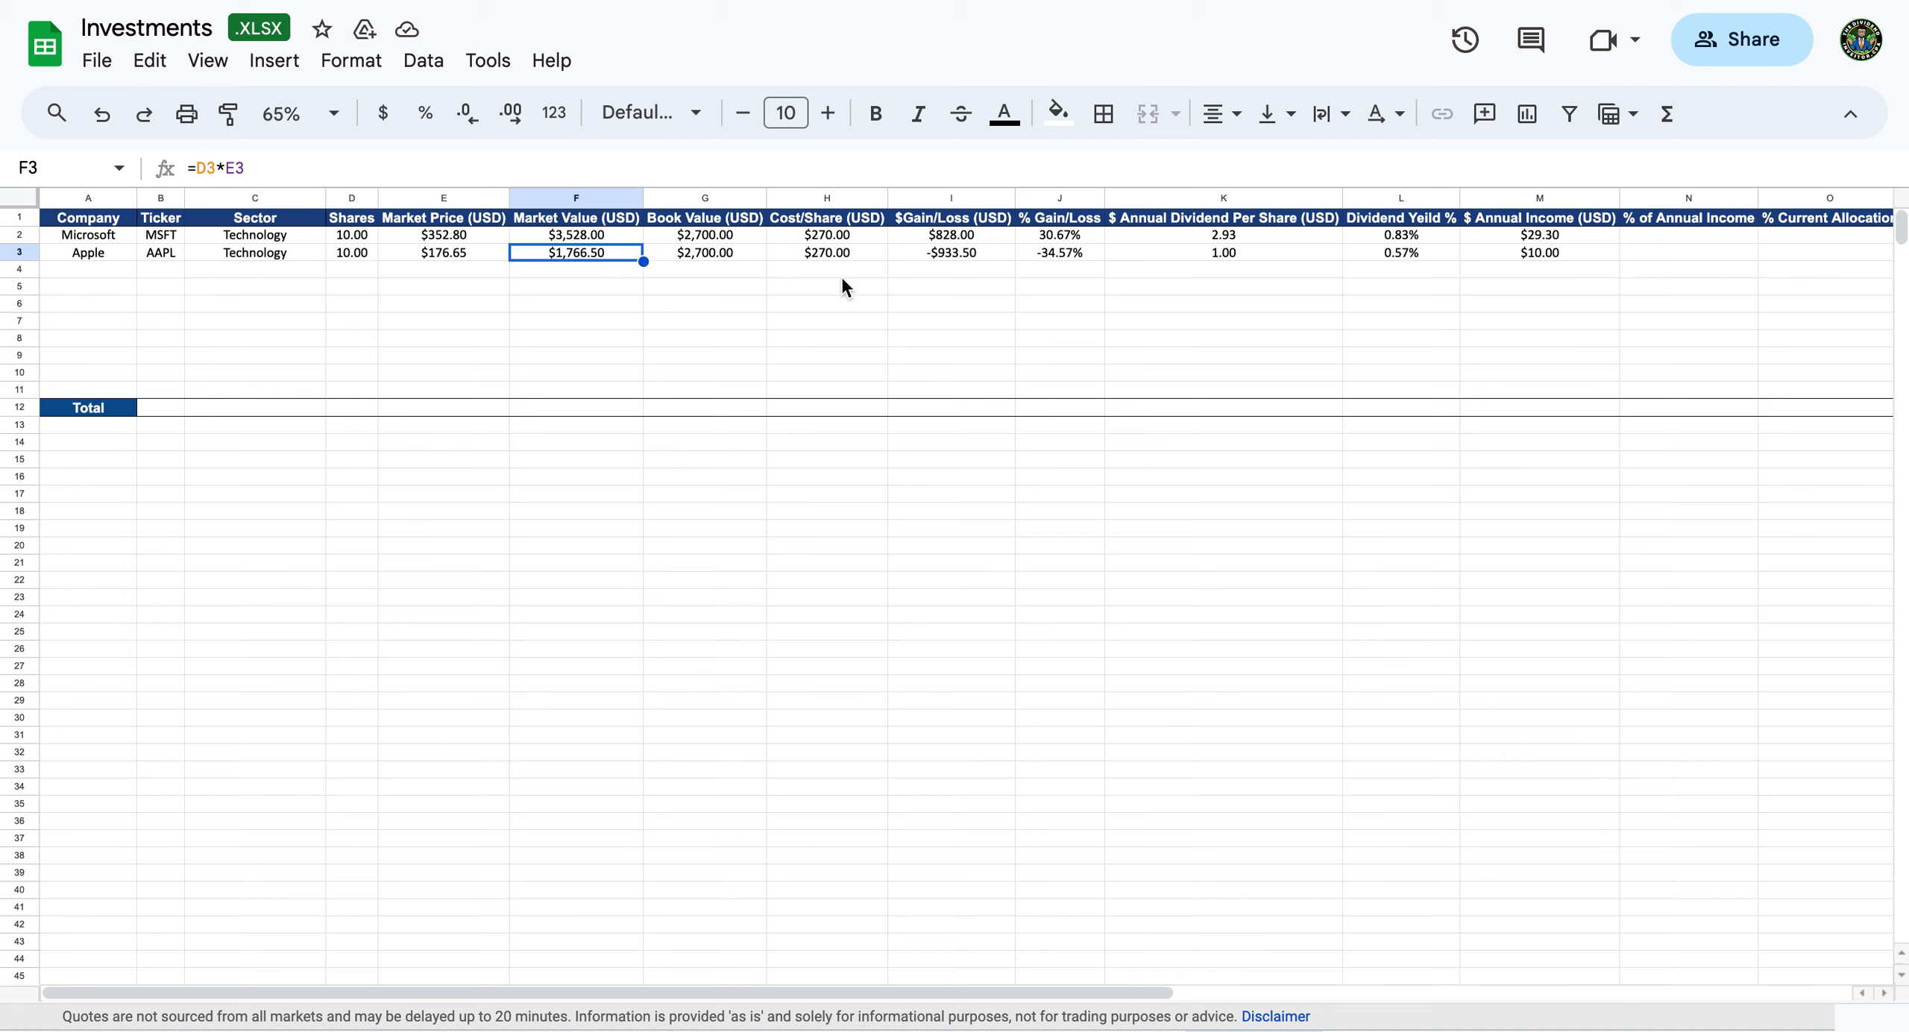
Set Apple's cost per share in H3 to 145.
click(834, 253)
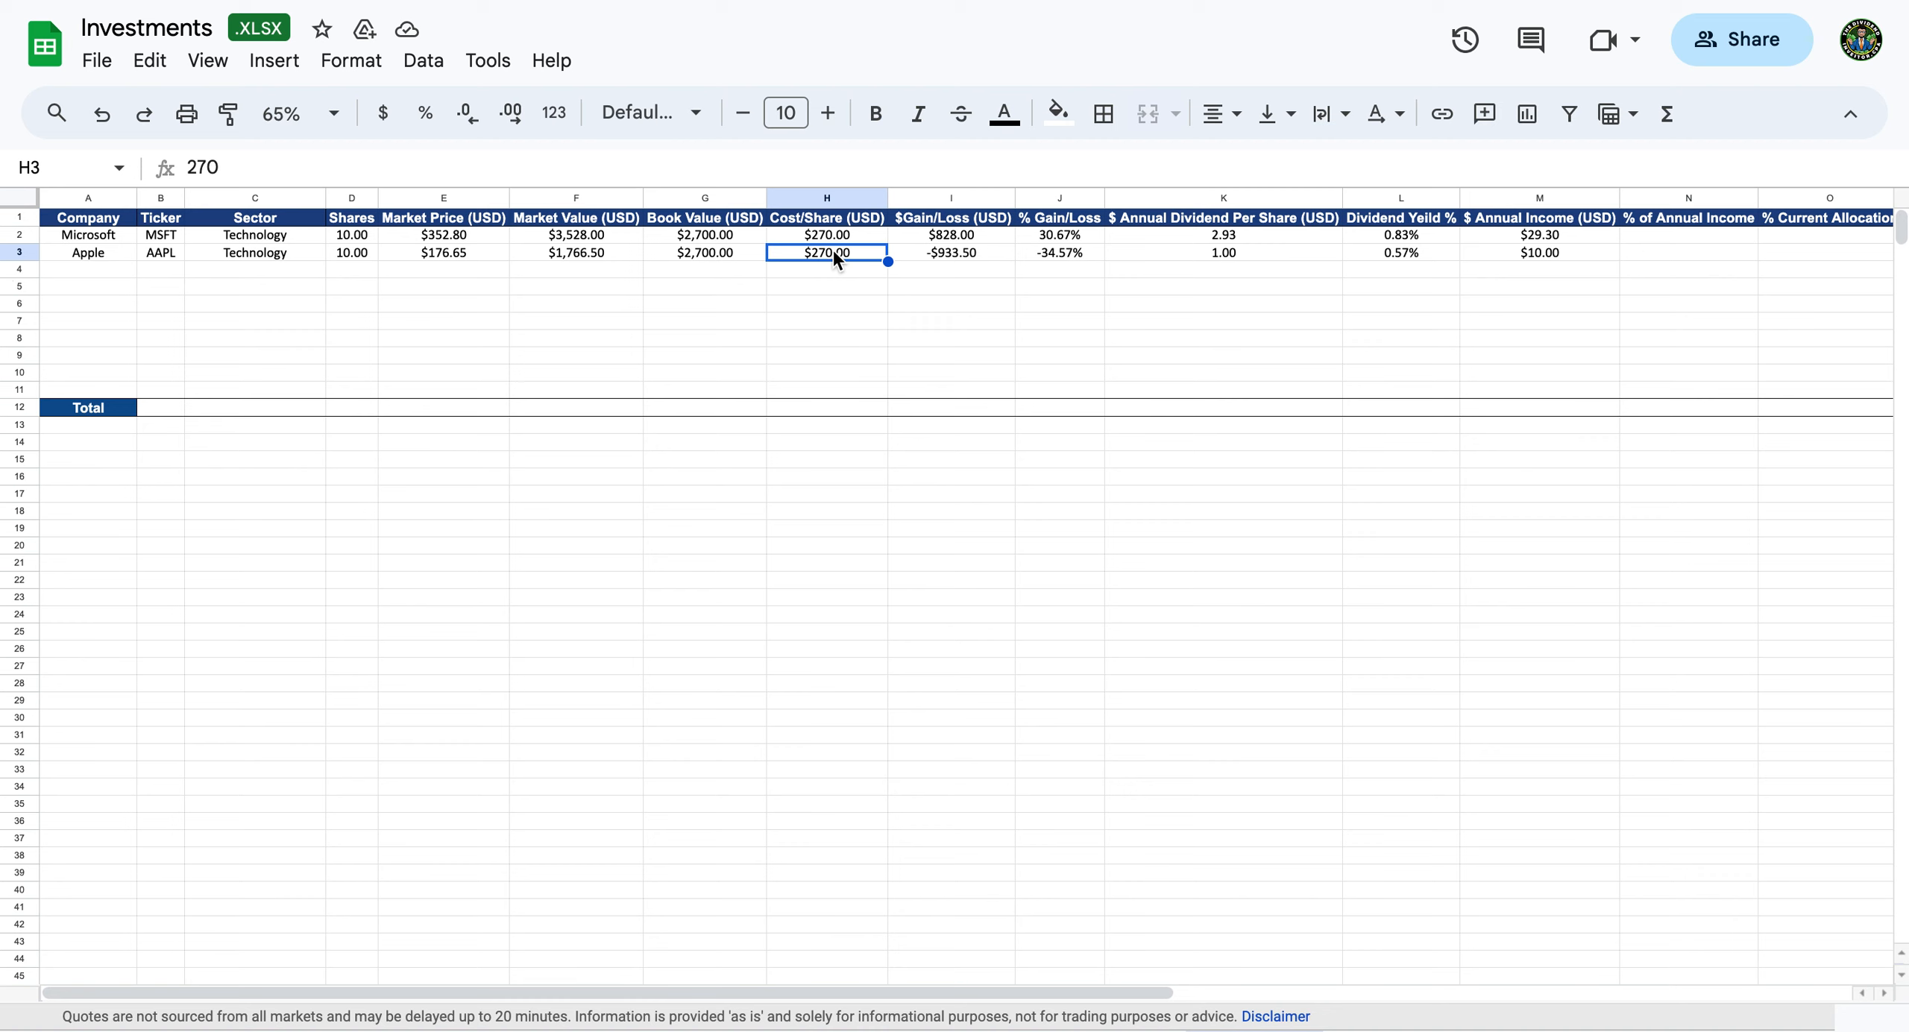
text(1)
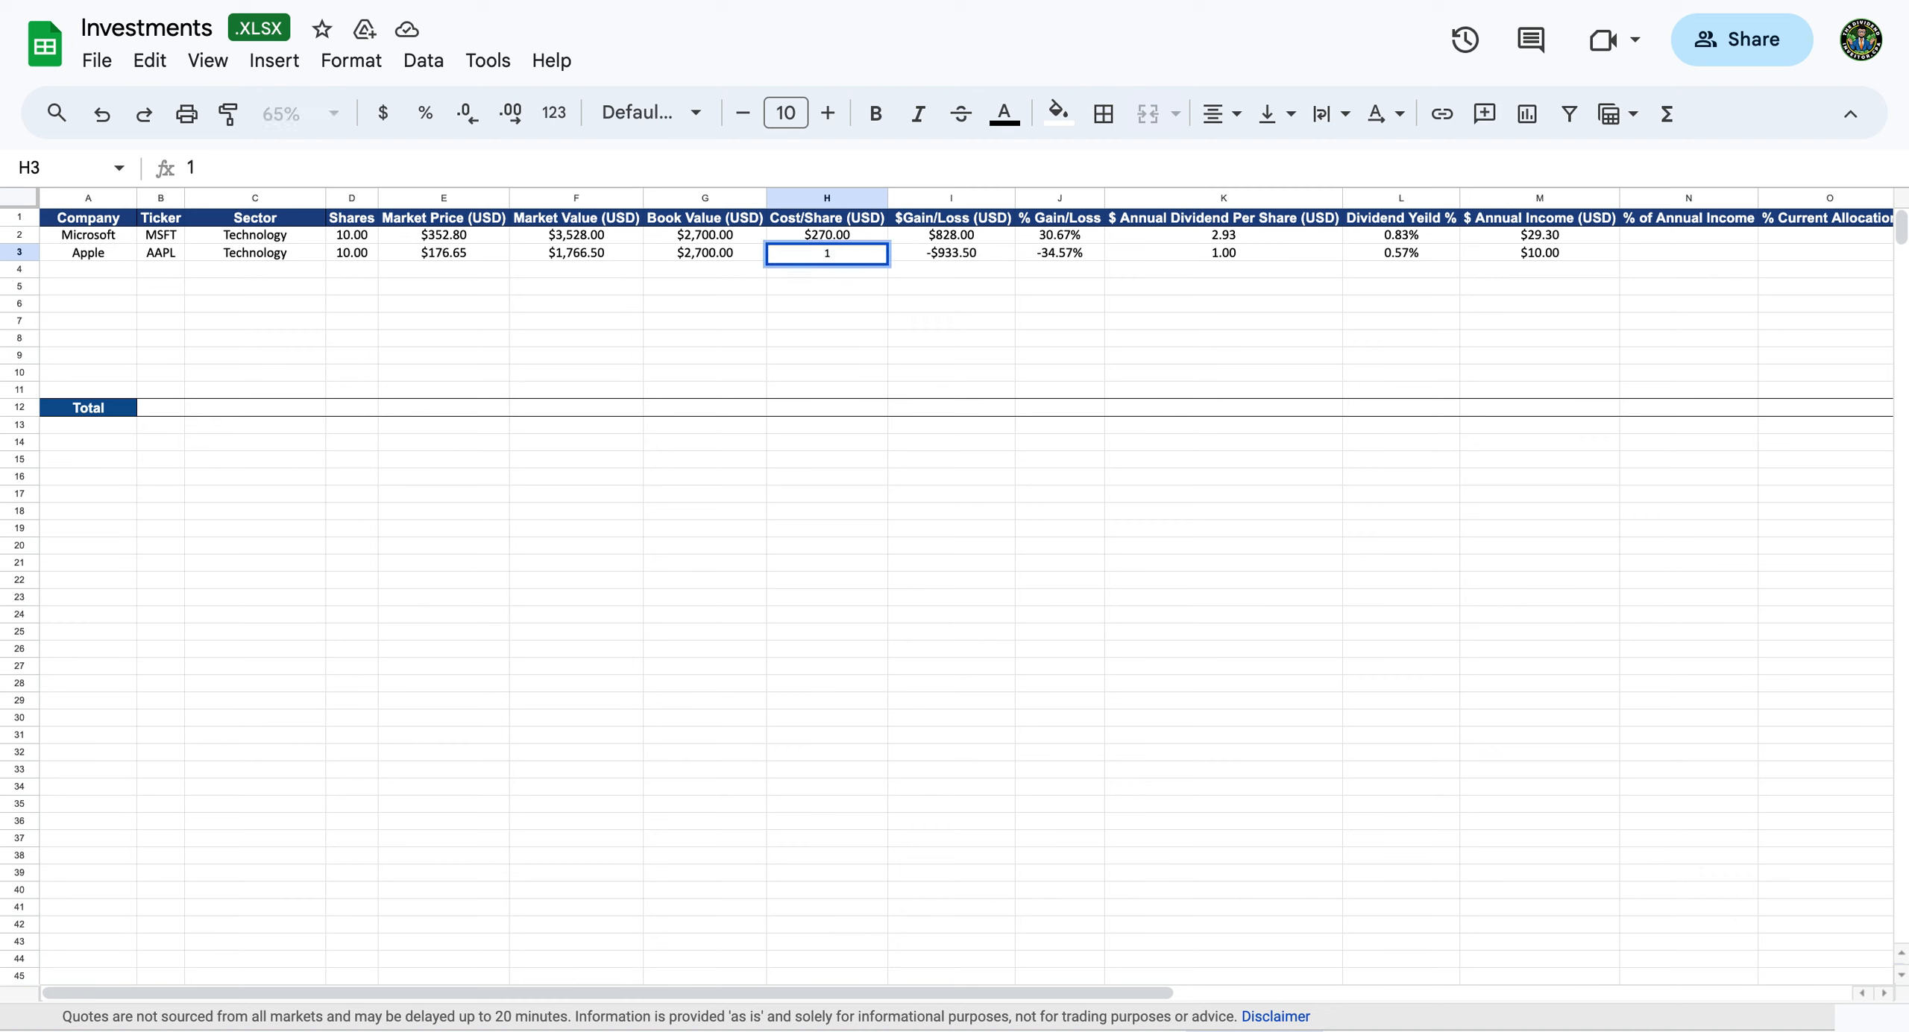
text(45)
key(ctrl+Return)
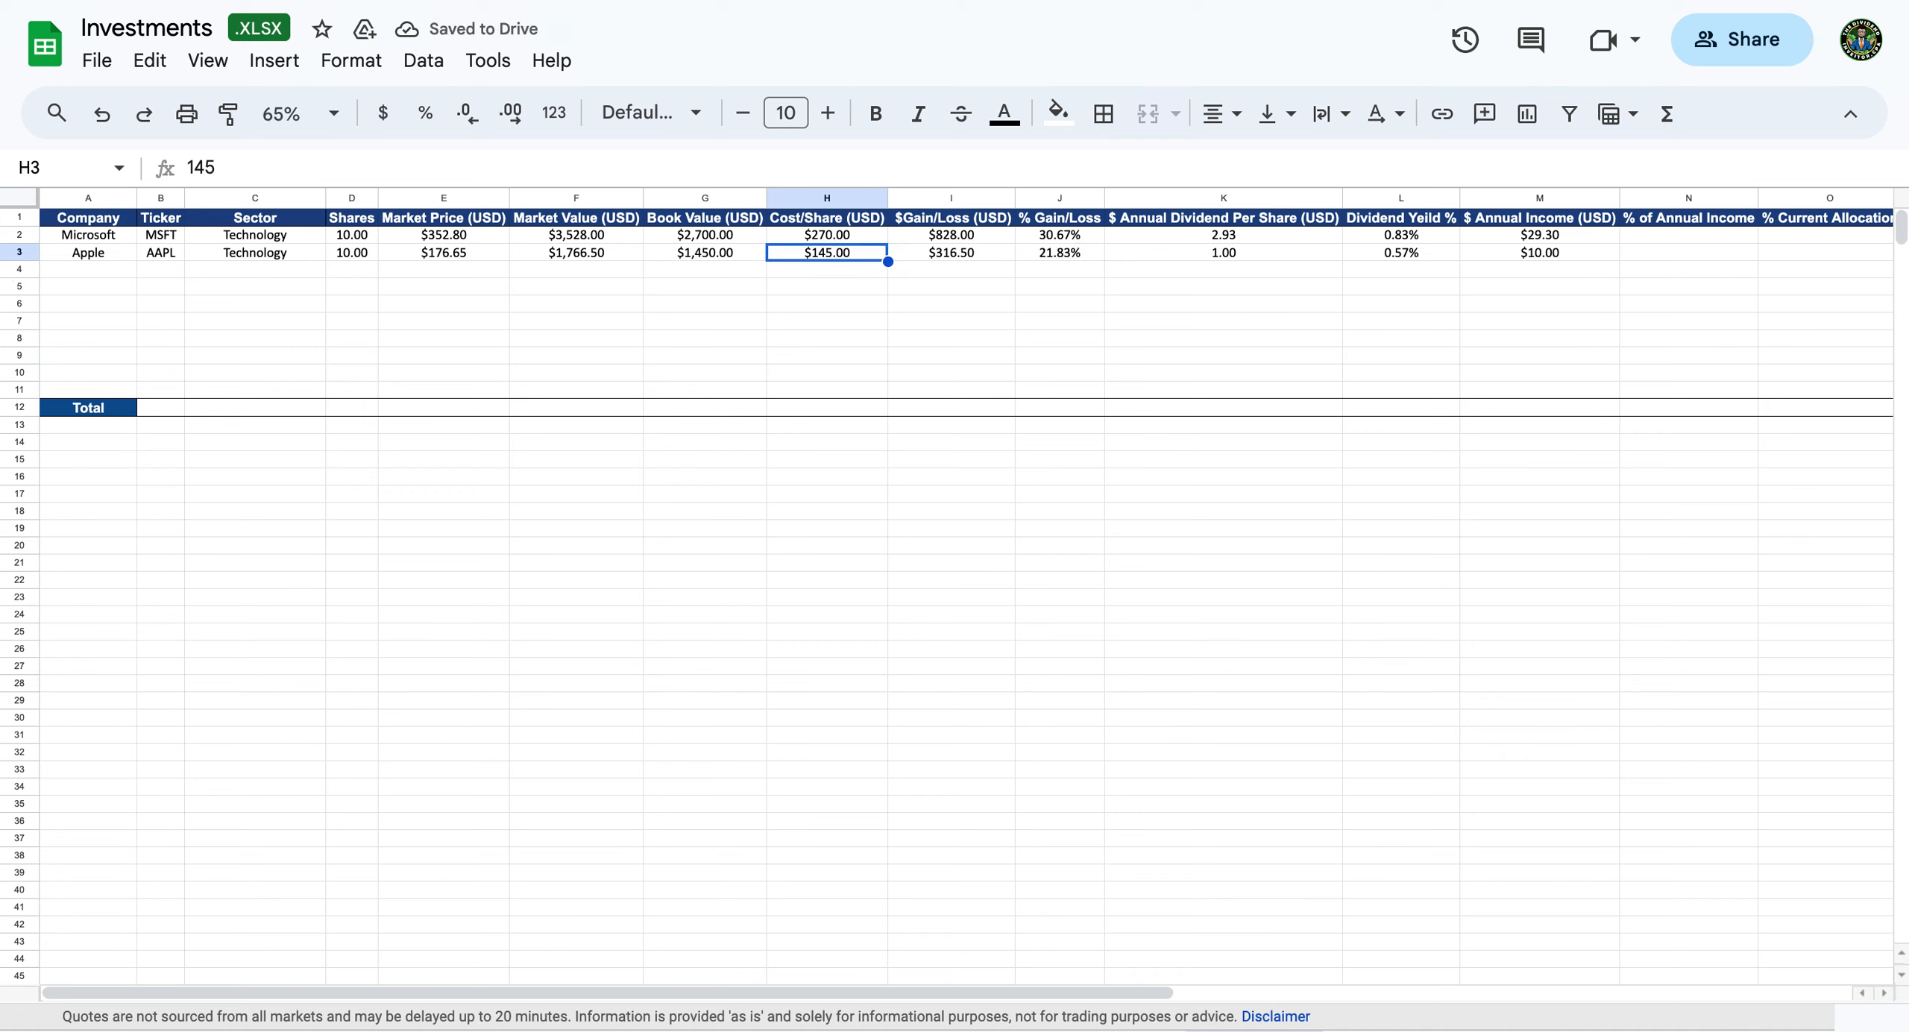
Inspect Apple's book value, gain/loss, dividend per share, dividend yield and annual income cells in row 3, including their formulas.
click(705, 253)
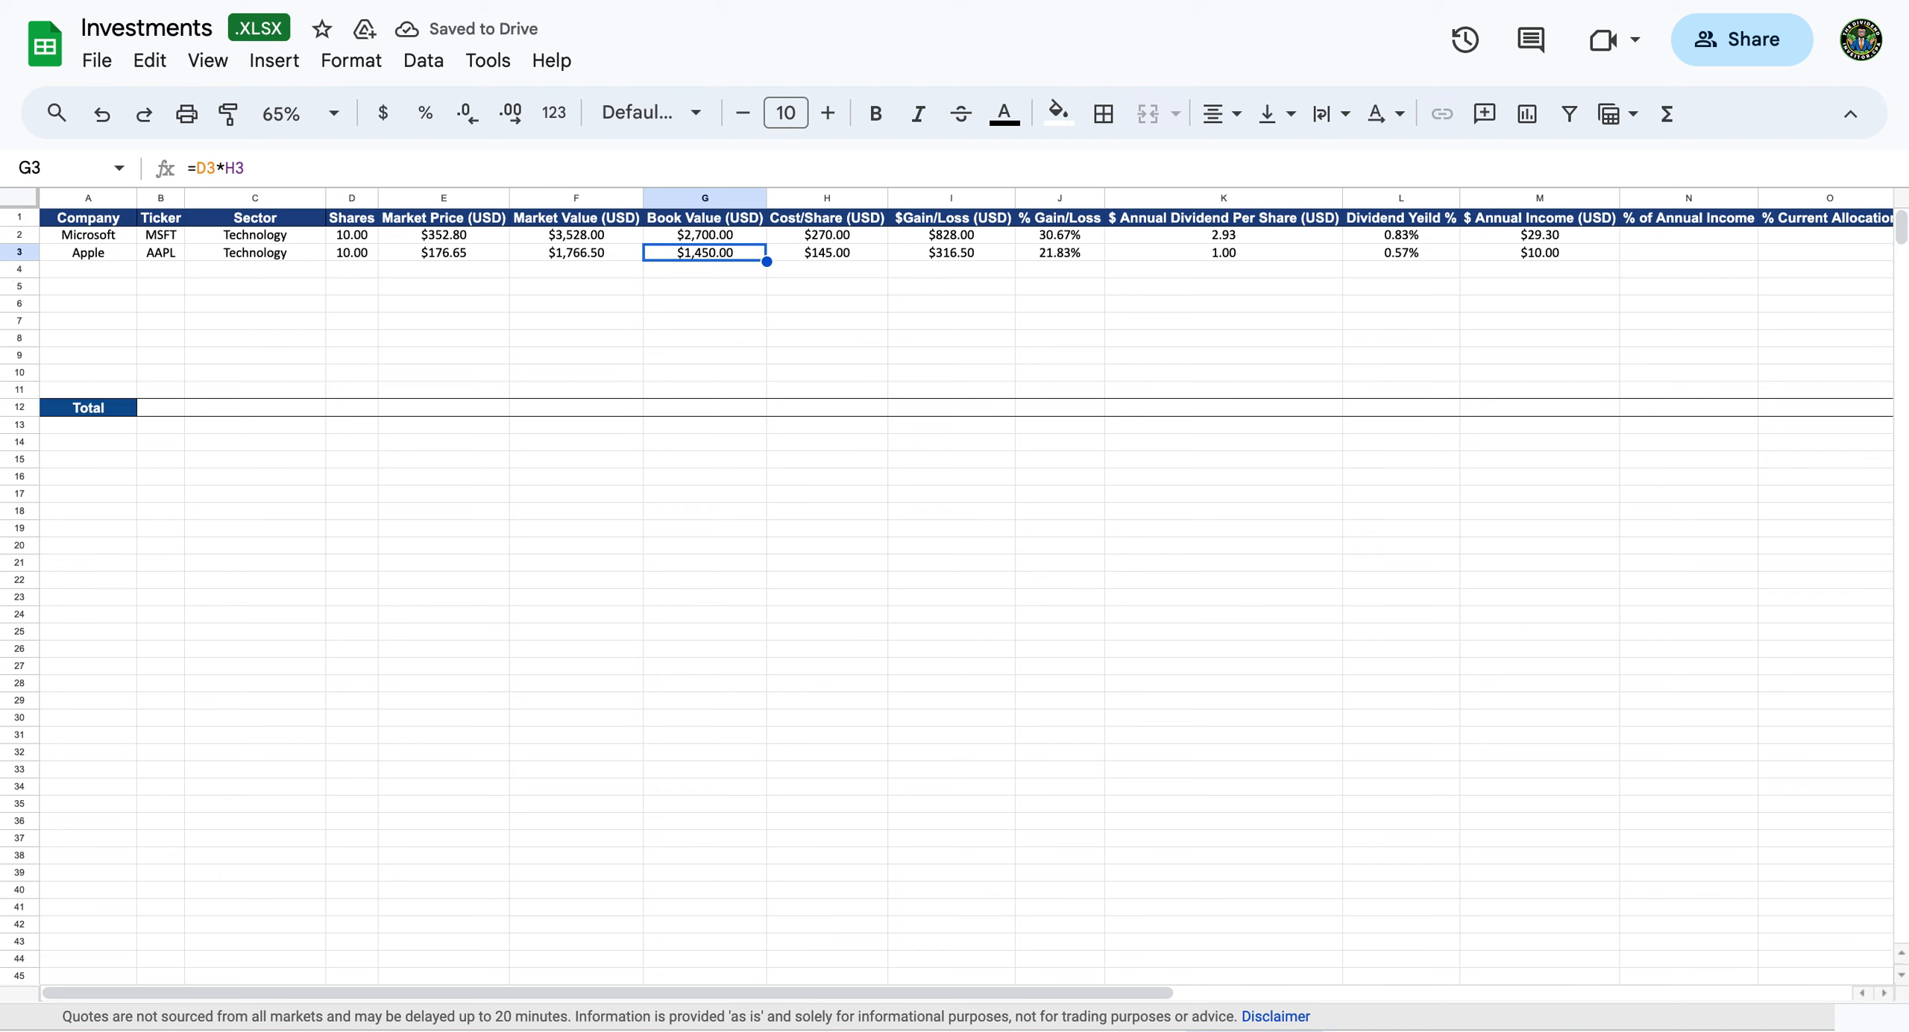
key(Right)
key(Right)
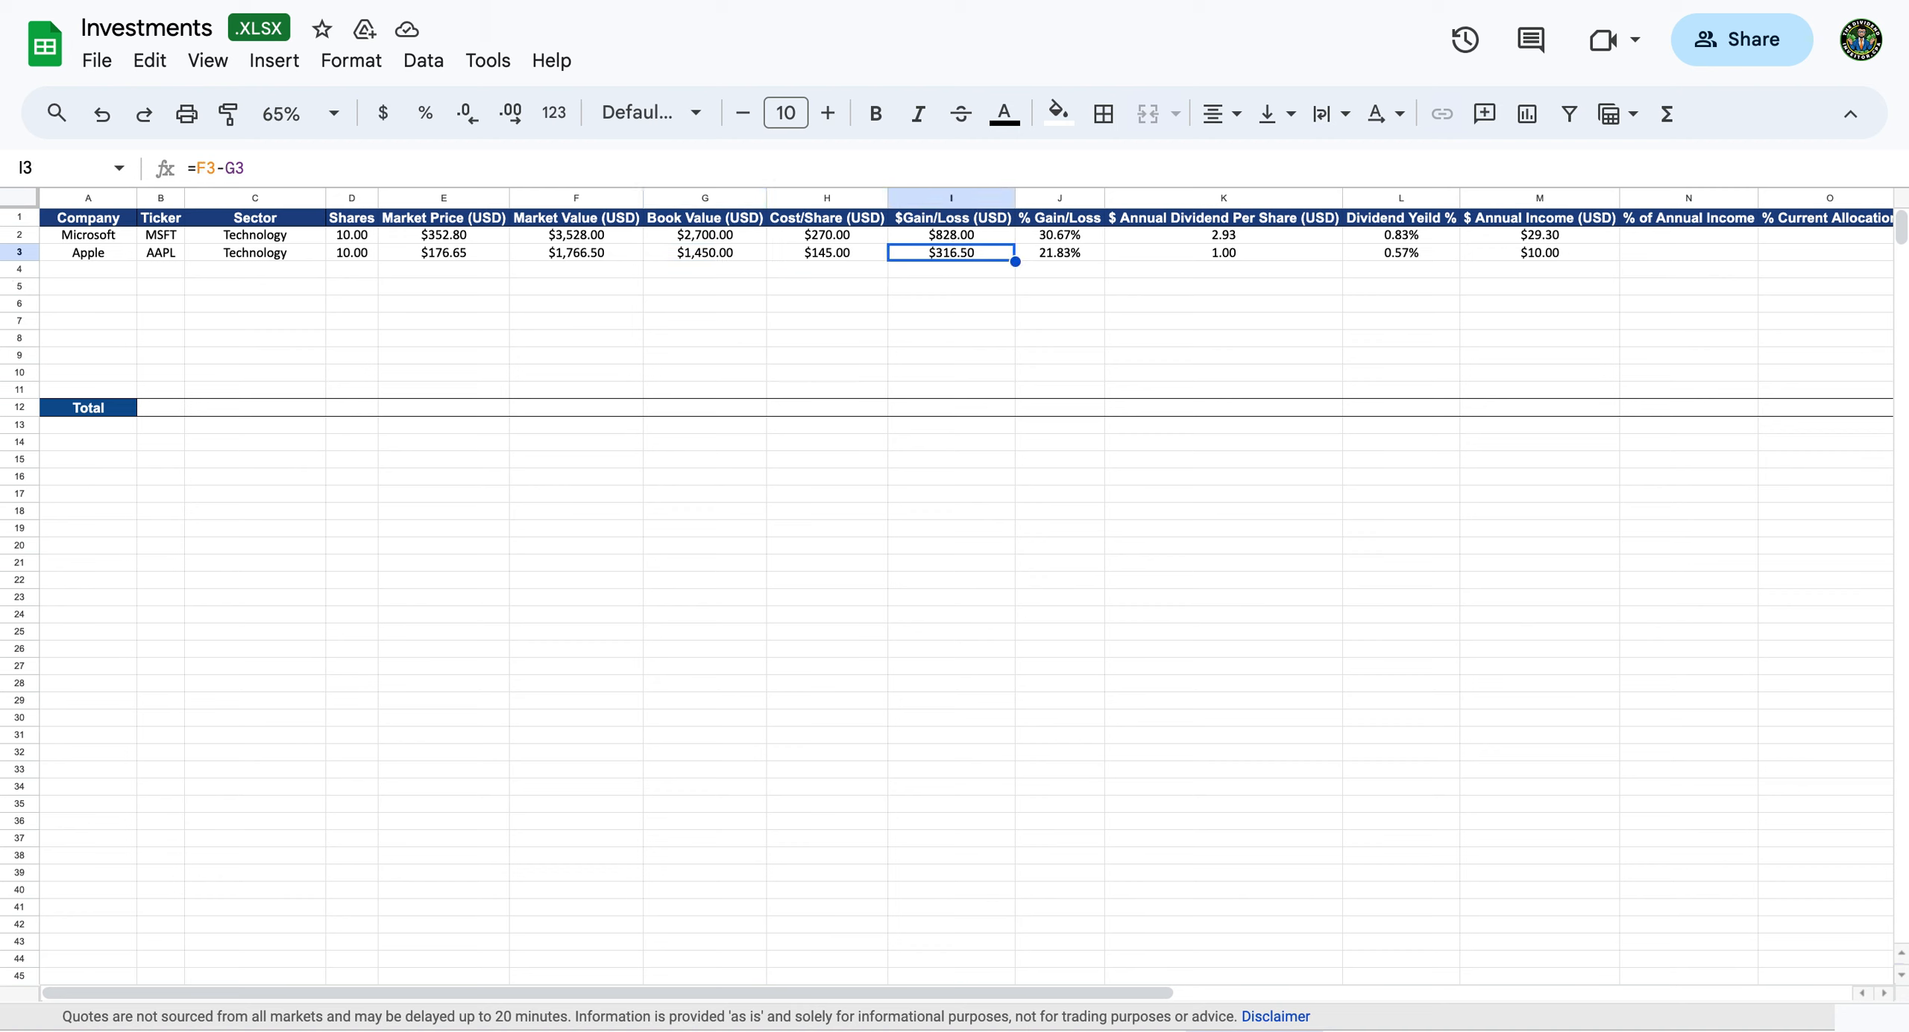
key(Right)
key(Left)
key(Right)
key(Left)
key(Right)
key(Left)
key(Right)
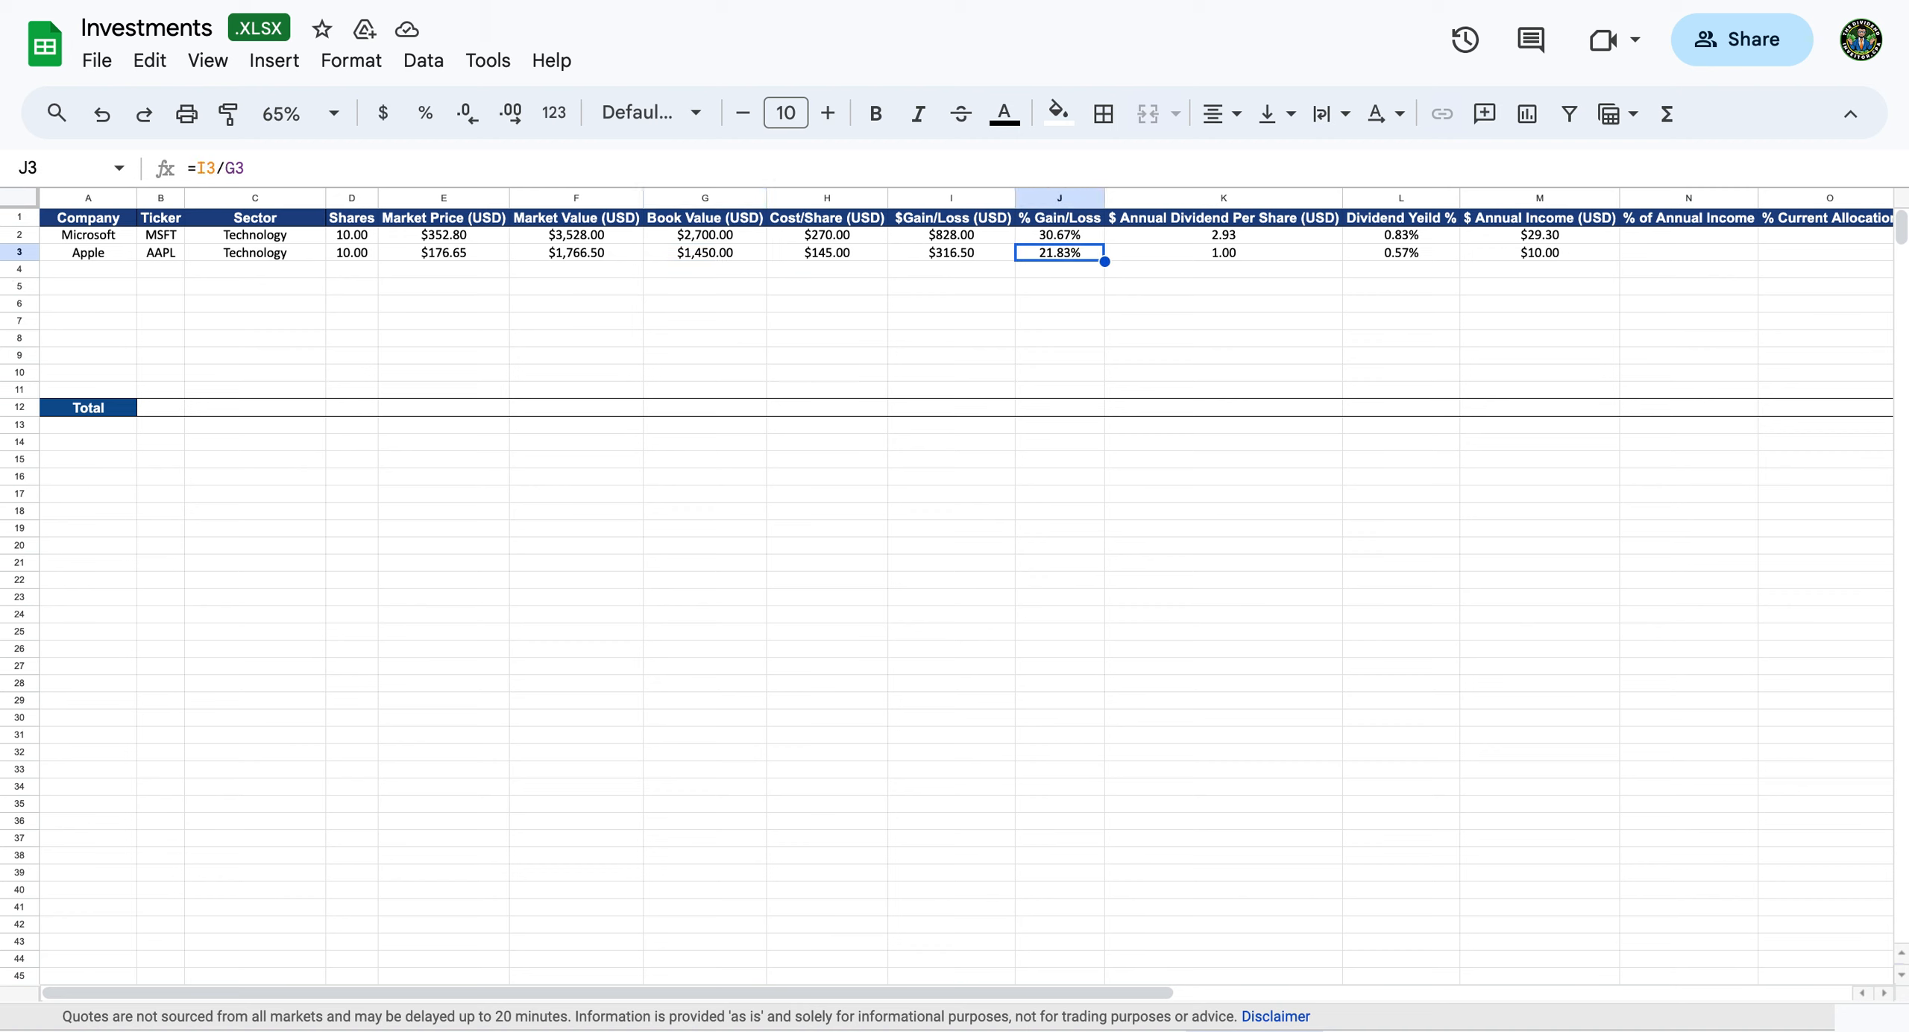
key(Left)
key(Right)
key(Left)
key(Right)
key(Left)
key(Right)
key(Left)
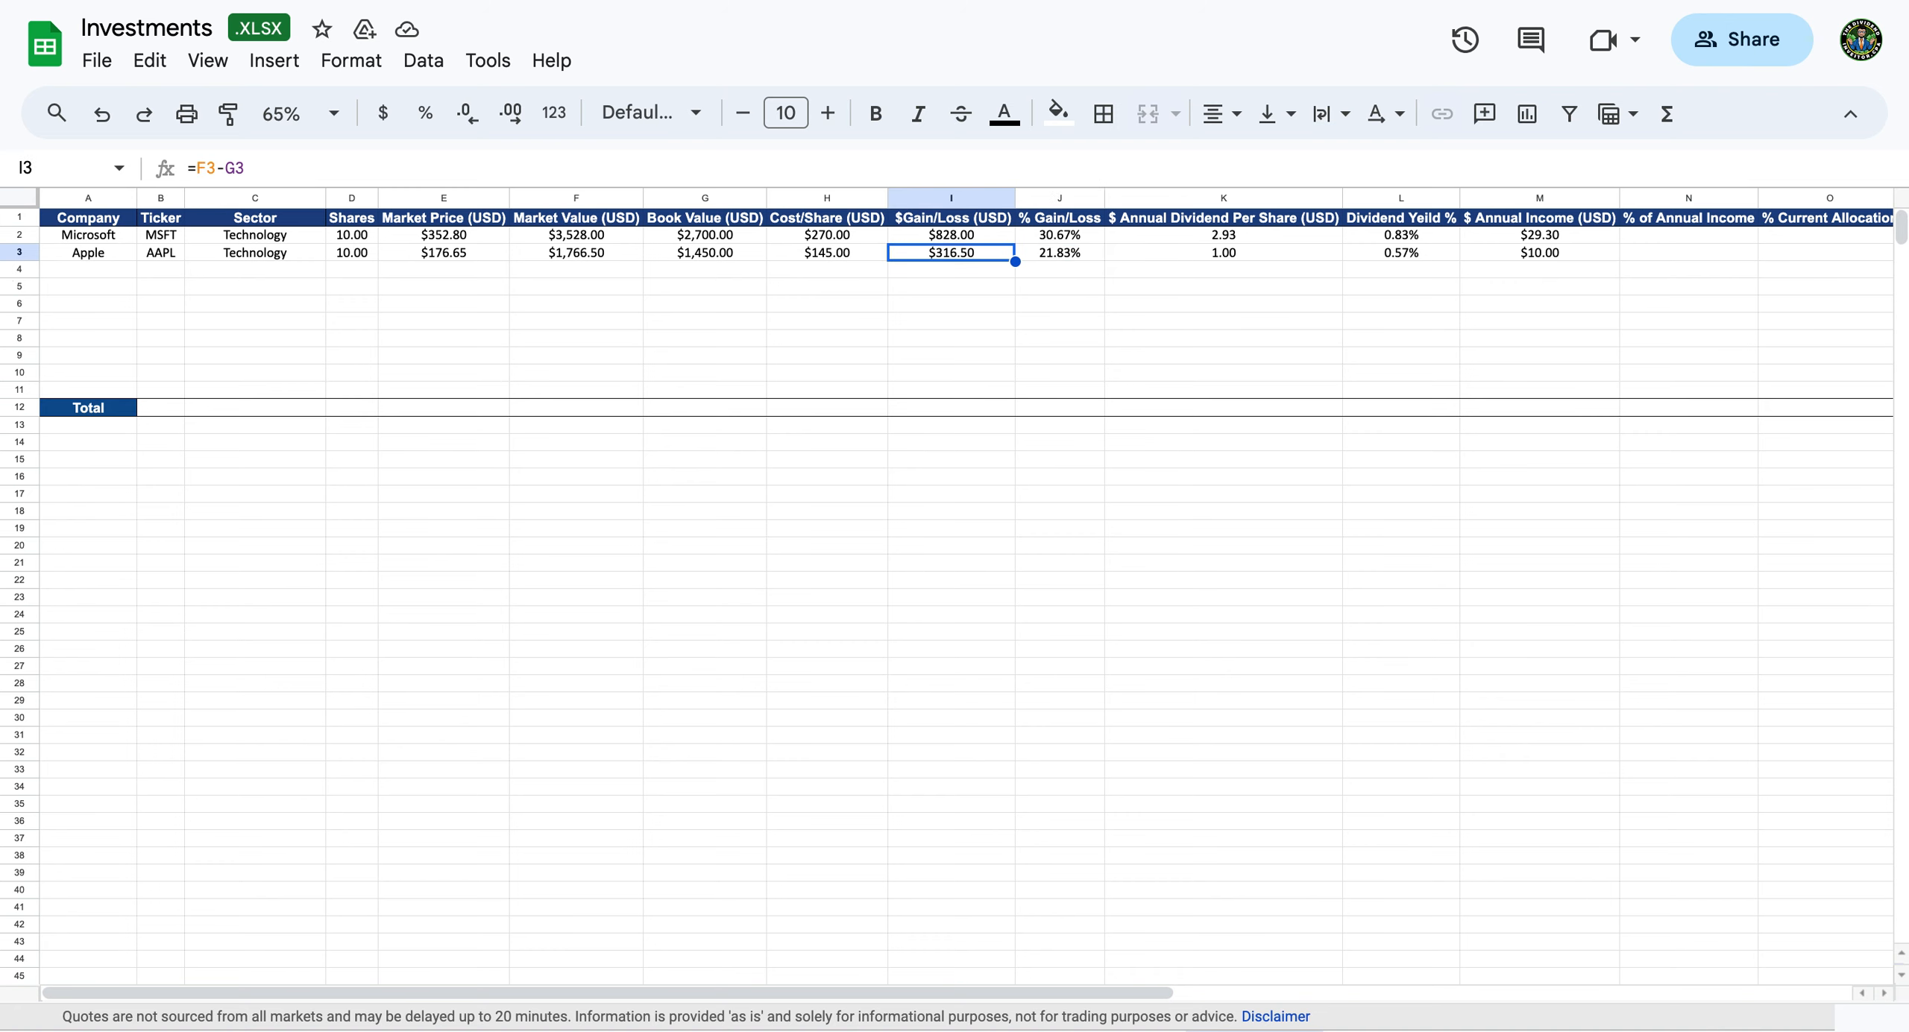
key(Left)
key(Right)
key(Right)
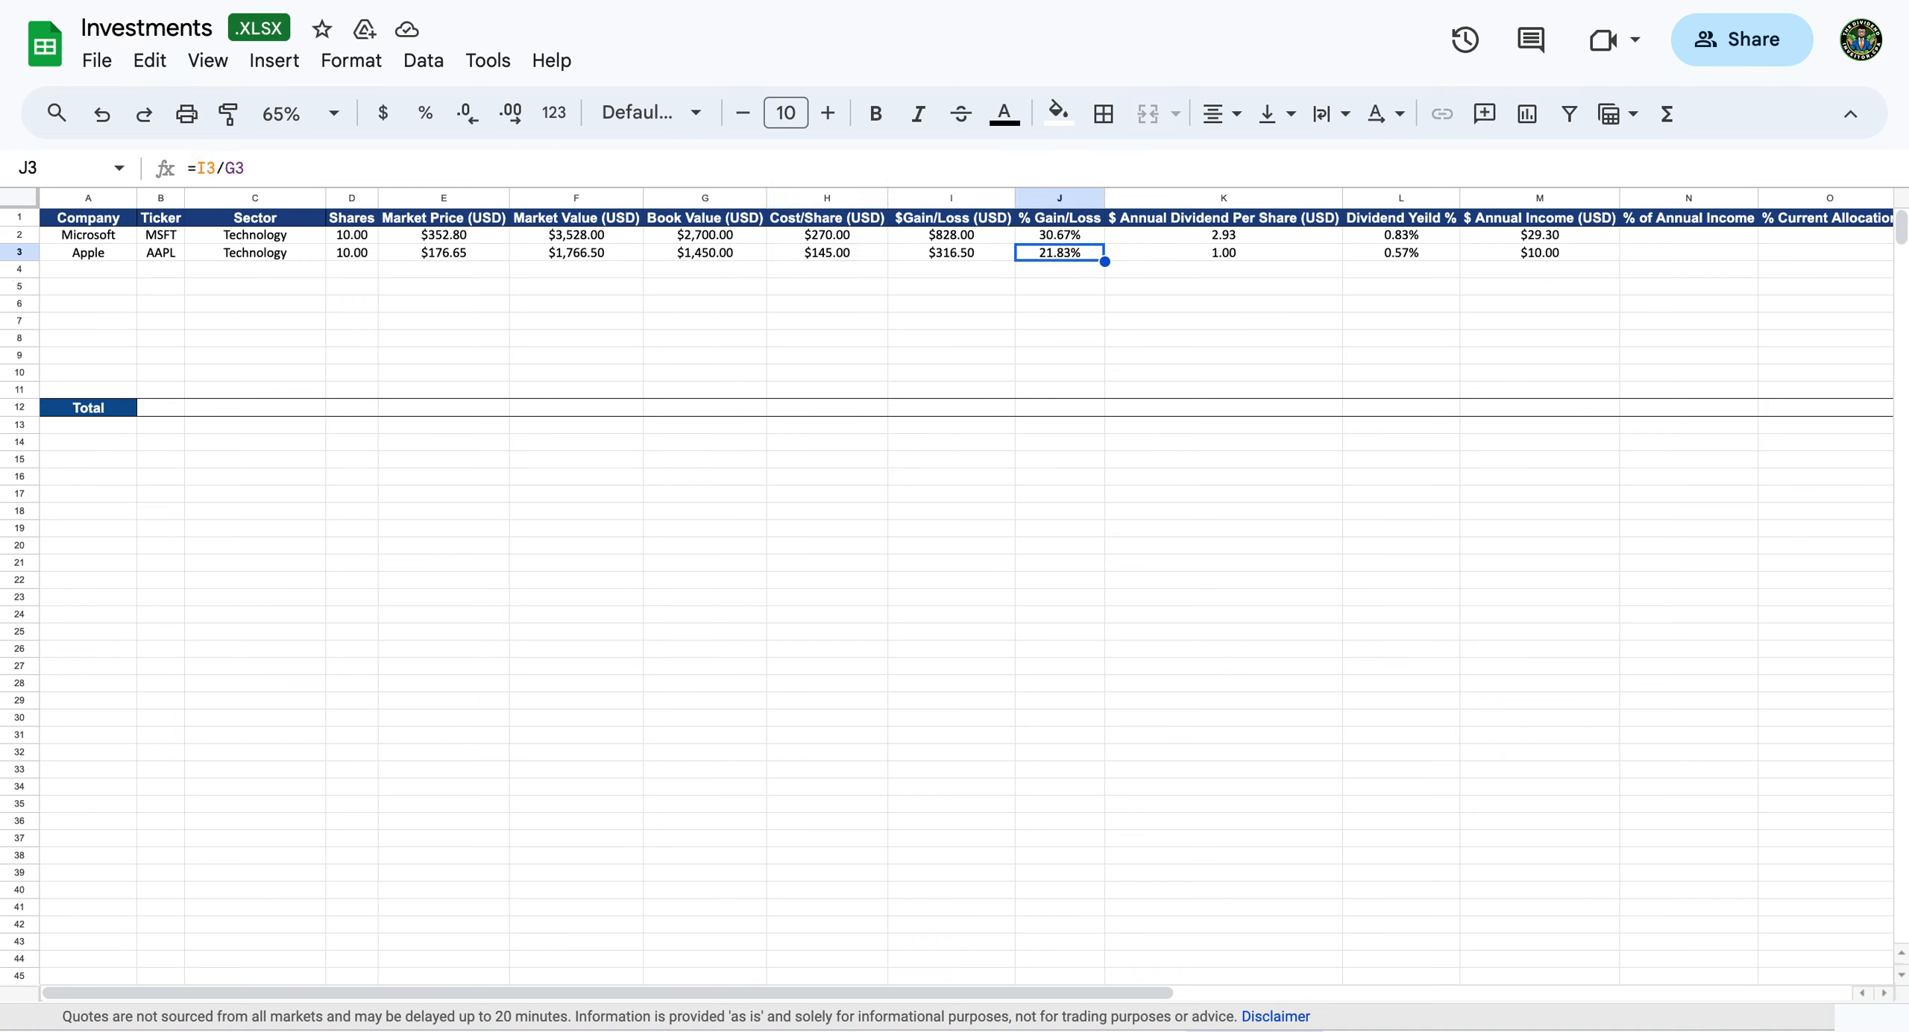
key(Right)
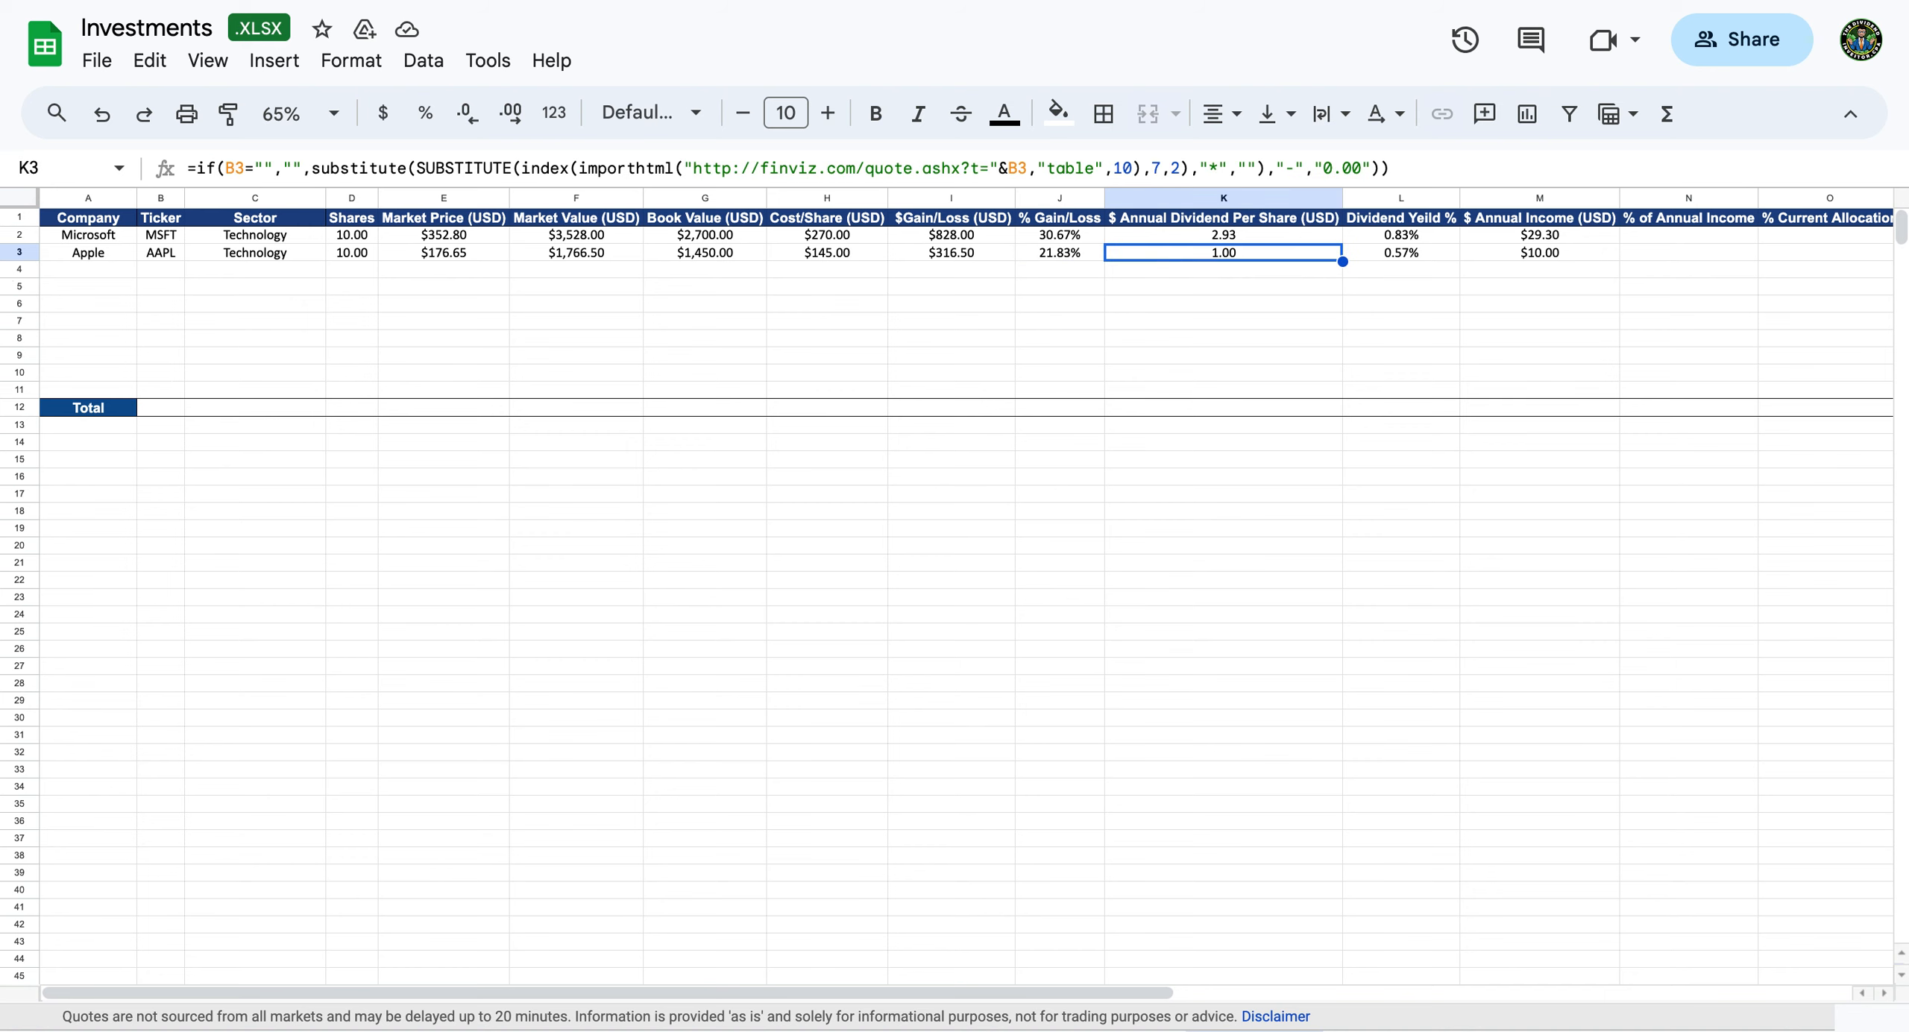
key(Right)
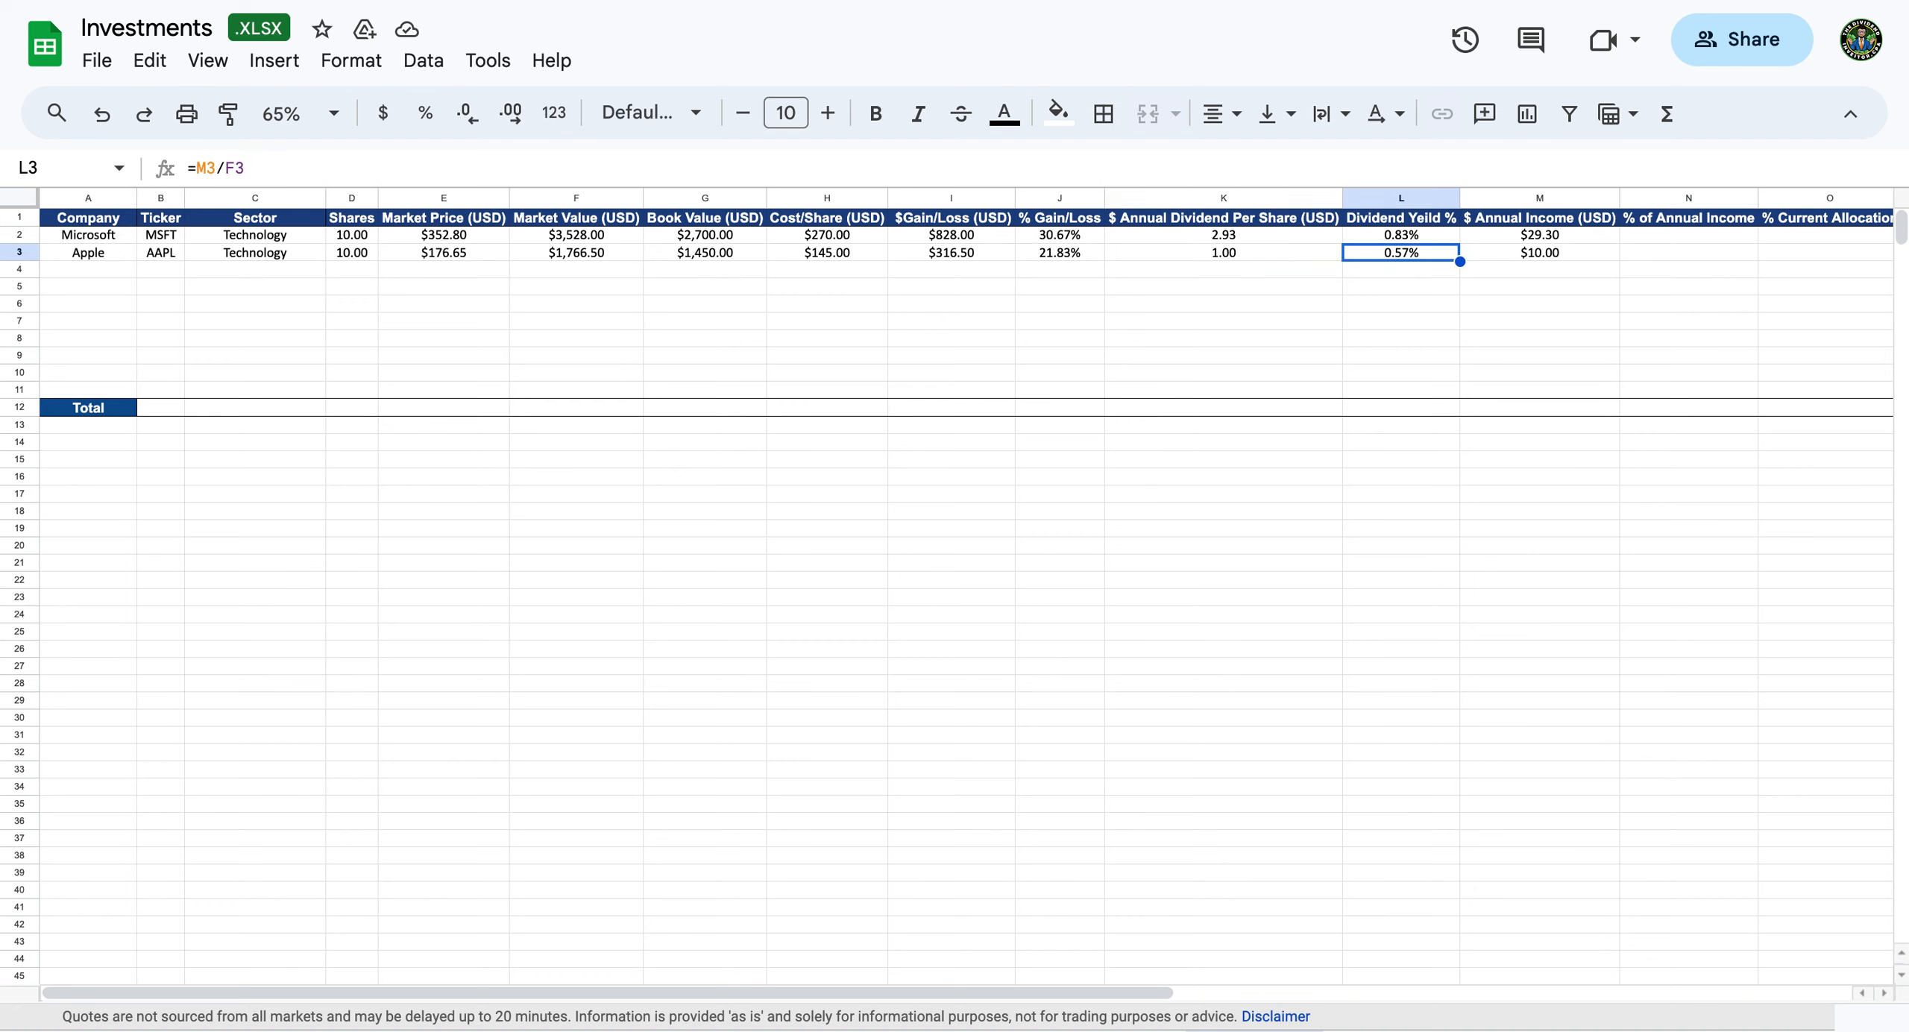
key(Right)
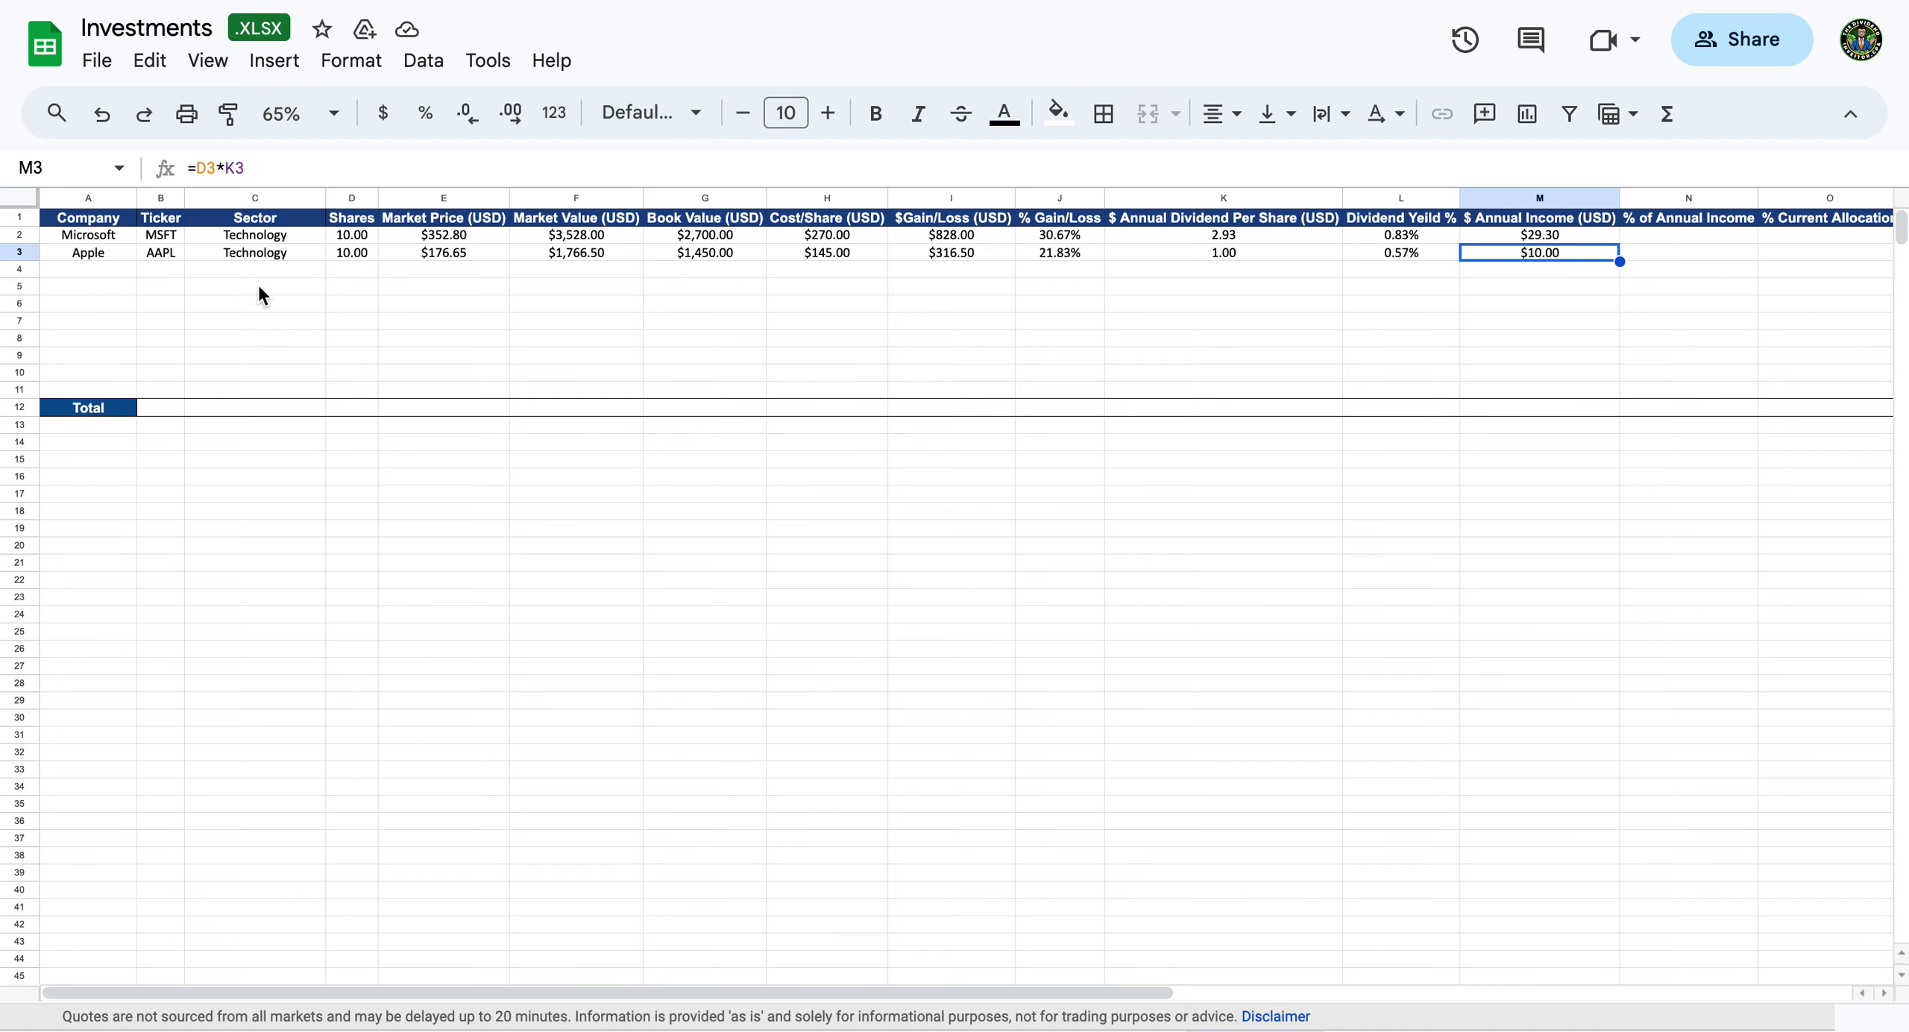
Copy Apple's entire row 3 and paste it into row 4 starting at A4.
click(23, 254)
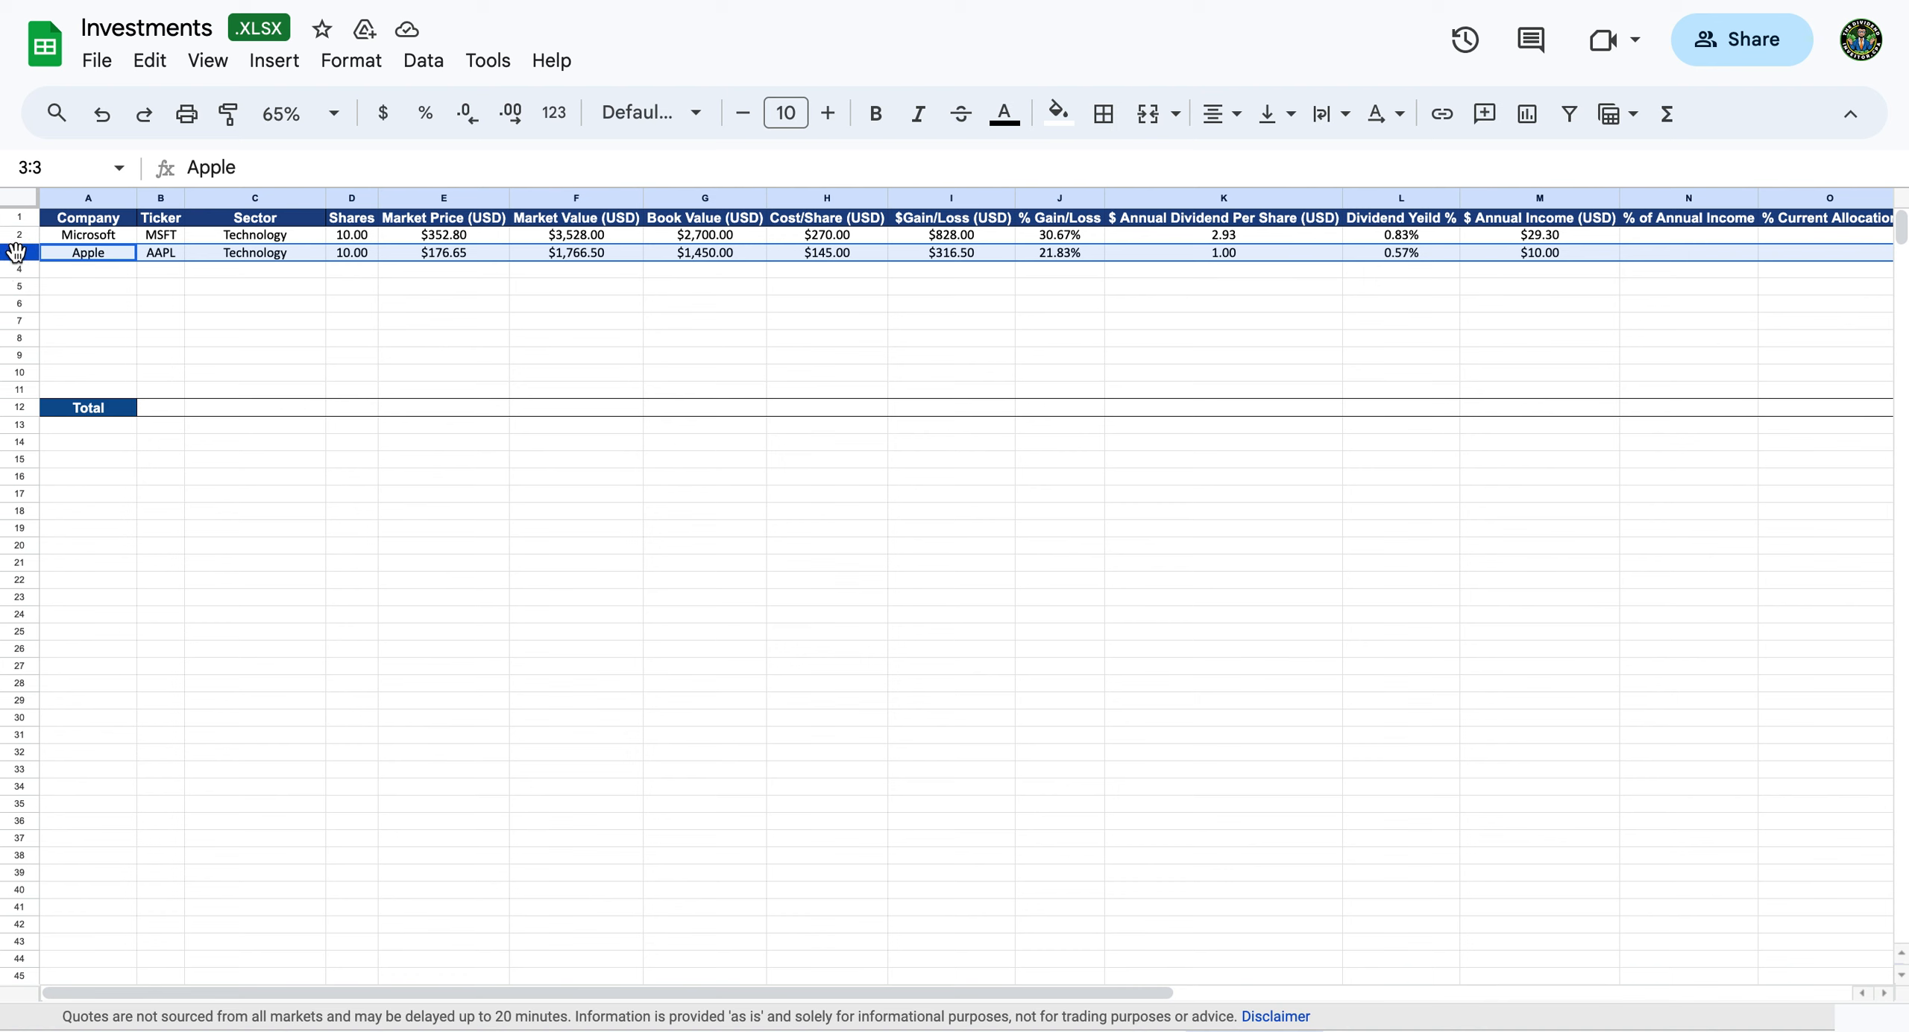
click(150, 63)
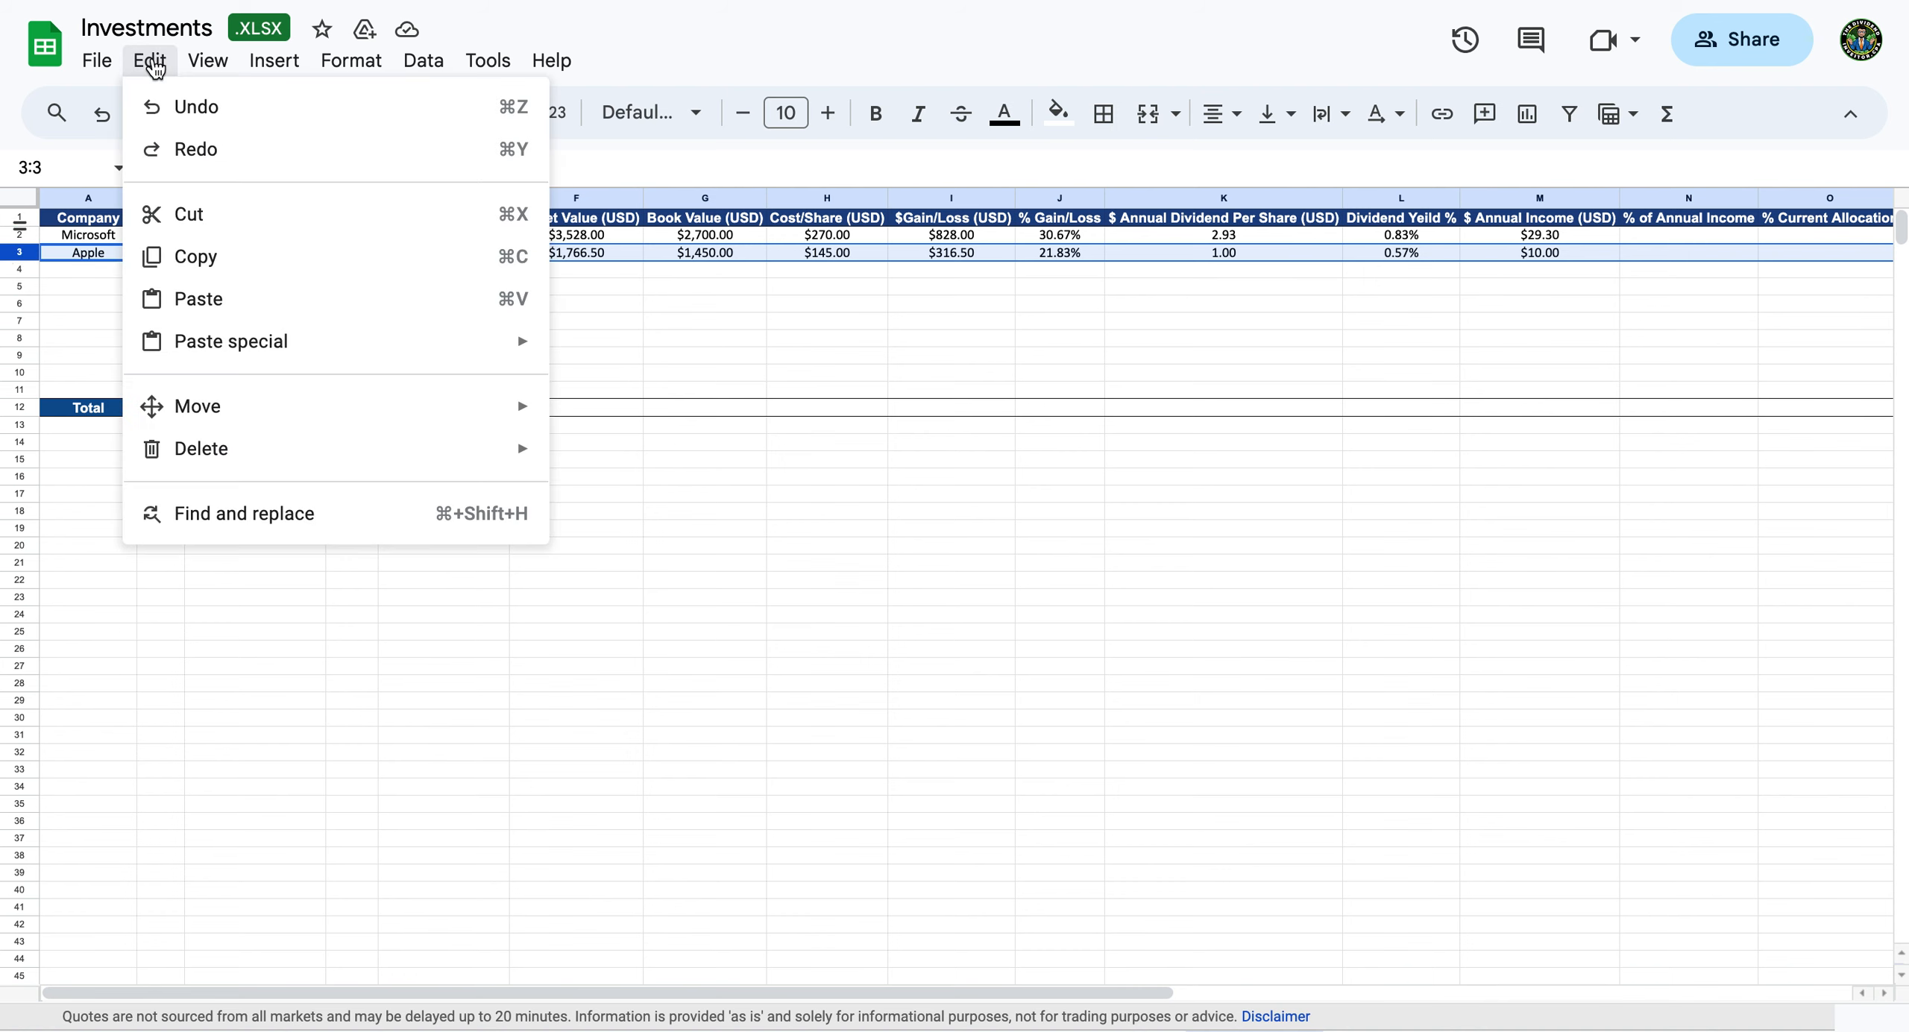
click(192, 256)
click(104, 268)
click(150, 62)
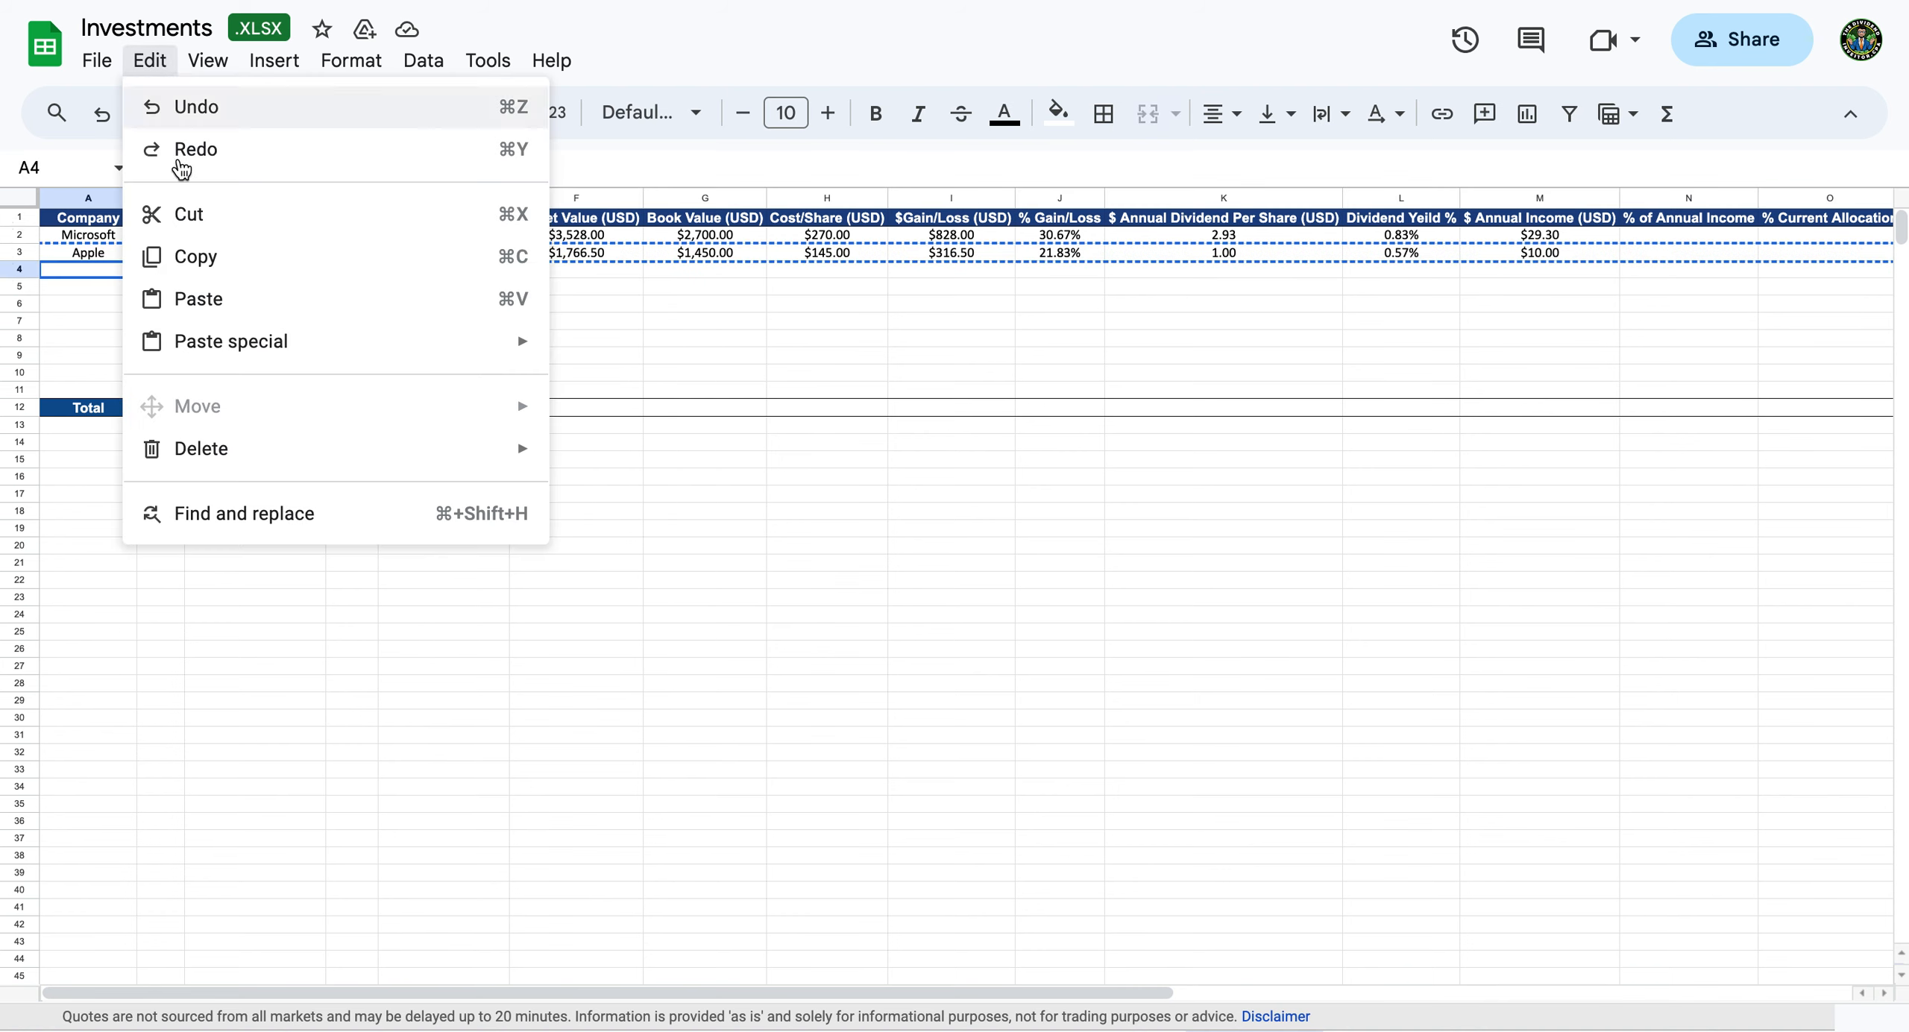
click(198, 300)
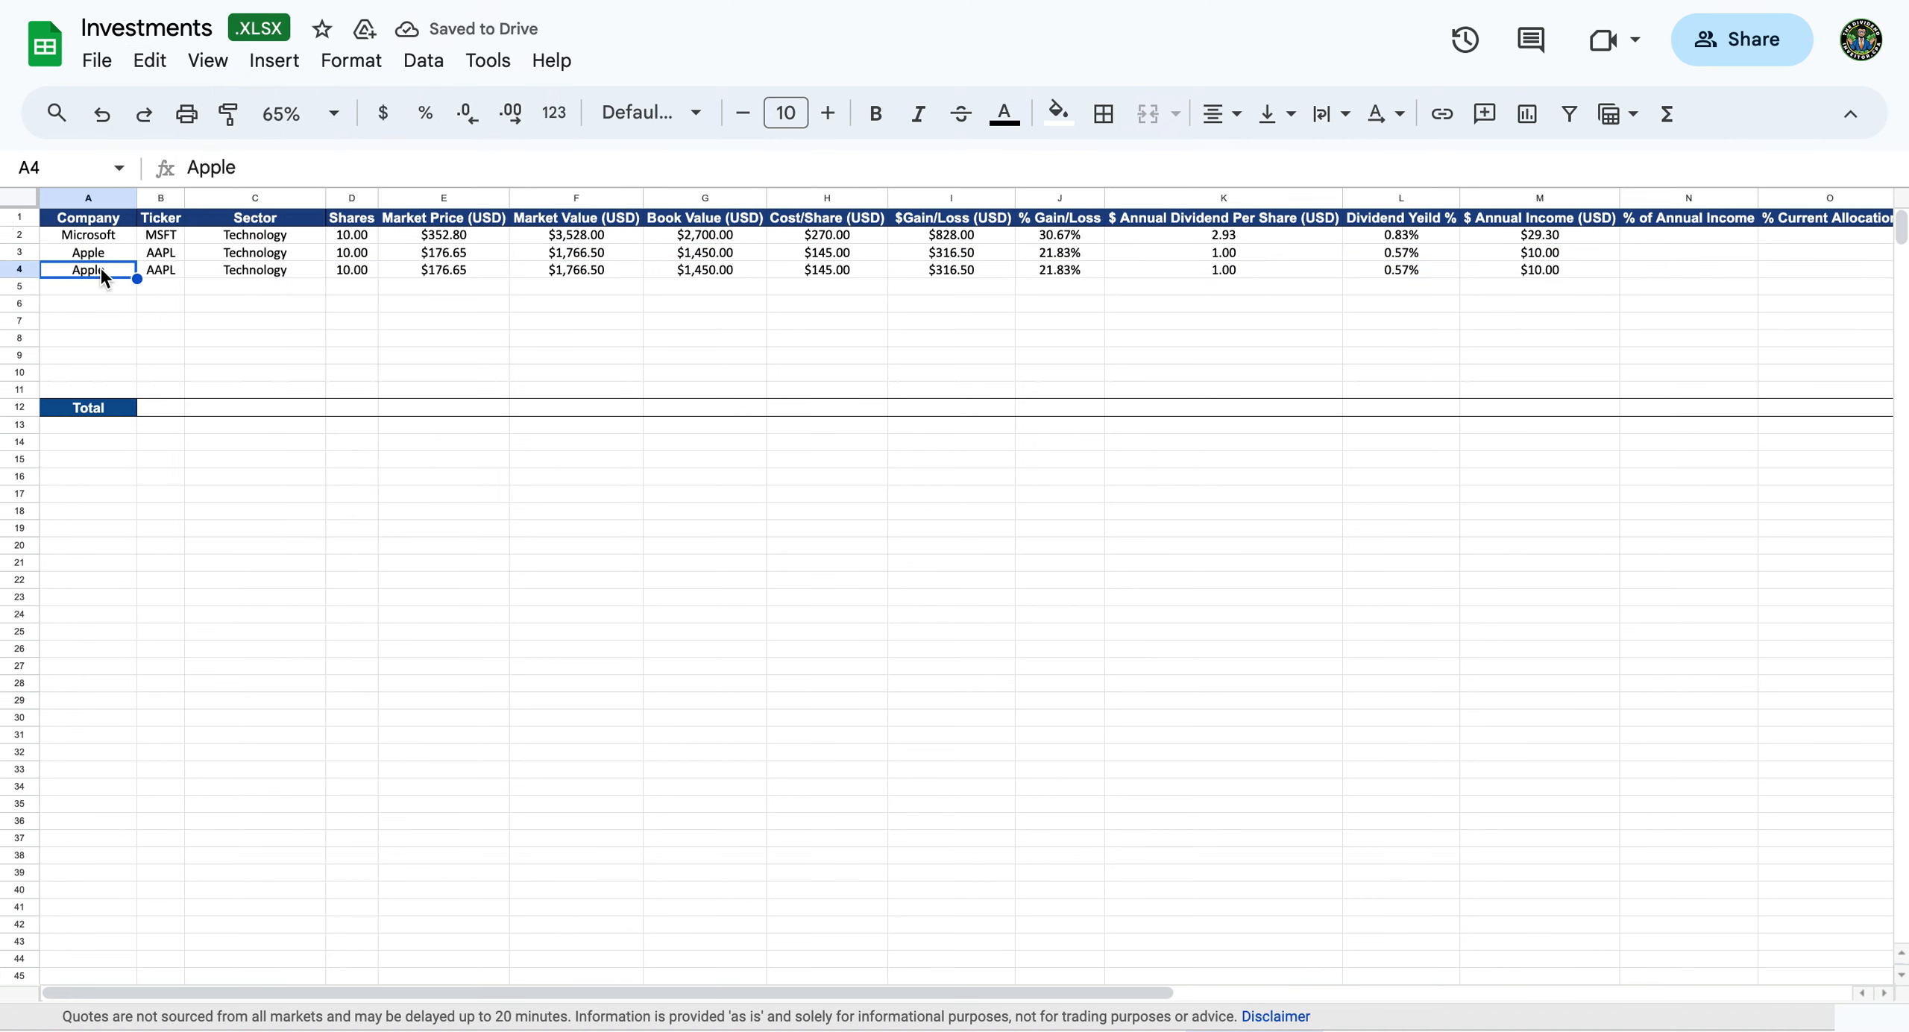
Change the copied row 4 to JP Morgan with ticker JPM, sector Banking and 5 shares.
text(Jp)
key(BackSpace)
text(P Morgan)
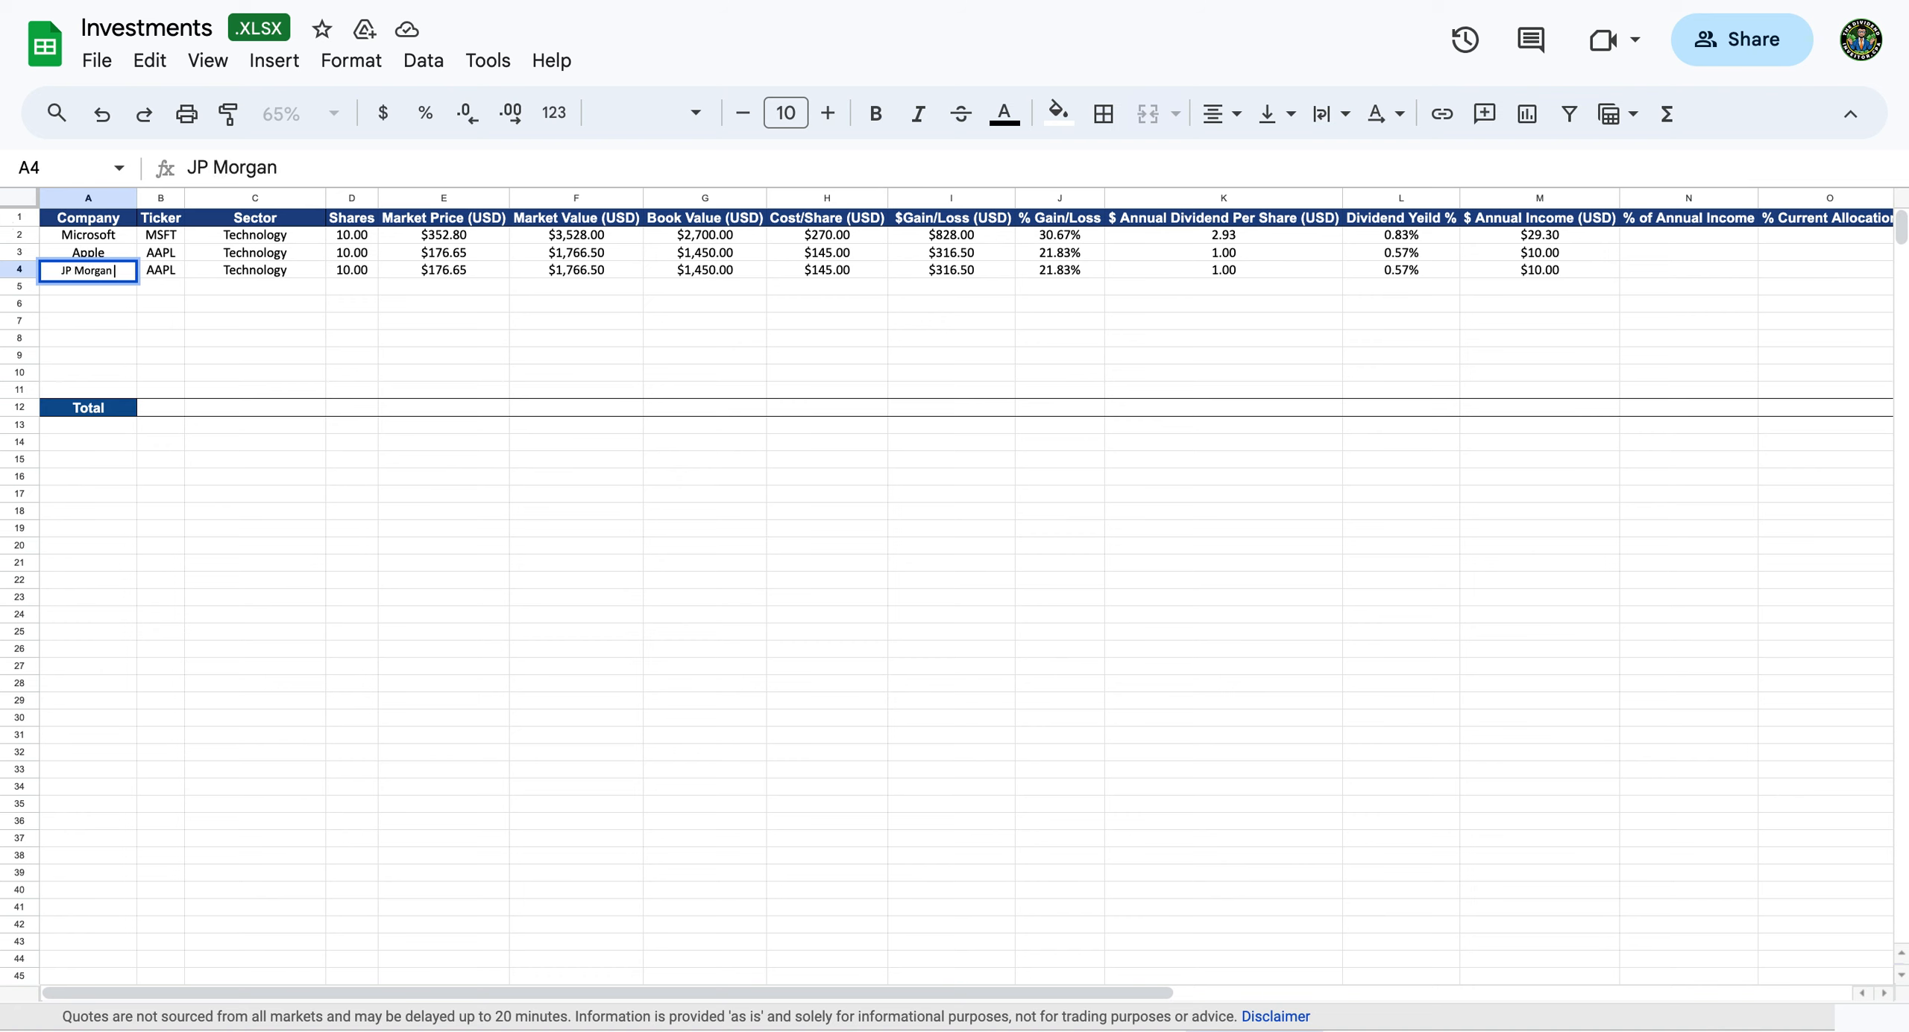
key(Tab)
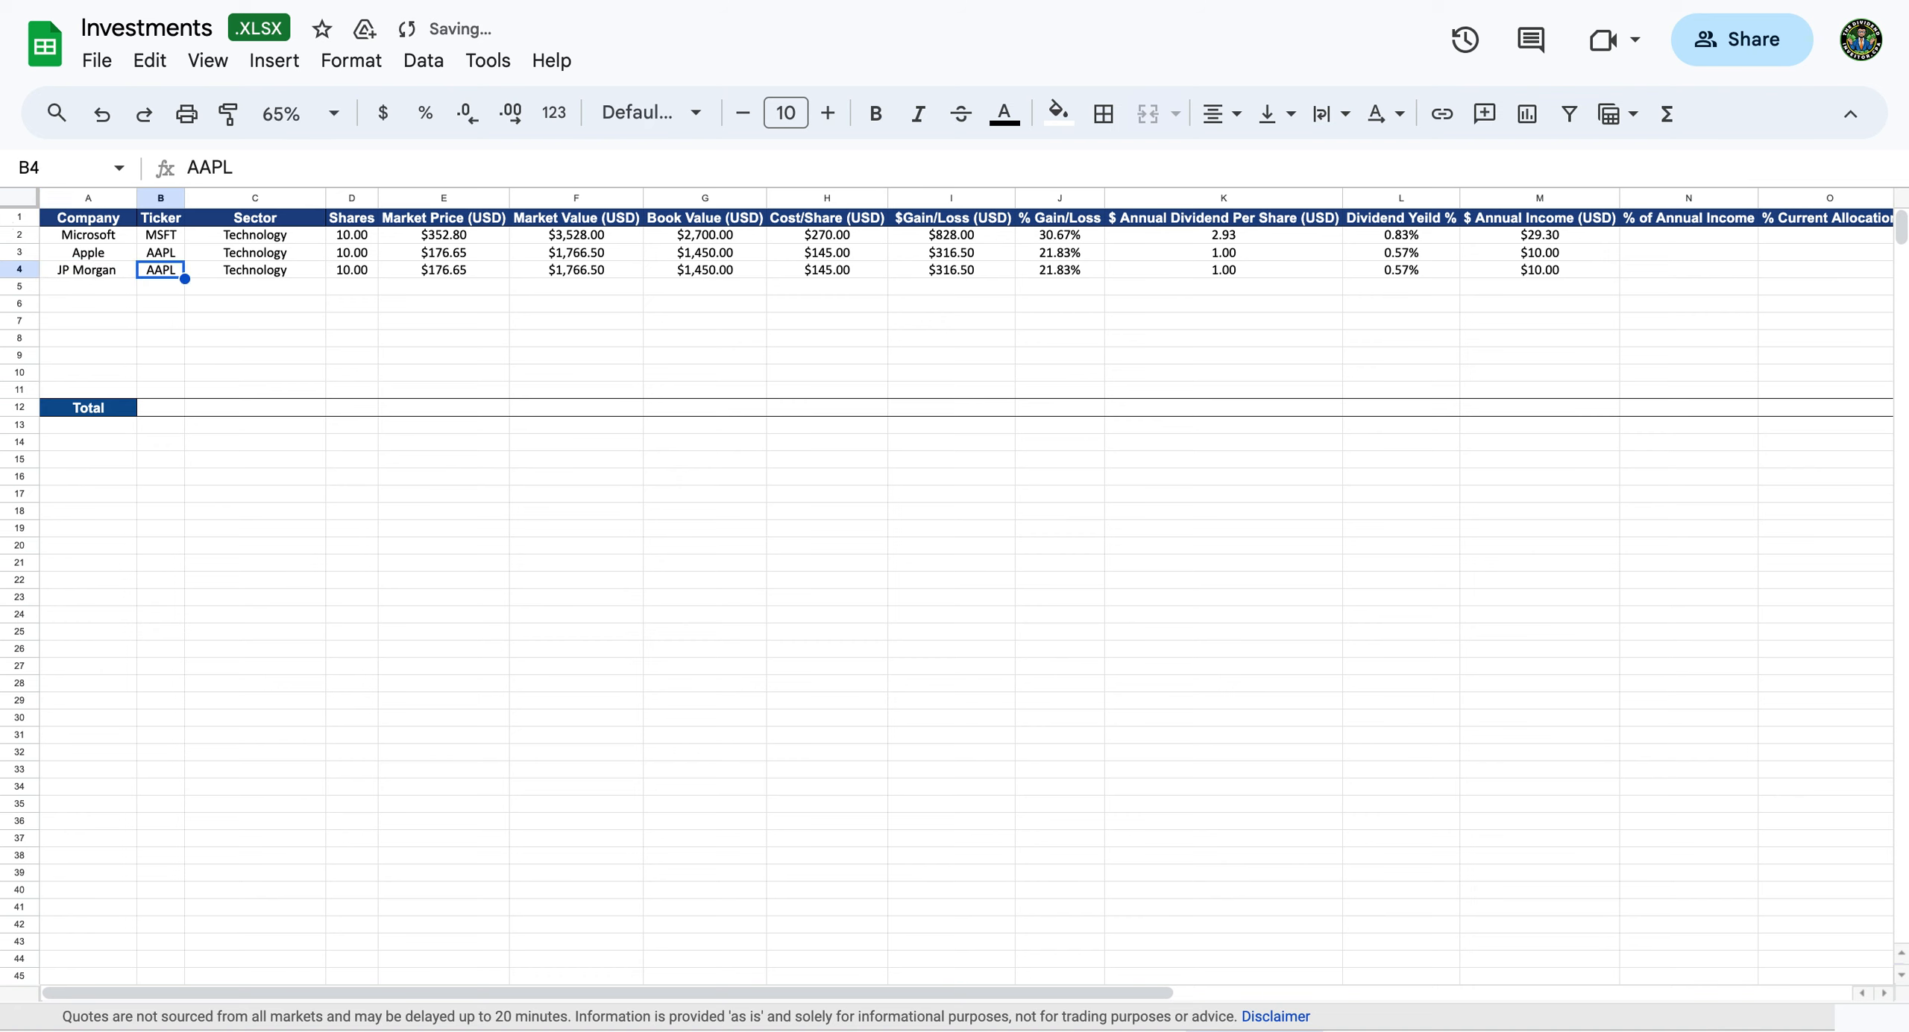
text(JPM)
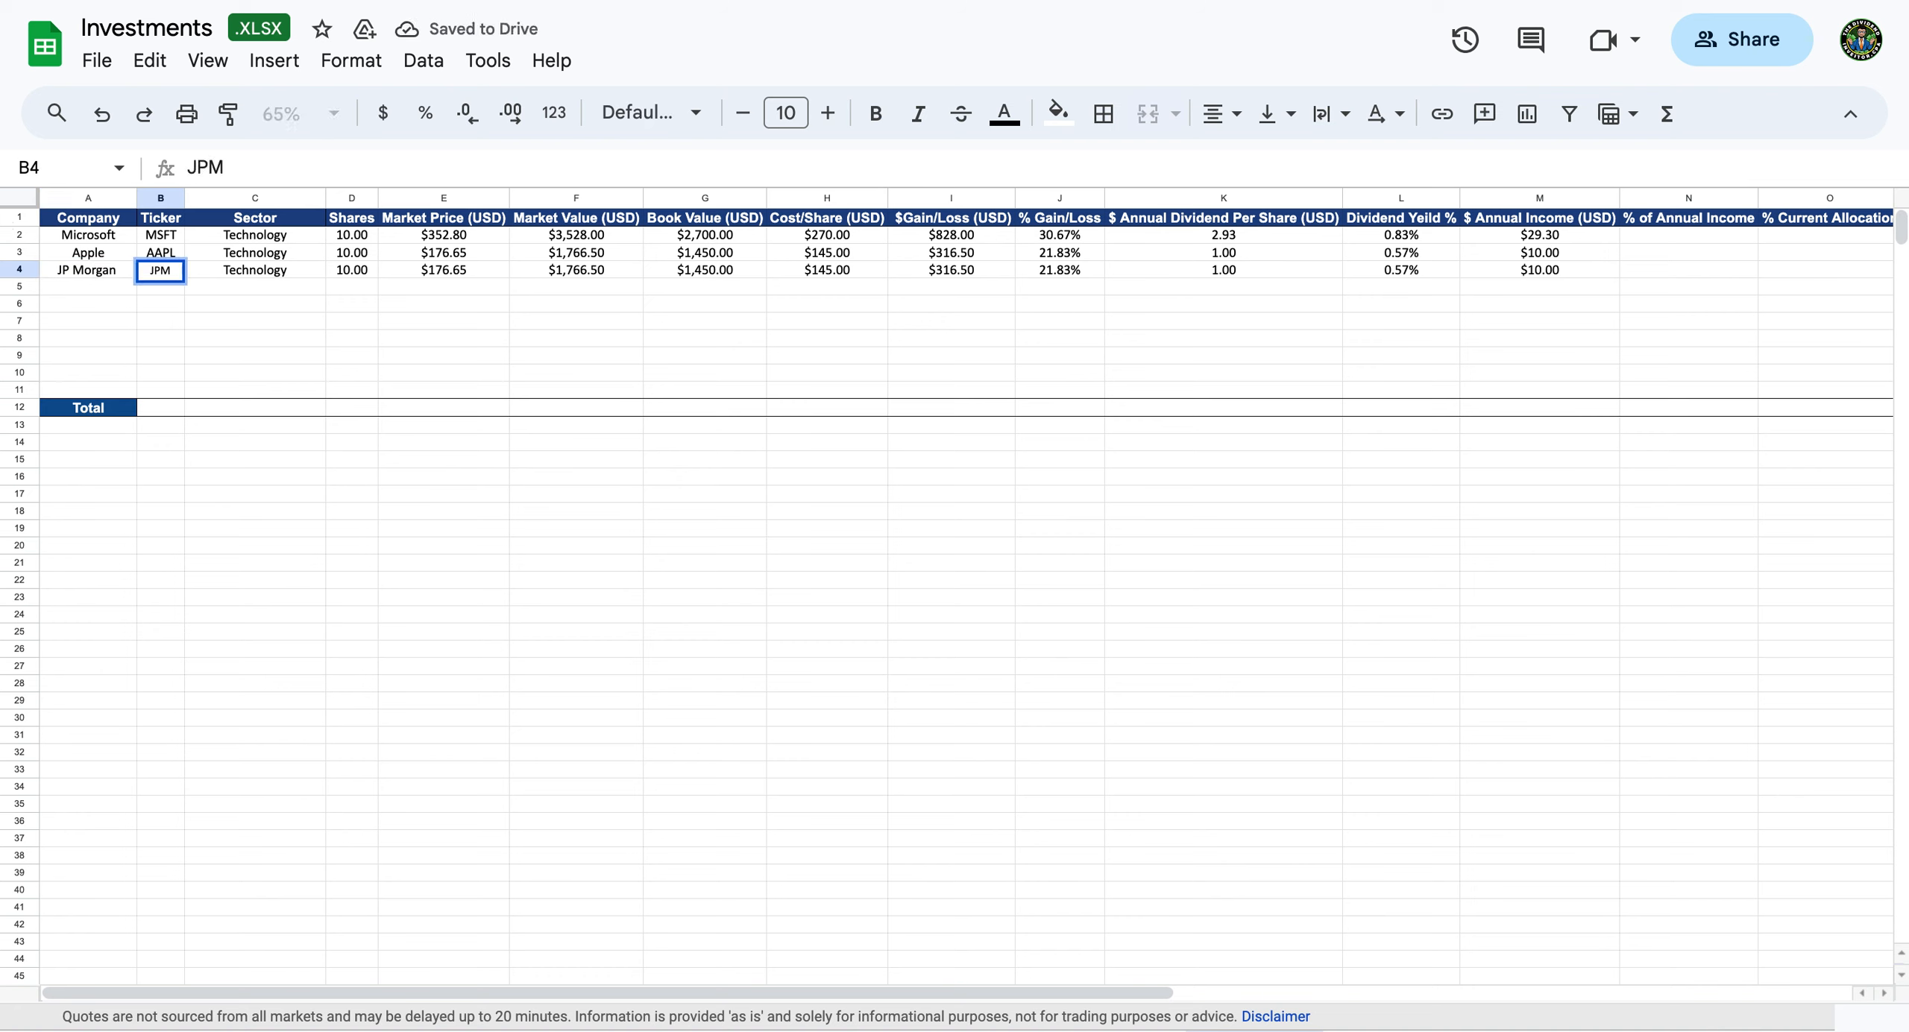
key(Tab)
text(Banking)
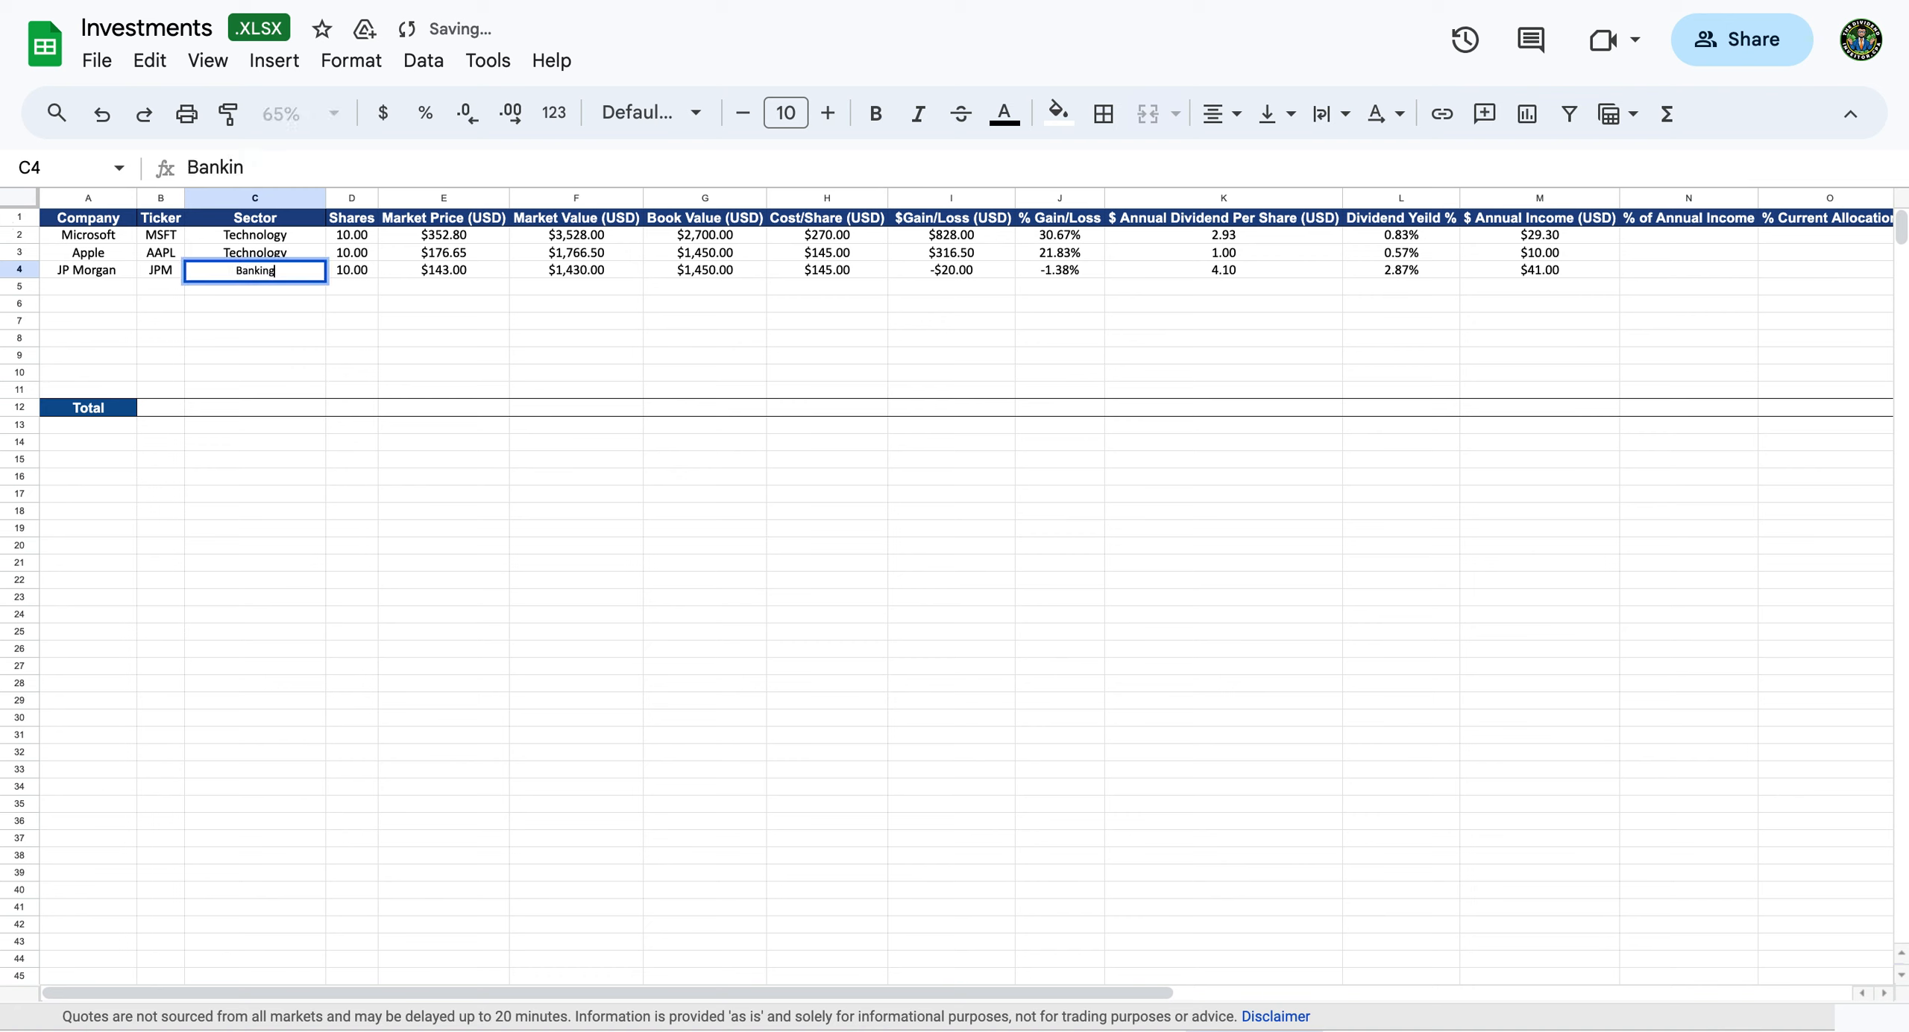
key(Tab)
text(5)
key(Tab)
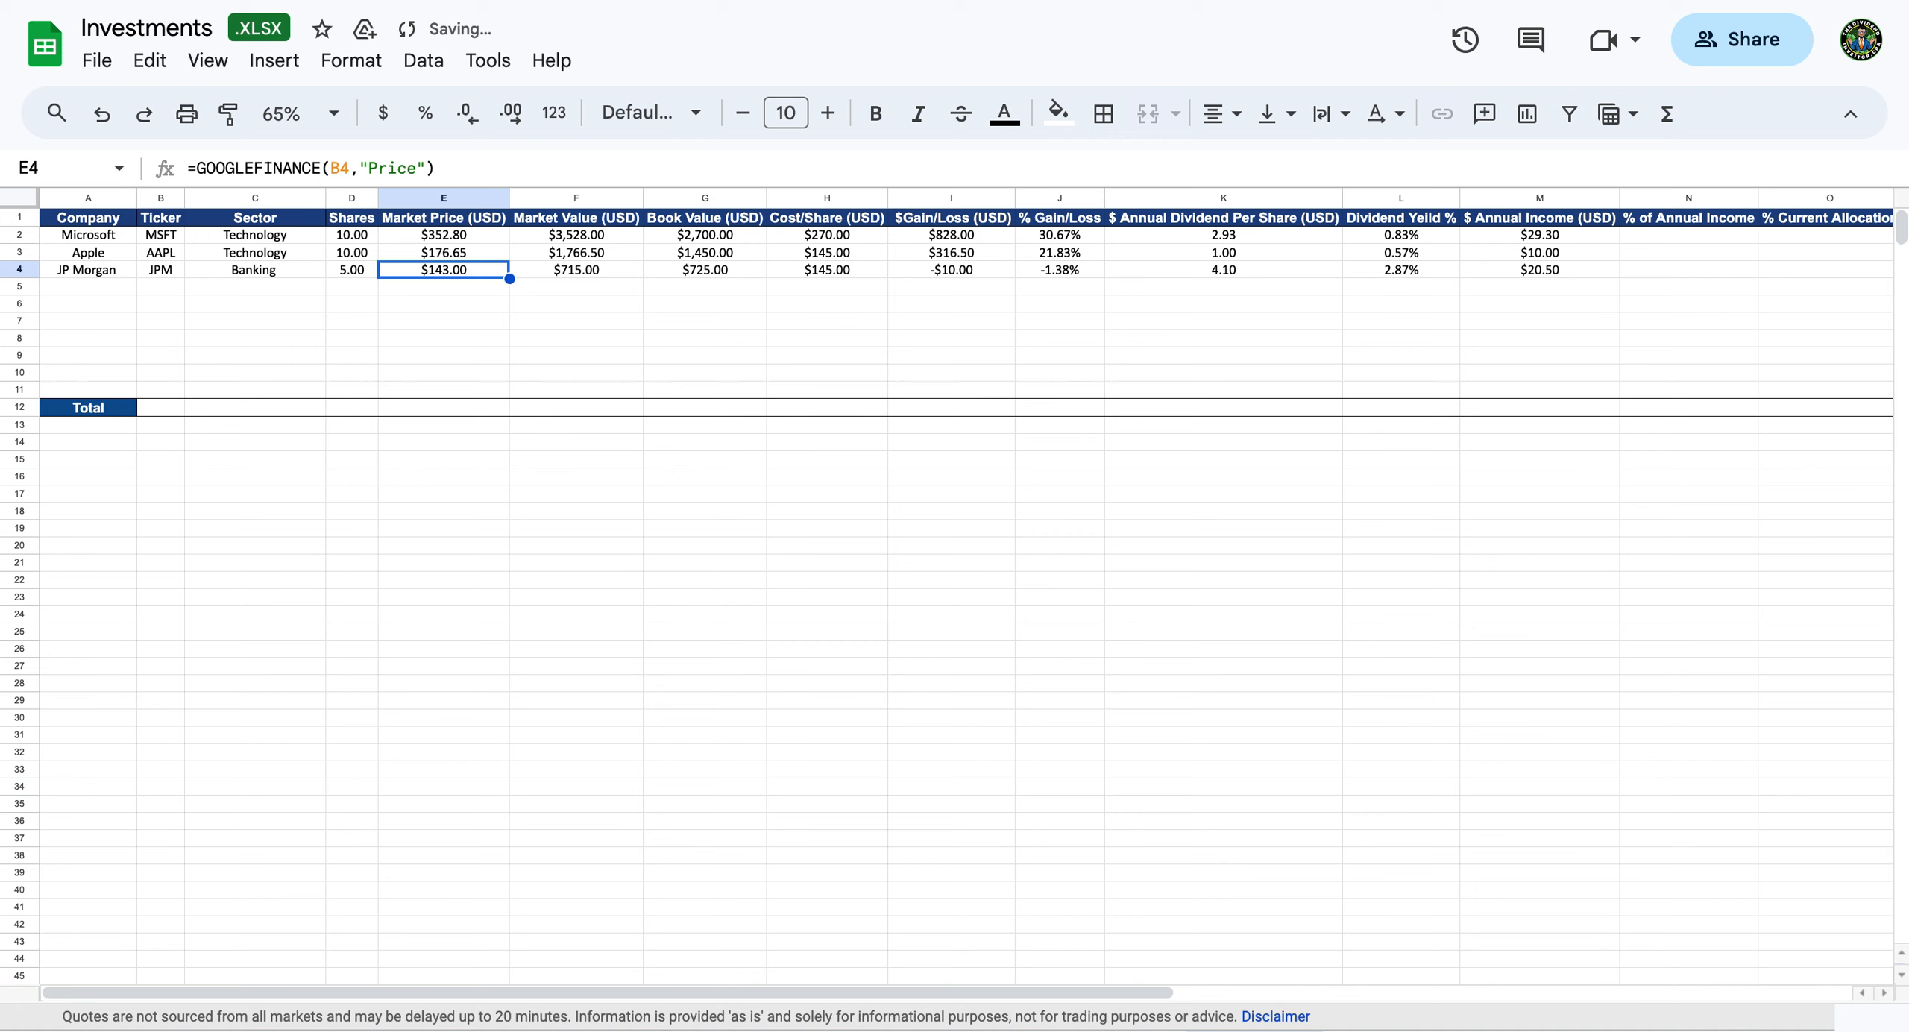
Set JP Morgan's cost per share in H4 to 120.
key(Tab)
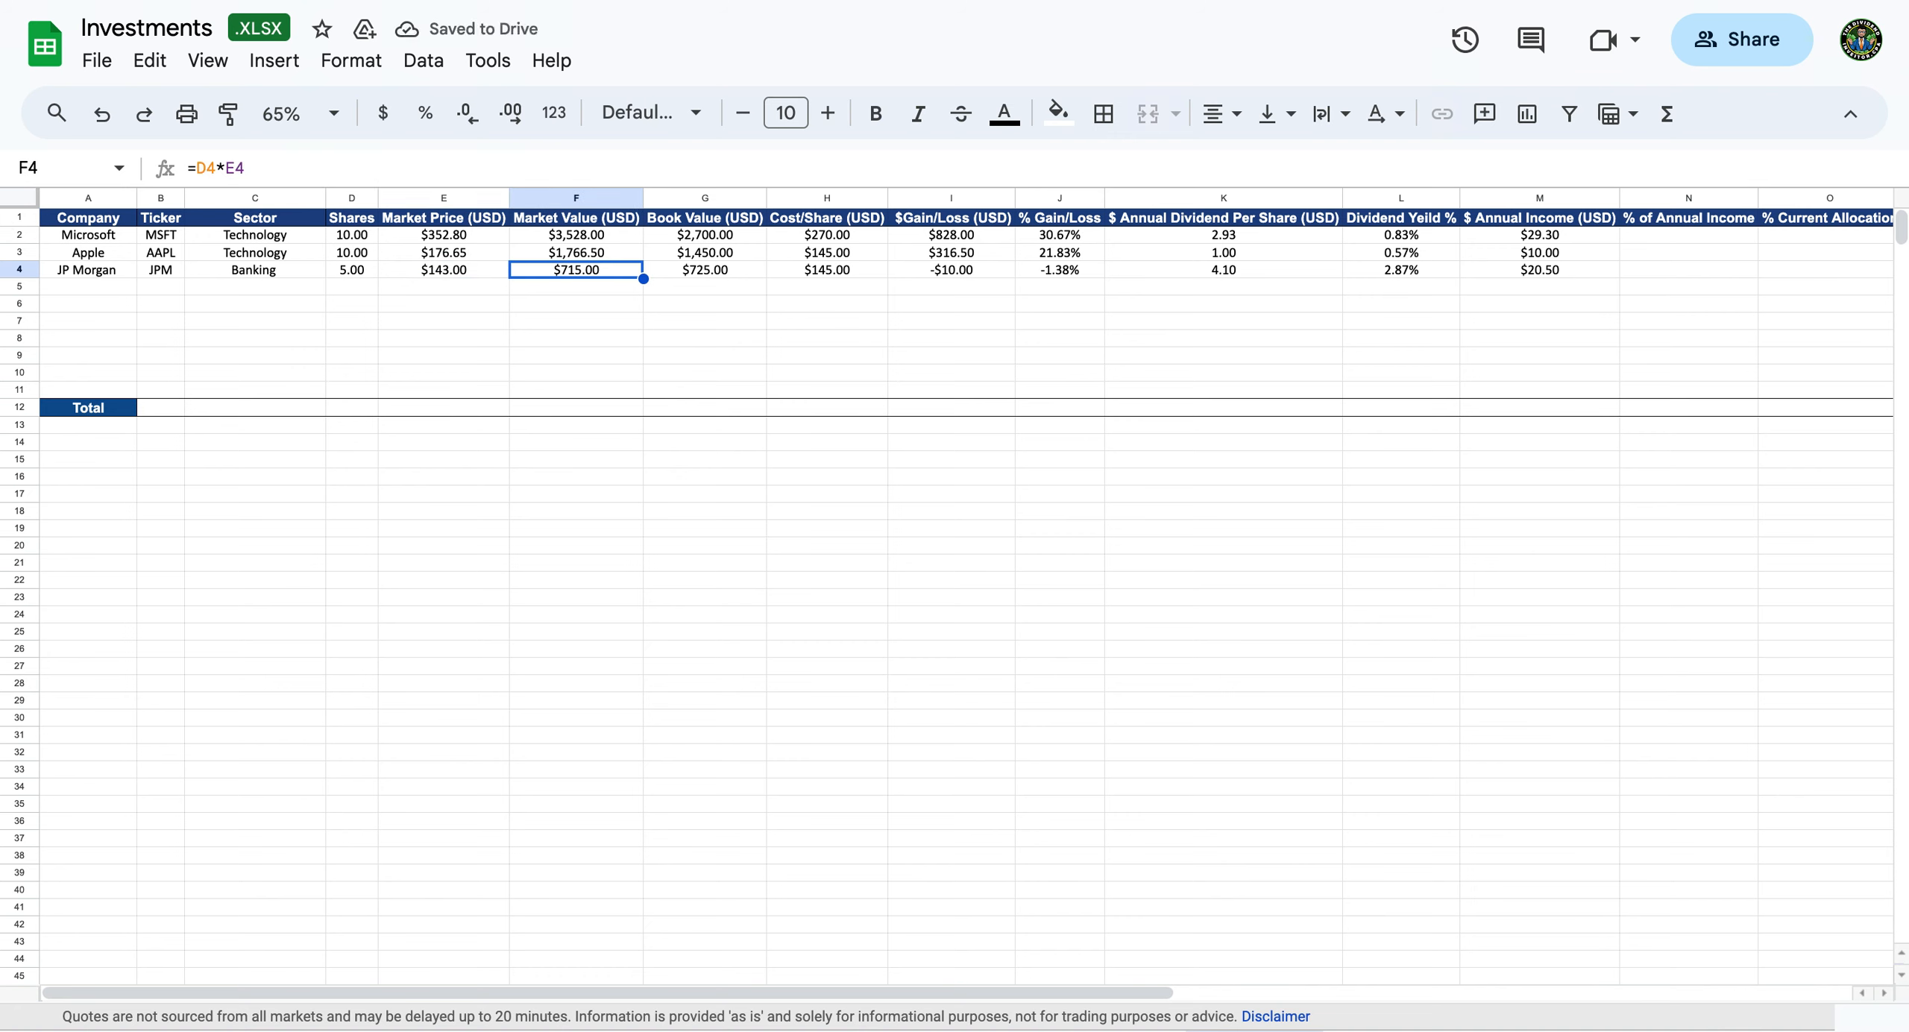
key(Tab)
key(Tab)
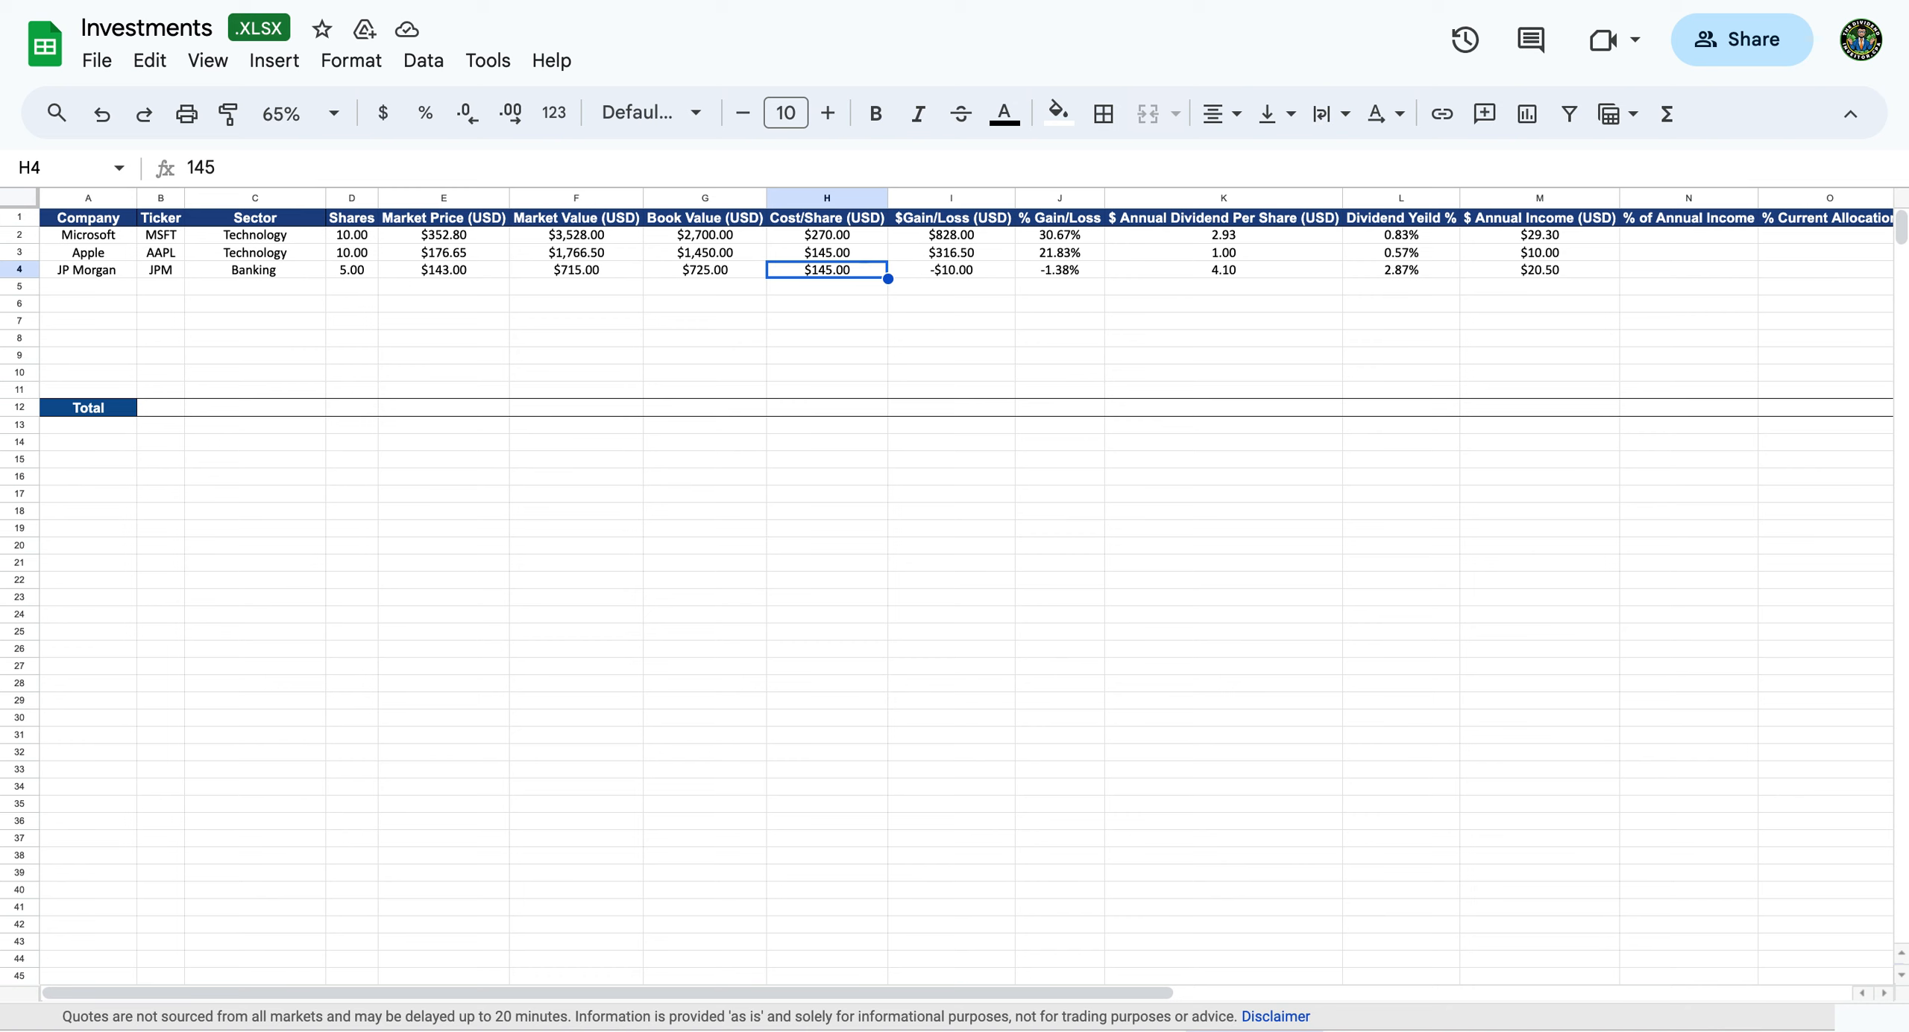
text(120)
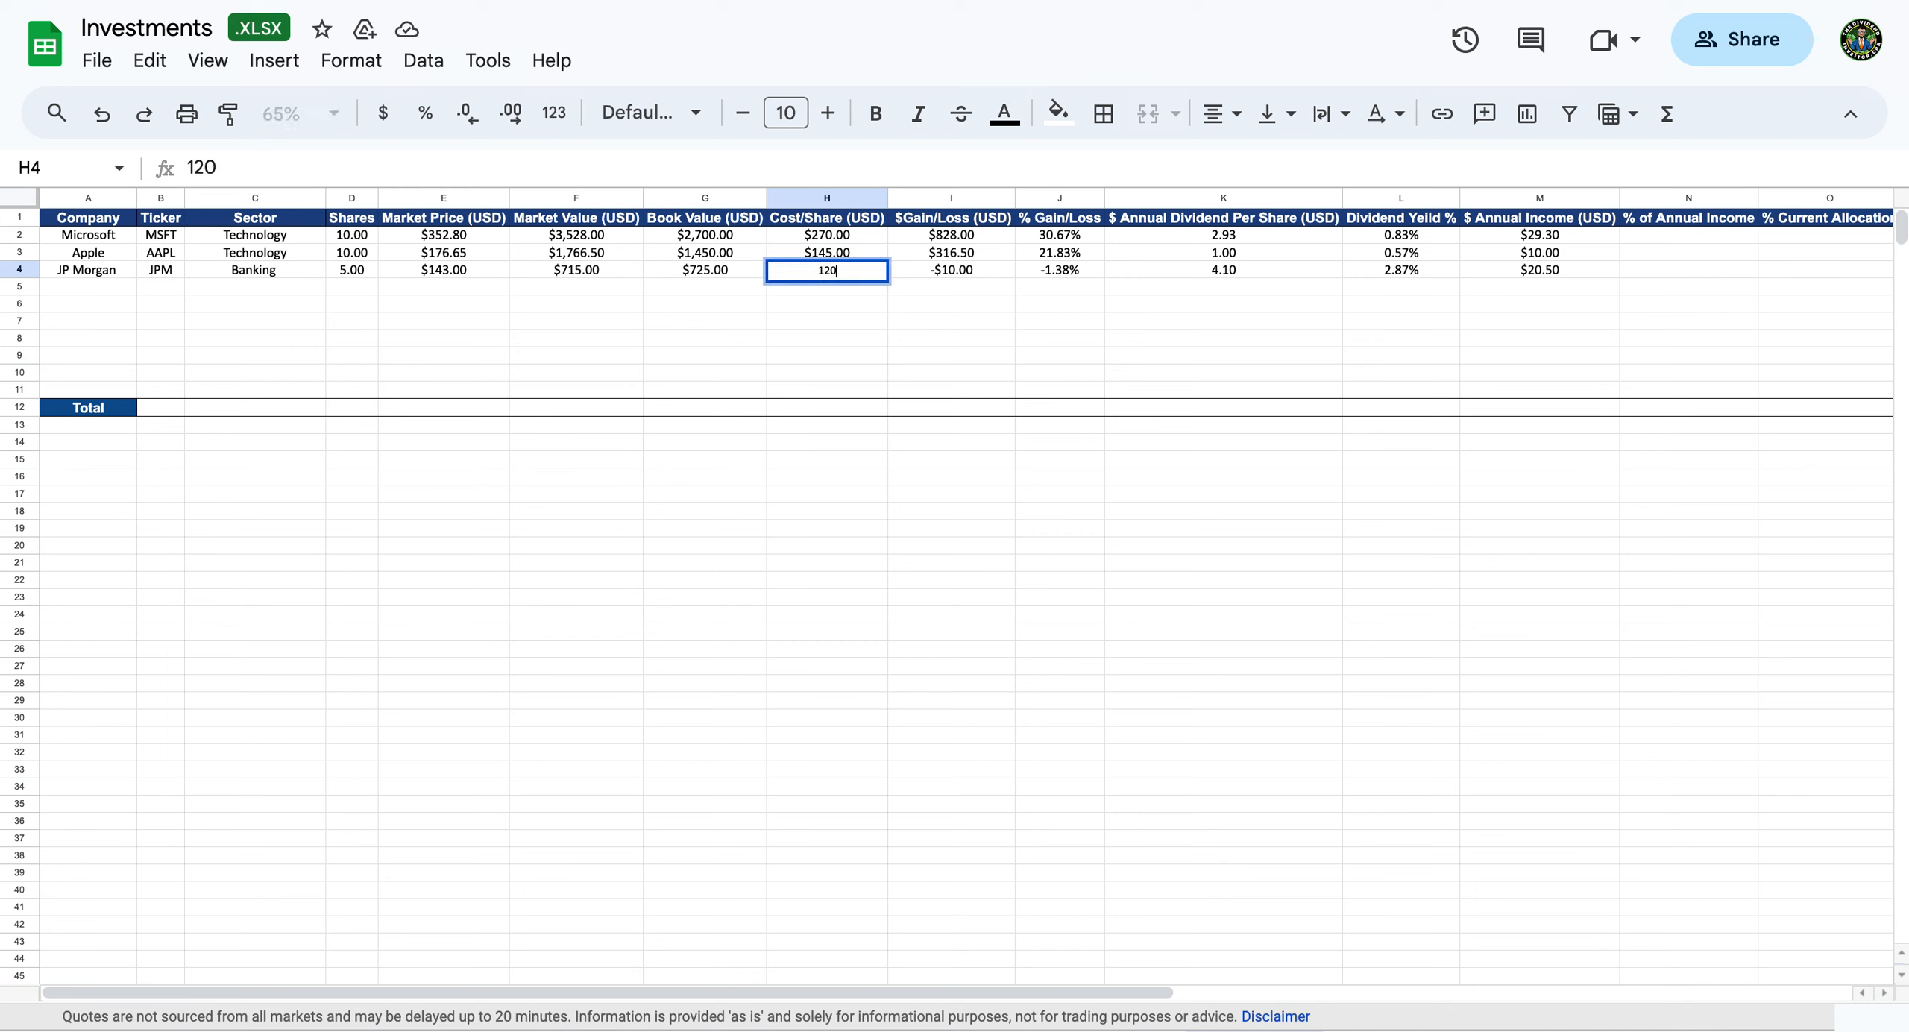
key(Return)
key(Up)
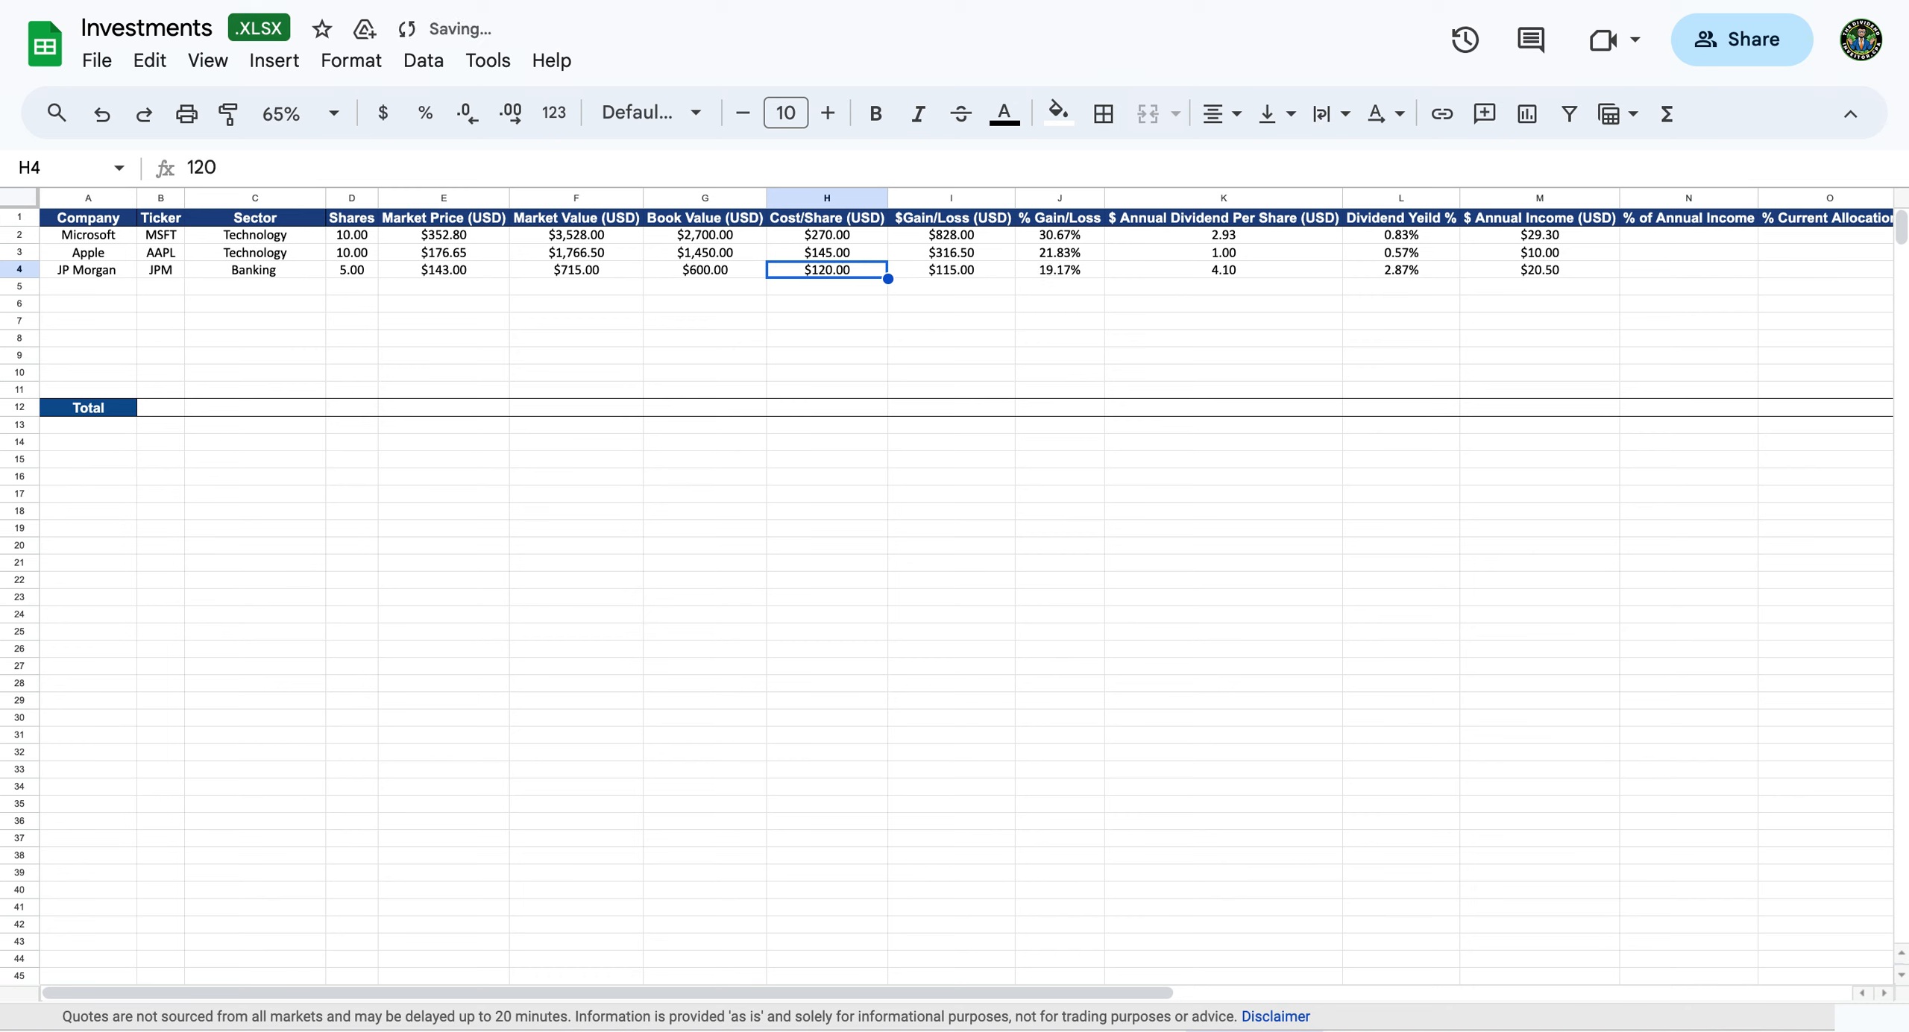
Inspect JP Morgan's gain/loss, dividend per share, dividend yield and annual income in row 4, then go back to its sector.
key(Right)
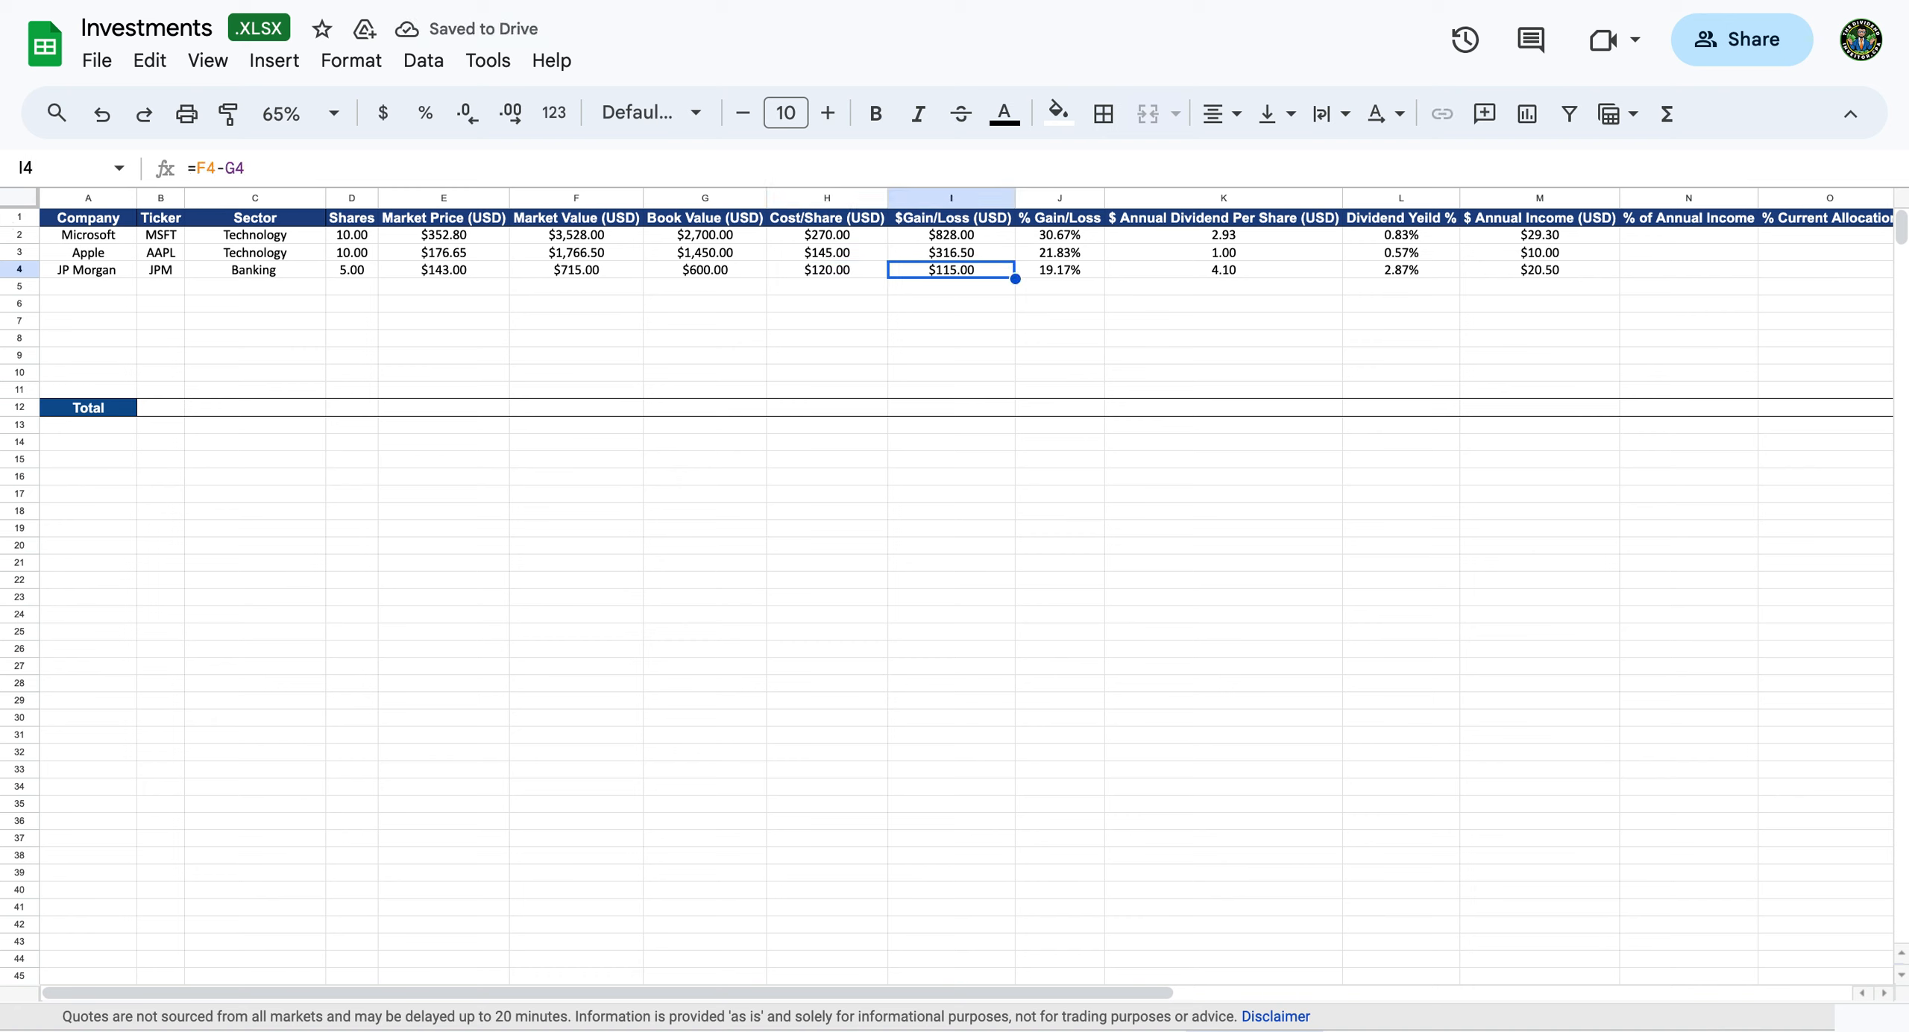
key(Right)
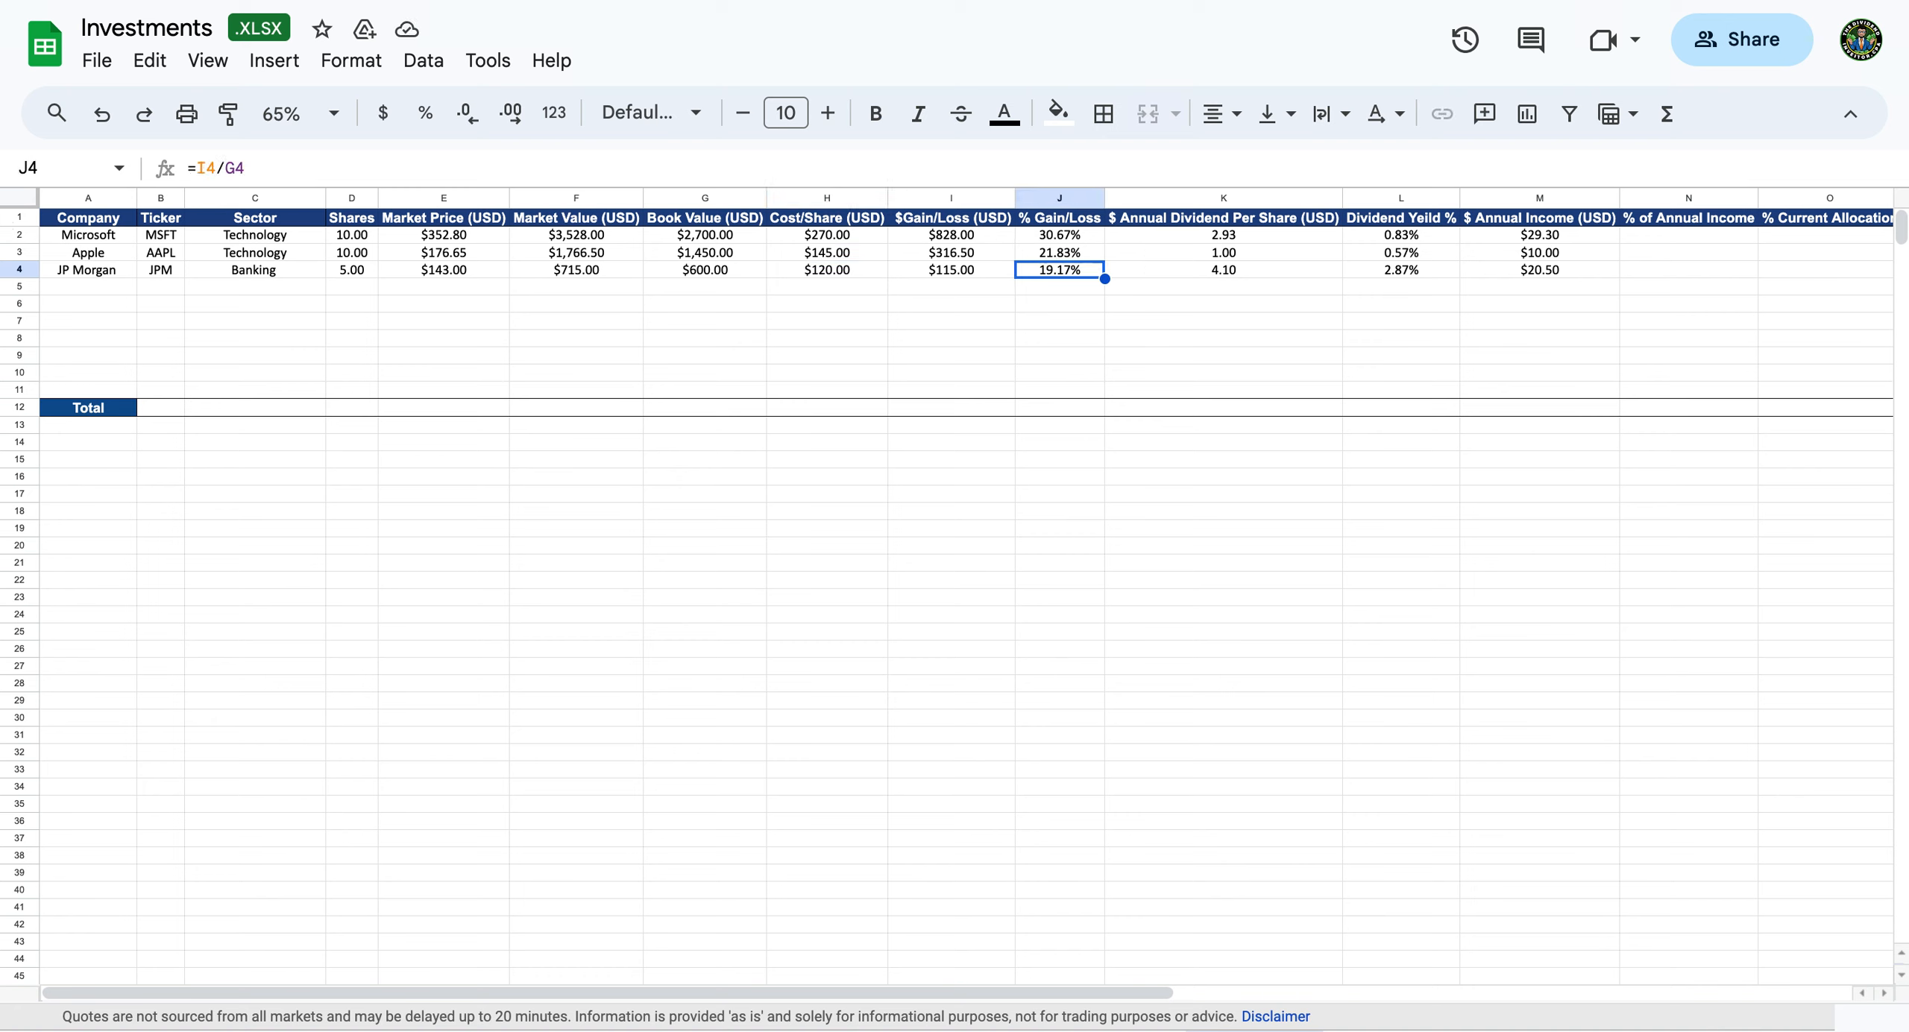
key(Right)
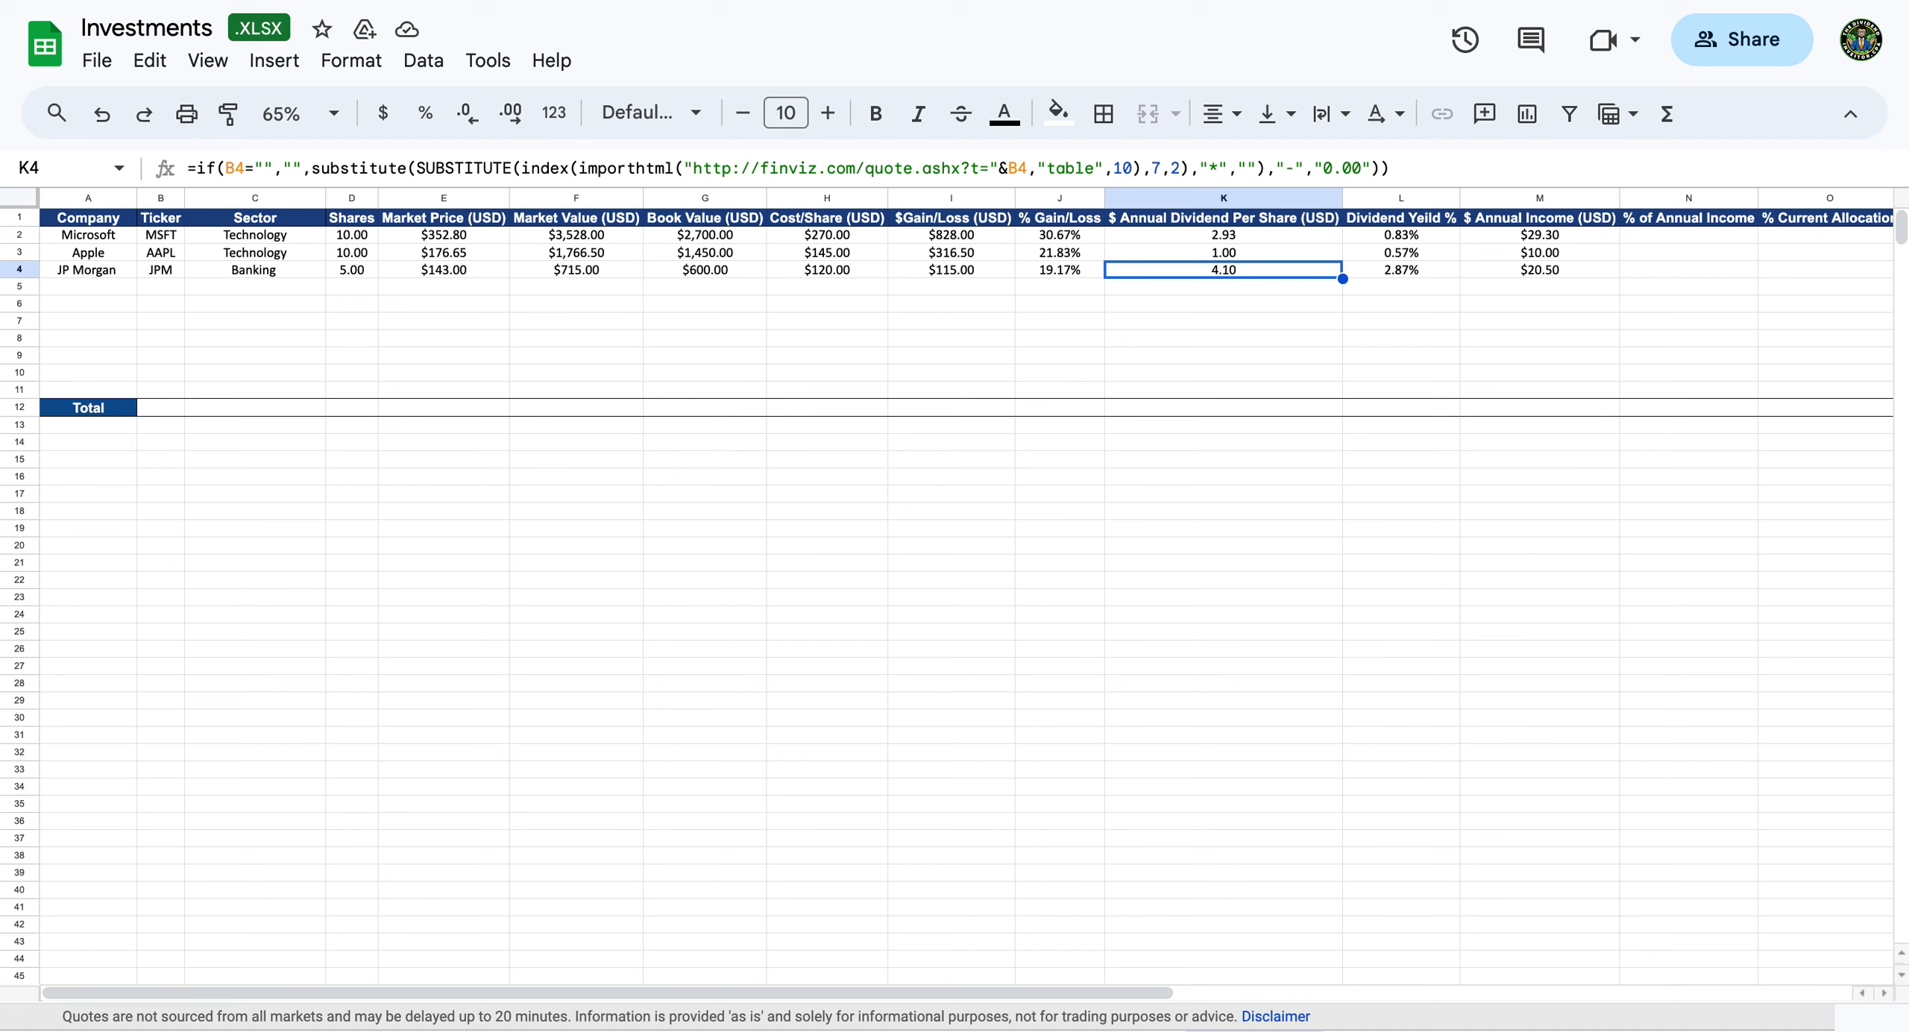
key(Right)
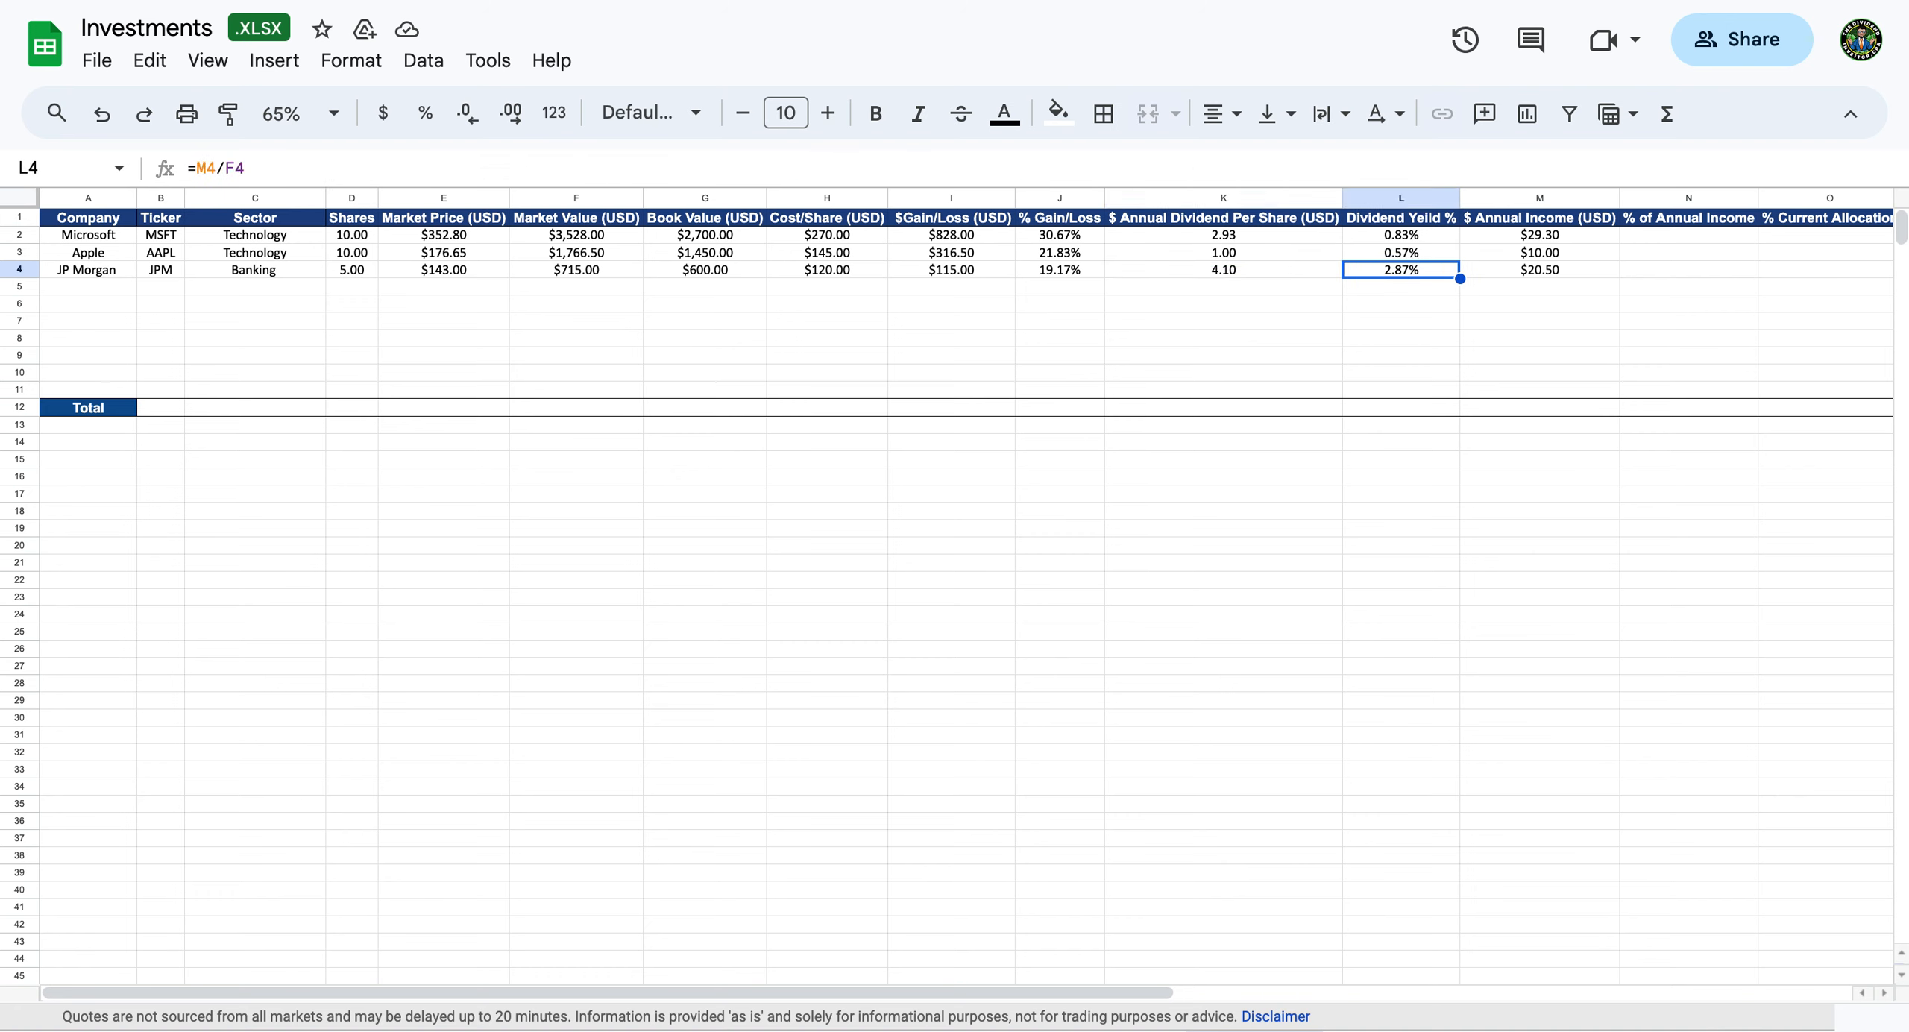
key(Right)
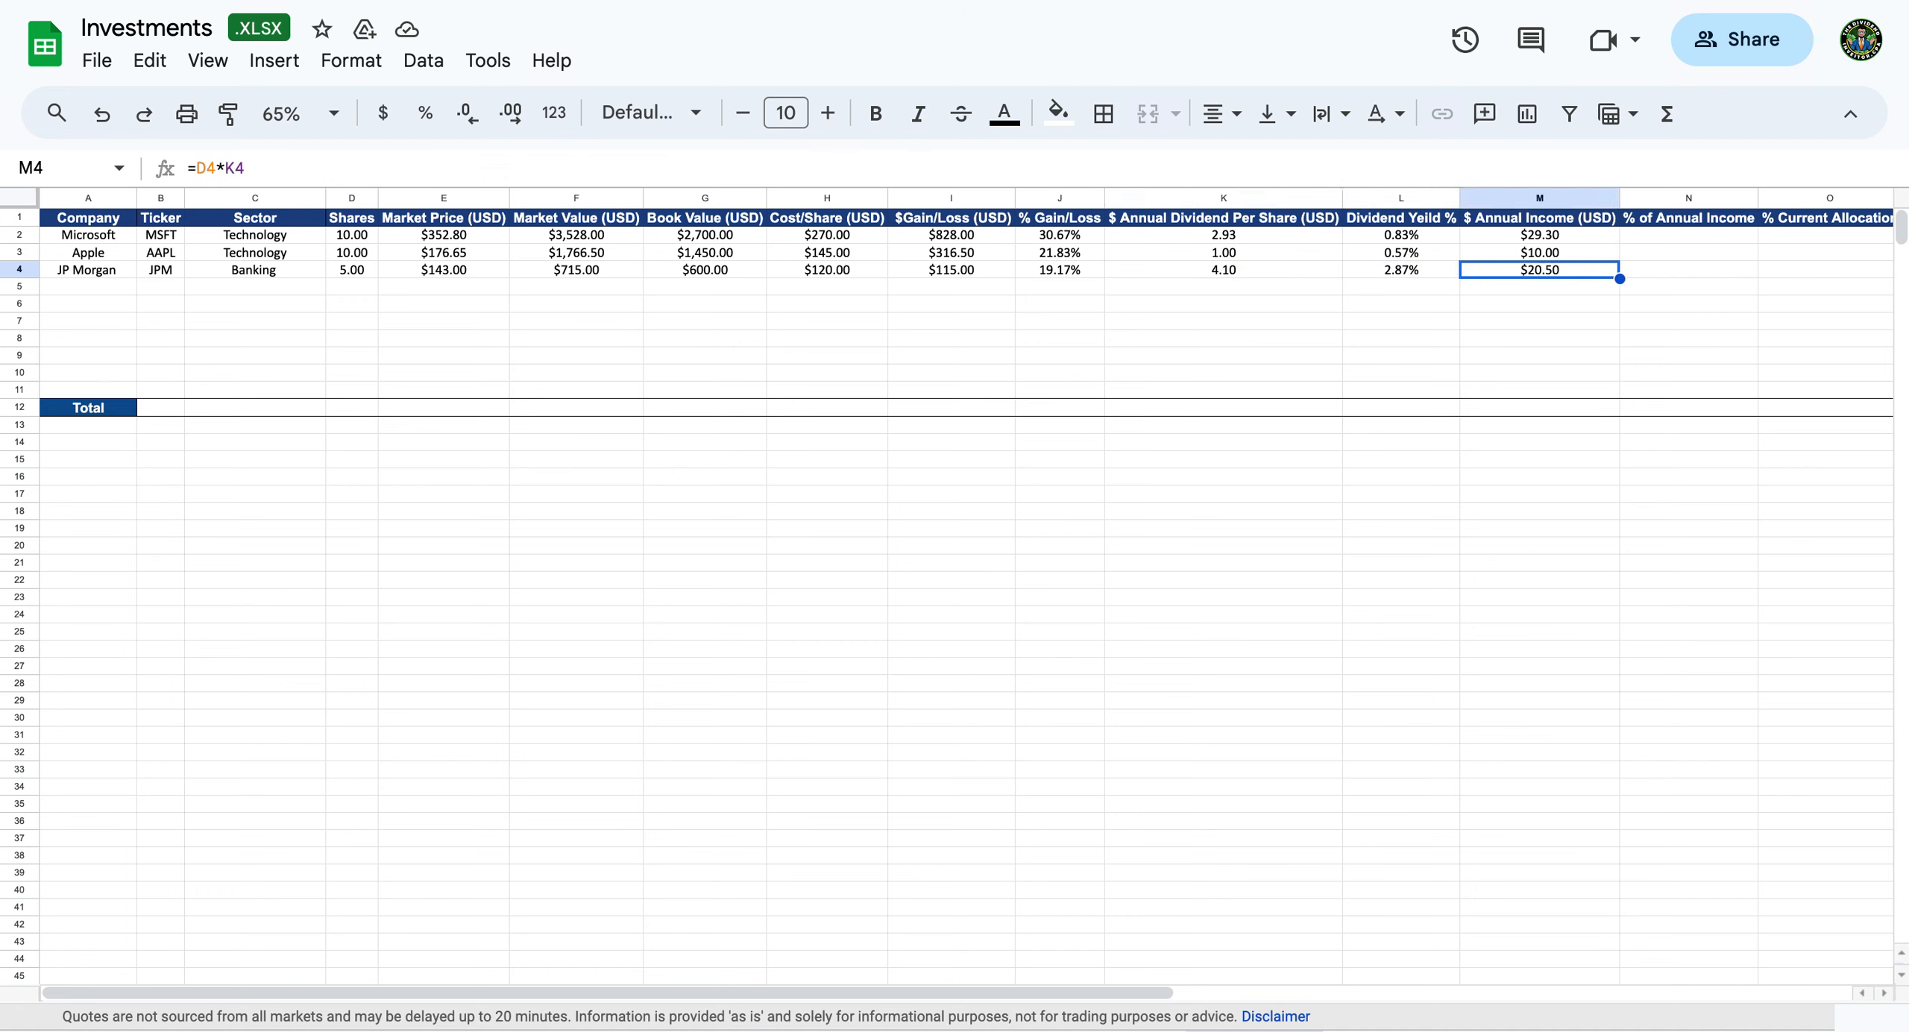
key(Left)
key(Left)
key(Left)
key(Left)
key(Left)
key(Left)
key(Left)
key(Left)
key(Left)
key(Left)
key(Left)
key(Left)
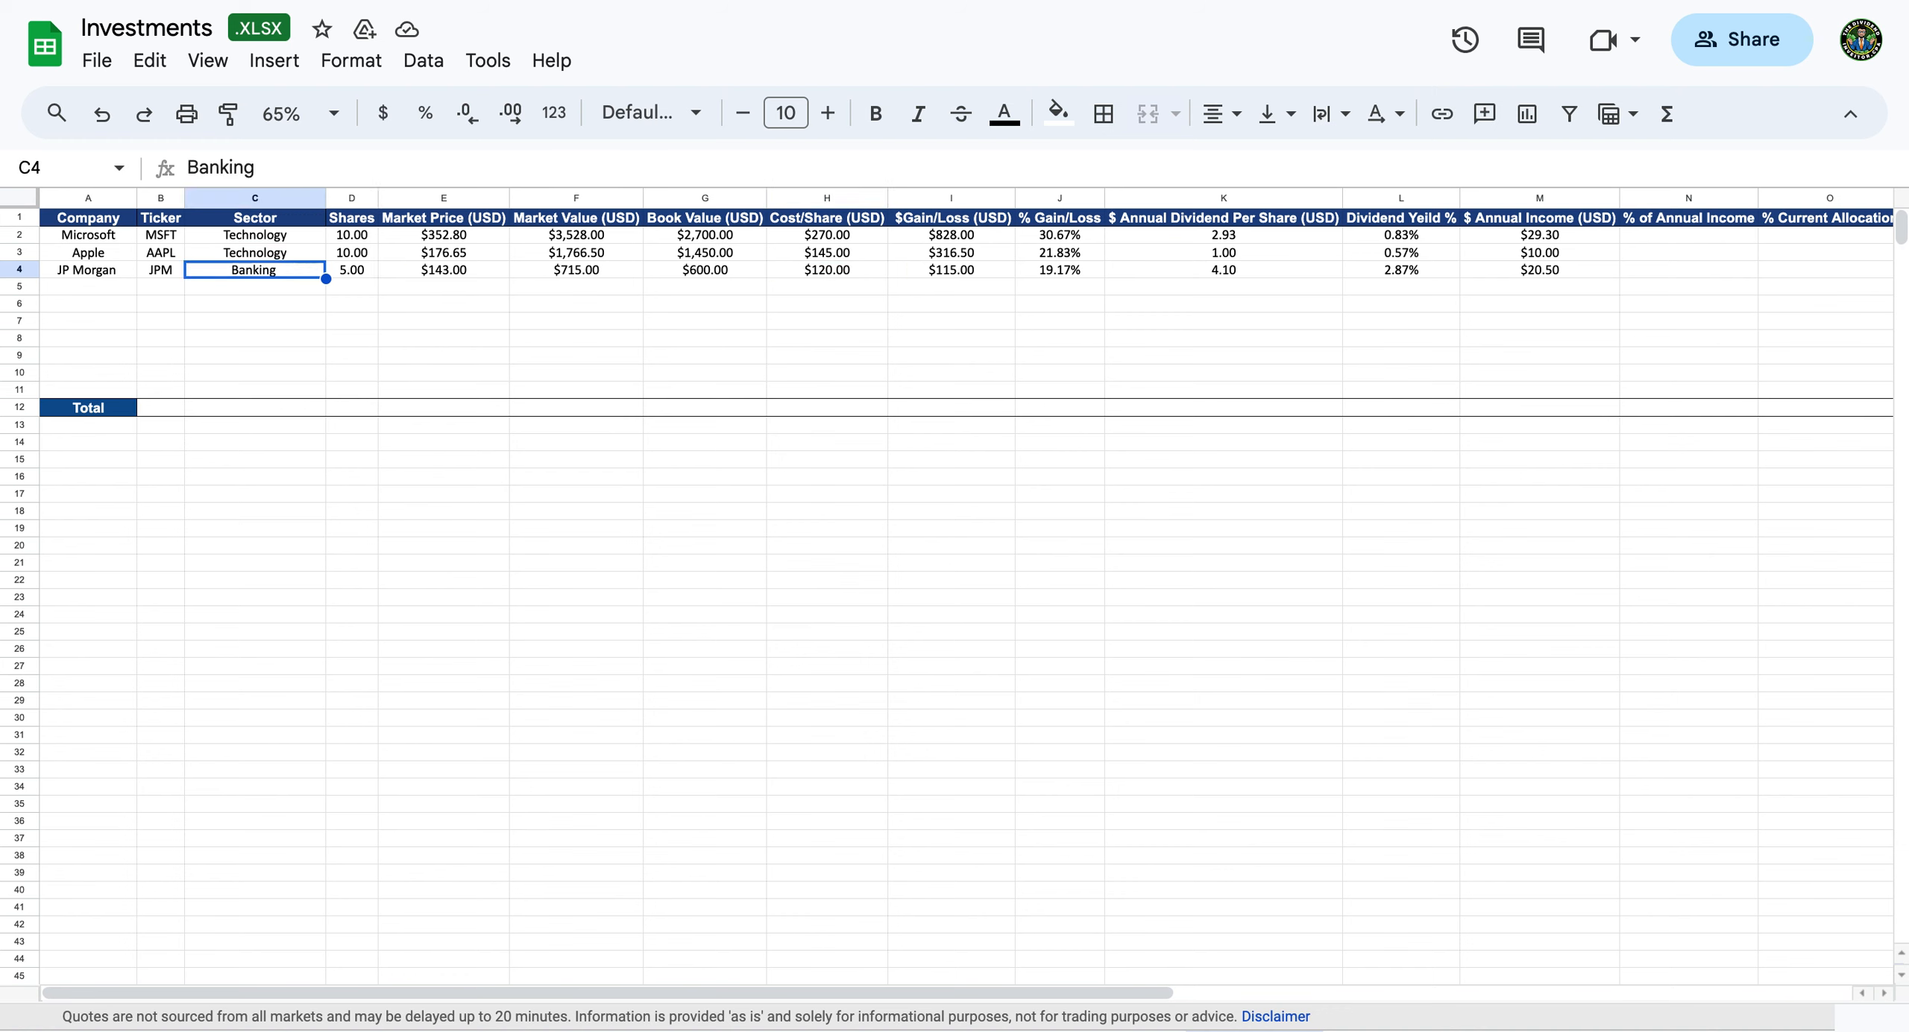
Copy JP Morgan's entire row 4 and paste it into row 5 starting at A5.
click(32, 271)
click(149, 60)
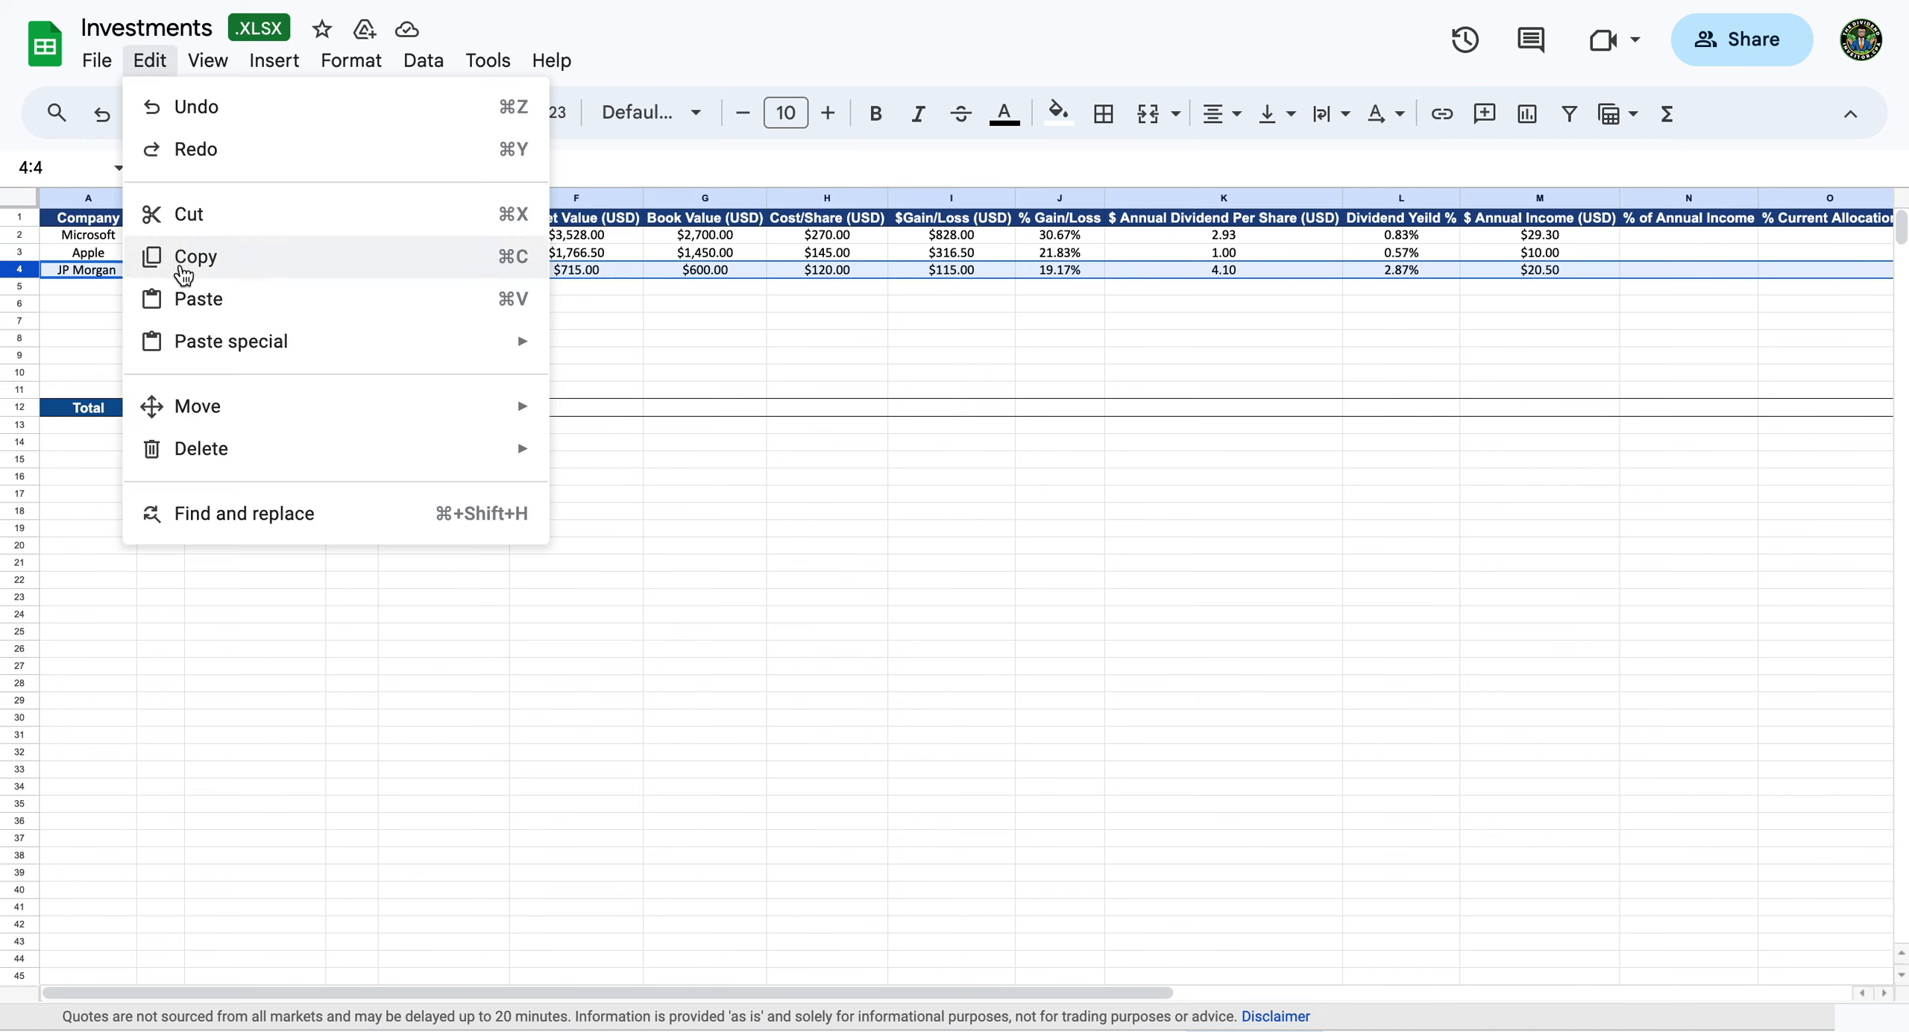
click(184, 270)
click(119, 288)
click(165, 68)
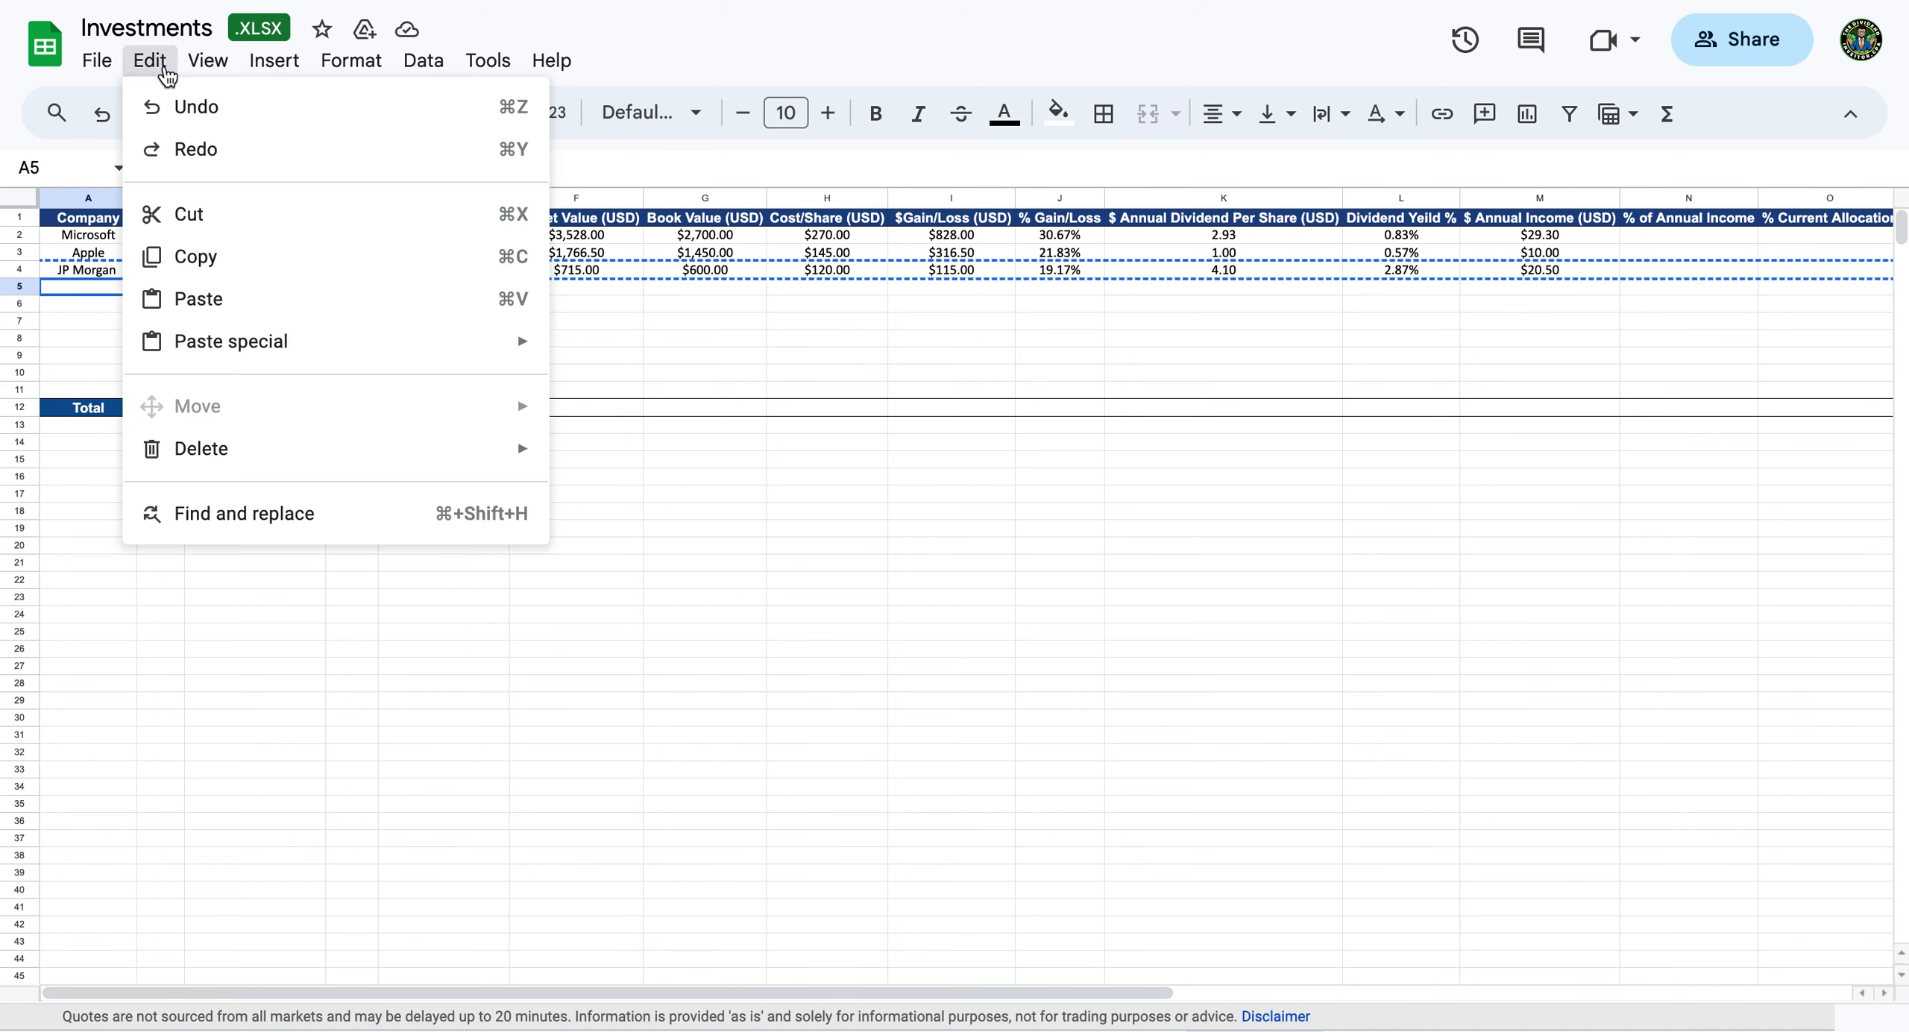
click(198, 299)
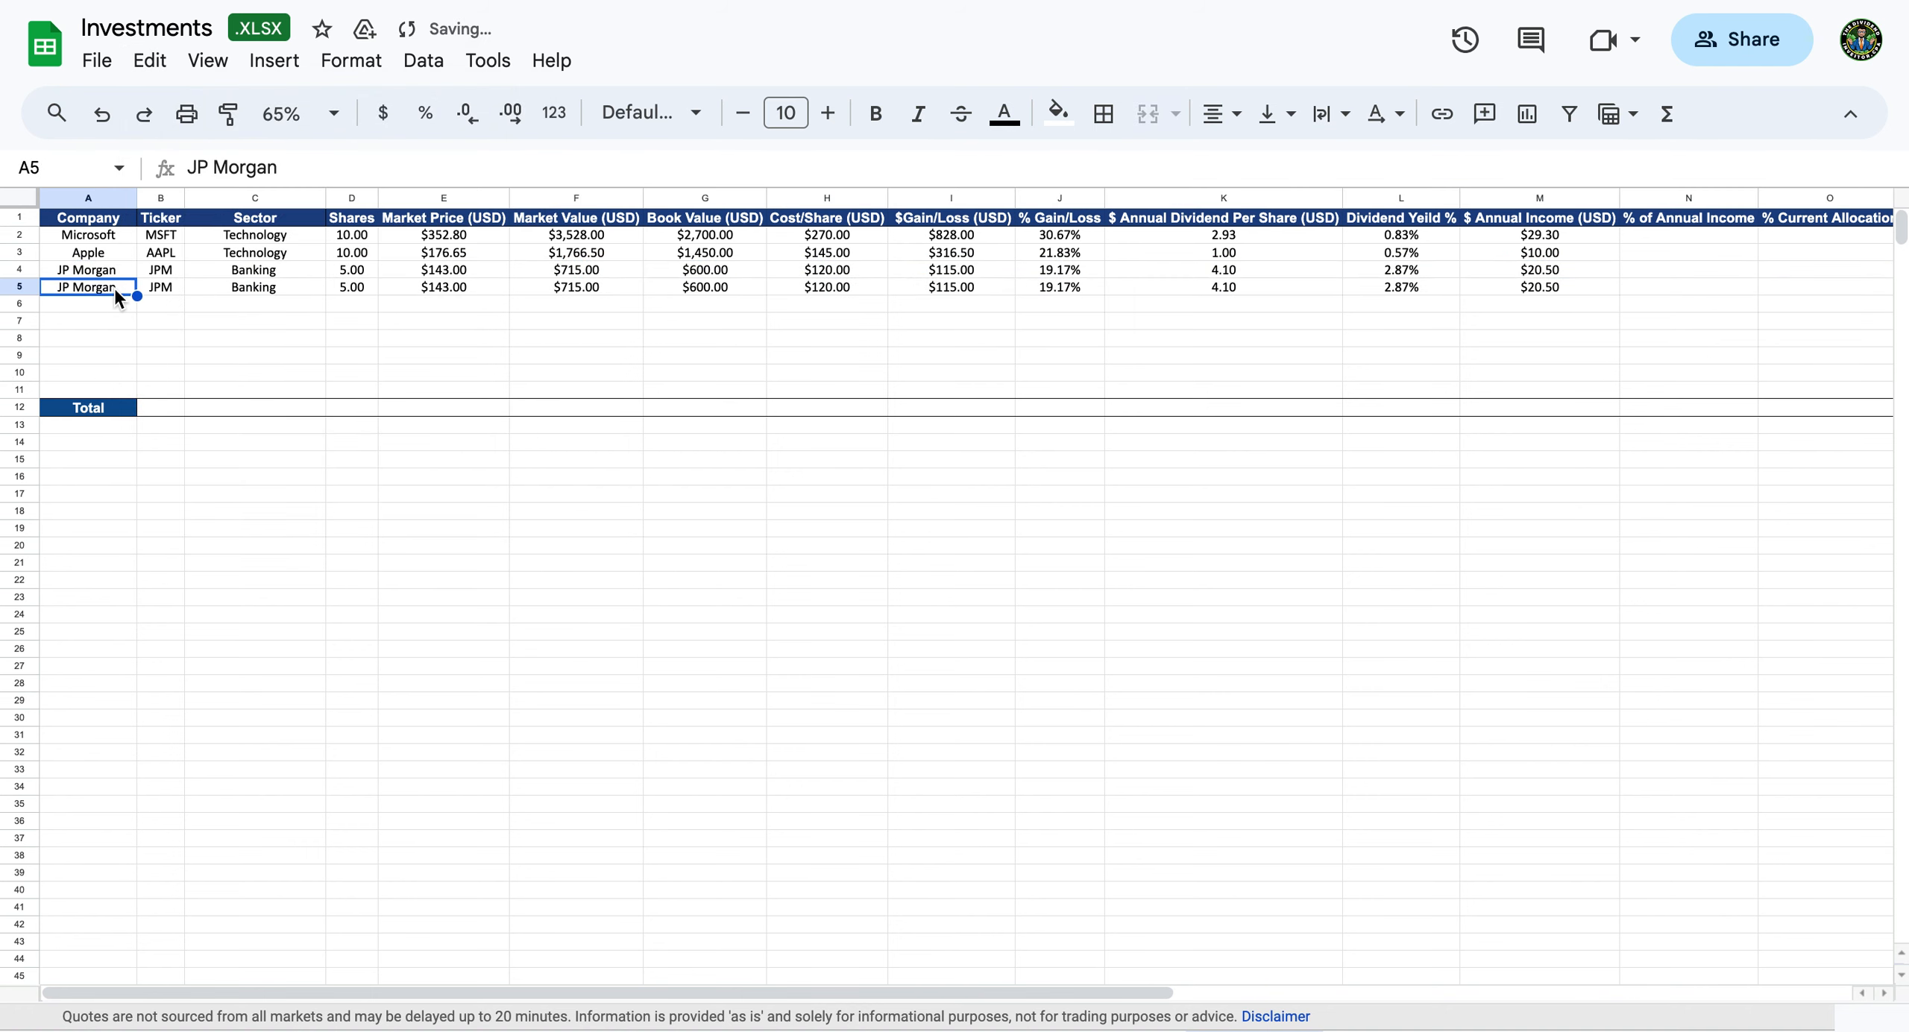
Change the copied row 5 to Visa with ticker V, sector Payment Processing and 10 shares.
text(Visa)
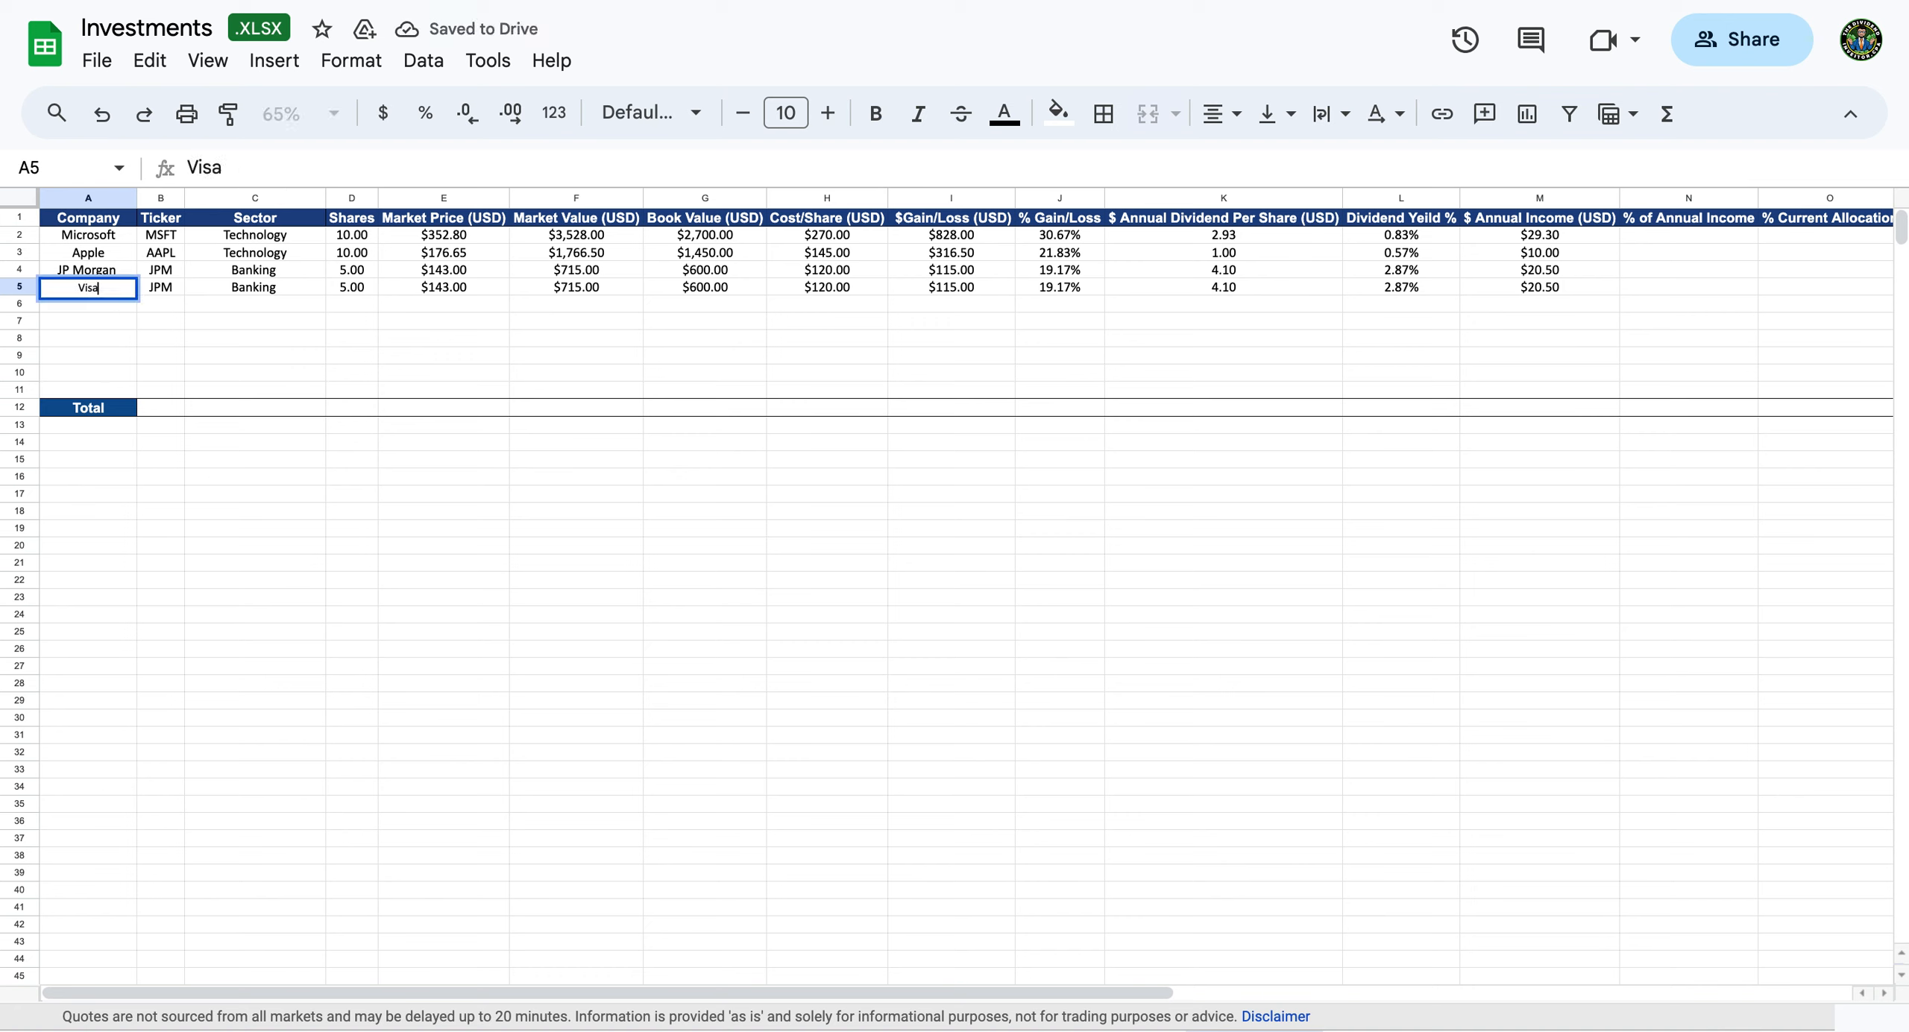
key(Tab)
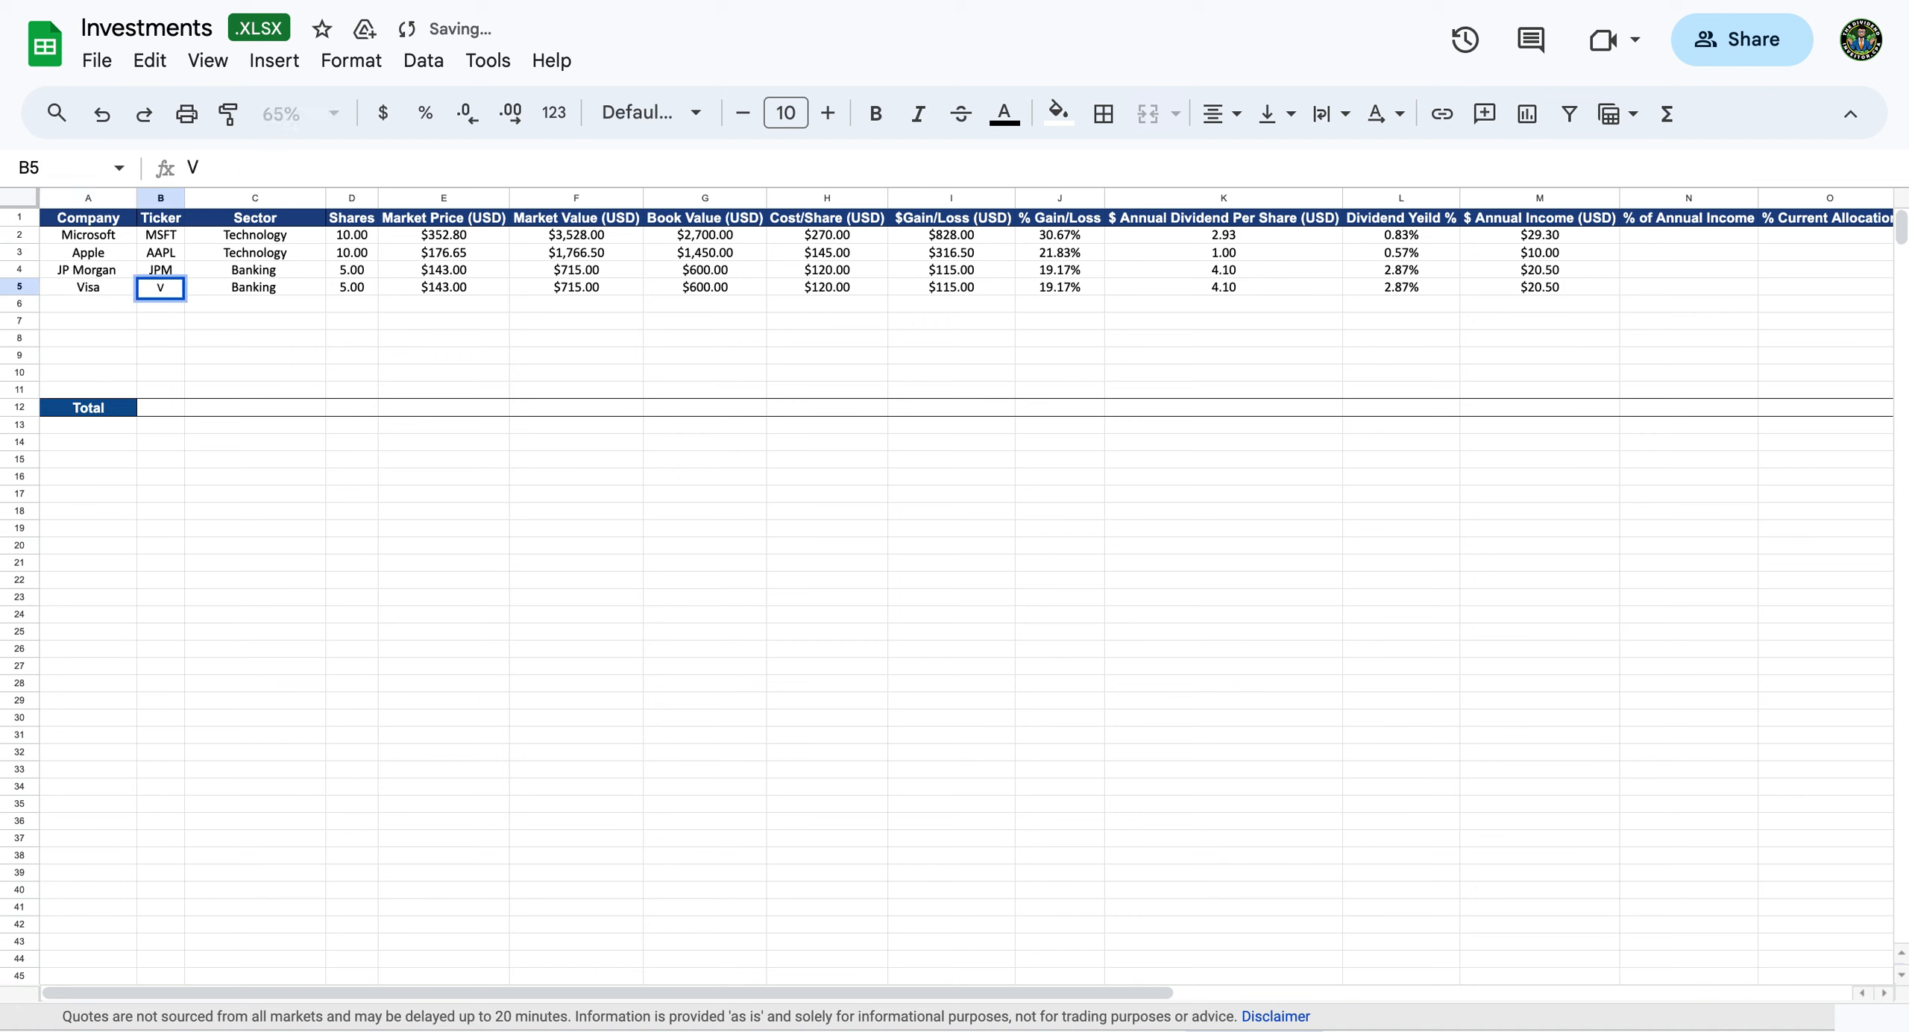
key(Tab)
text(Paymentr)
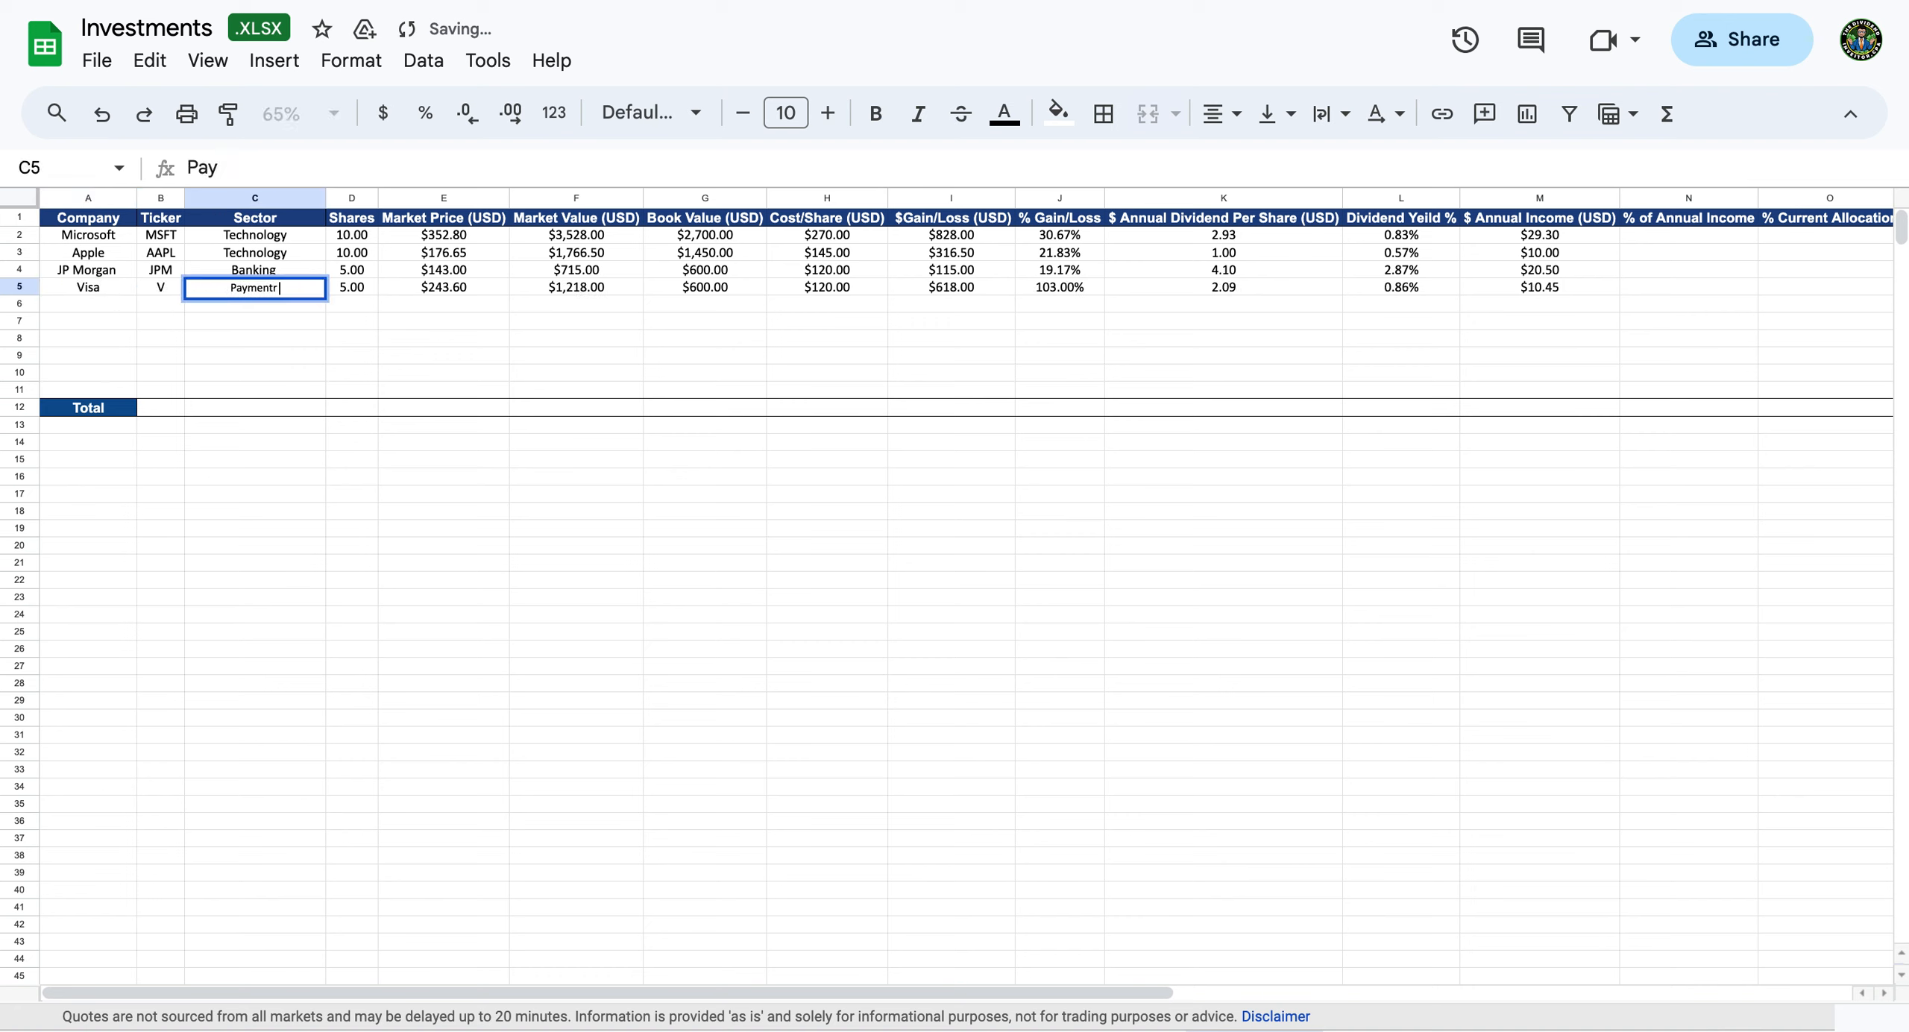
key(BackSpace)
text(Processing)
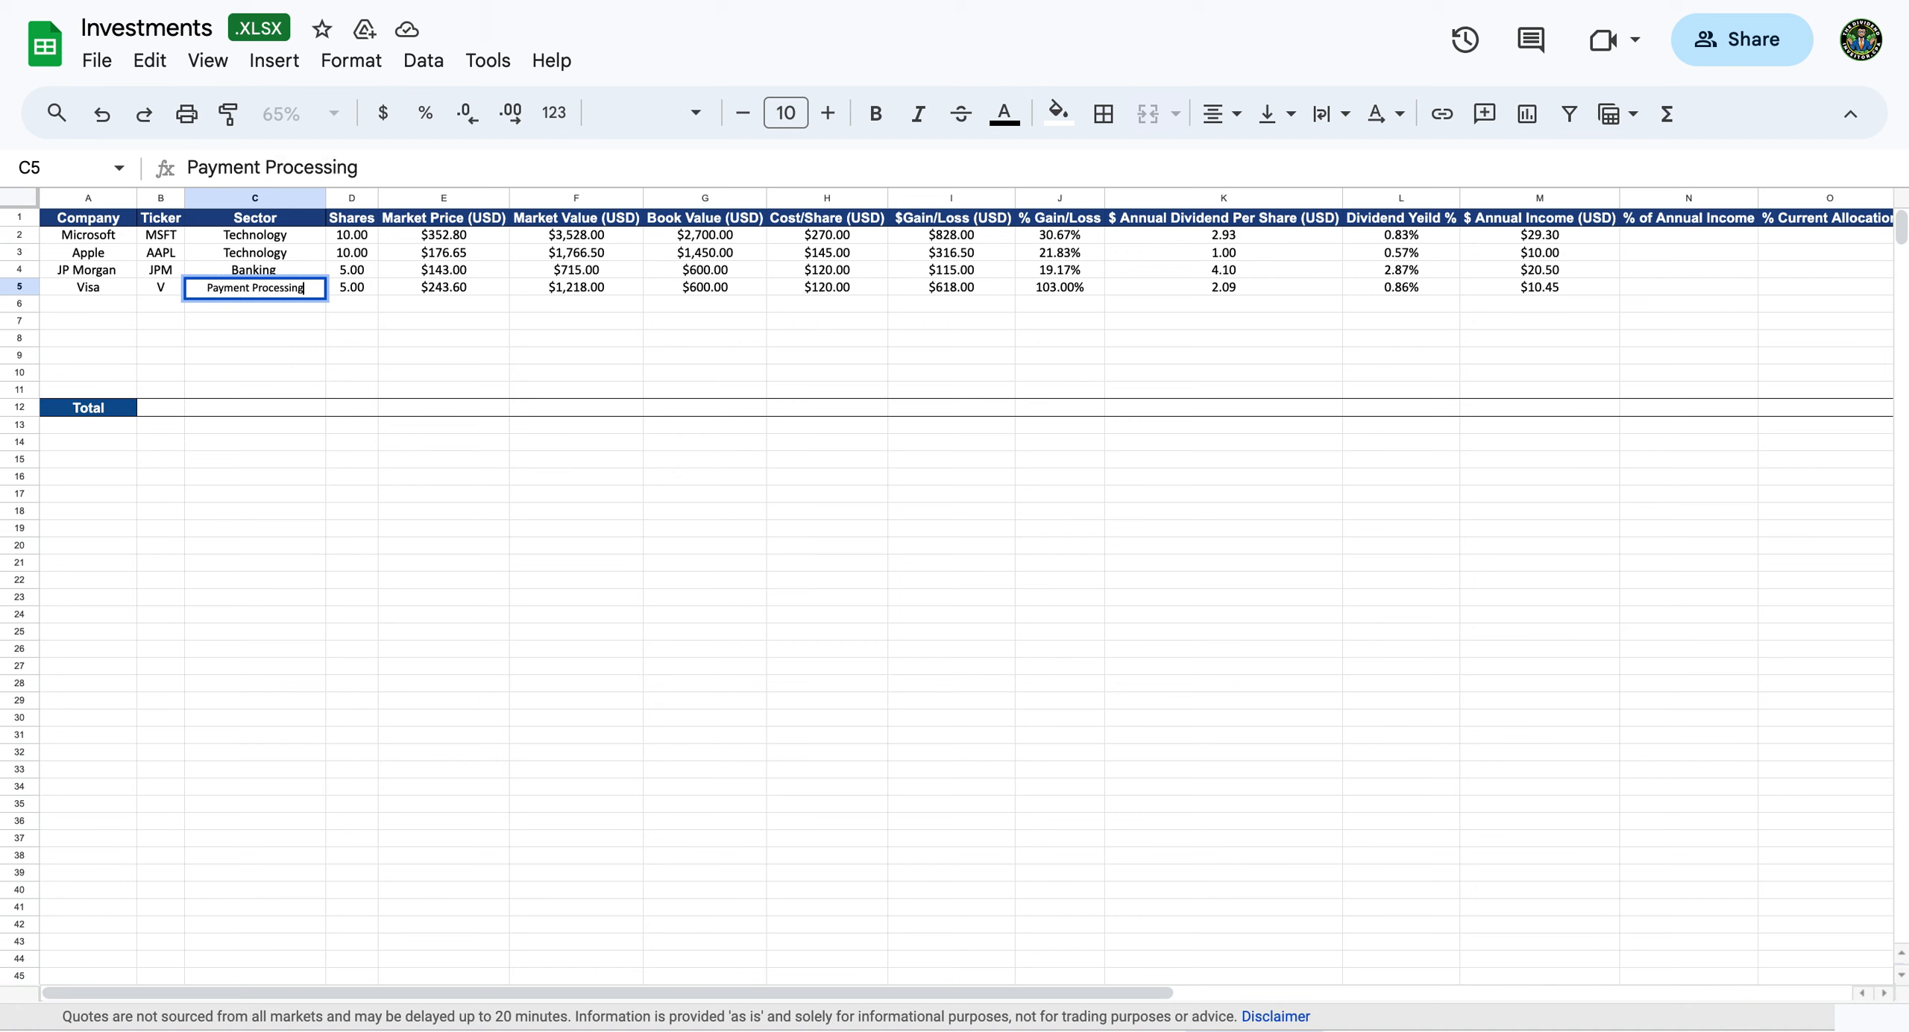
key(Tab)
text(10)
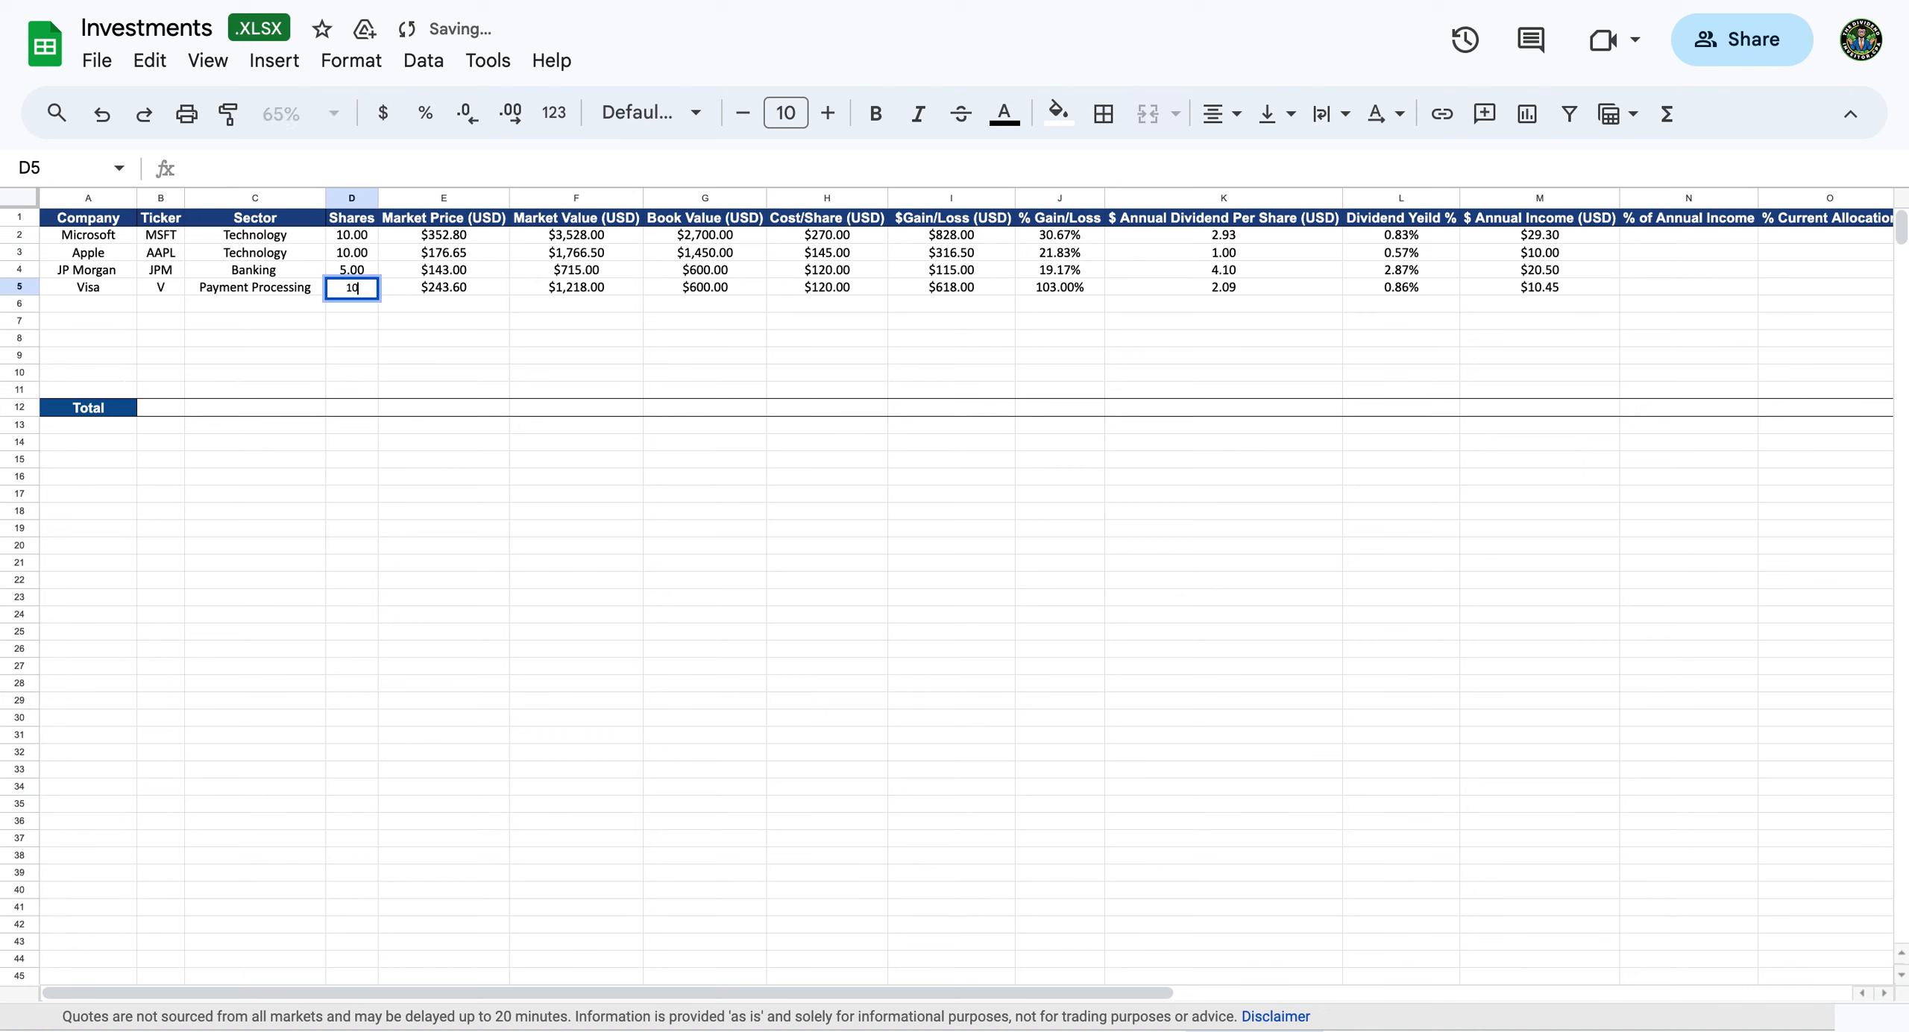
key(Tab)
Set Visa's cost per share in H5 to 200 and look through its calculated columns up to annual income.
key(Tab)
key(Tab)
key(Tab)
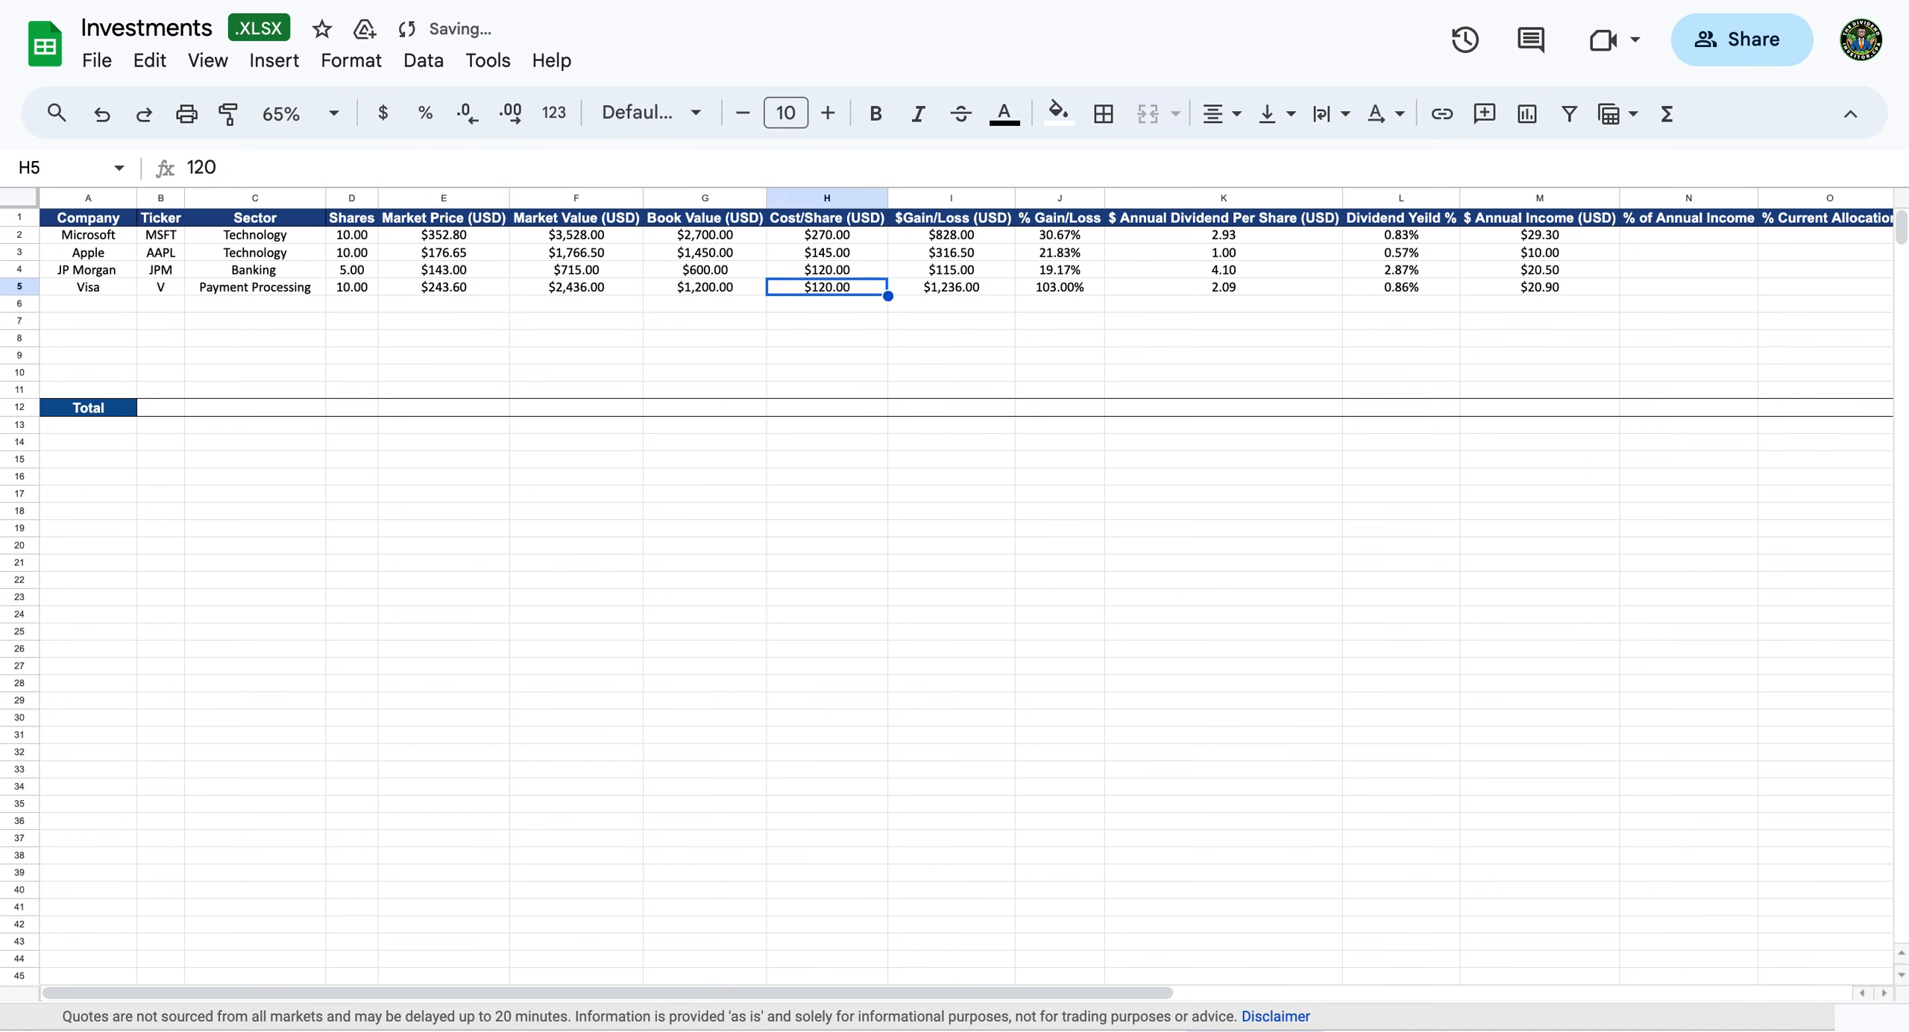
text(200)
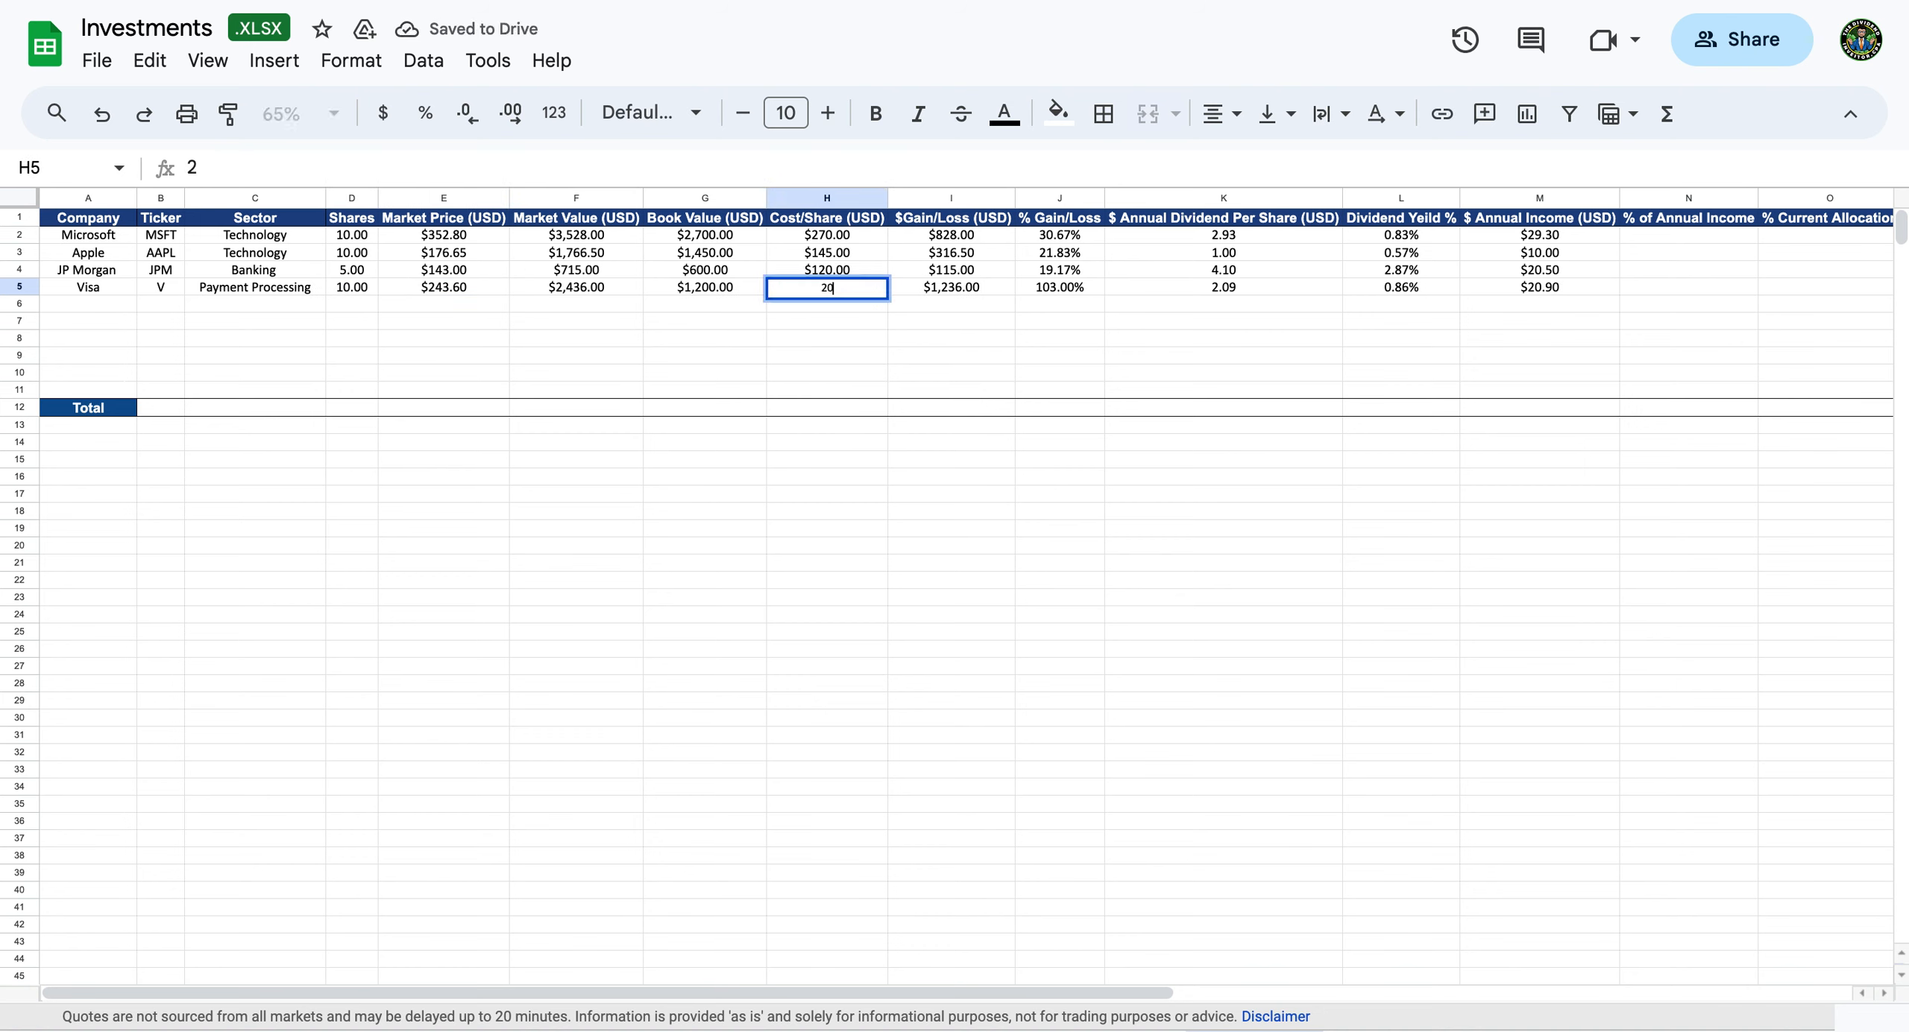
key(Tab)
key(Tab)
key(Tab)
key(Tab)
key(Tab)
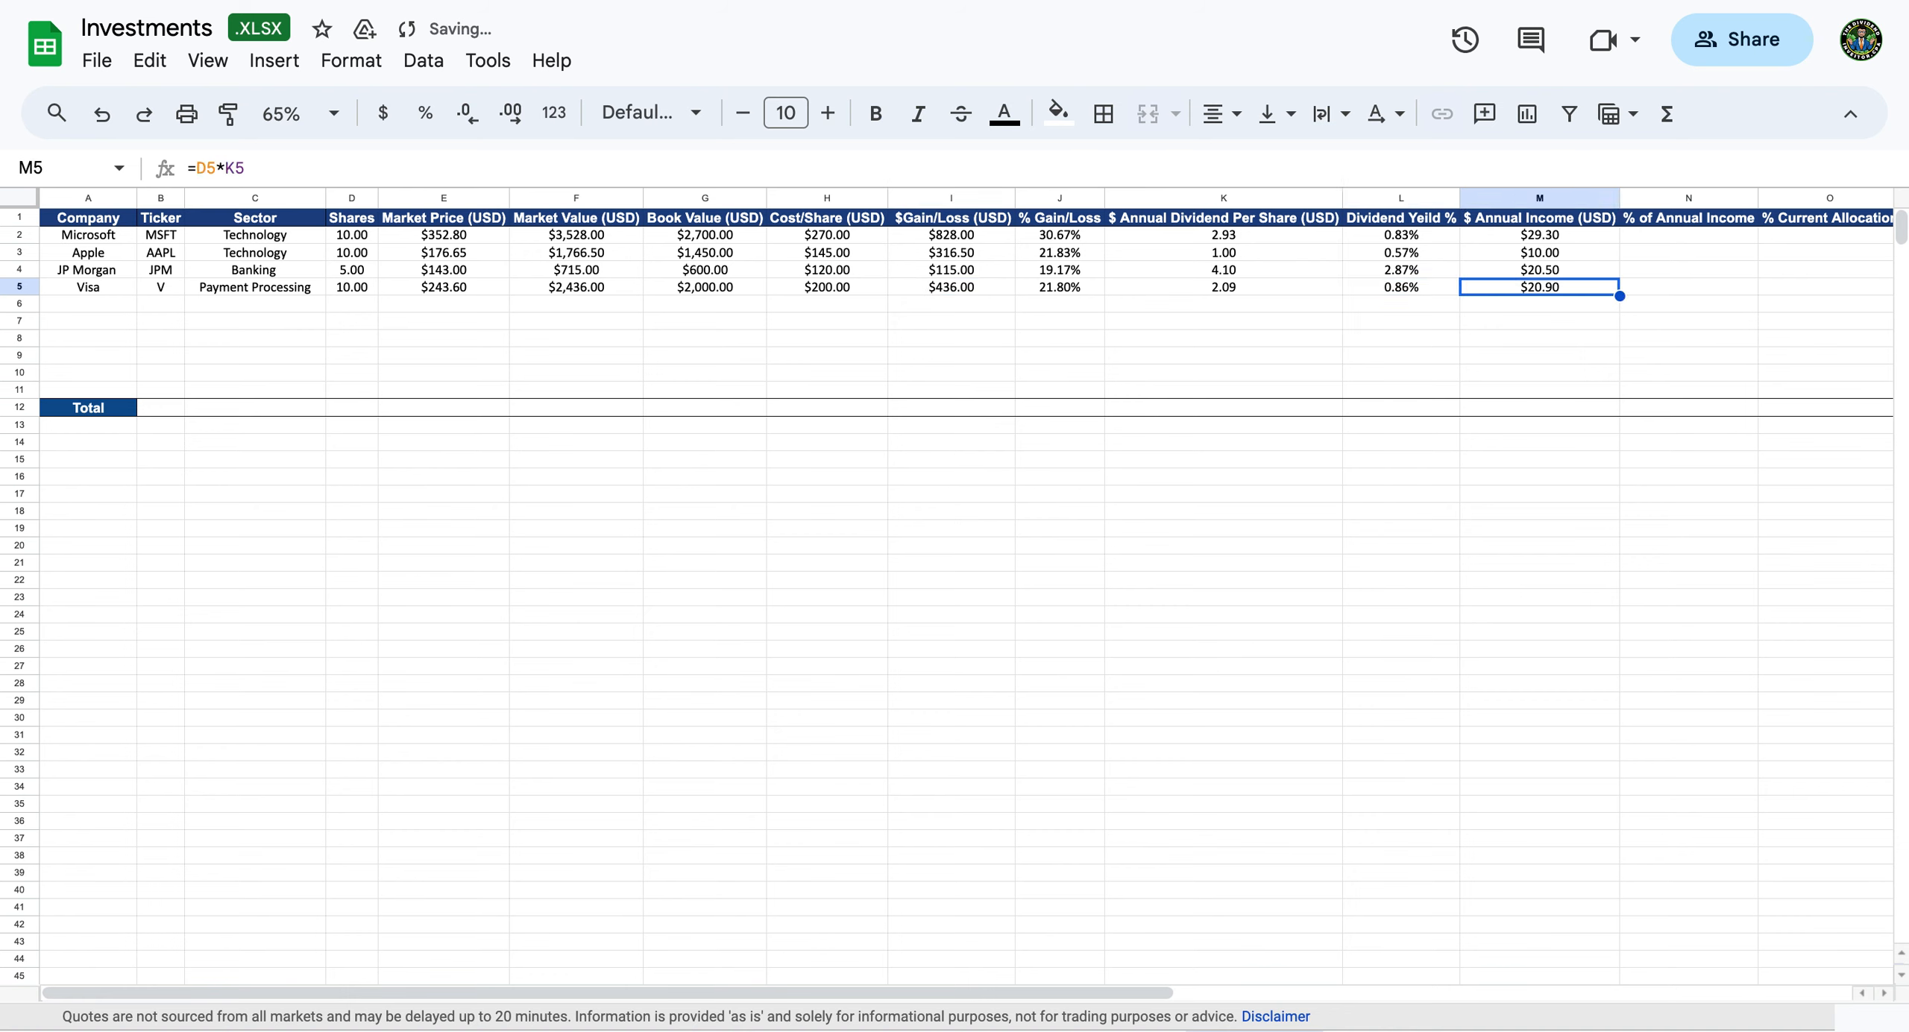
key(Left)
key(Left)
key(Left)
Copy Visa's entire row 5 and paste it into row 6 starting at A6.
click(30, 293)
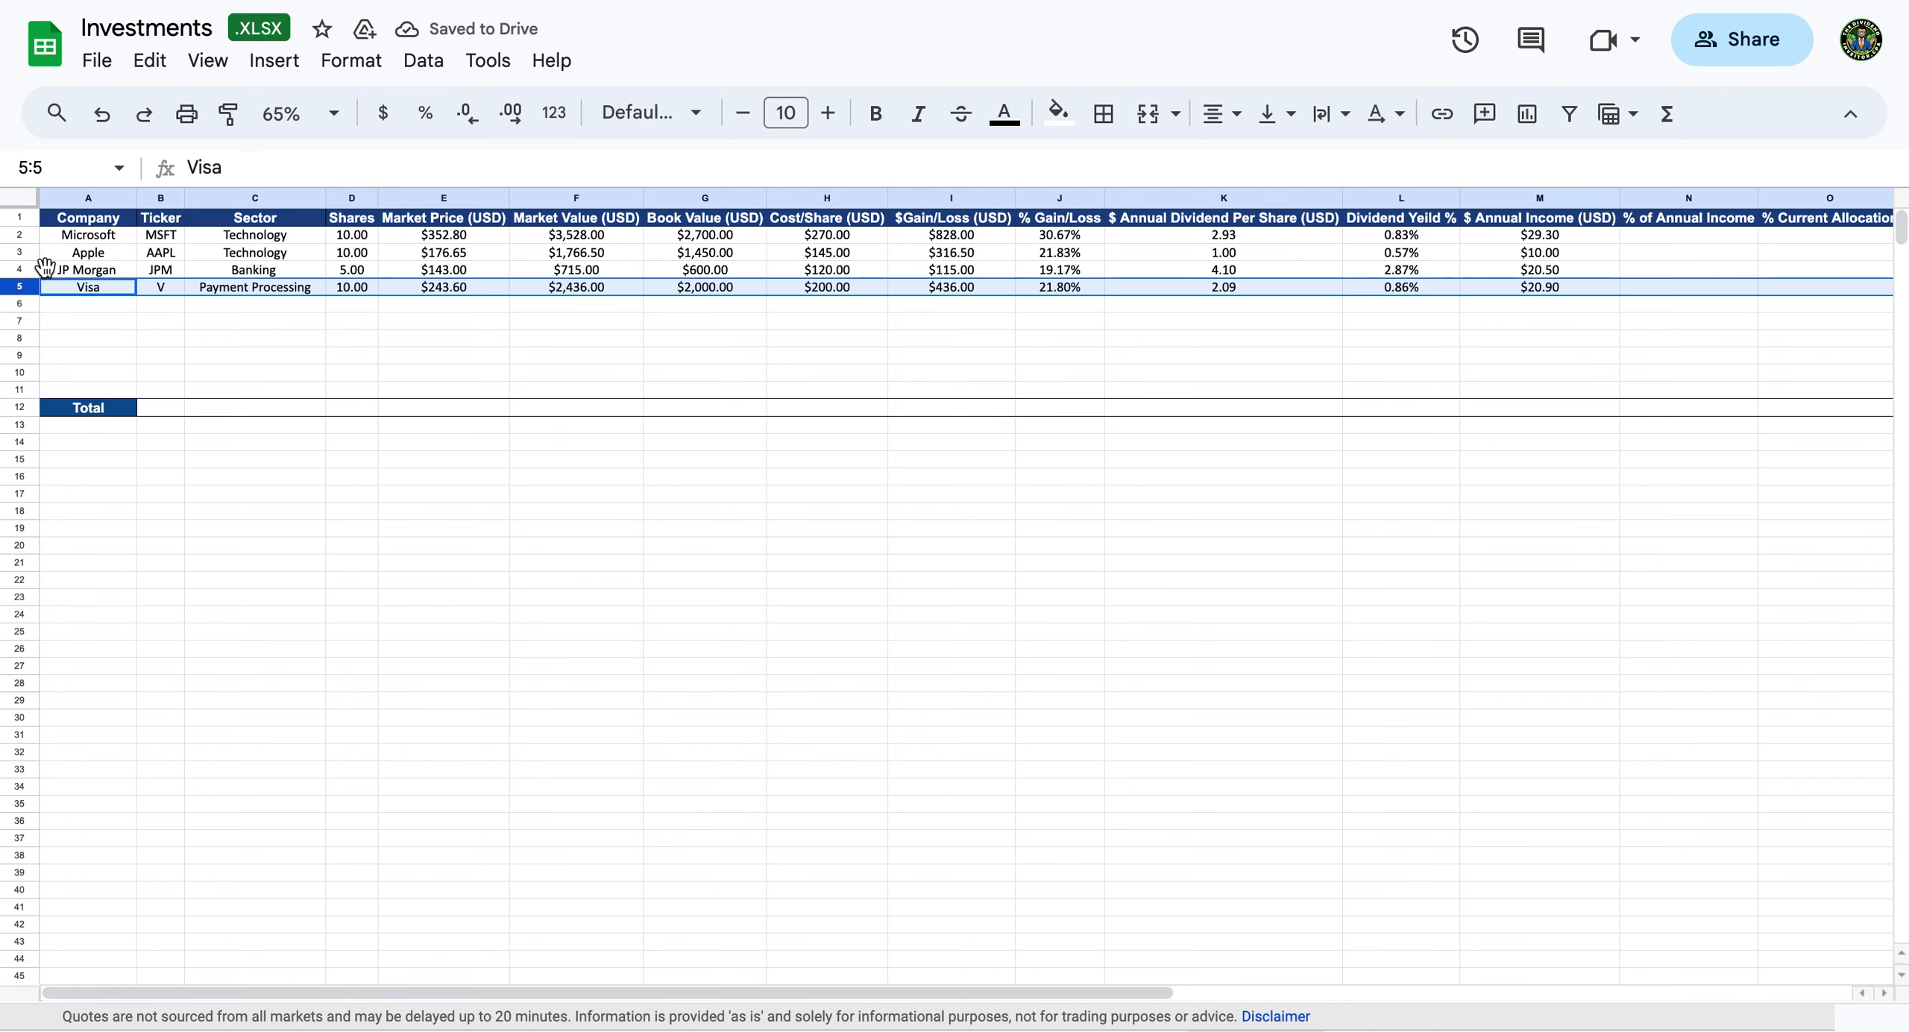
click(150, 60)
click(178, 261)
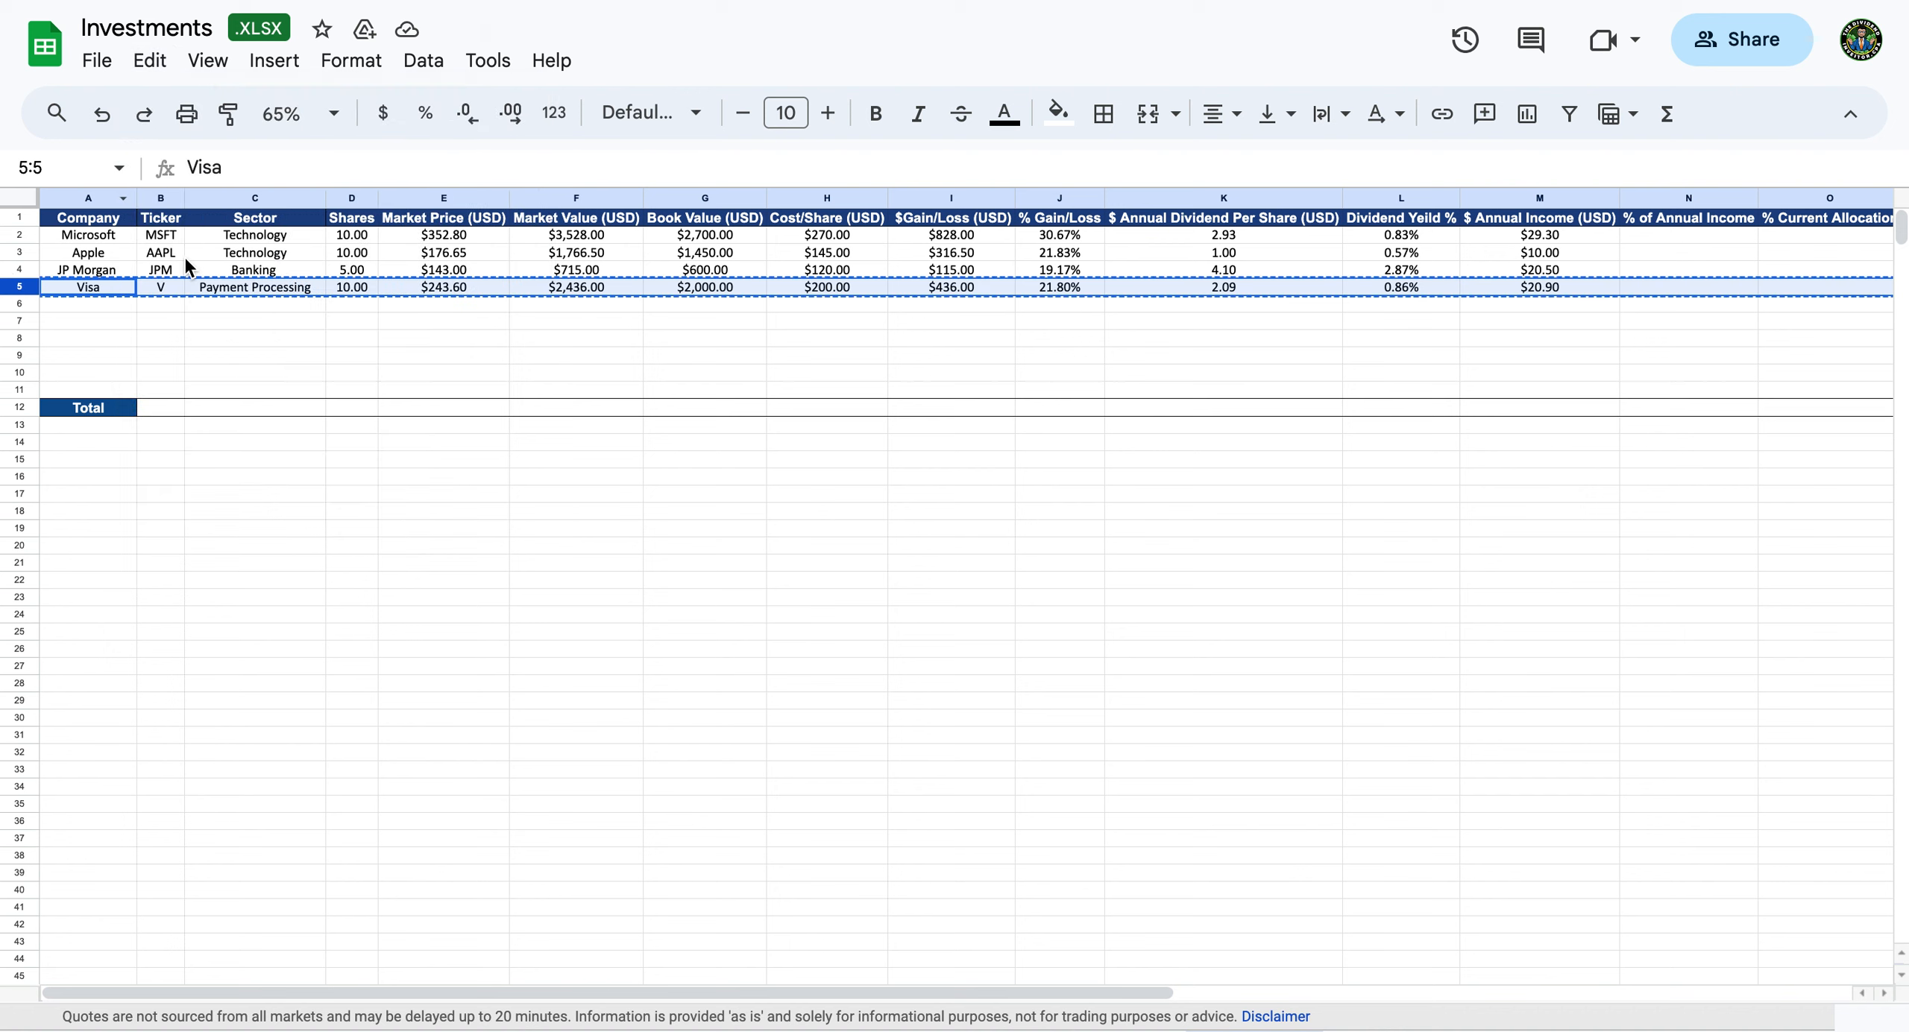
click(116, 301)
click(149, 61)
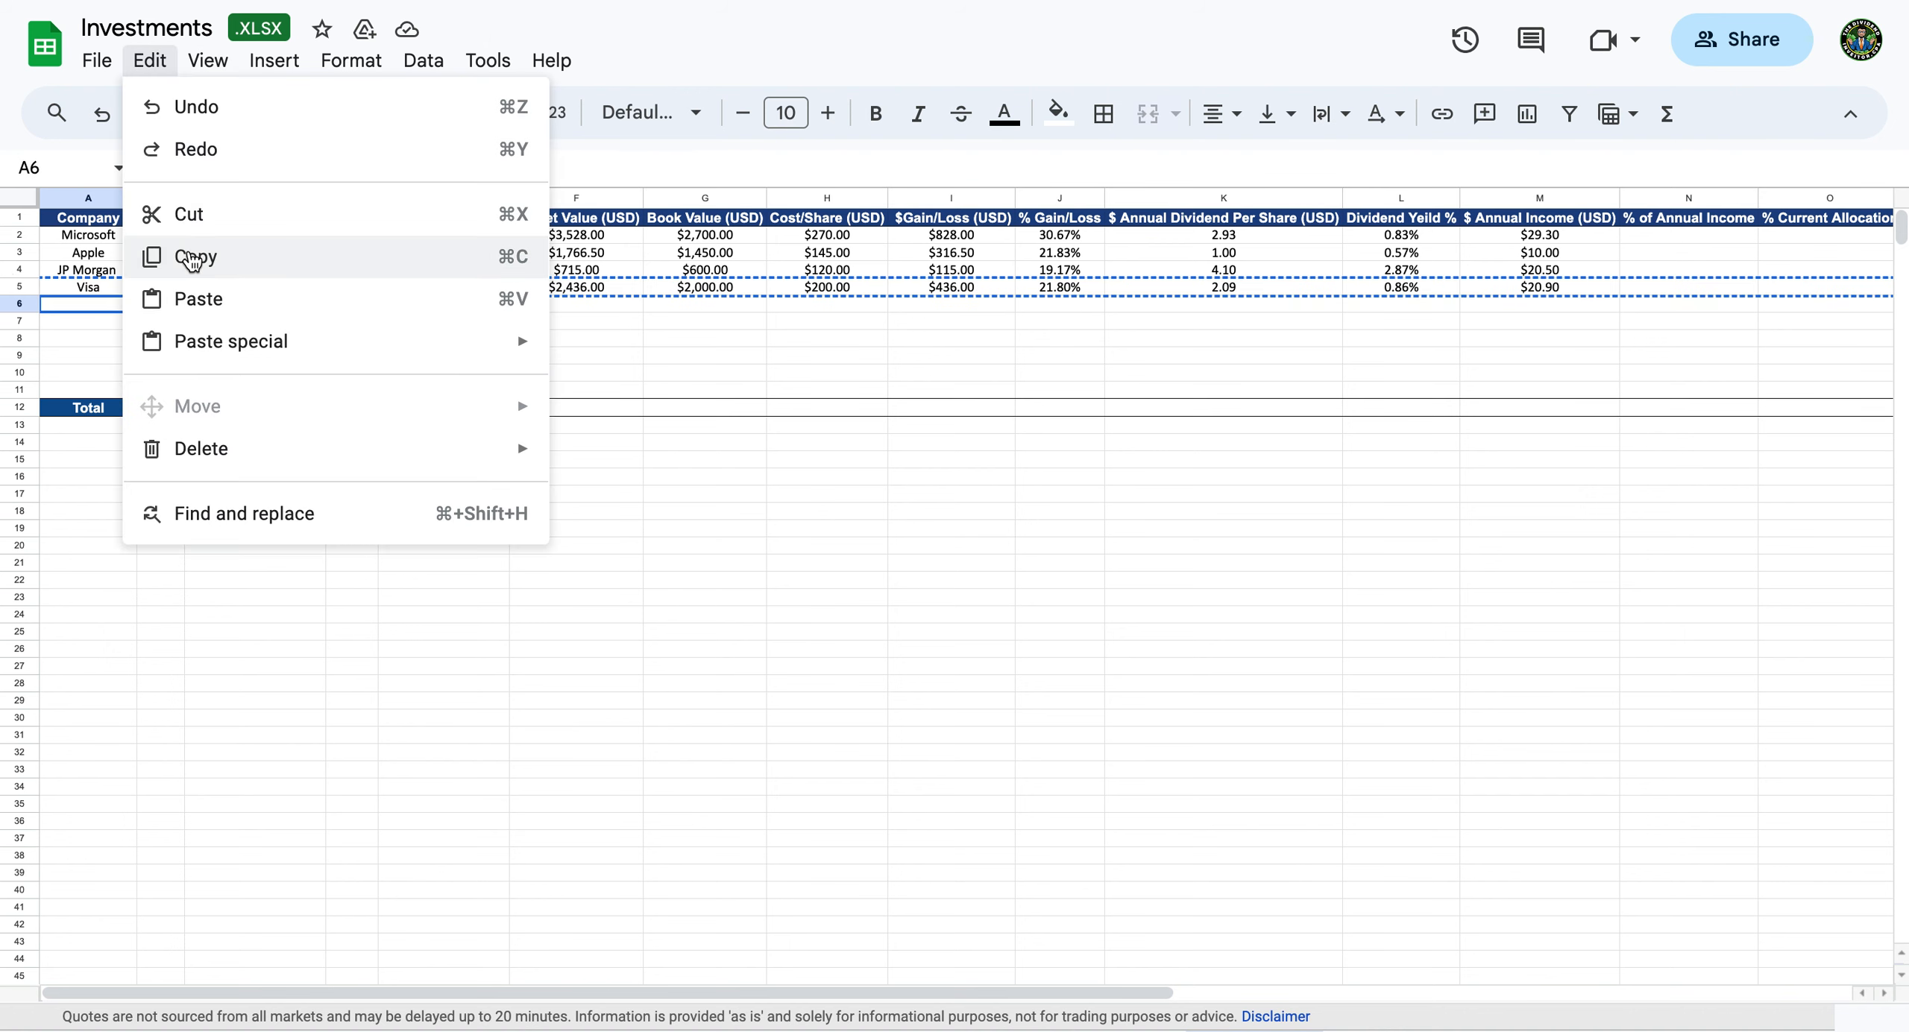
click(193, 299)
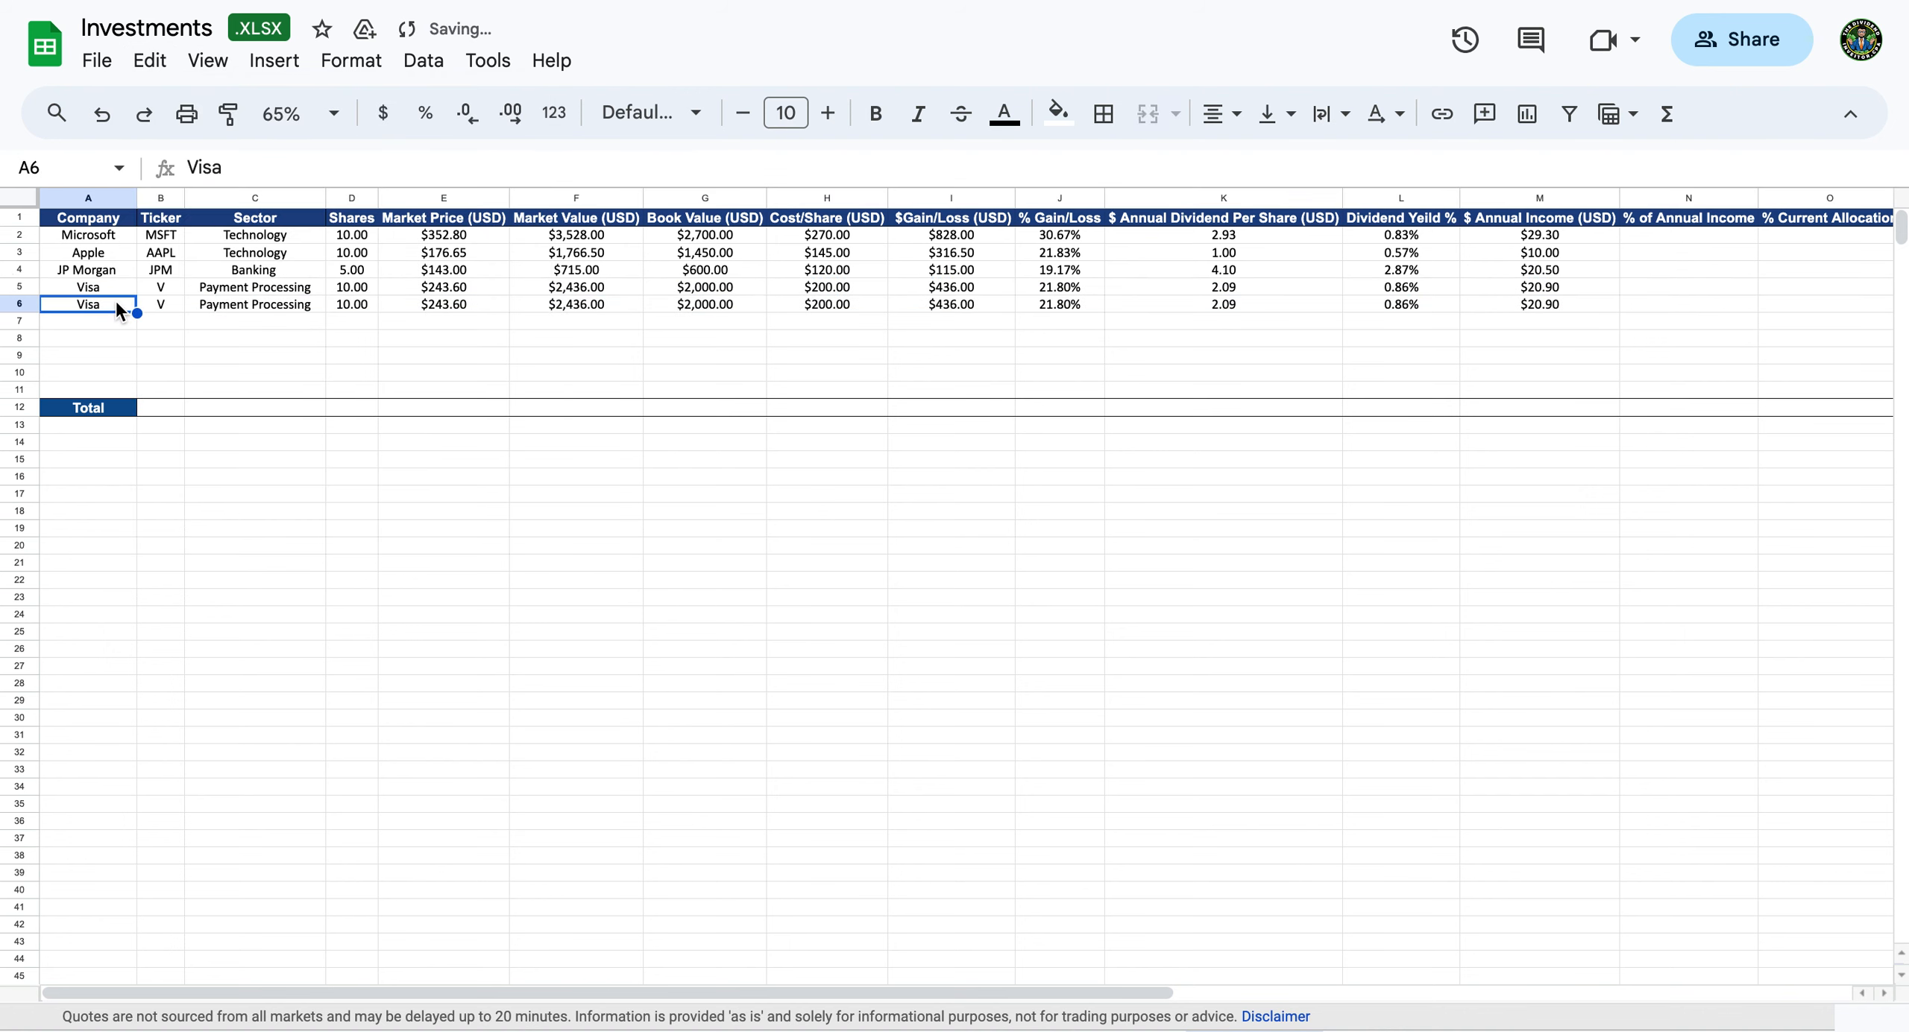
Change the copied row 6 to Mastercard with ticker MA and 5 shares, keeping the Payment Processing sector.
text(Mast)
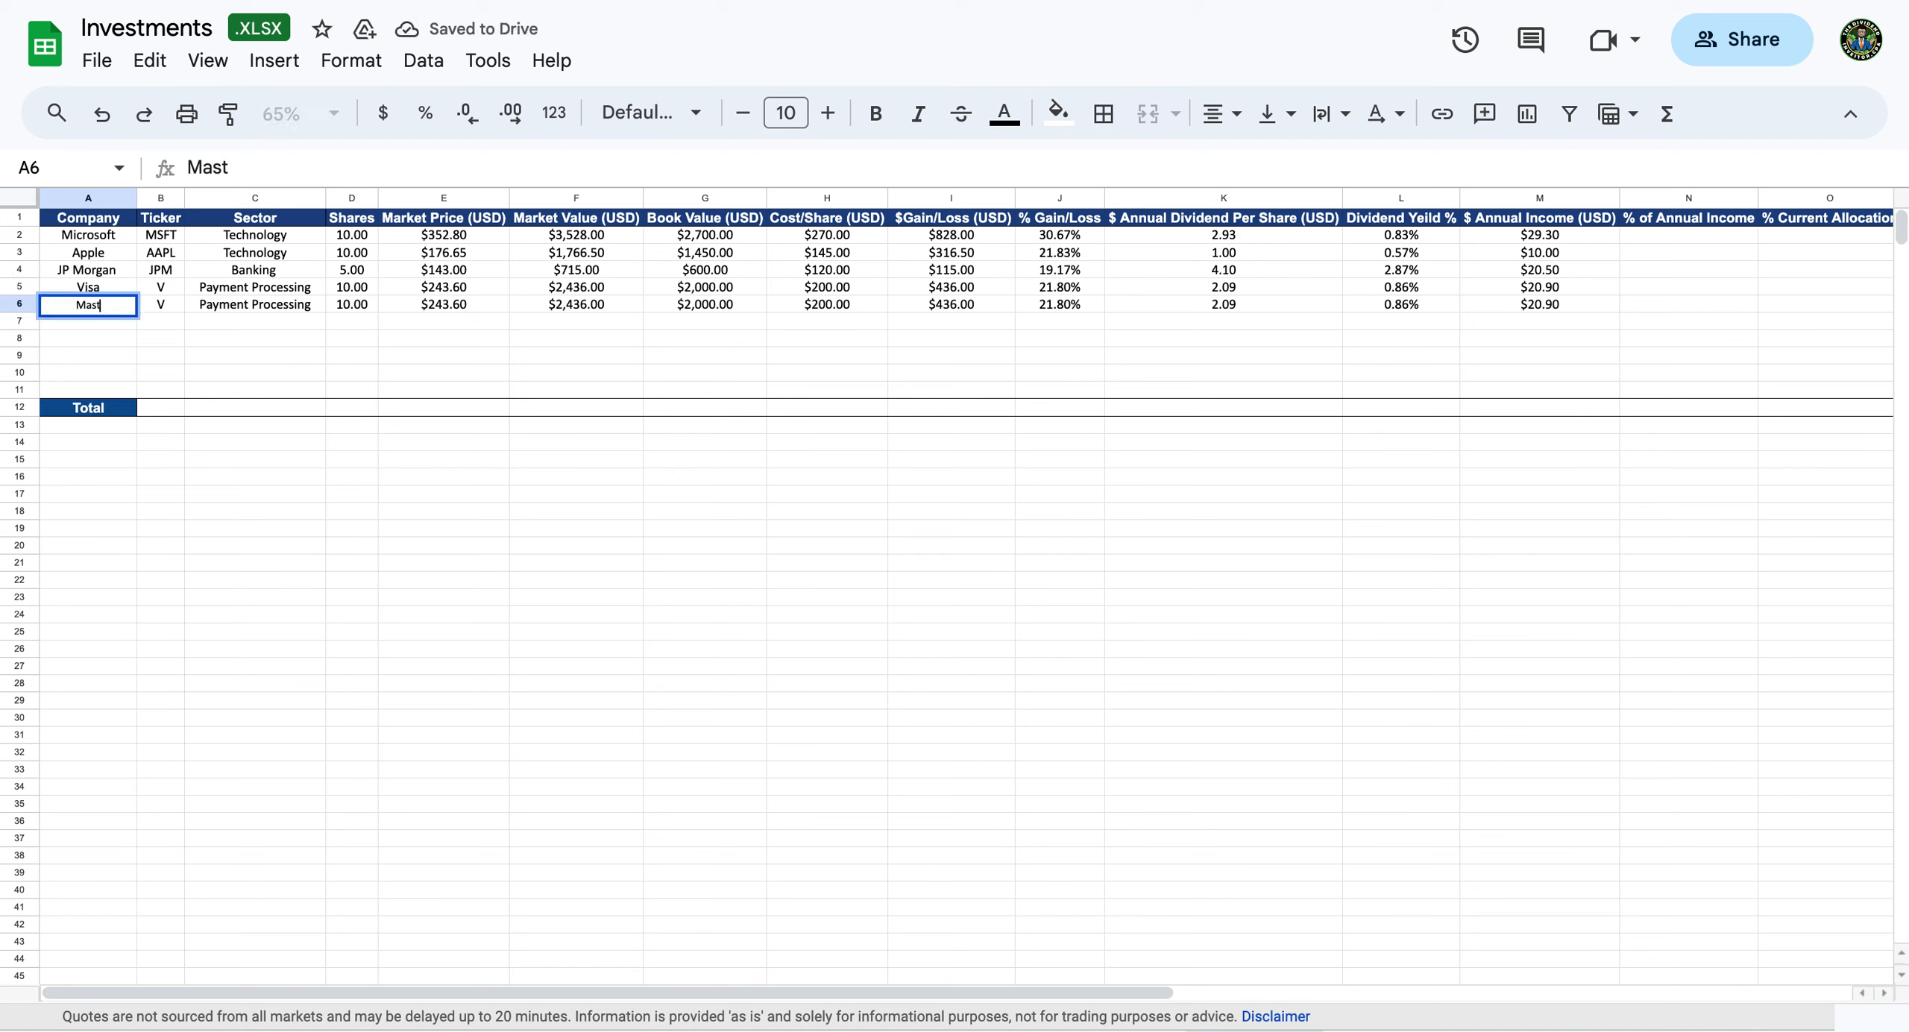
text(ercard)
key(Tab)
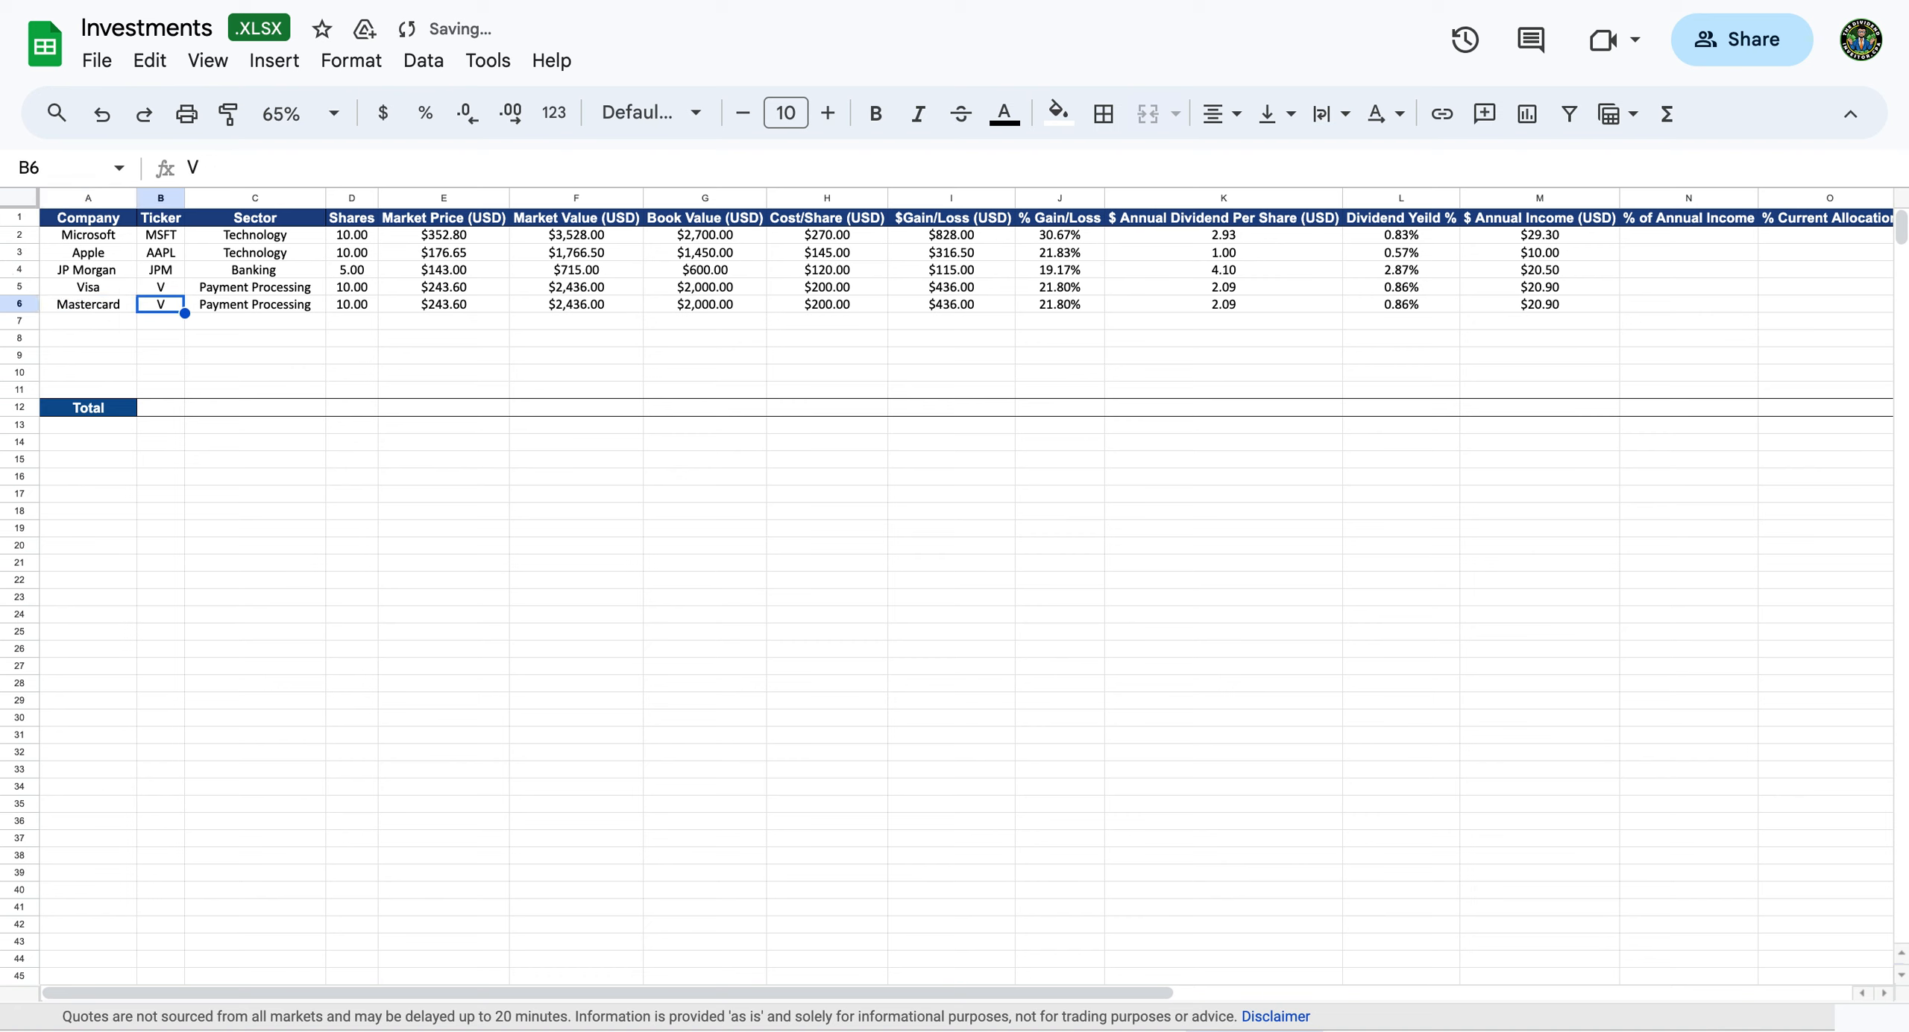
text(MA)
key(Tab)
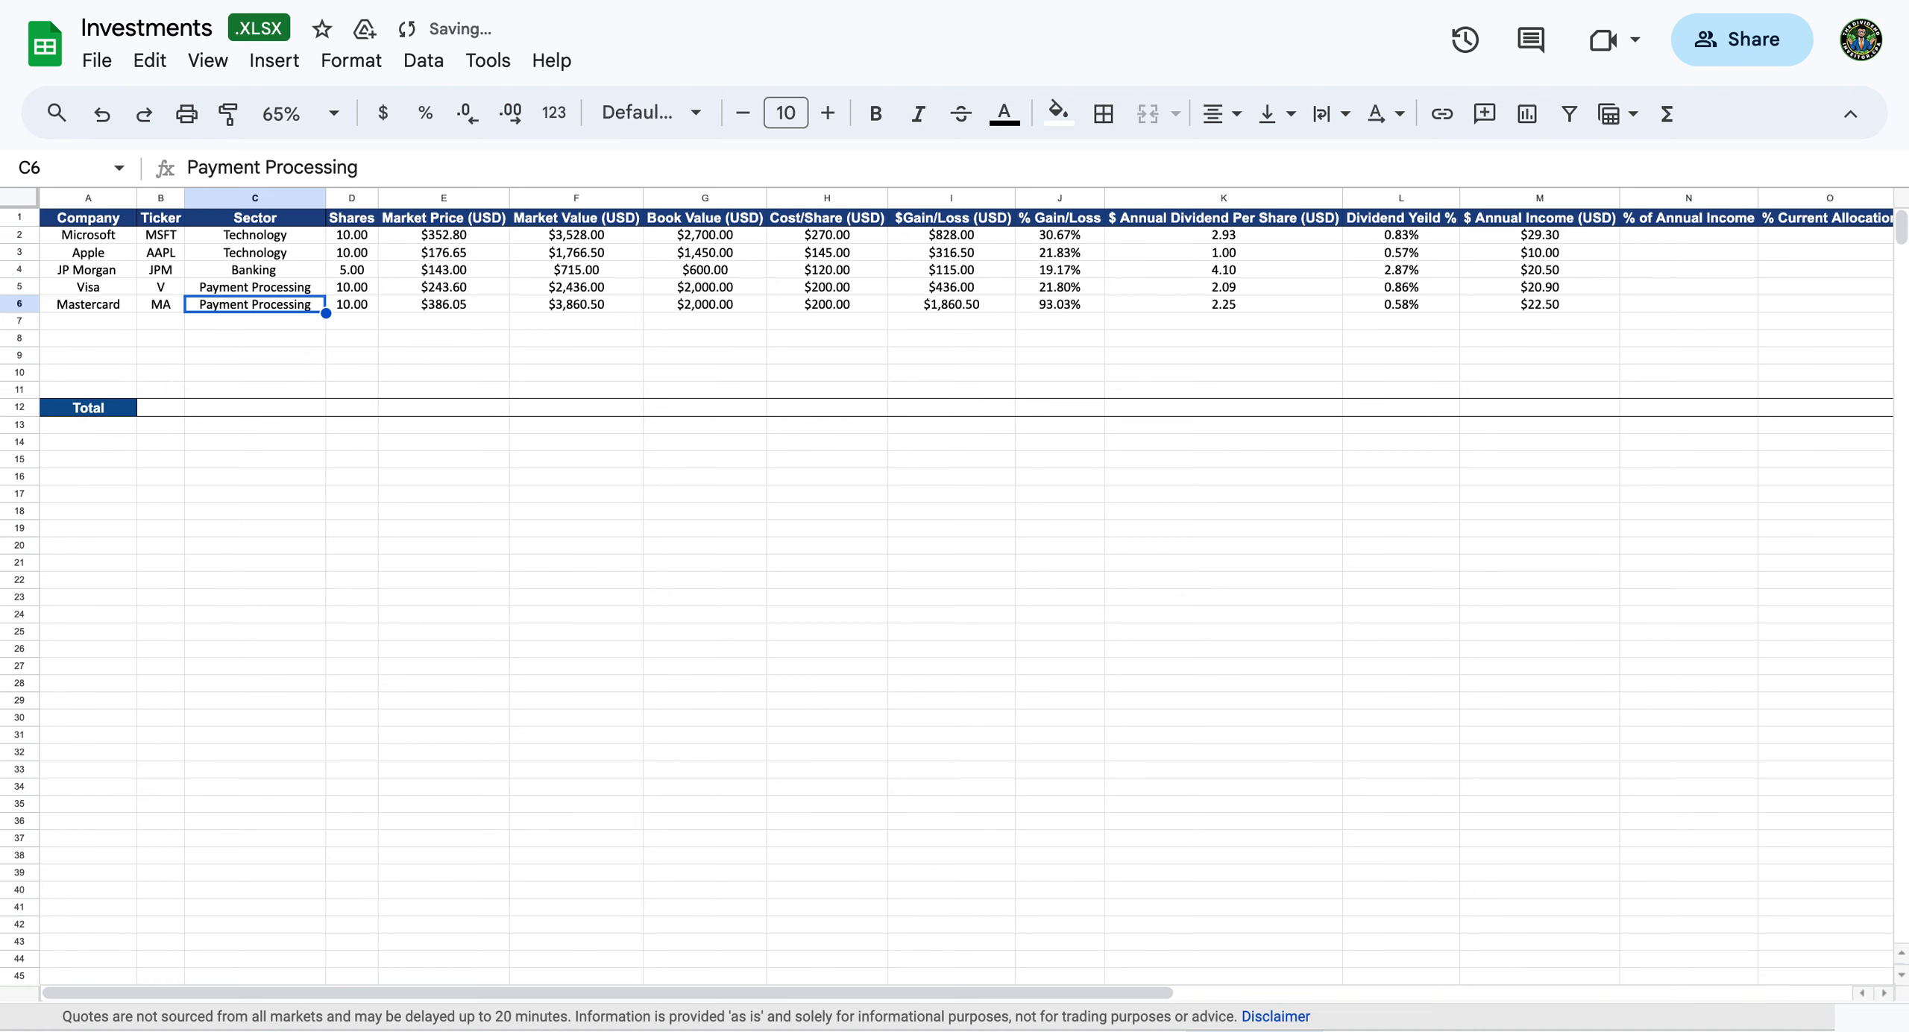
key(Tab)
text(5)
key(Tab)
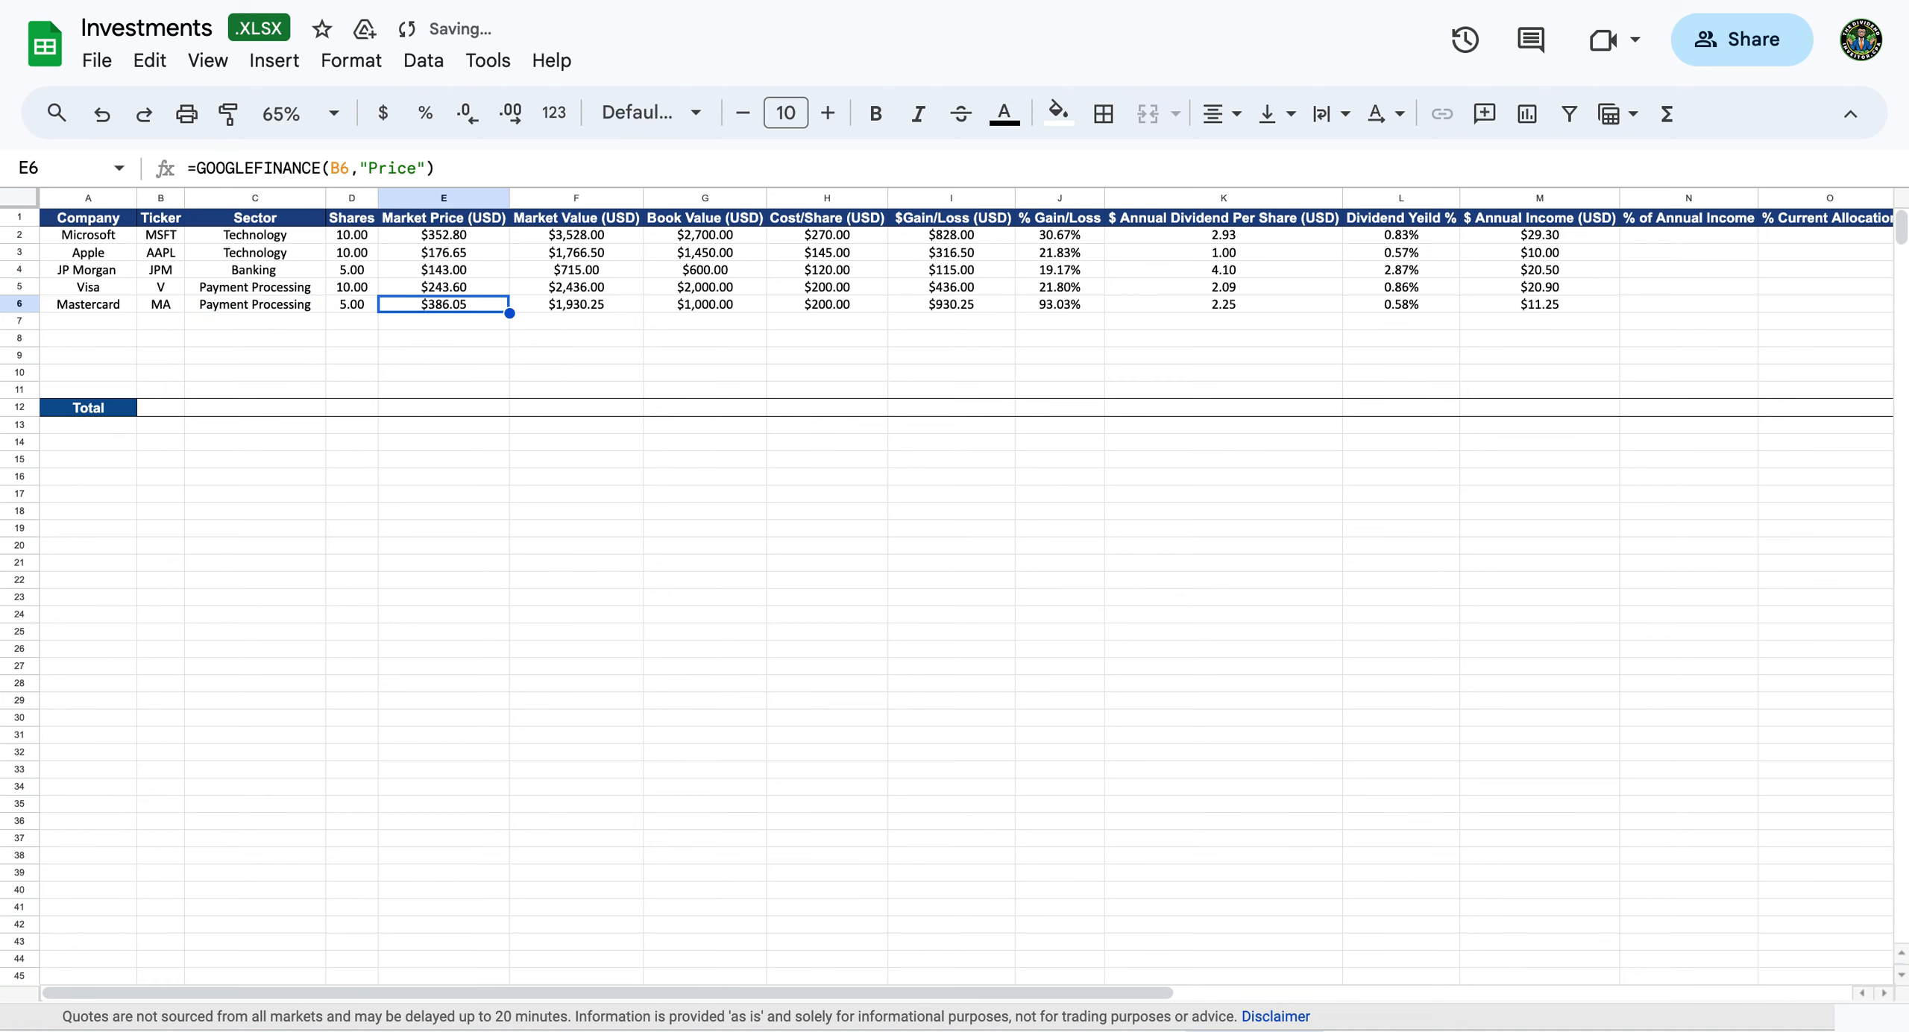
Set Mastercard's cost per share in H6 to 350.
key(Tab)
key(Tab)
key(Tab)
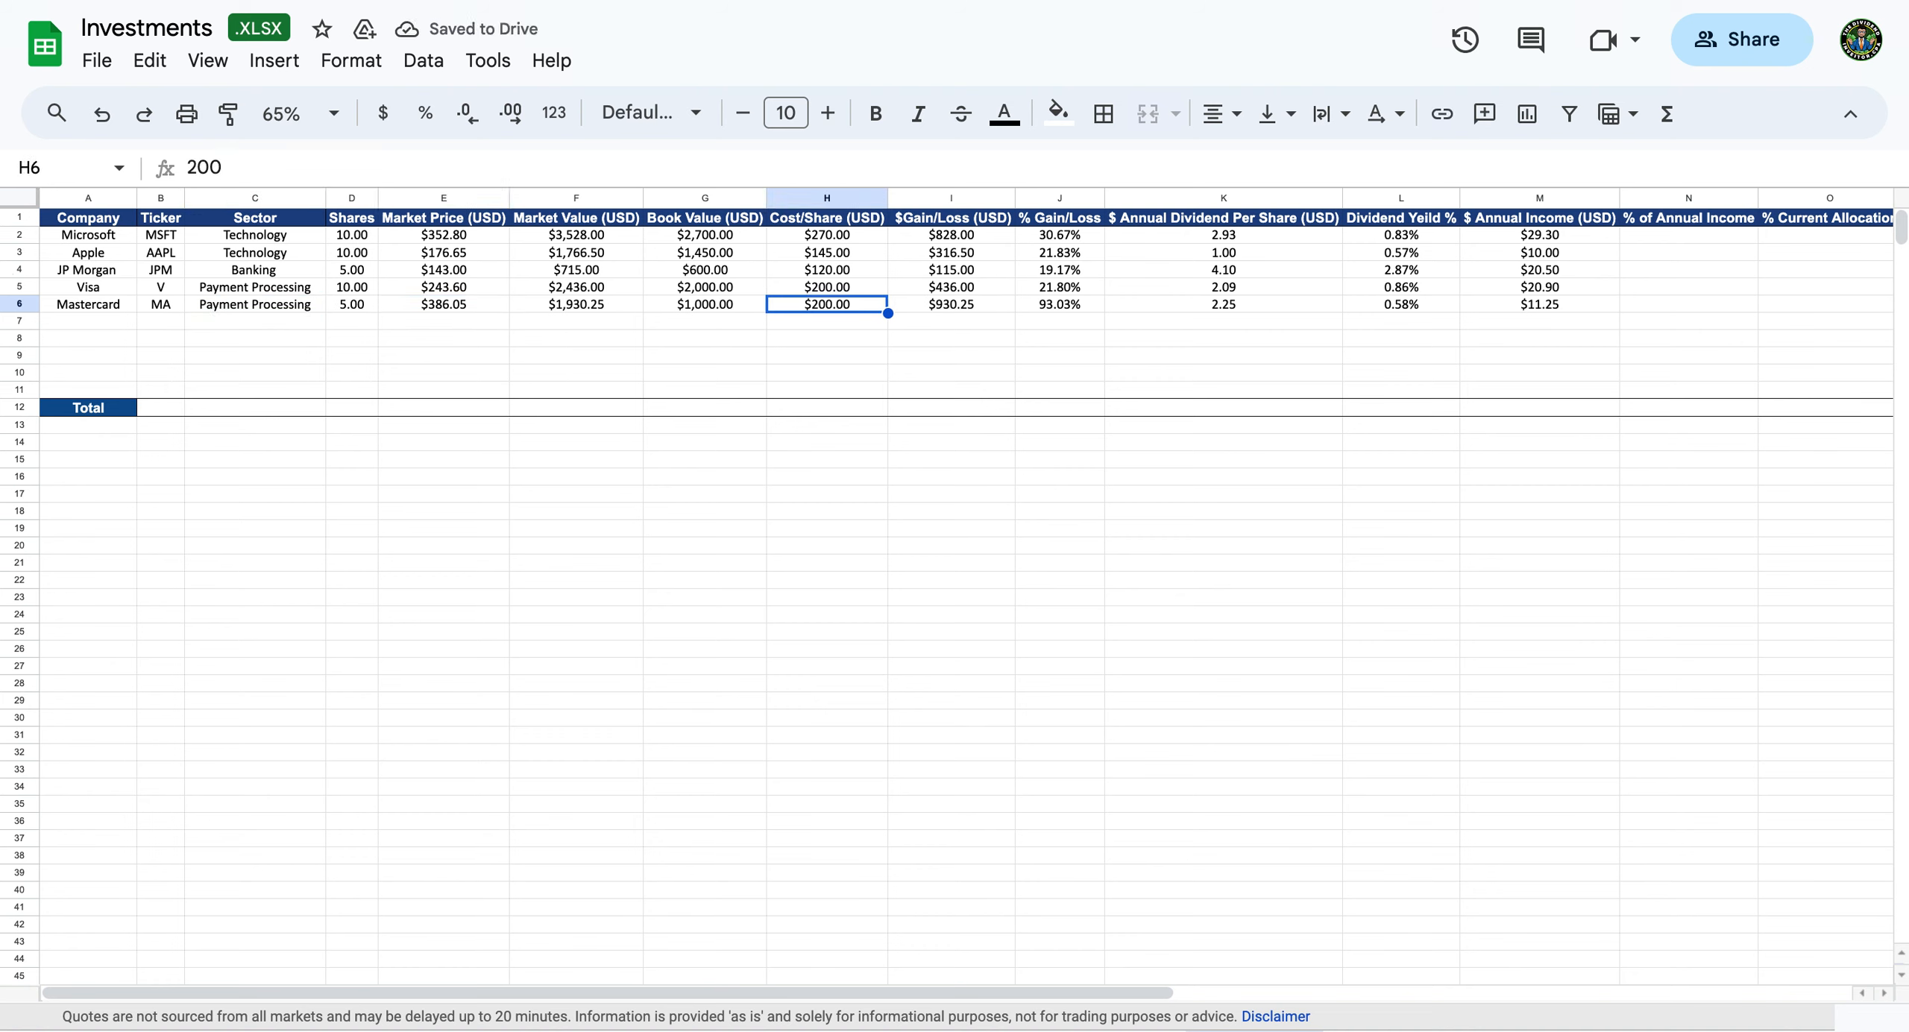
text(350)
key(Return)
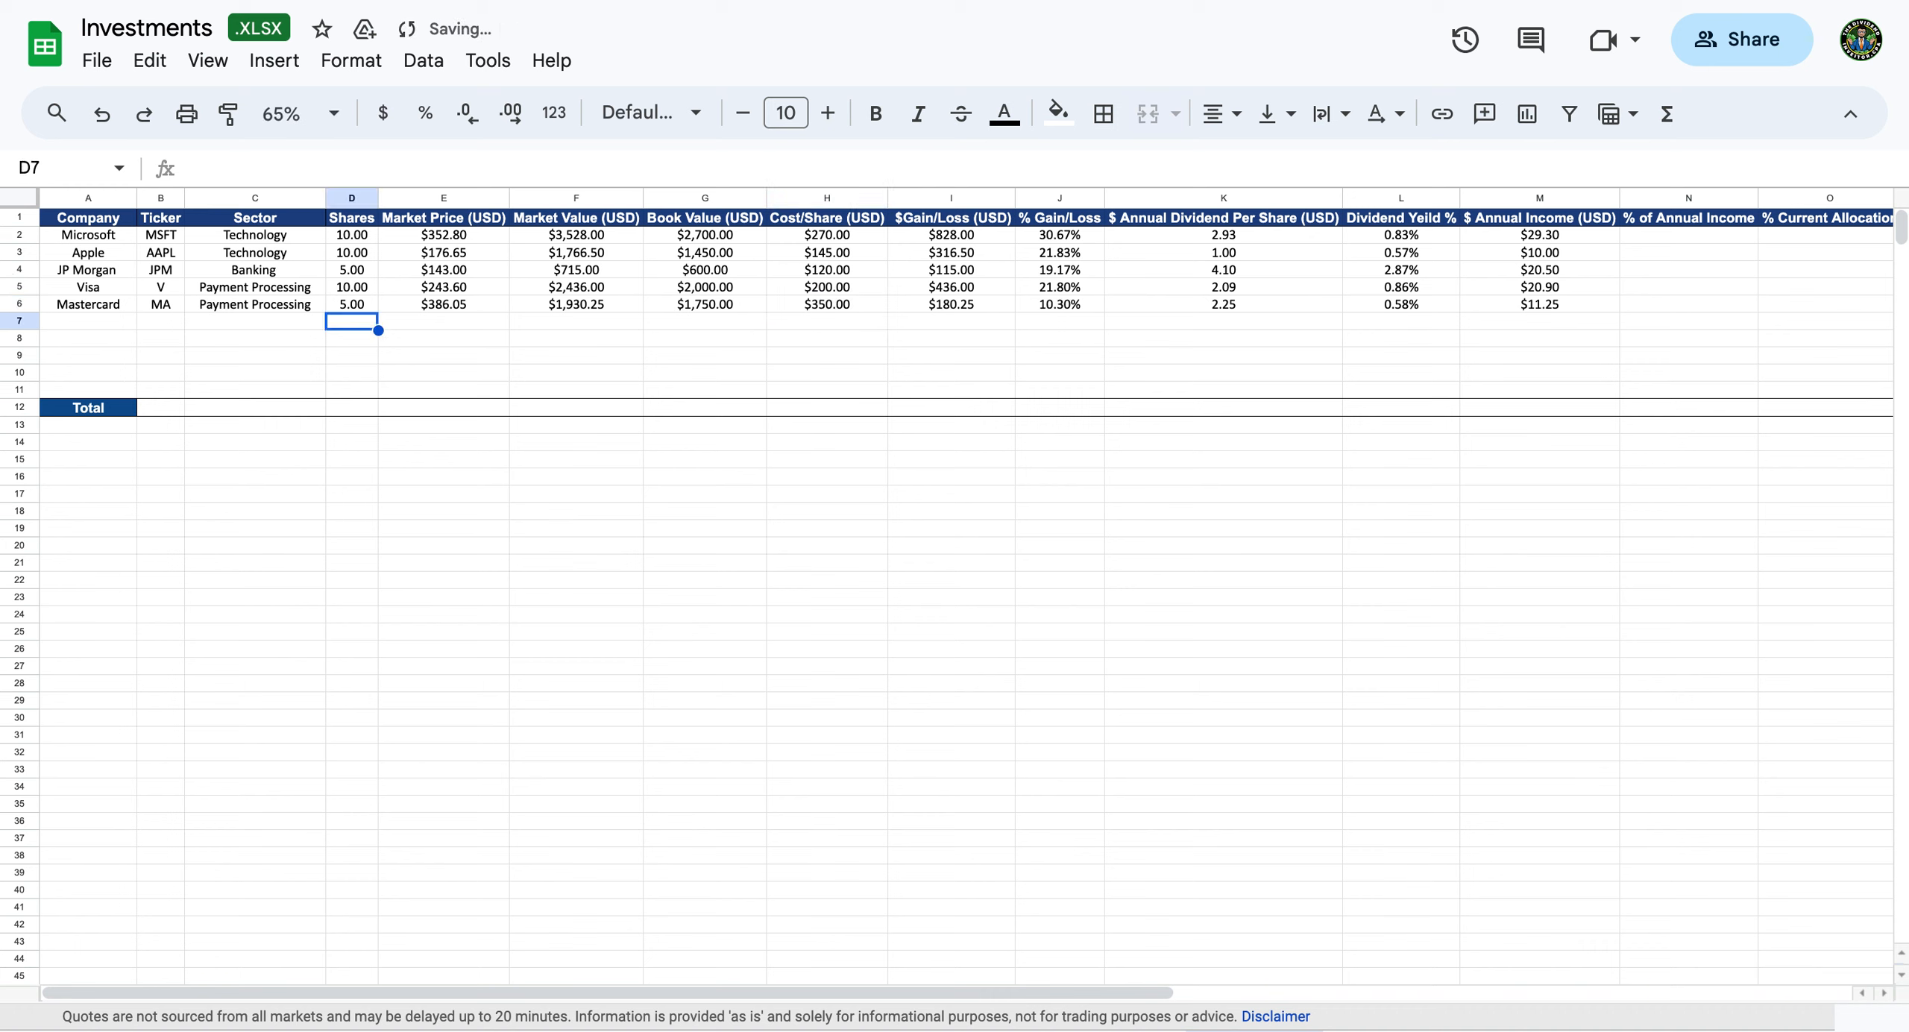
Copy Mastercard's entire row 6 and paste it into row 7 starting at A7.
click(20, 298)
click(149, 59)
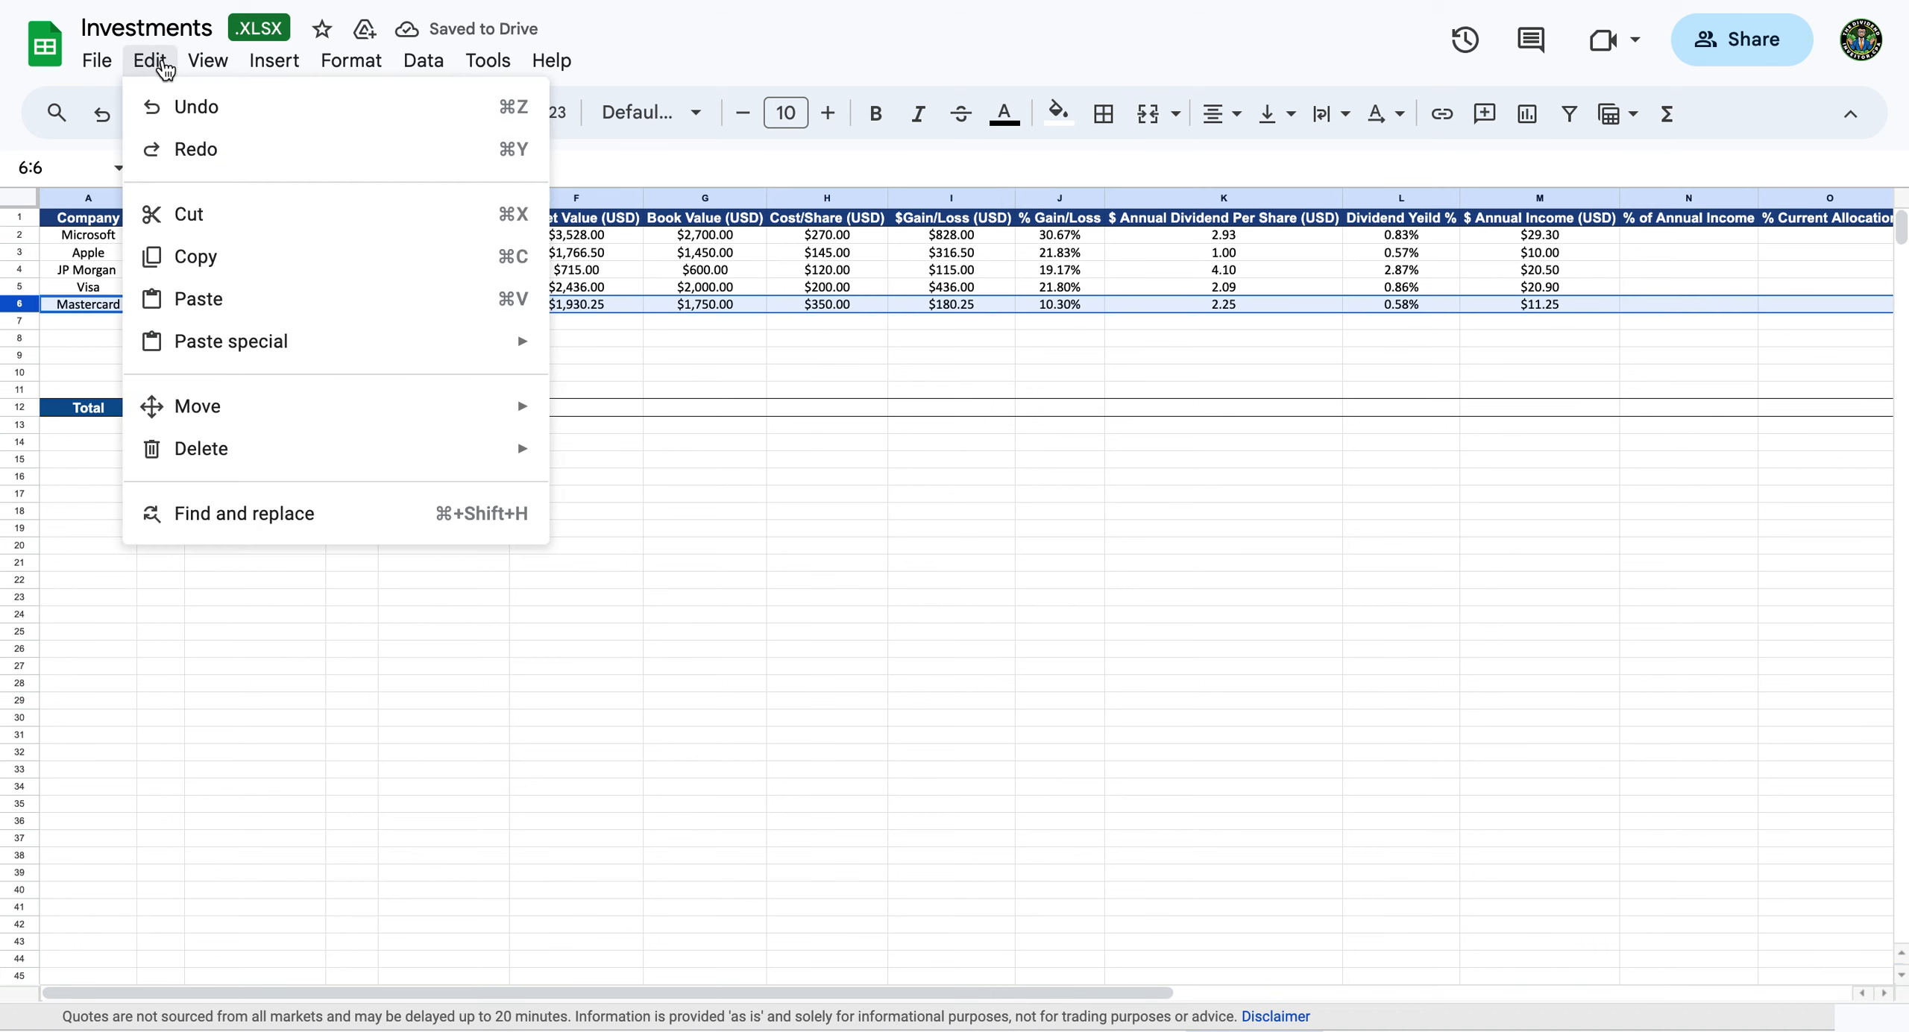
click(153, 255)
click(95, 322)
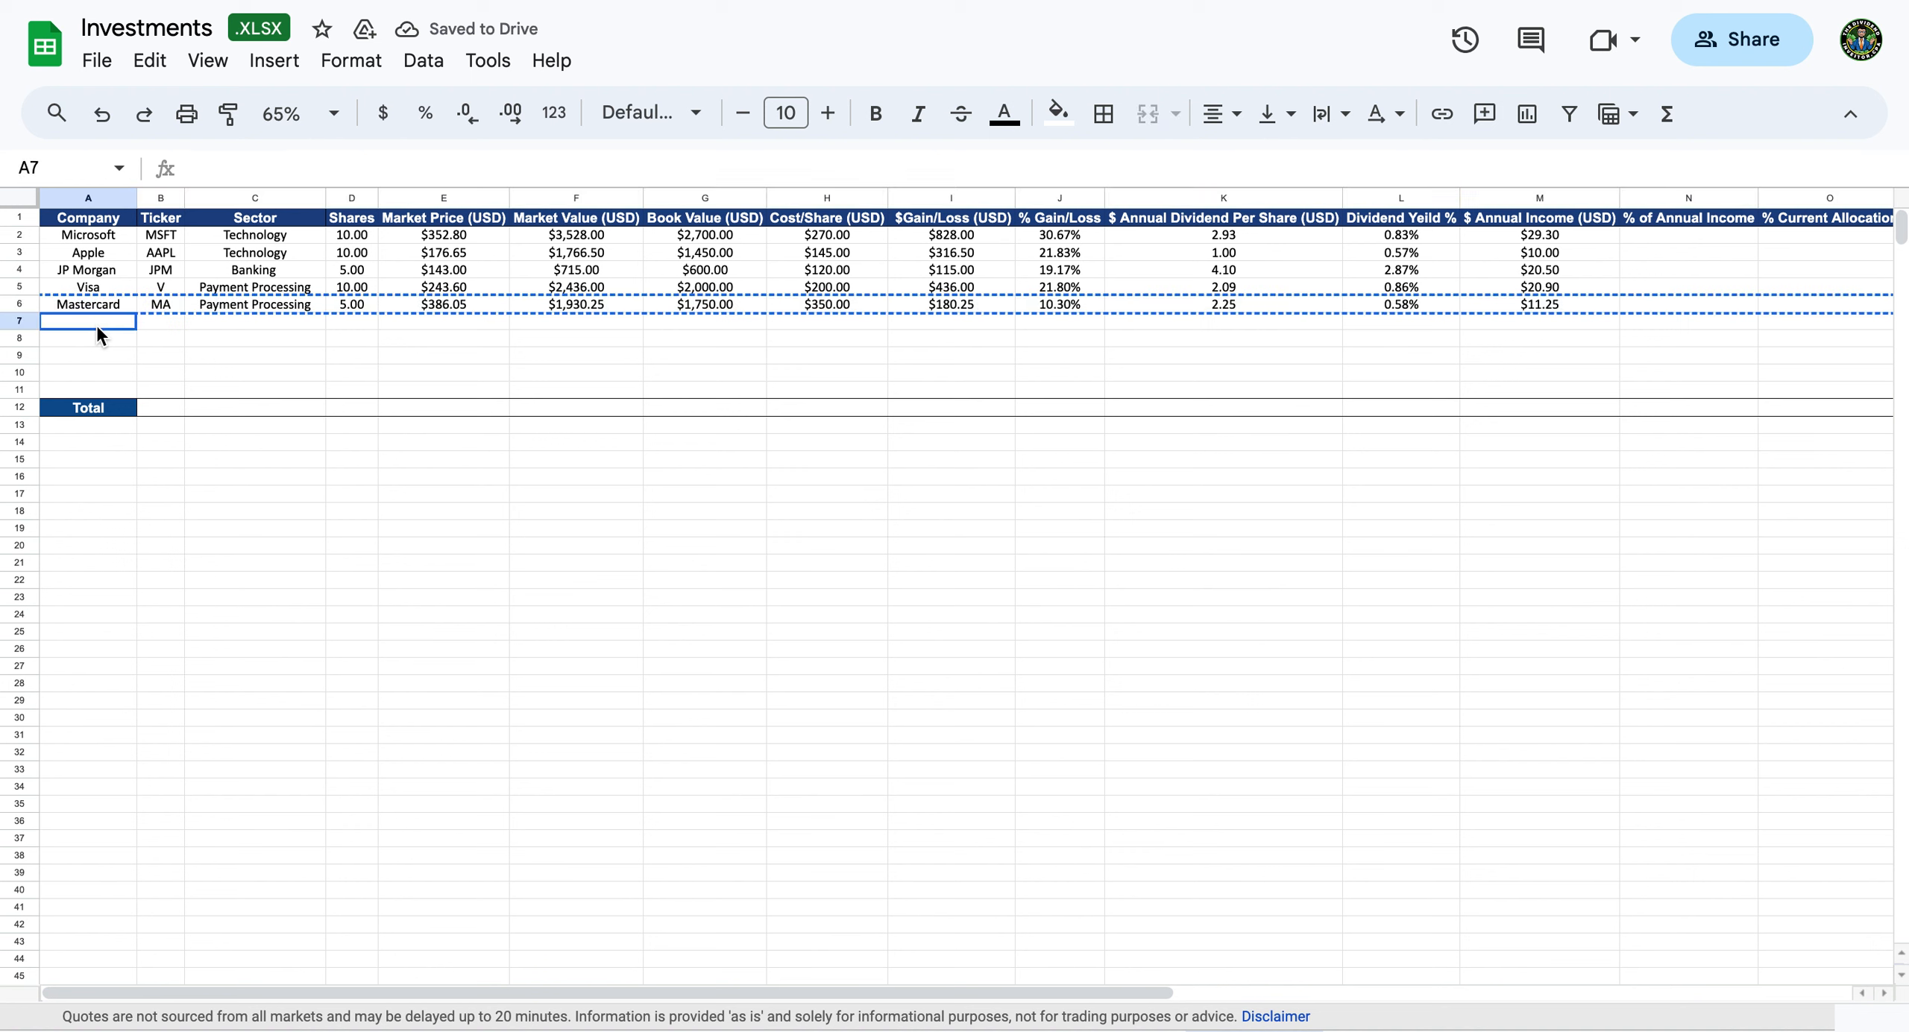
click(149, 60)
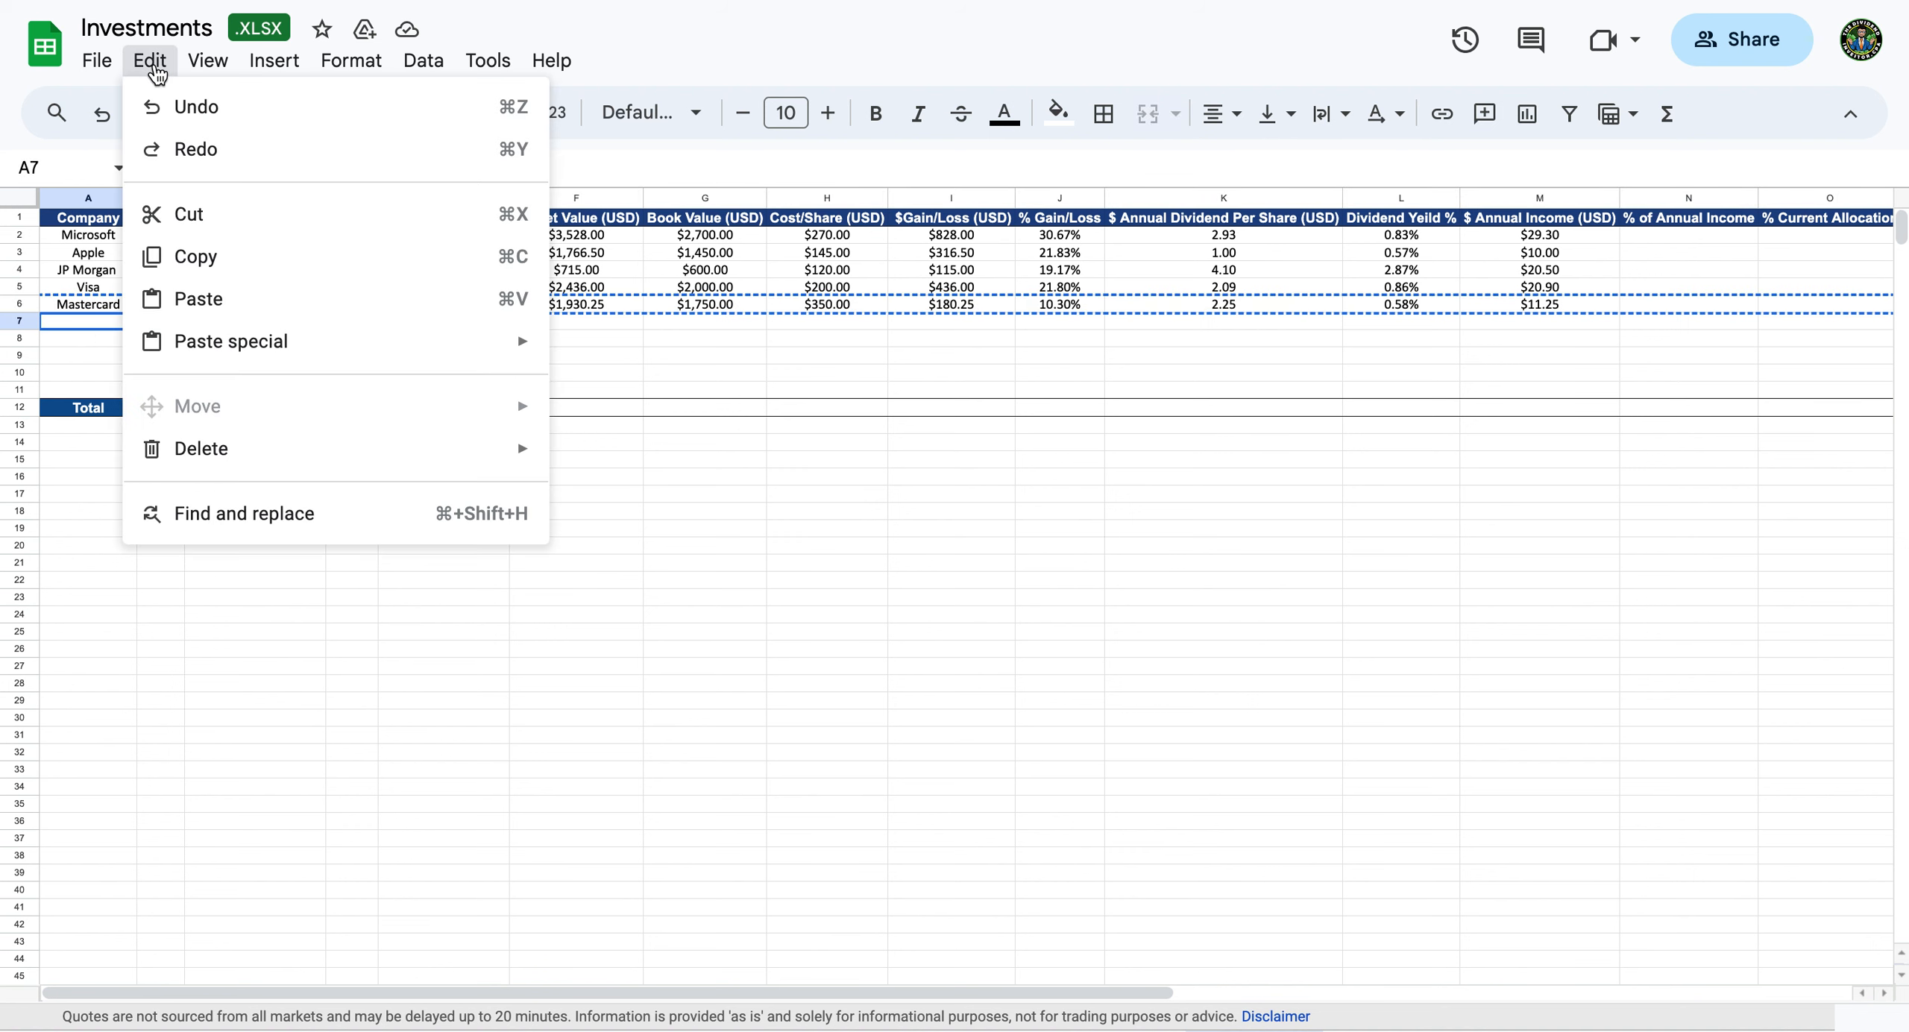
click(179, 300)
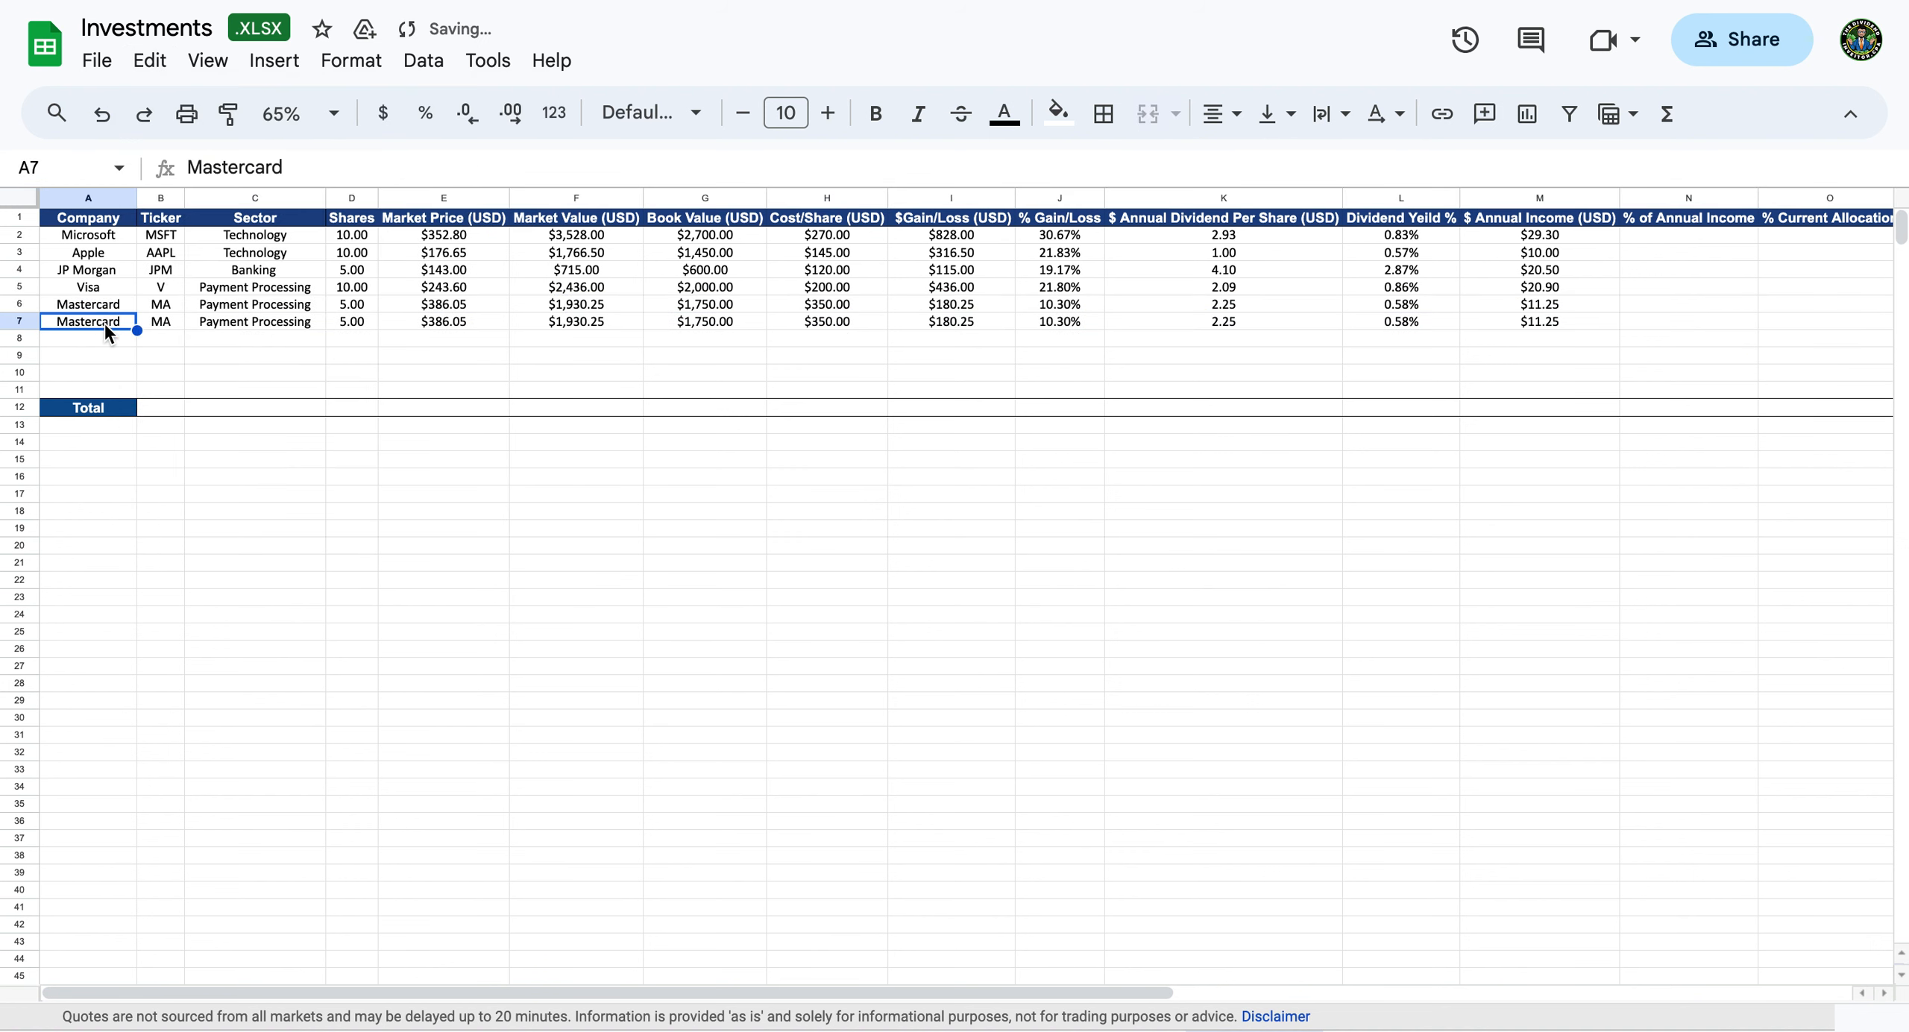
Change the copied row 7 to Lowes with ticker LOW, sector Consumer Discretionary and 10 shares.
text(Lowes)
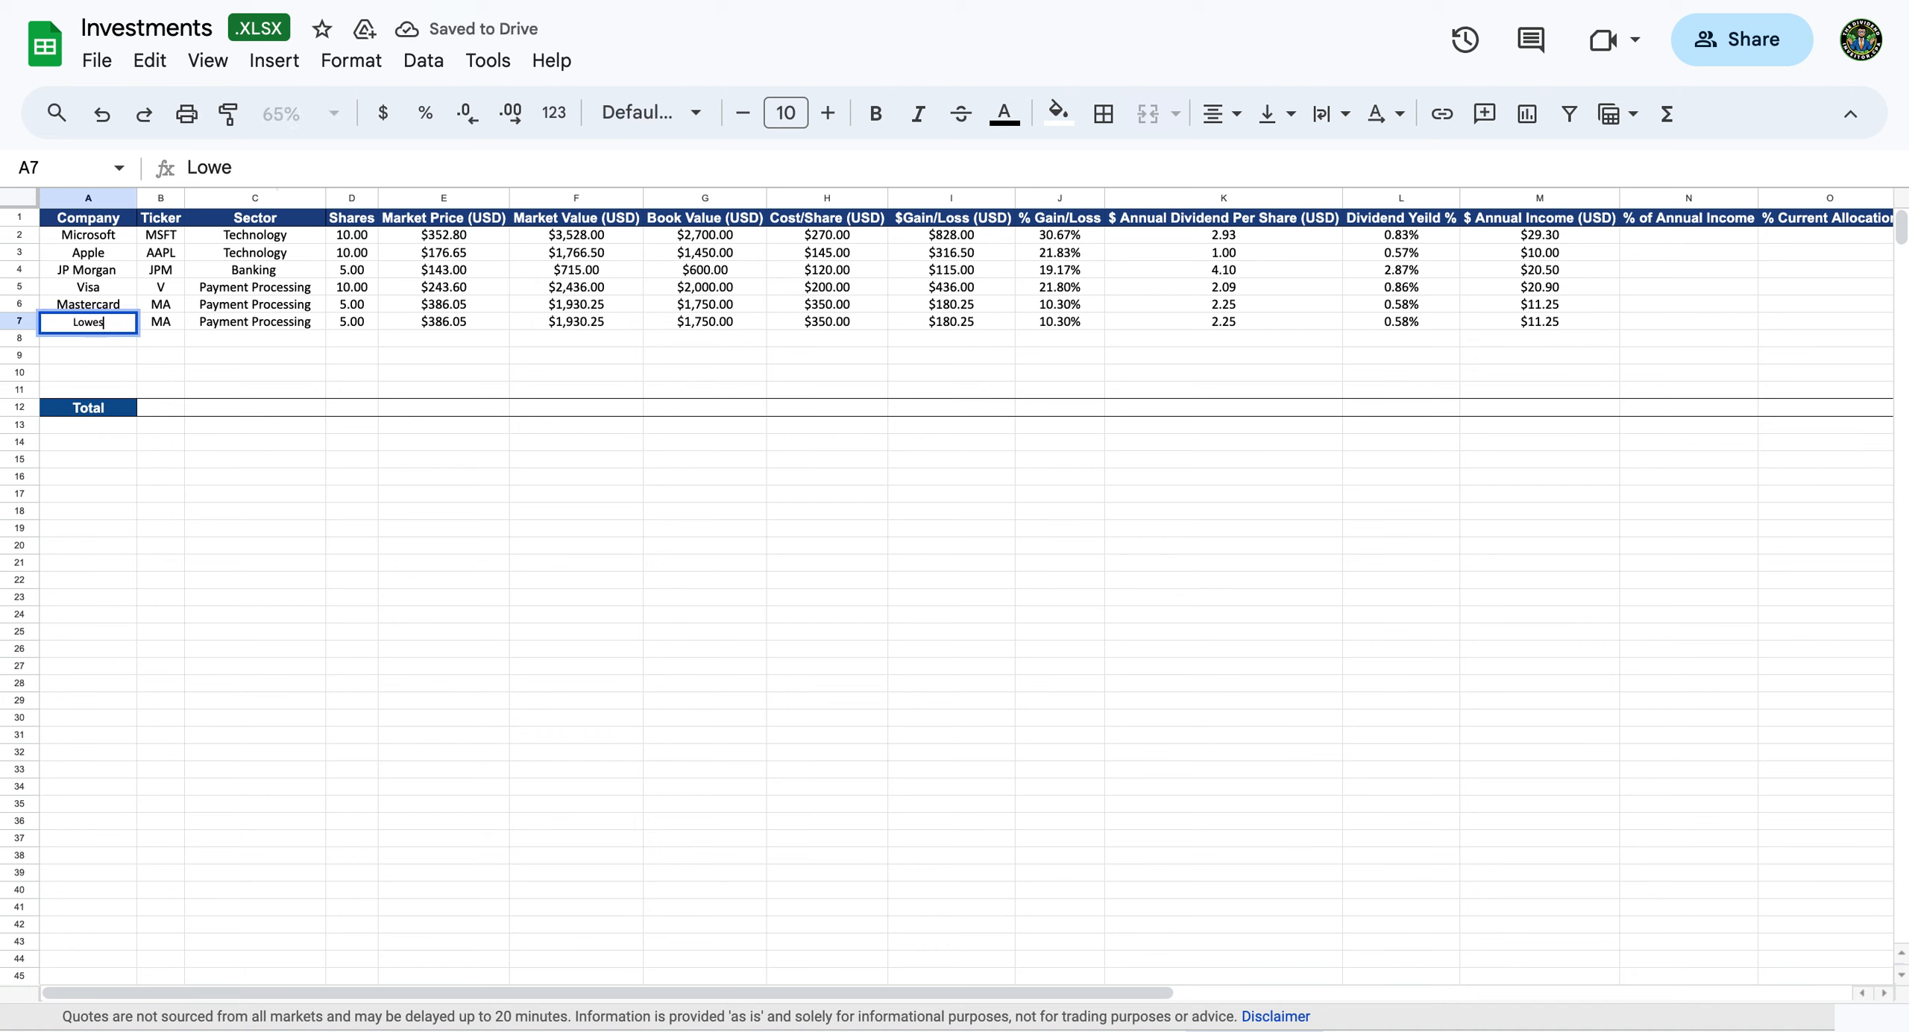
key(Tab)
text(LOW)
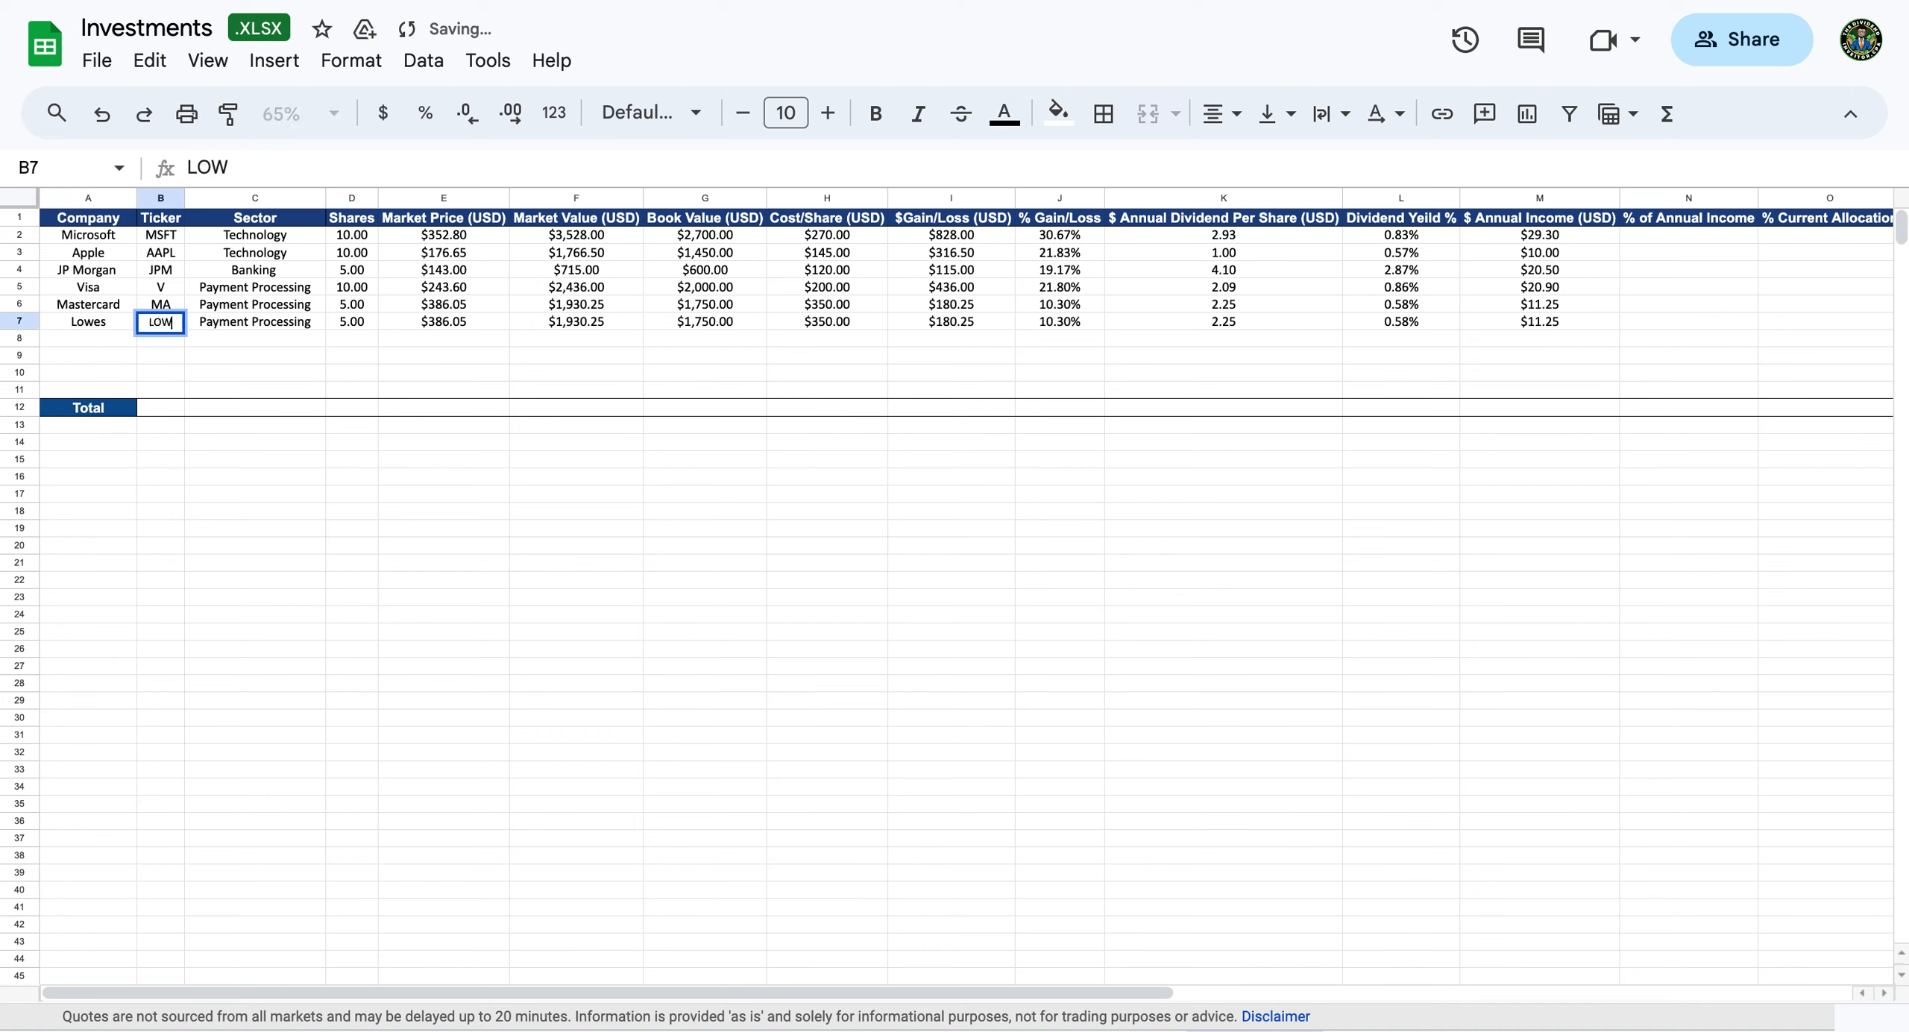
key(Tab)
text(Consu)
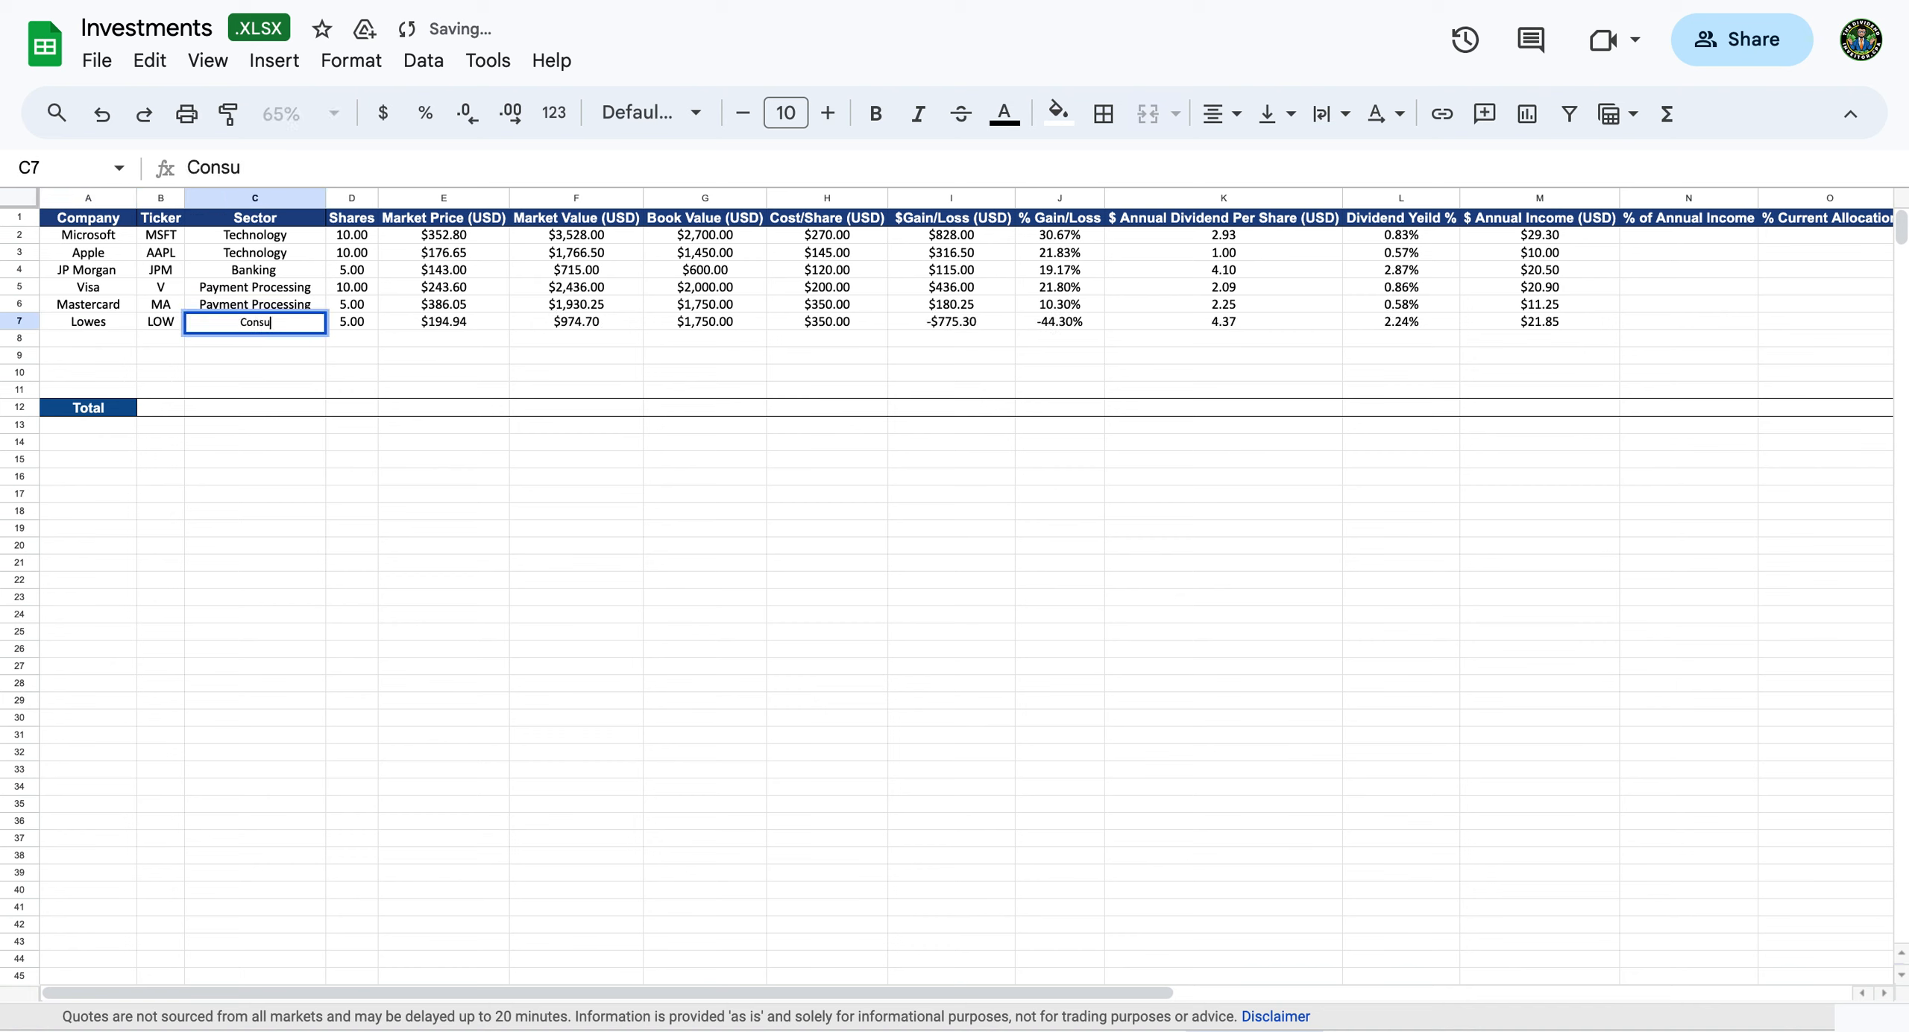
text(mer Disc)
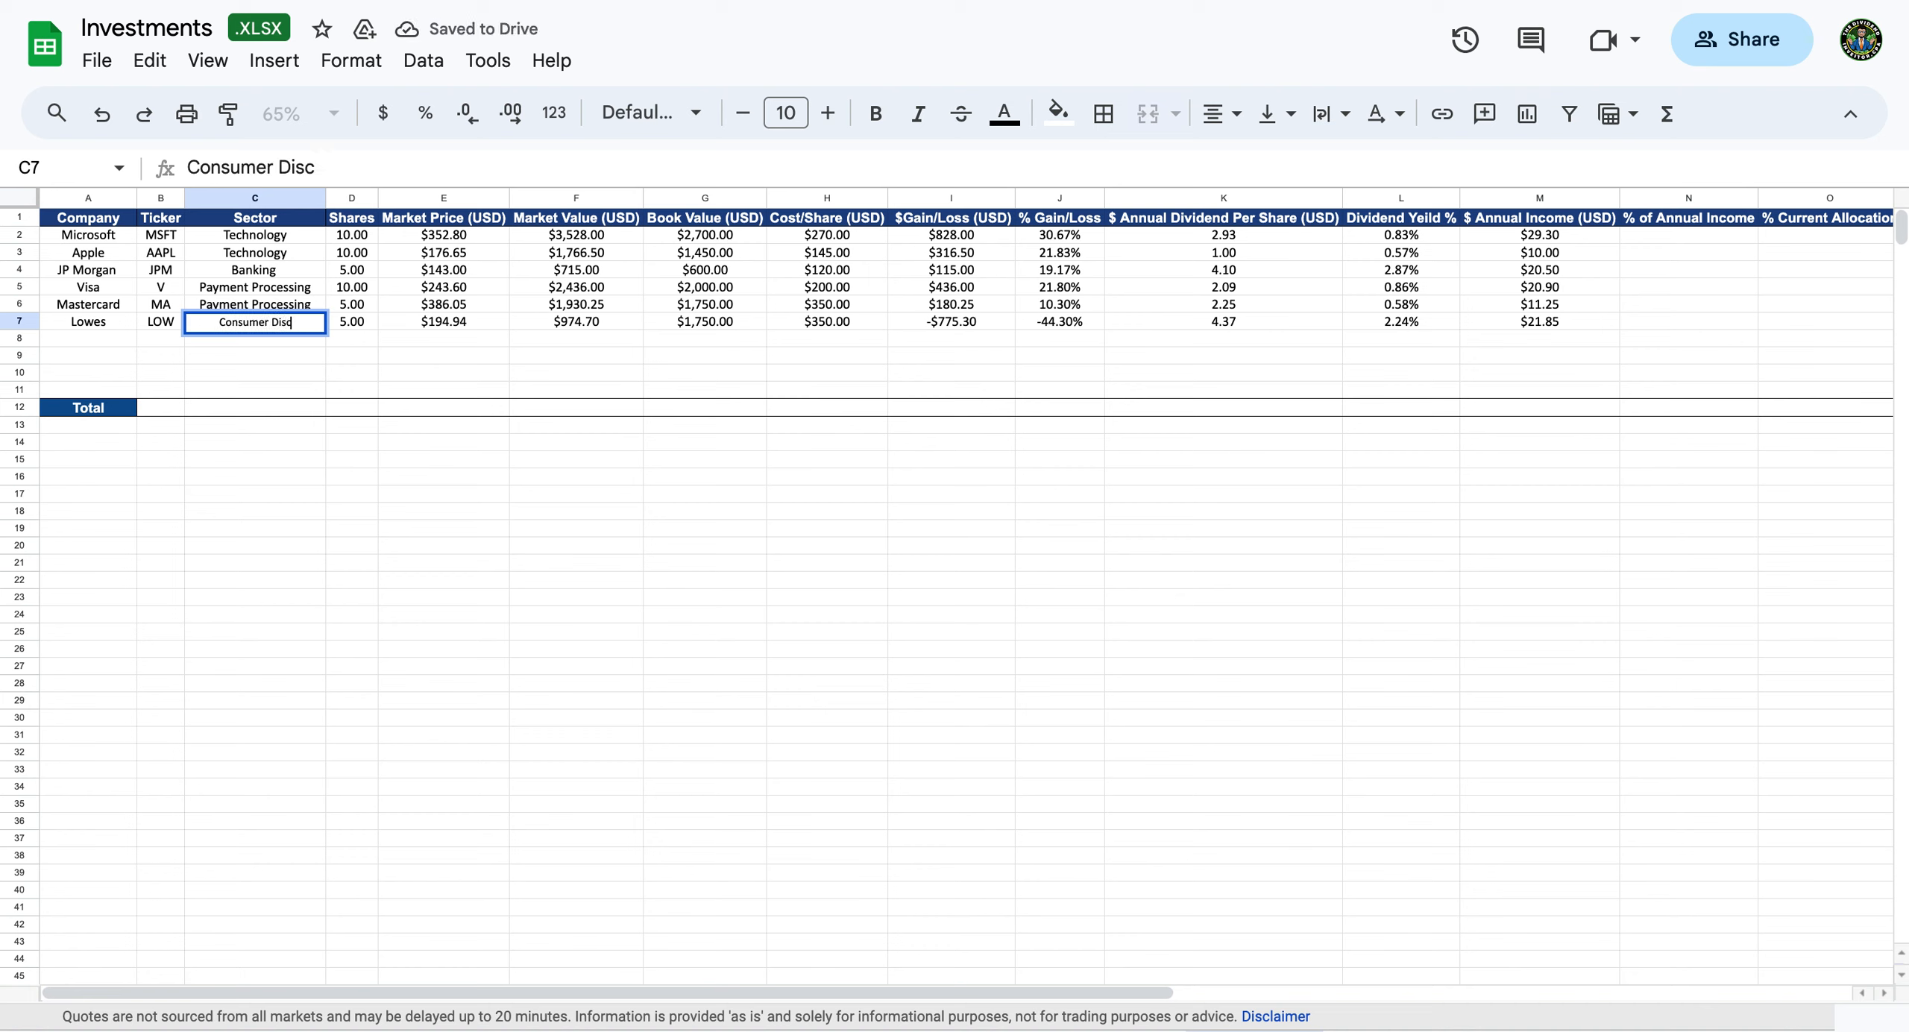
text(retionary)
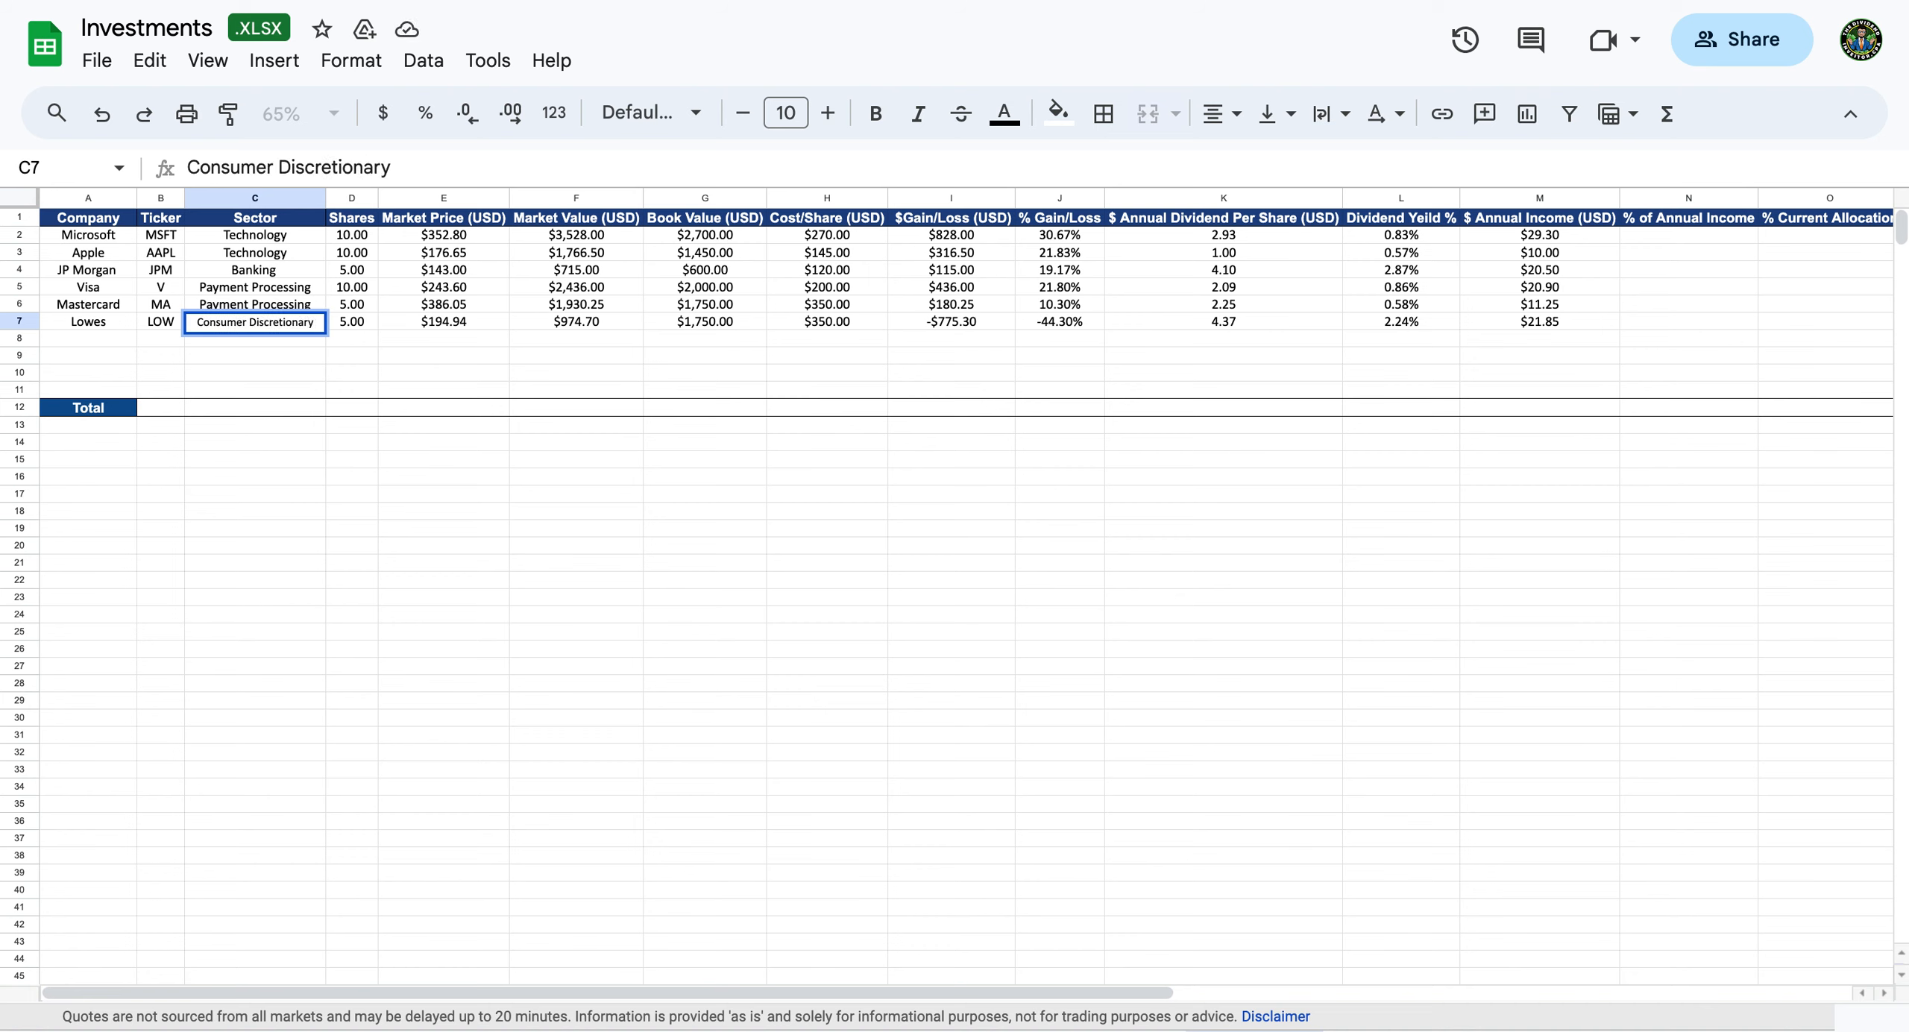
key(Tab)
text(10)
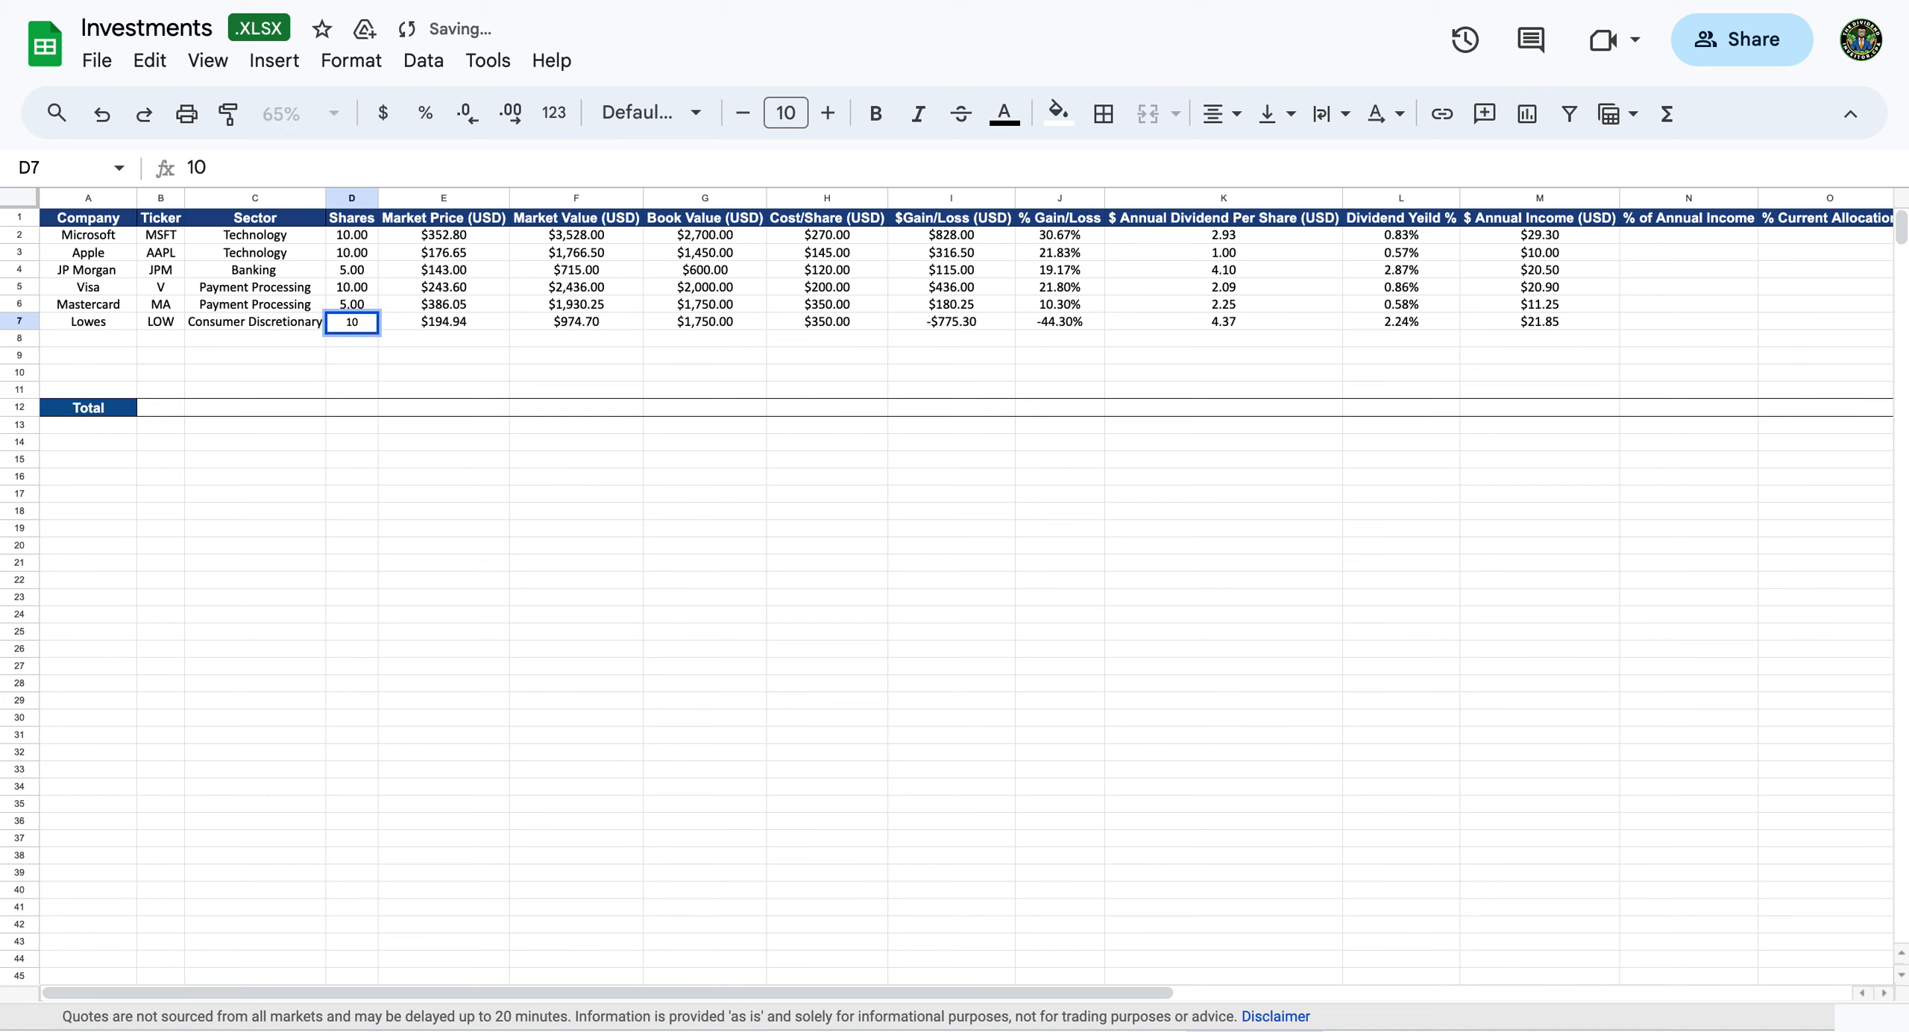
key(Tab)
Set Lowes' cost per share in H7 to 200.
key(Tab)
key(Tab)
key(Tab)
key(Tab)
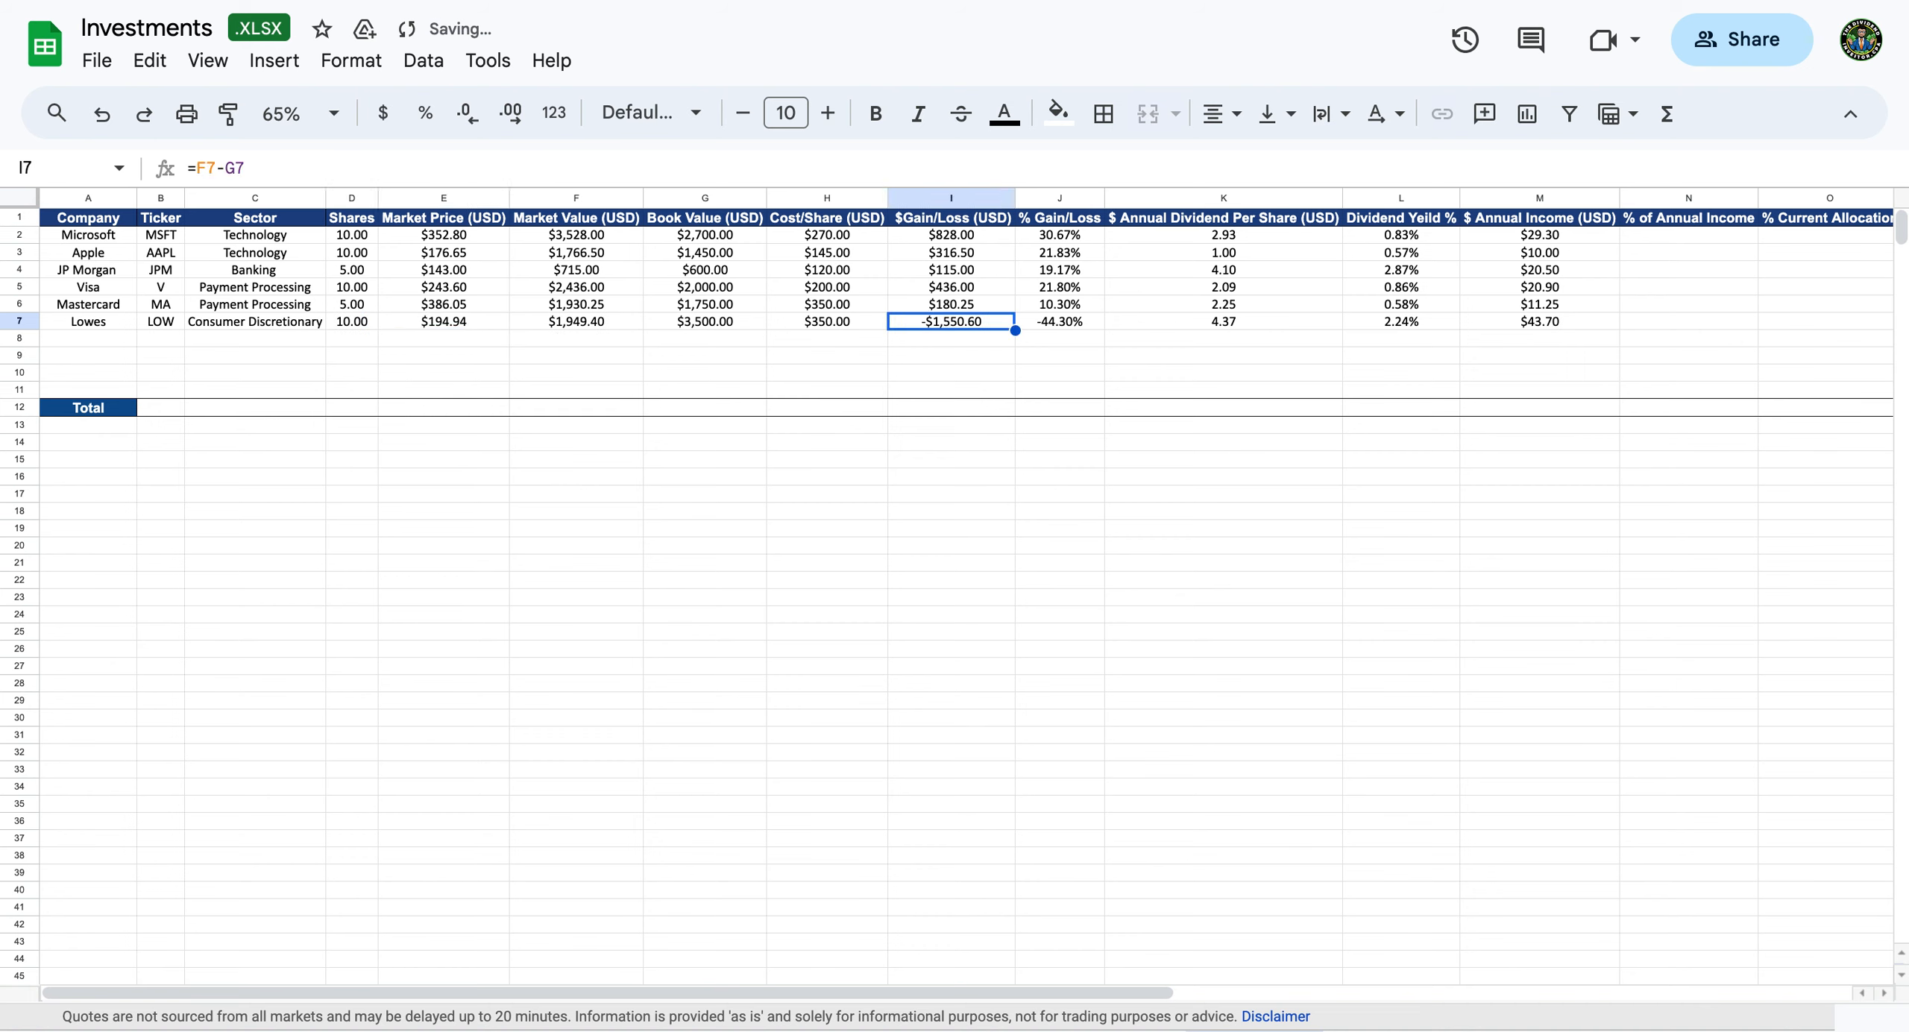
key(shift+Tab)
text(2)
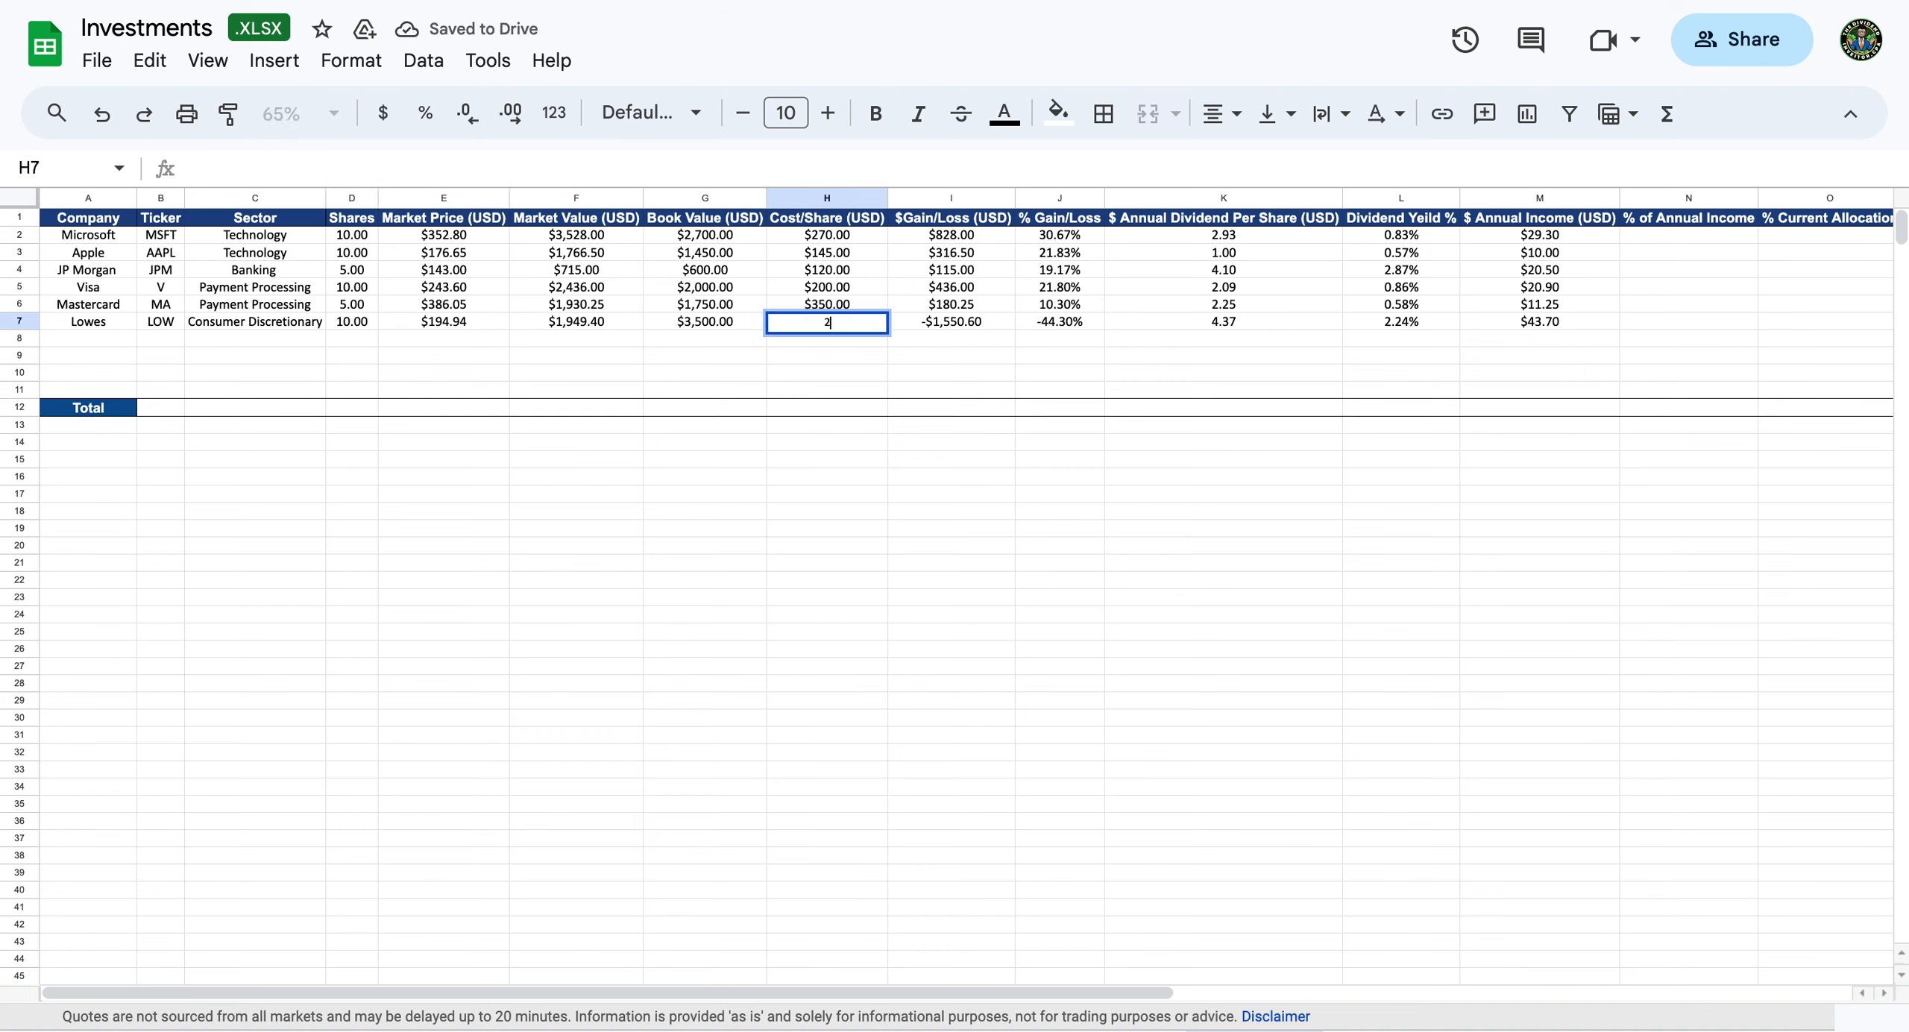
text(,00)
key(Tab)
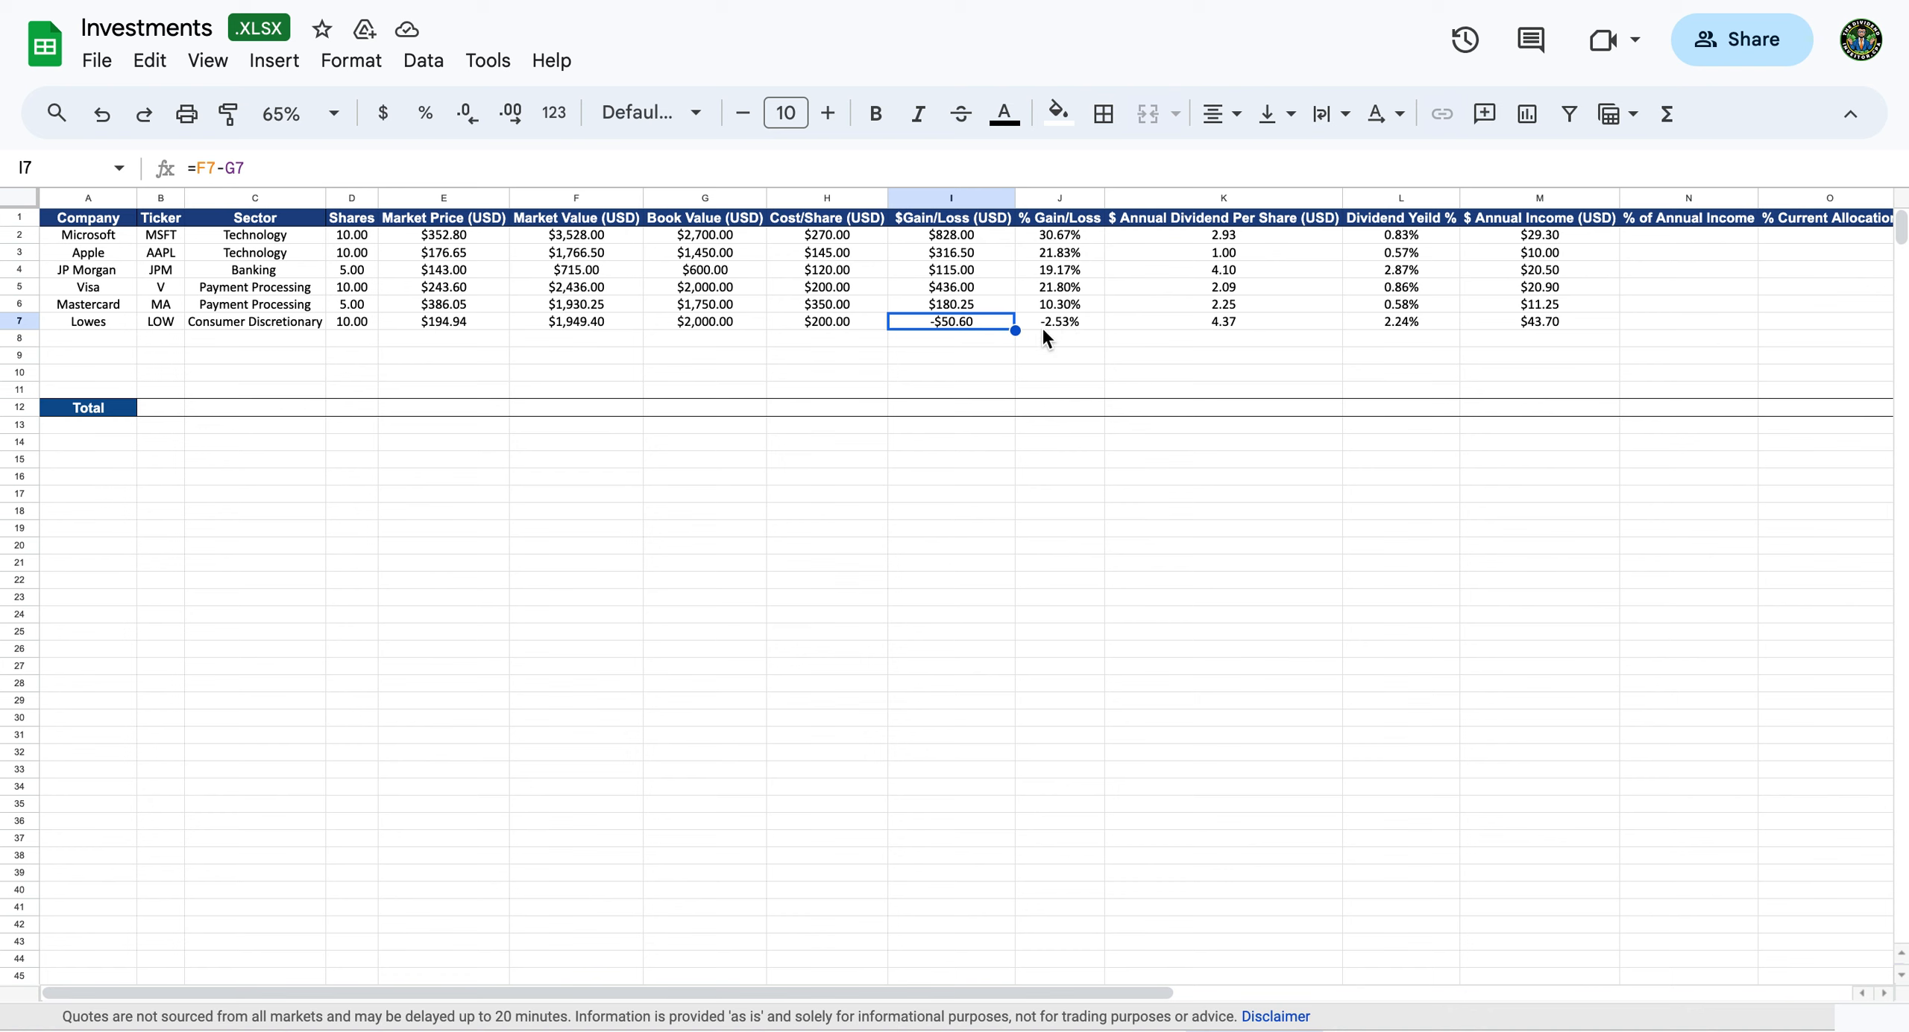
Copy Lowes' entire row 7, paste it into row 8 starting at A8, and select the company cell A8.
click(19, 321)
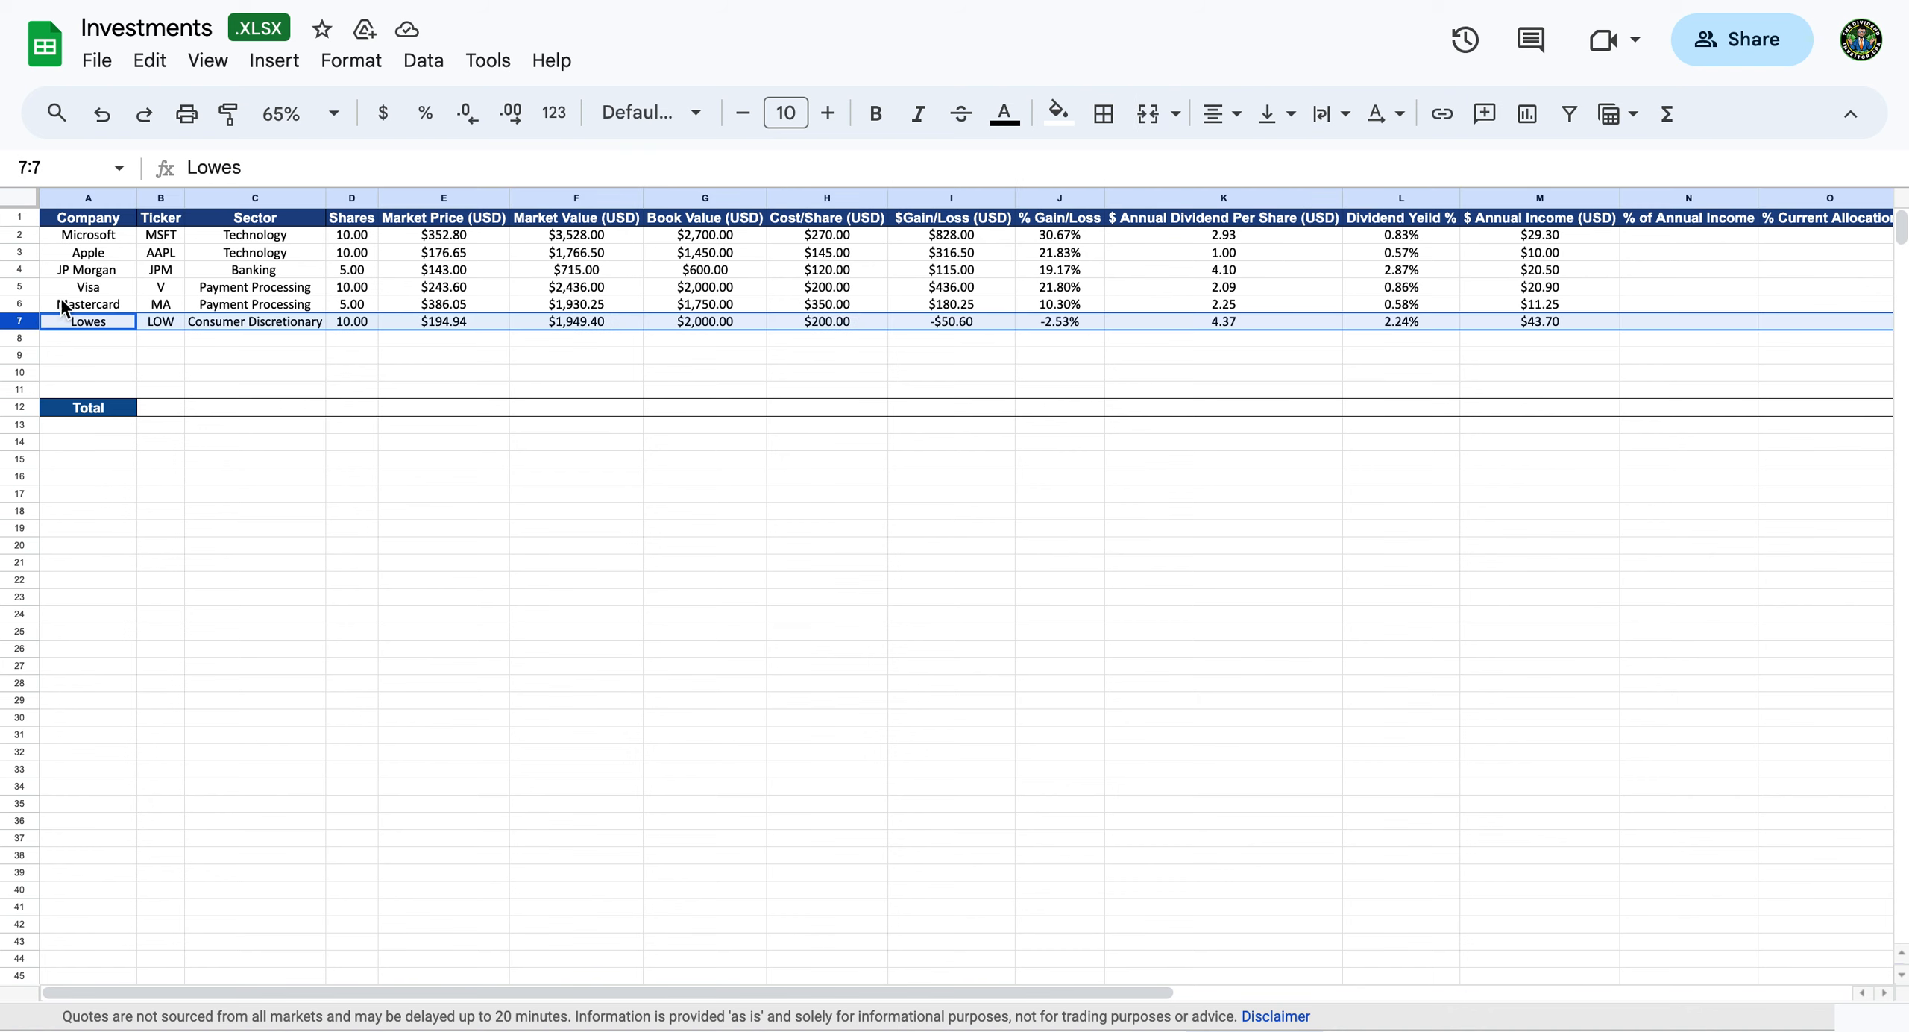
click(150, 60)
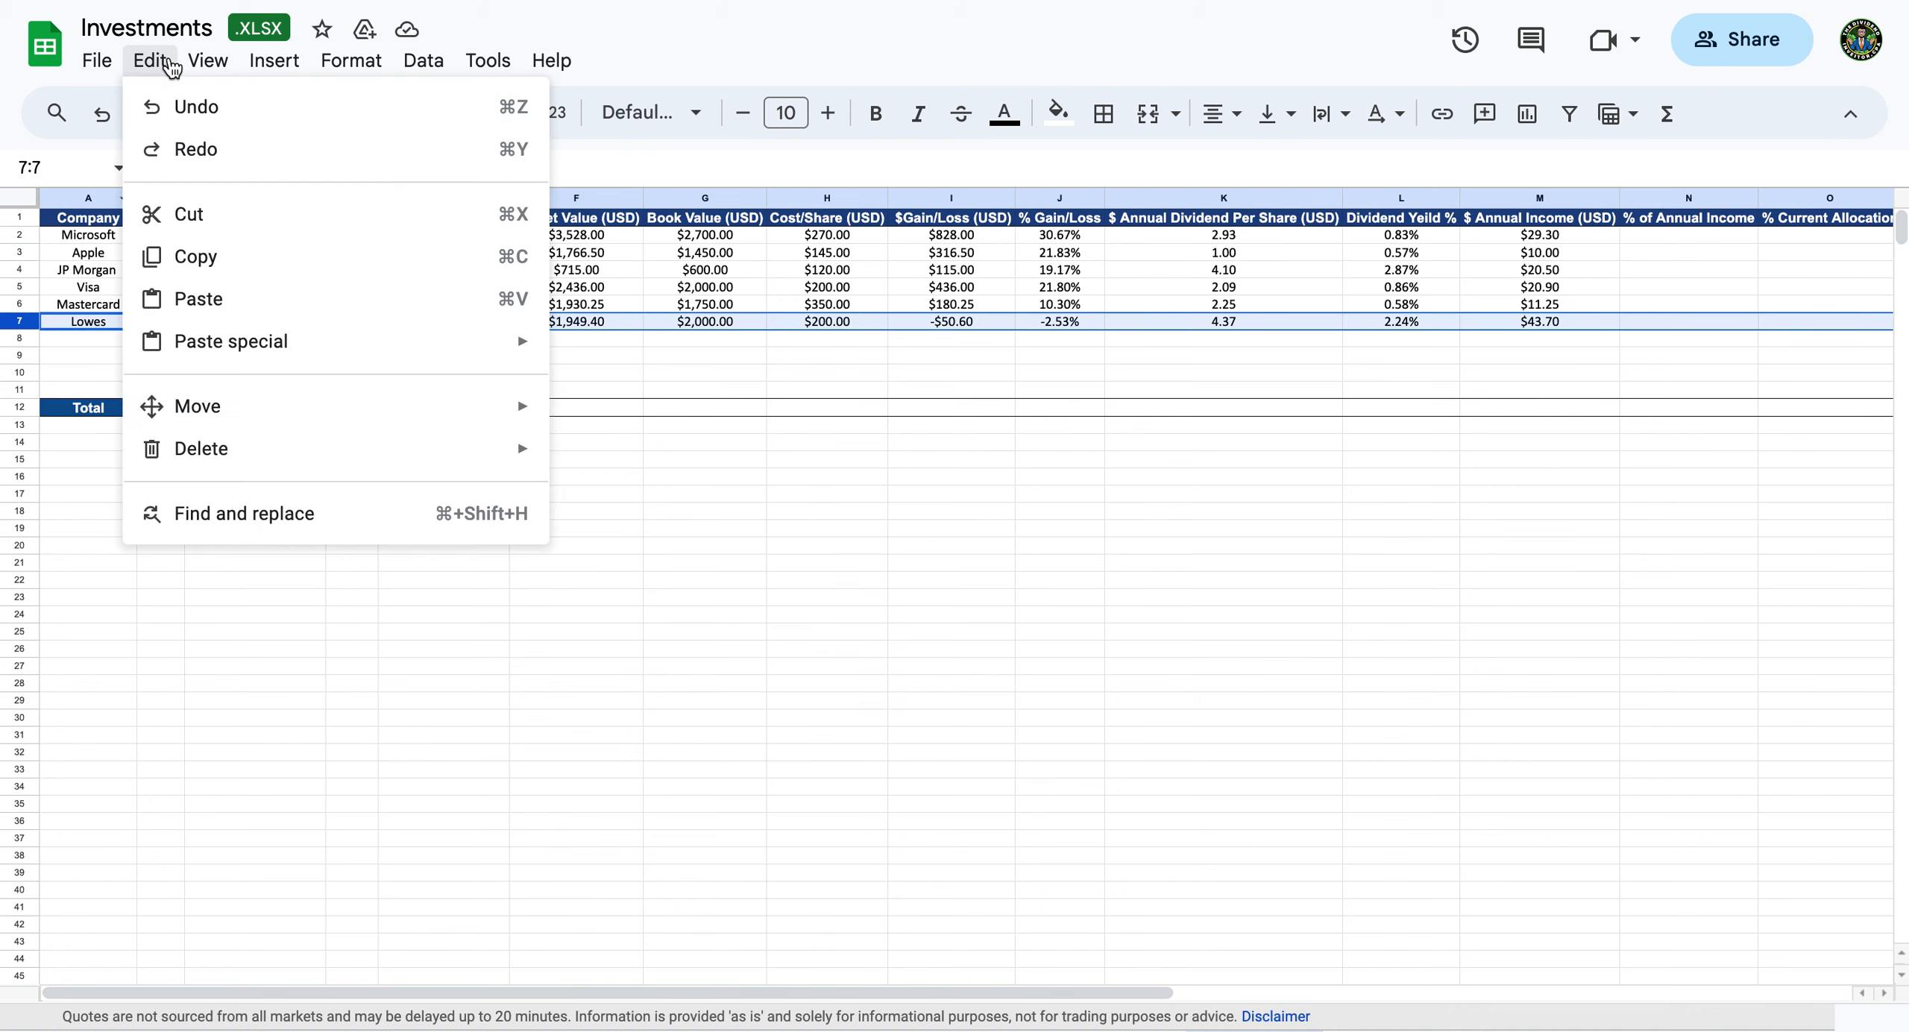
click(186, 256)
click(112, 340)
click(153, 61)
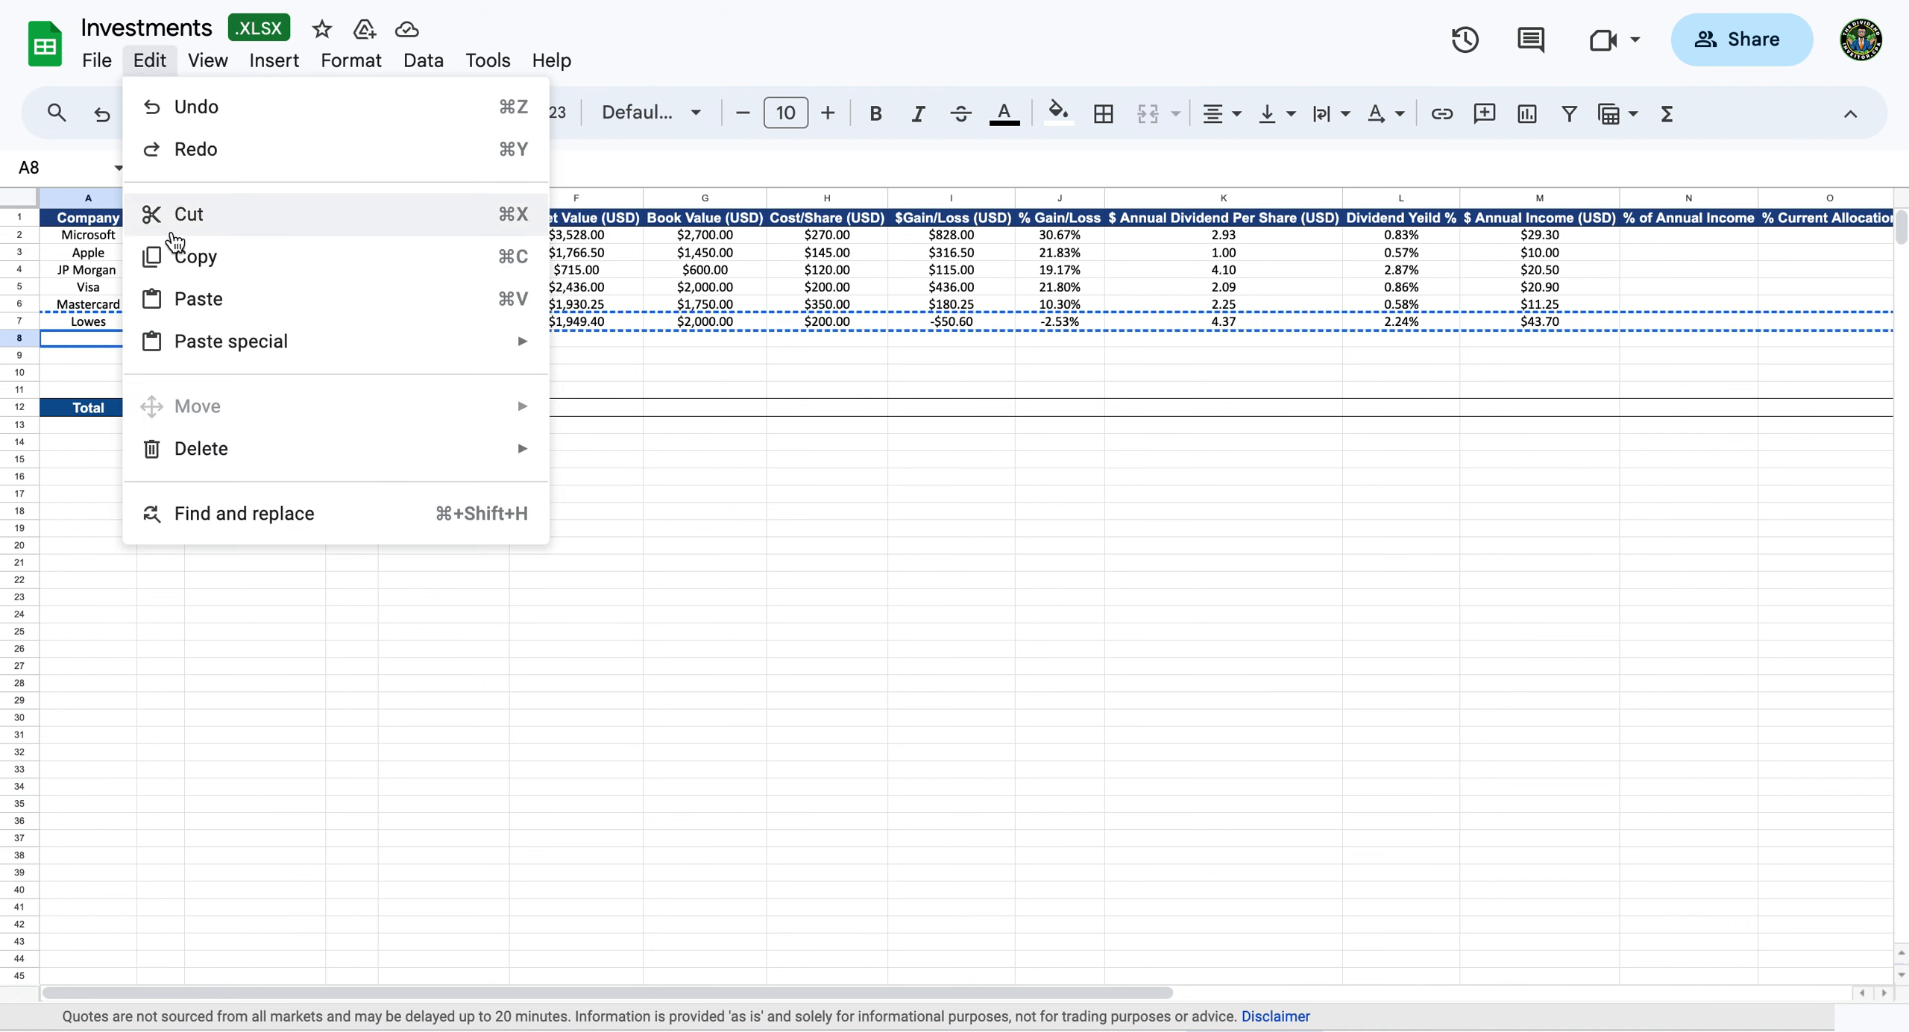
click(183, 298)
click(107, 342)
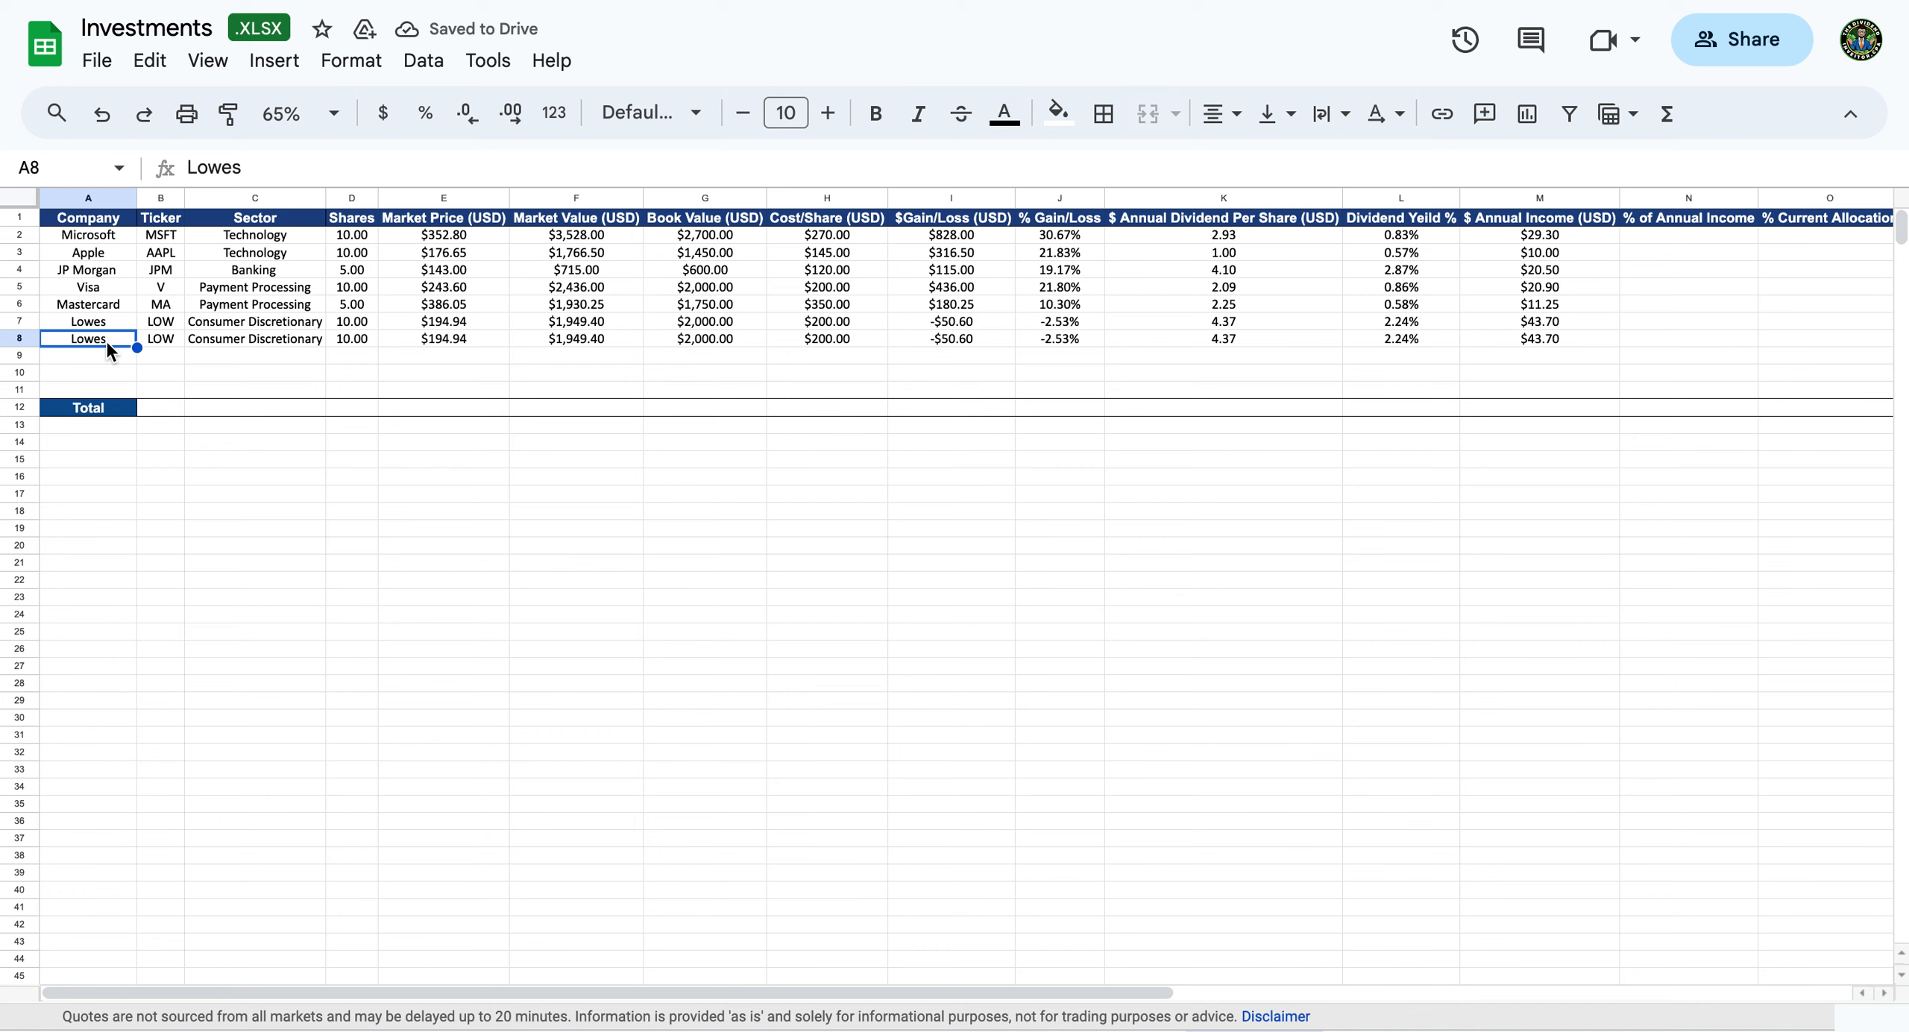
Change the copied row 8 to Costco with ticker COST and 5 shares.
text(Costco)
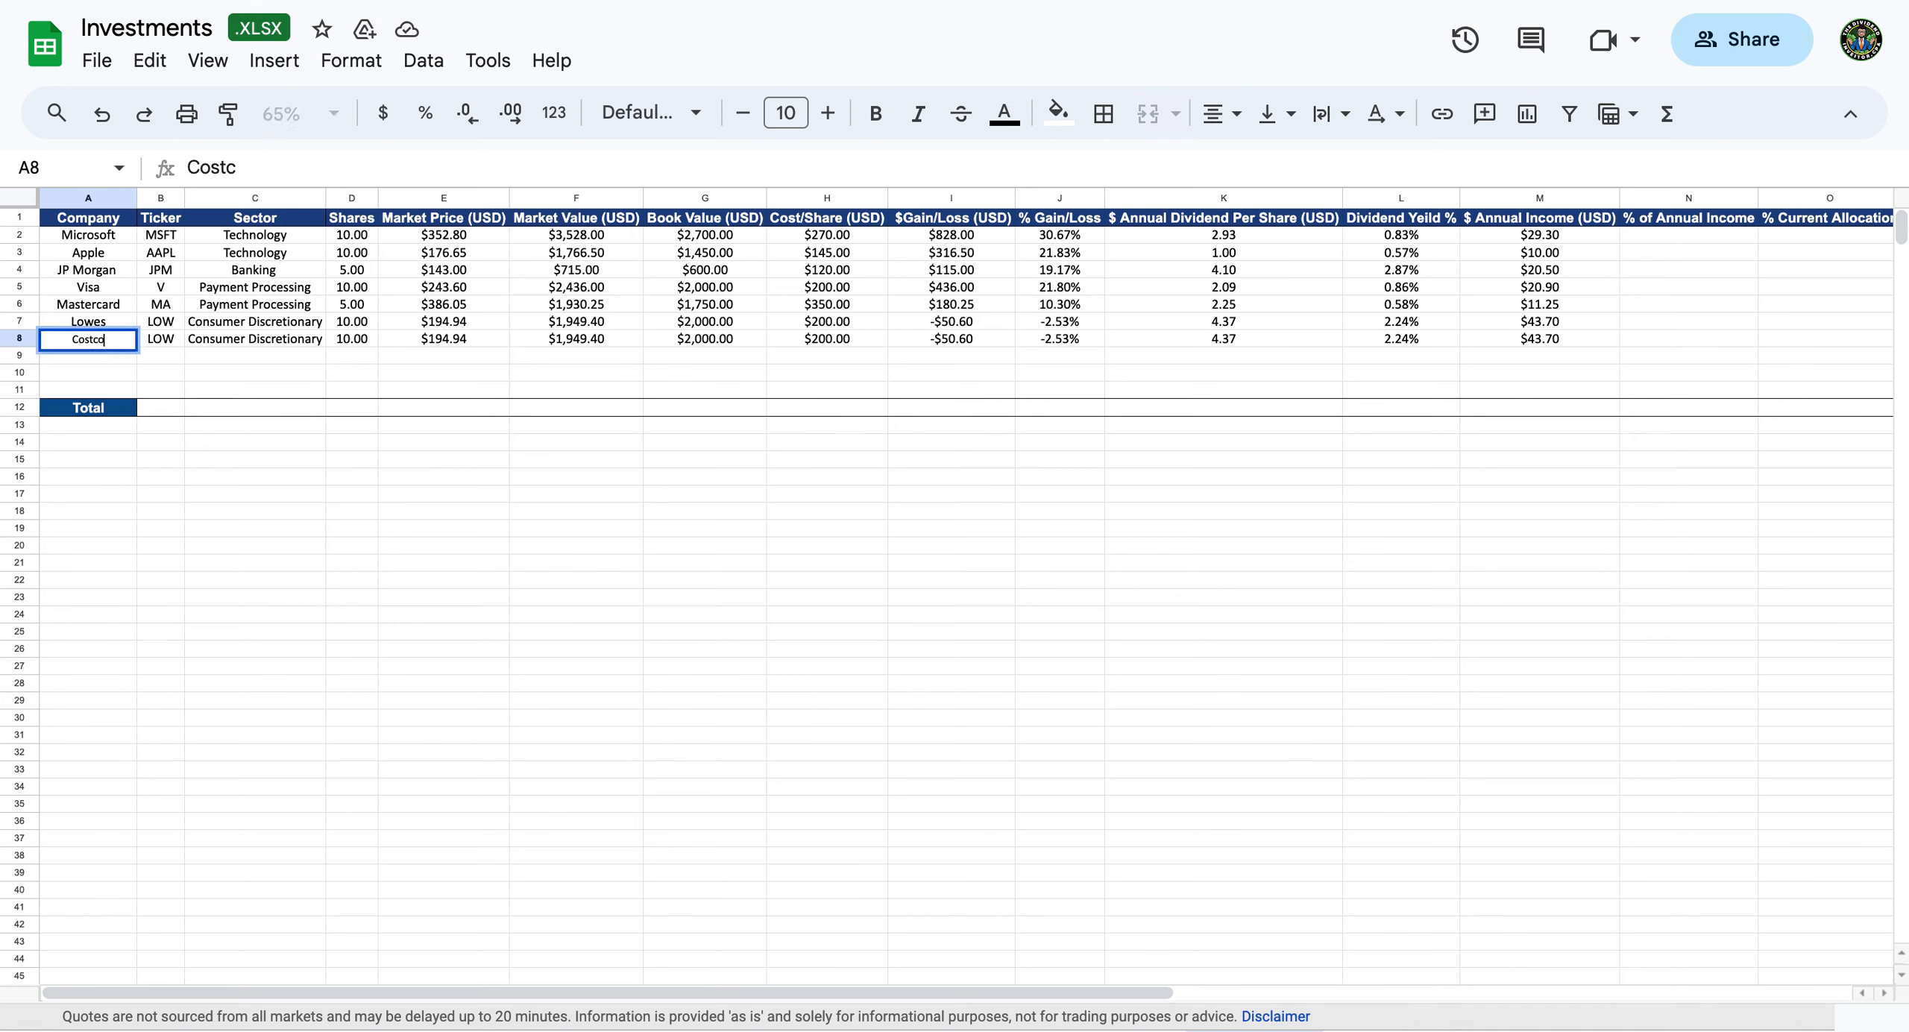
key(Tab)
text(COS)
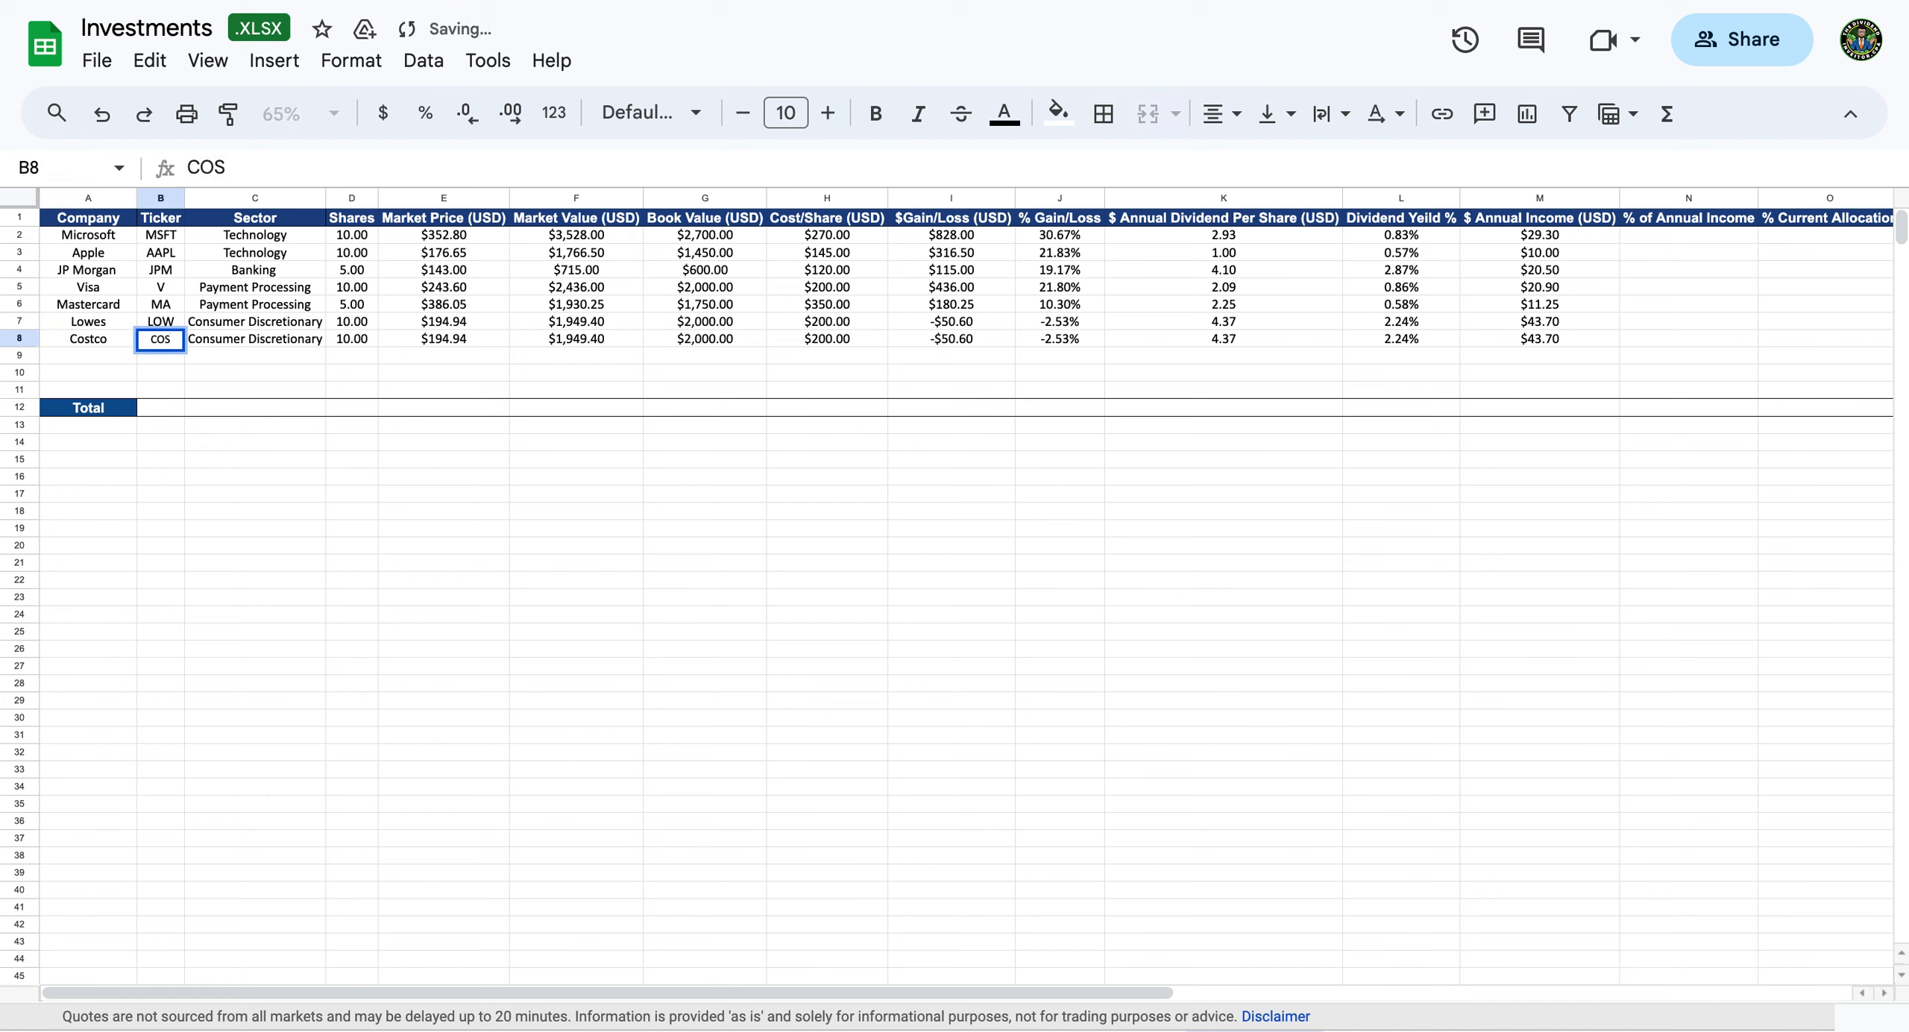
text(T)
key(Tab)
key(Tab)
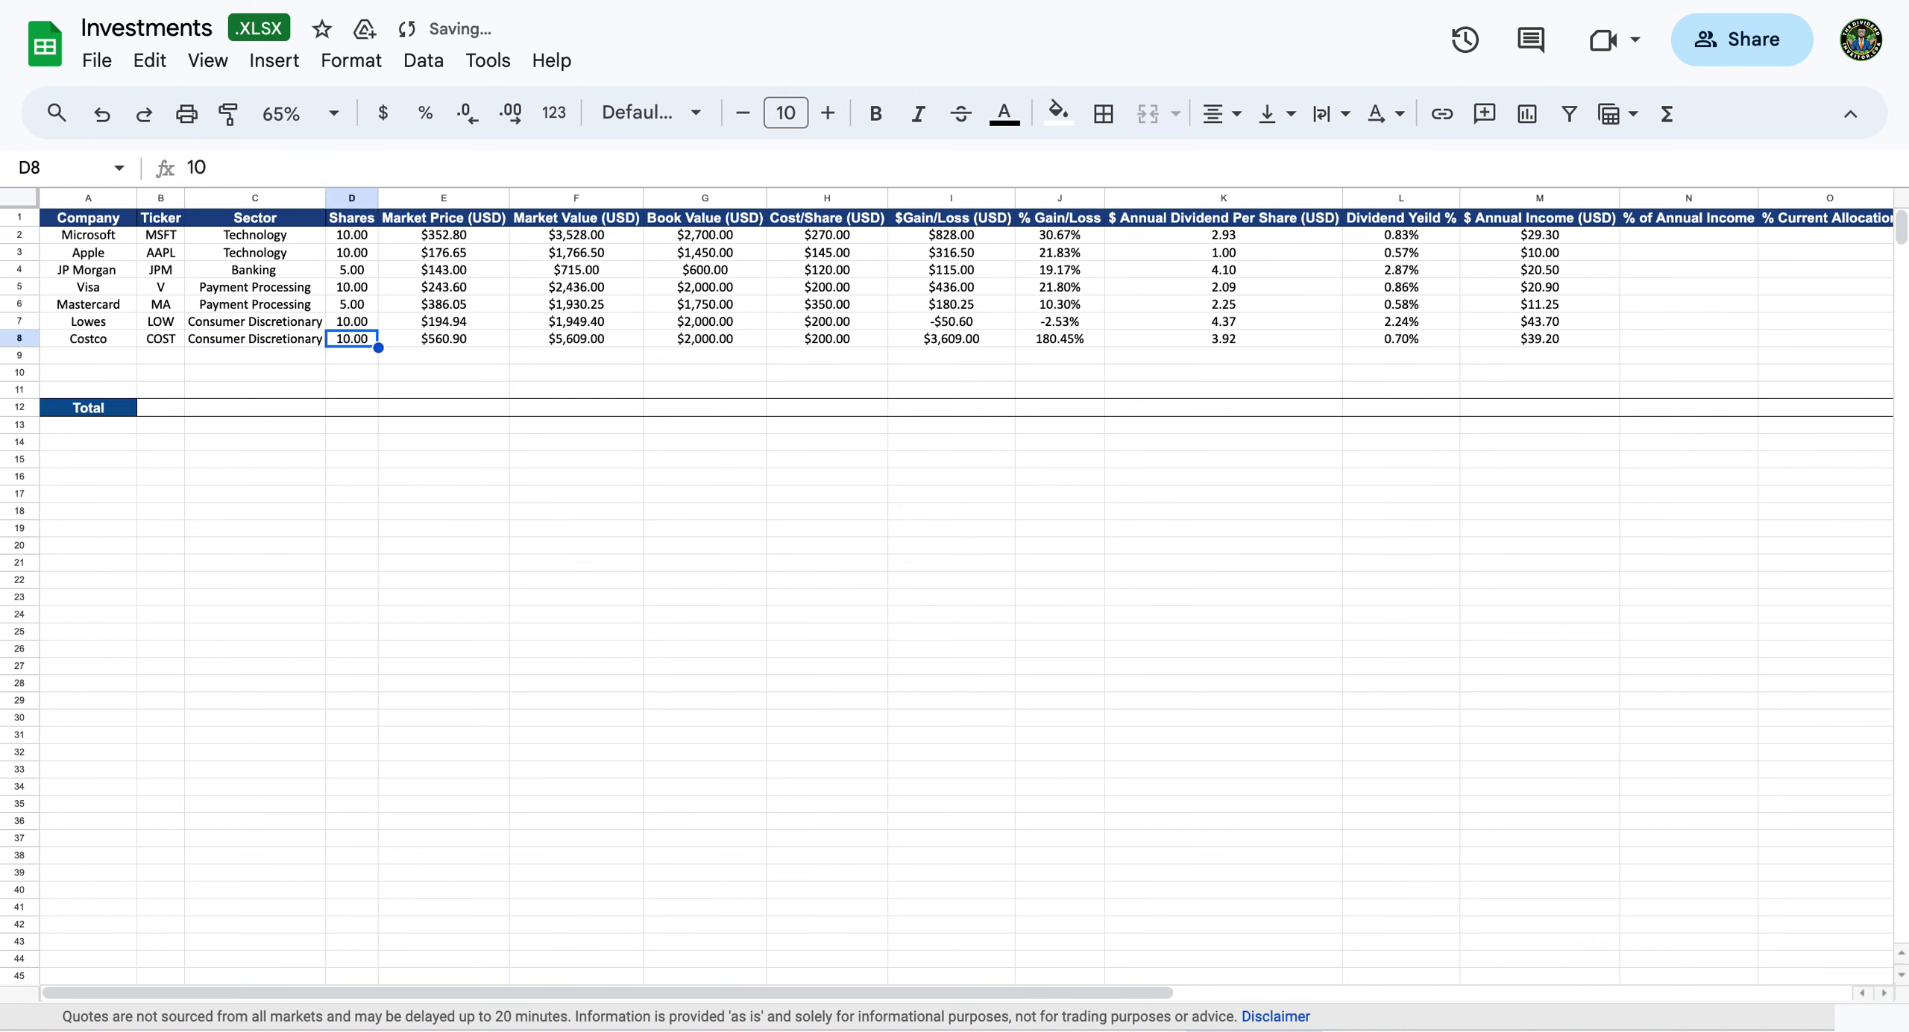
text(5)
Set Costco's cost per share in H8 to 450.
key(Tab)
key(Tab)
key(Tab)
key(Tab)
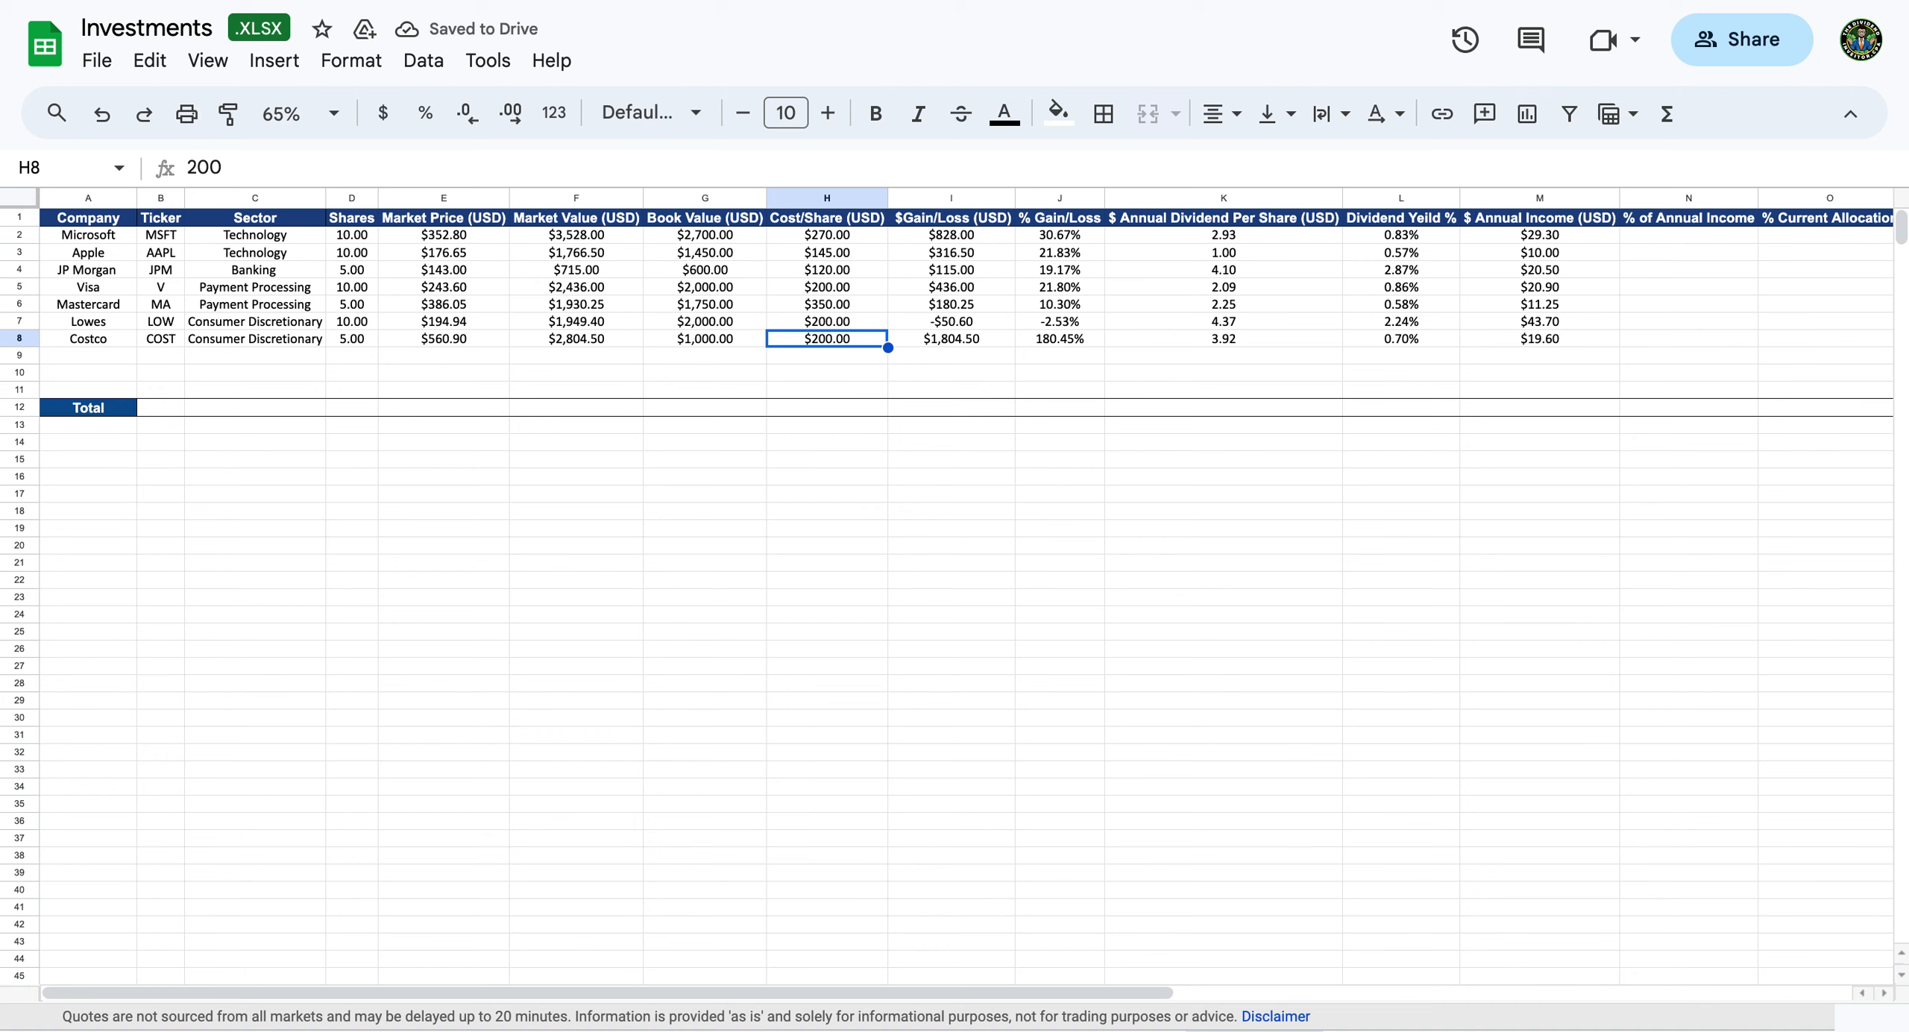
text(450)
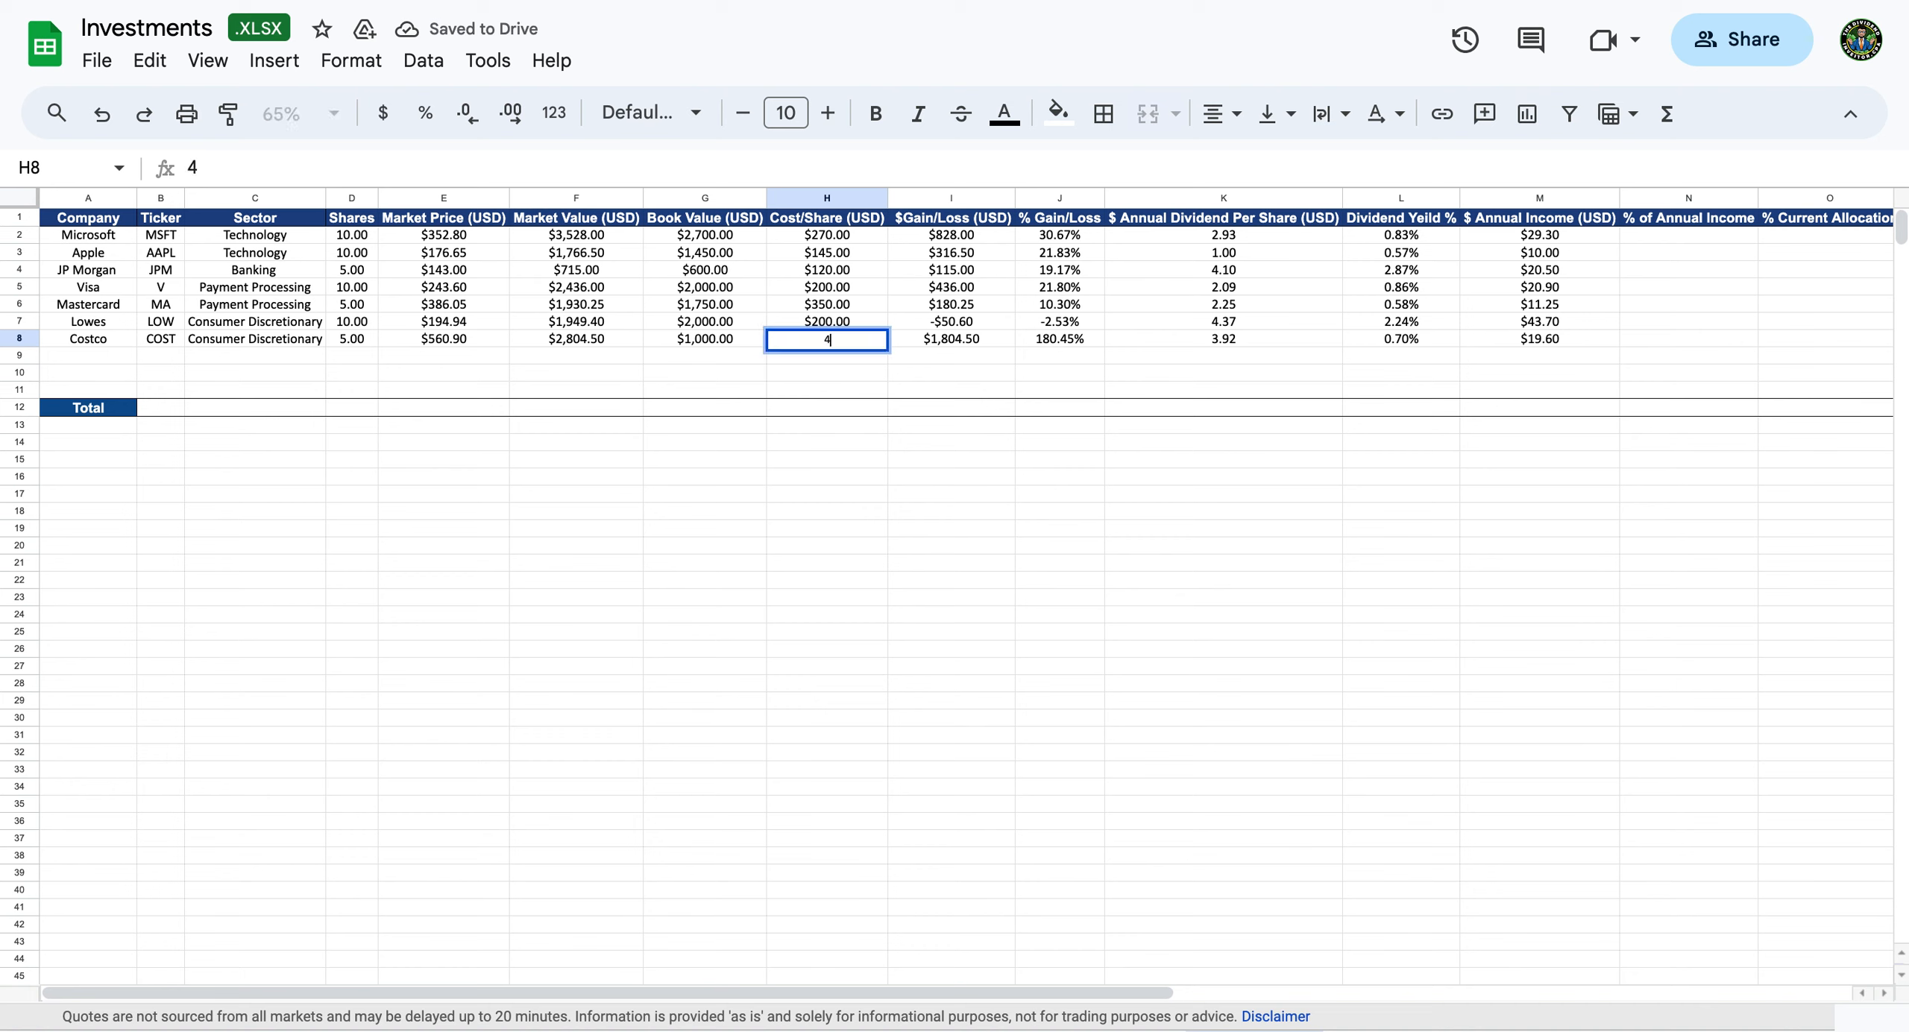
key(Return)
Copy Costco's entire row 8 and paste it into row 9 starting at A9.
key(Up)
key(Left)
key(Left)
key(Left)
key(Left)
key(Left)
key(Left)
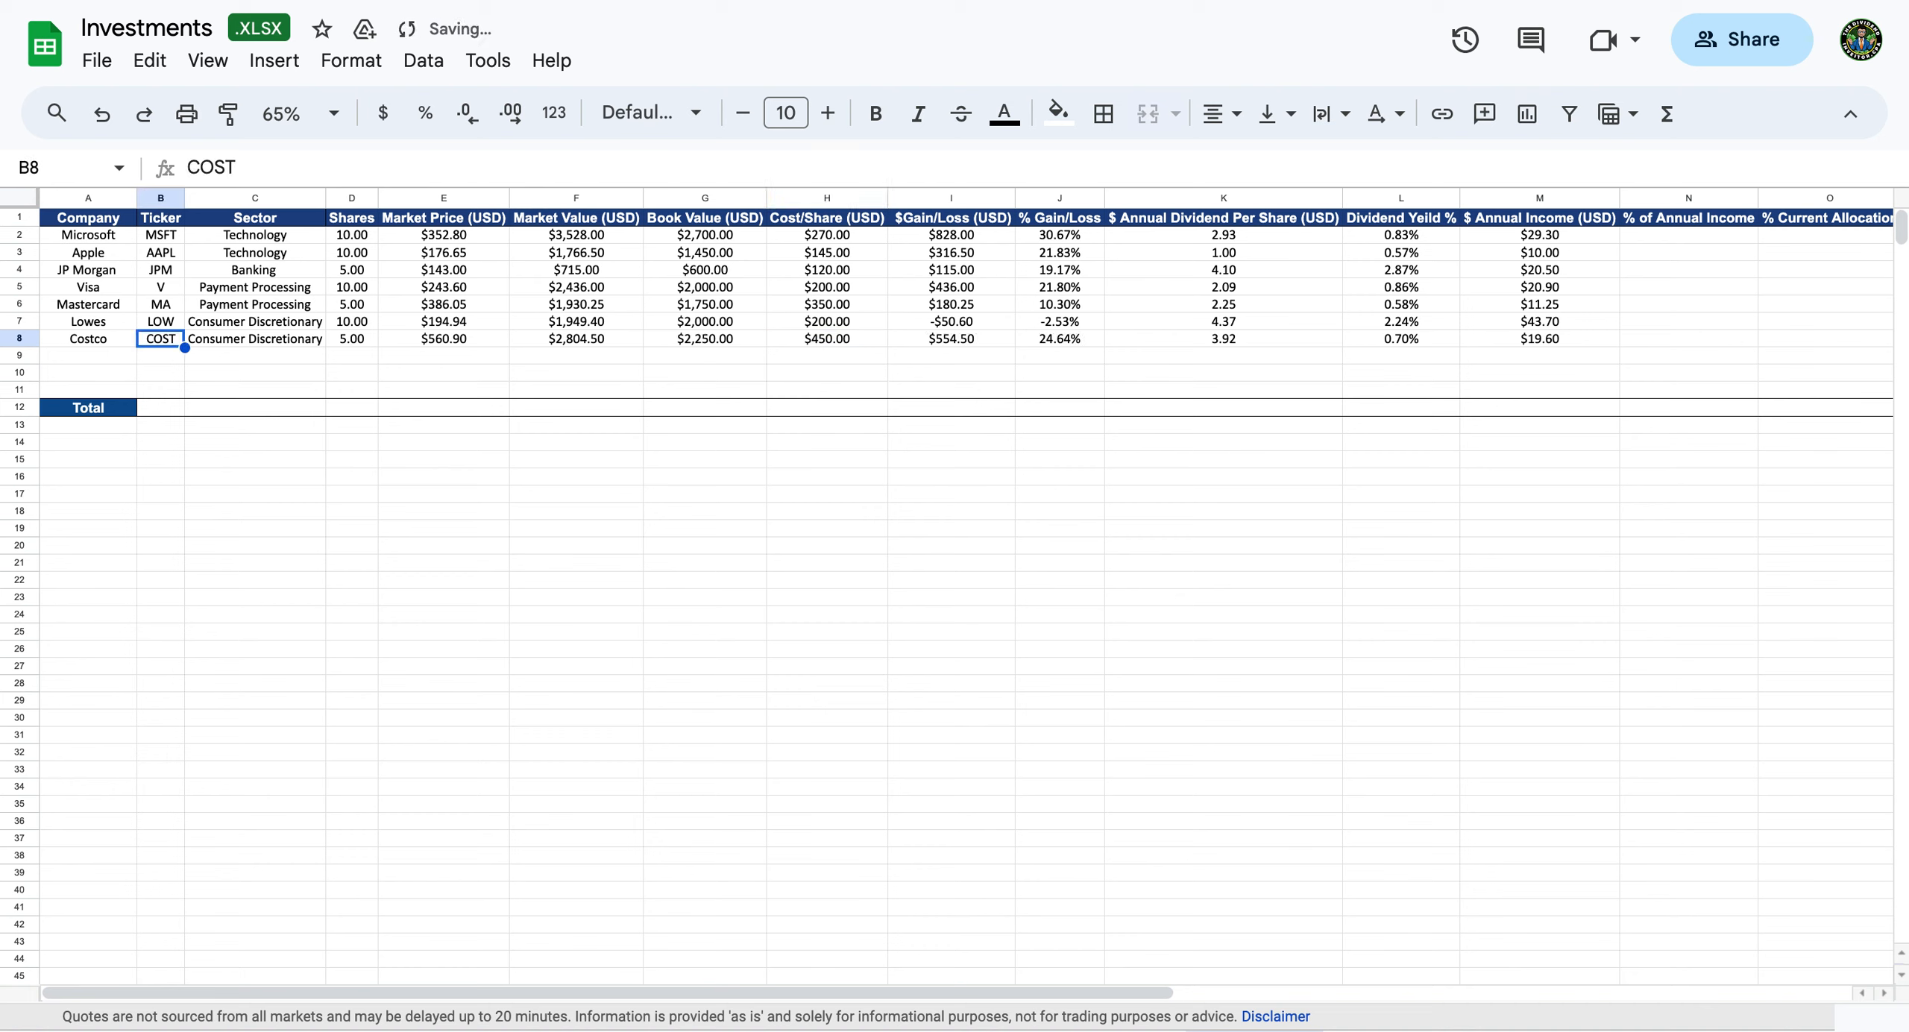
drag(20, 347, 18, 347)
click(19, 346)
click(21, 339)
click(153, 62)
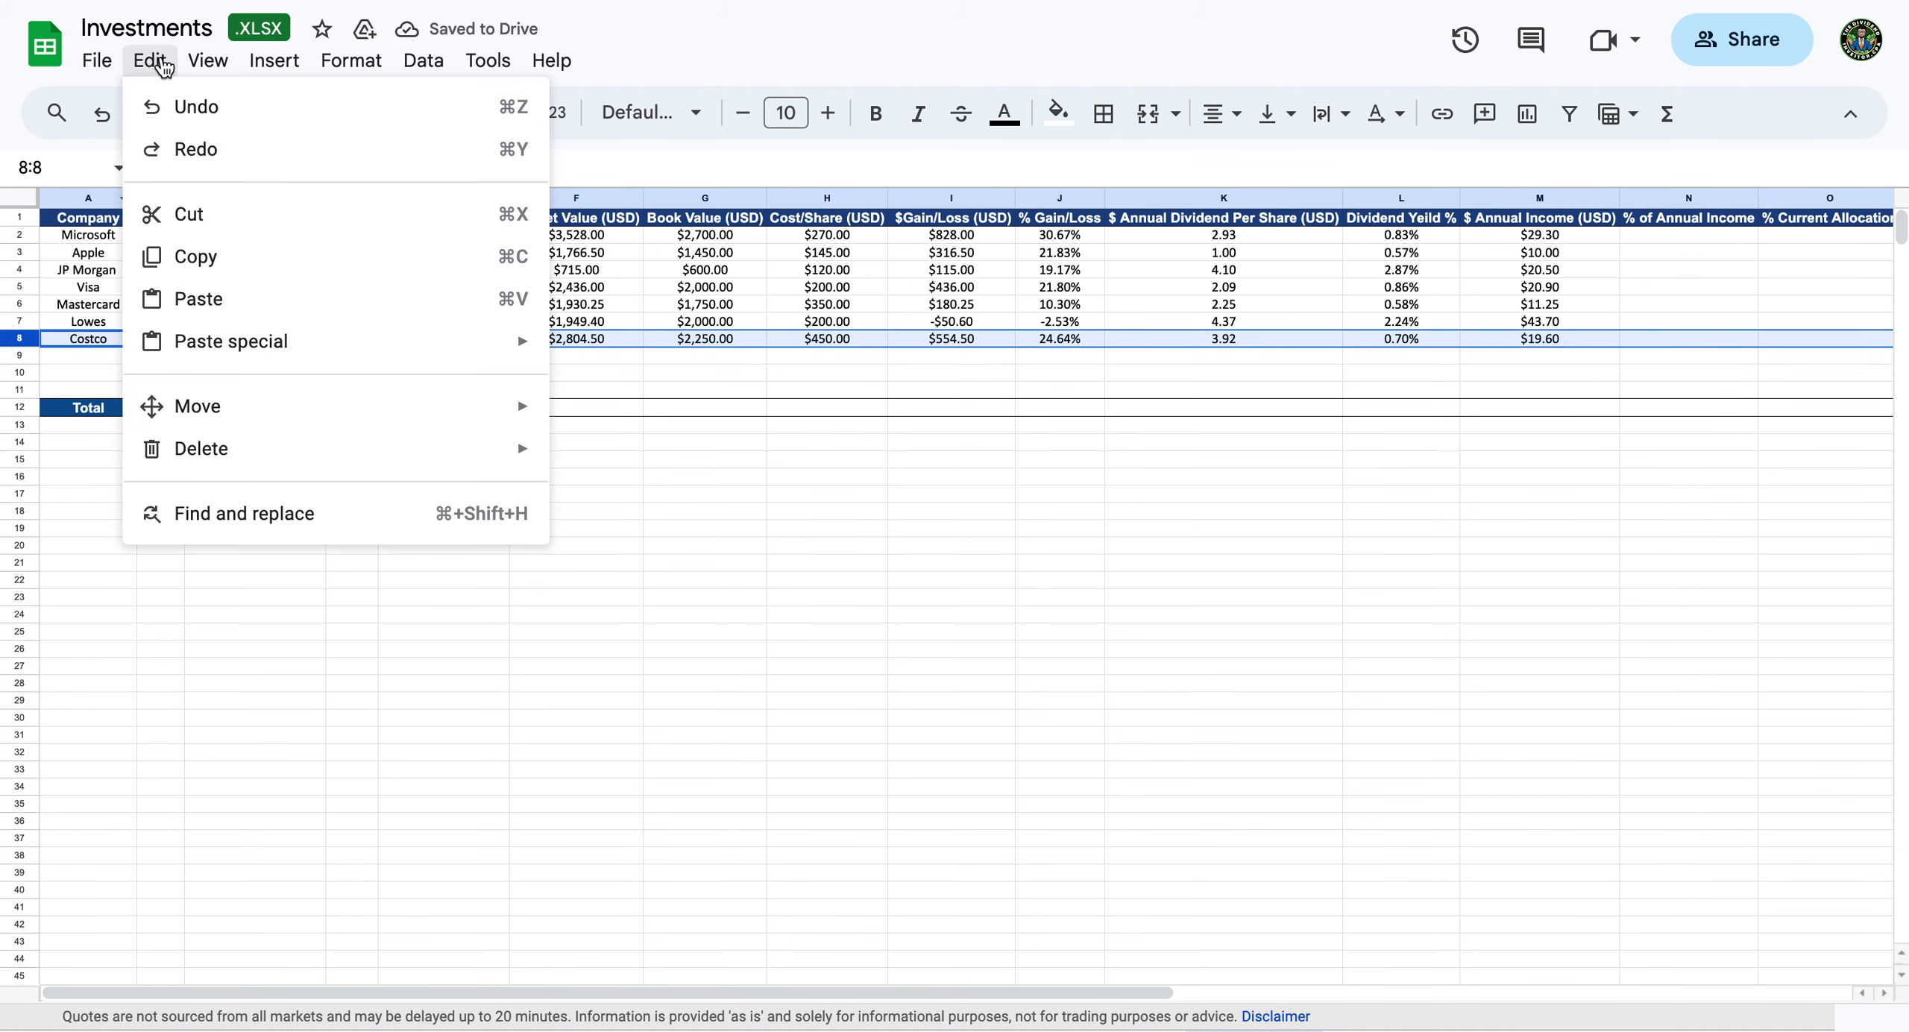
click(194, 257)
click(110, 358)
click(151, 62)
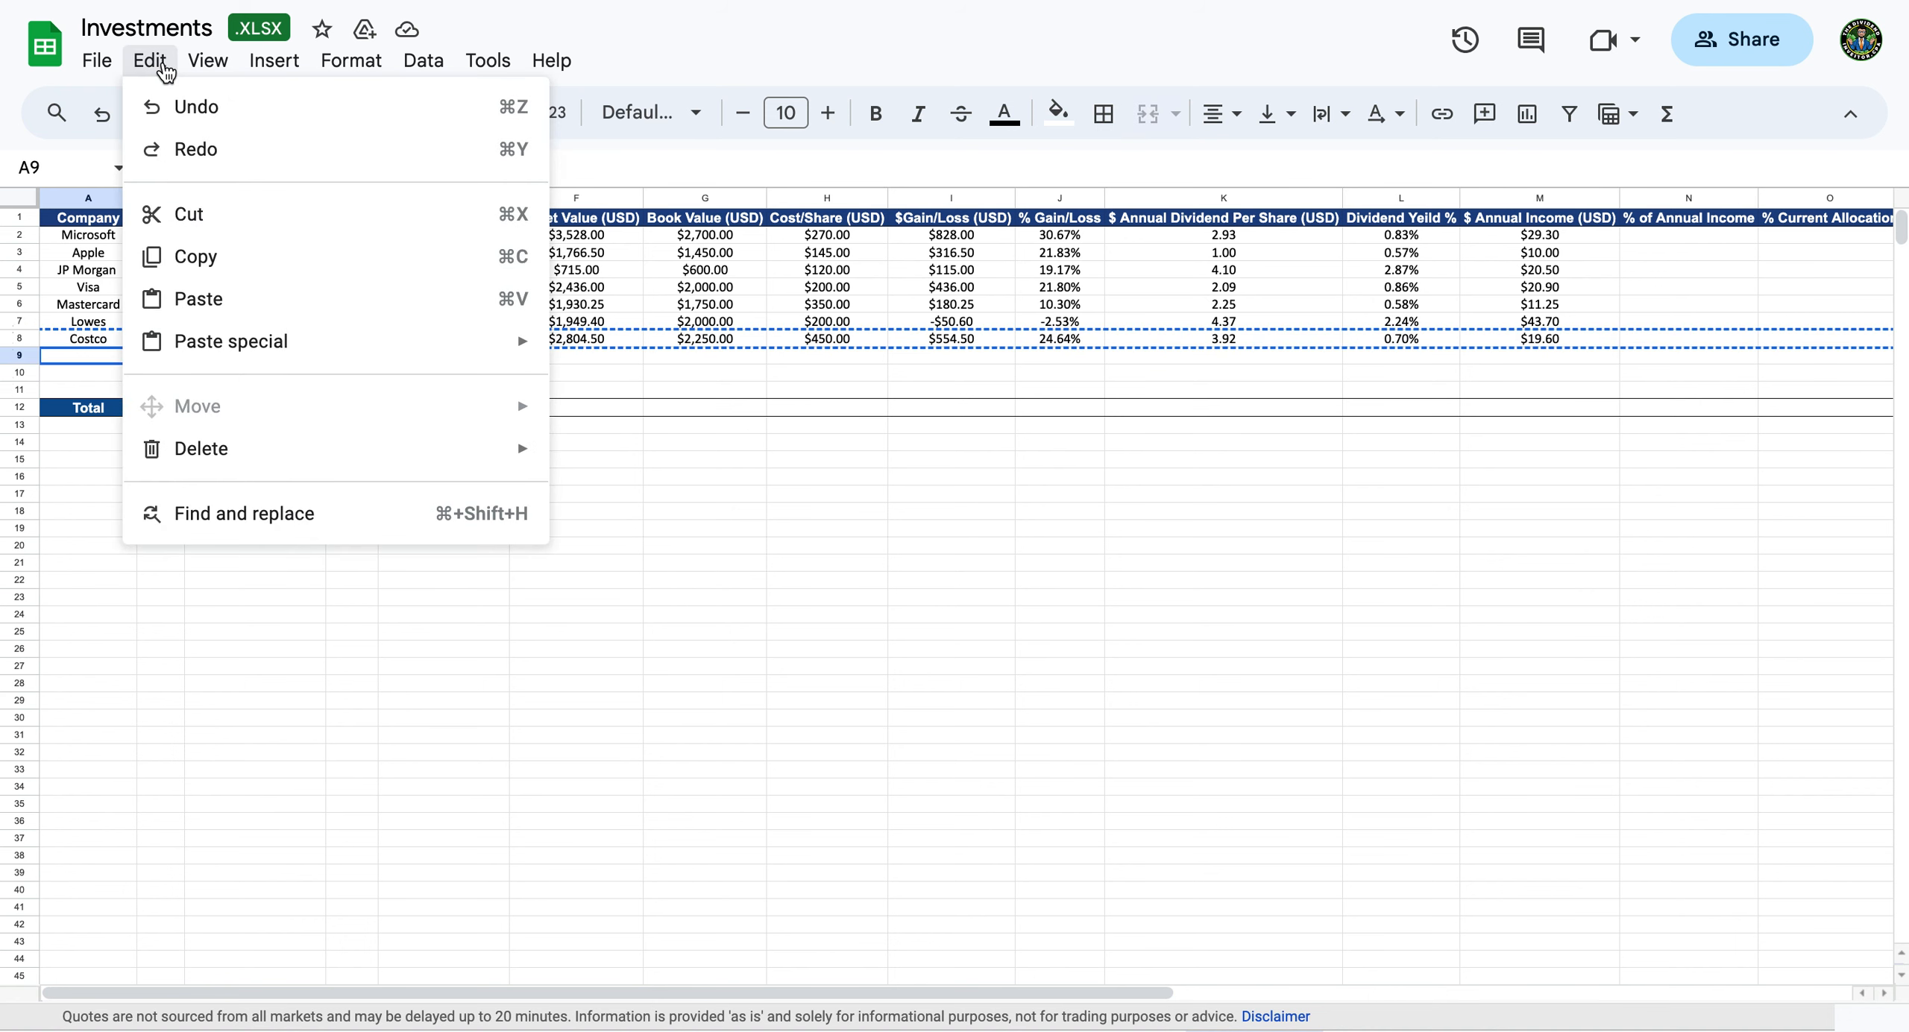
click(192, 298)
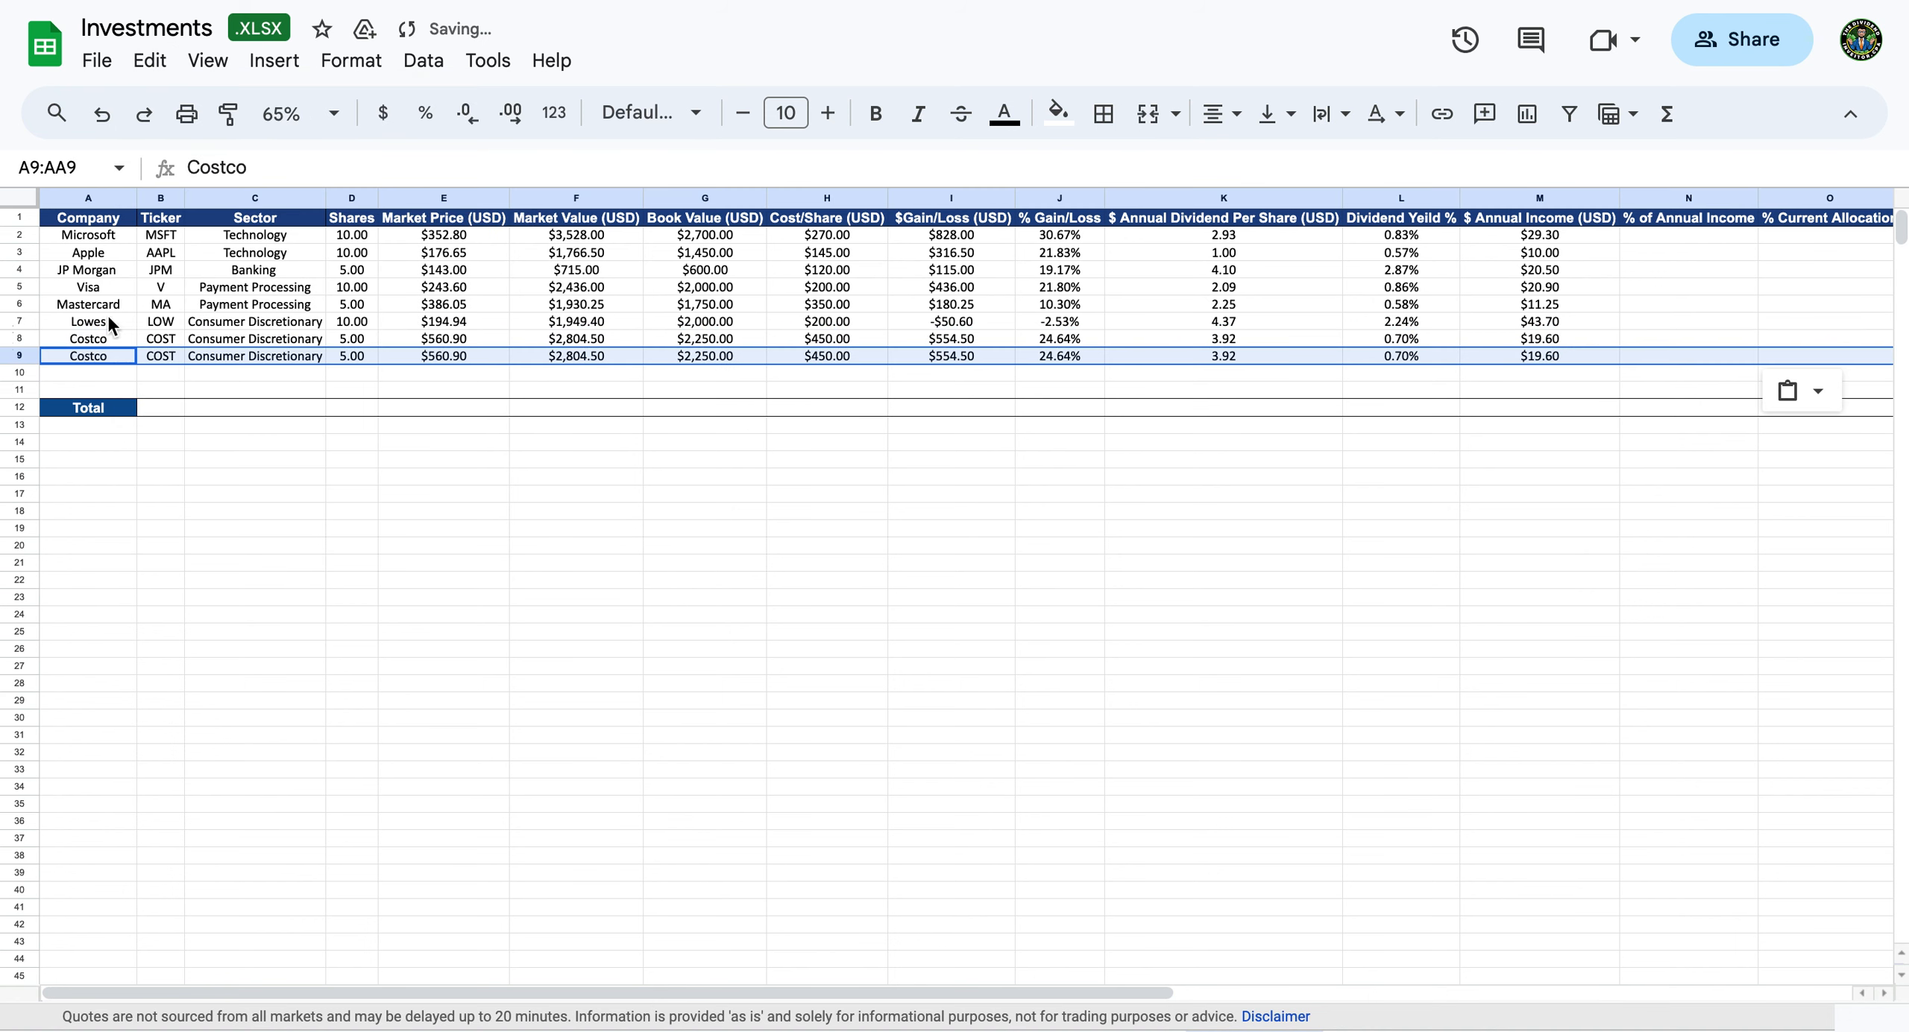
Change the copied row 9 to Union Pacific with ticker UNP and sector Railroads.
click(82, 357)
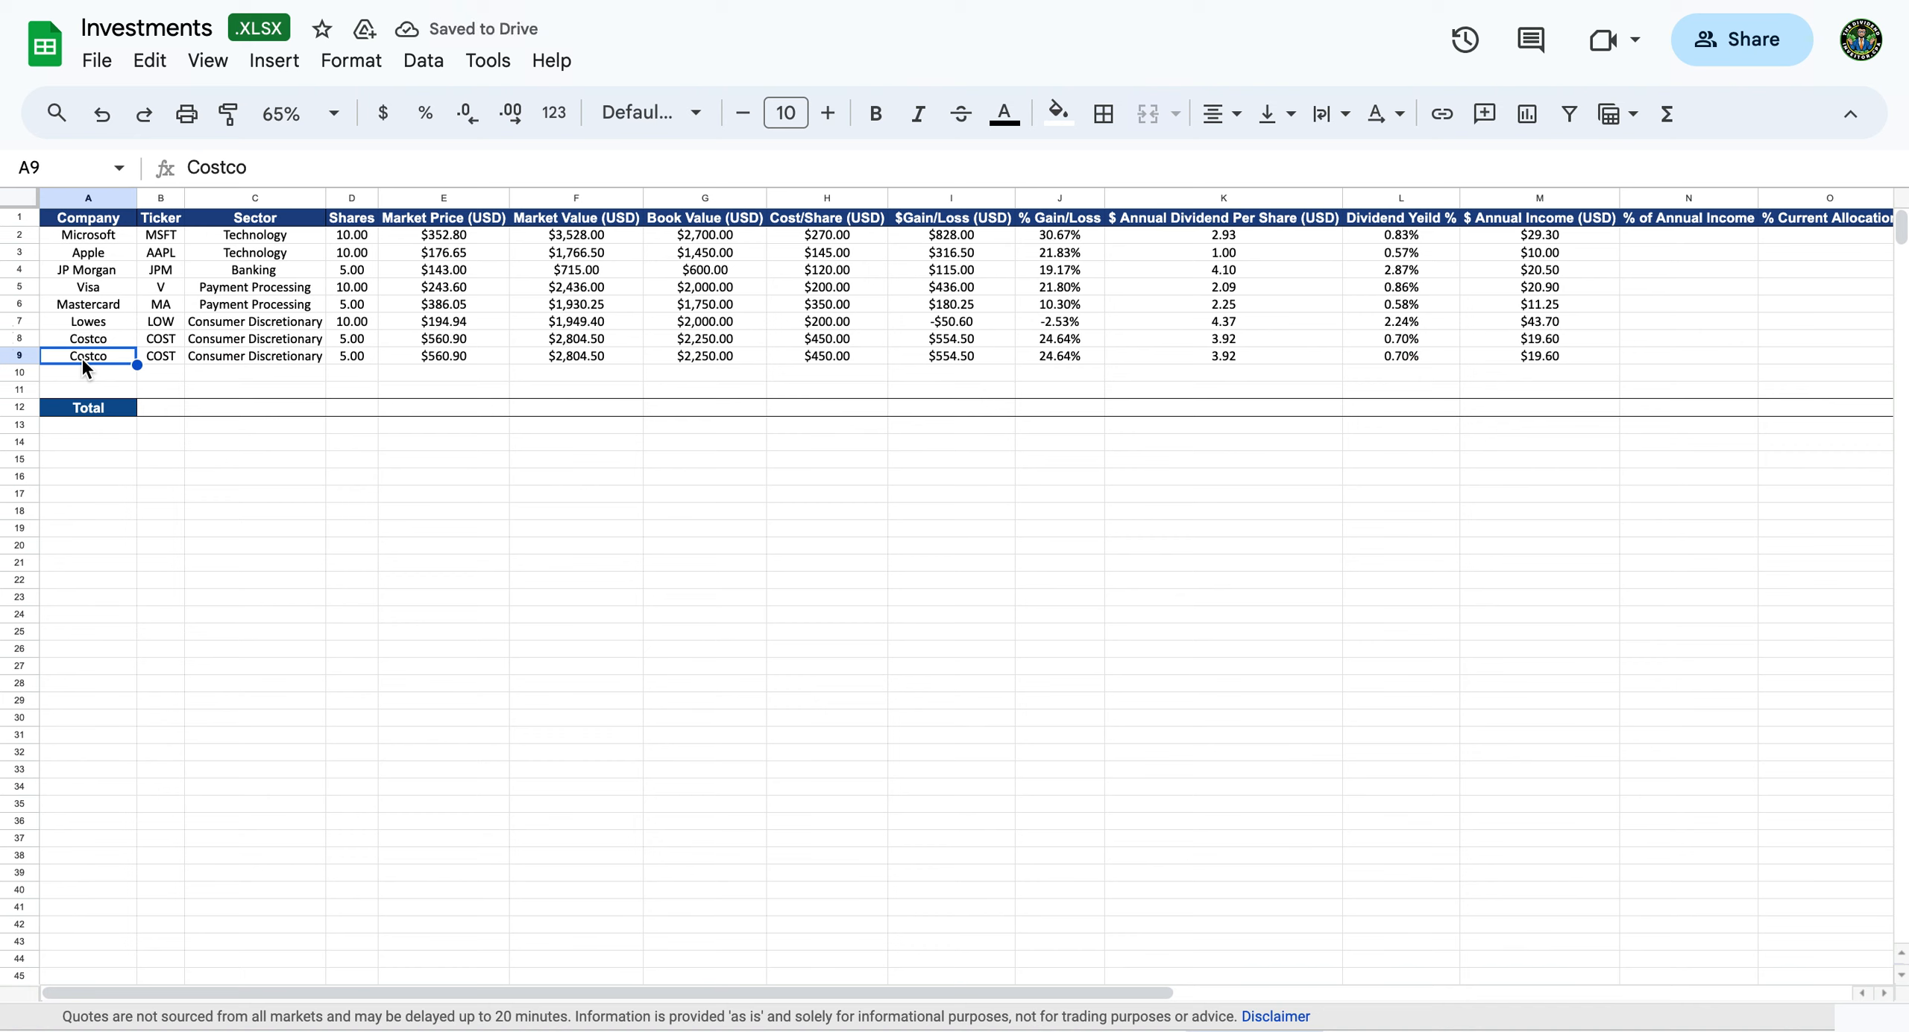
text(UNOP)
key(BackSpace)
key(BackSpace)
key(BackSpace)
key(BackSpace)
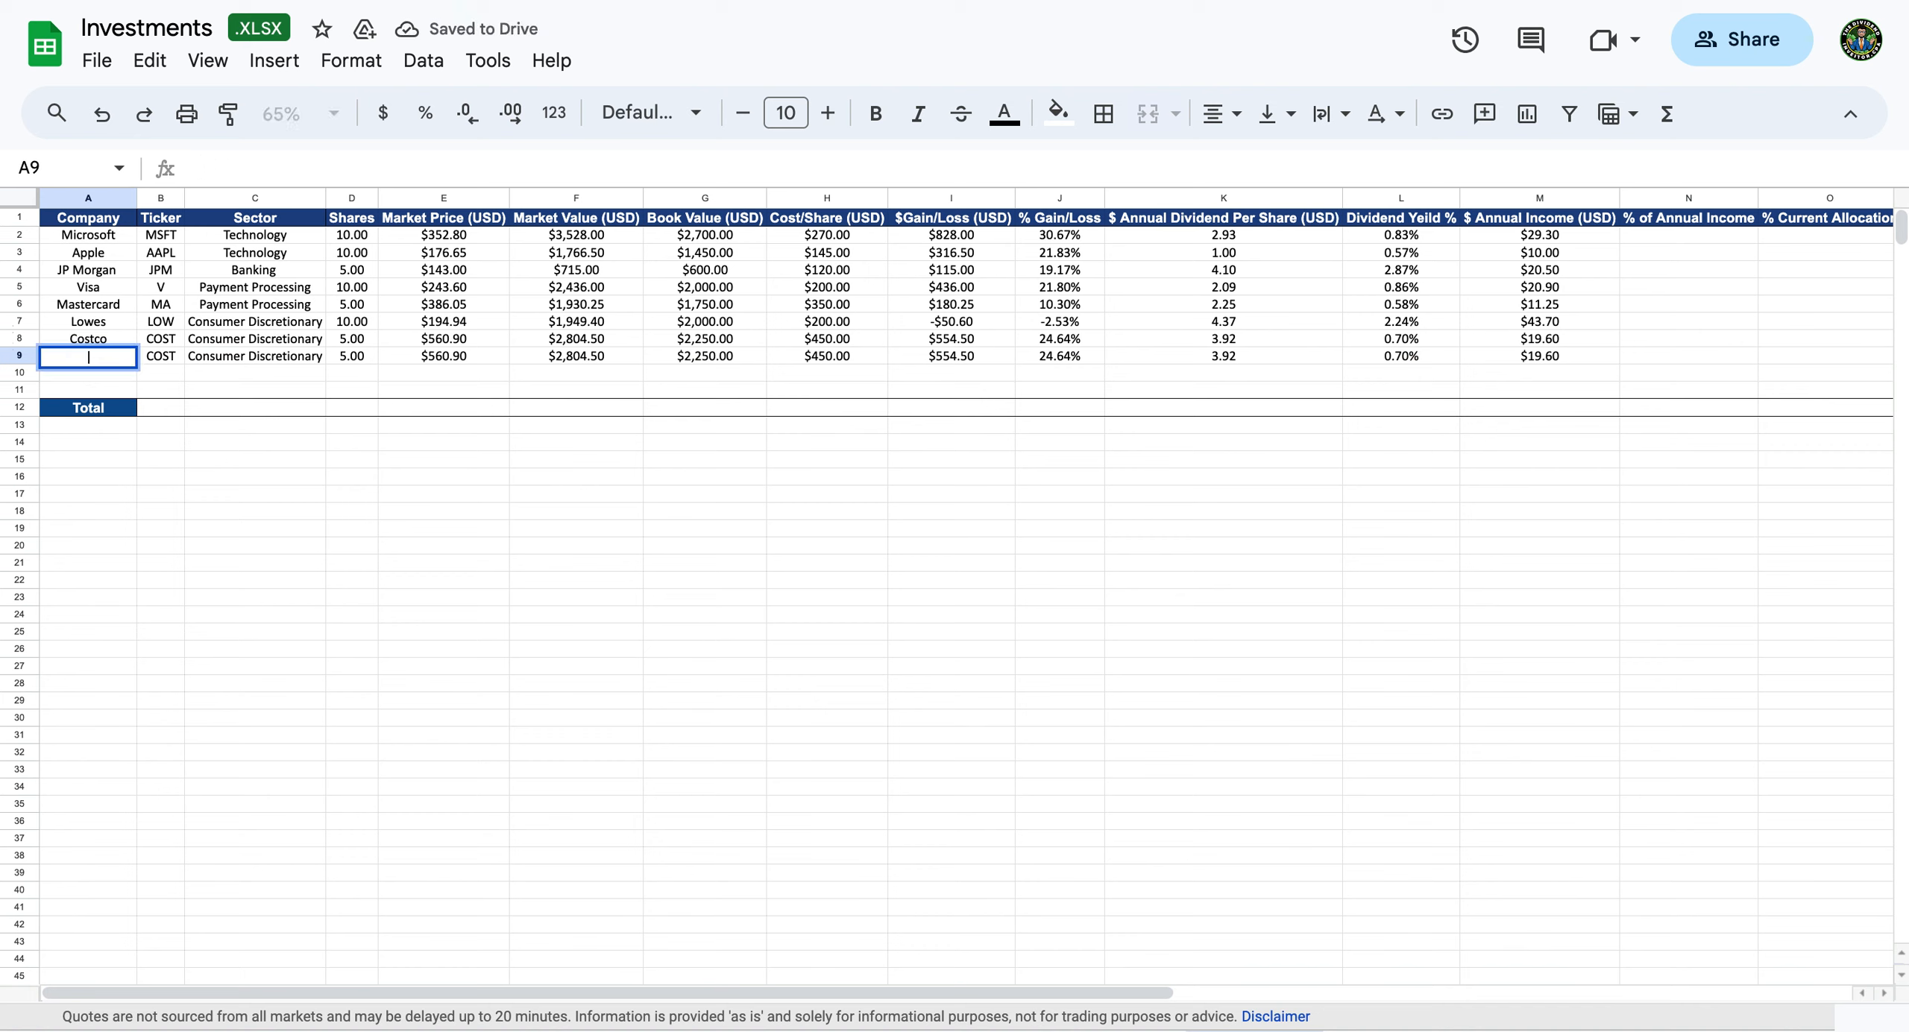
text(Unionn)
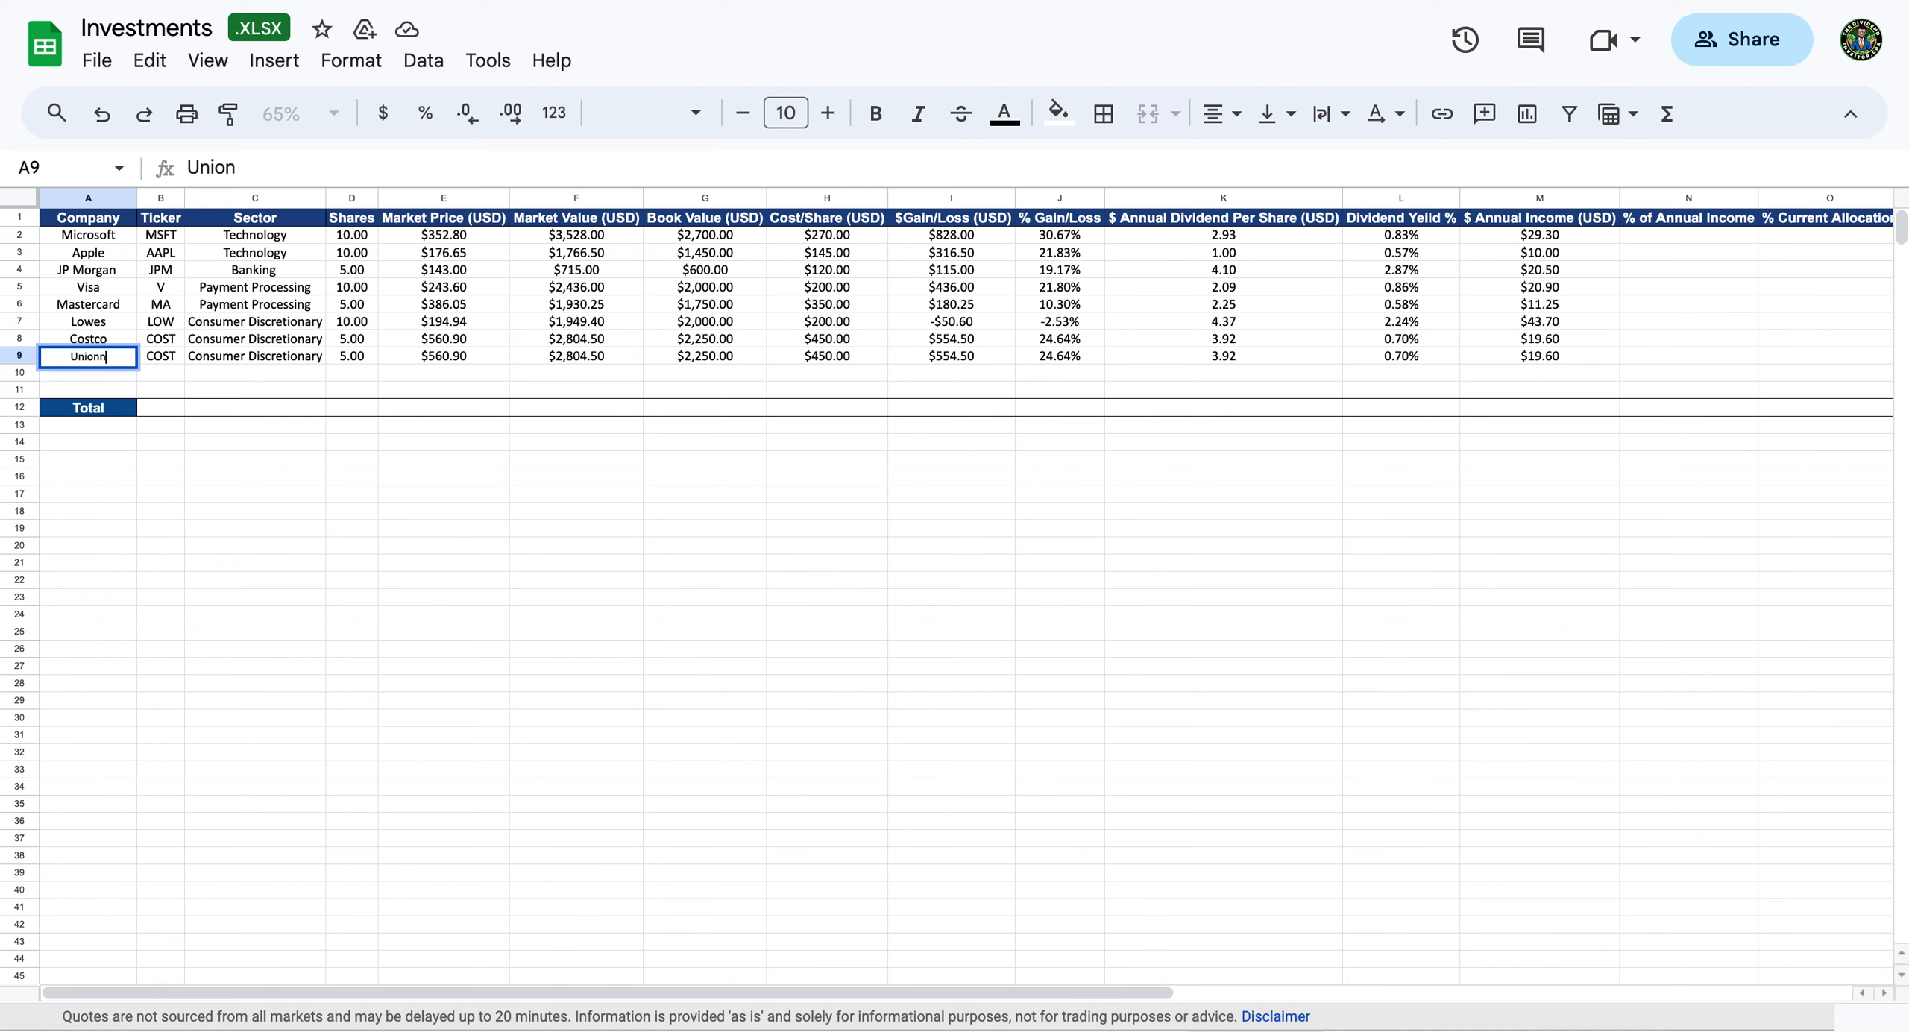
key(BackSpace)
text(Pacific)
key(Tab)
text(UNP)
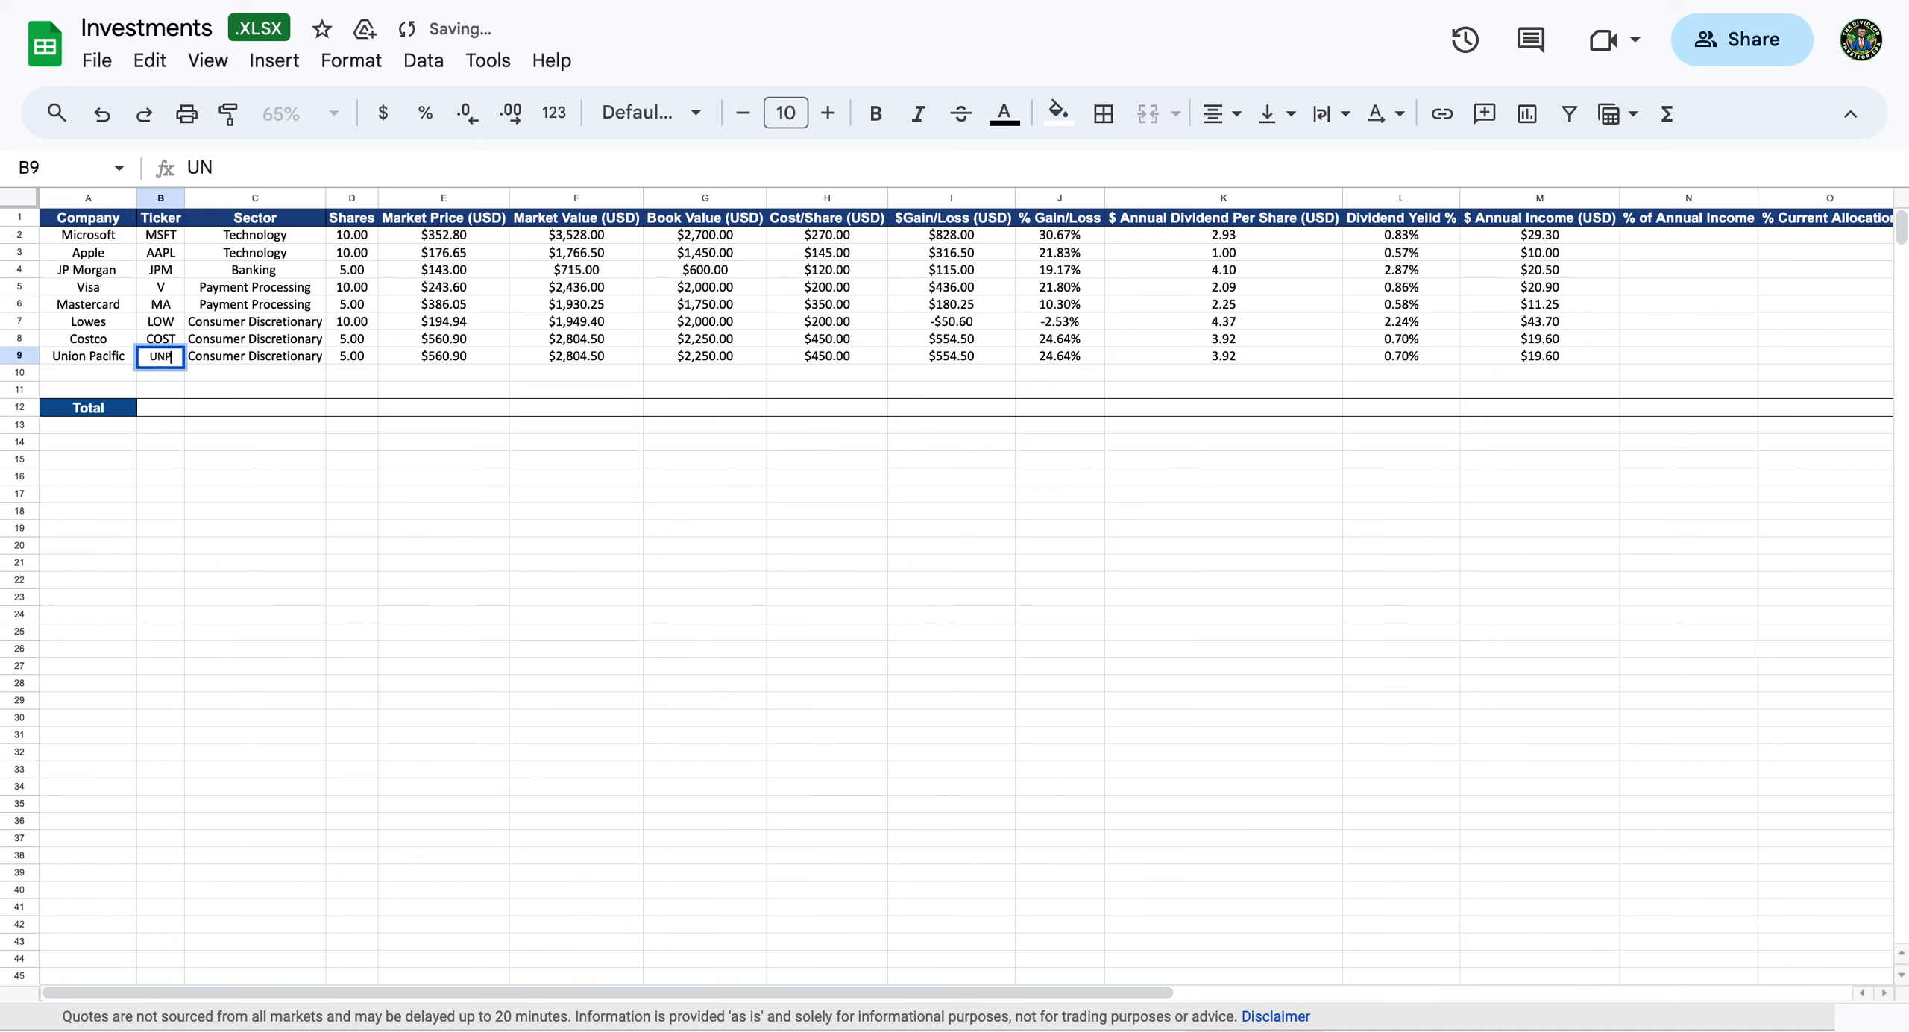
key(Tab)
text(Railroads)
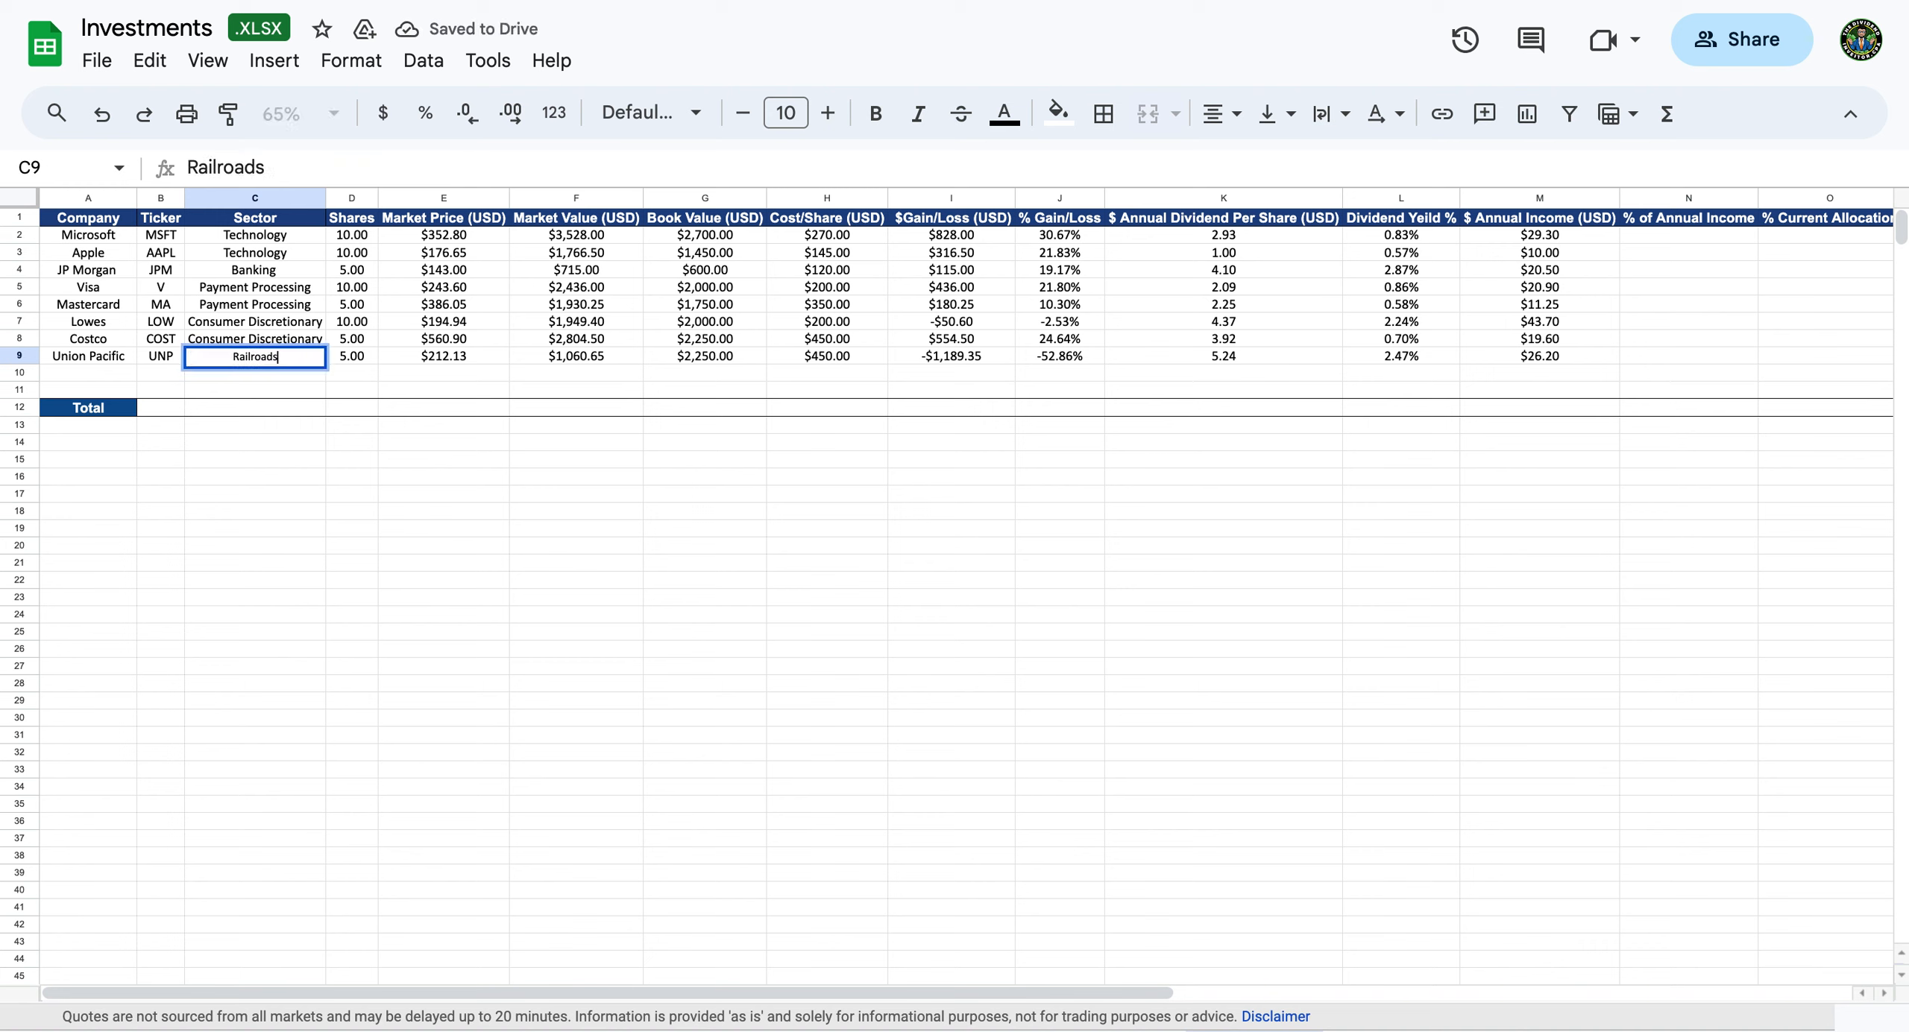
Set Union Pacific's cost per share in H9 to 220.
key(Tab)
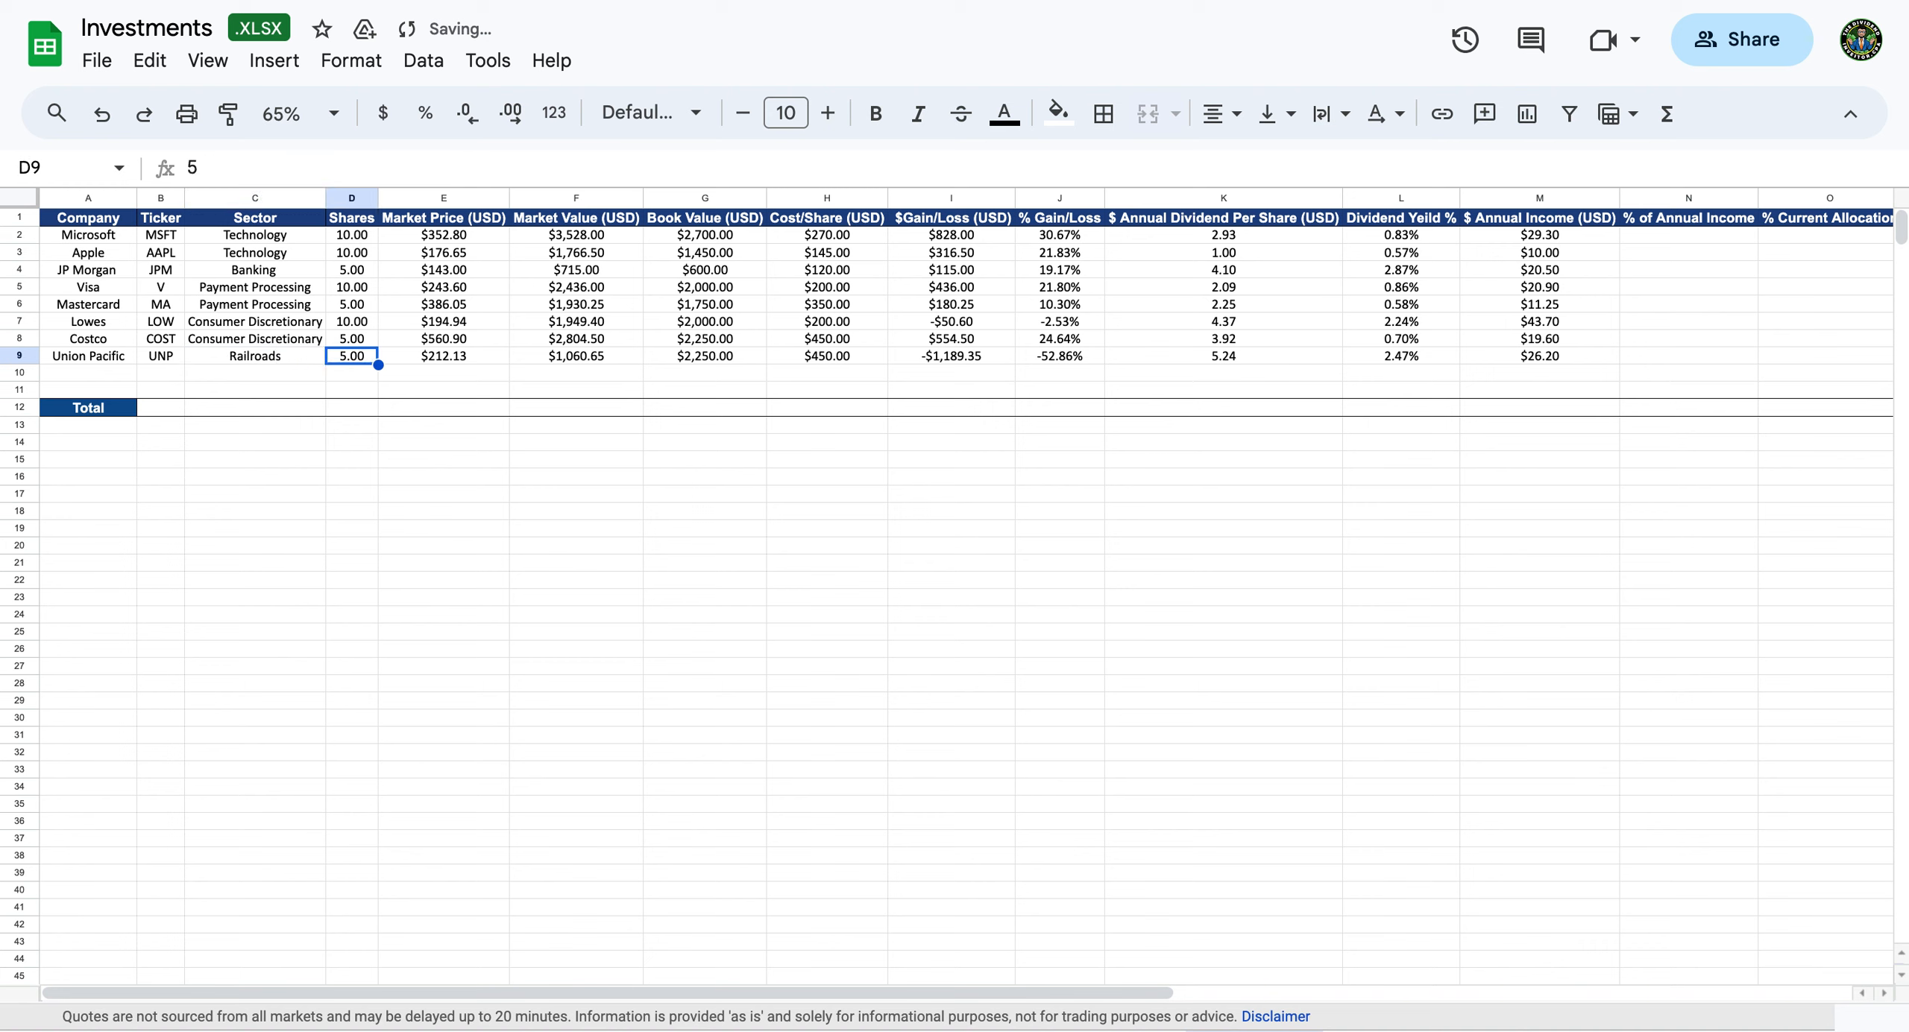
key(Tab)
key(Tab)
key(Tab)
key(Tab)
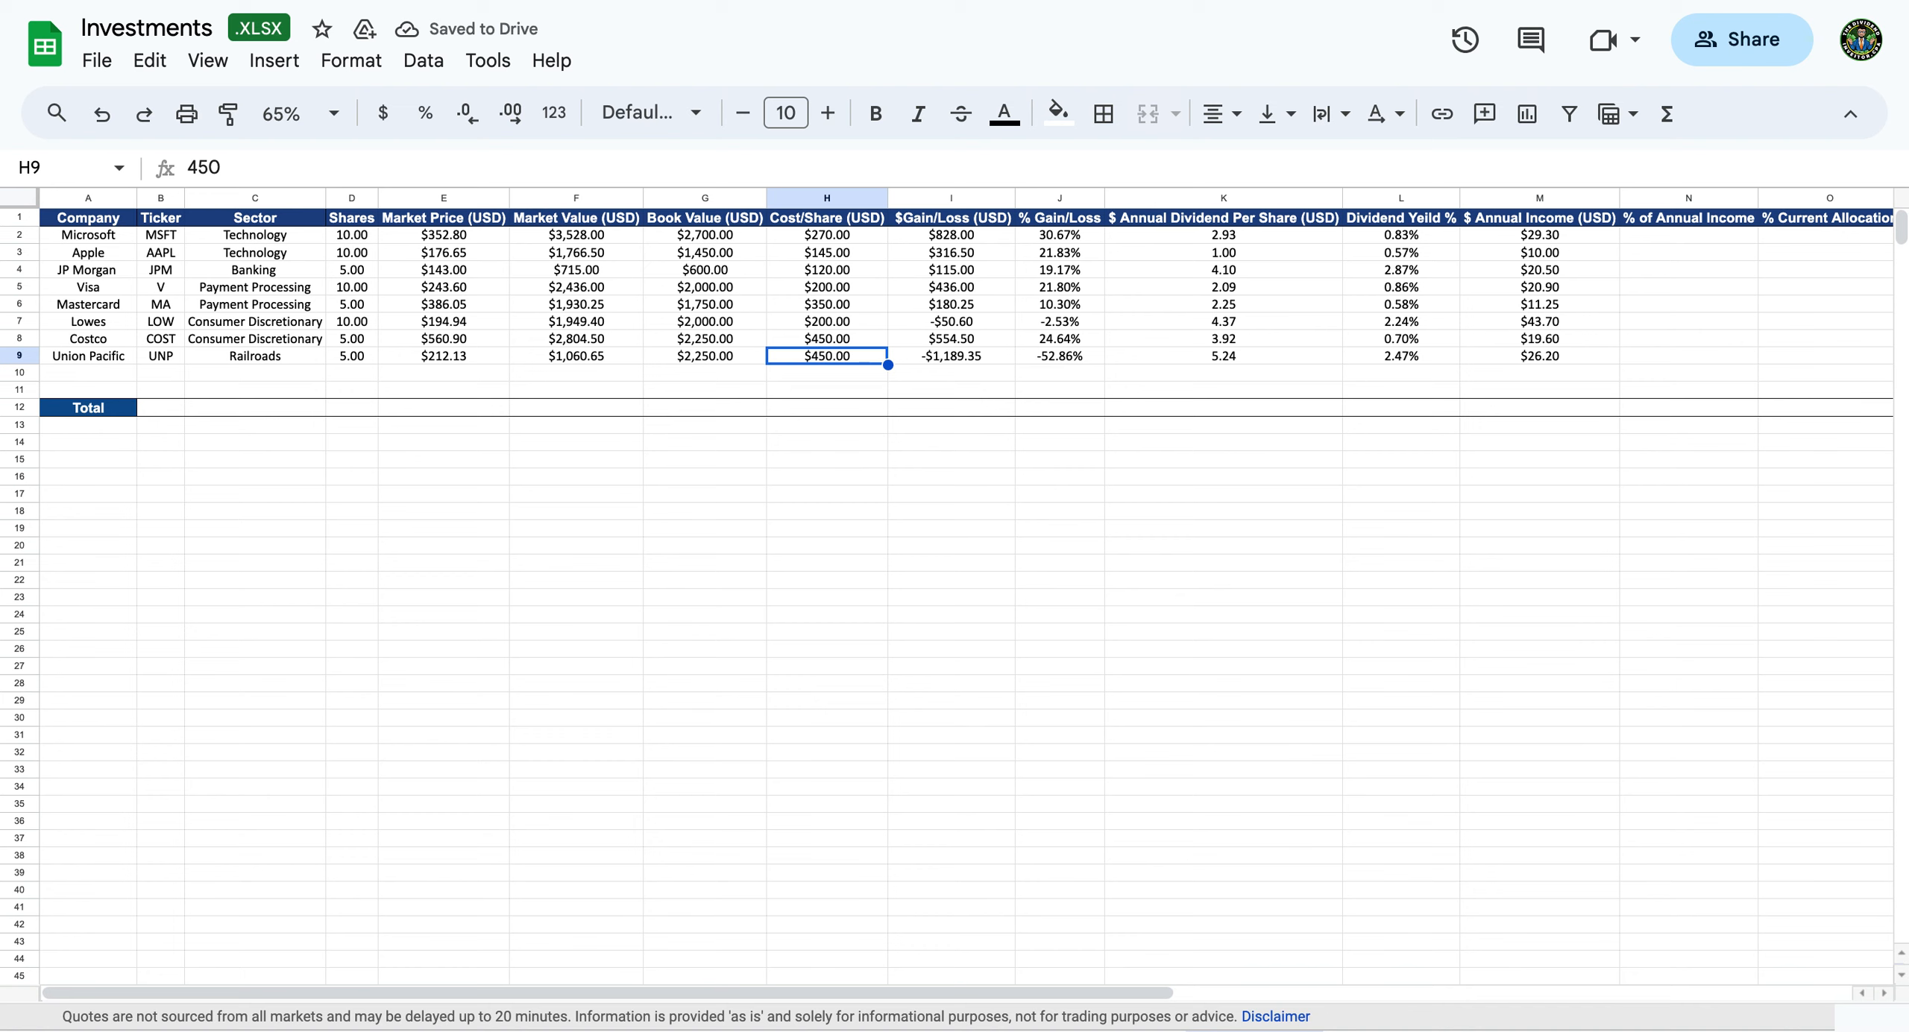
text(220)
key(Return)
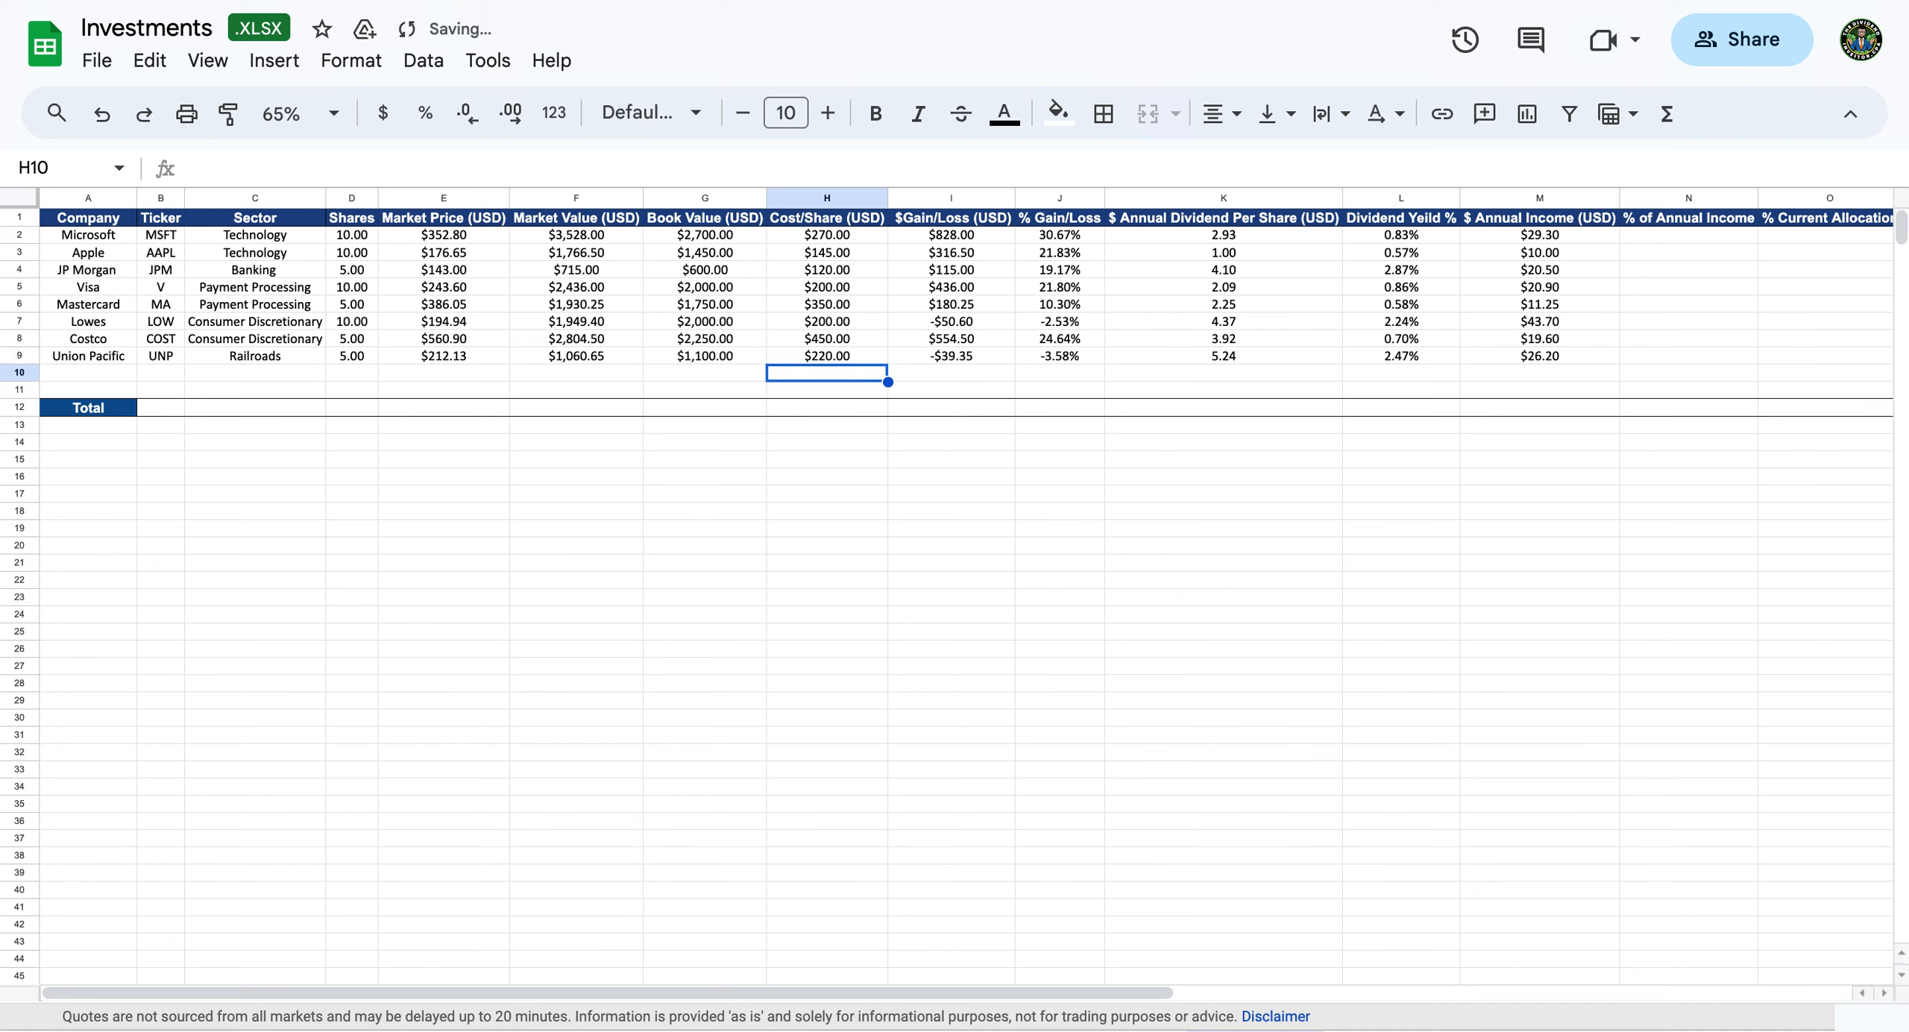
Copy Union Pacific's entire row 9 and paste it into row 10 starting at A10.
key(Up)
key(Left)
key(Left)
key(Left)
key(Left)
key(Left)
key(Left)
key(Left)
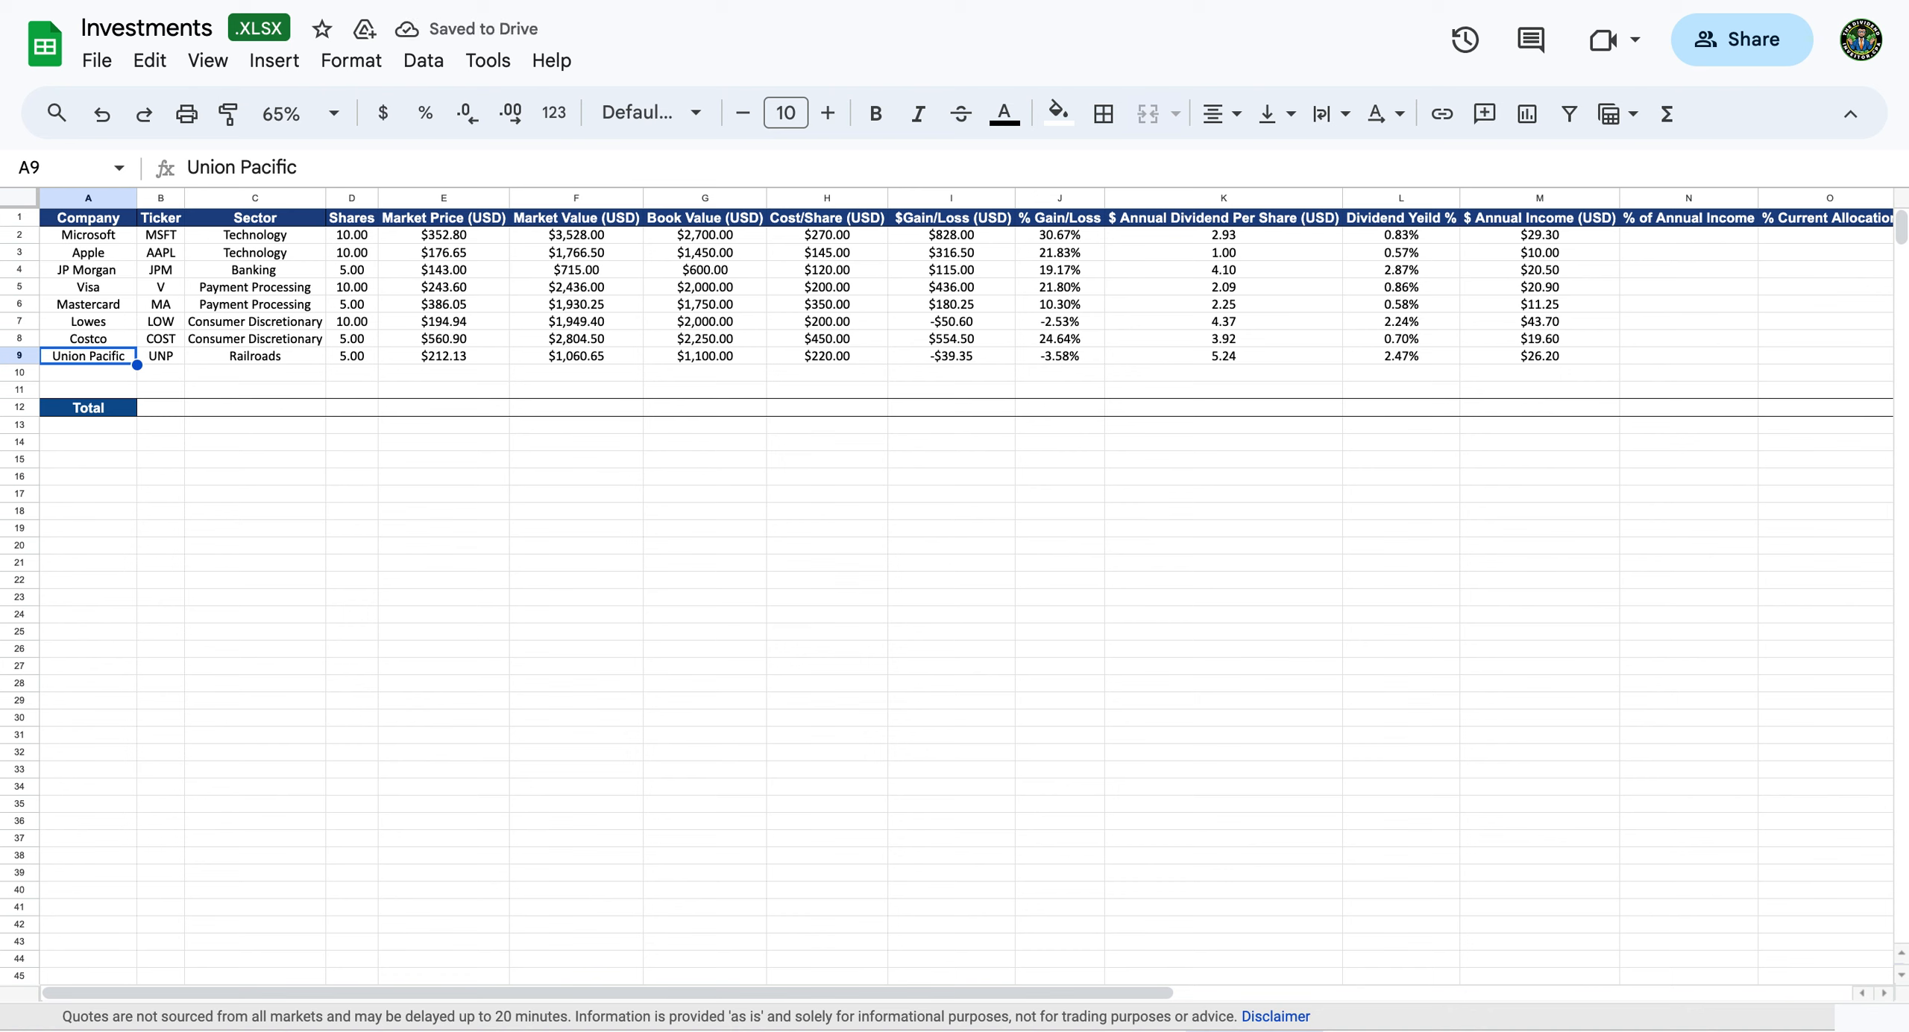
click(19, 356)
click(150, 59)
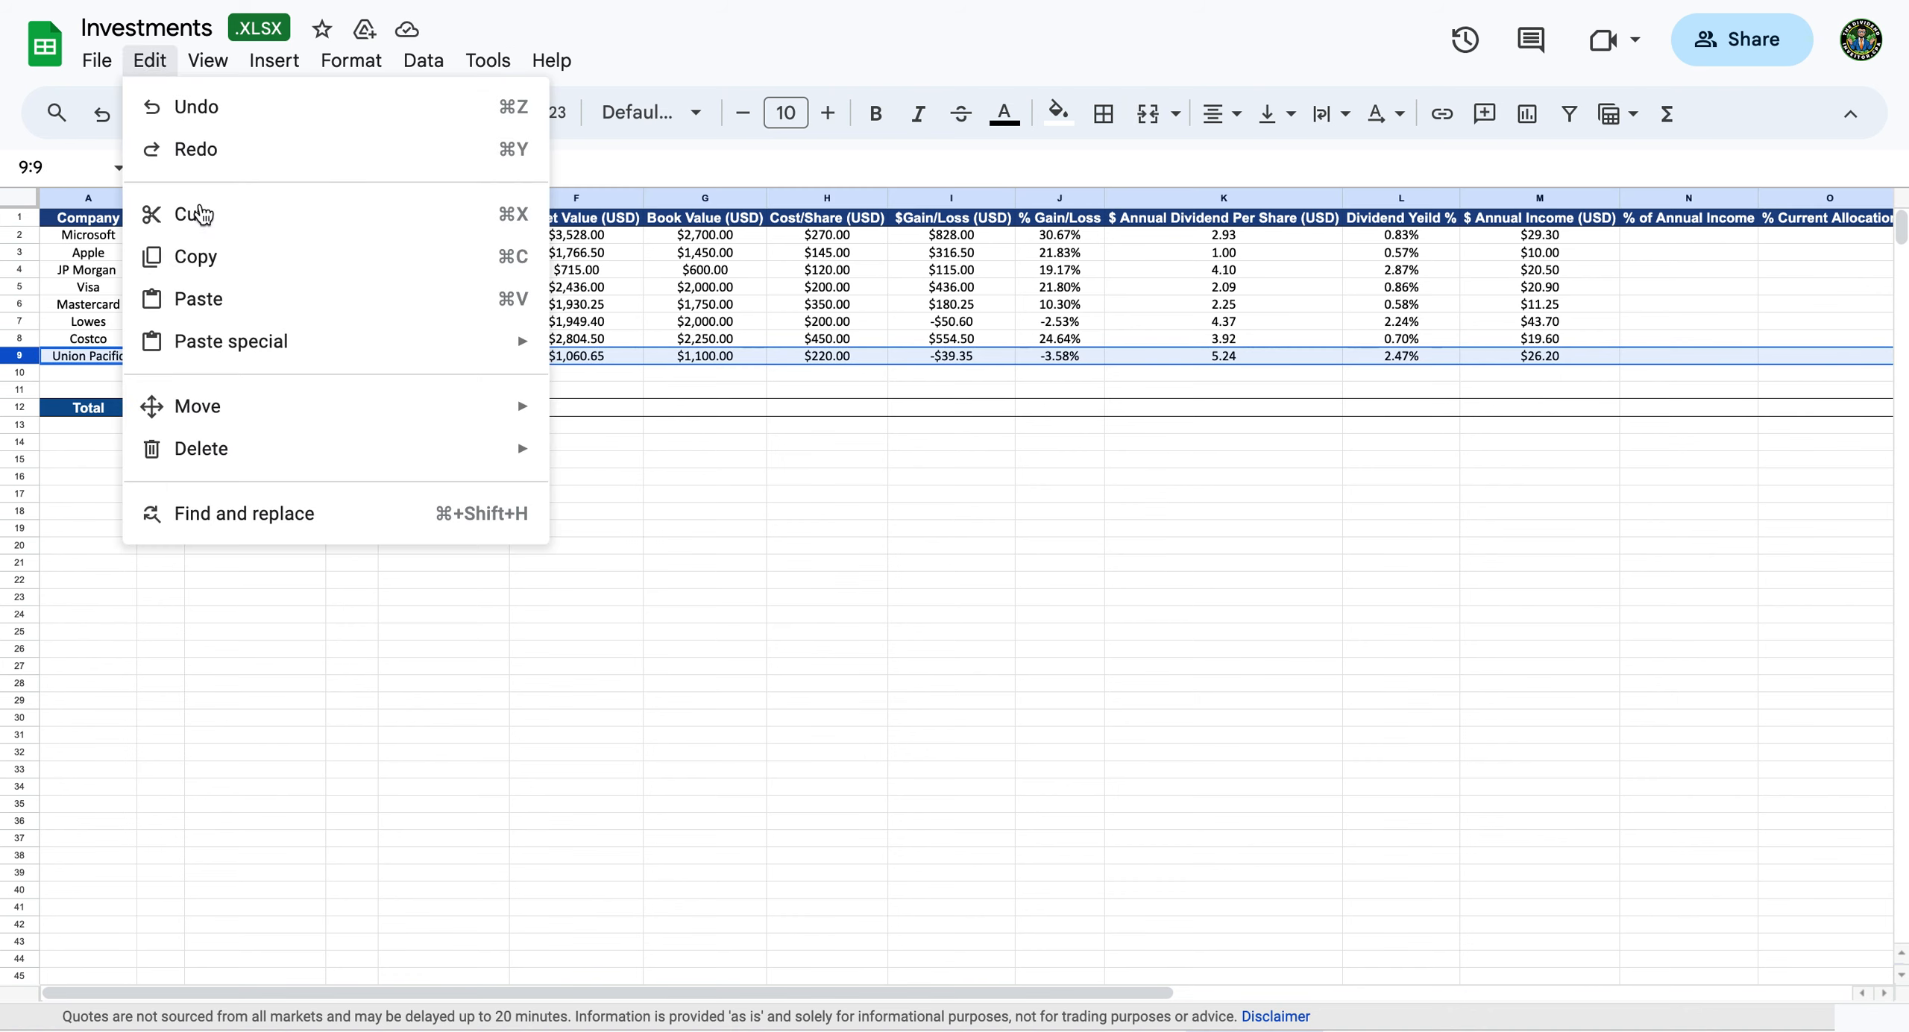
click(193, 256)
click(118, 373)
click(149, 60)
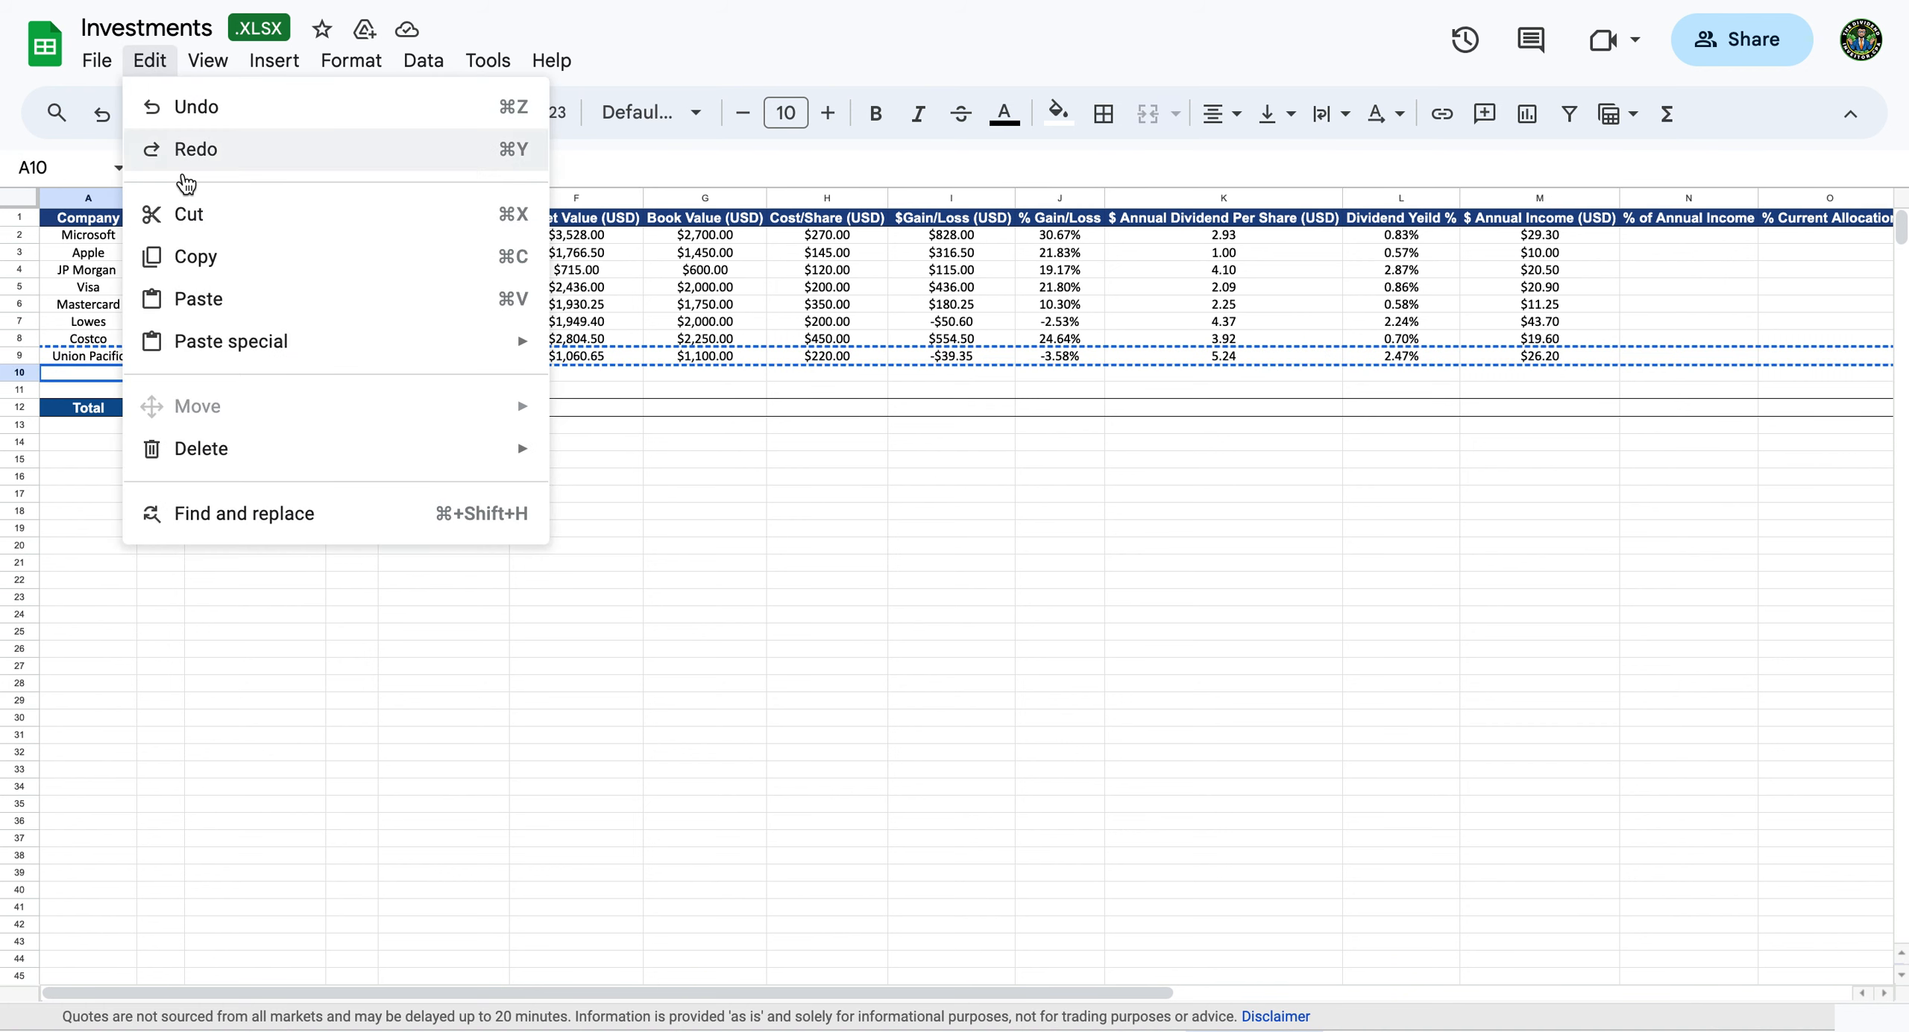
click(198, 299)
Change the copied row 10 to company VICI with ticker VICI, sector Real Estate and 10 shares.
click(110, 373)
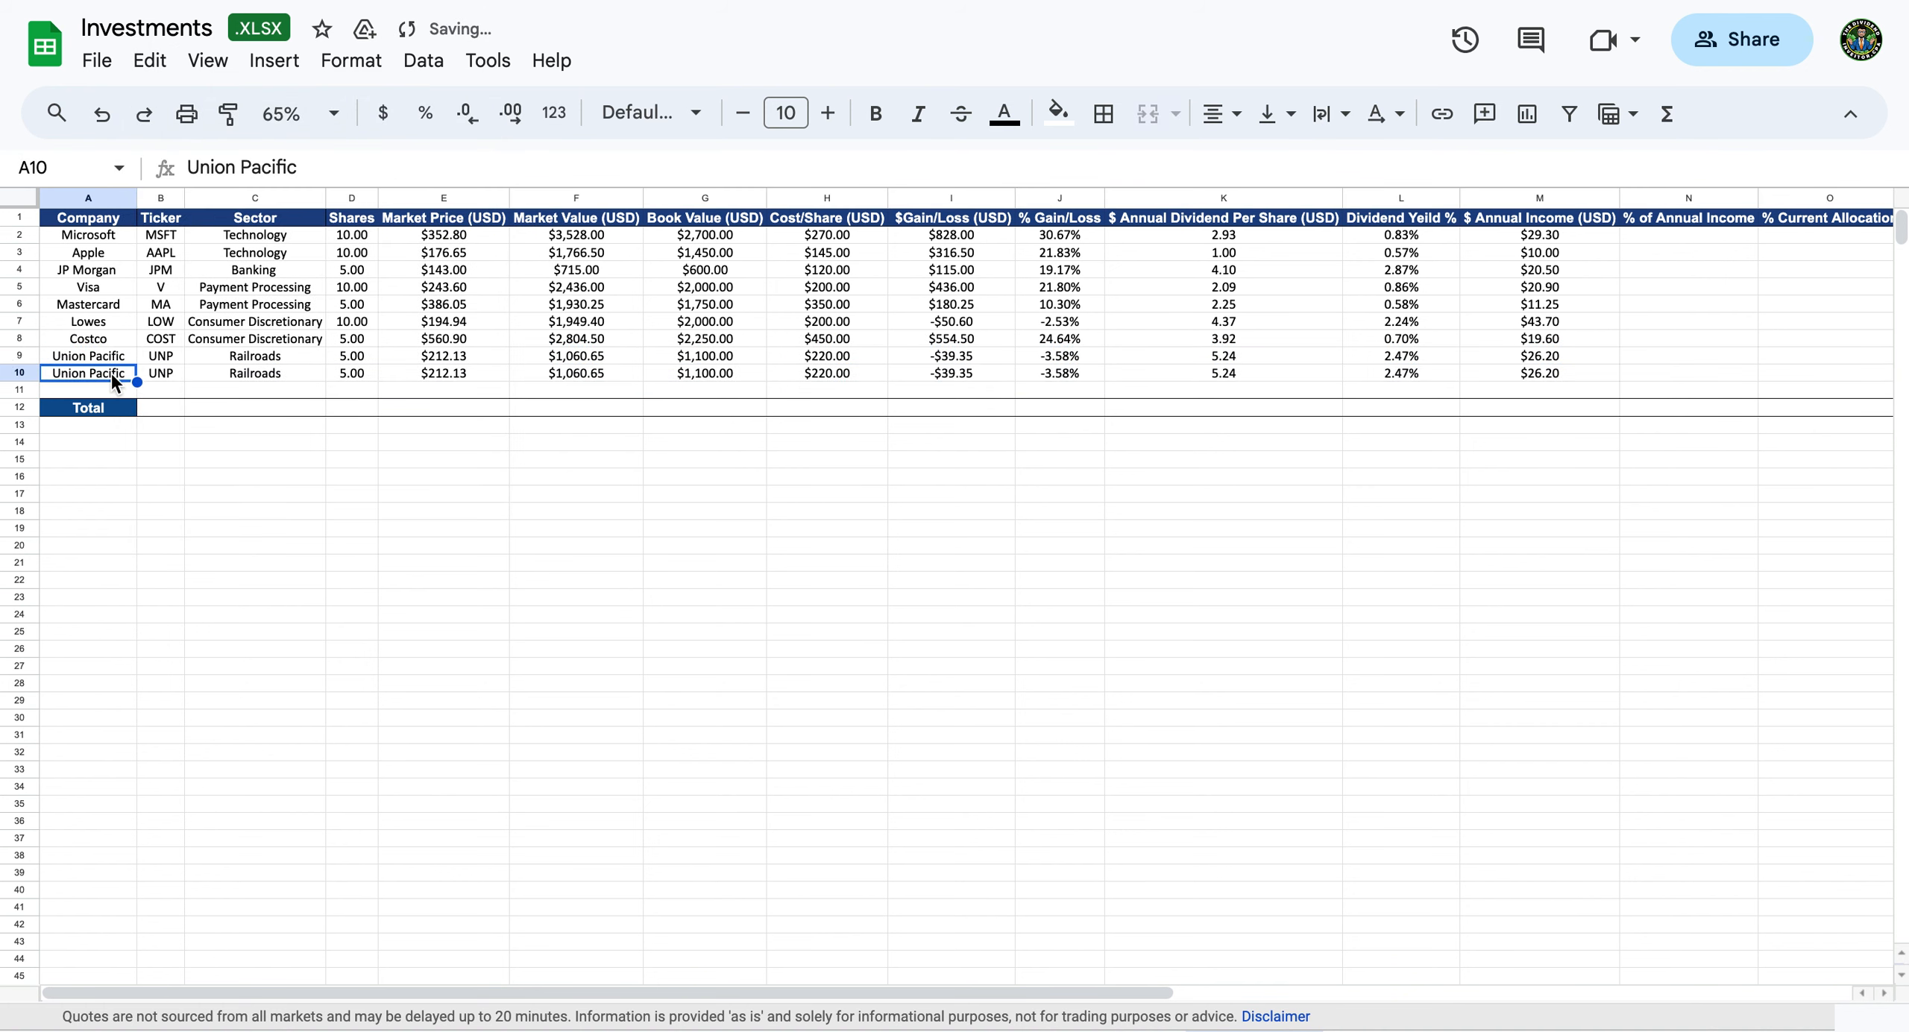
text(VICI)
key(Tab)
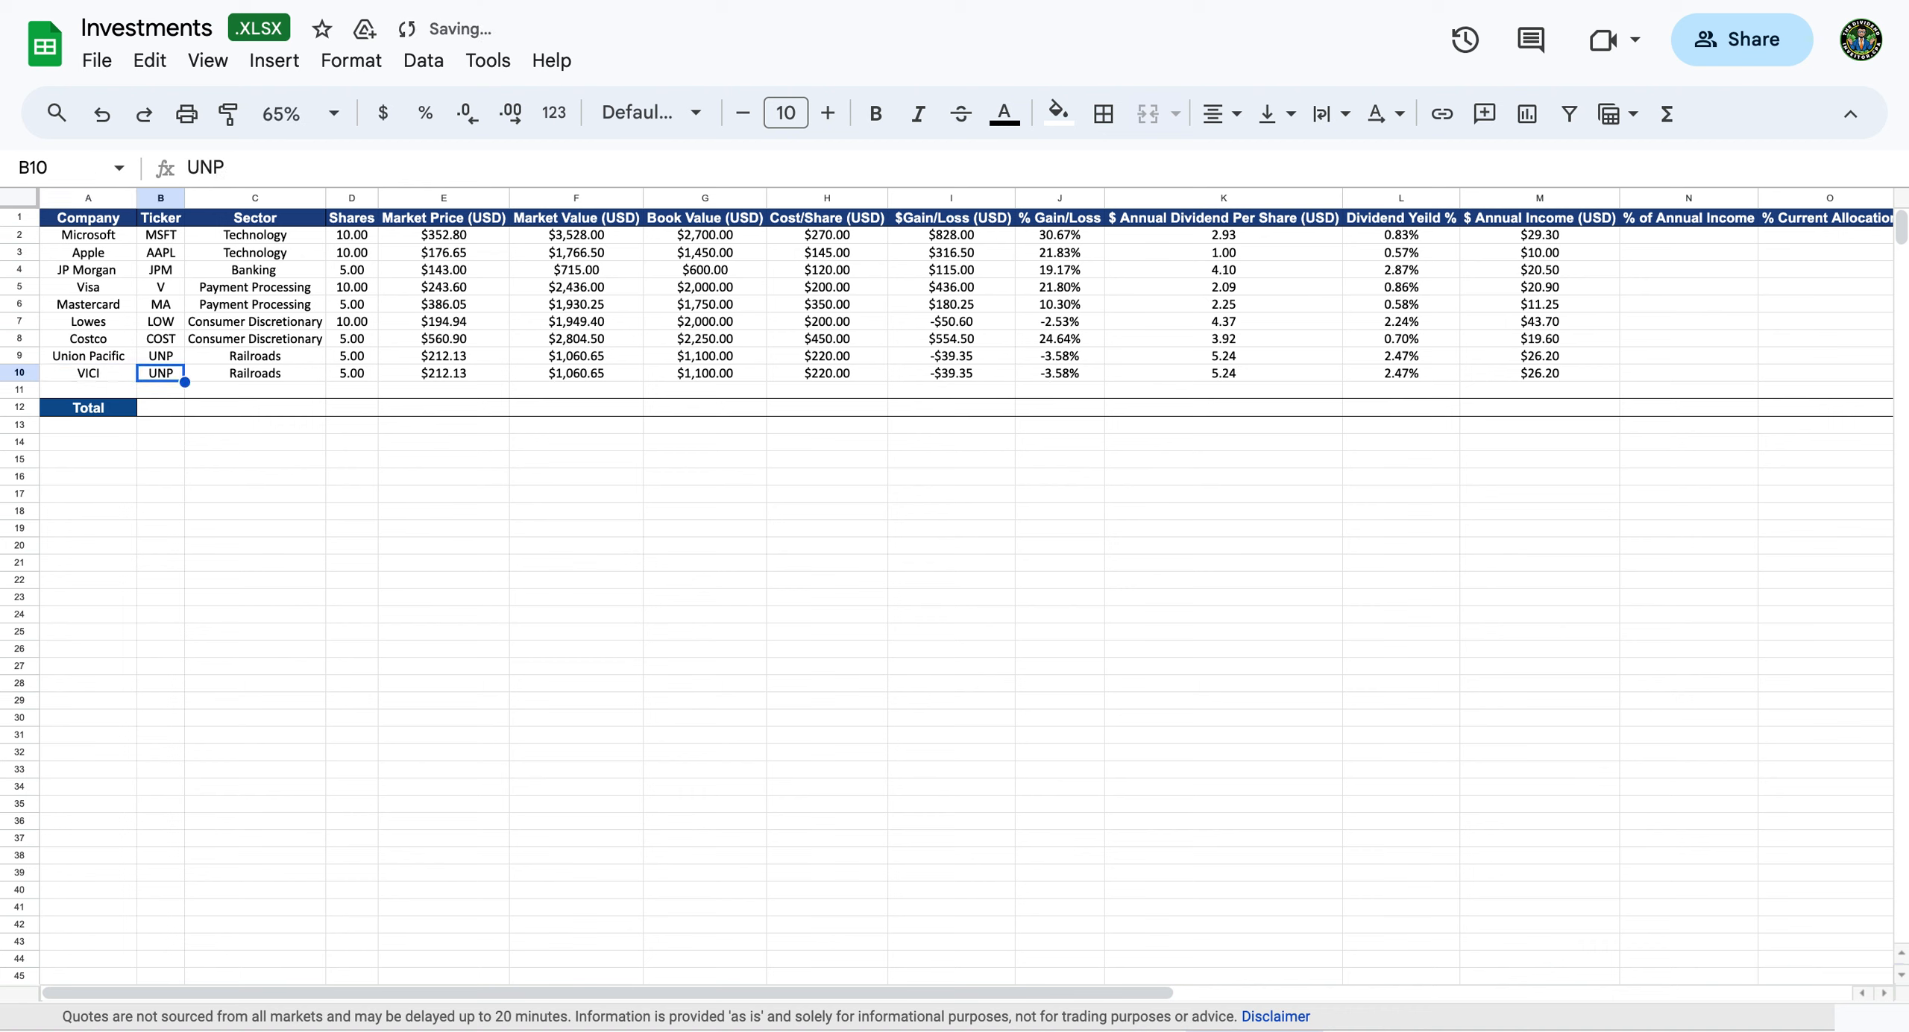
text(VIC)
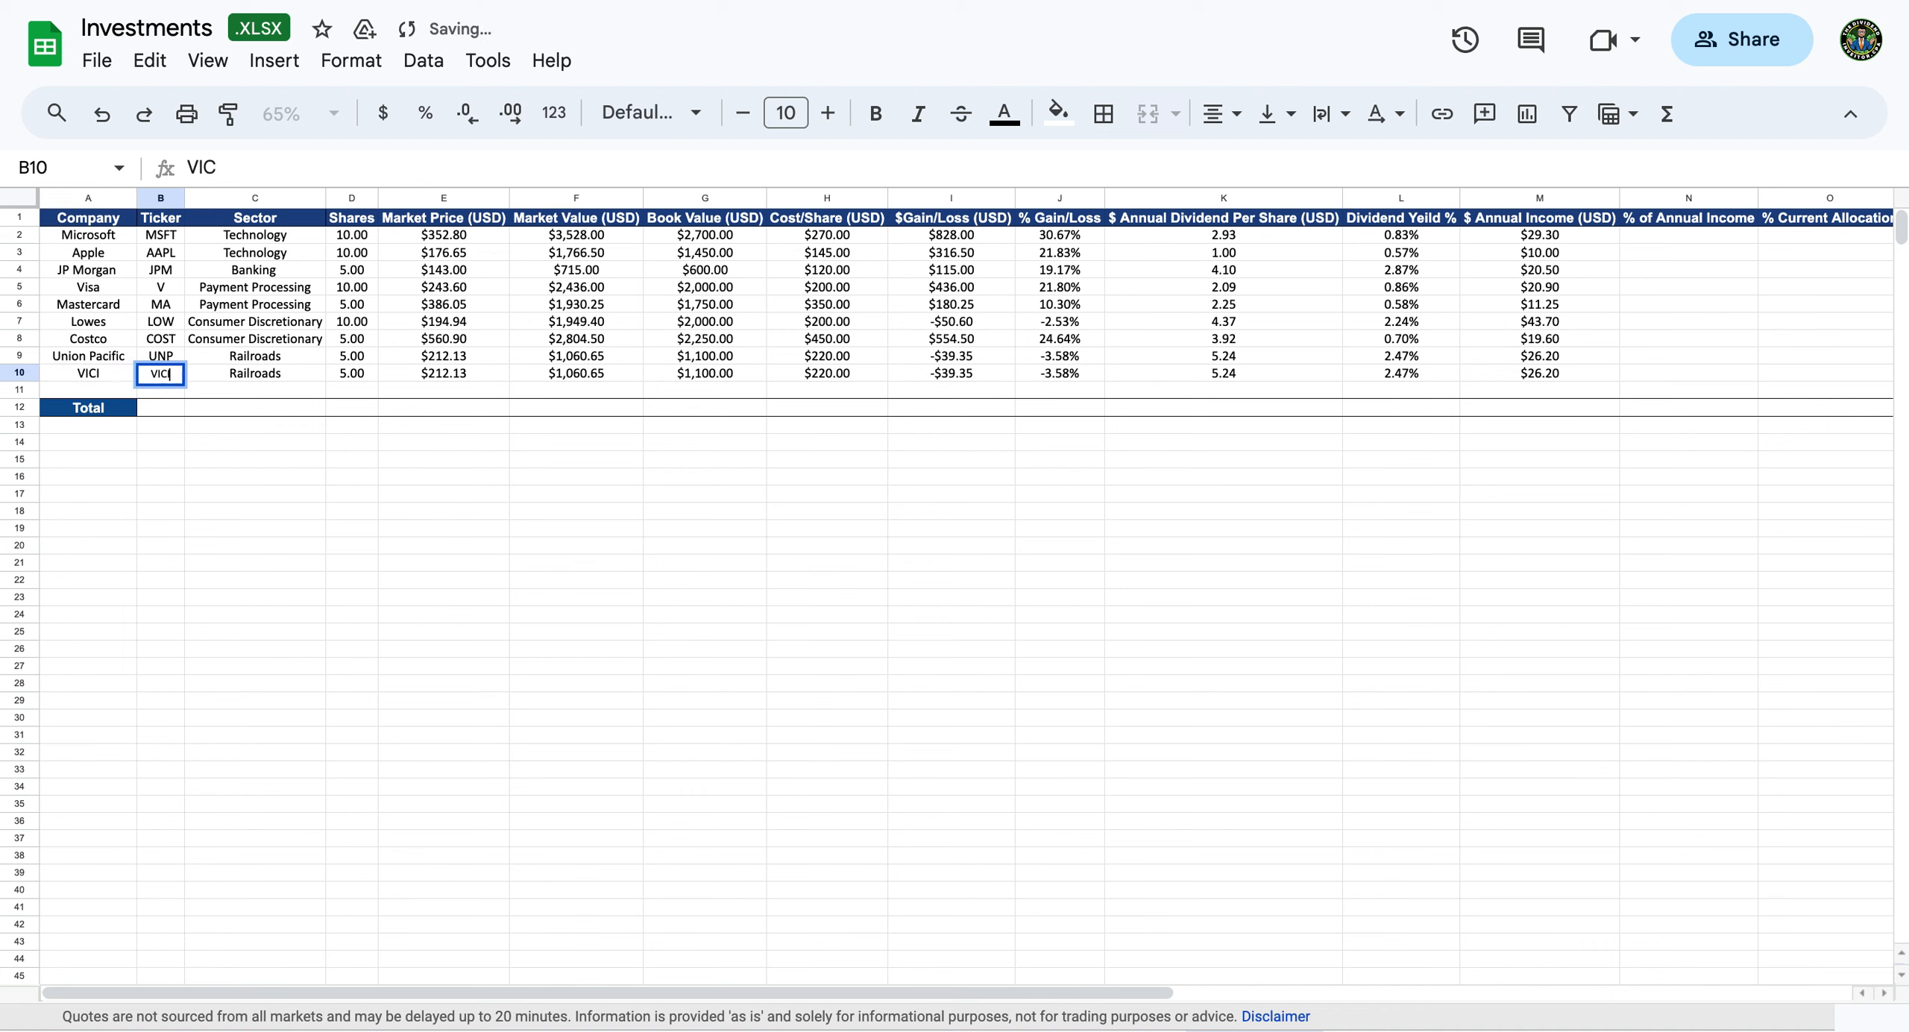
text(I)
key(Tab)
text(Re)
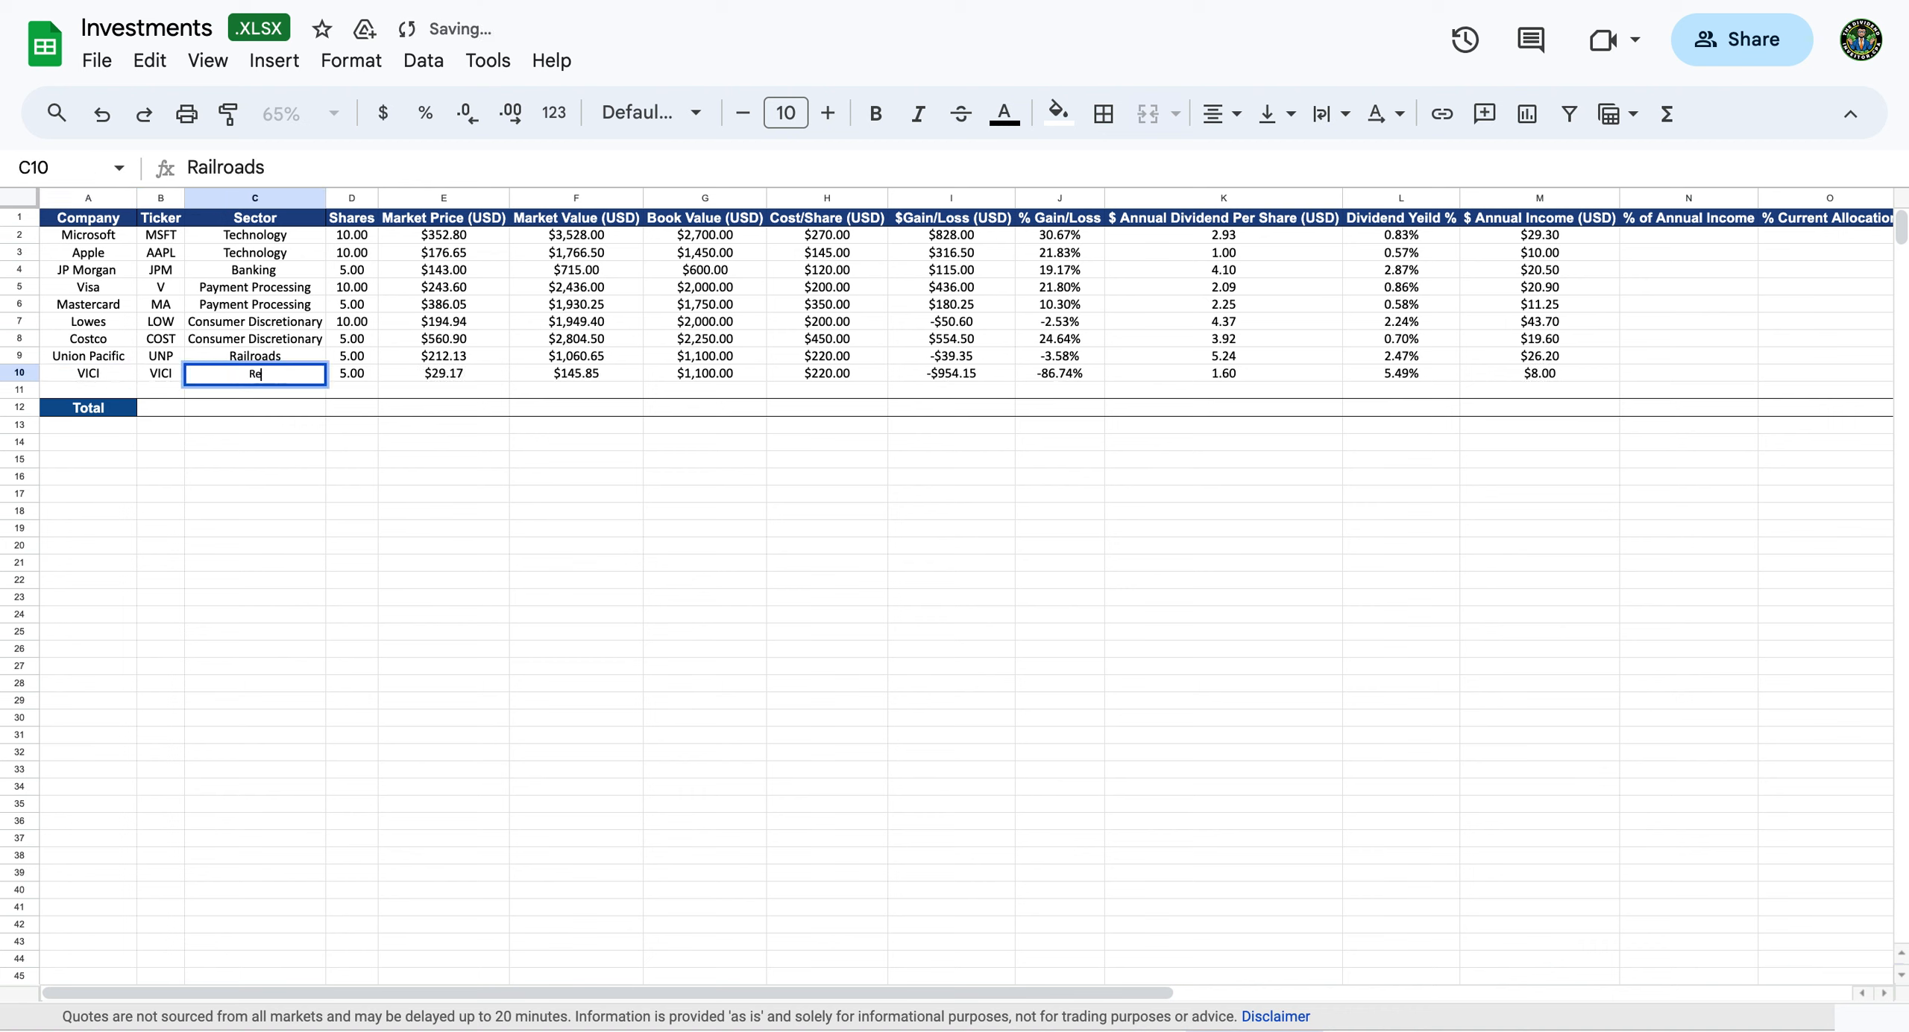
text(al Estate)
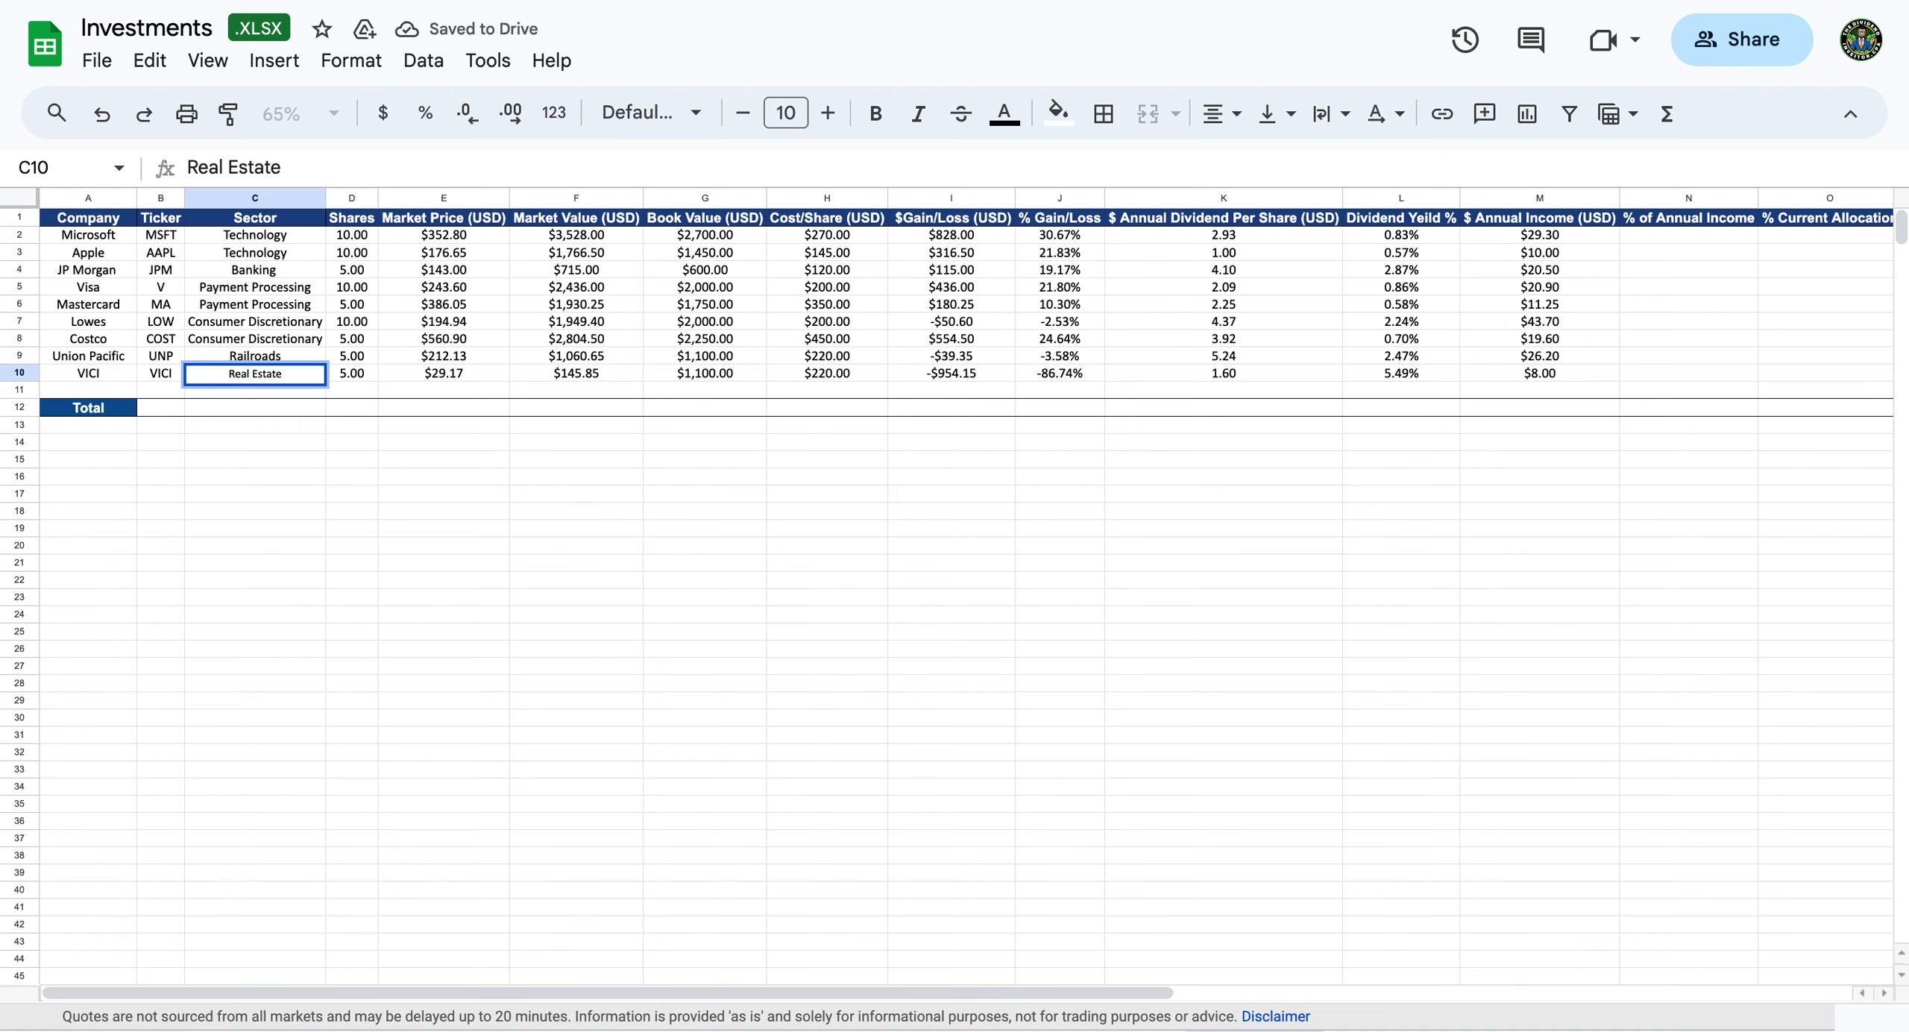
key(Tab)
text(10)
Set VICI's cost per share in H10 to 30.
key(Tab)
key(Tab)
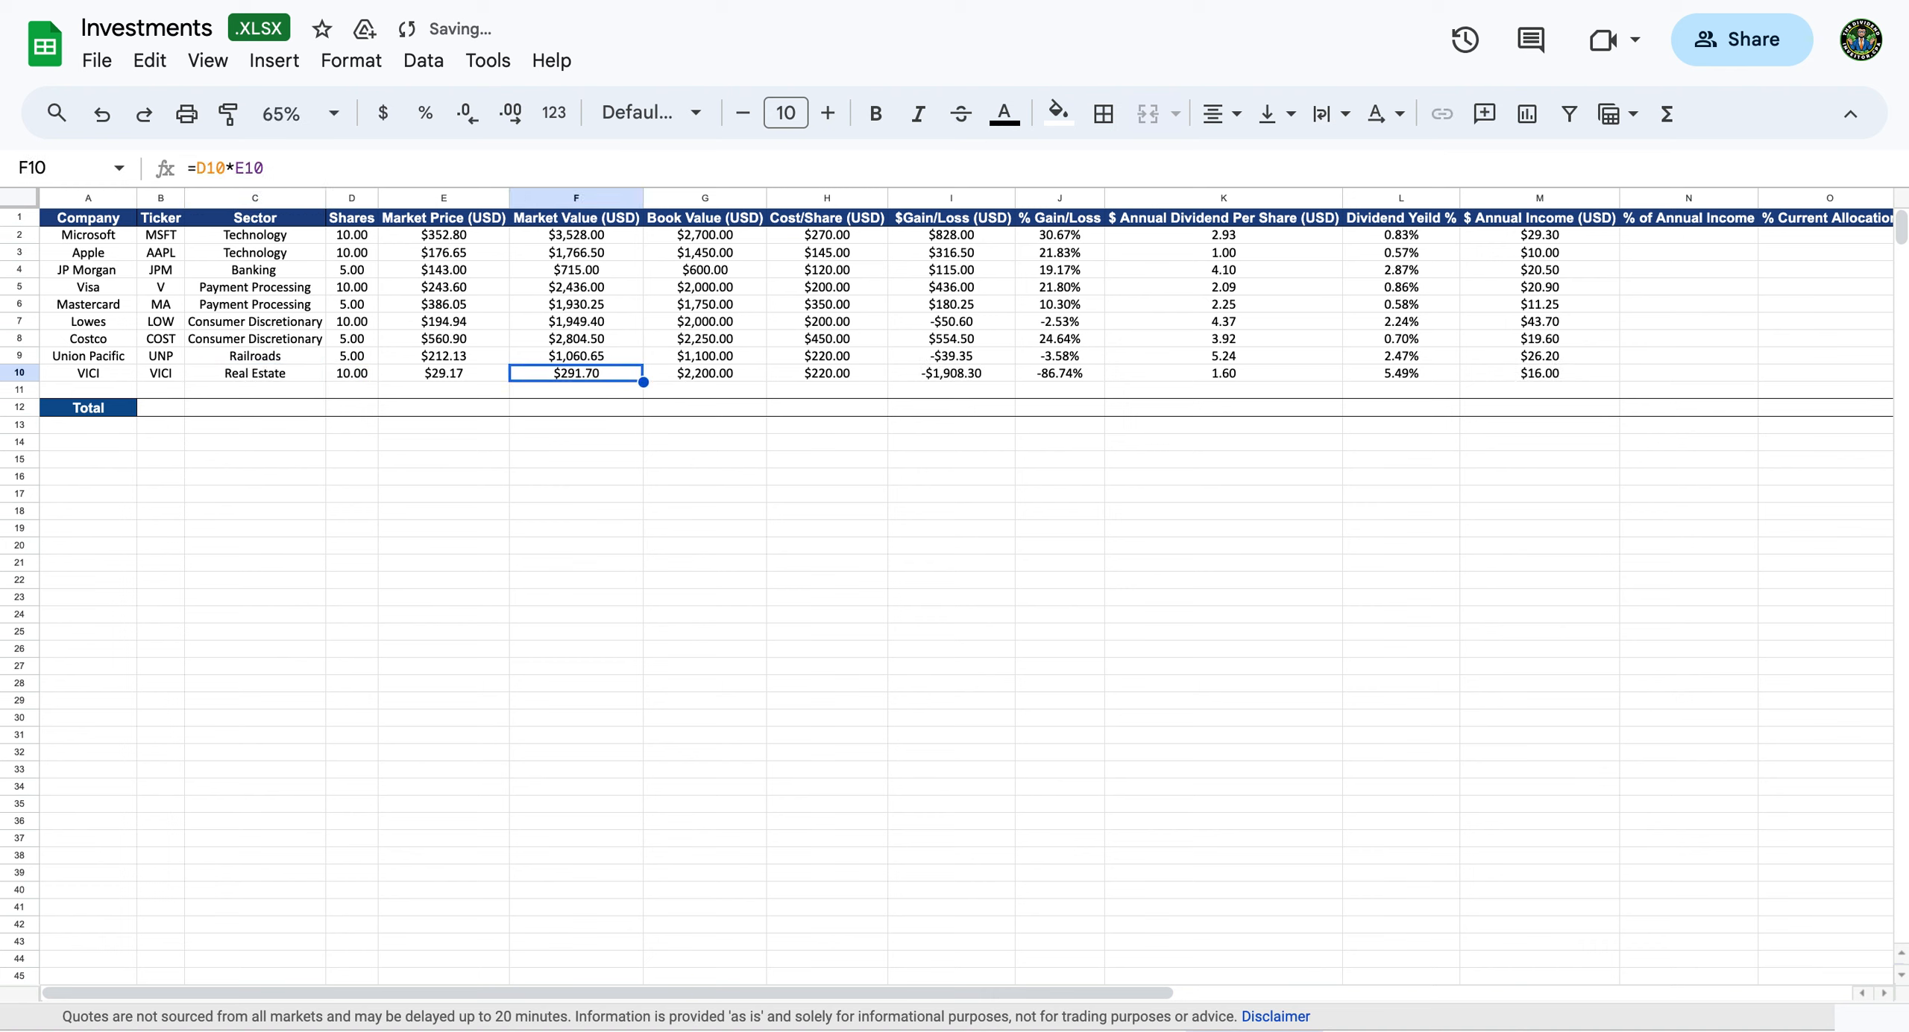
key(Tab)
key(Tab)
text(30)
key(Tab)
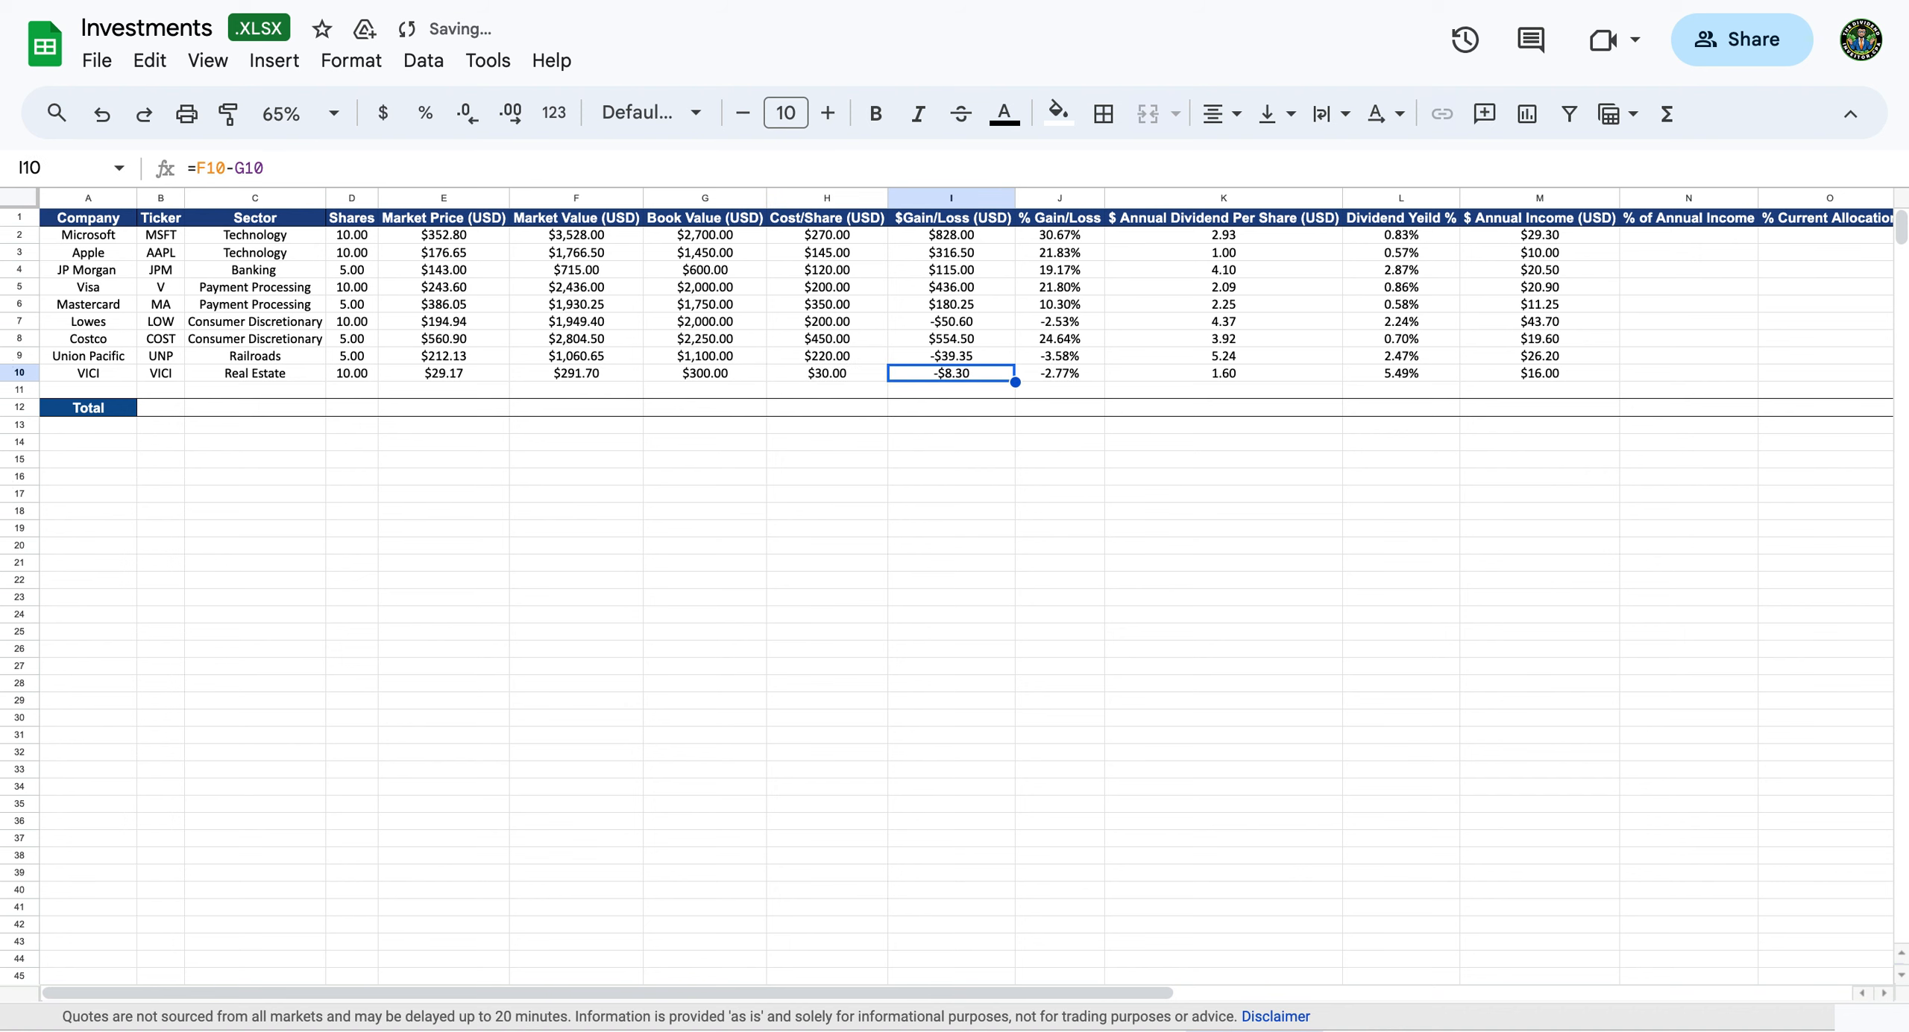
Copy VICI's entire row 10 and paste it into row 11 starting at A11.
key(Left)
key(Left)
key(Left)
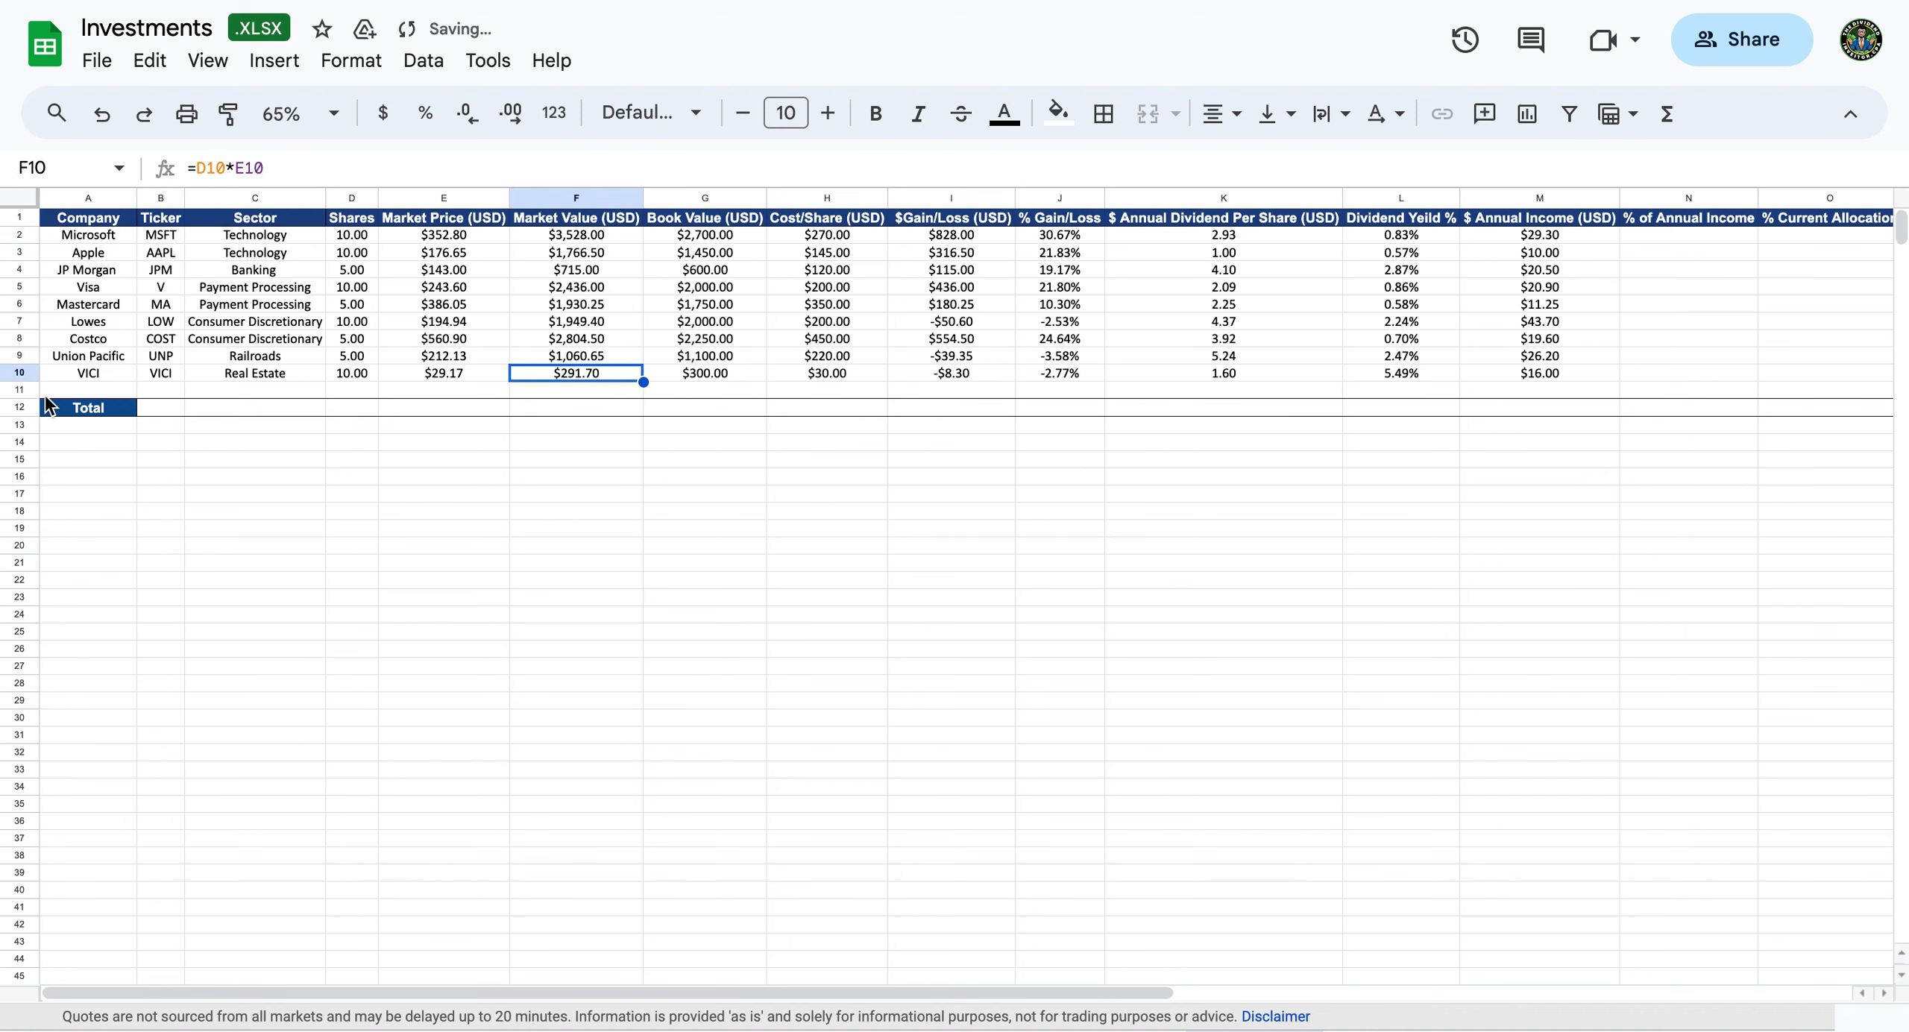
click(22, 372)
right_click(22, 373)
click(74, 440)
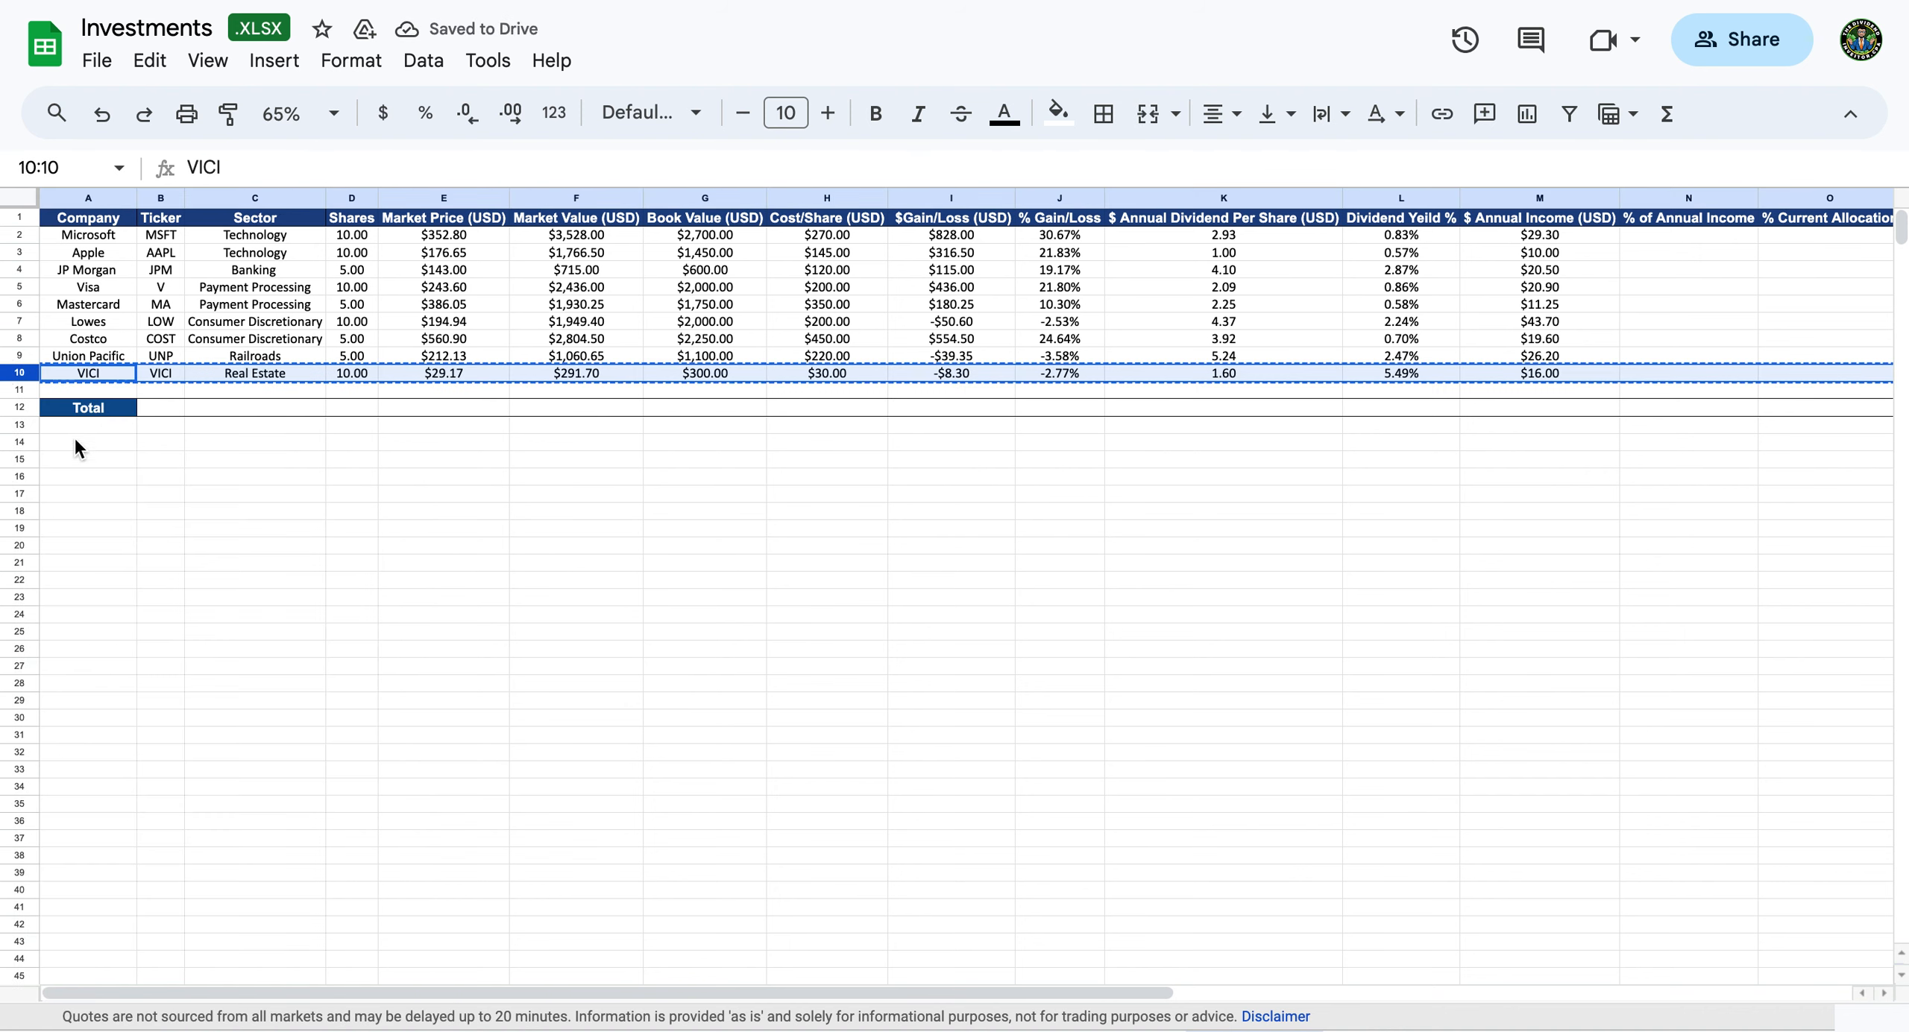
click(82, 386)
click(149, 59)
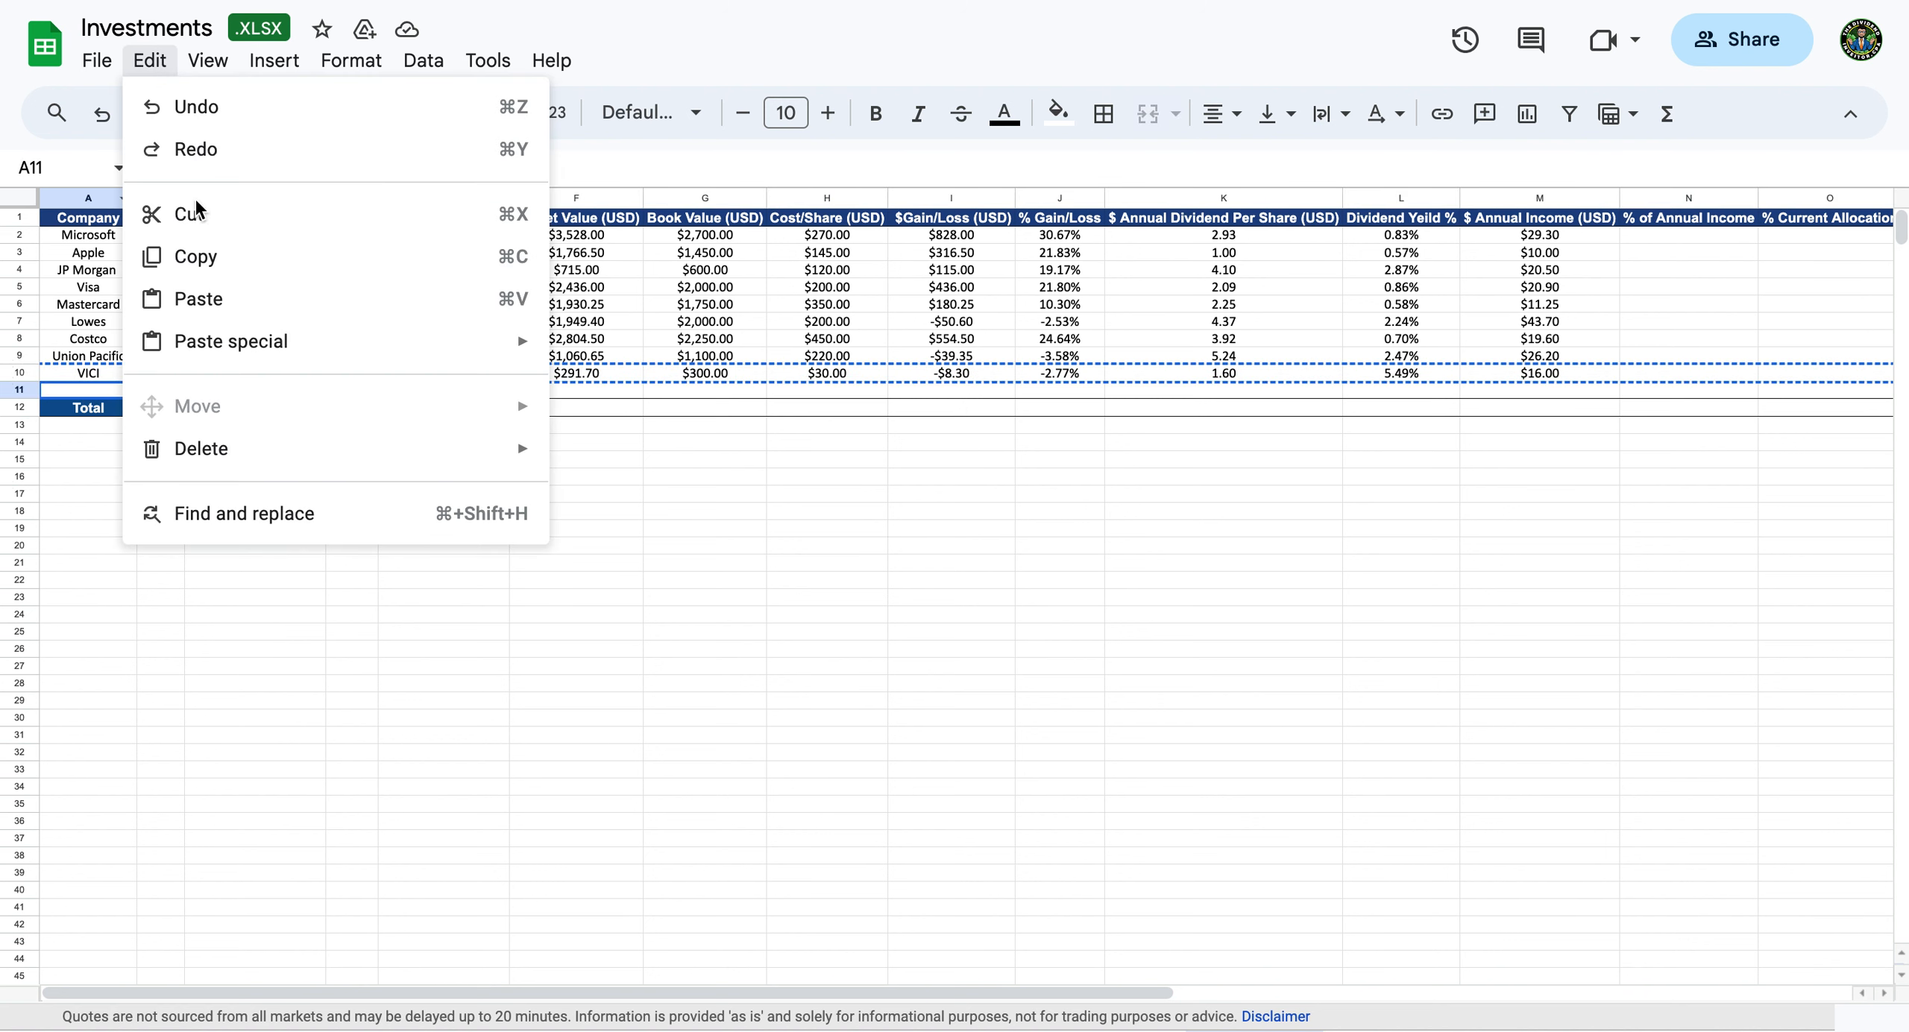
click(196, 302)
Change the copied row 11 to company Agree Realty with ticker ADC.
click(107, 395)
text(Agree Real)
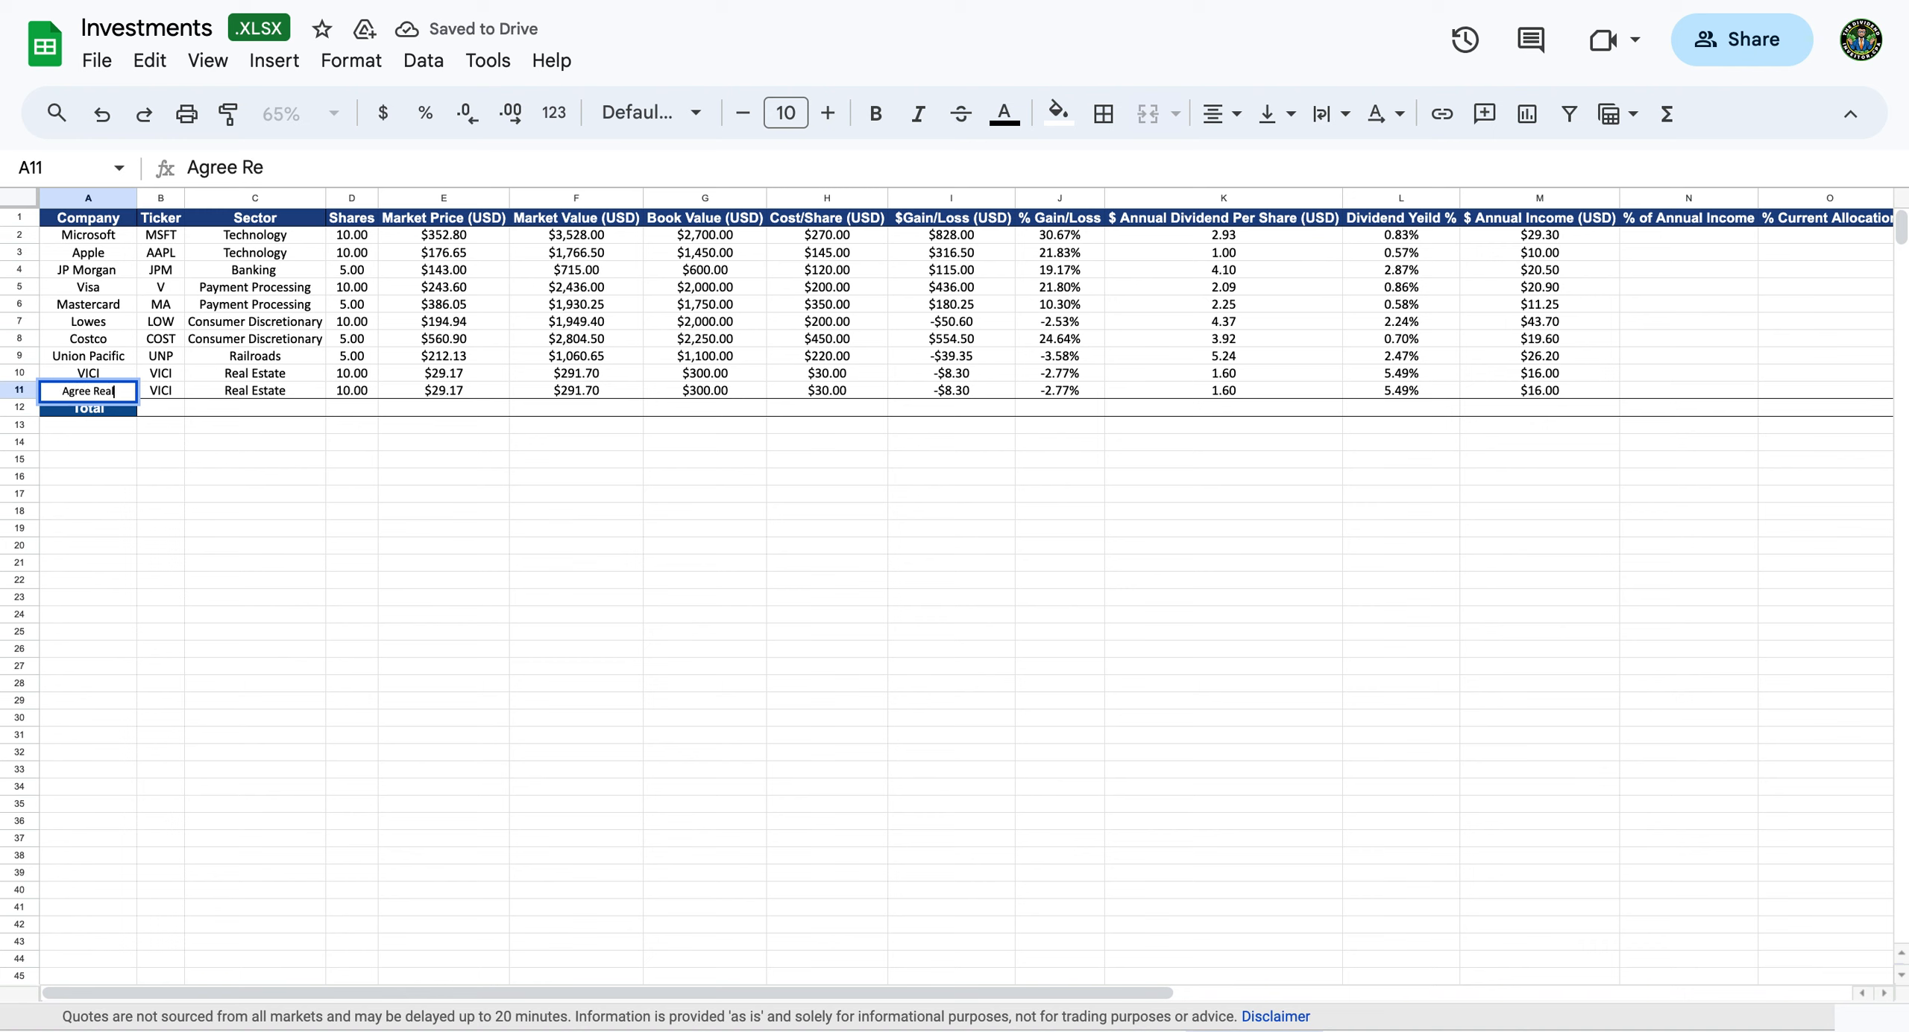
text(ty)
key(Tab)
text(ADC)
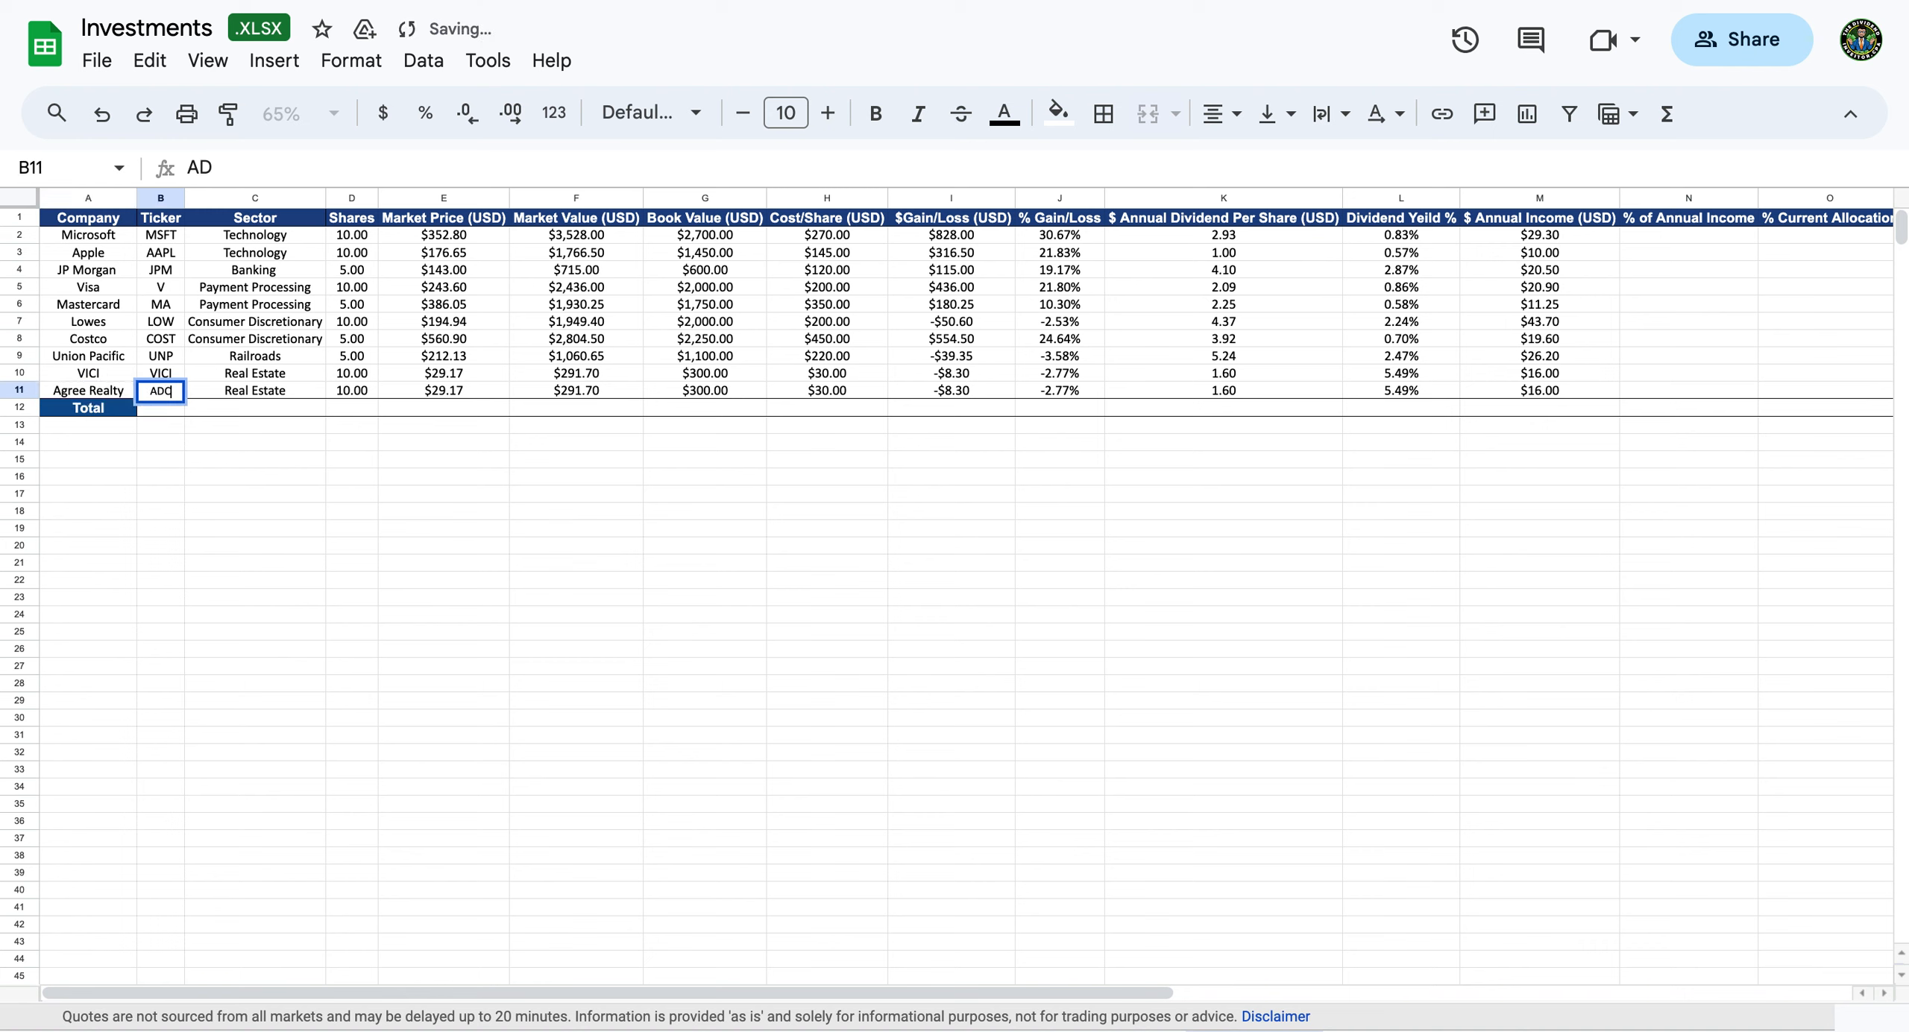
Set Agree Realty's cost per share in H11 to 65.
key(Tab)
key(Tab)
key(Tab)
key(Tab)
key(Tab)
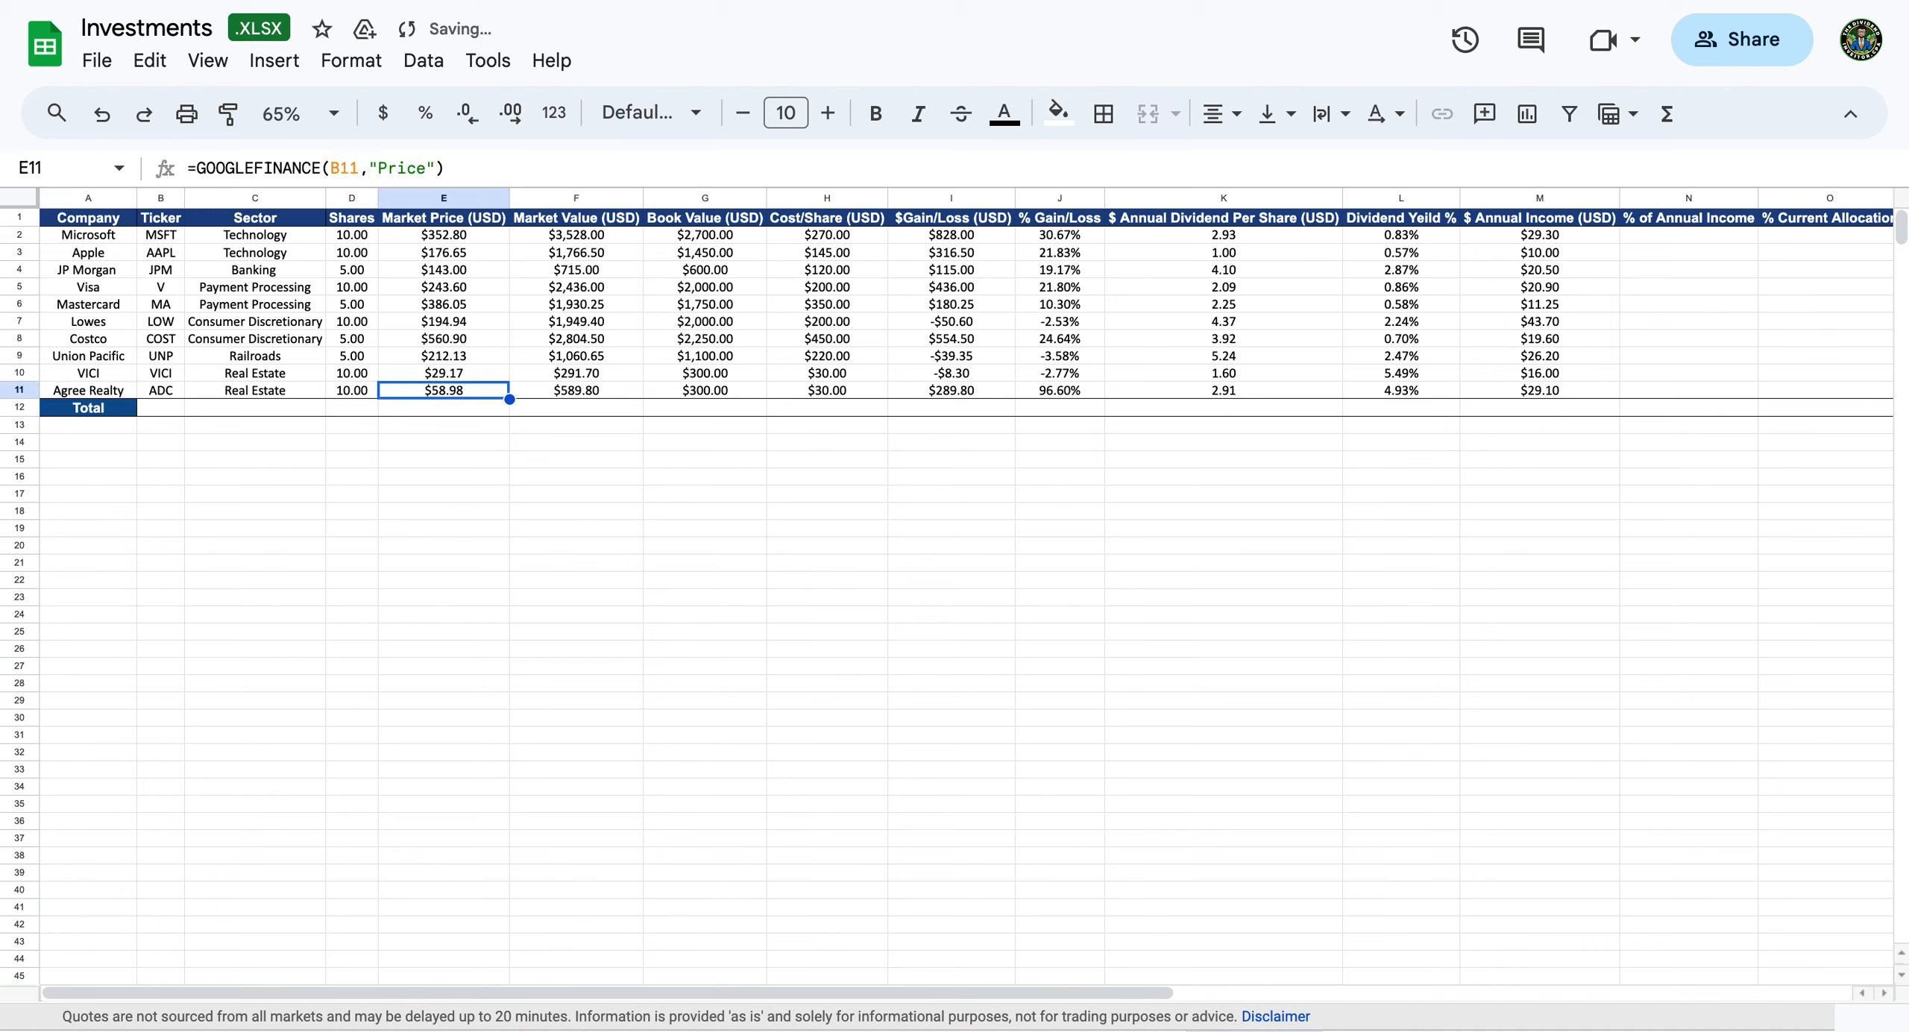
key(Left)
key(Left)
key(Right)
key(Right)
key(Right)
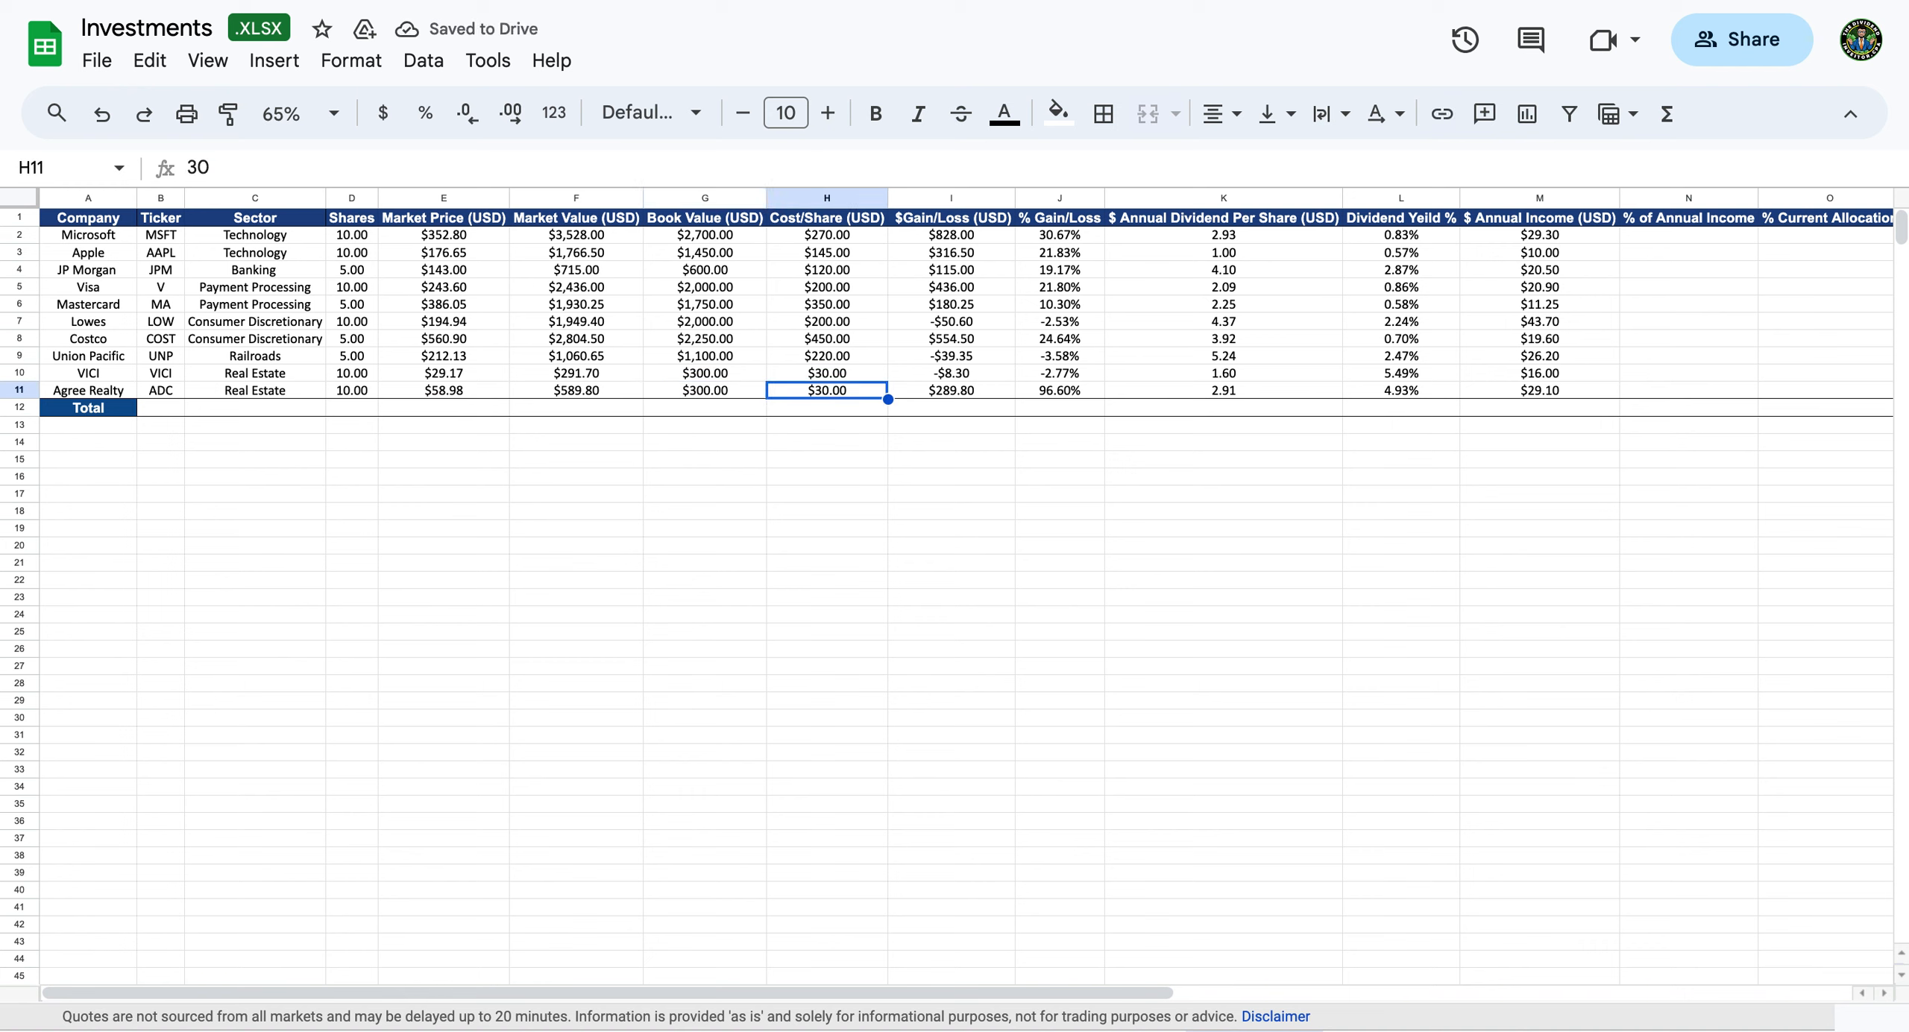
text(65)
key(Return)
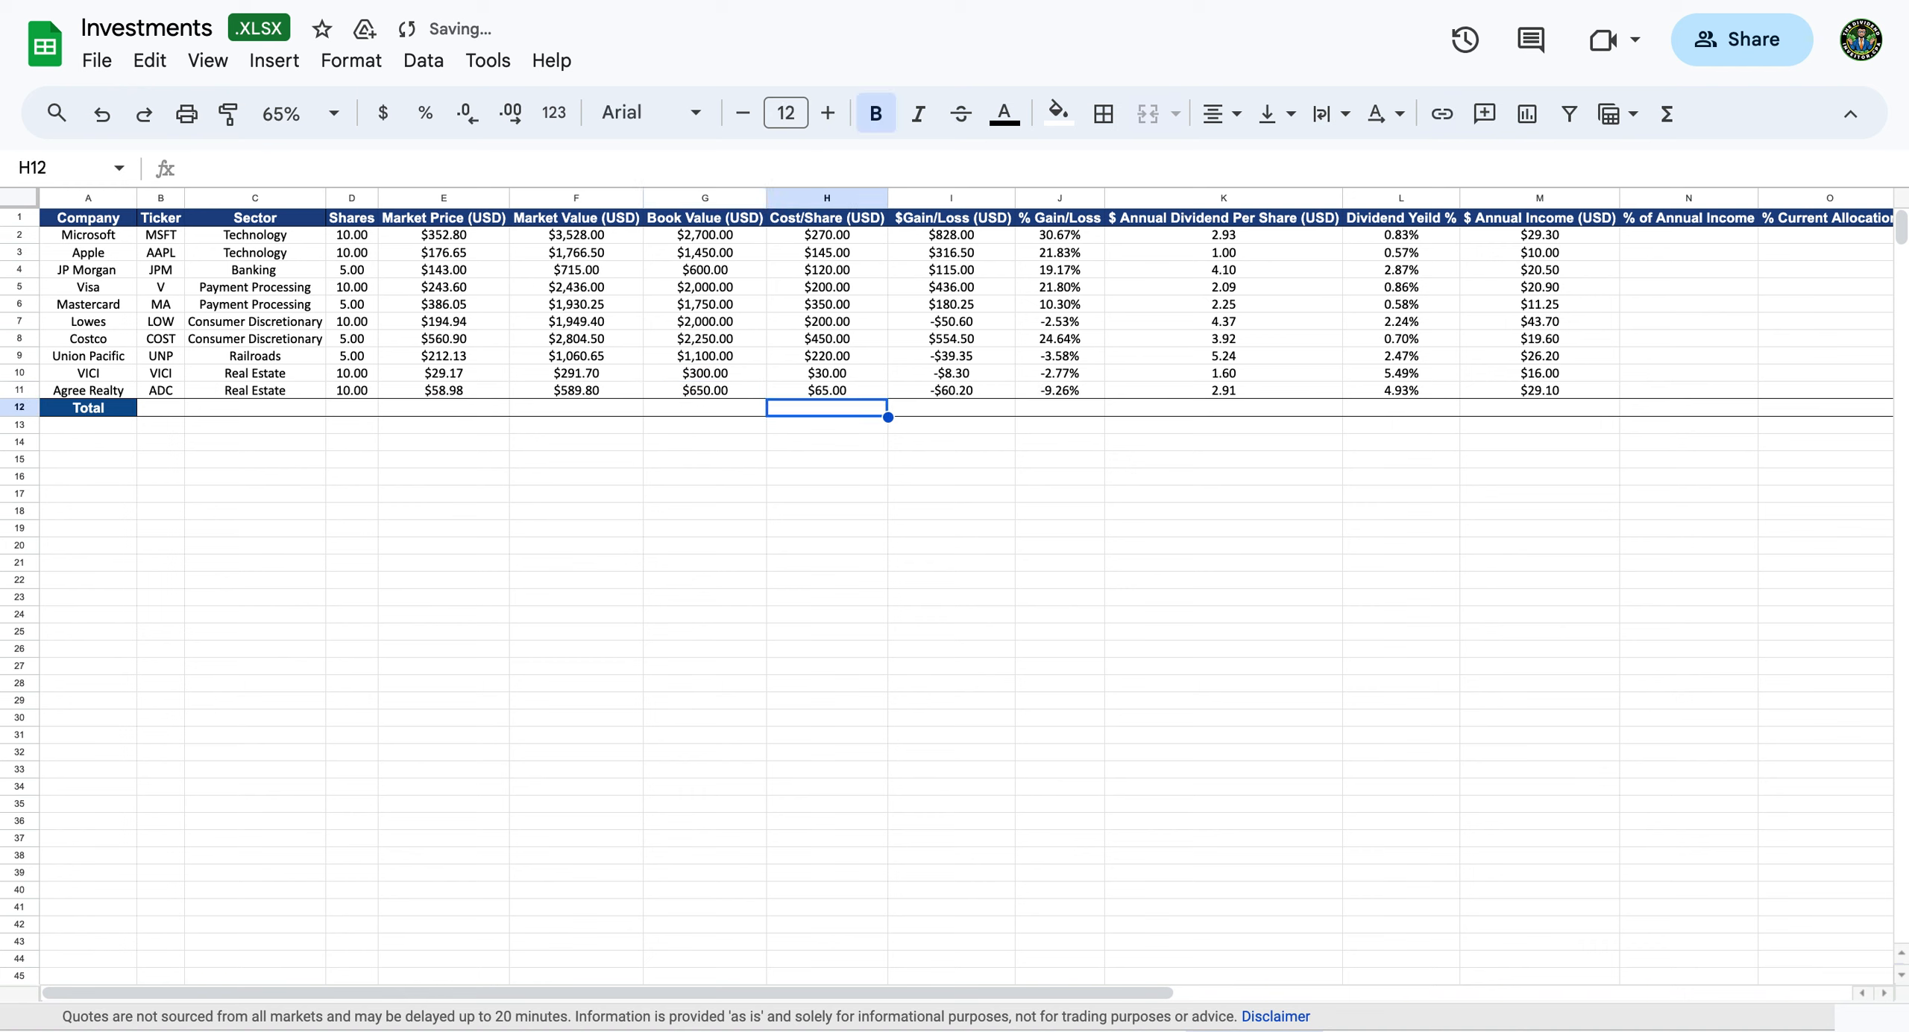
Set Agree Realty's number of shares in D11 to 5.
key(Up)
key(Left)
key(Left)
key(Left)
key(Left)
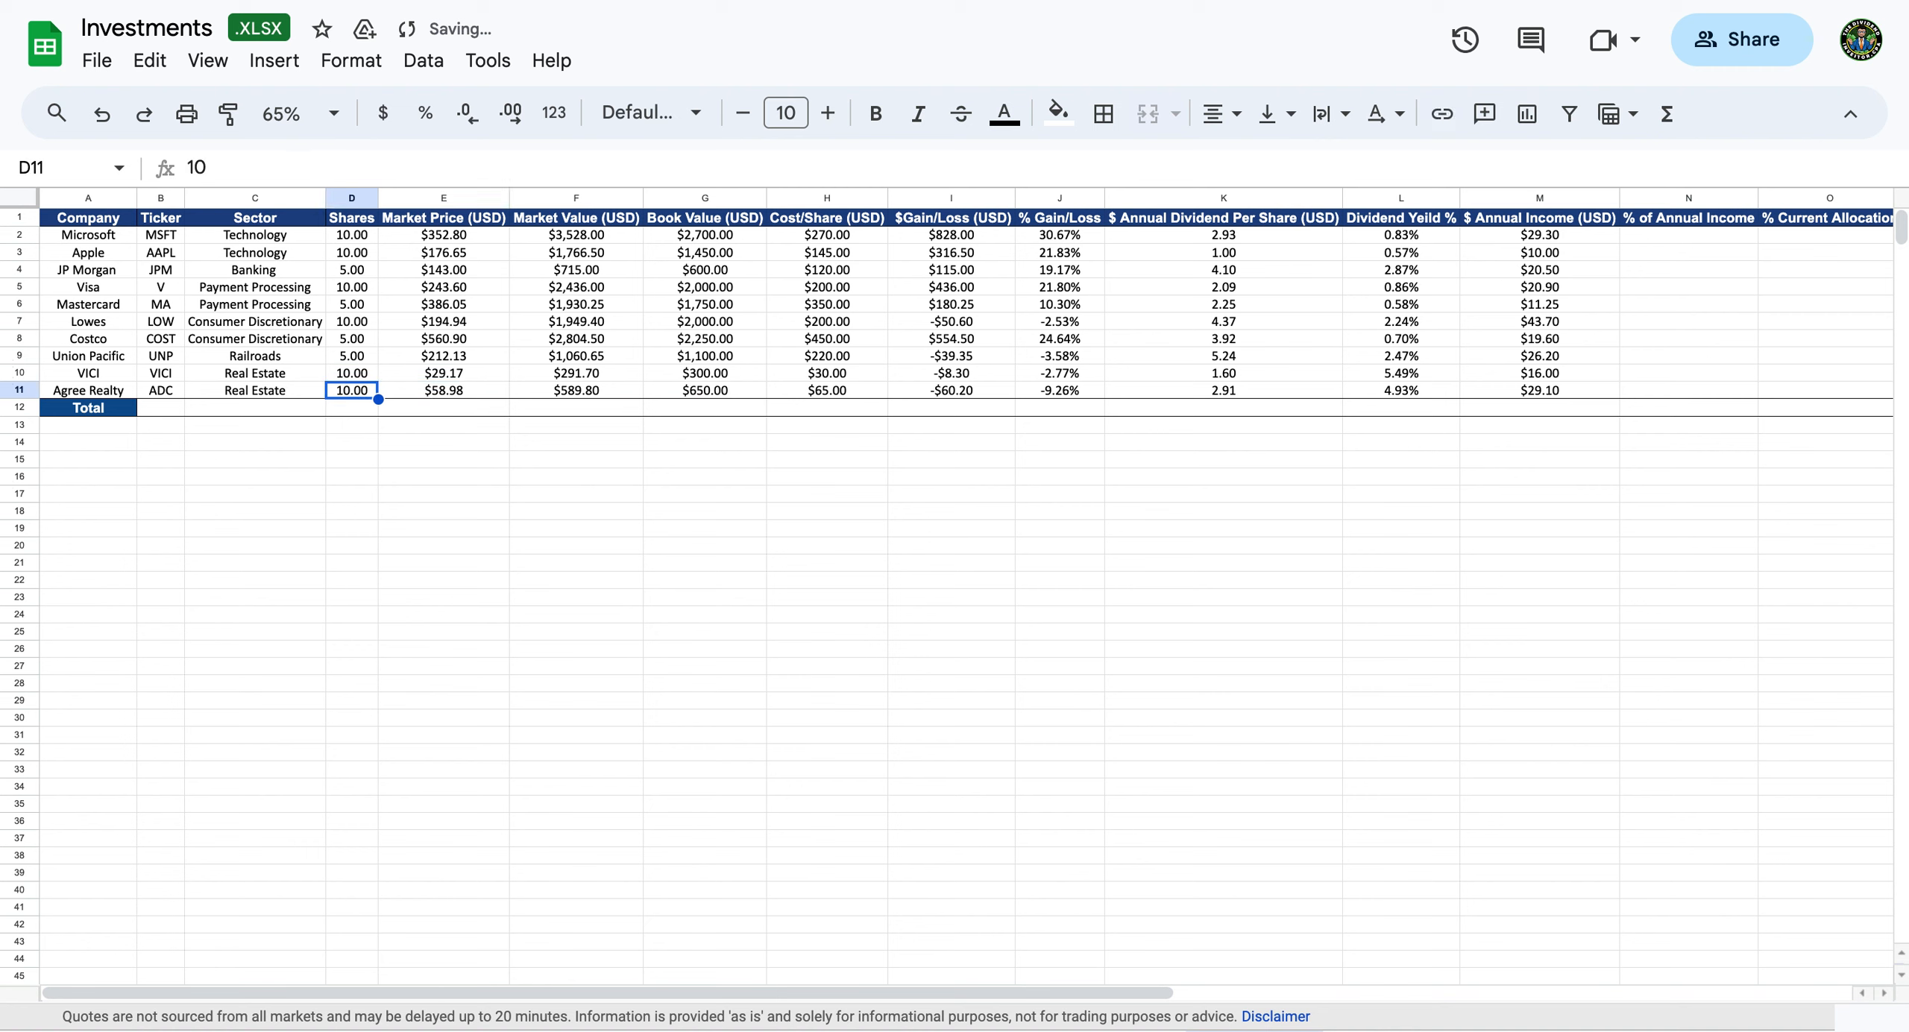
text(5)
key(Return)
key(Up)
key(Right)
key(Right)
key(Right)
key(Right)
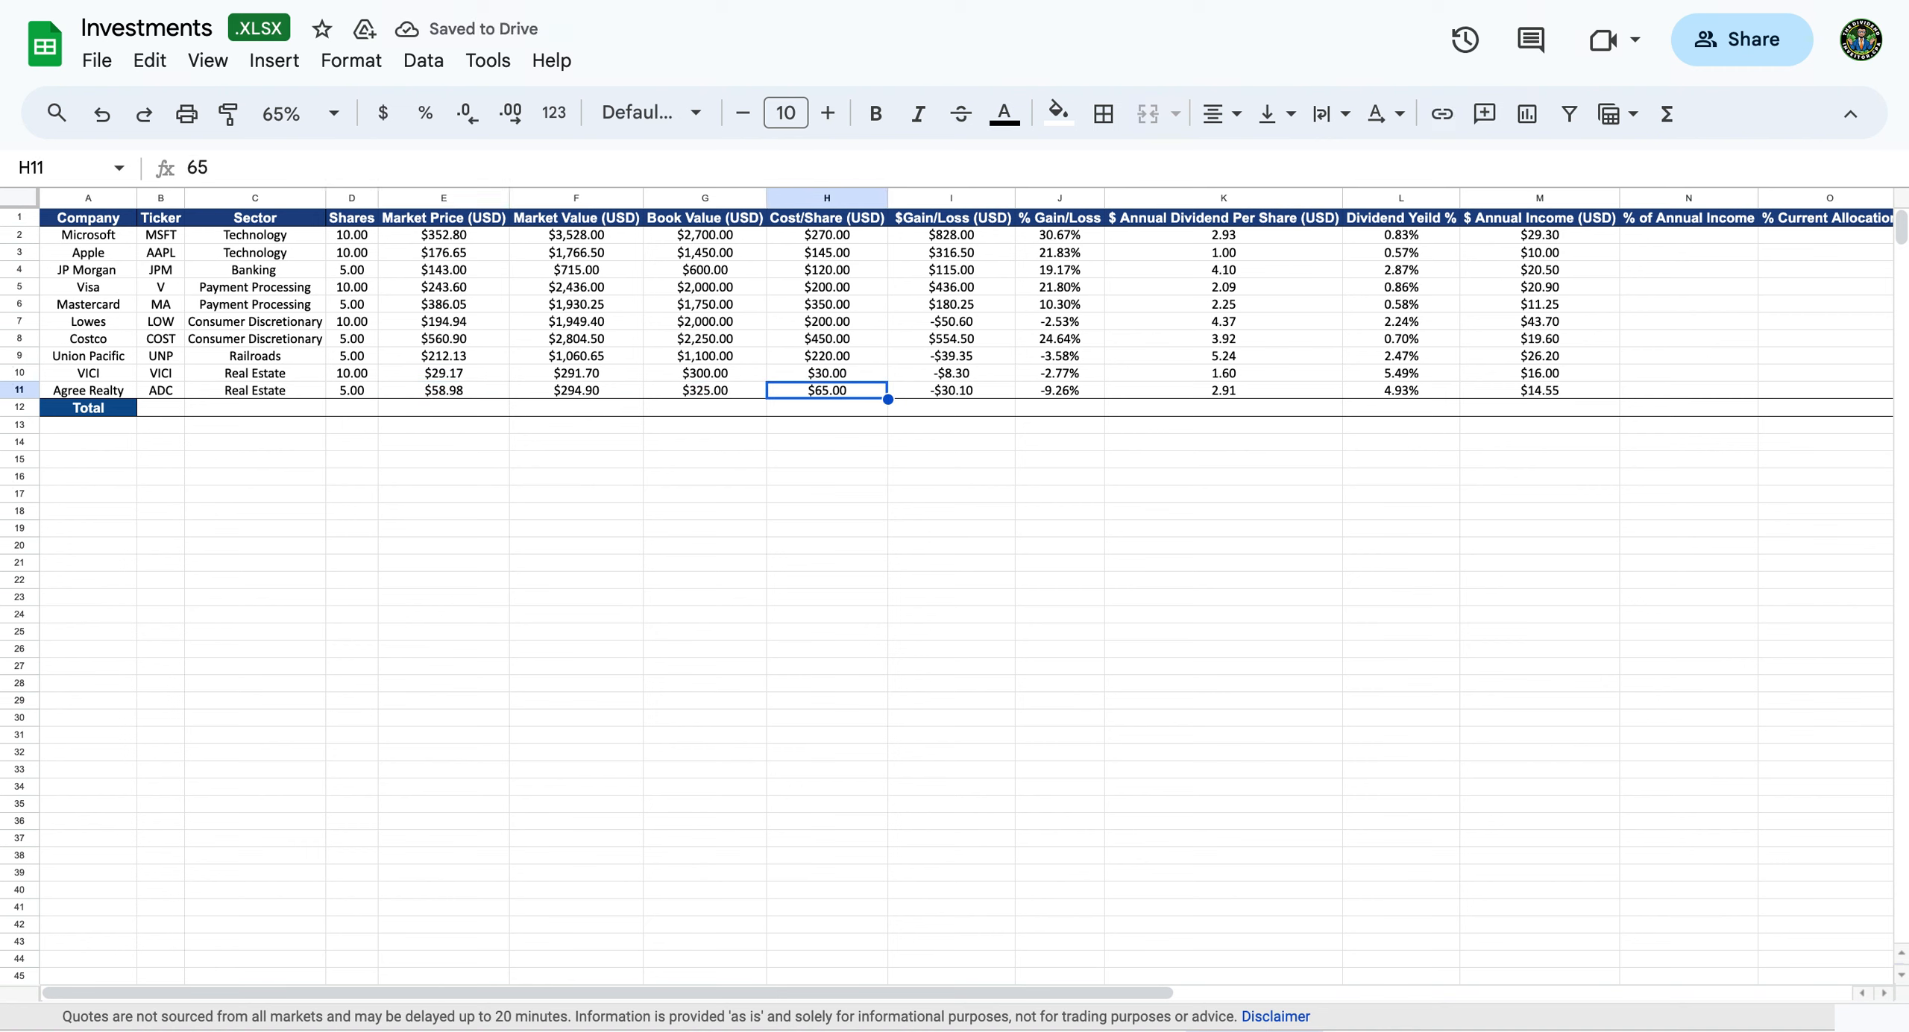
key(Left)
key(Left)
key(Left)
key(Left)
key(Left)
key(Left)
key(Left)
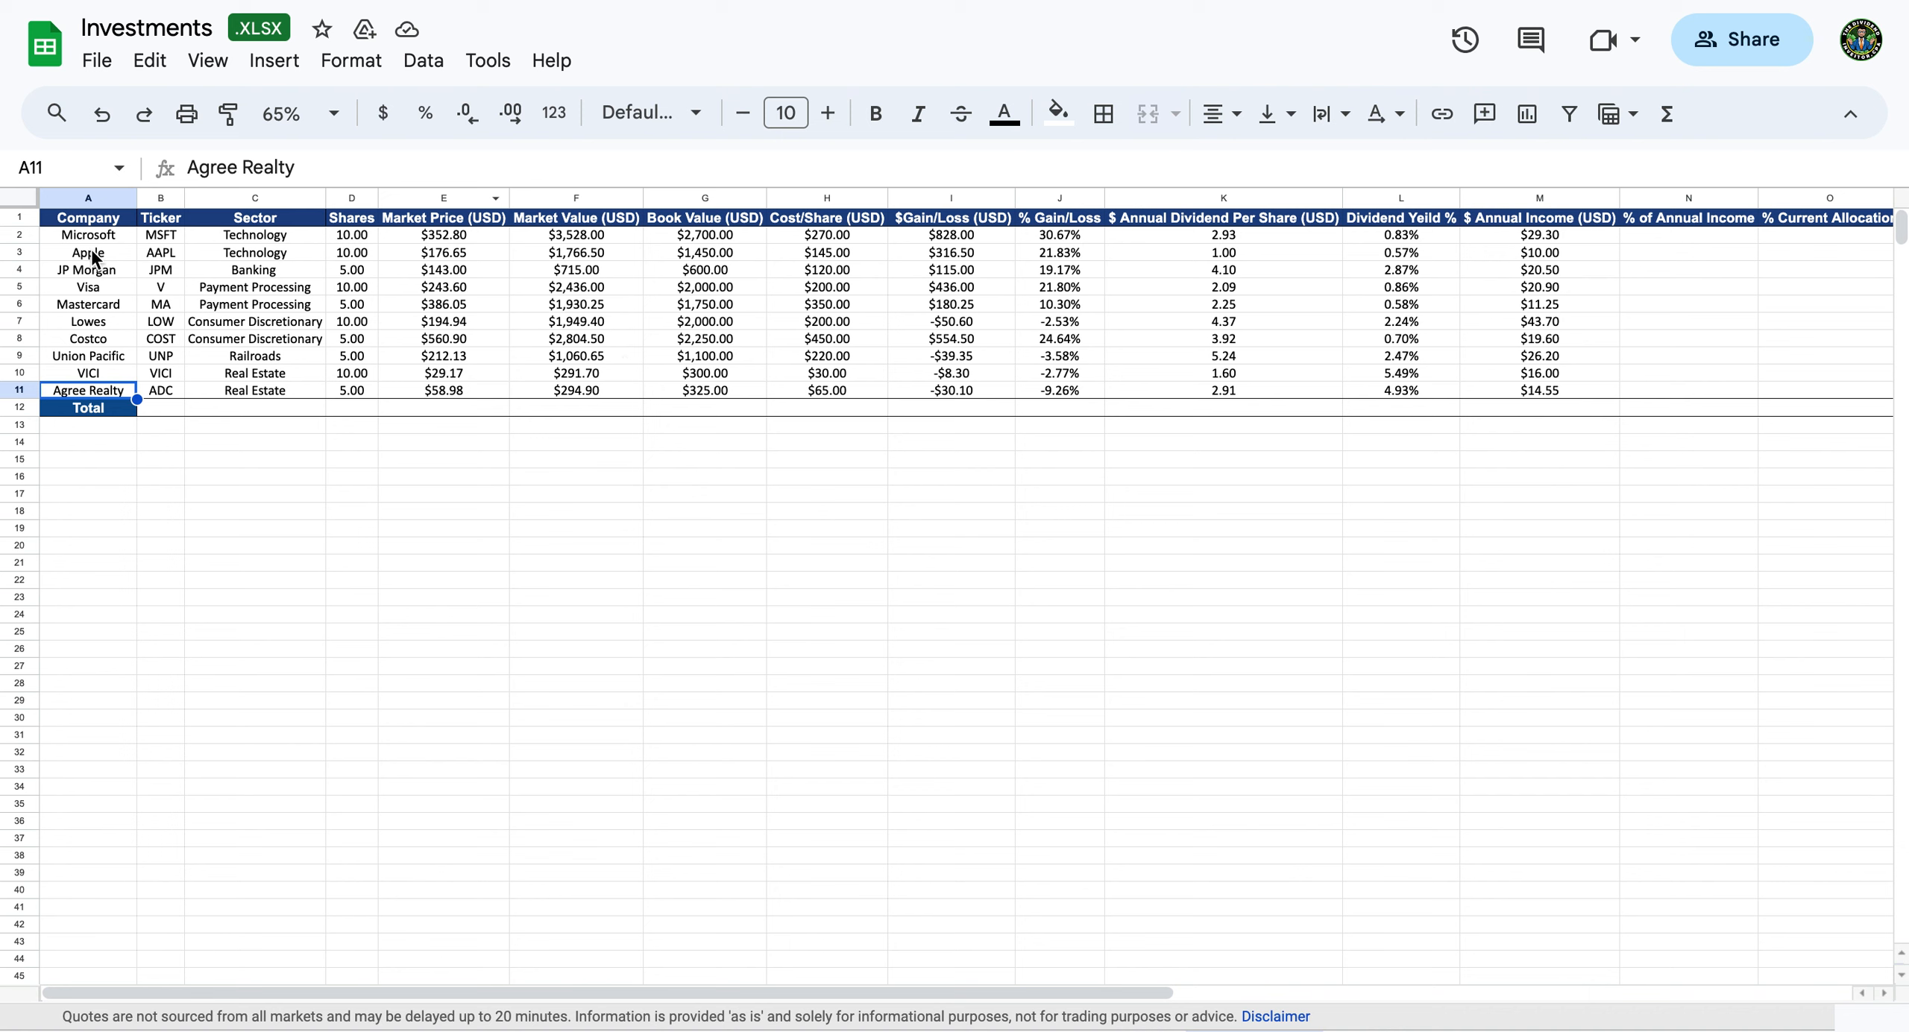
click(20, 234)
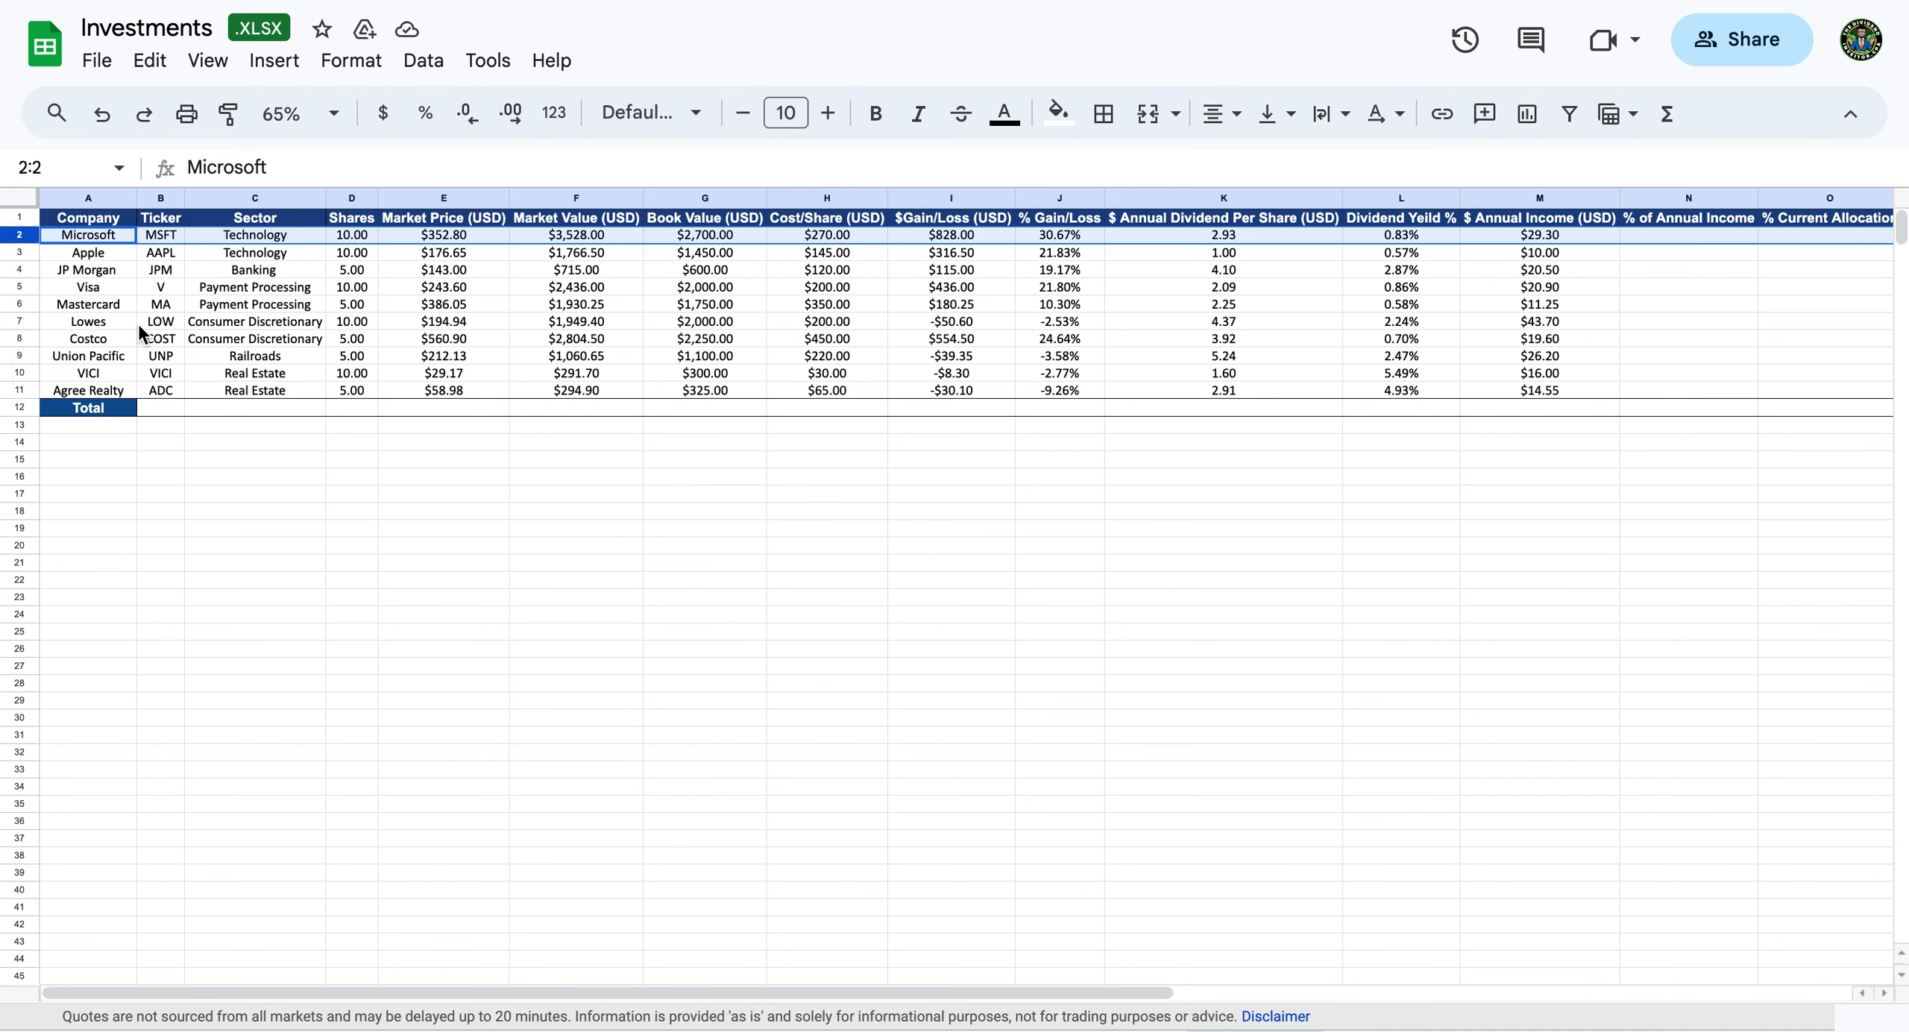
click(252, 391)
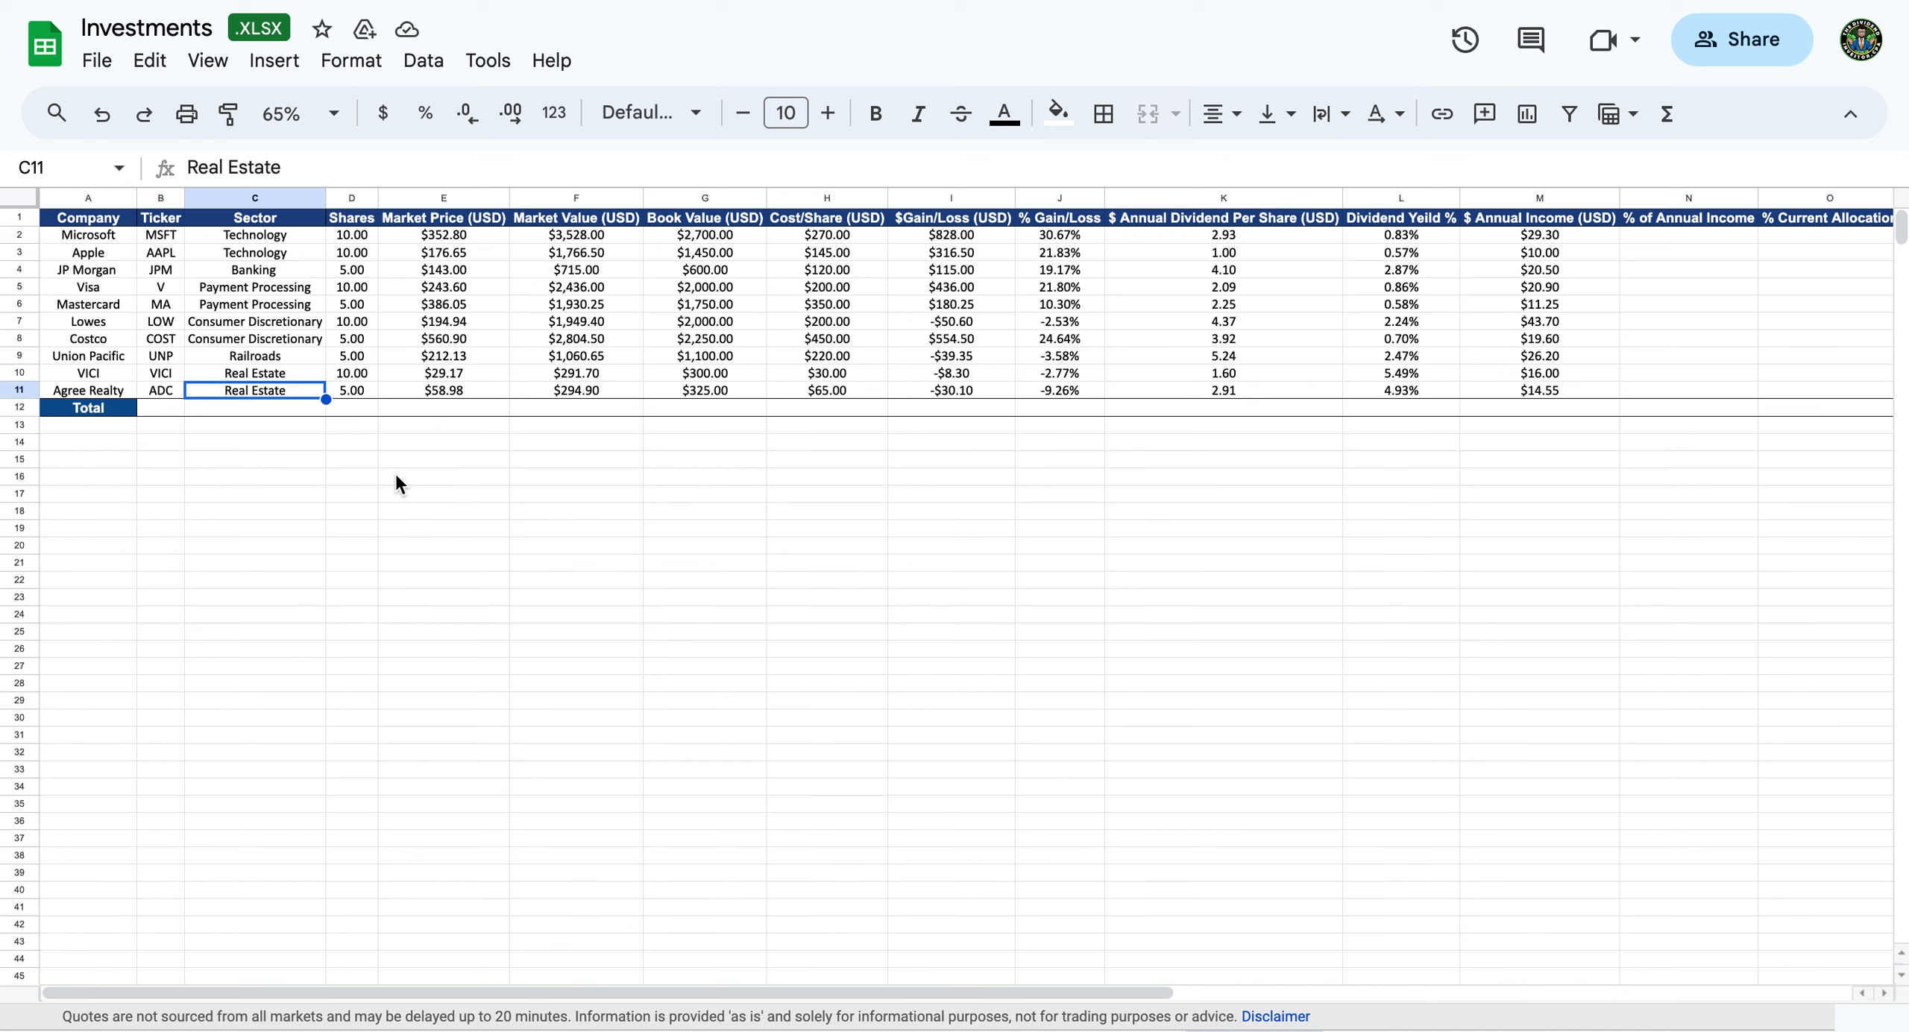
click(430, 407)
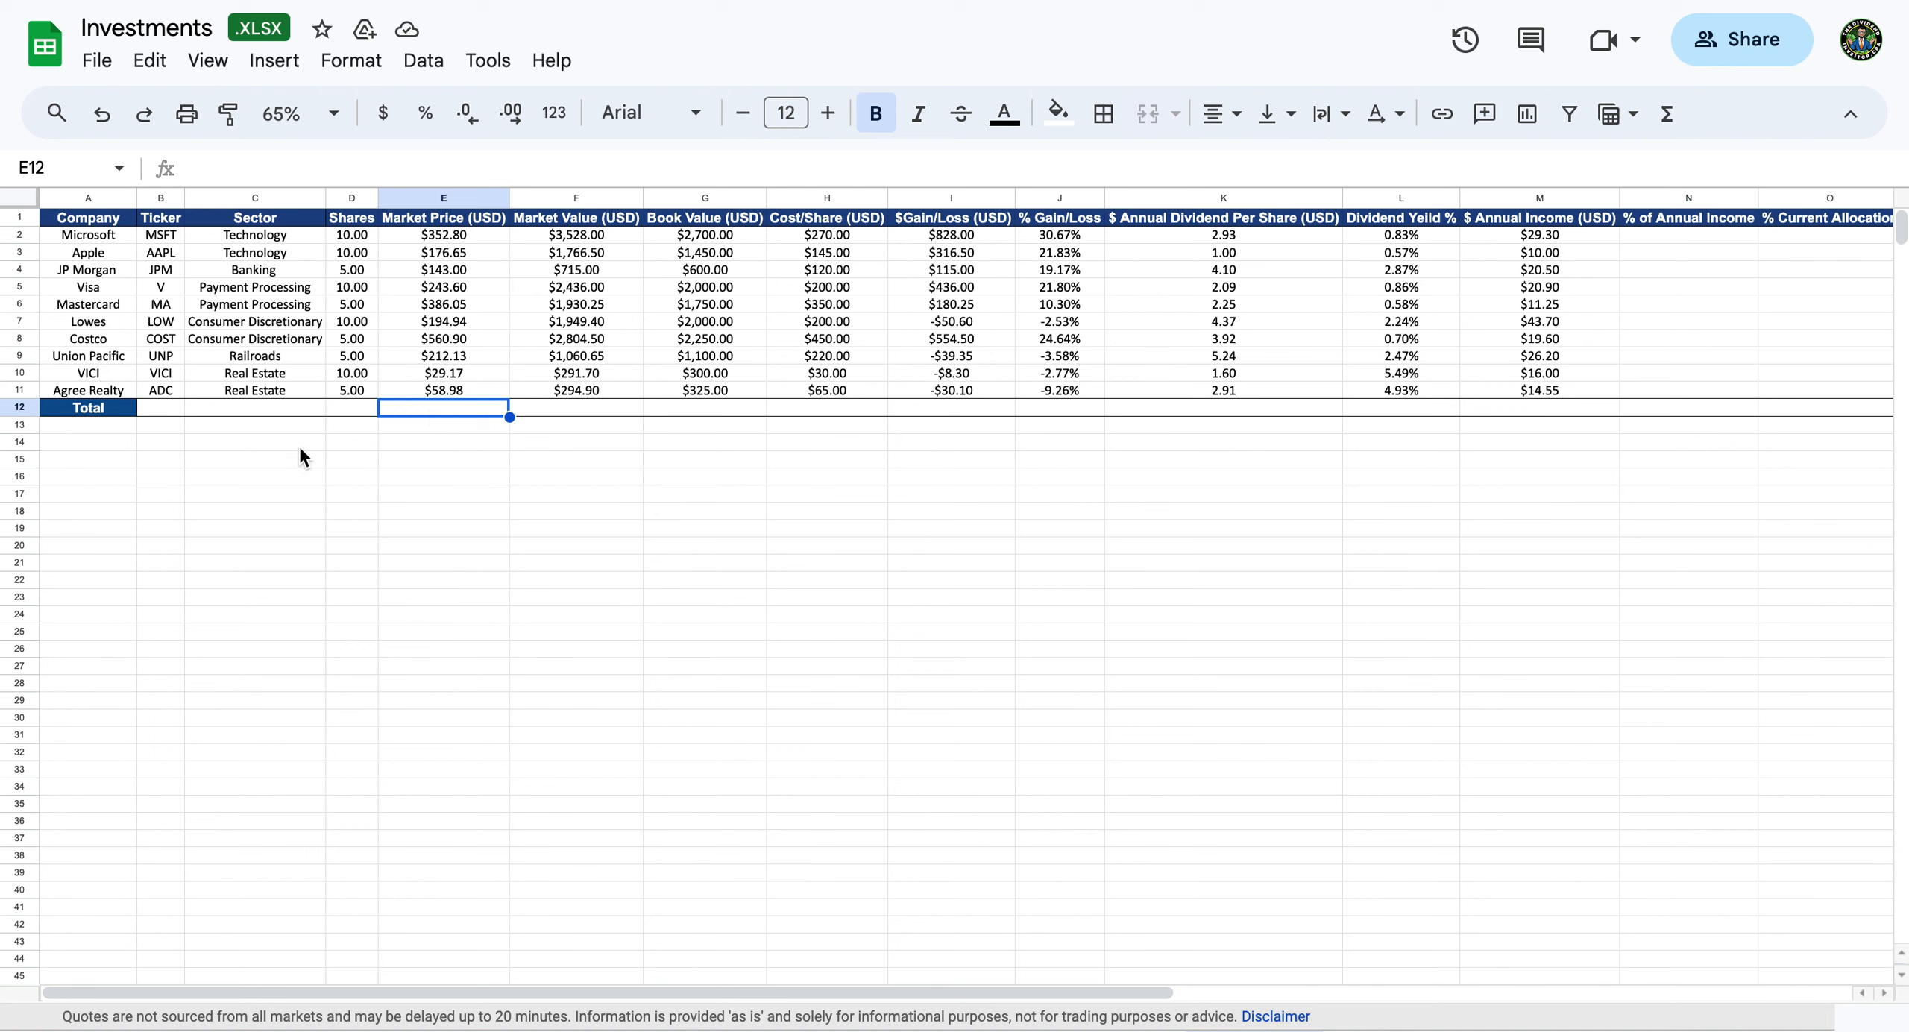
click(597, 410)
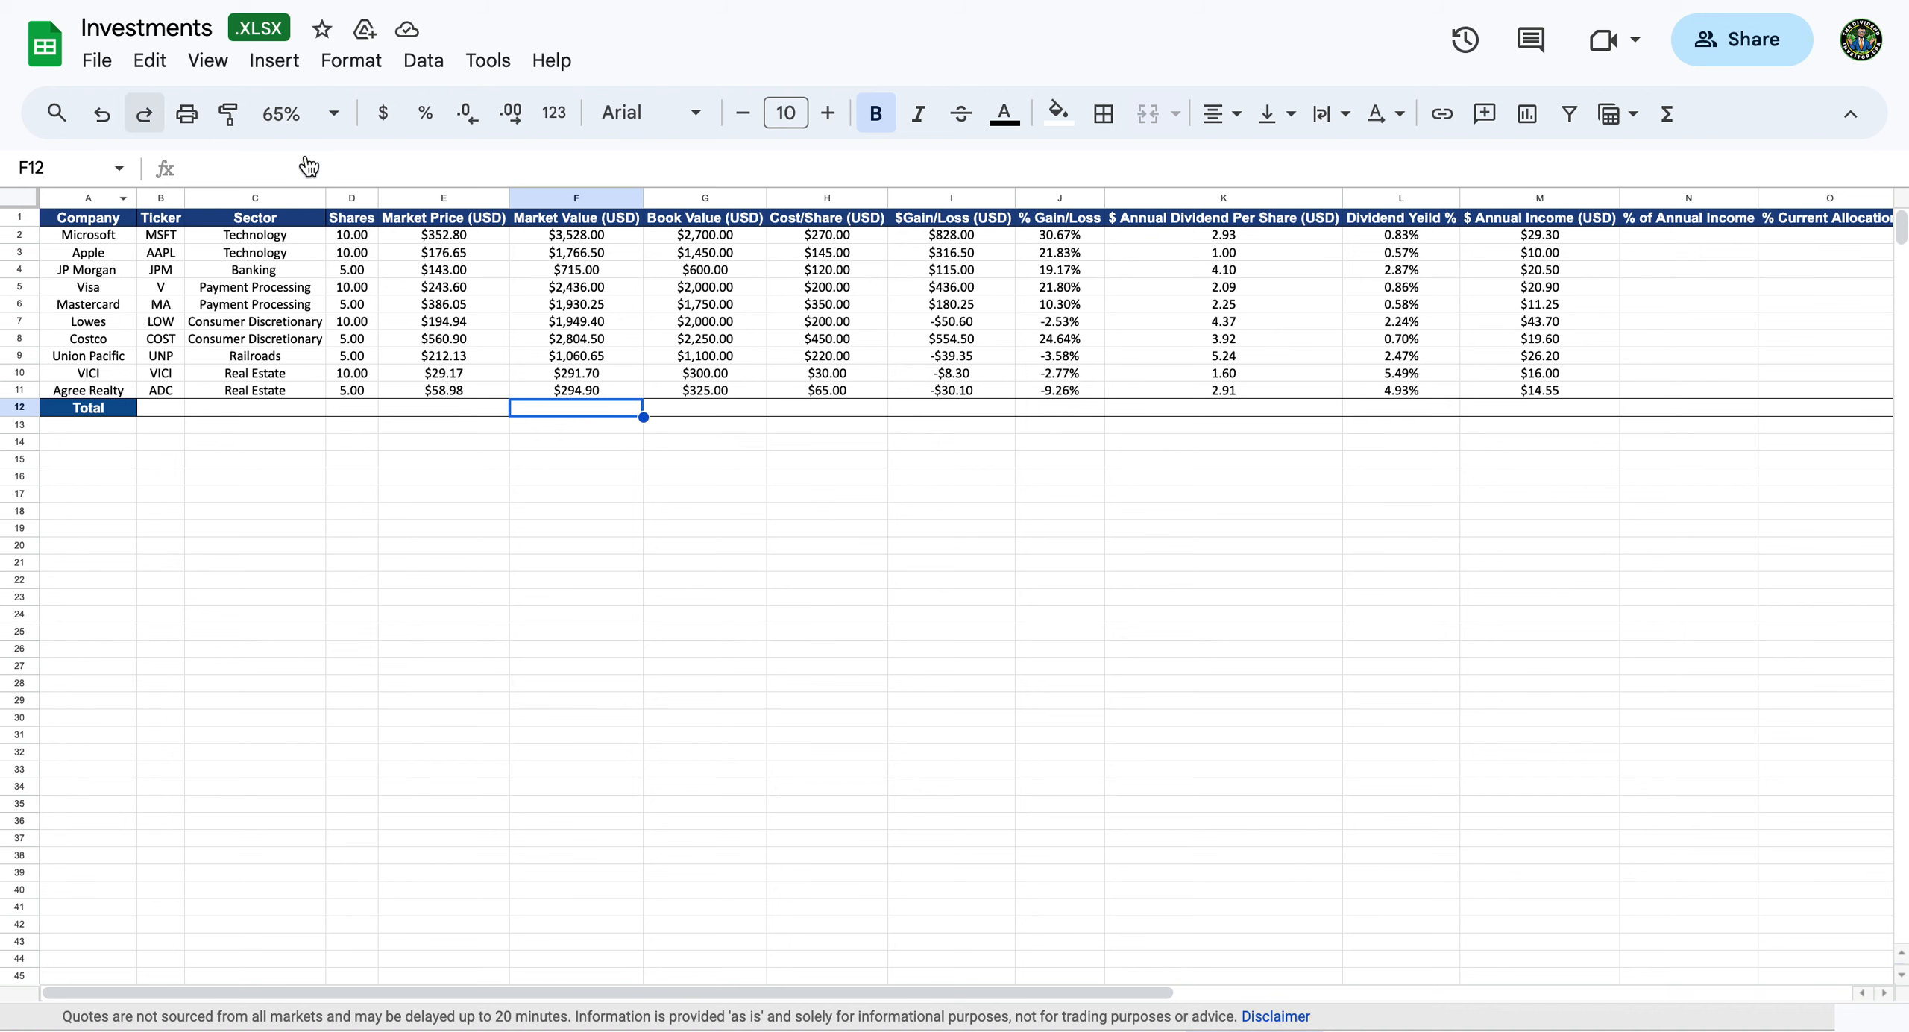
Raise the sheet's zoom to 75% and further to 90%.
click(299, 114)
click(302, 200)
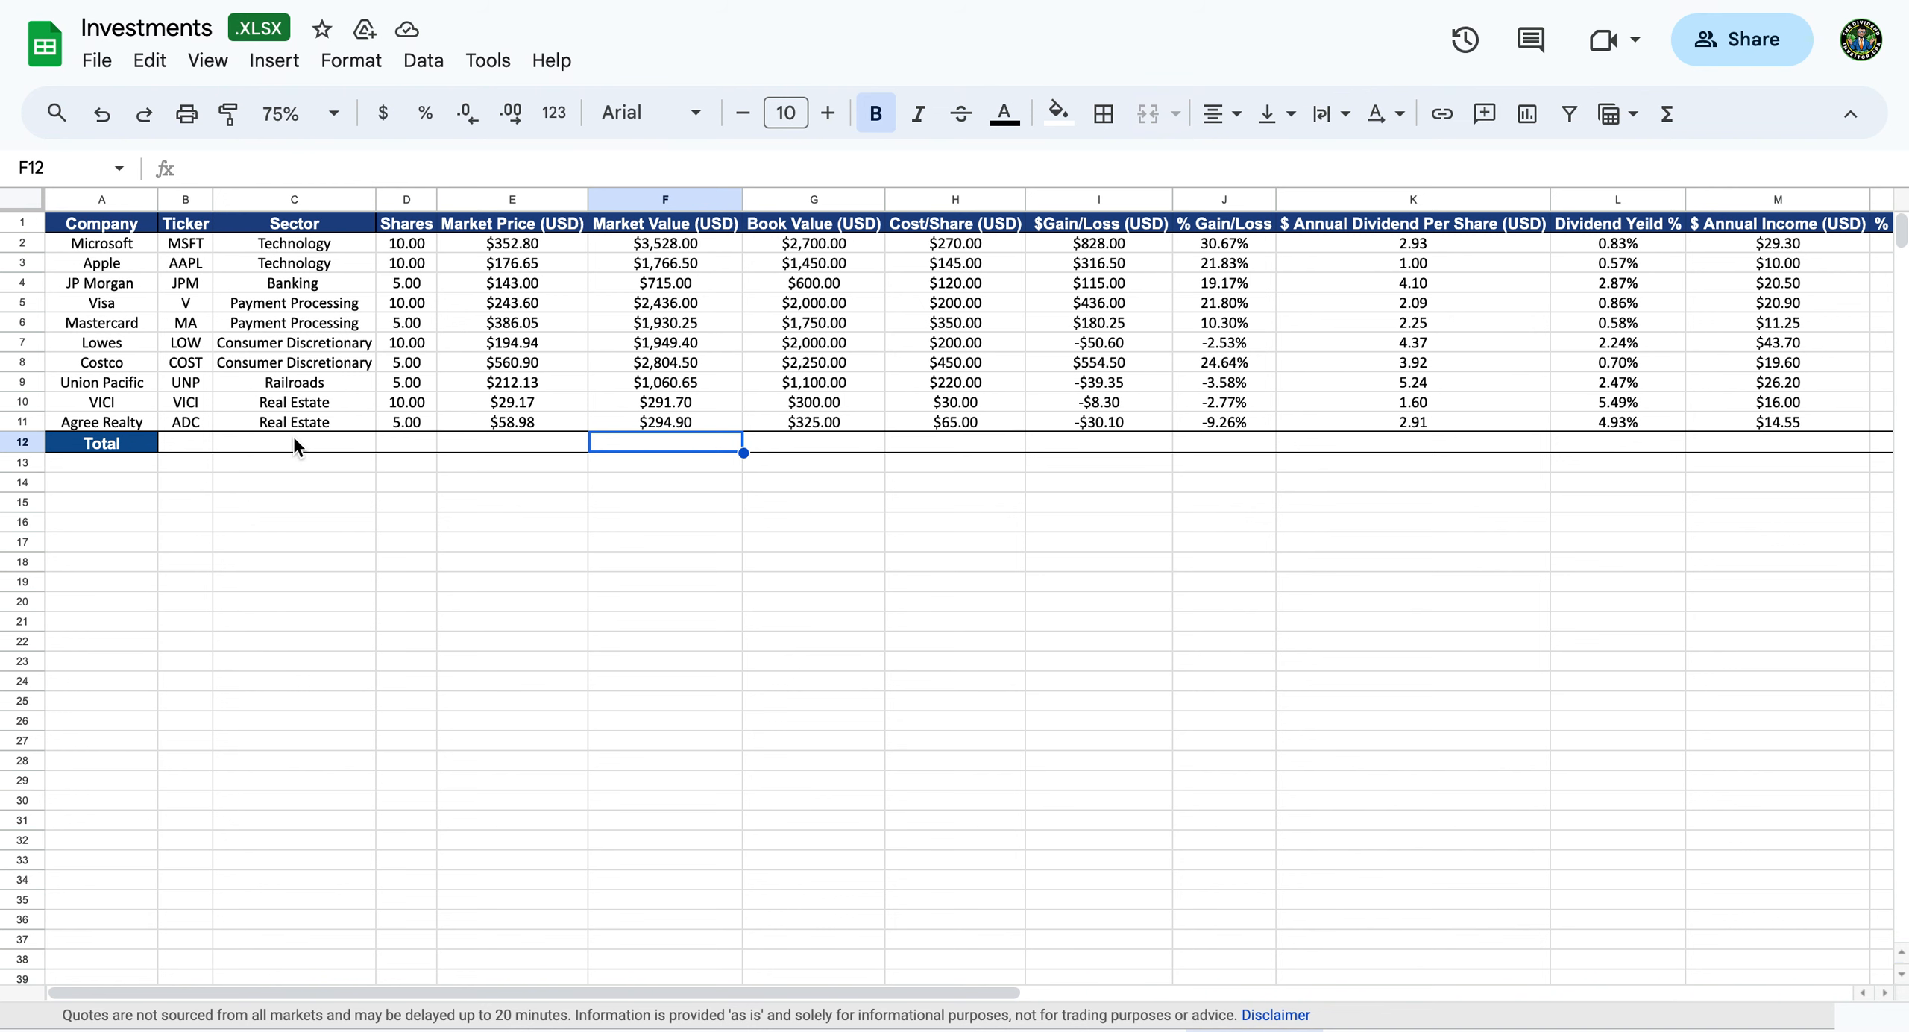
scroll(293, 435, right, 3)
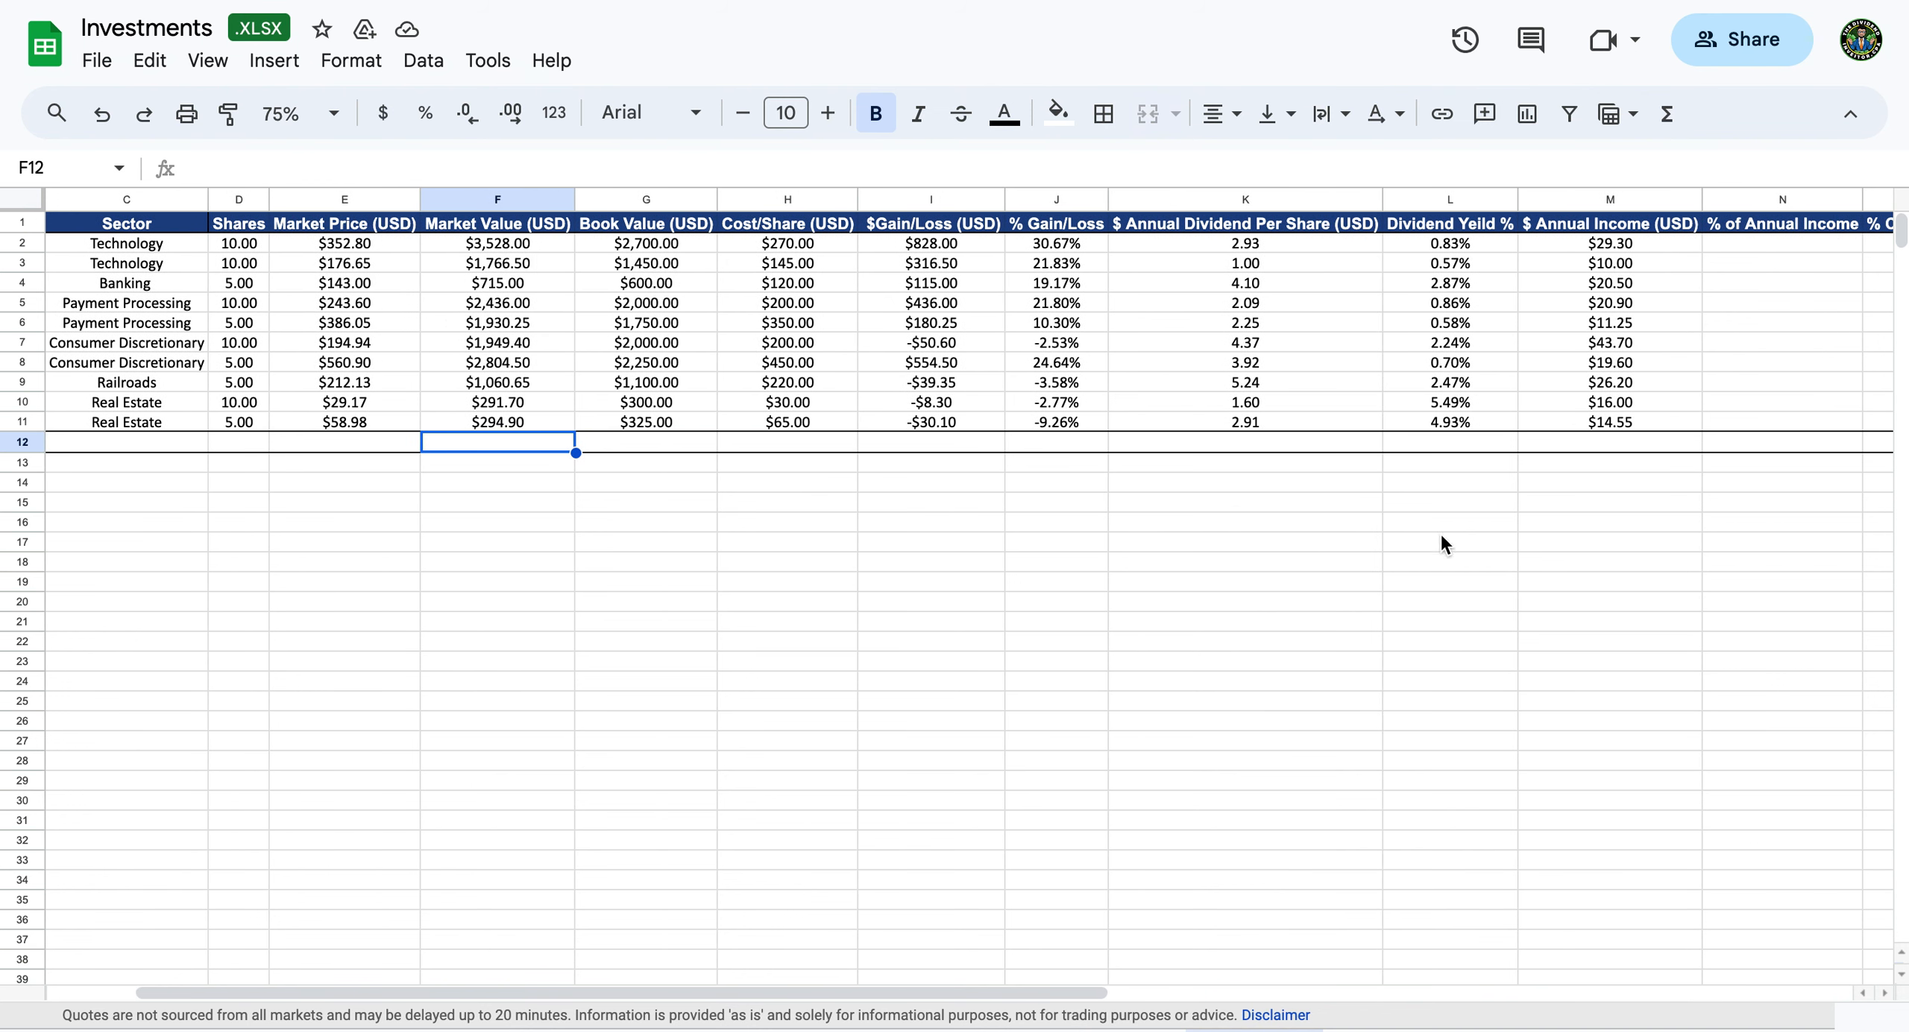
scroll(399, 433, left, 3)
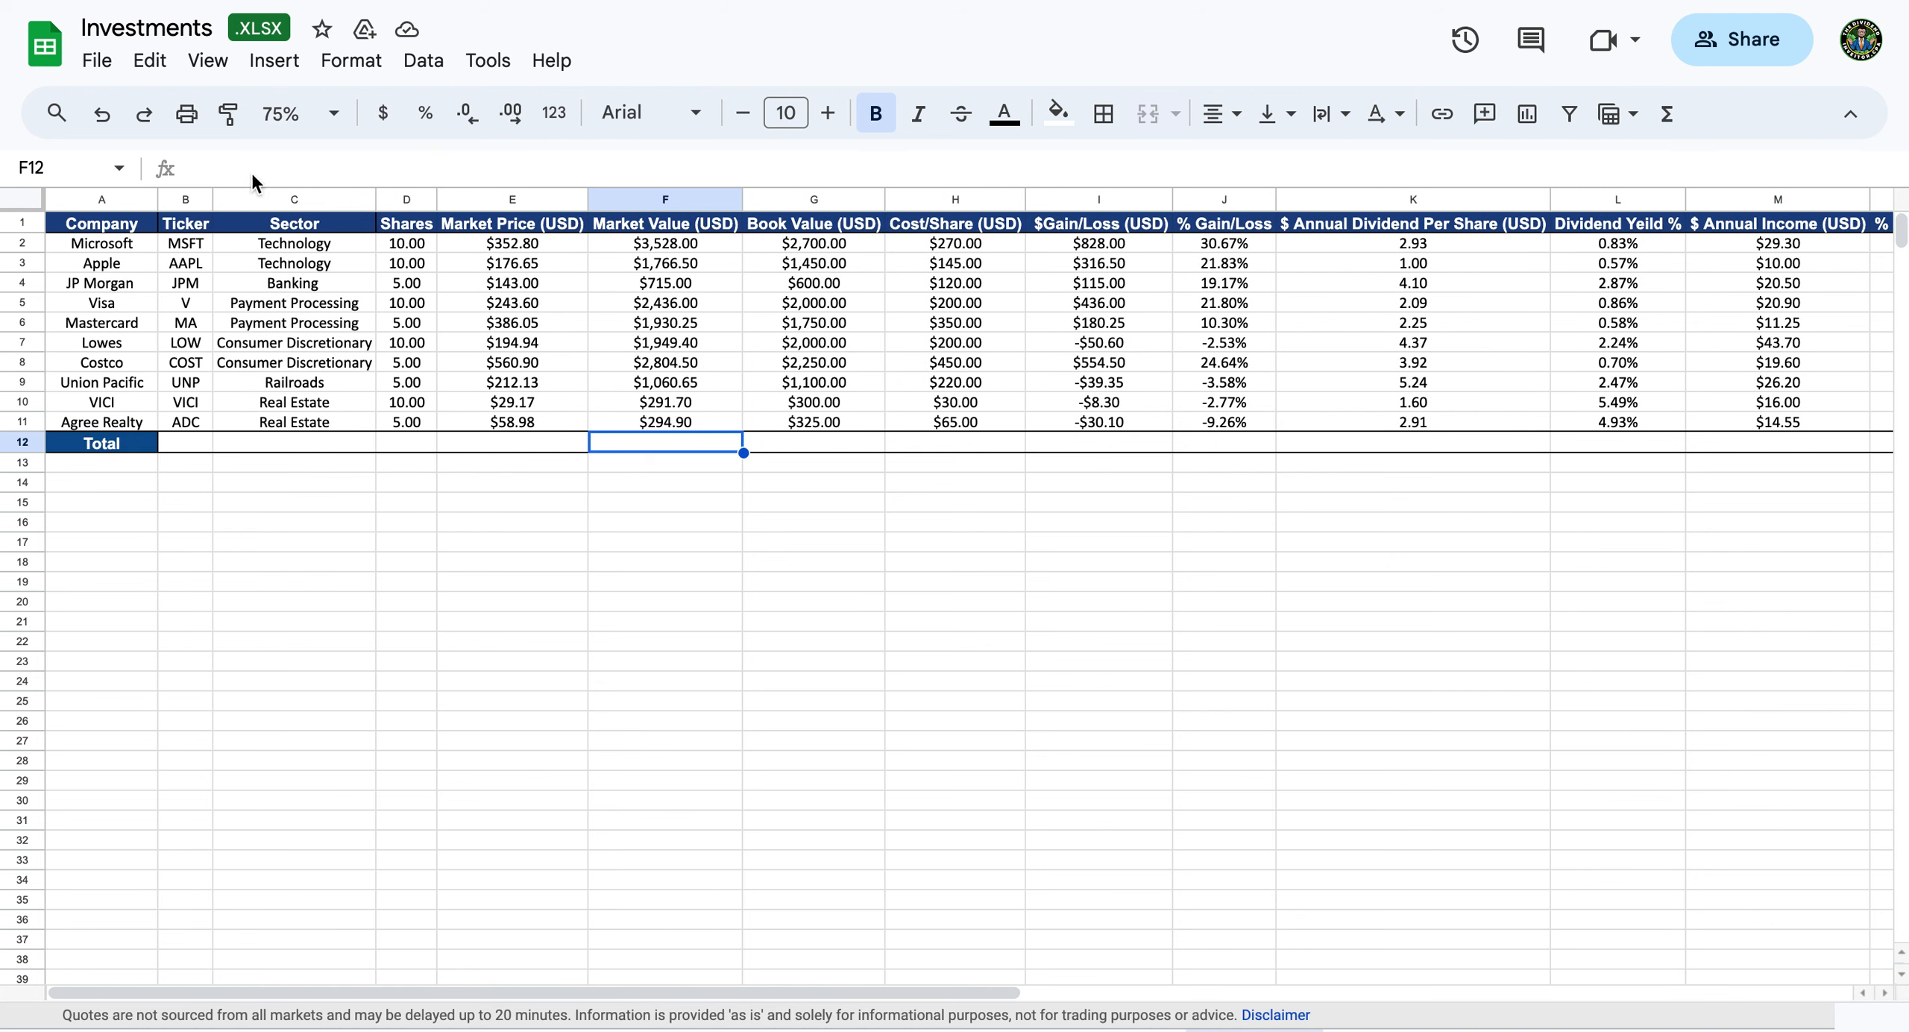
click(344, 128)
click(309, 247)
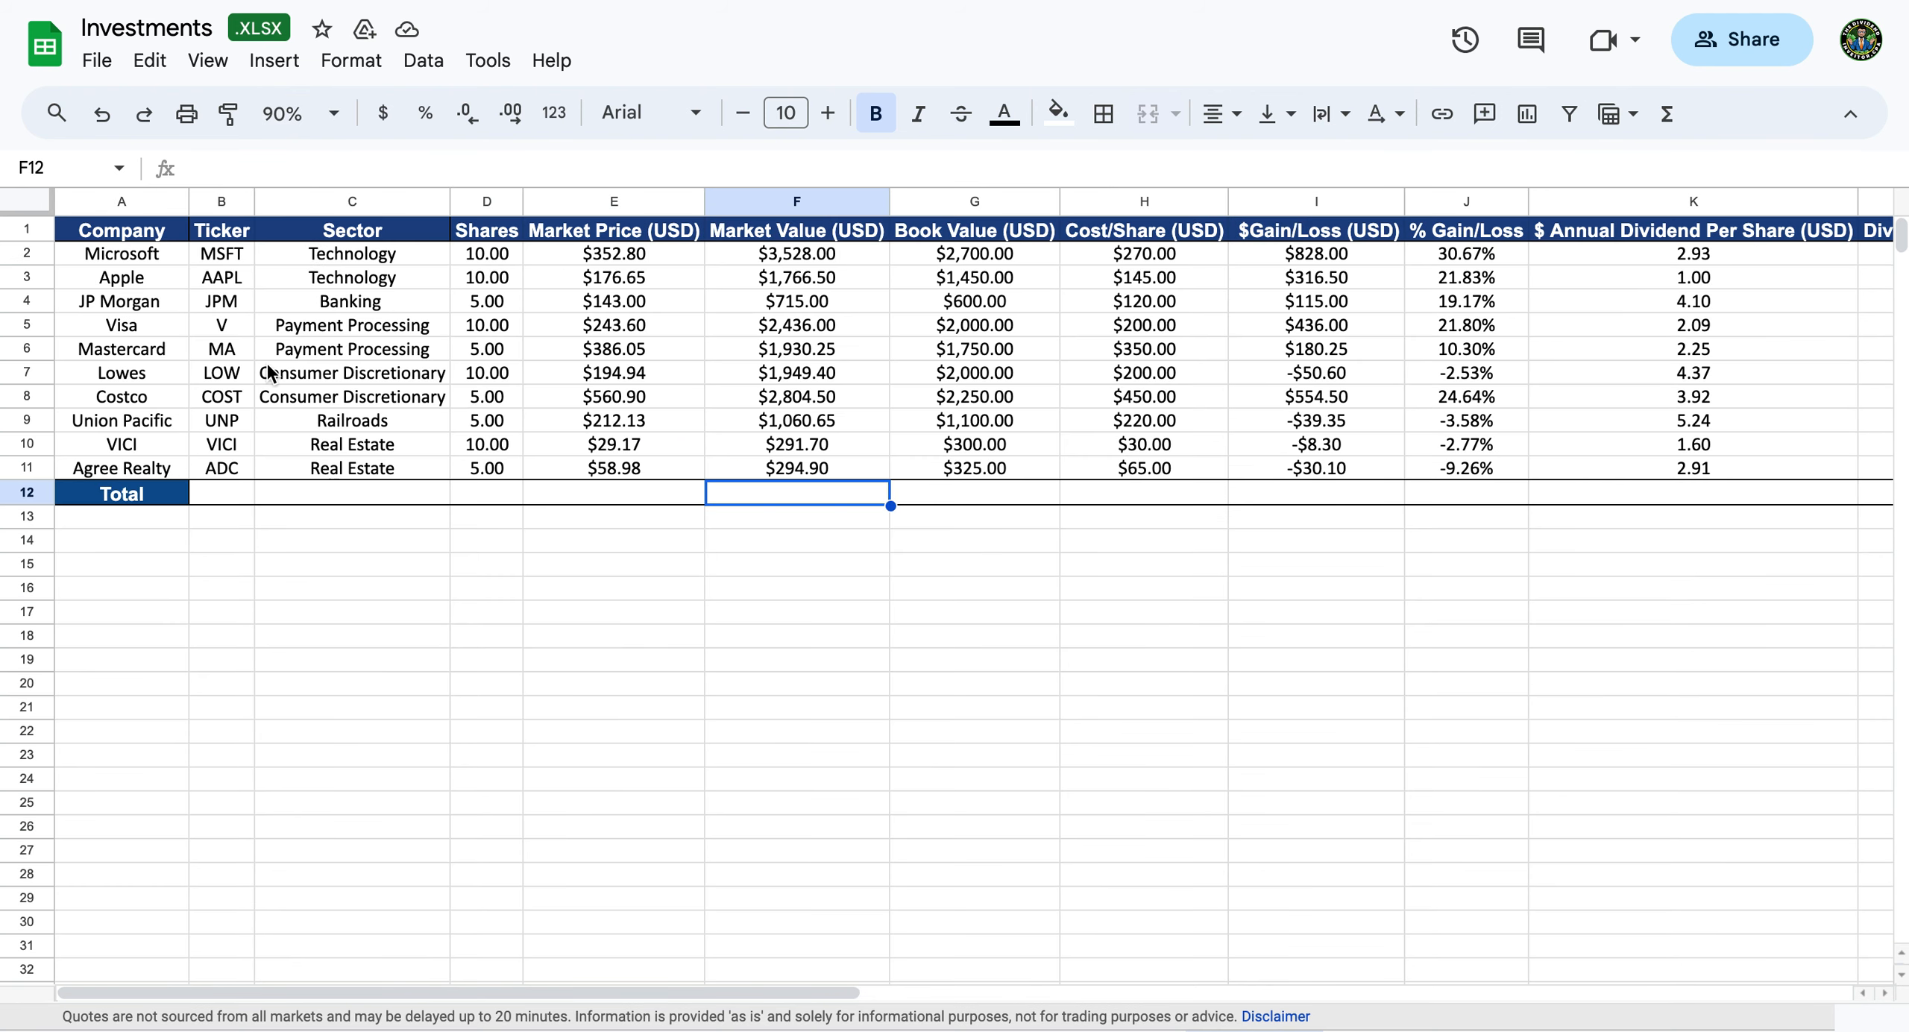
scroll(269, 372, right, 5)
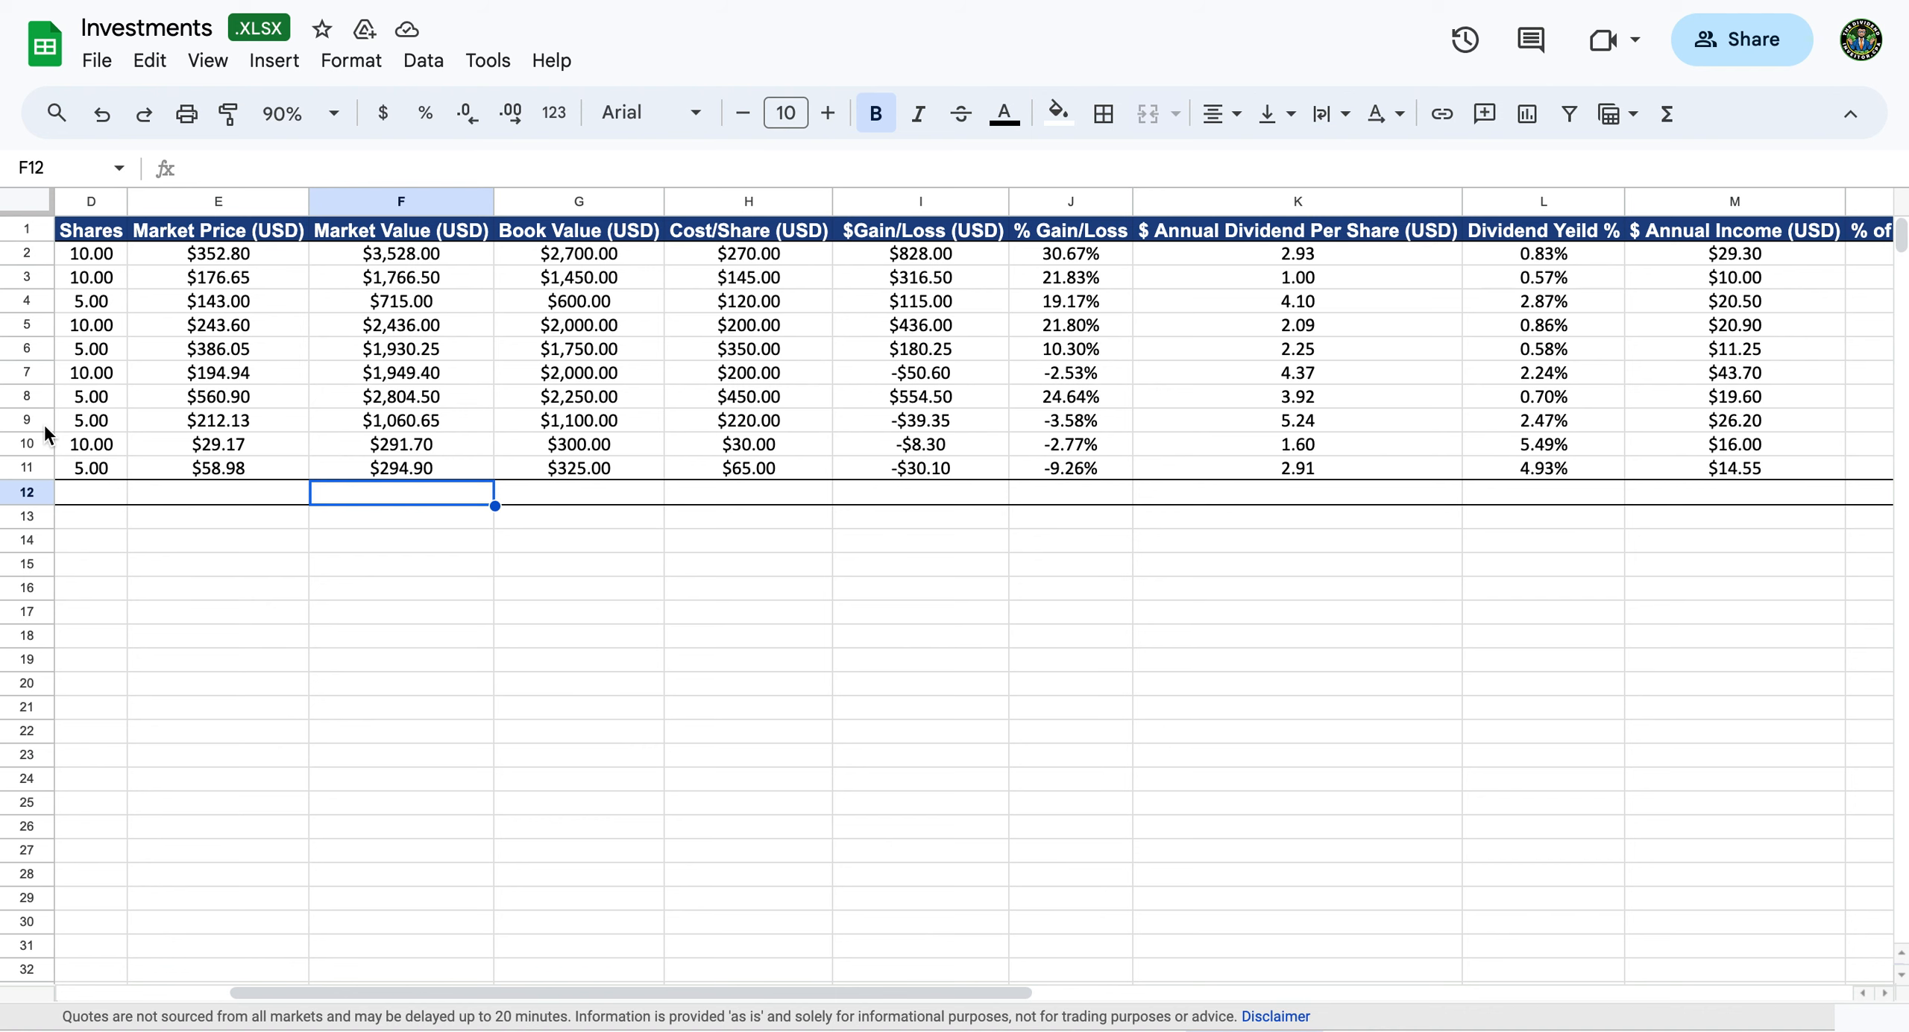
scroll(153, 478, left, 5)
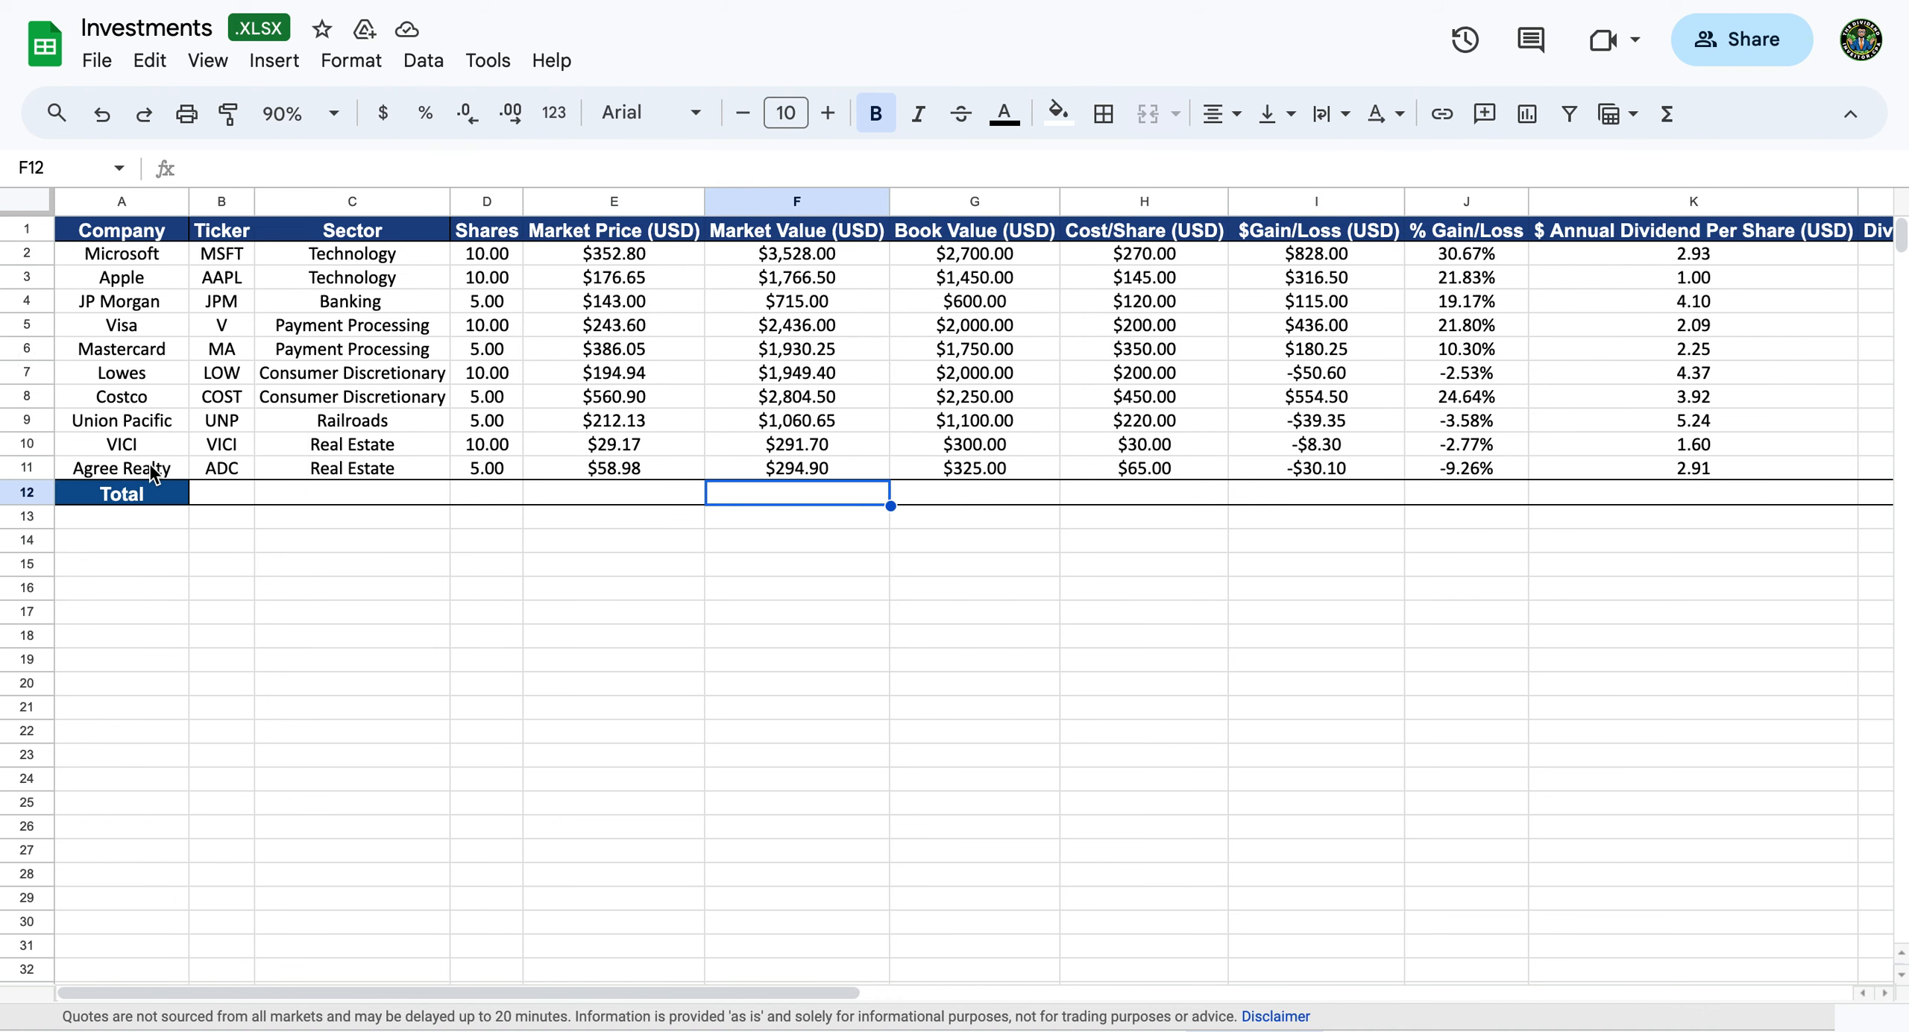
Freeze the sheet's first column so the company names stay in place.
click(135, 210)
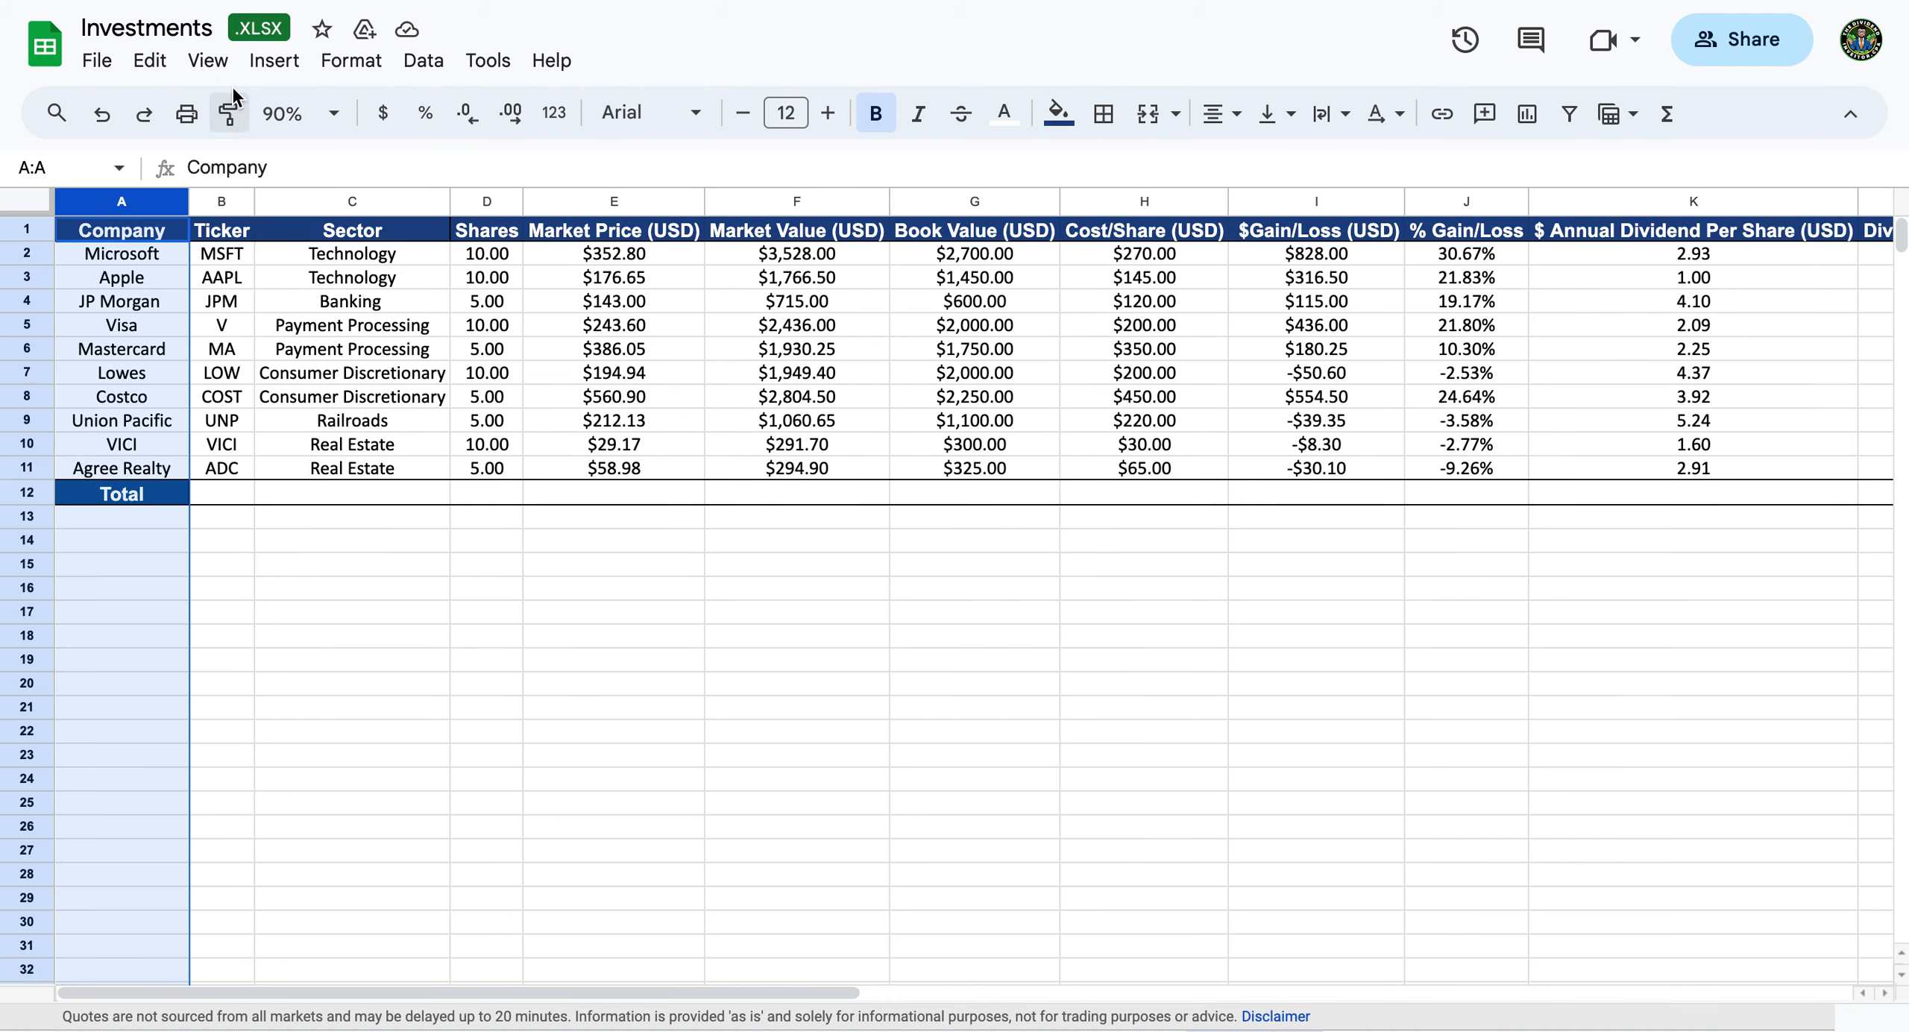
click(207, 60)
mouse_move(242, 153)
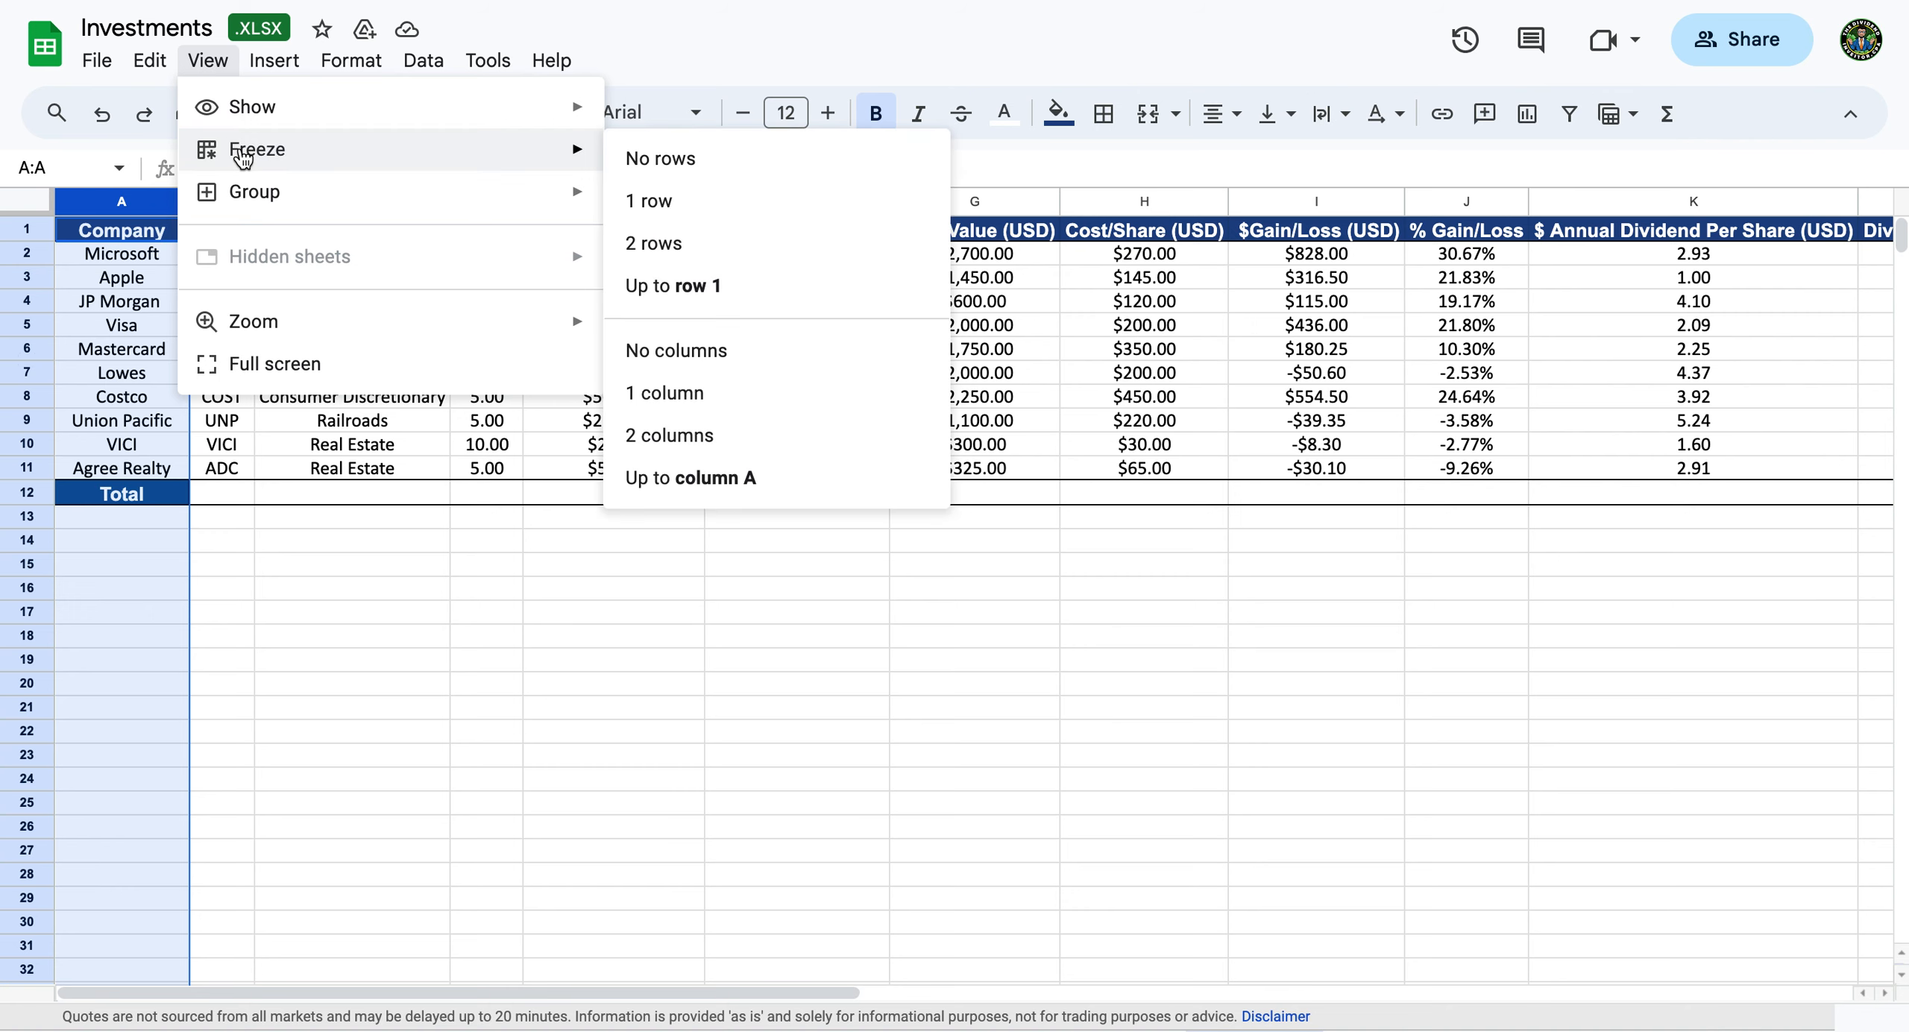
click(722, 401)
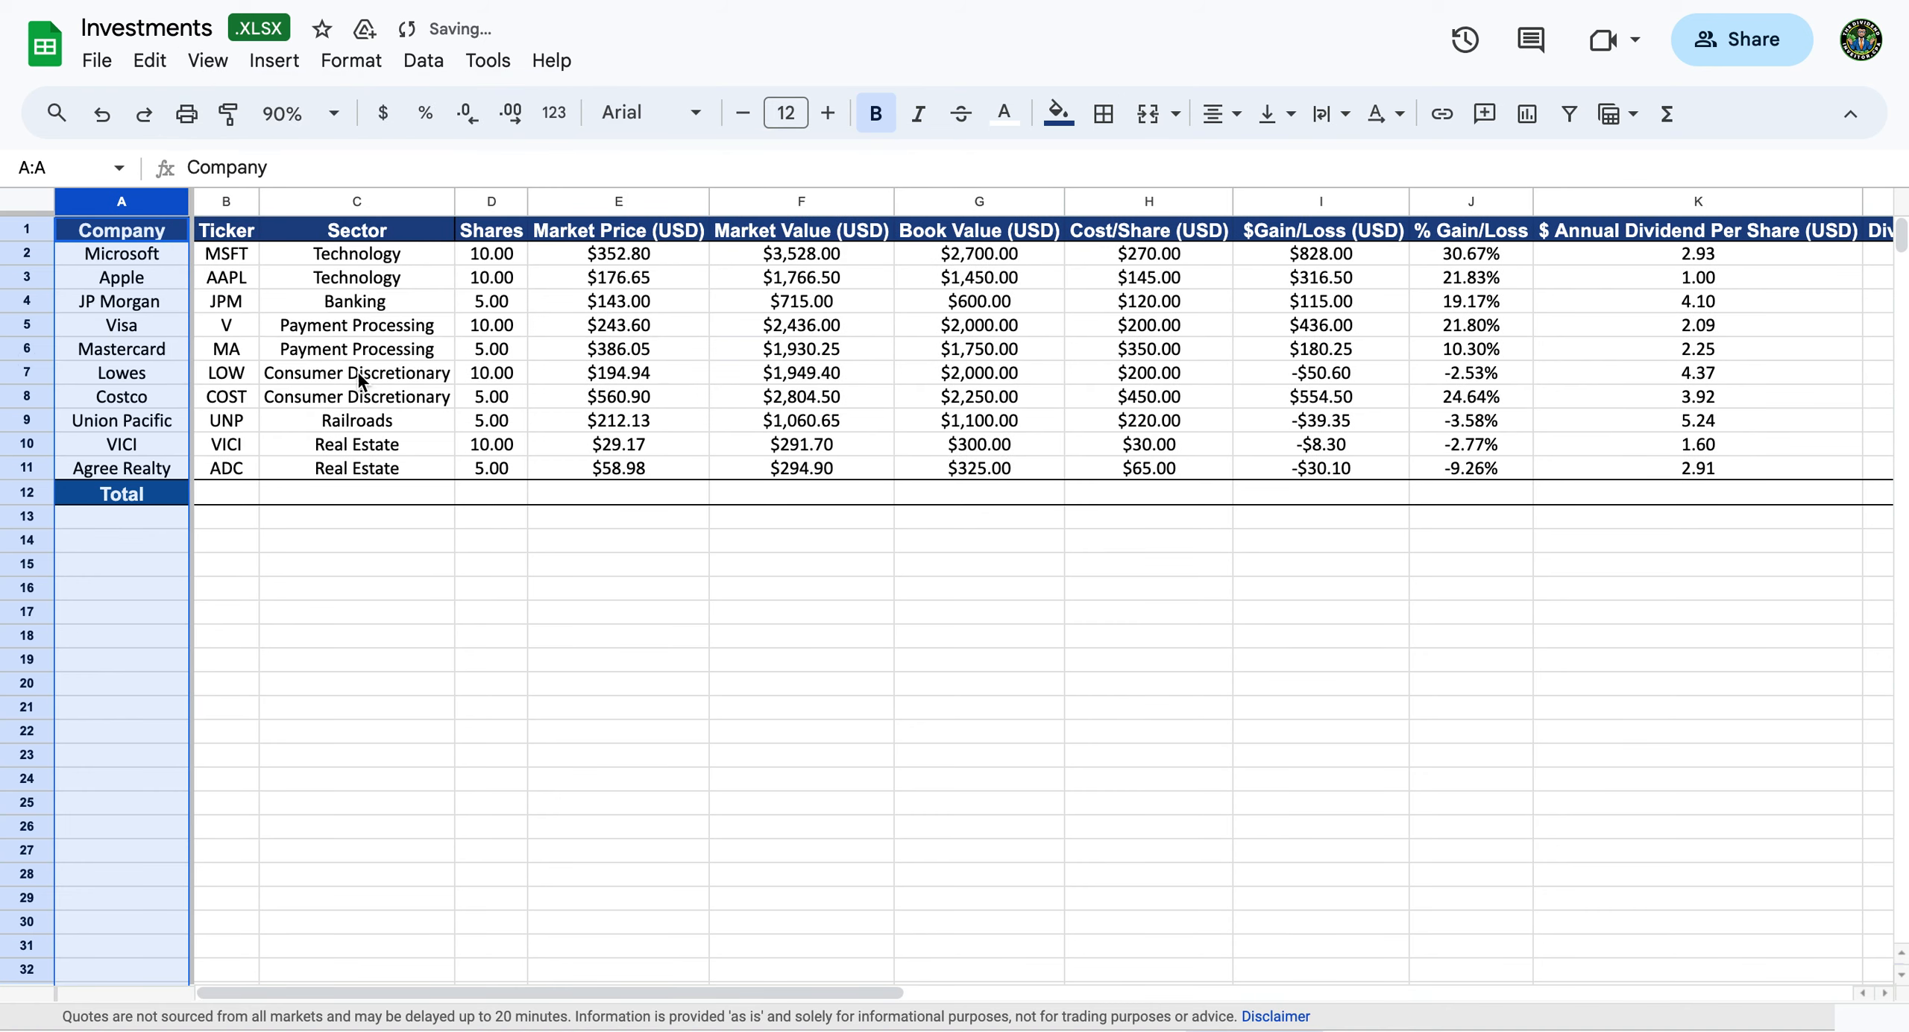
click(345, 352)
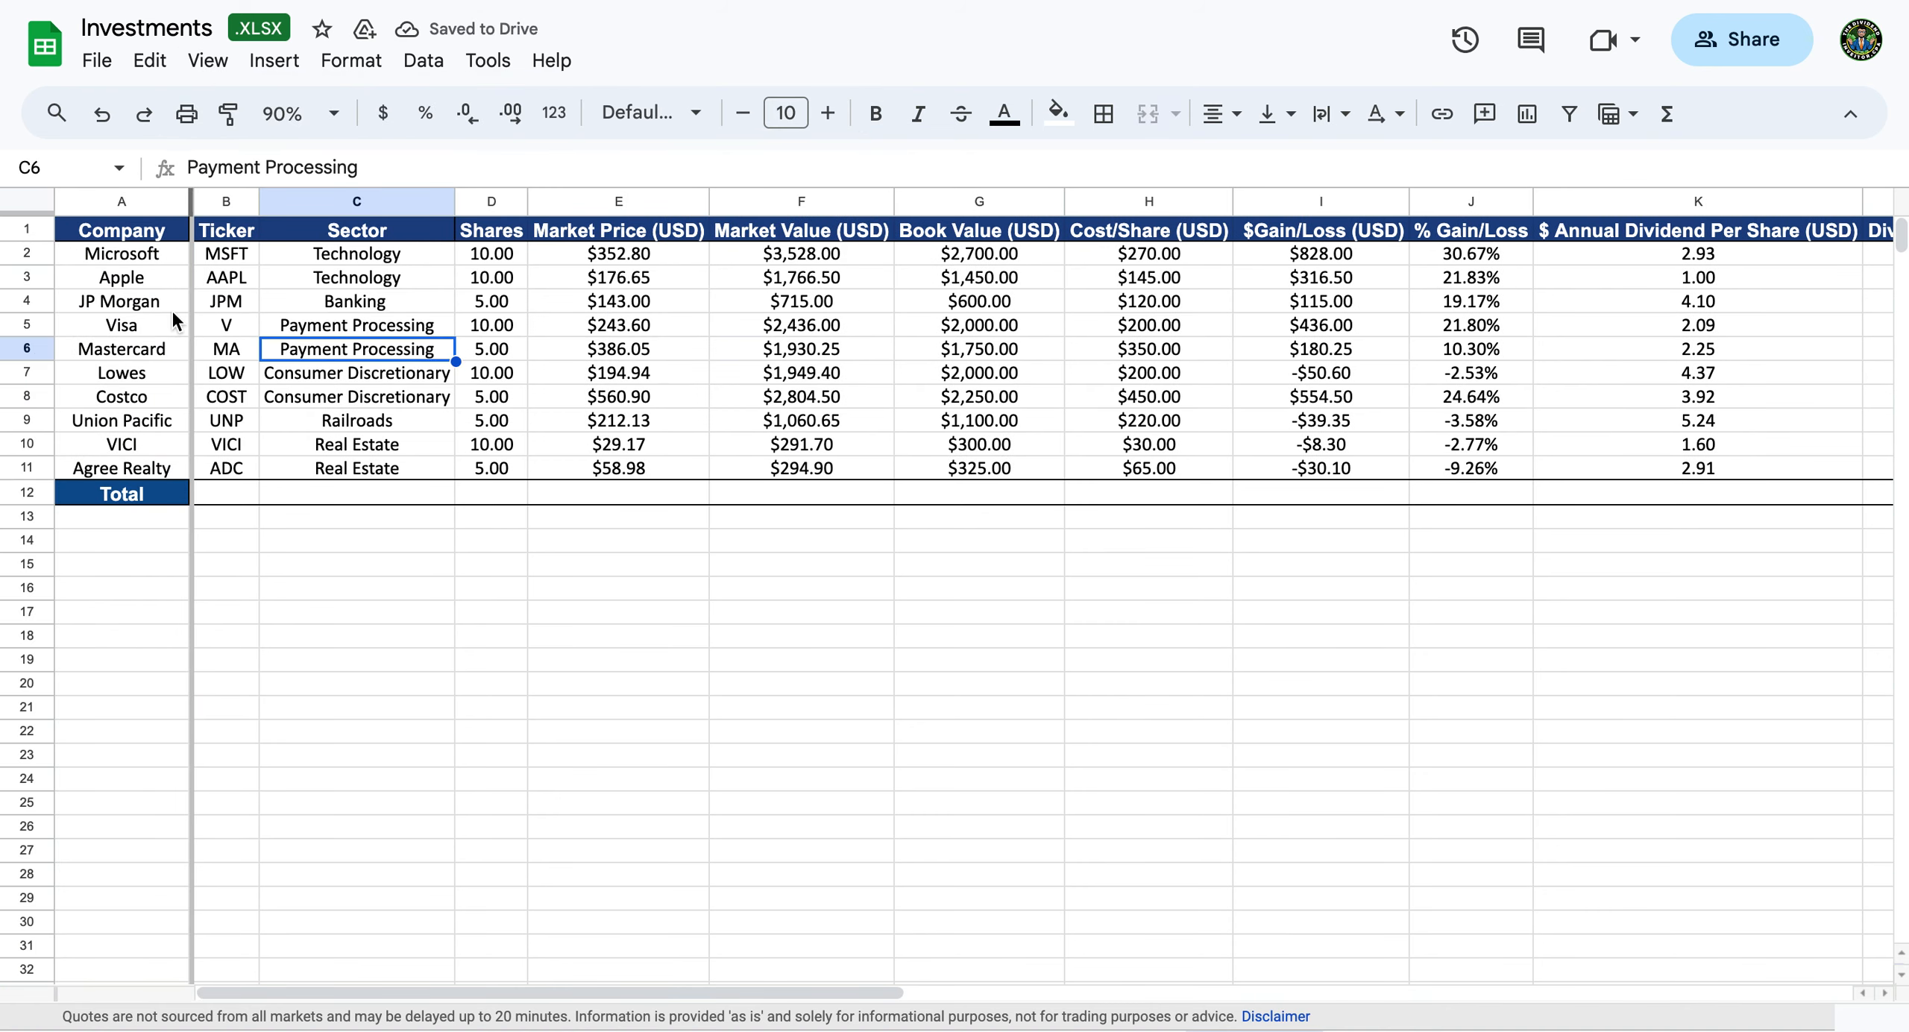
scroll(400, 335, right, 1)
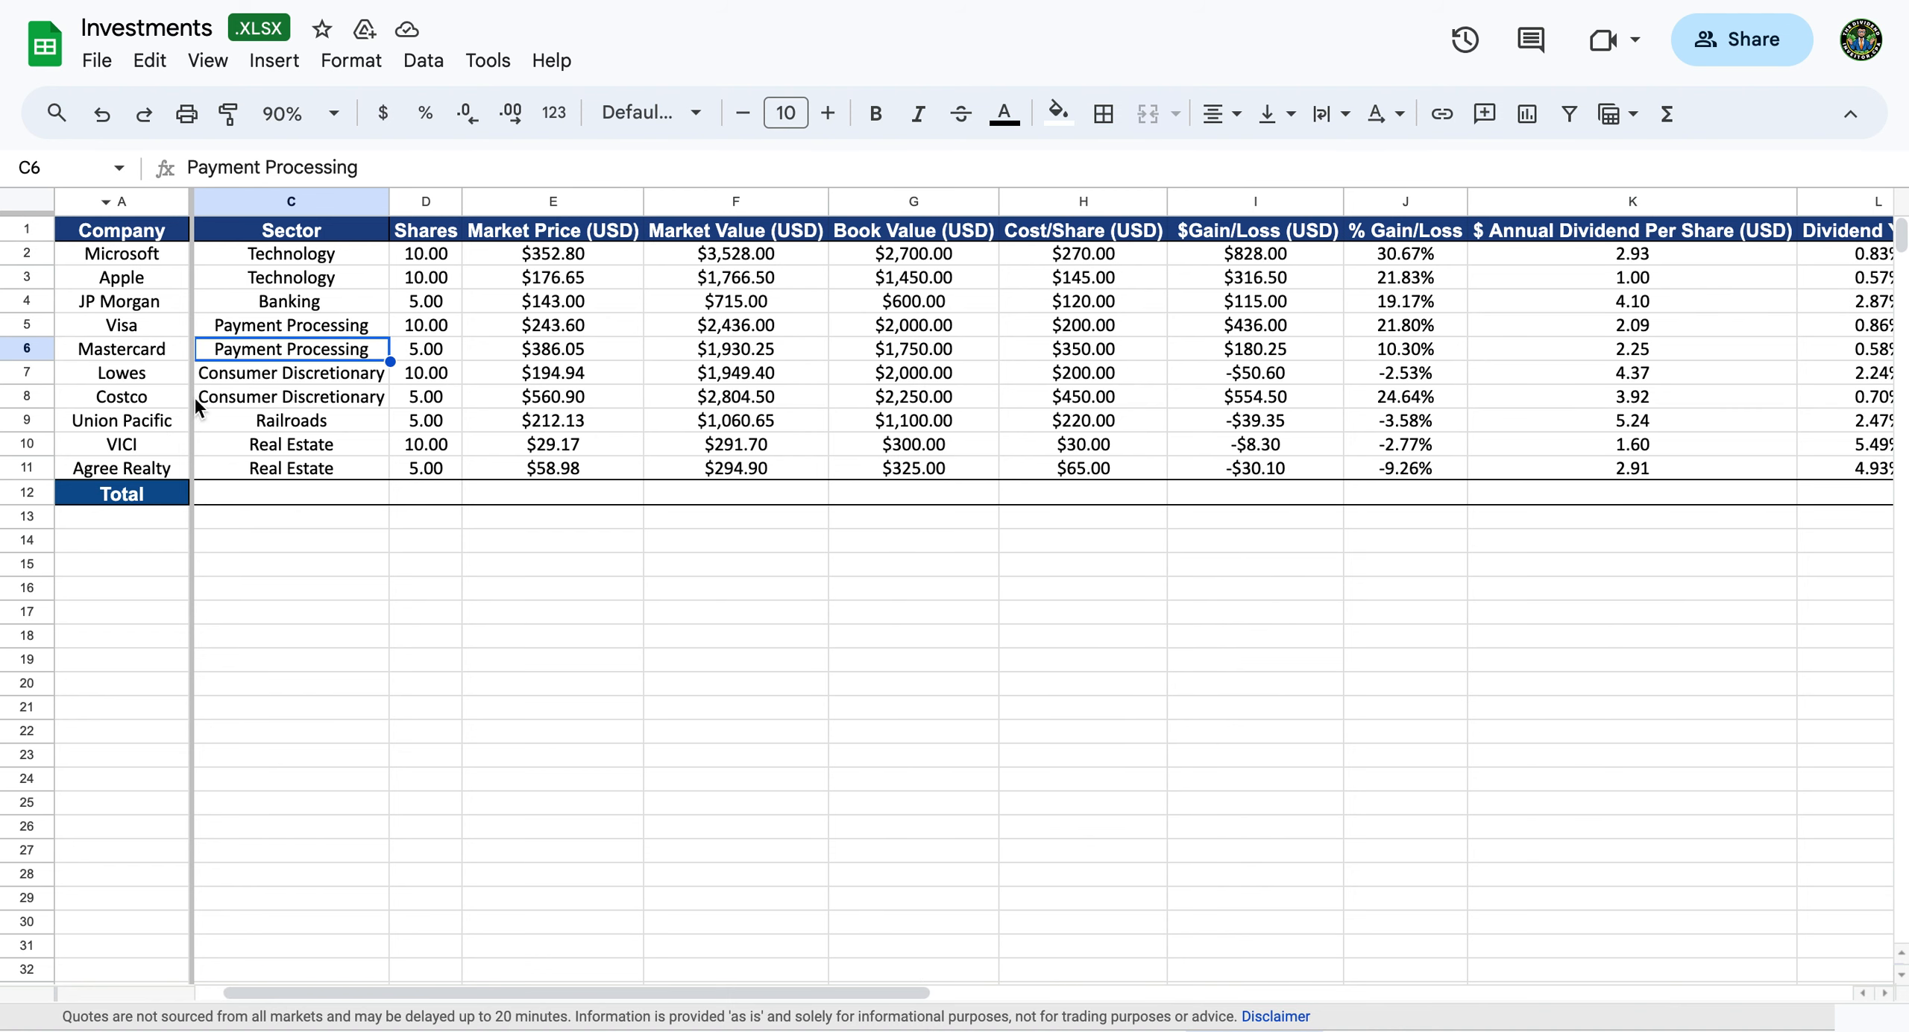
scroll(391, 356, right, 1)
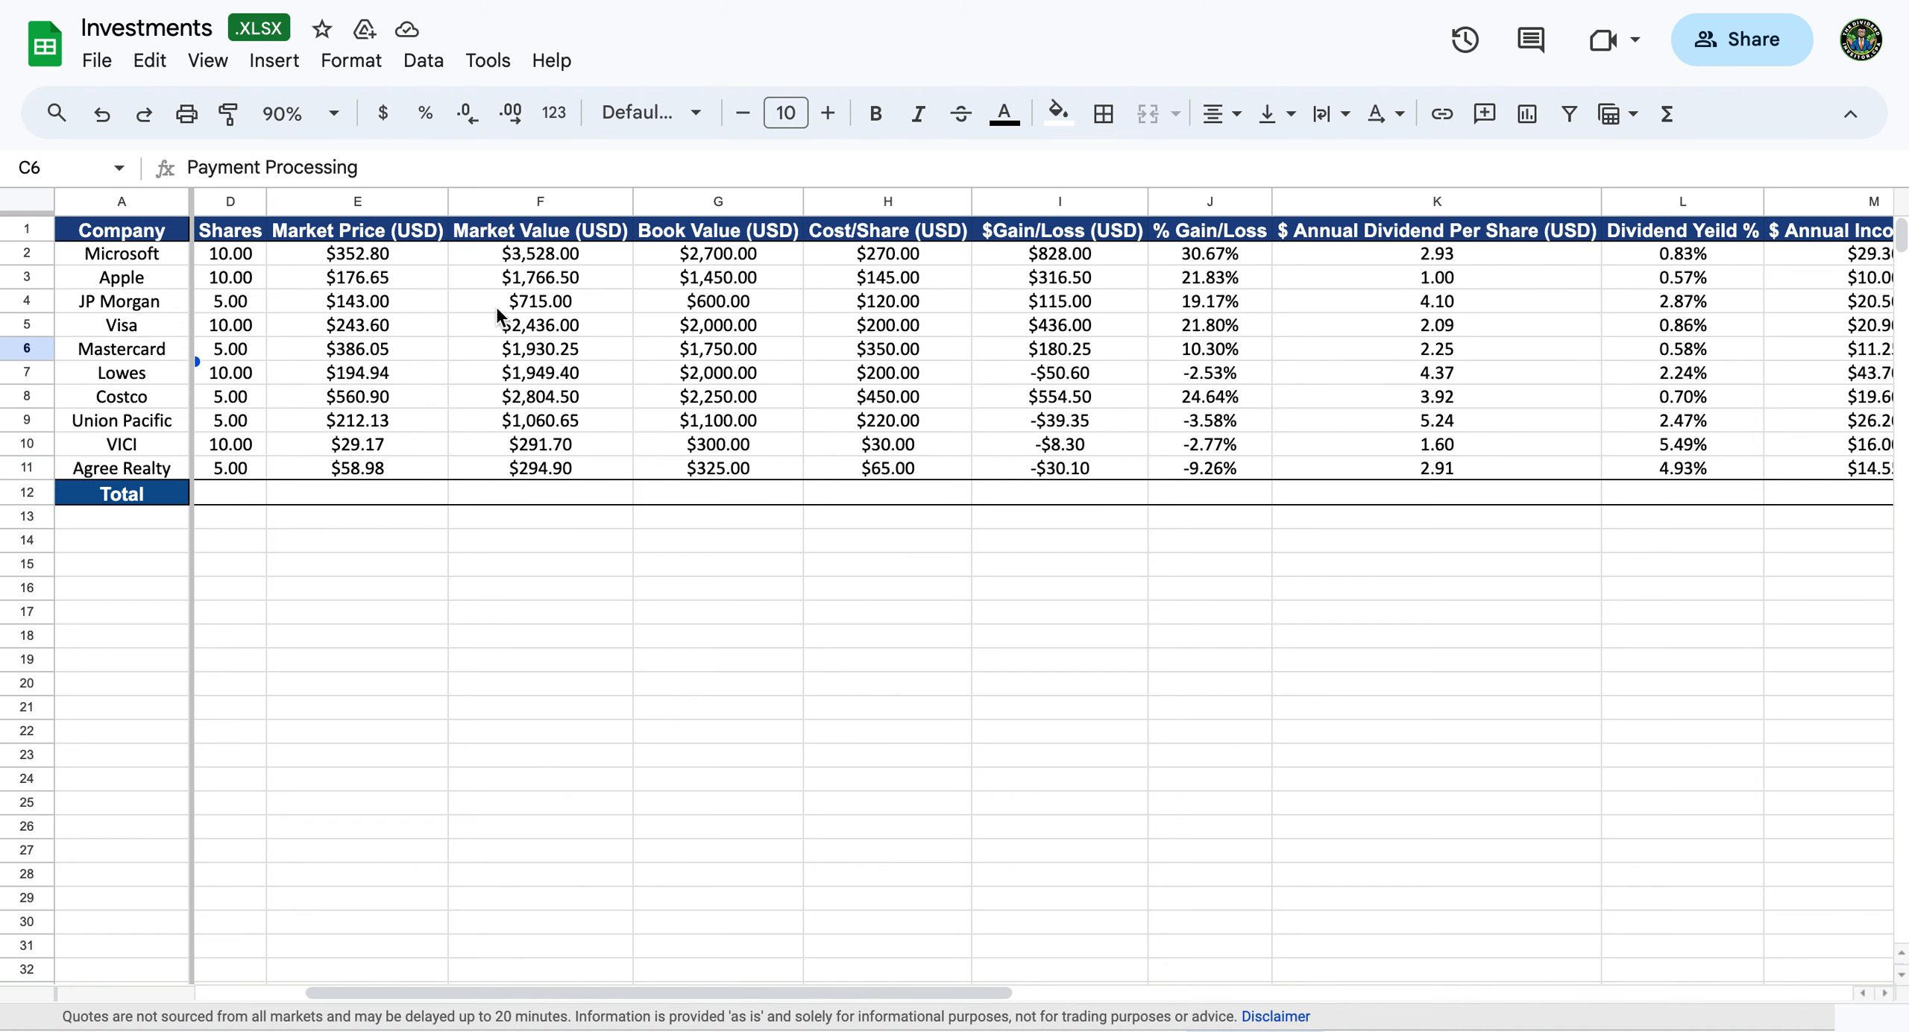
scroll(495, 307, right, 5)
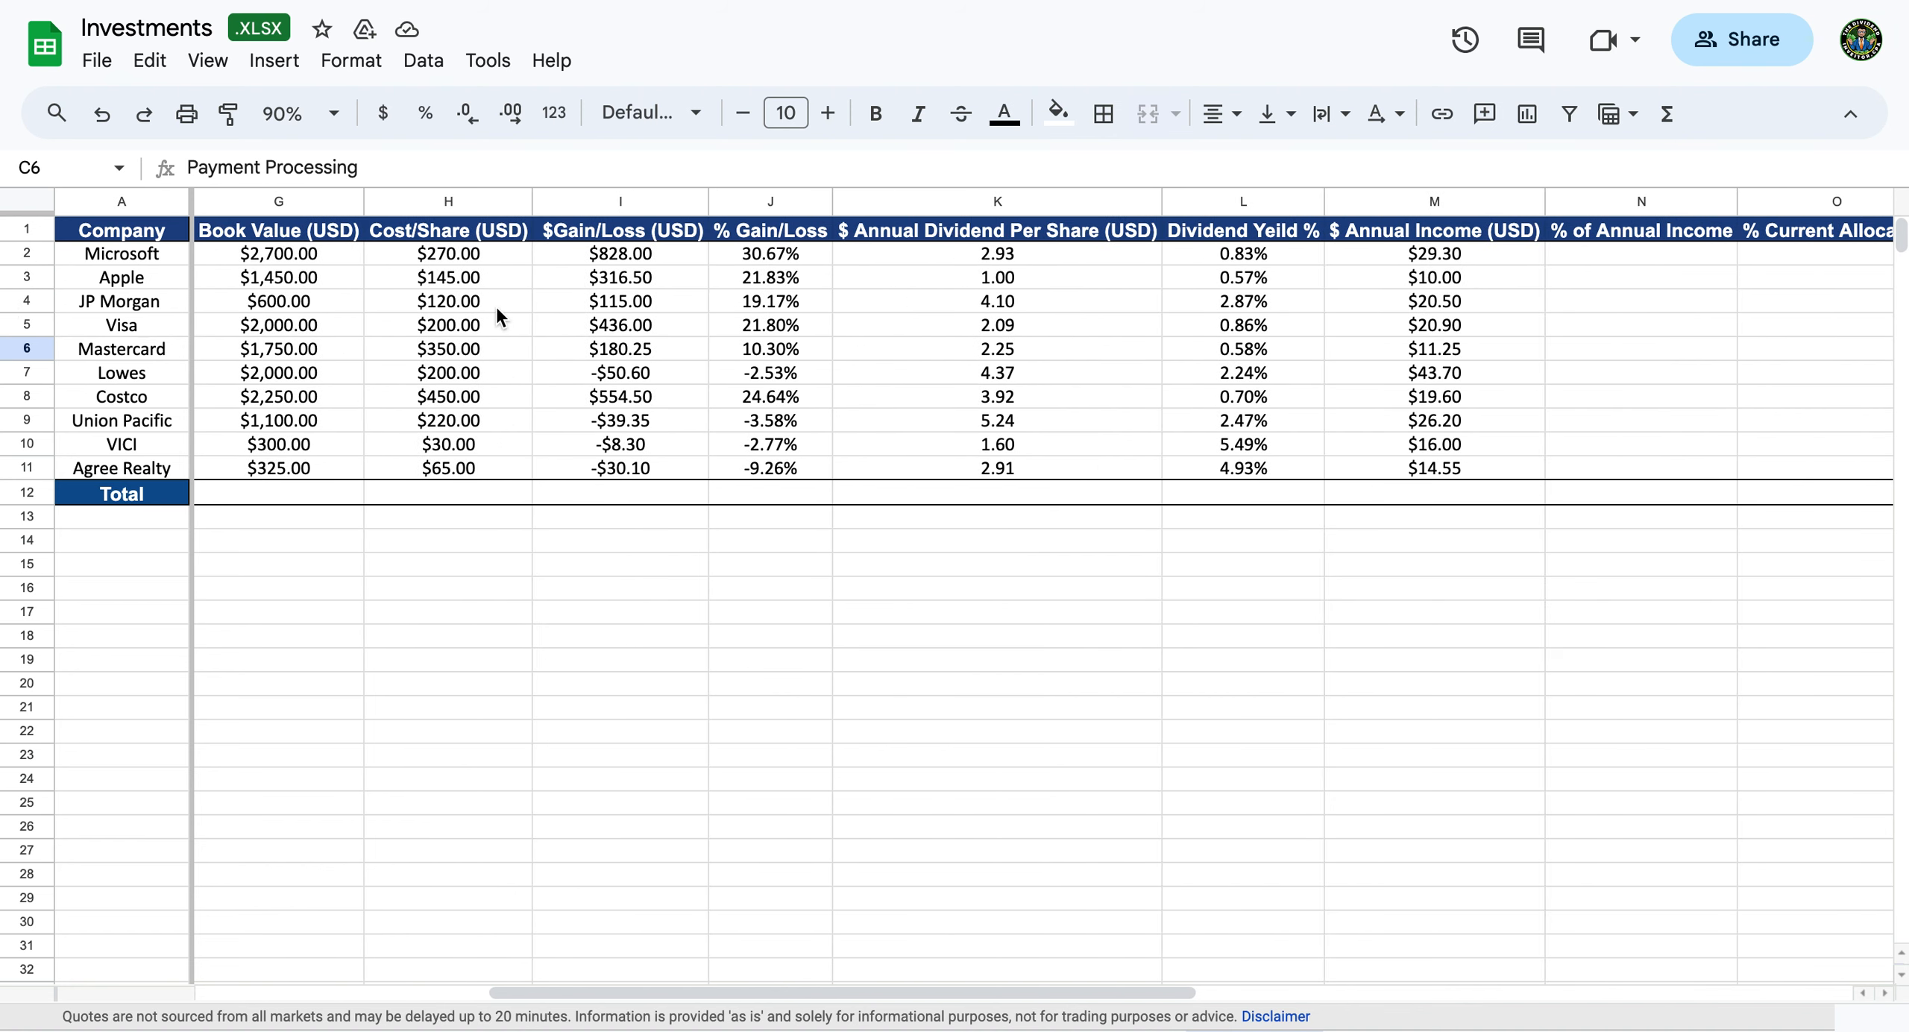
scroll(495, 308, left, 5)
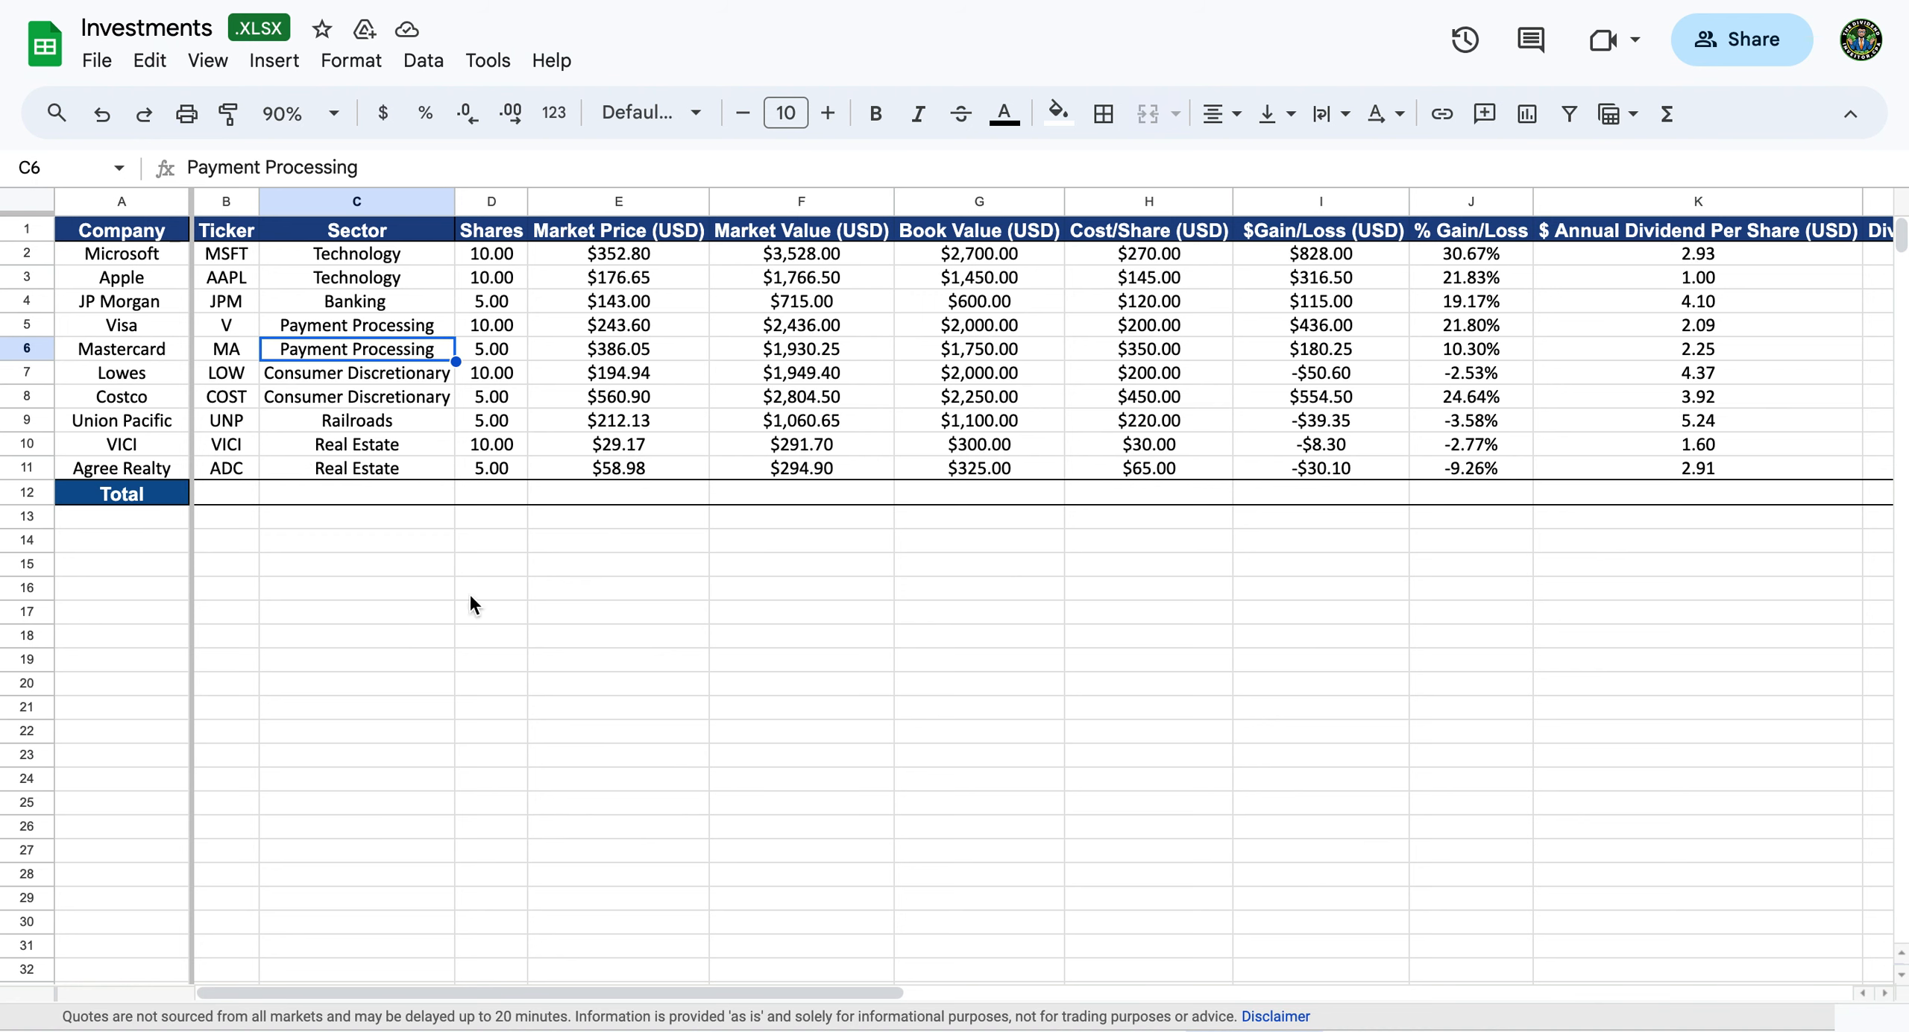
Hide the gridlines across the sheet.
click(214, 66)
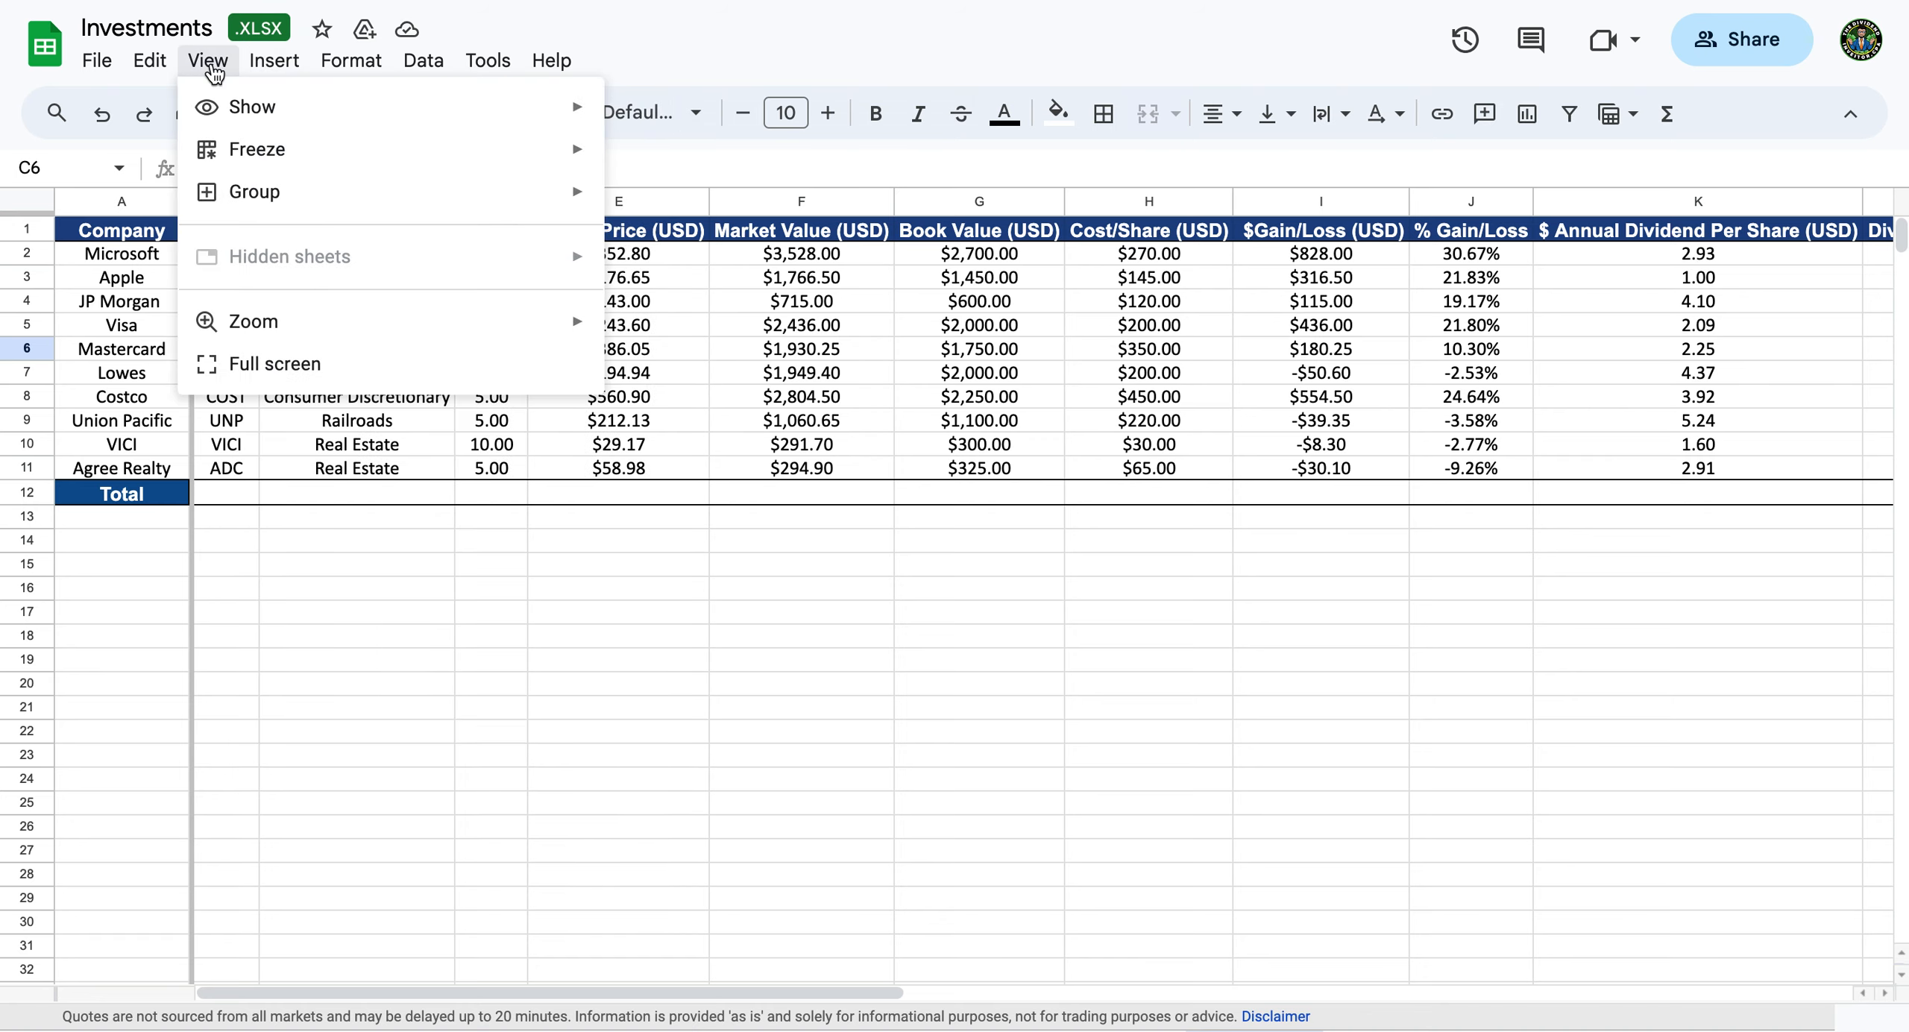
mouse_move(216, 106)
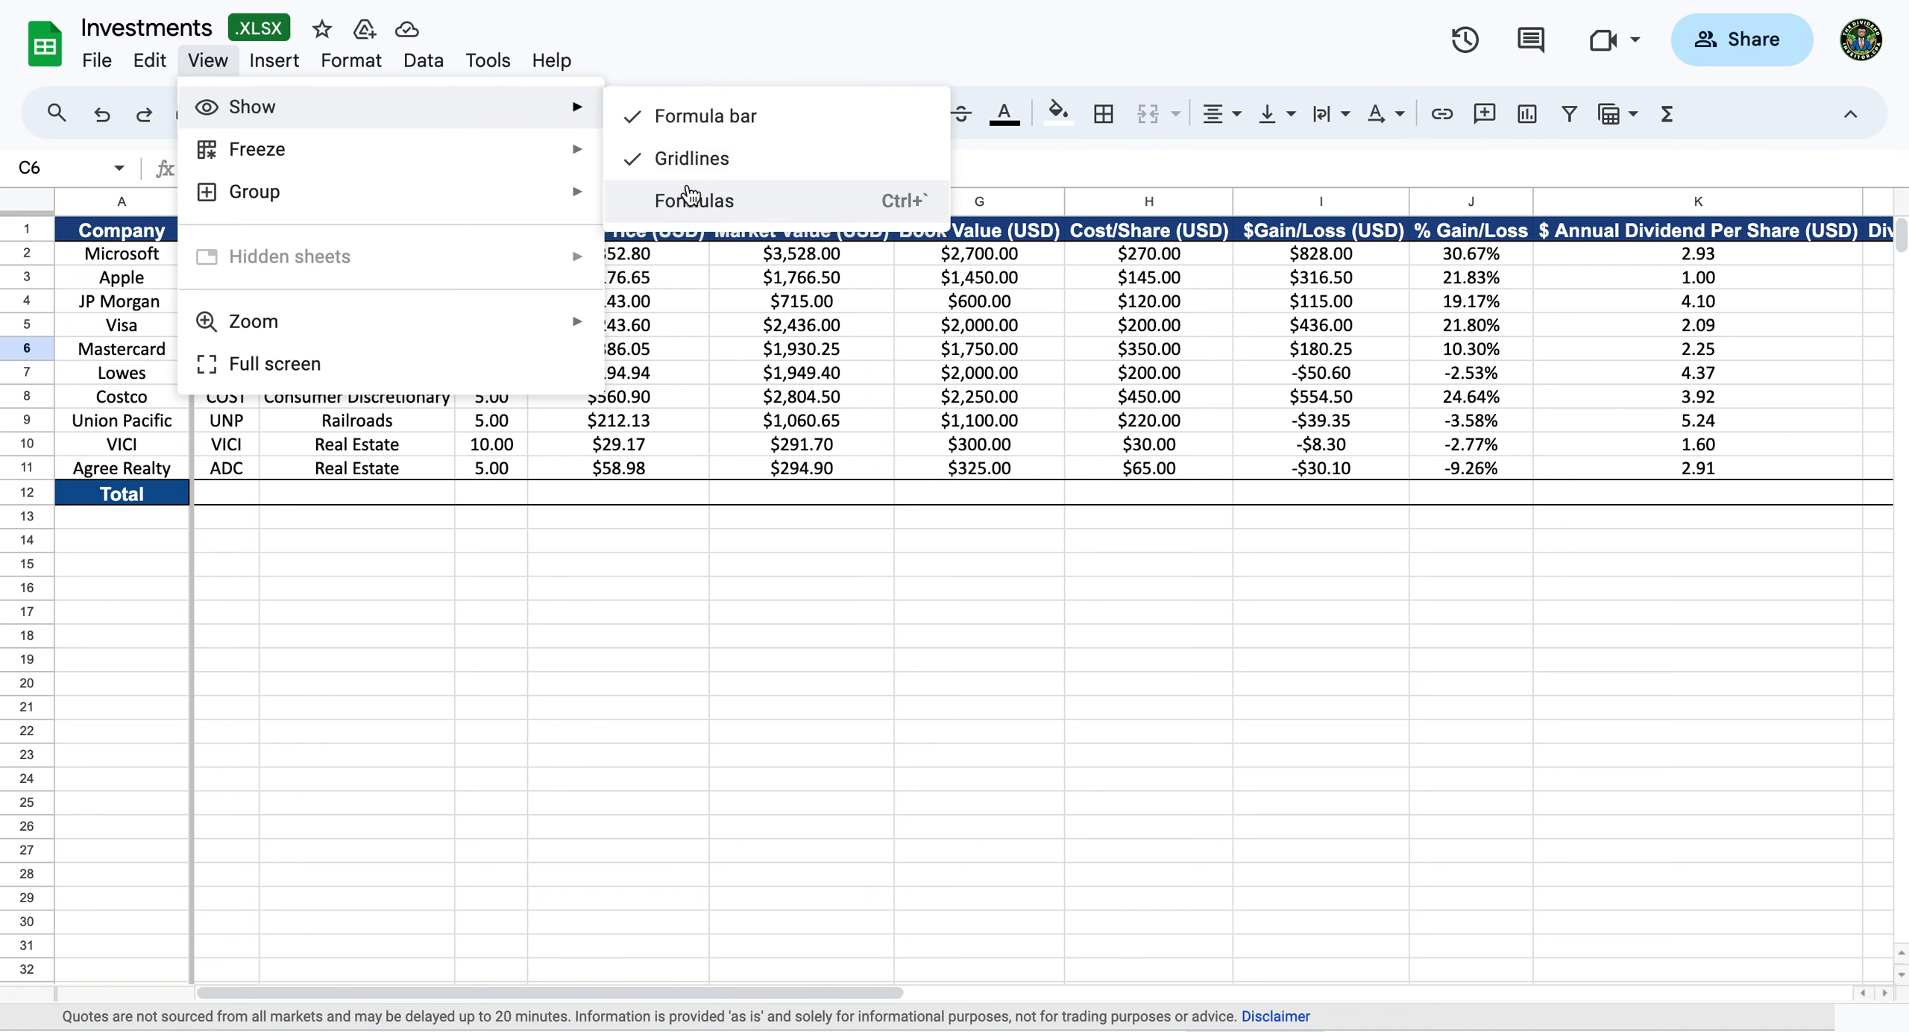
click(722, 161)
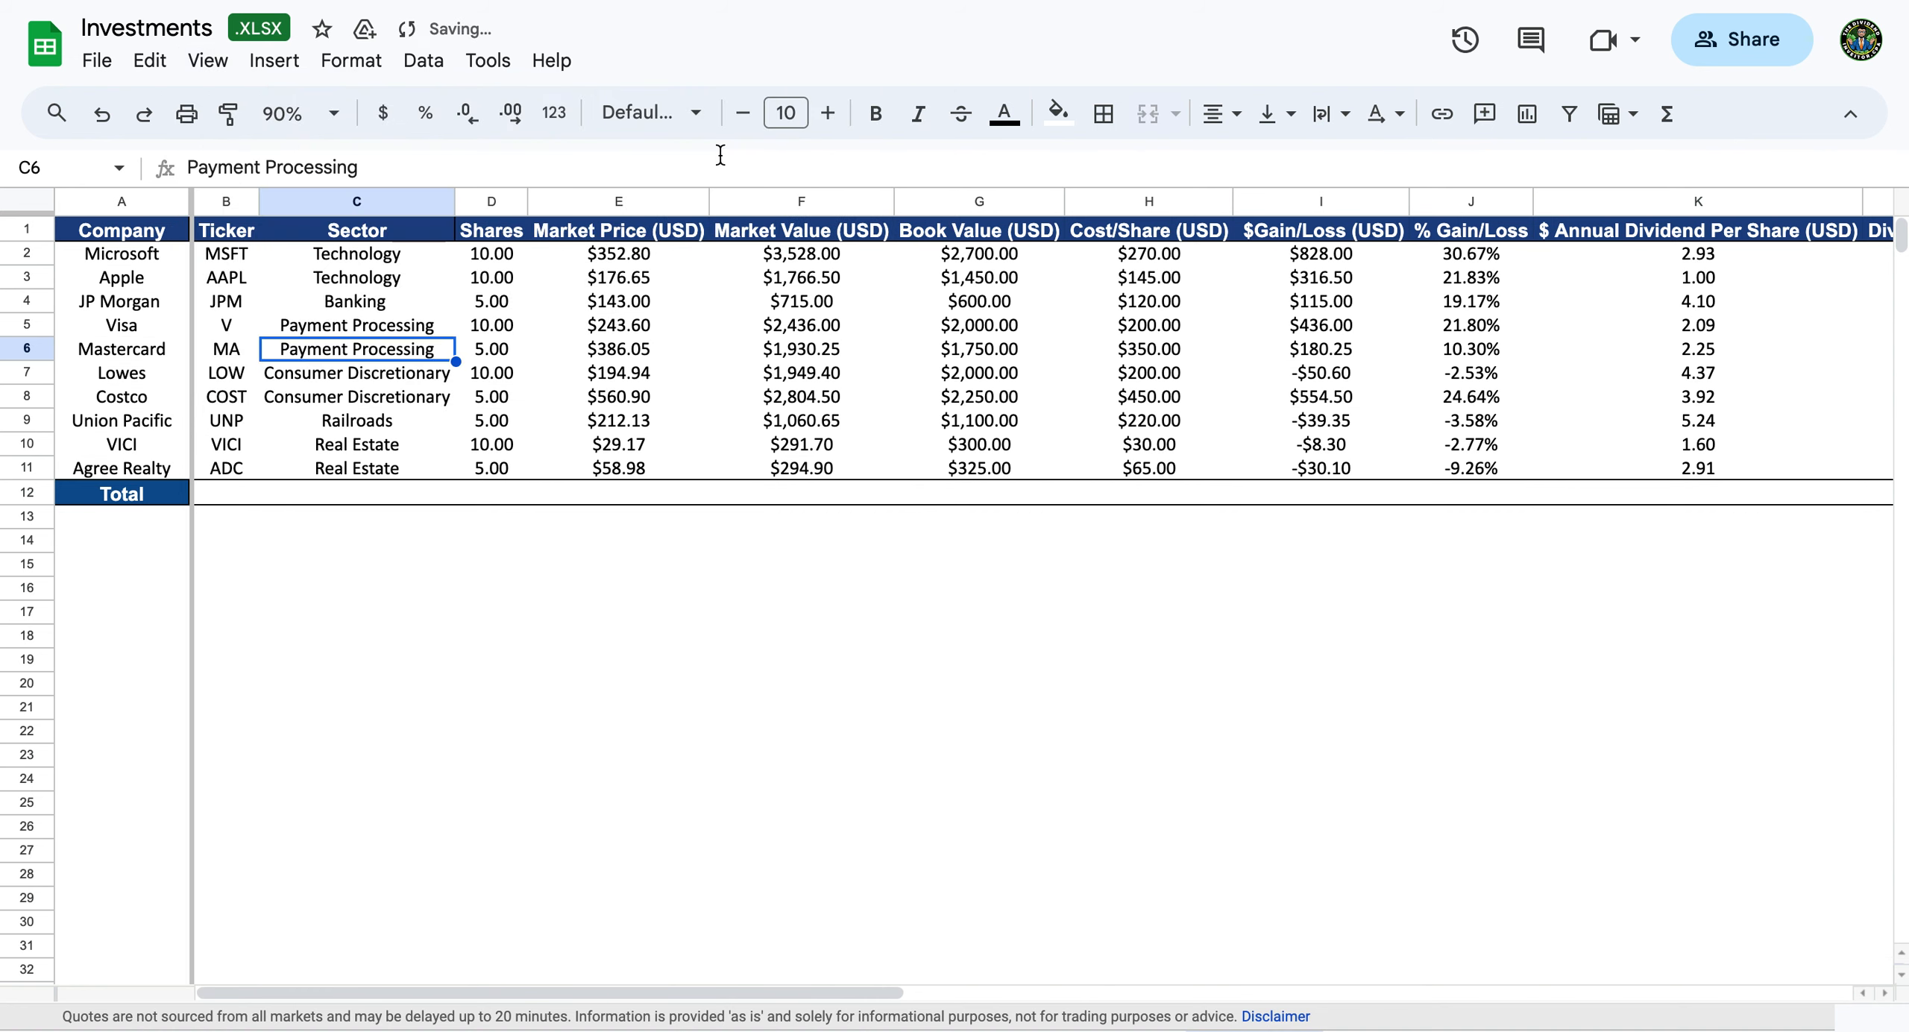
click(820, 618)
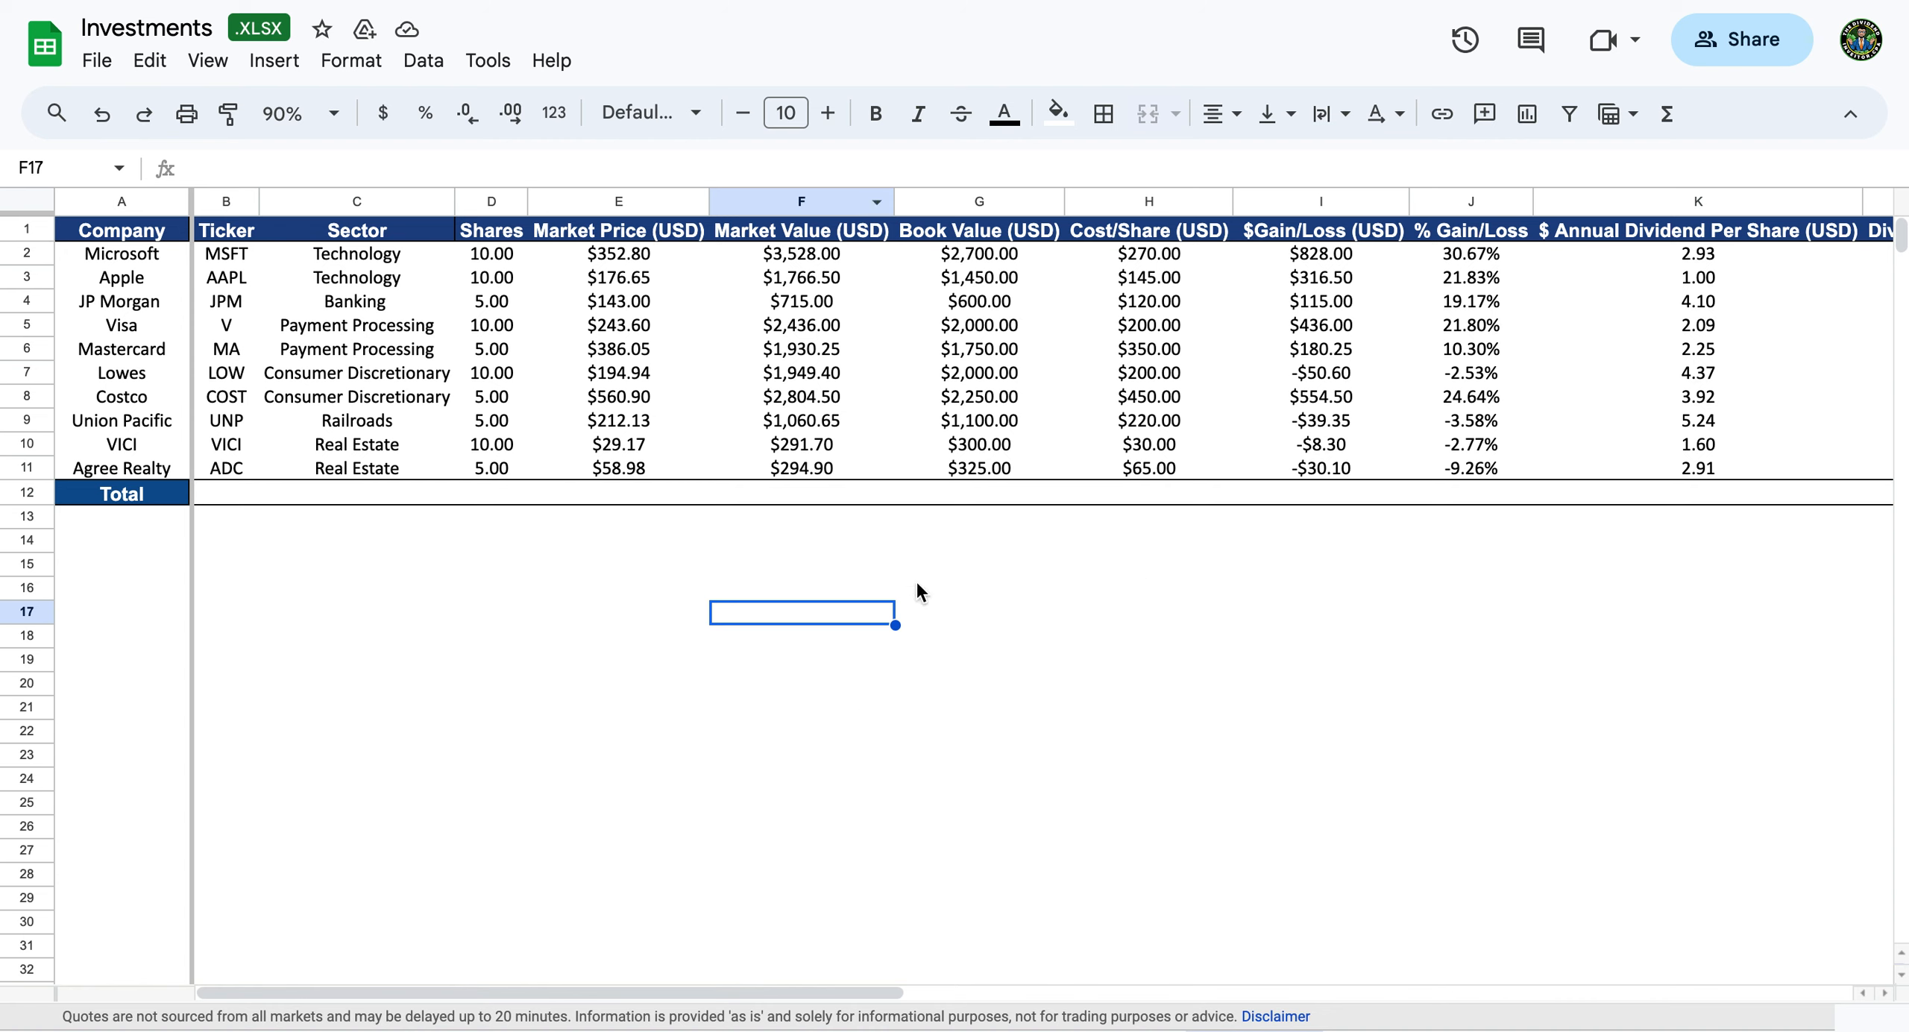
Total the Market Value column in F12 of the Total row with =sum(F2:F11).
click(802, 495)
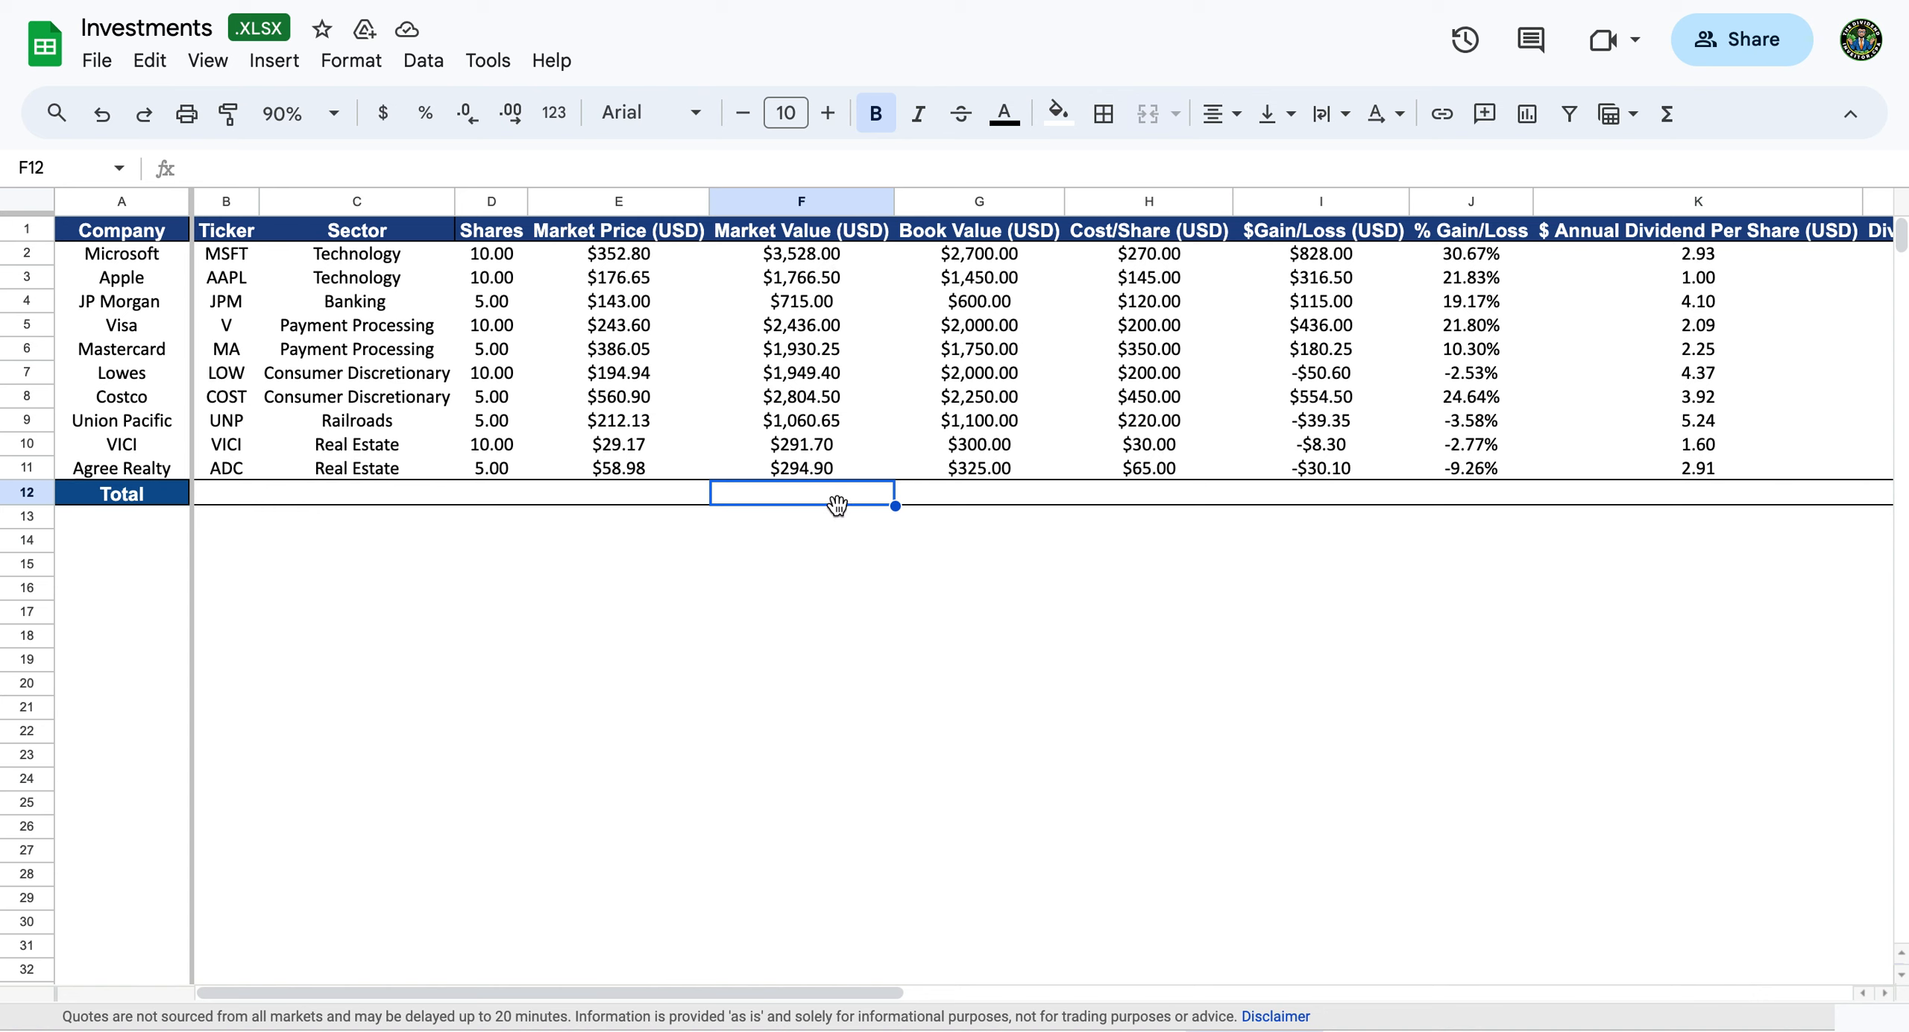
text(=sum)
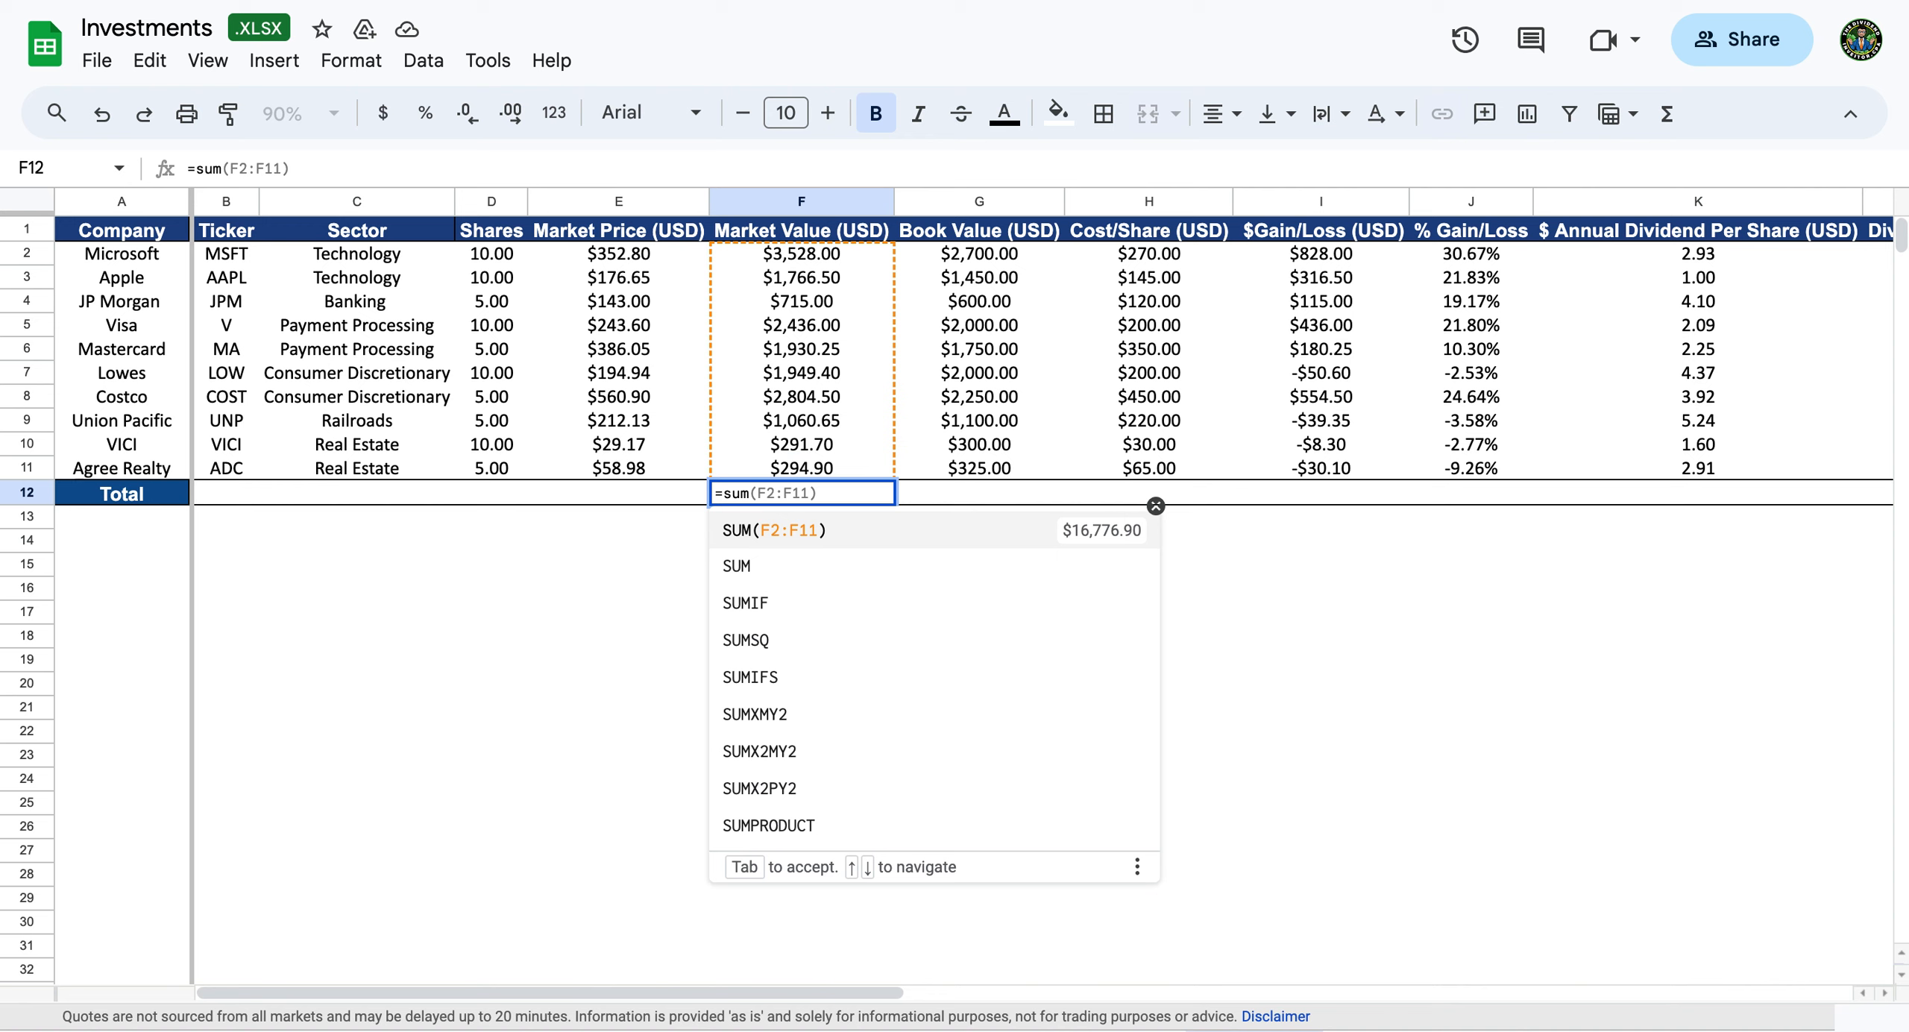
text(()
click(814, 261)
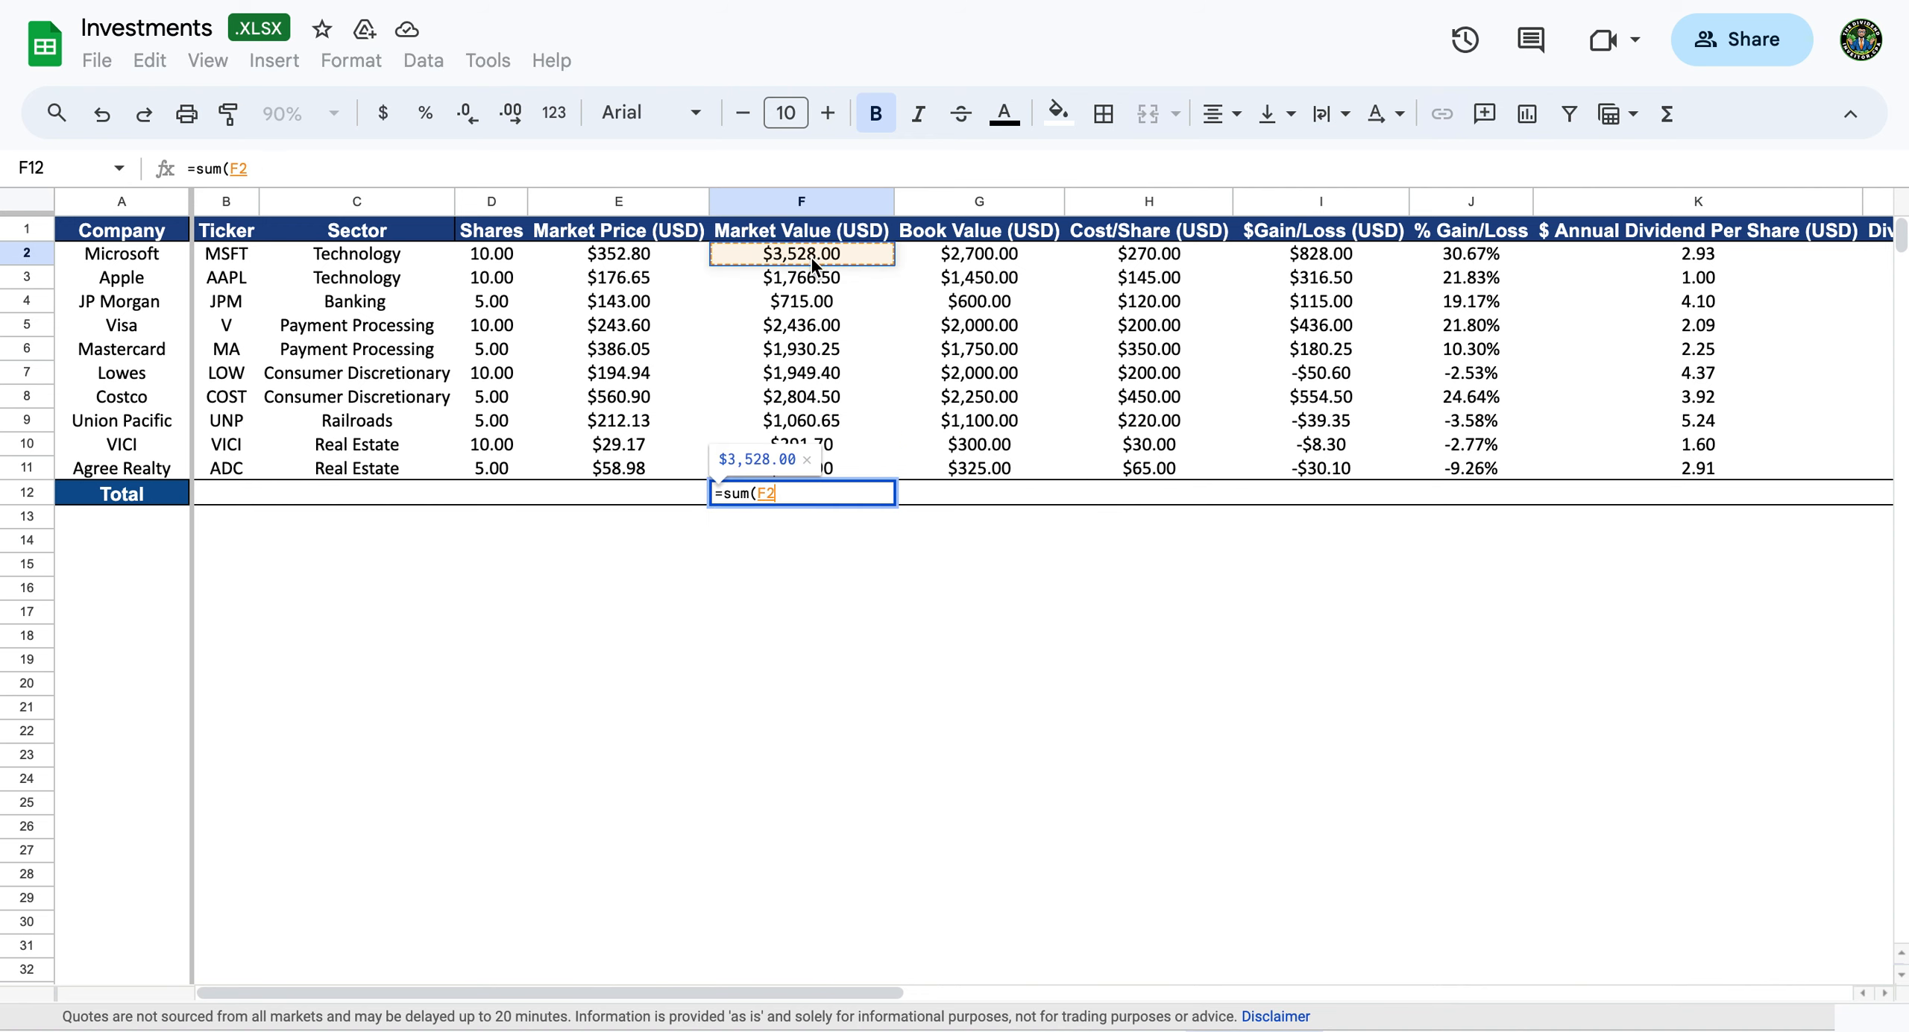
drag(814, 261, 784, 463)
text())
key(Return)
Fill the total formula from F12 across to the Book Value cell G12 and check its range.
click(821, 485)
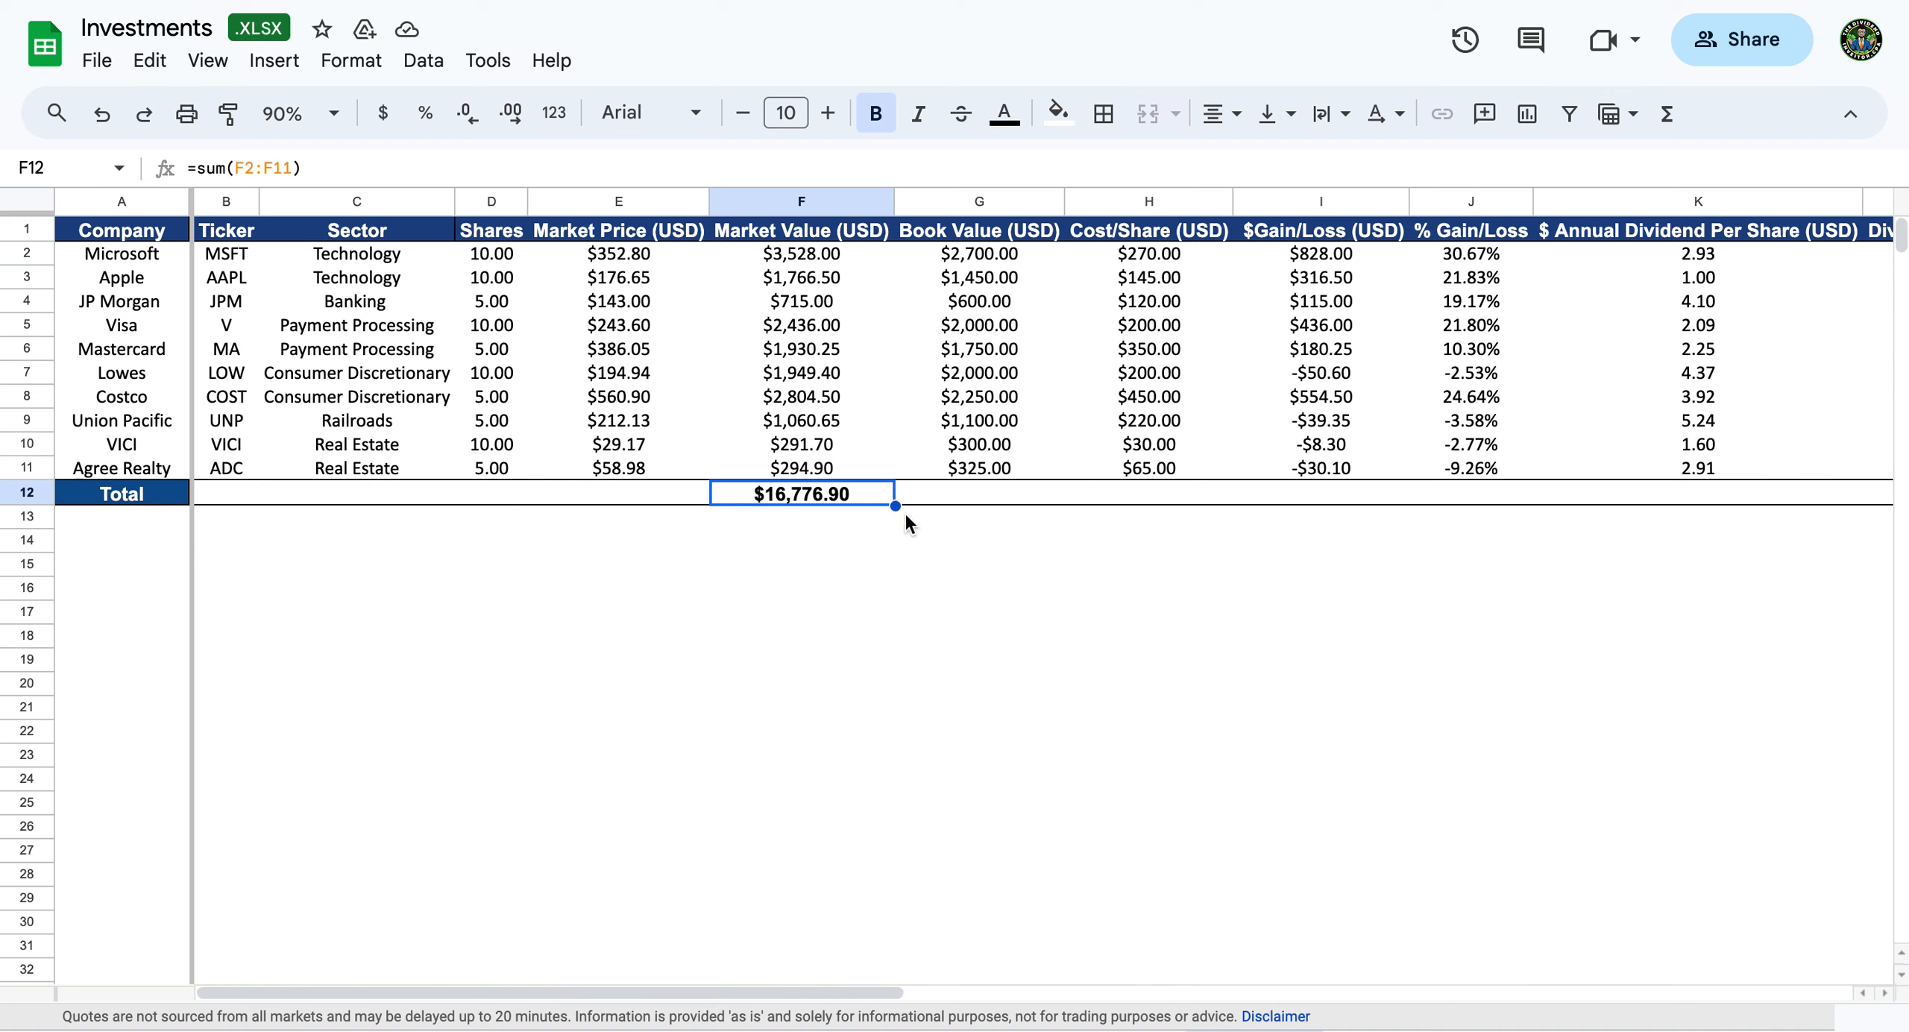
drag(895, 507, 983, 501)
click(977, 499)
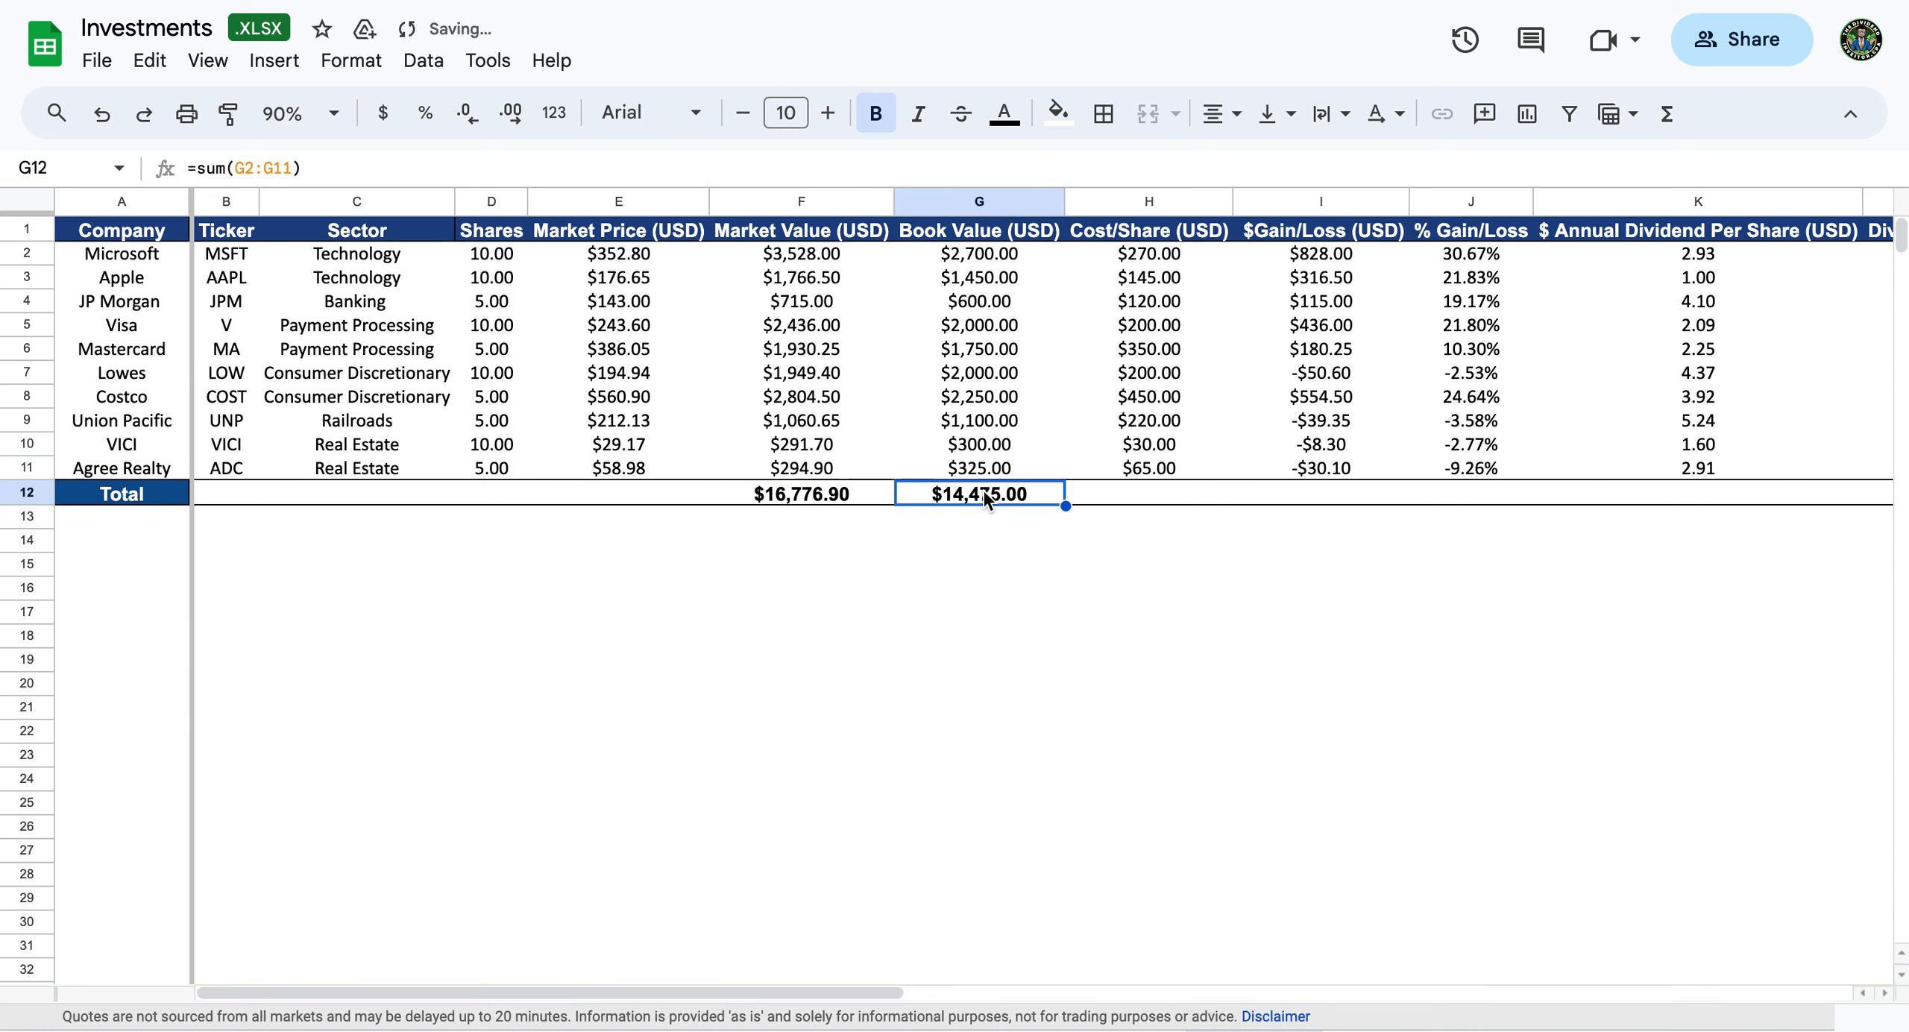
double_click(977, 498)
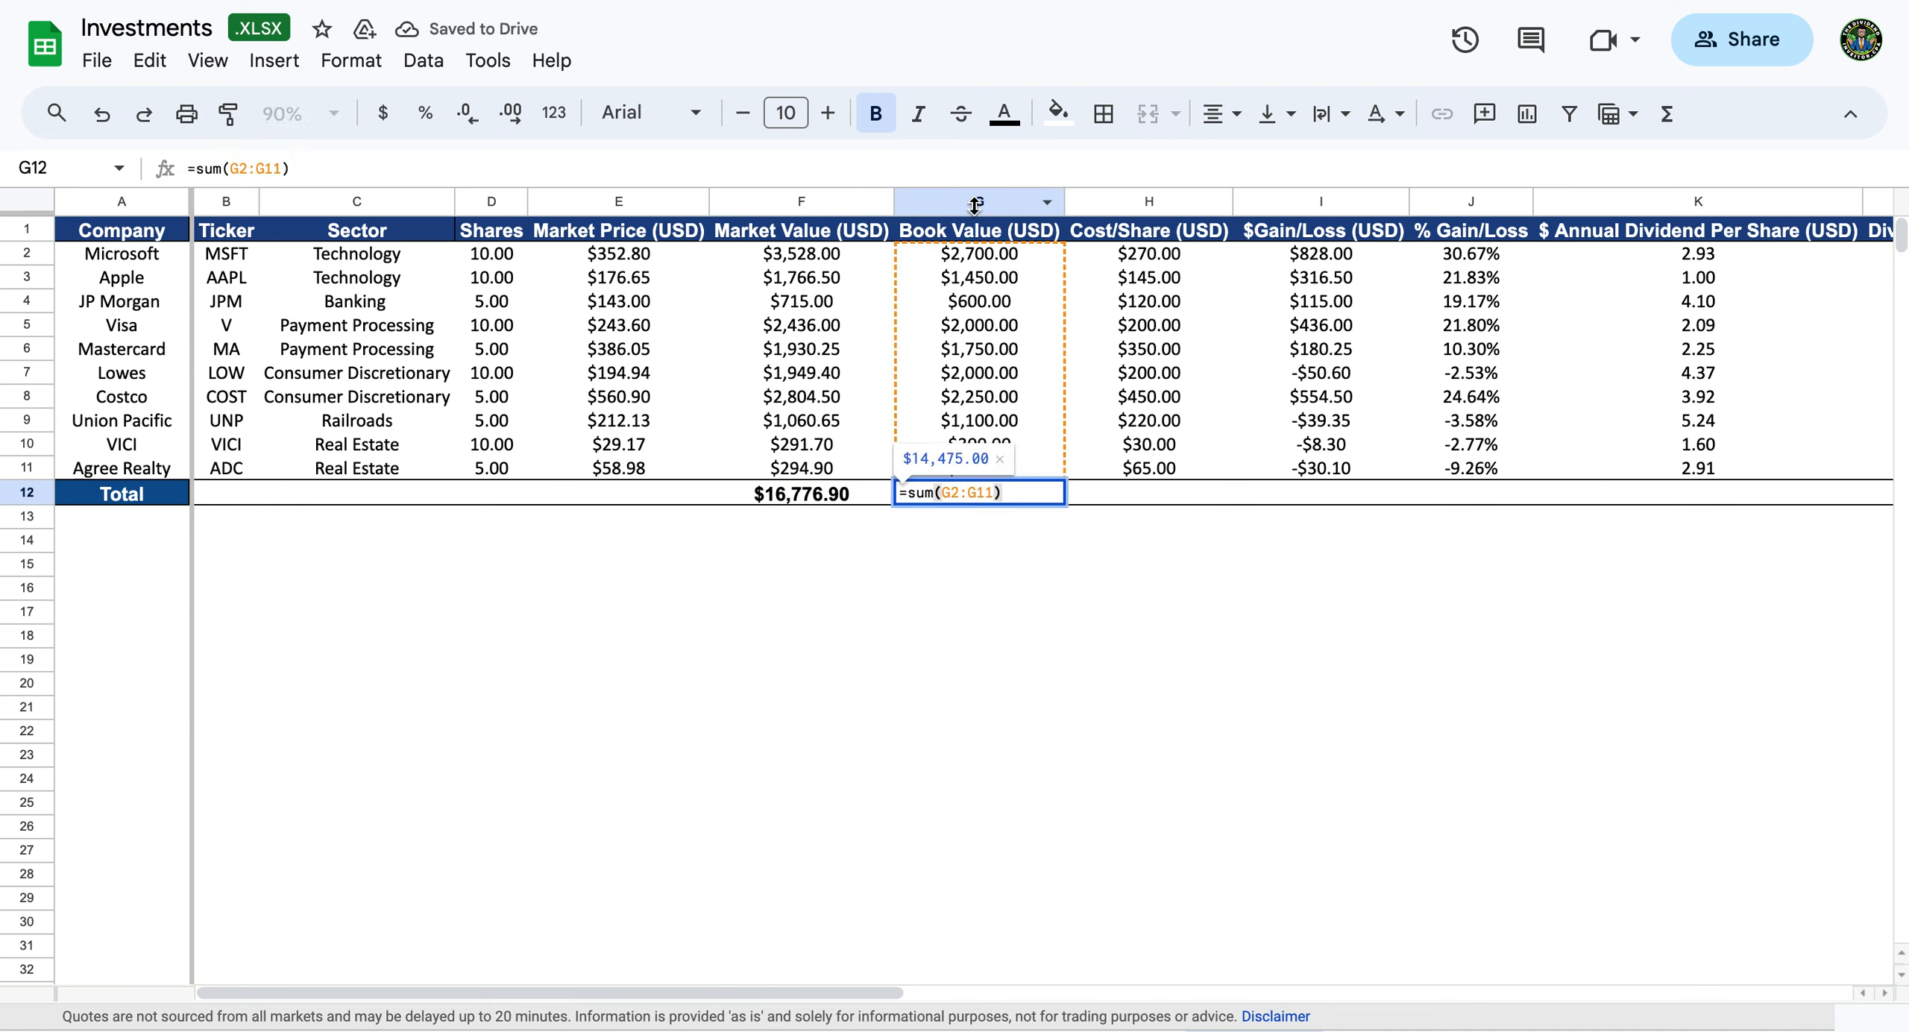
key(Escape)
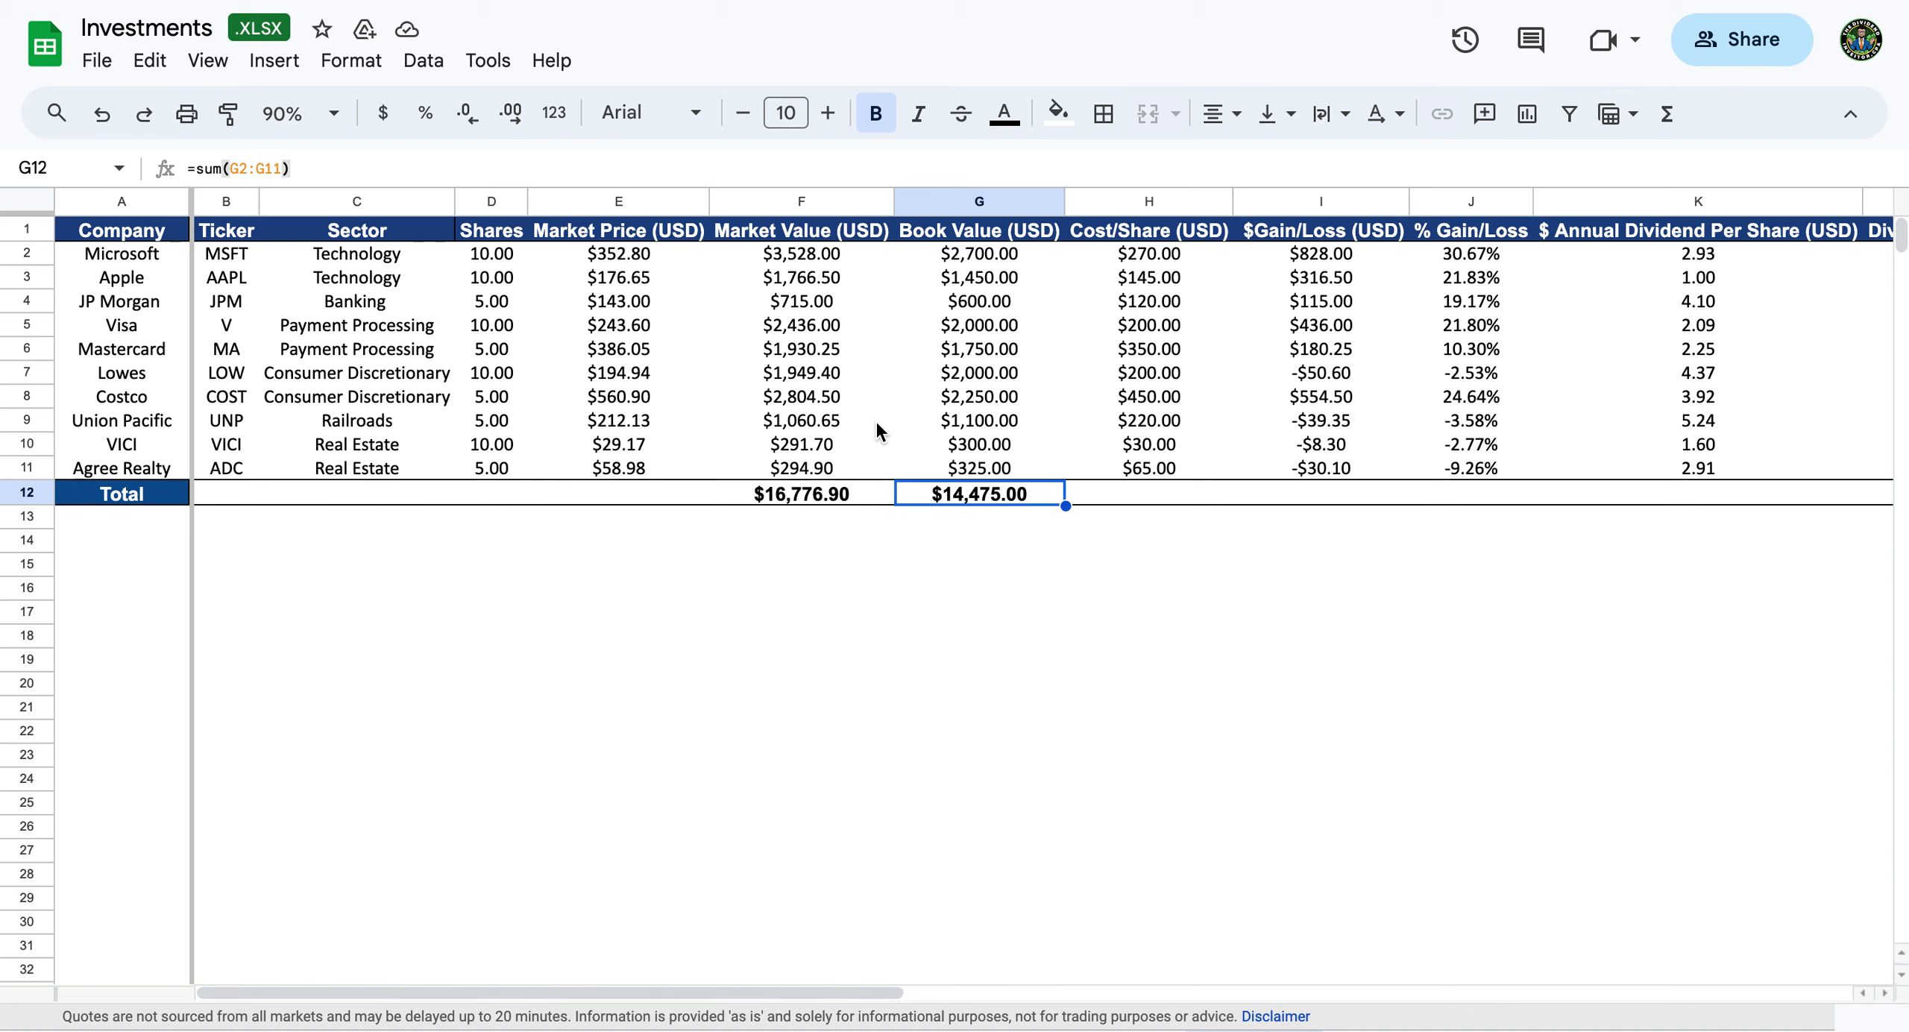
Total the $Gain/Loss column in I12 of the Total row with =sum(I2:I11).
click(1327, 495)
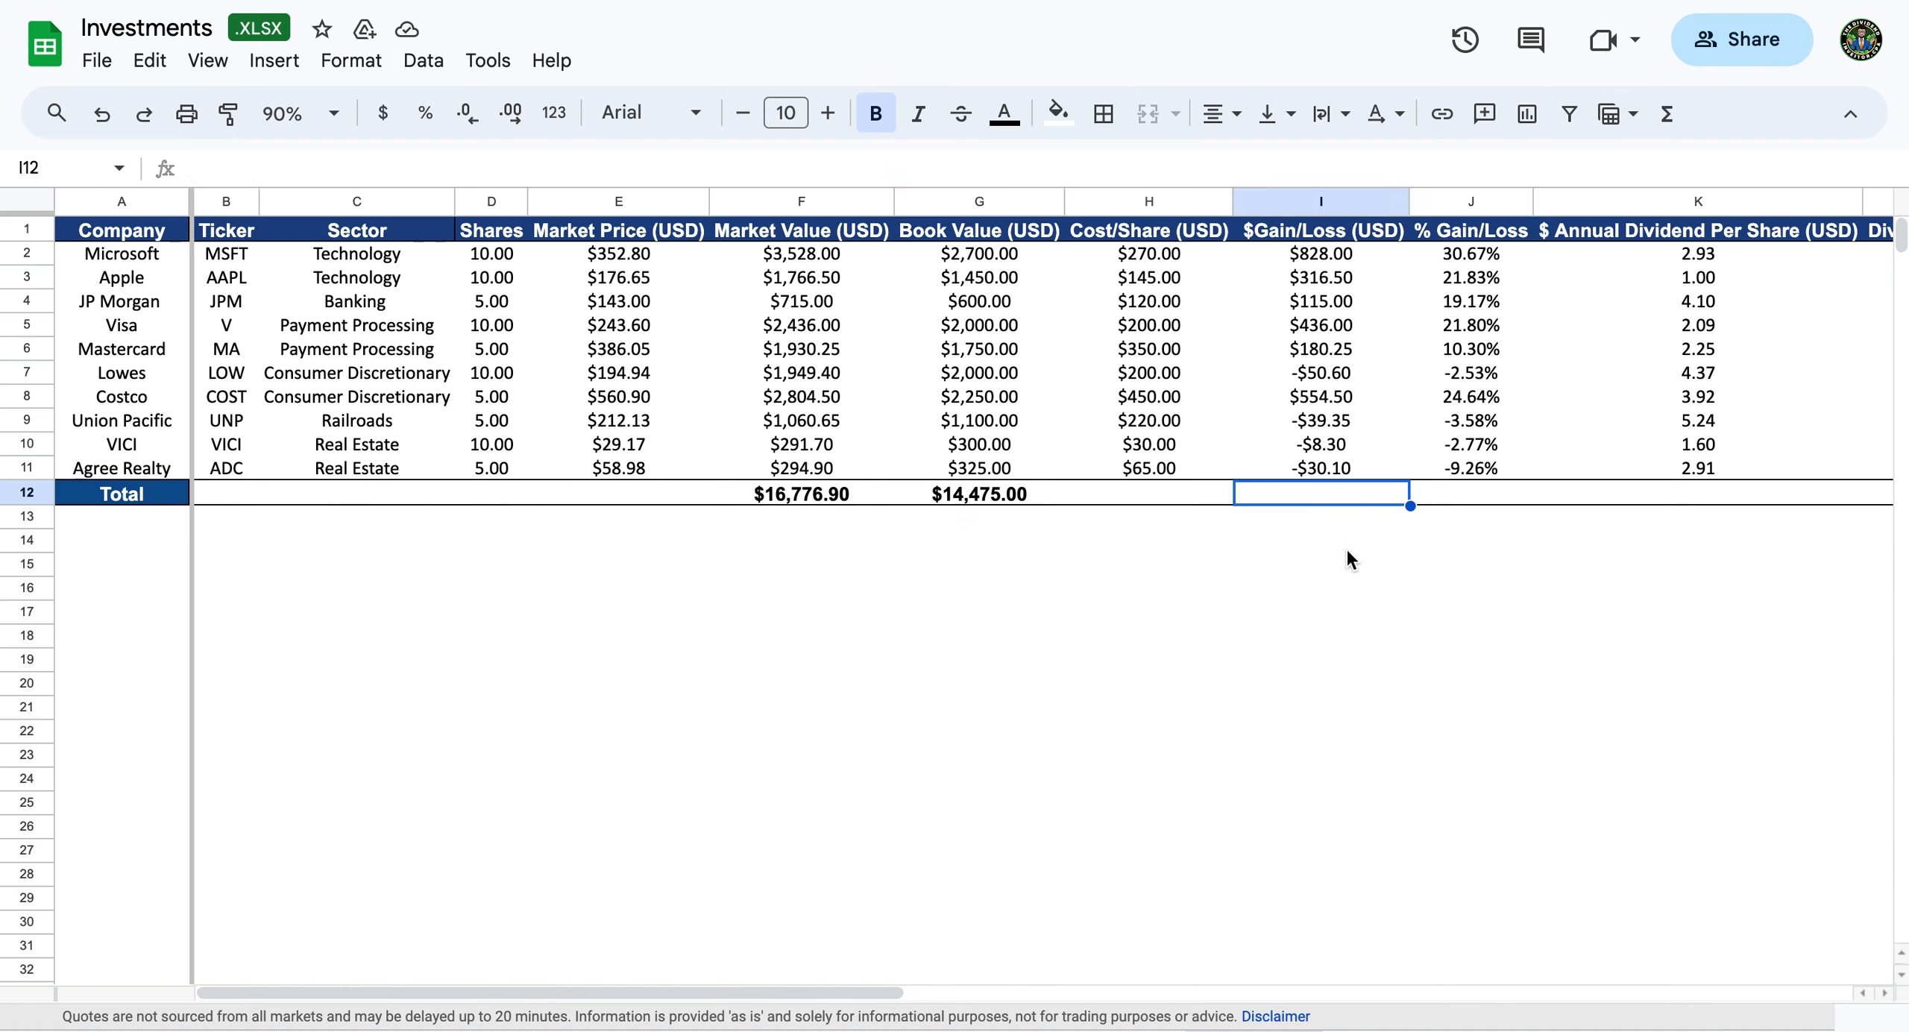
text(=sum()
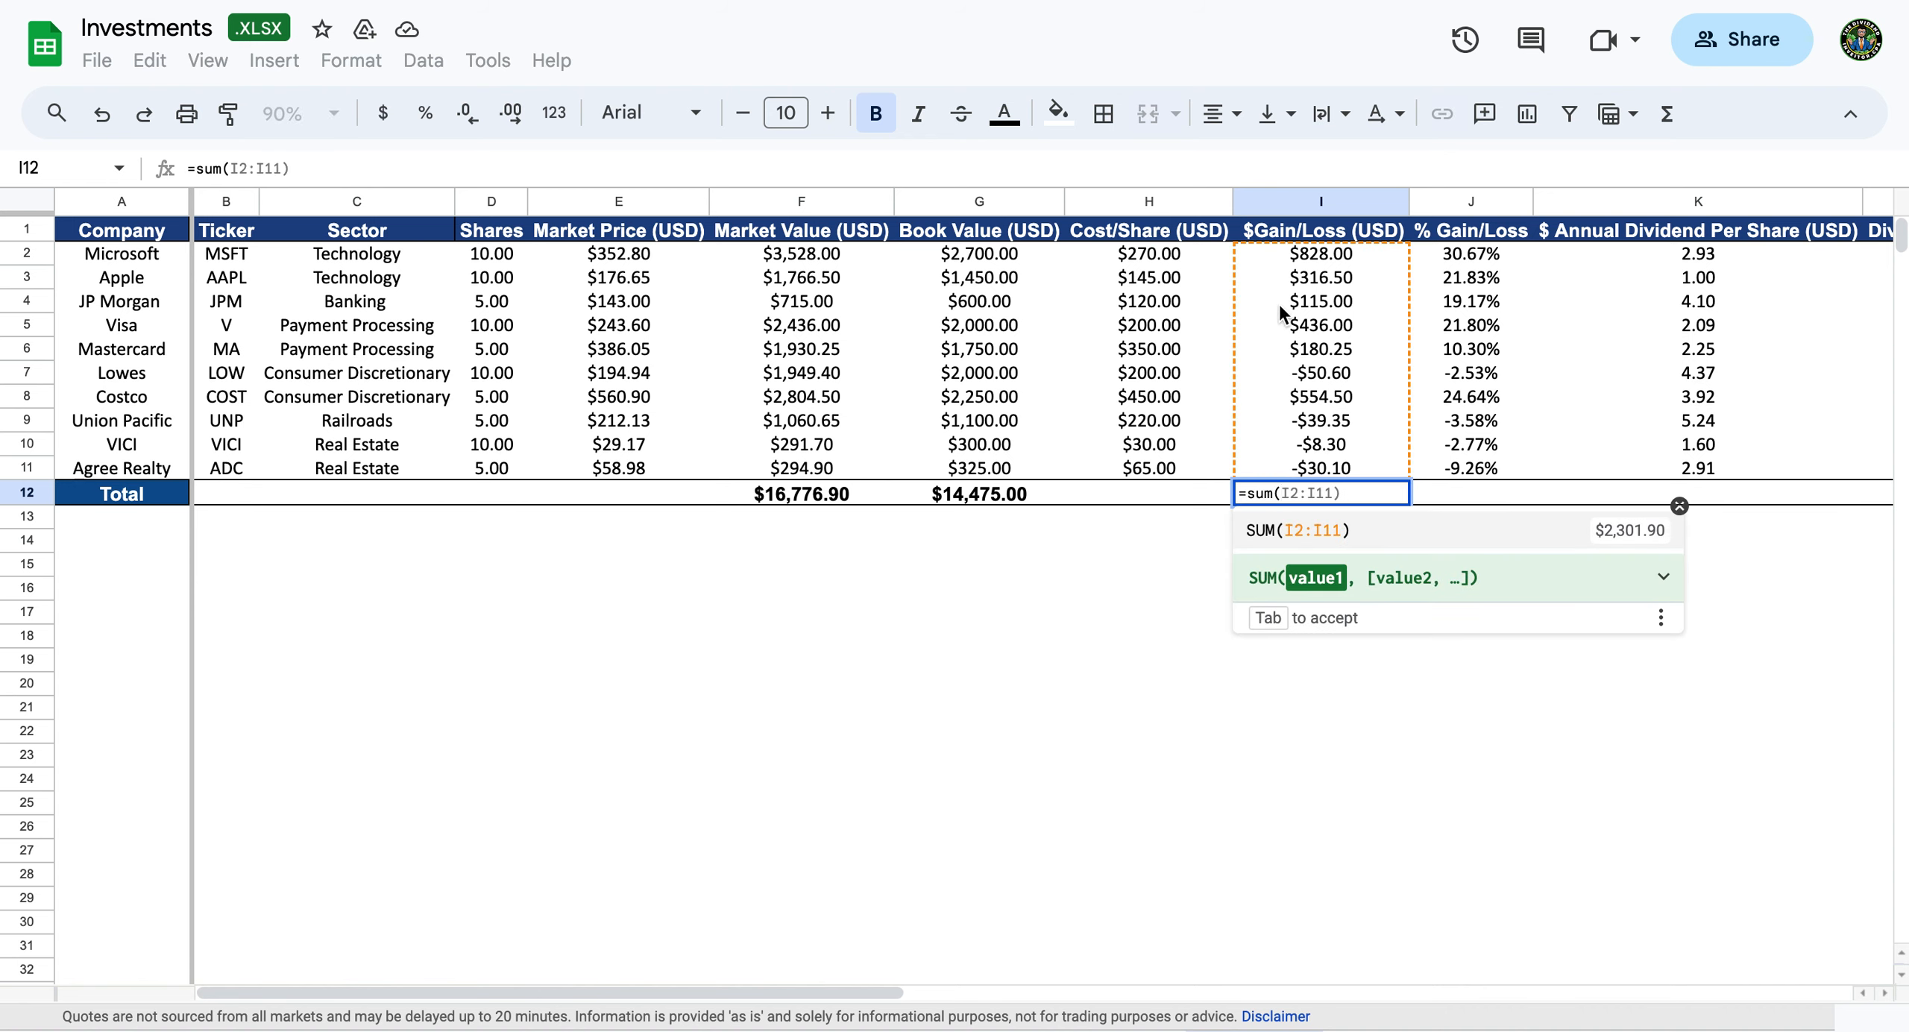
drag(1352, 258, 1336, 465)
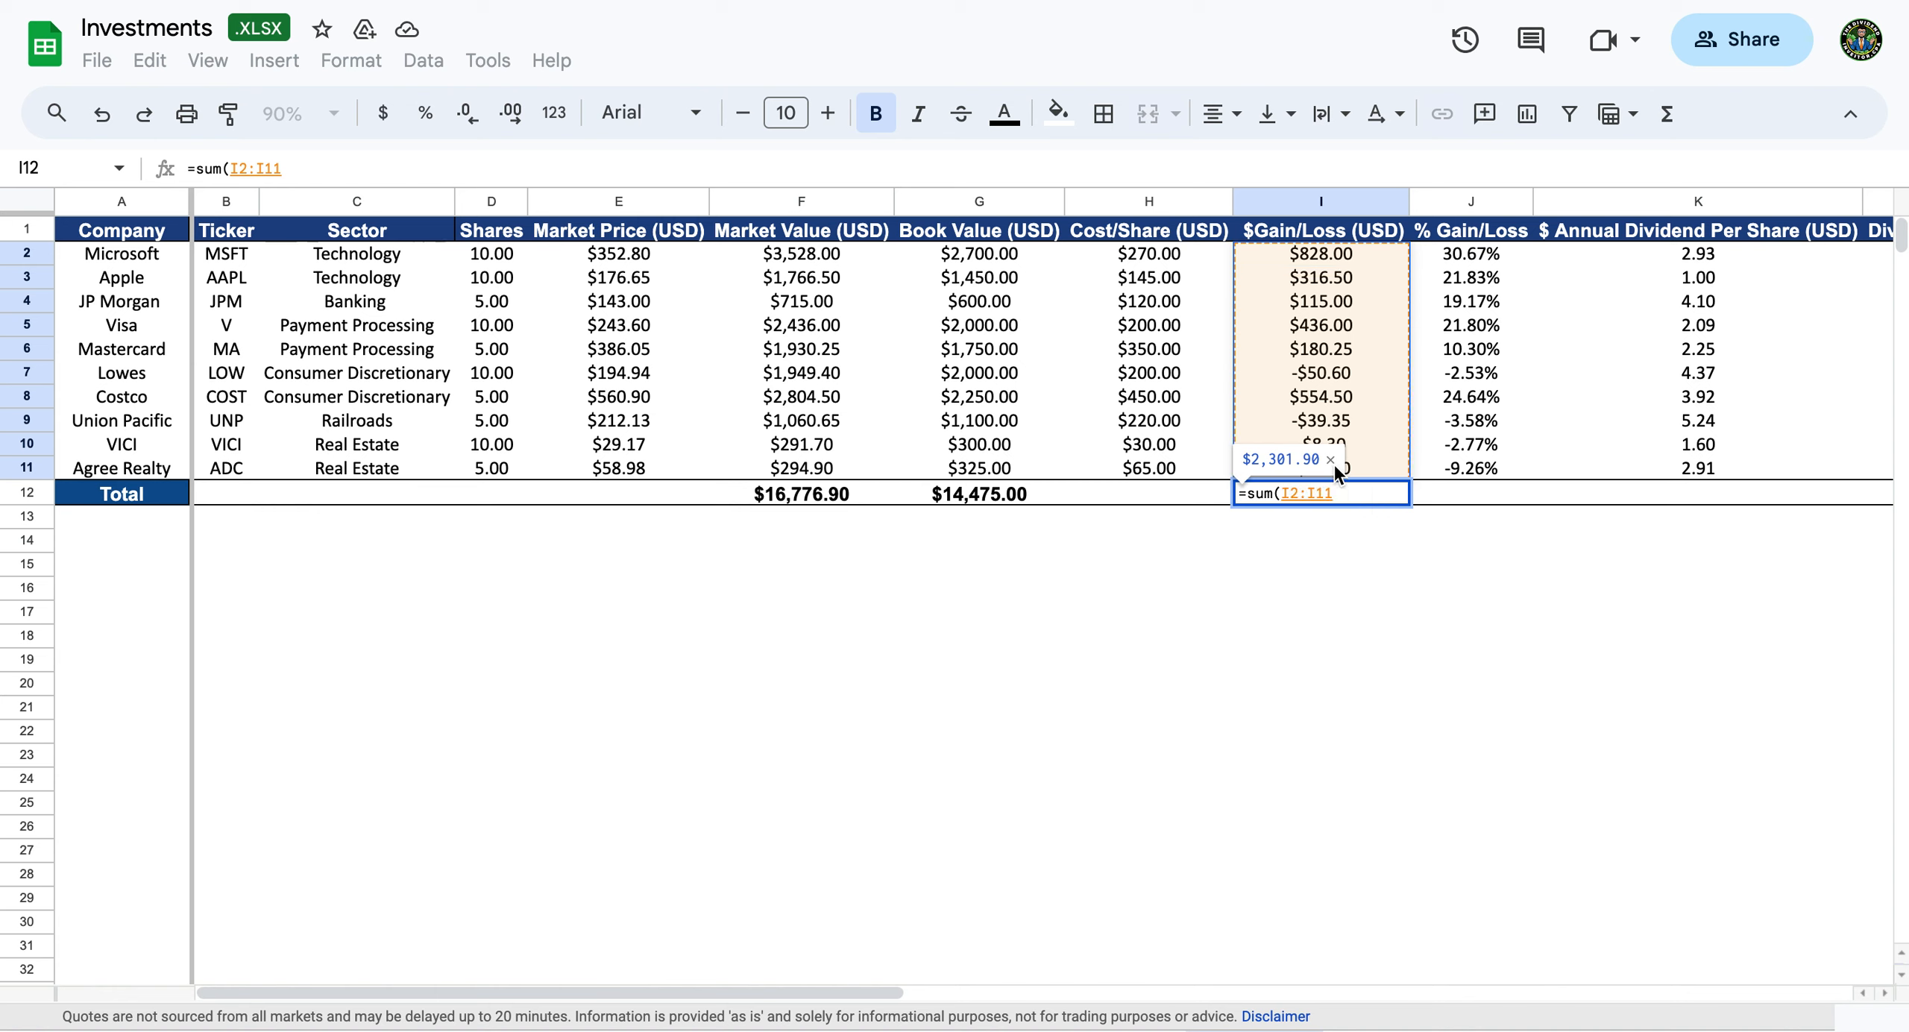
text())
key(Return)
key(Up)
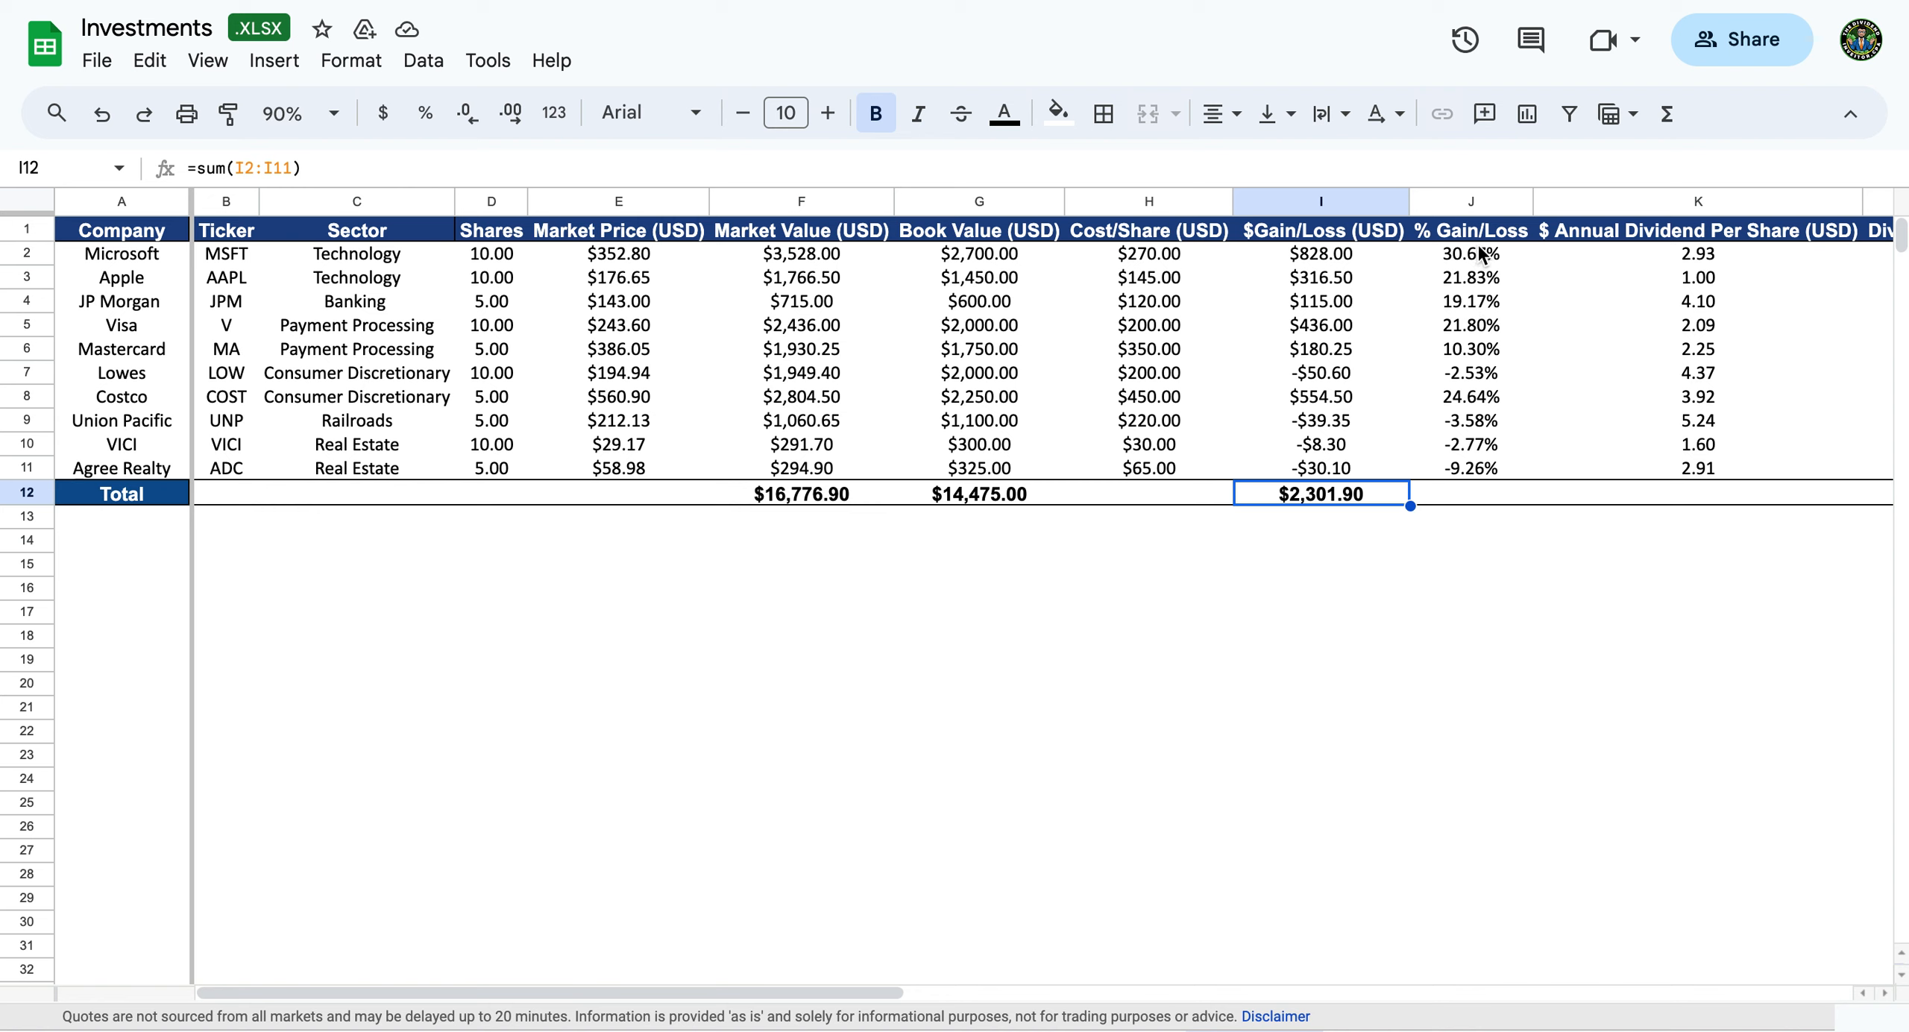
Calculate the portfolio's overall % Gain/Loss in J12 by dividing total gain/loss by total book value, =I12/G12.
click(1473, 505)
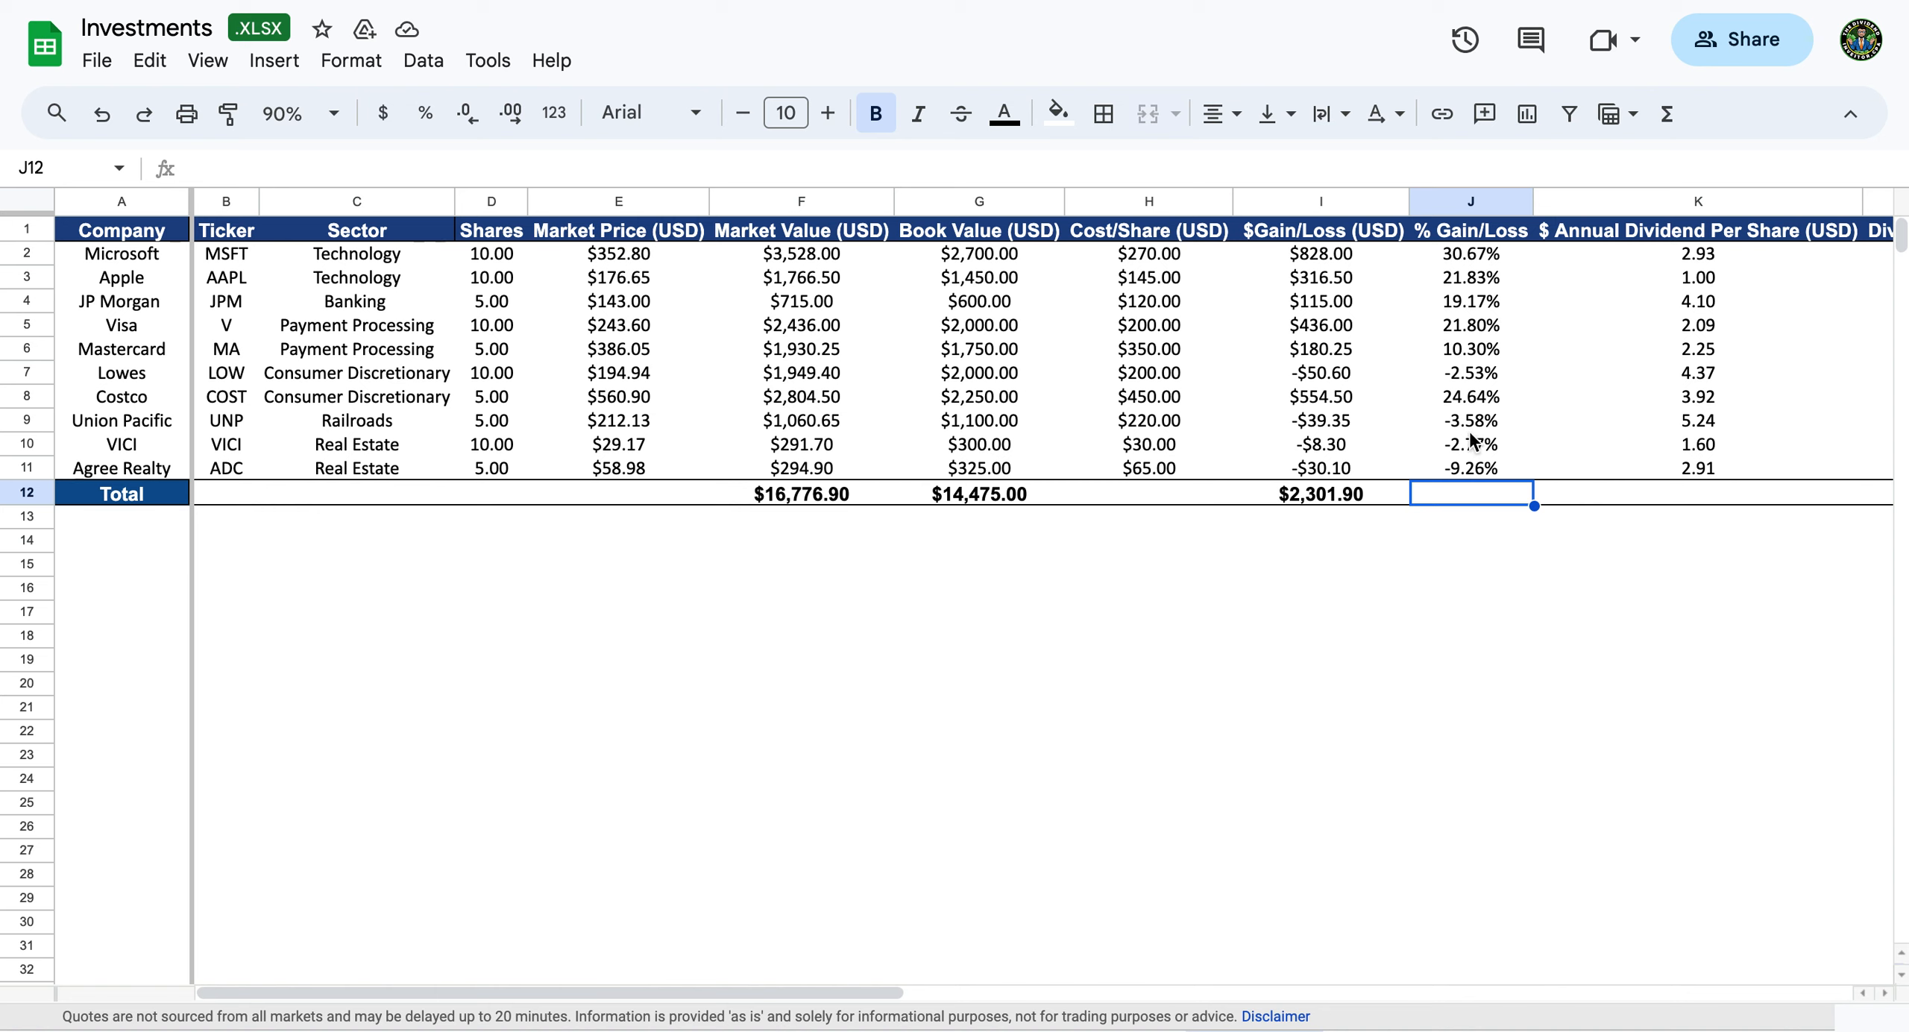
text(=)
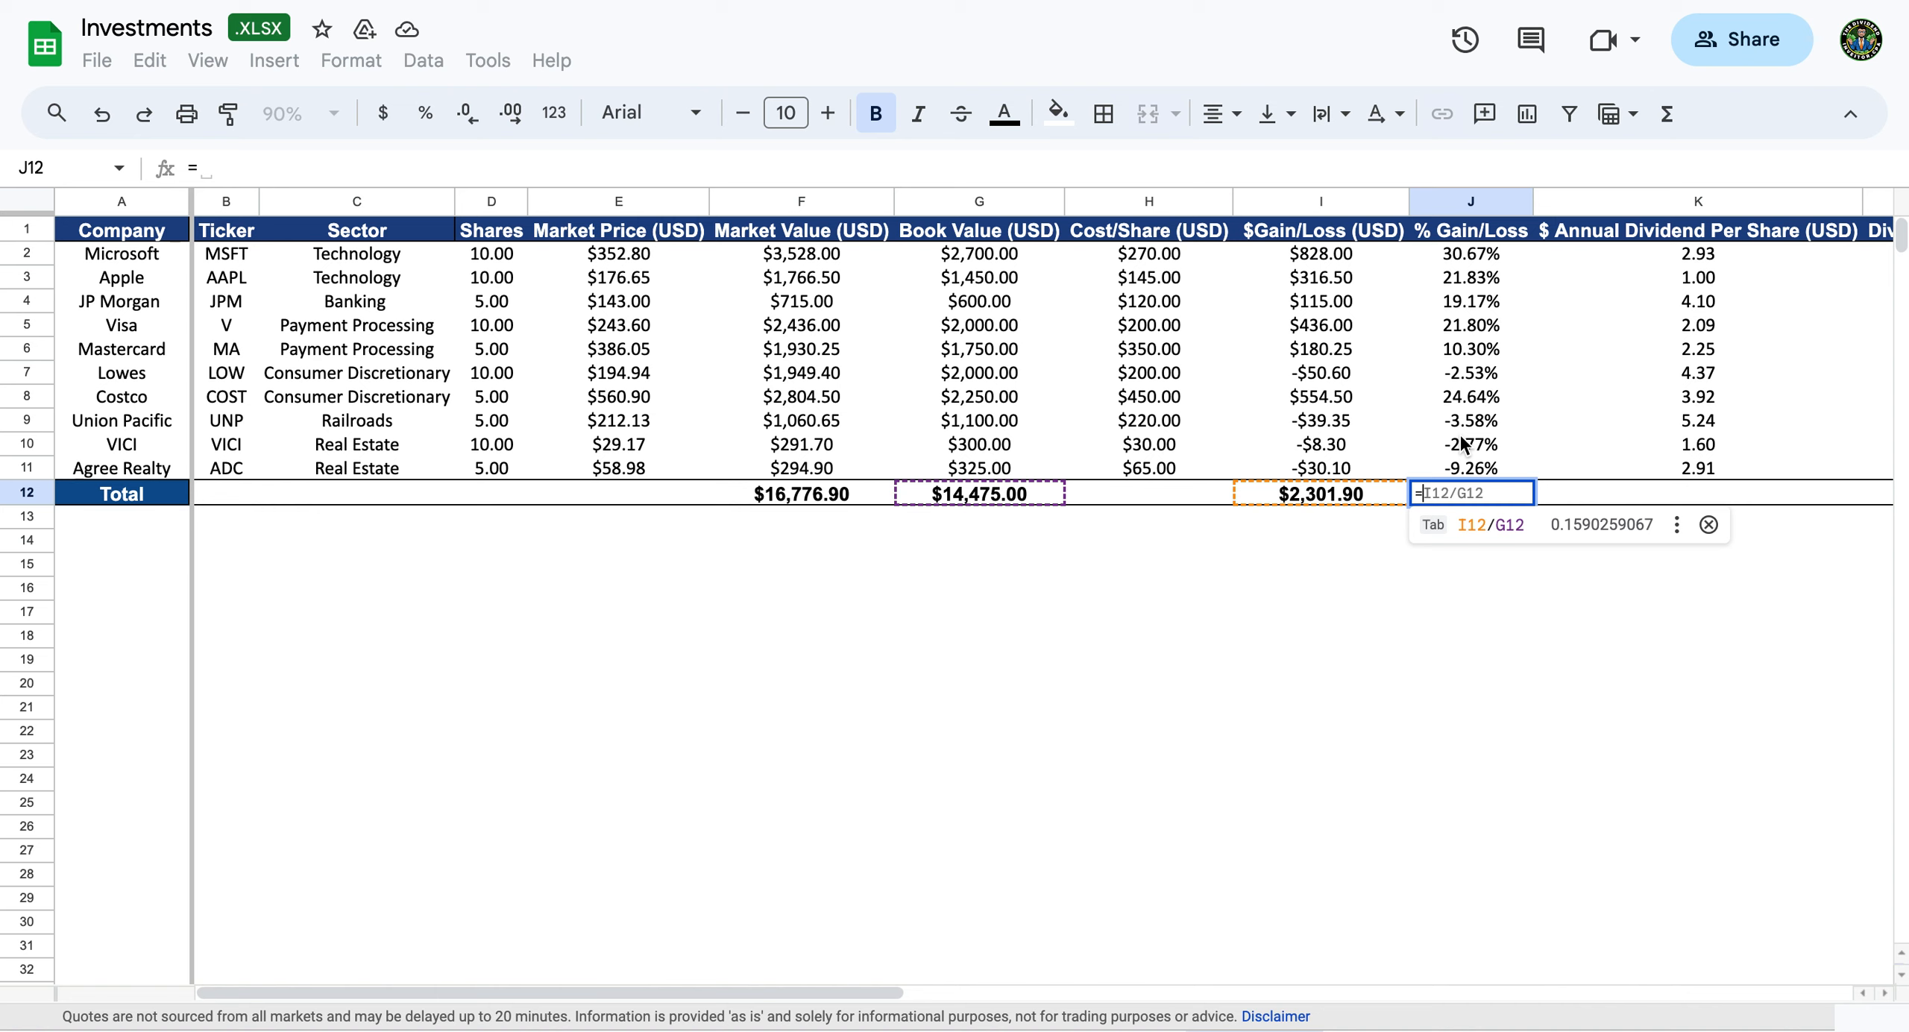
click(1331, 496)
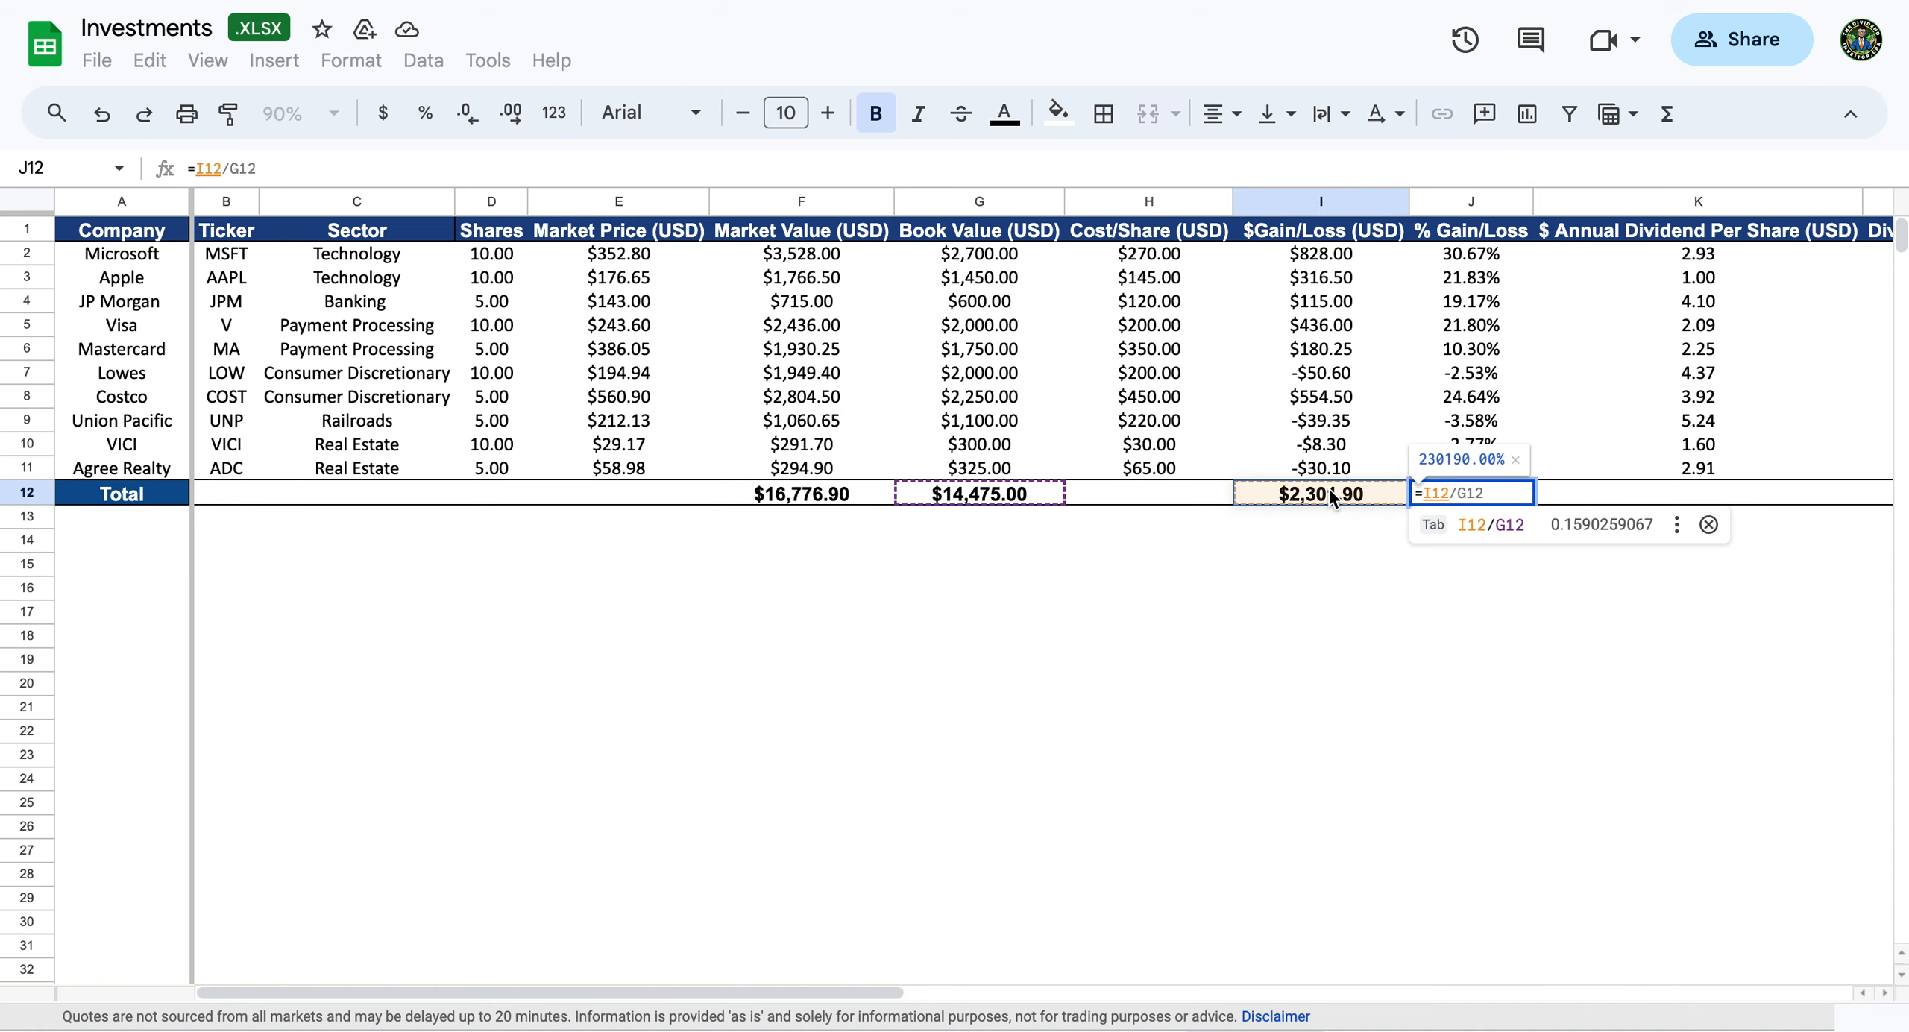
text(/)
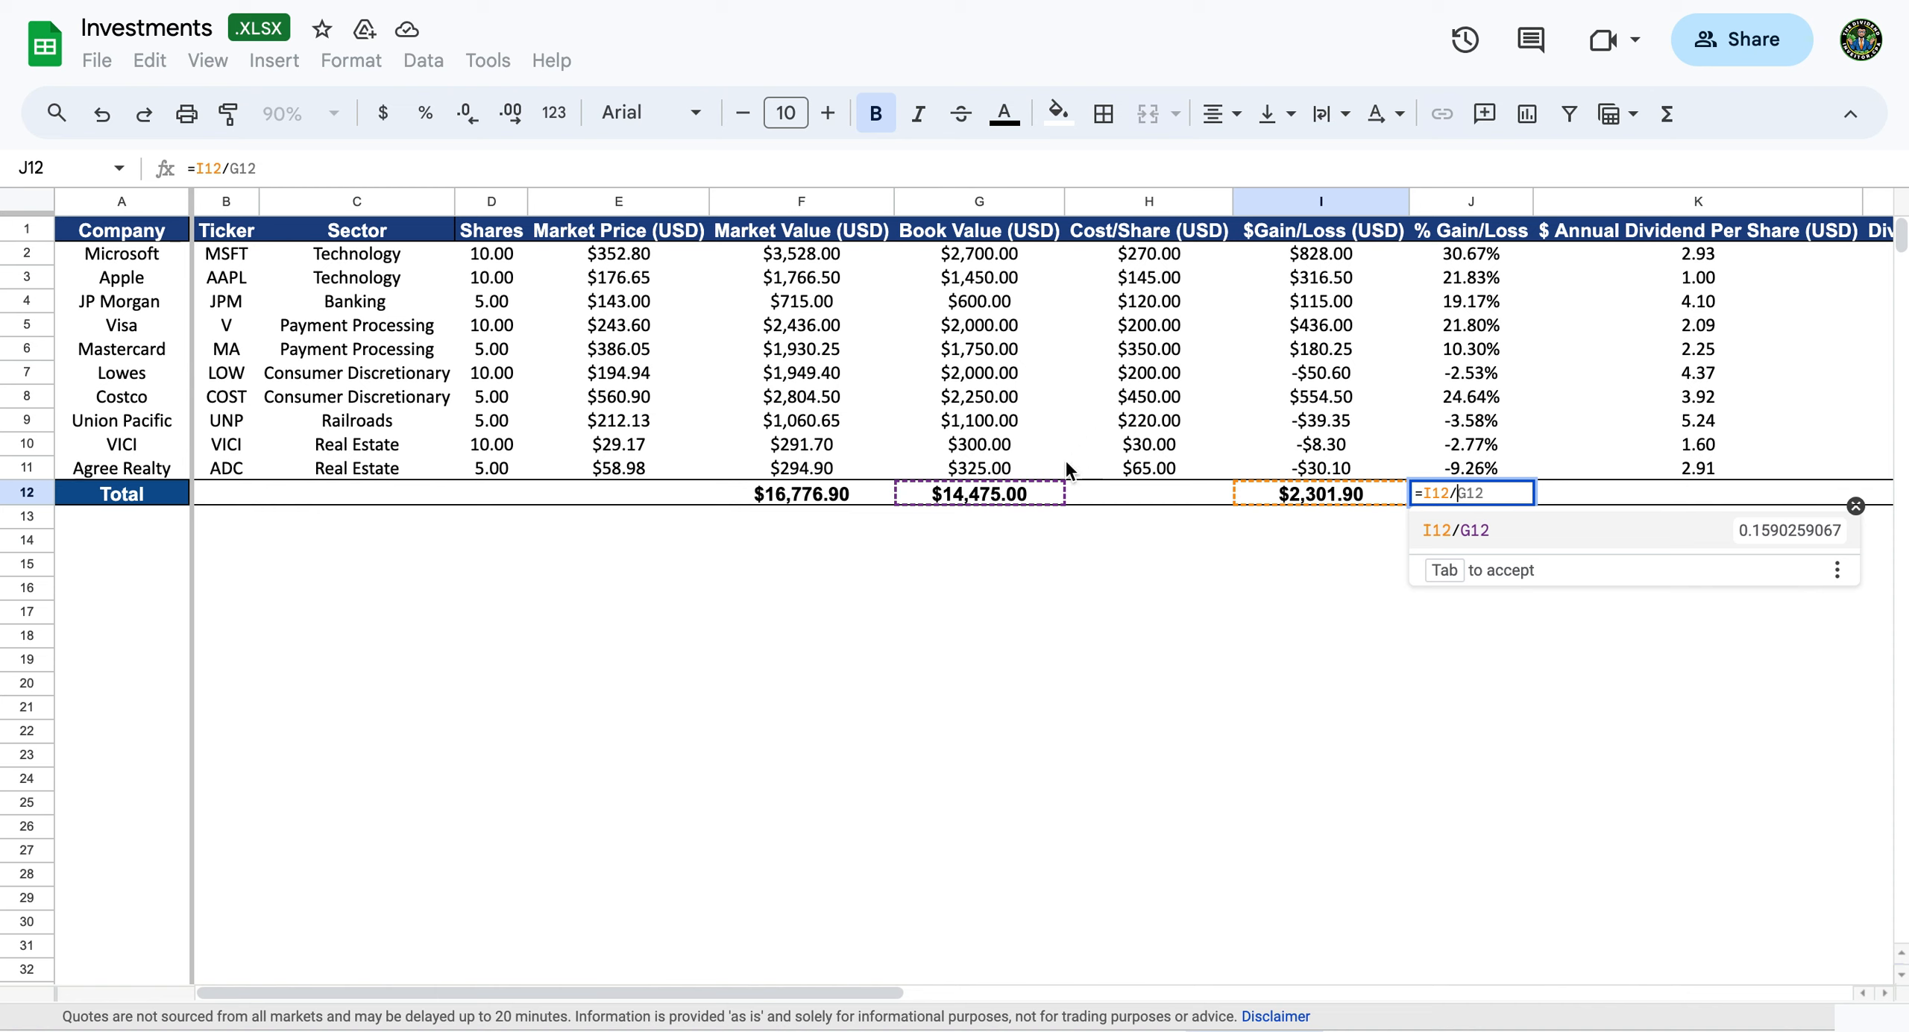
click(991, 493)
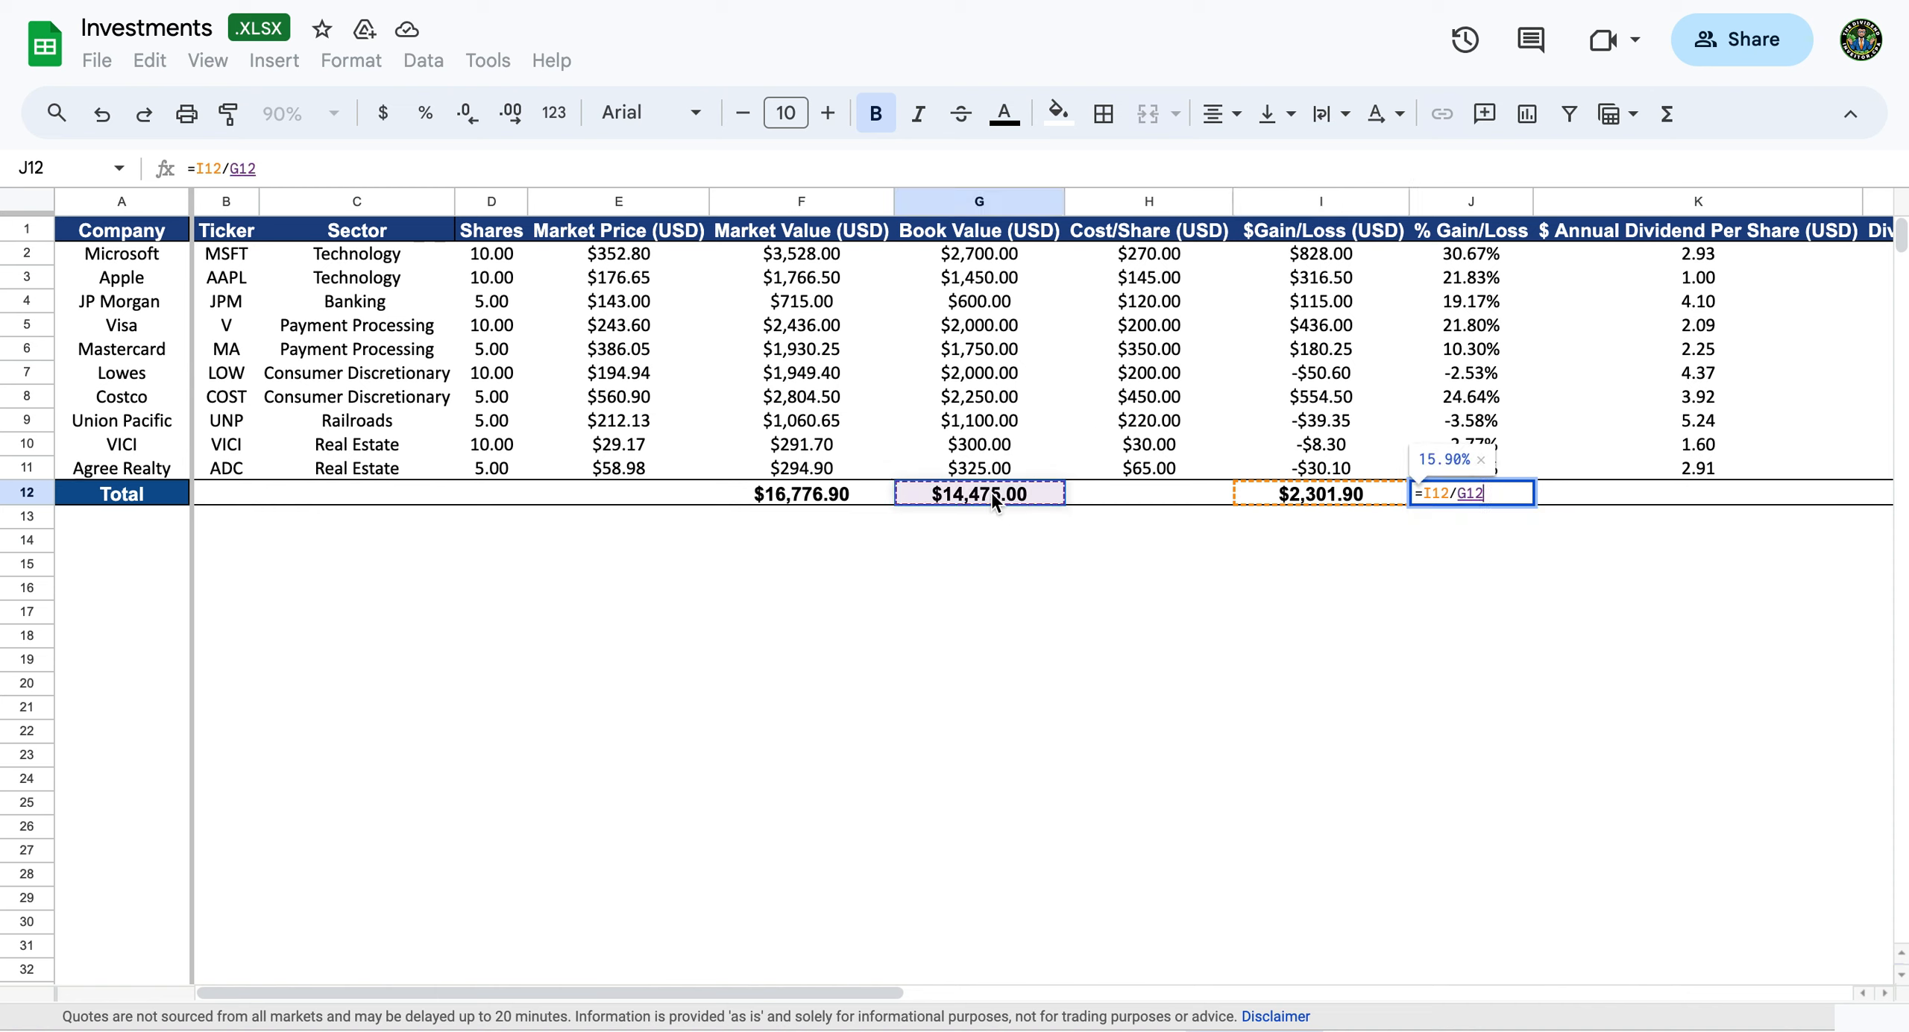
key(Return)
key(Up)
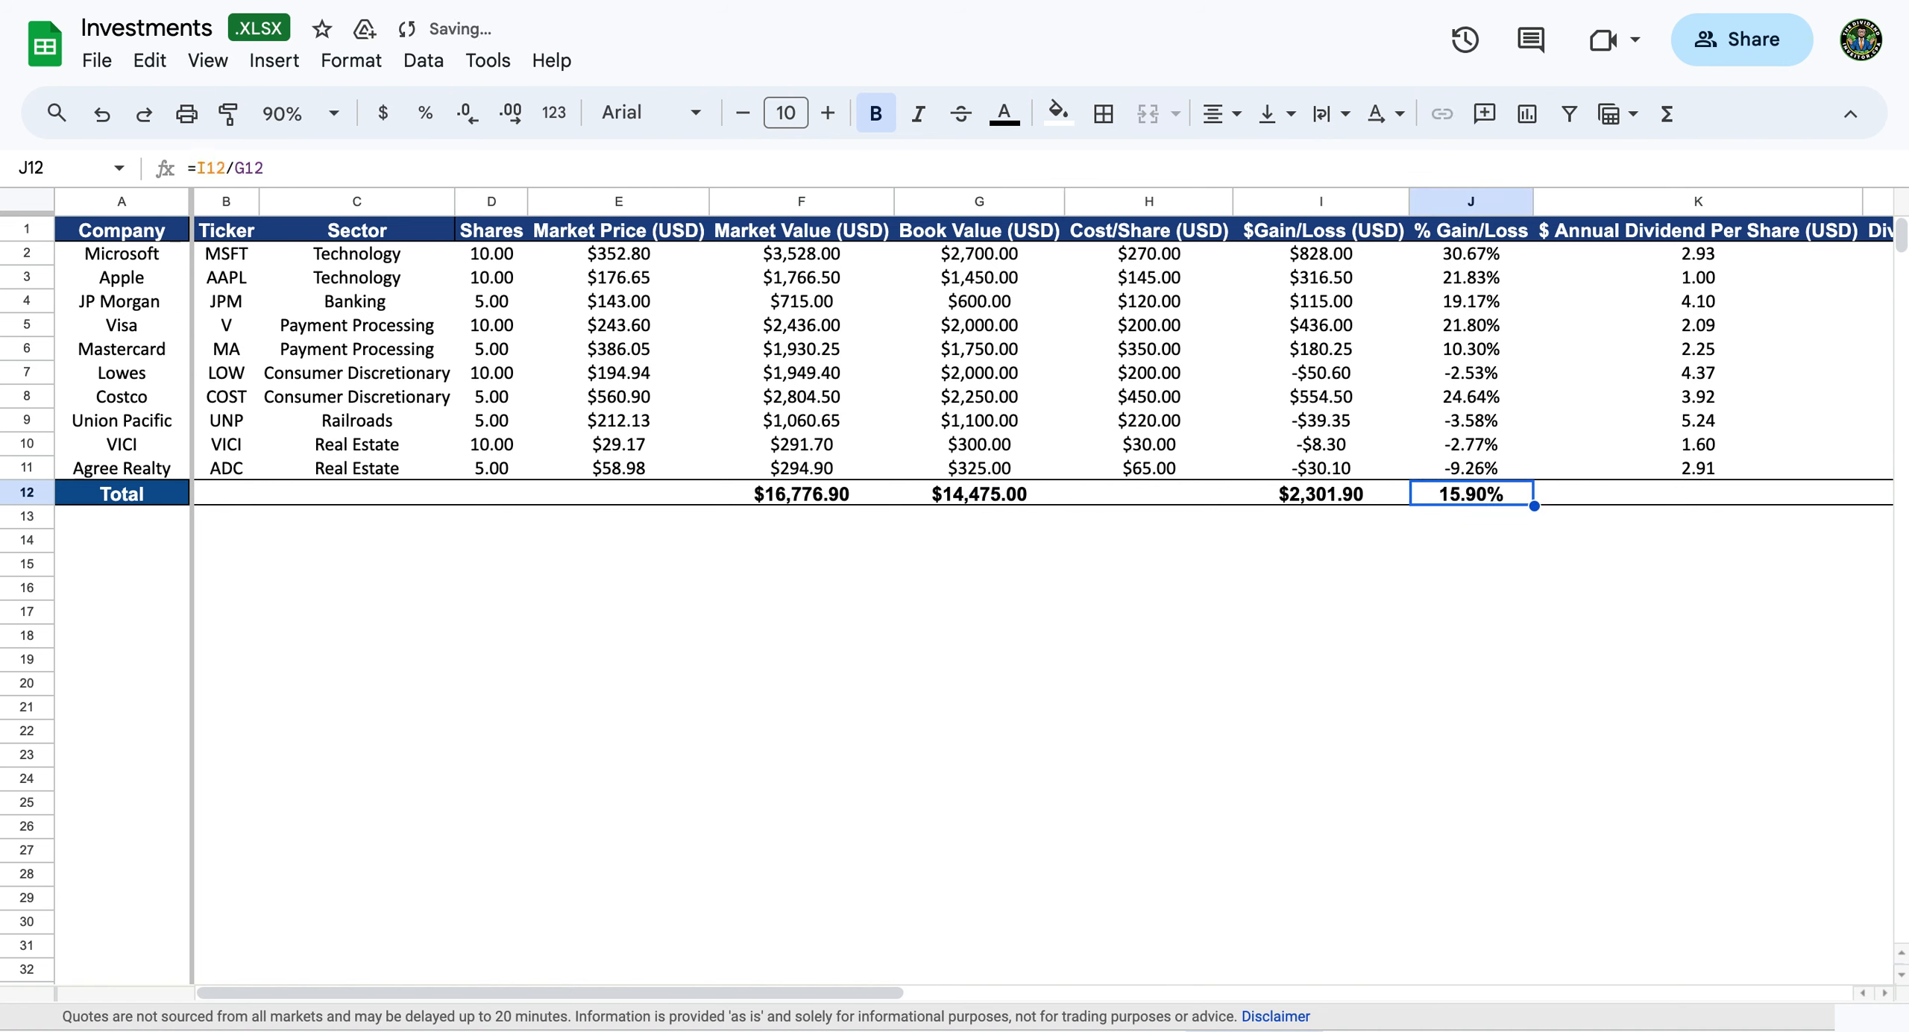
Total the $ Annual Income column in M12 of the Total row with =sum(M2:M11).
key(Left)
key(Right)
key(Left)
key(Right)
key(Right)
key(Right)
key(Right)
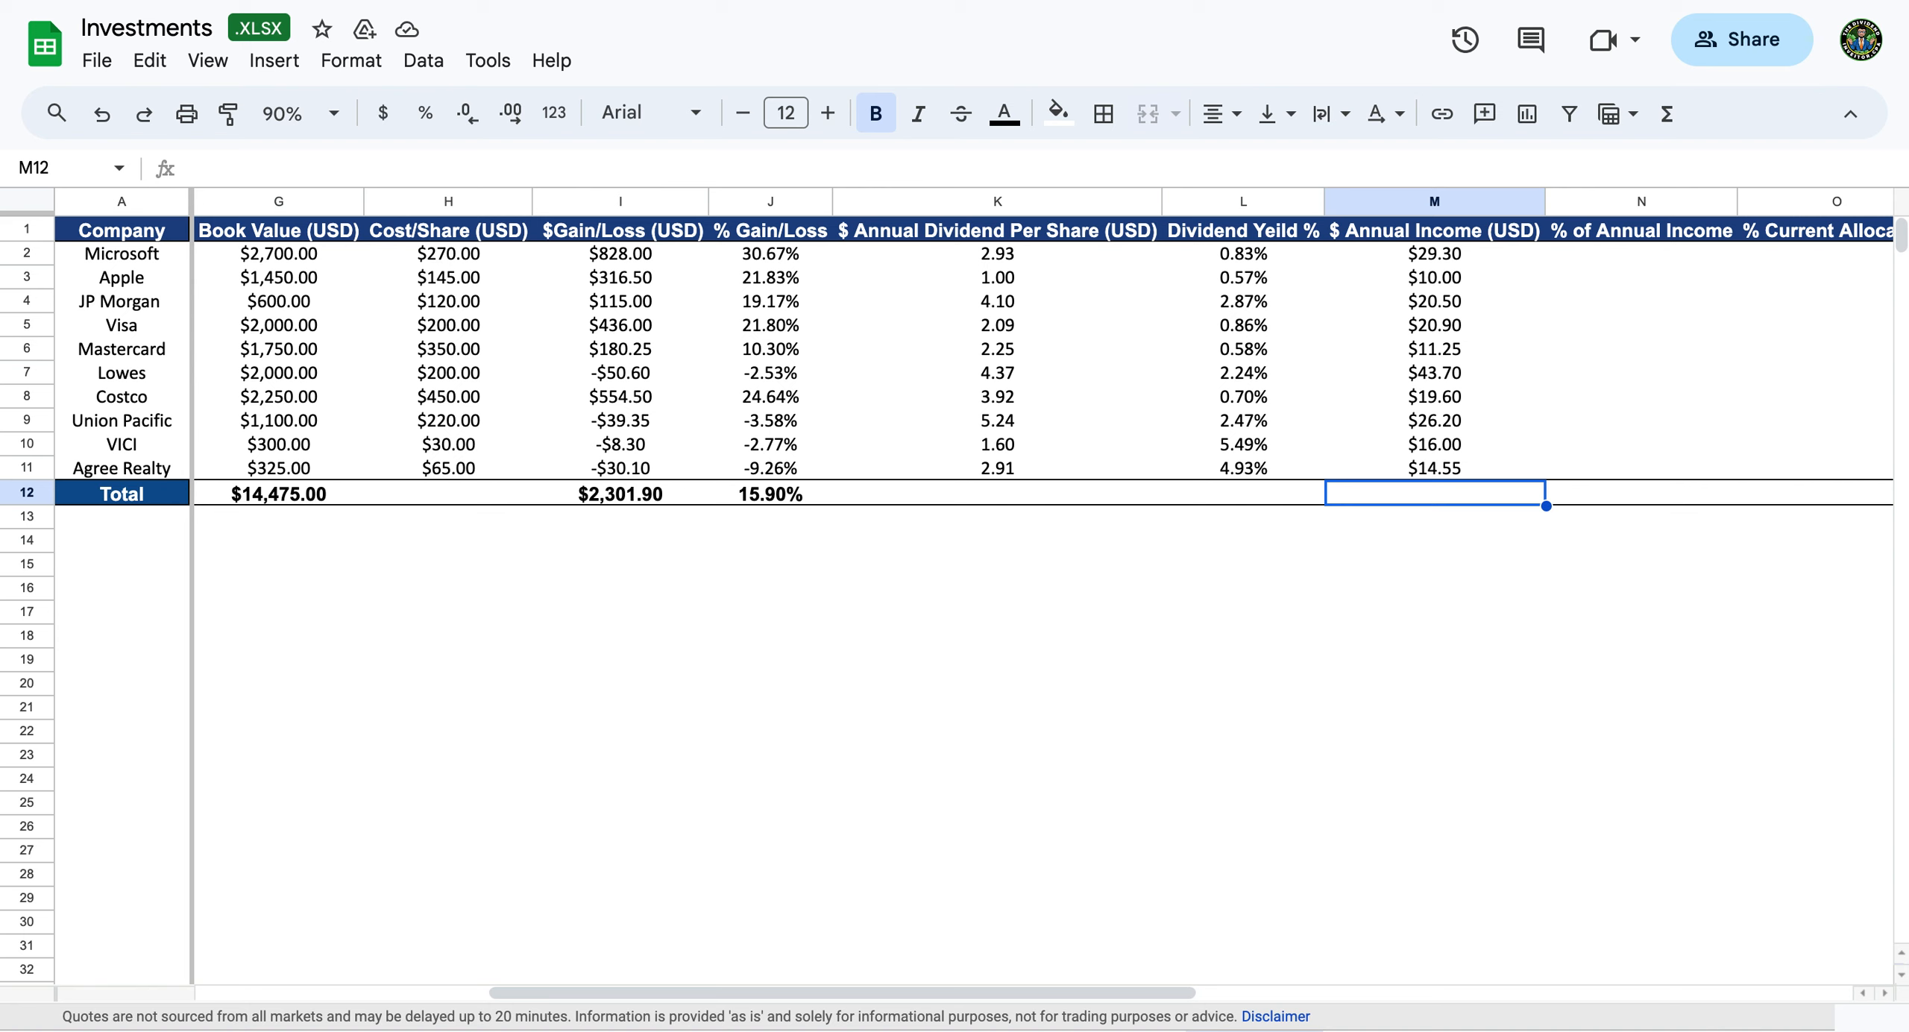
text(=sum)
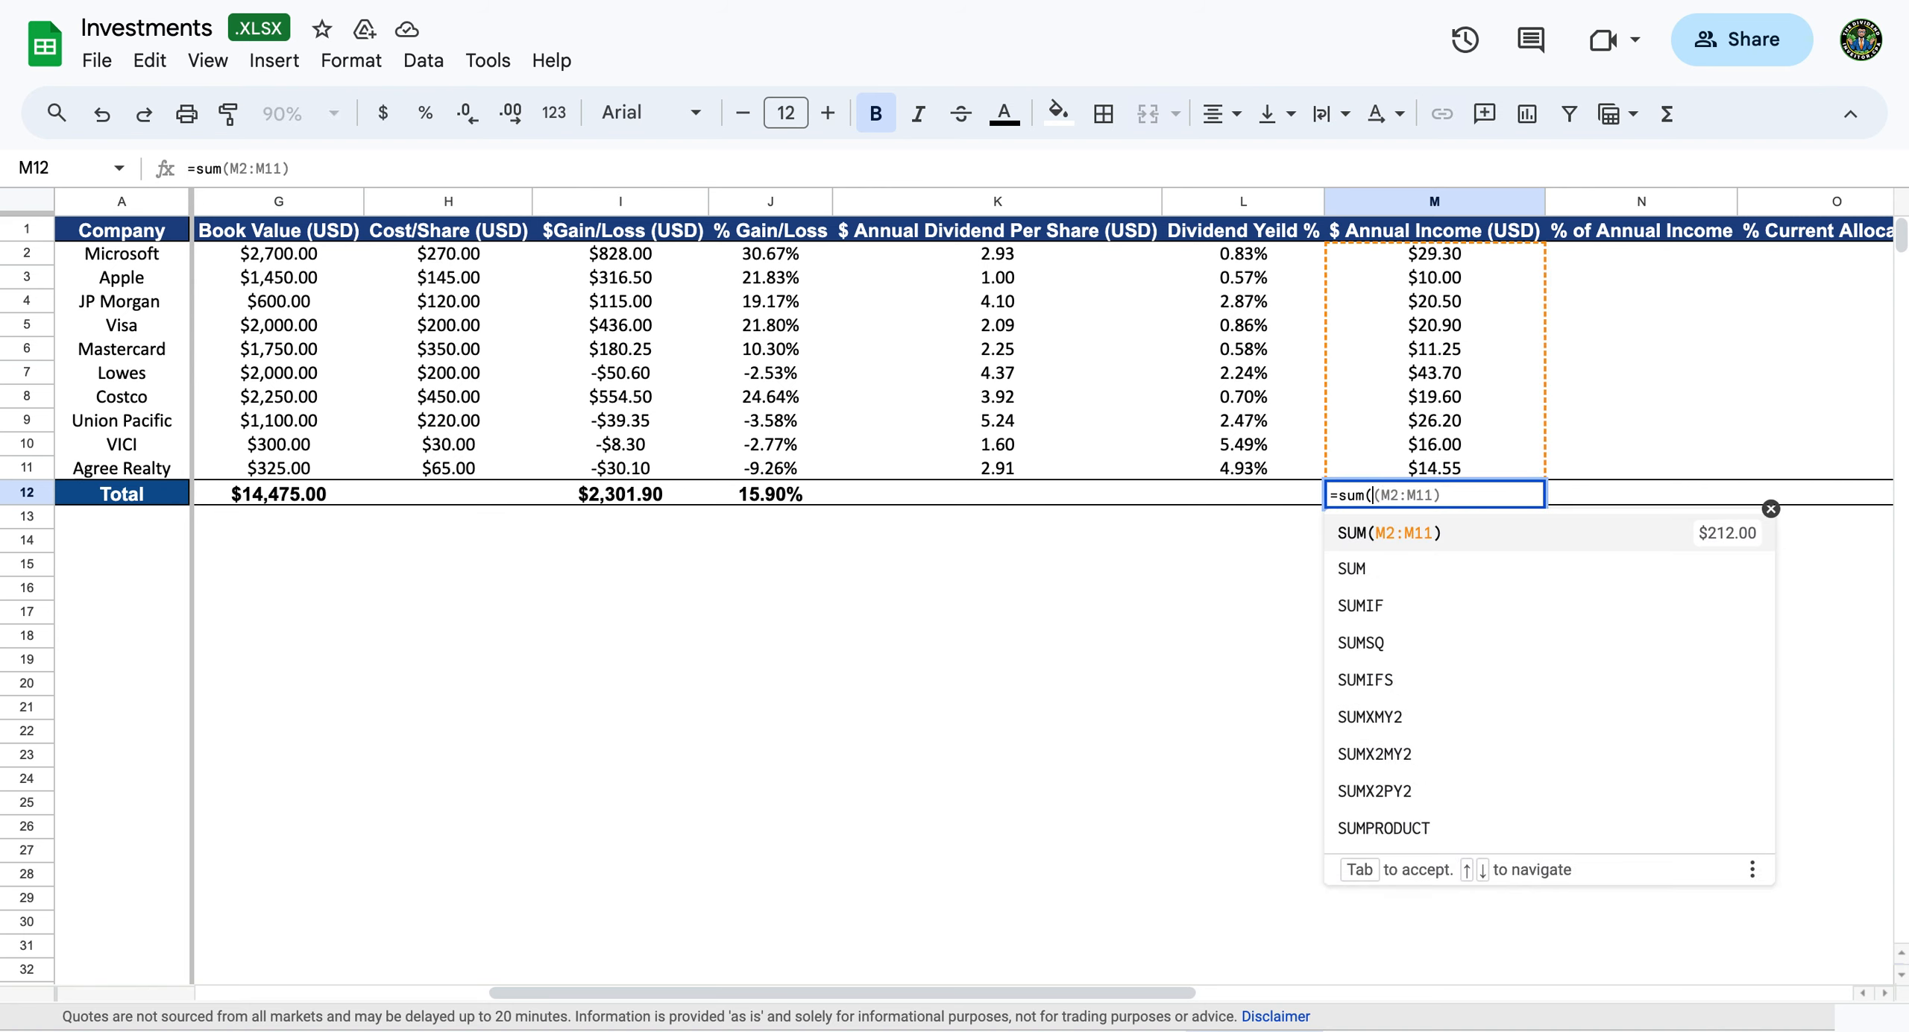
text(()
drag(1448, 255, 1452, 462)
text())
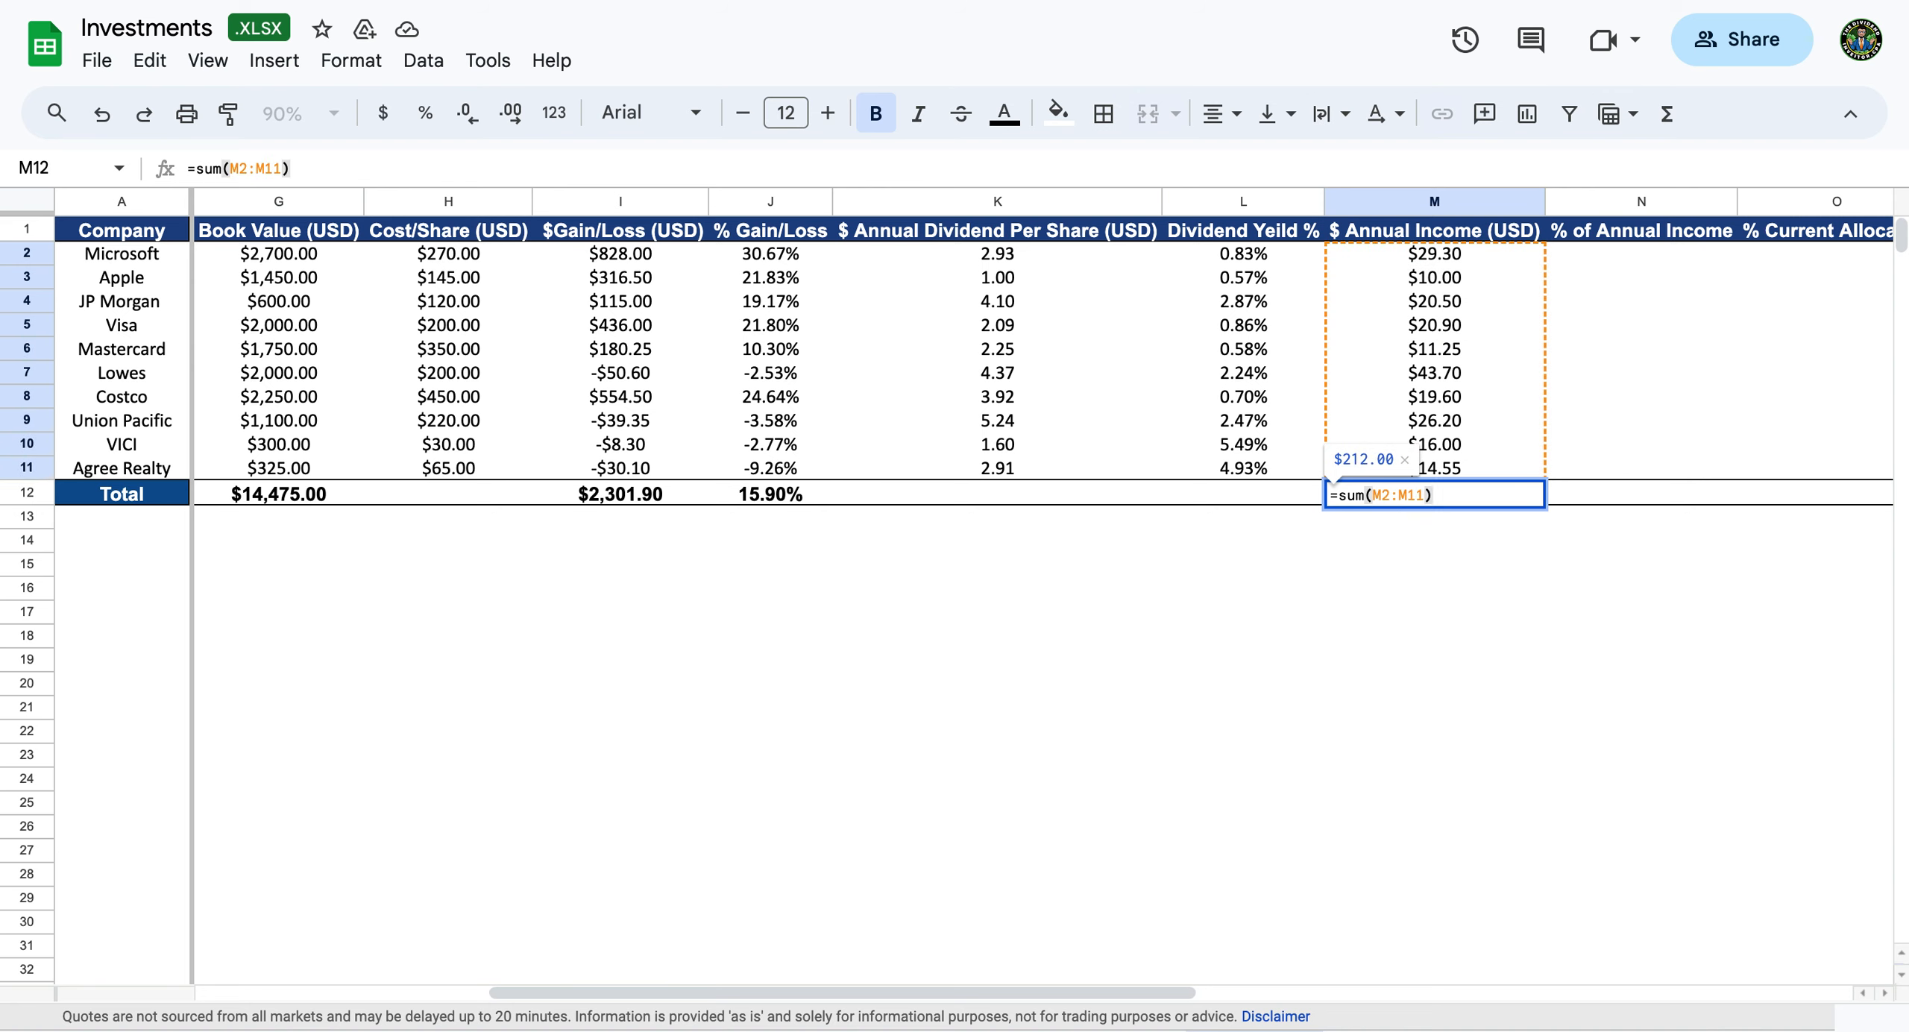
key(Return)
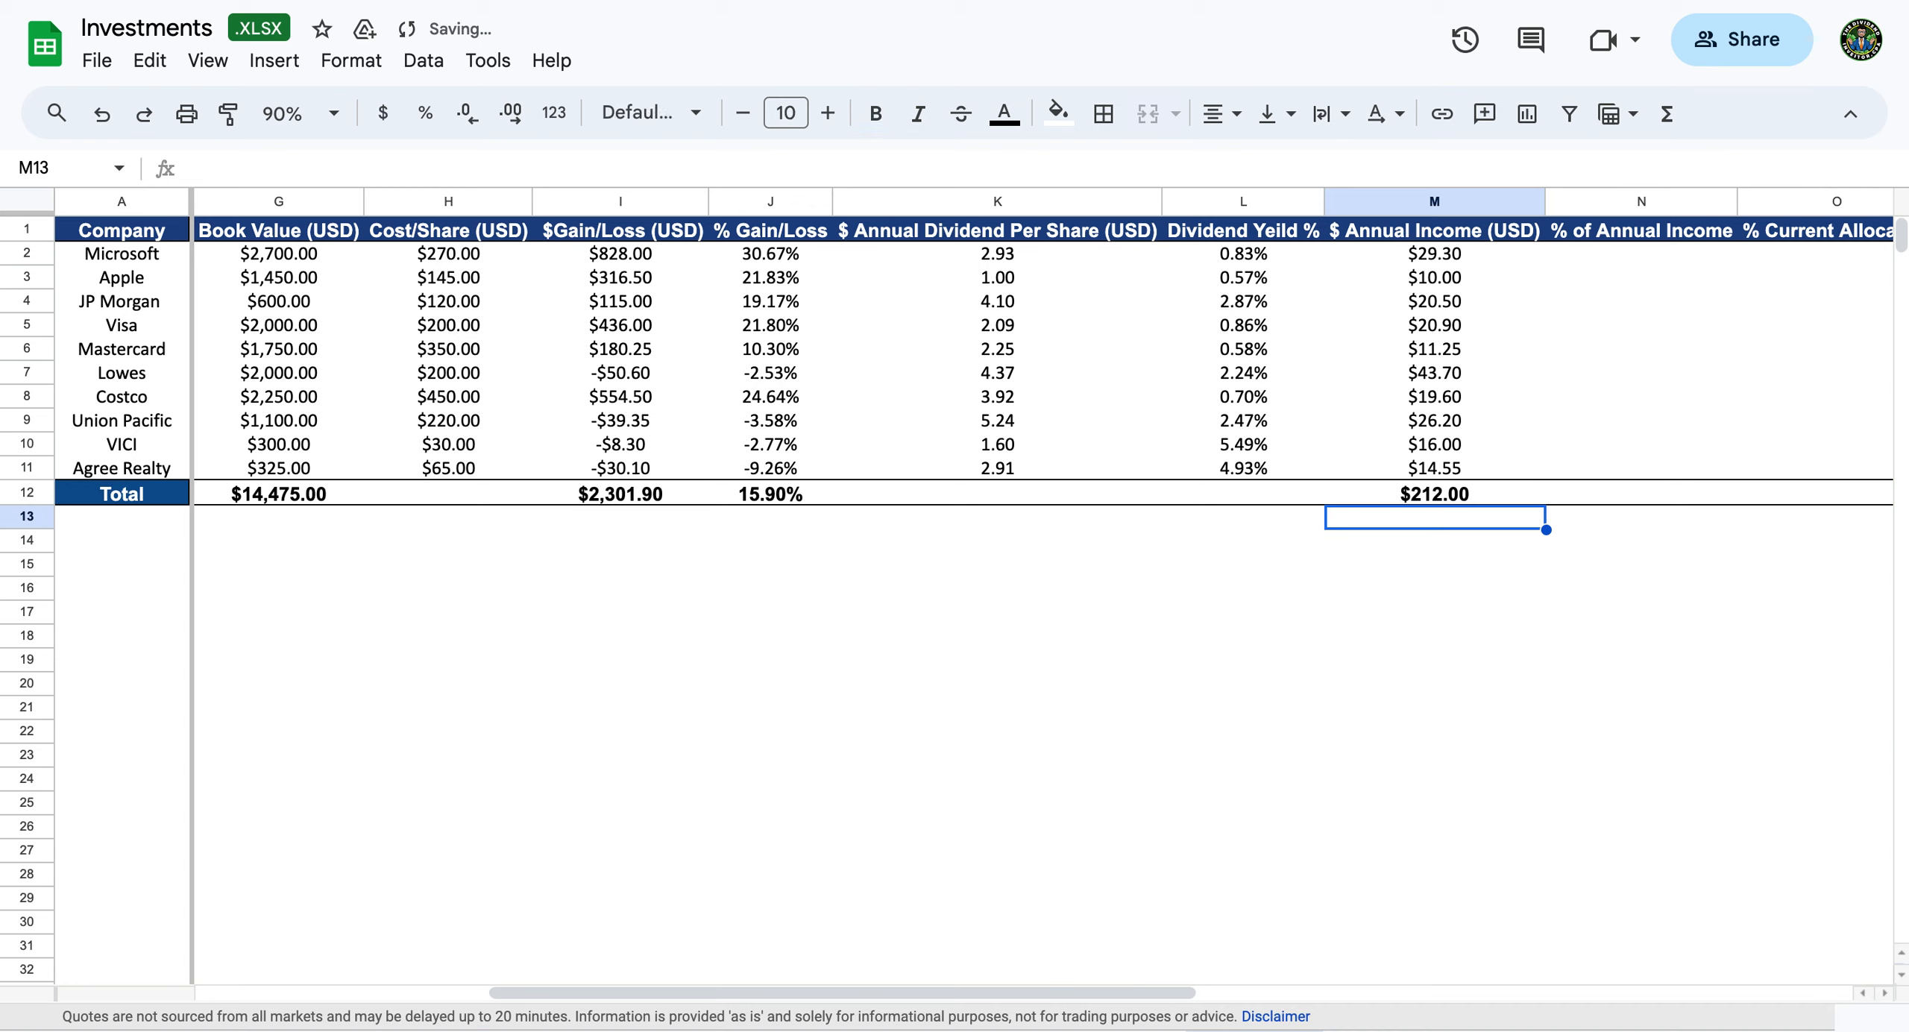
key(Up)
key(Left)
key(Right)
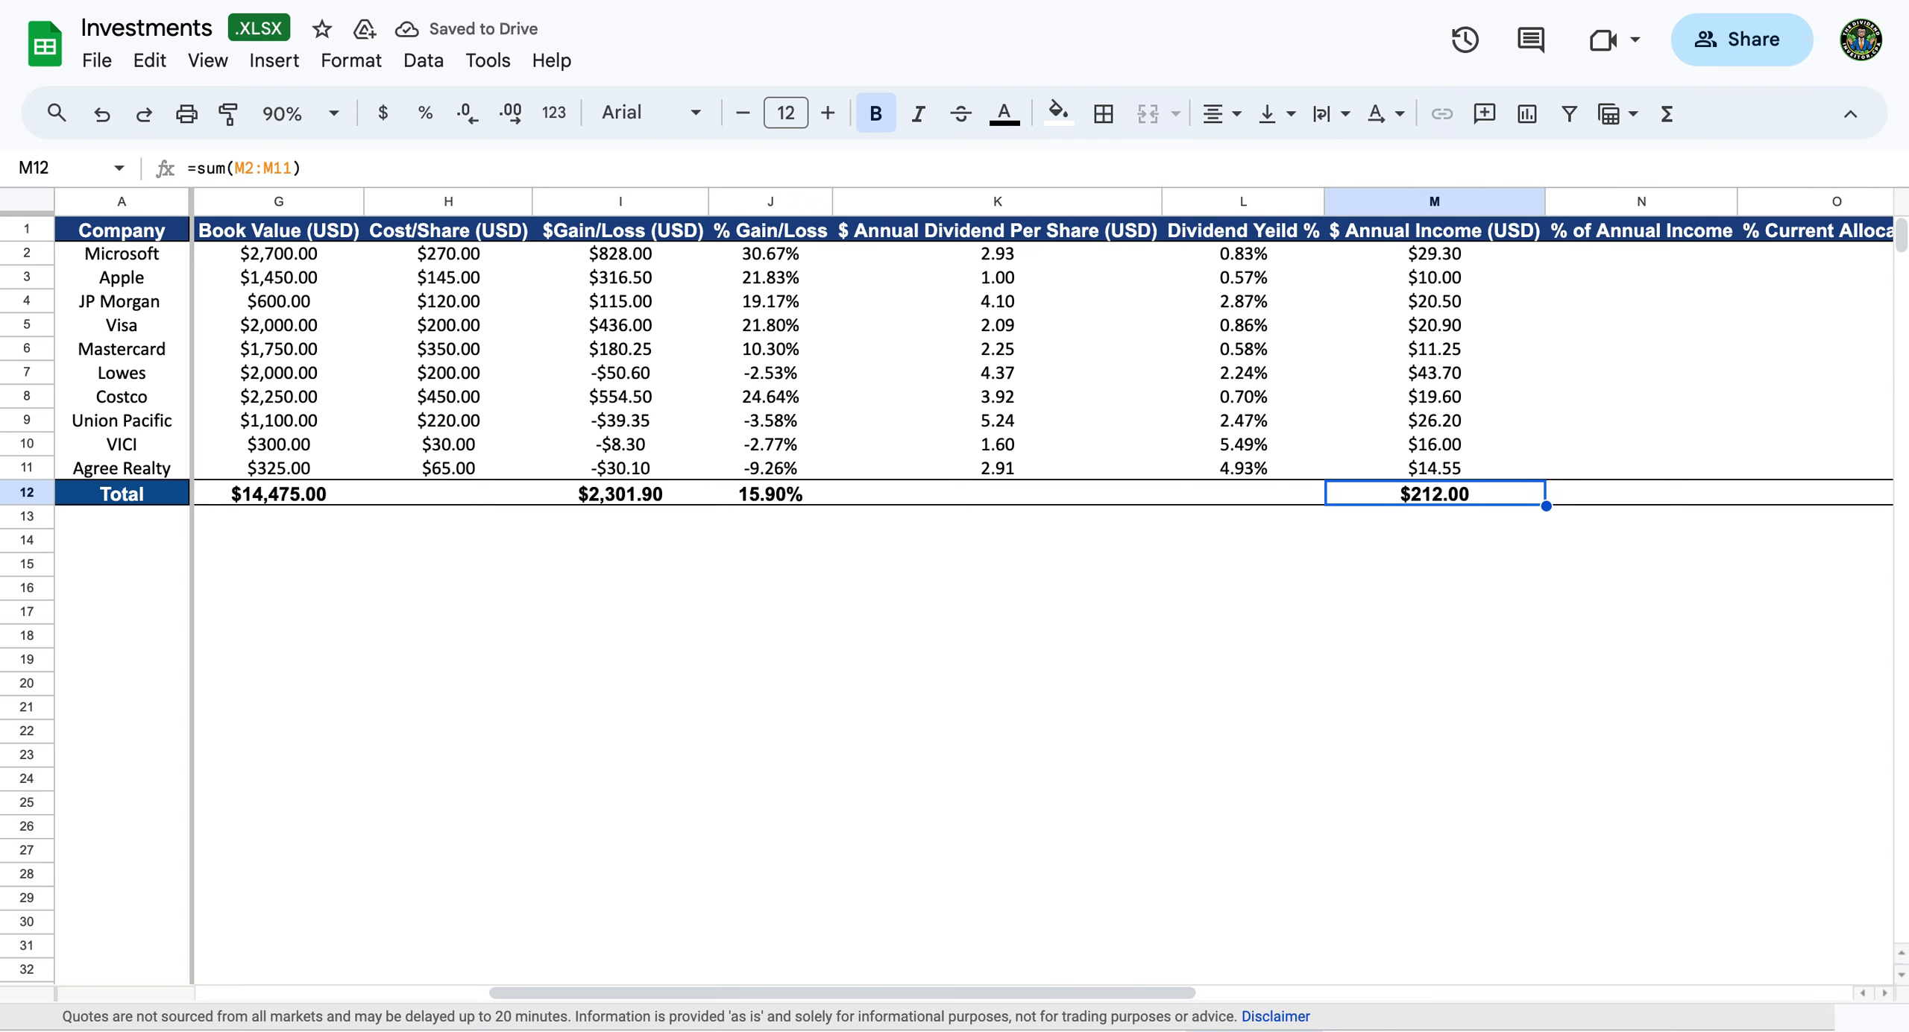
Calculate the portfolio's overall dividend yield in L12 by dividing total annual income by total market value, =M12/F12.
key(Left)
key(Right)
key(Left)
key(Left)
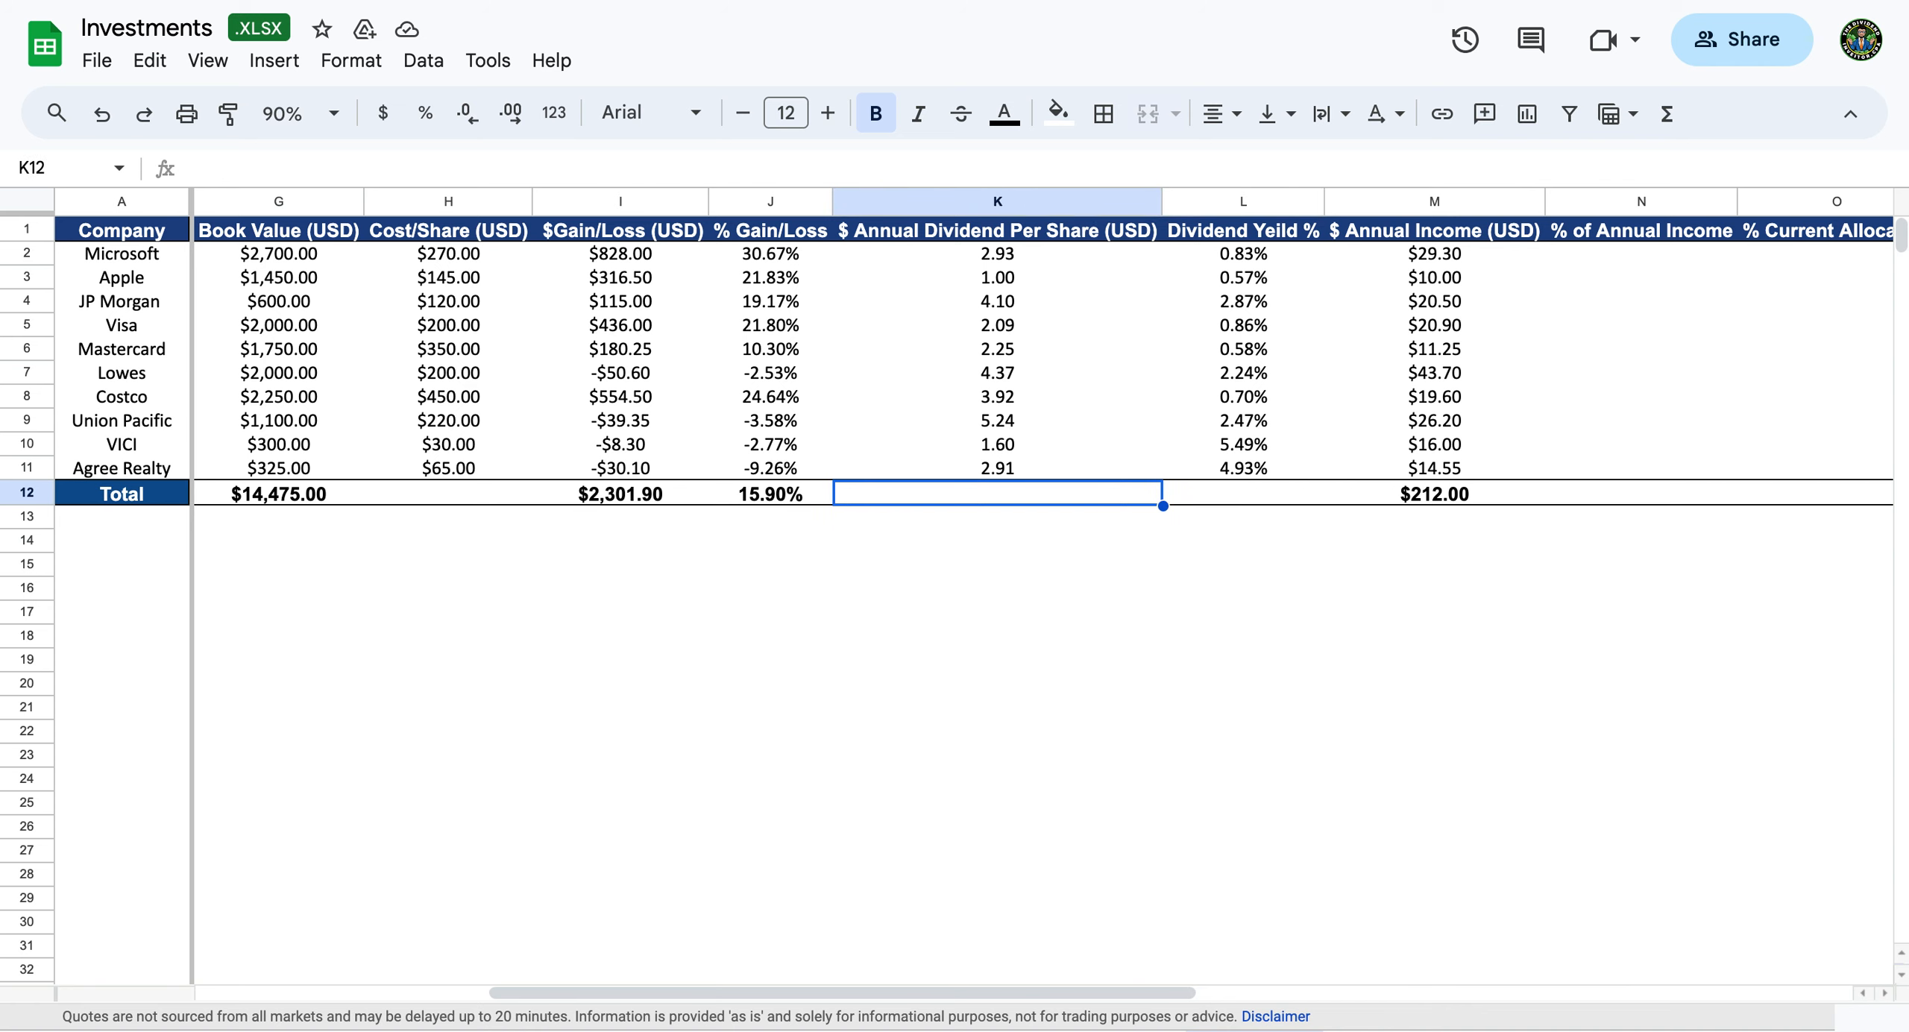
key(Right)
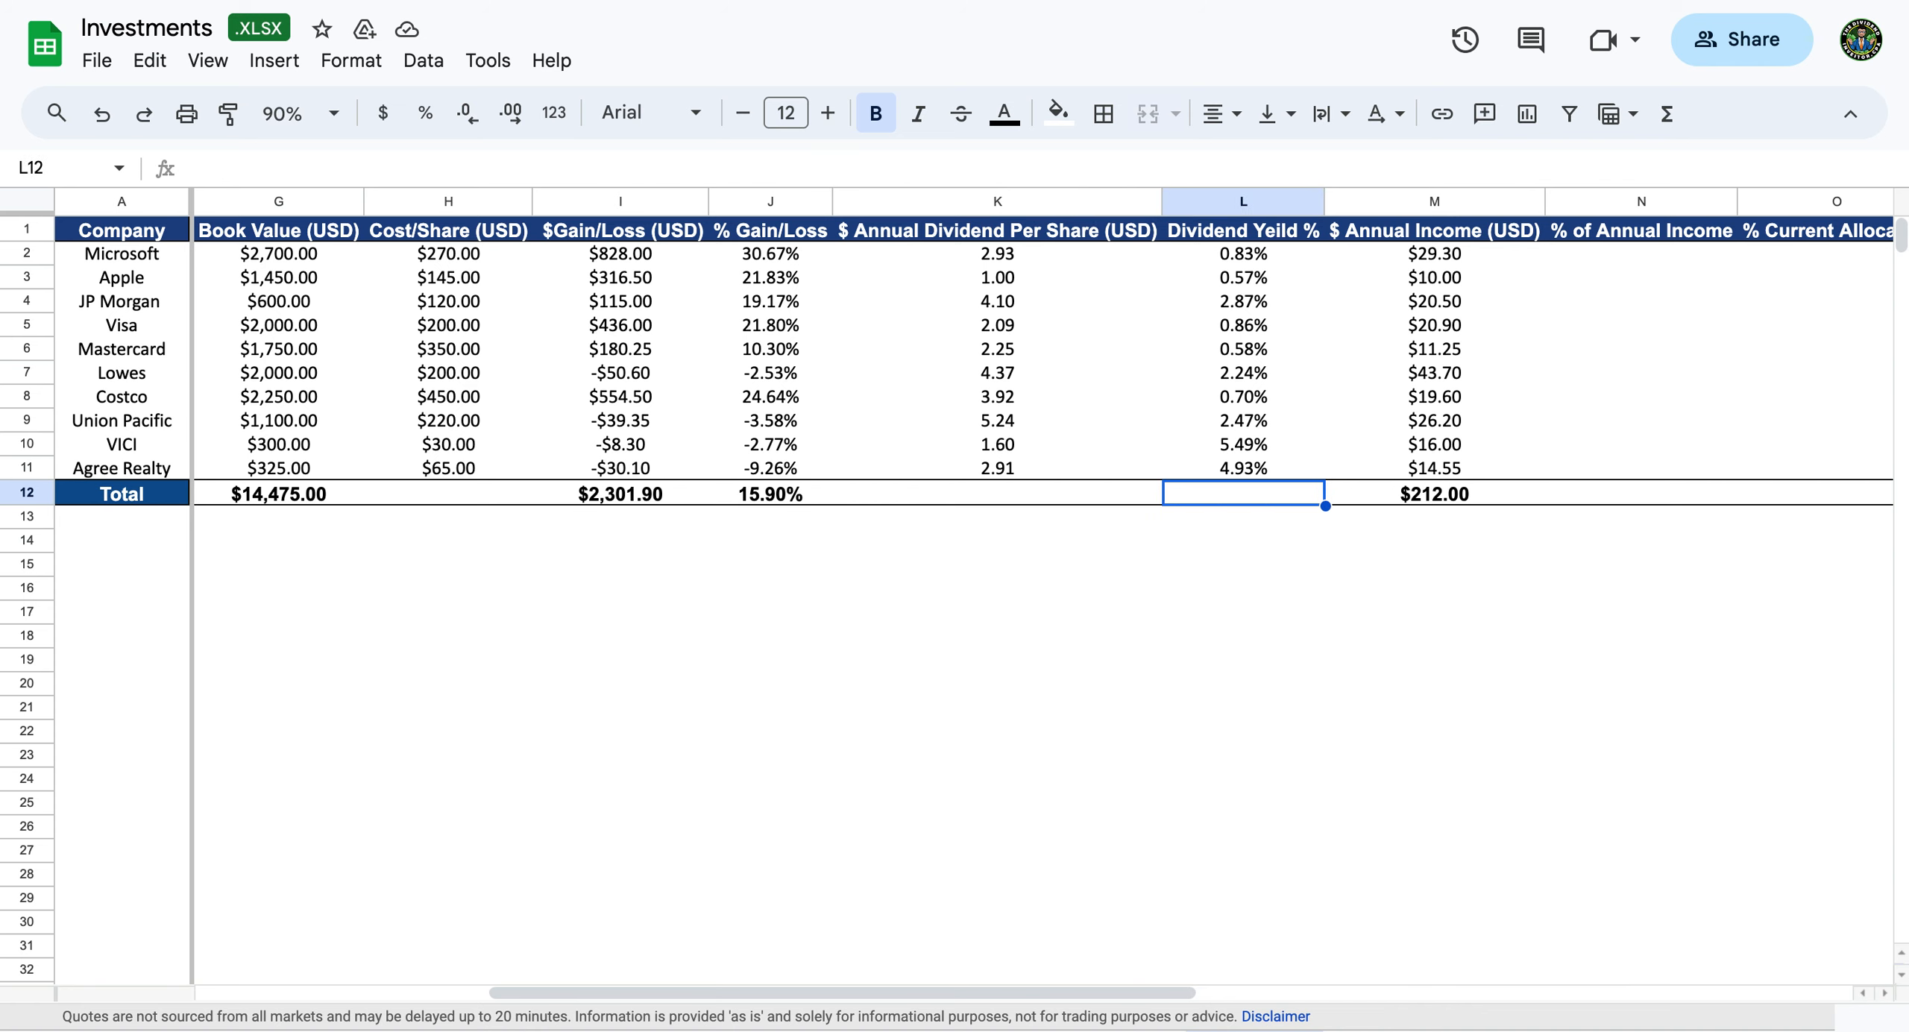
text(=)
scroll(1489, 446, left, 2)
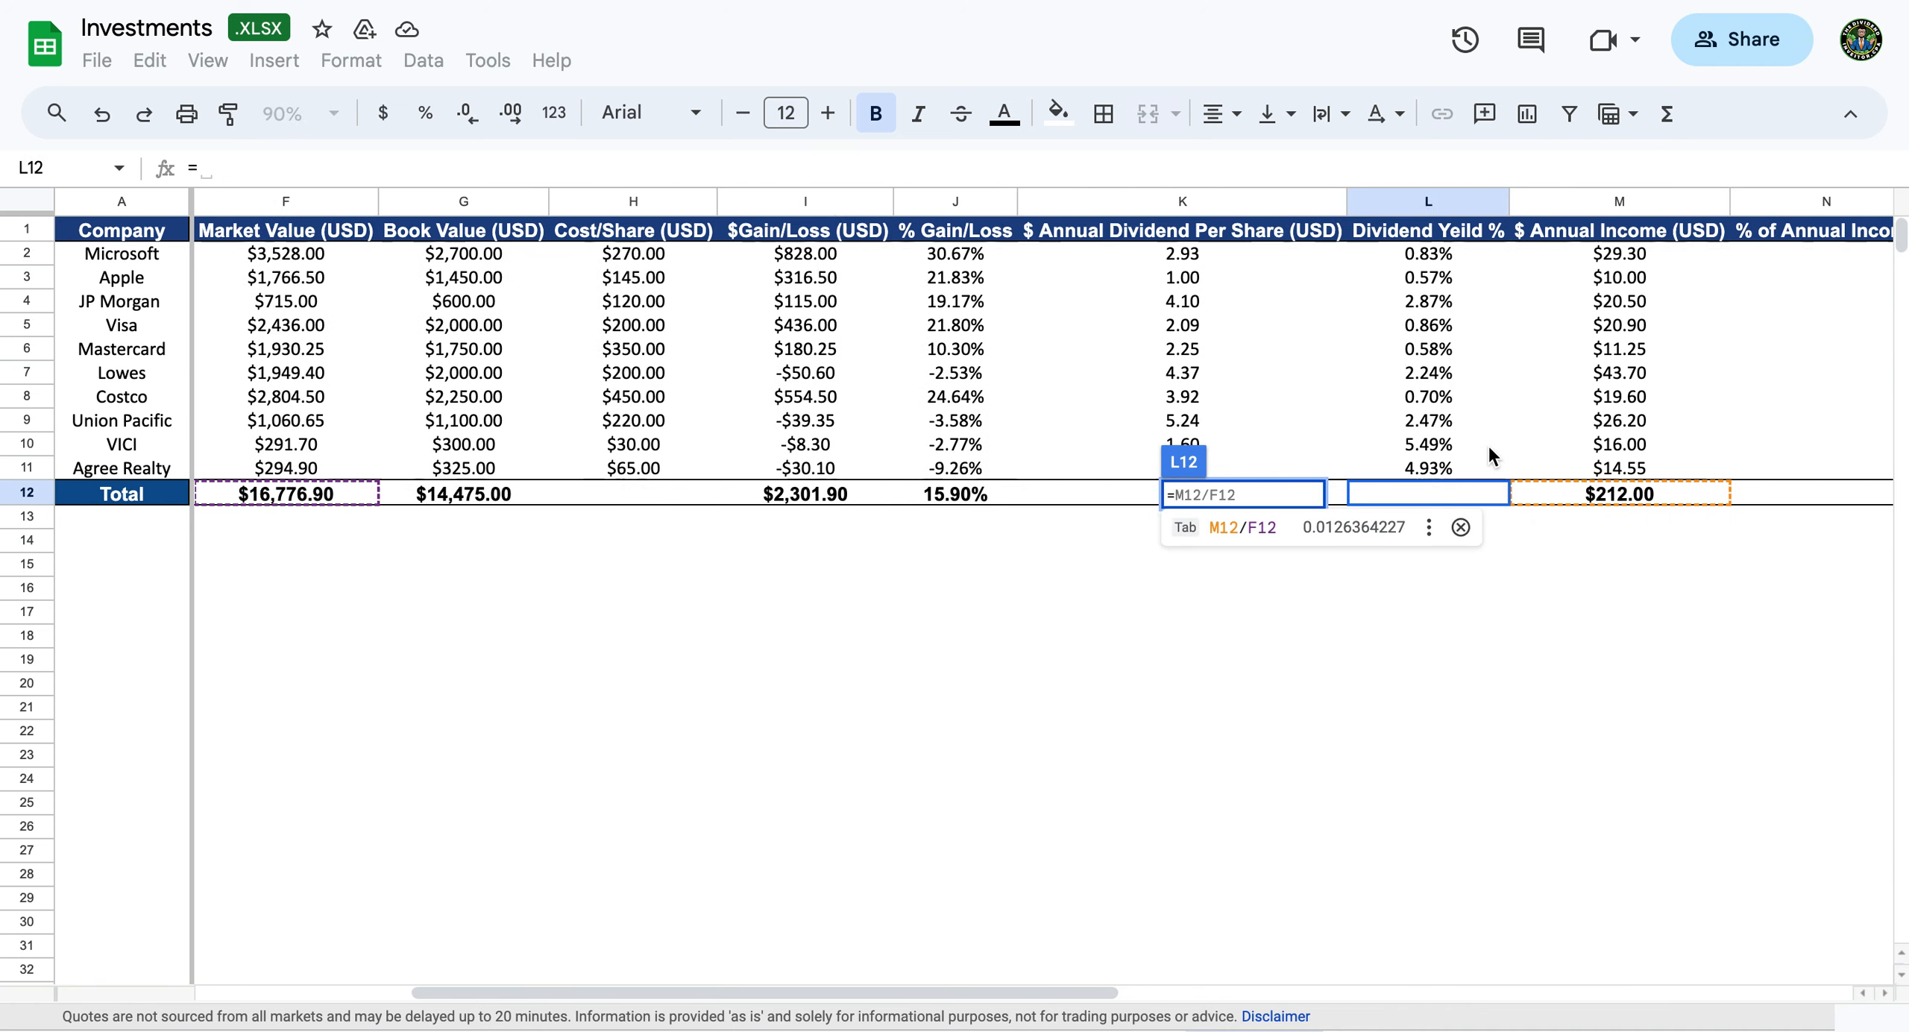
scroll(1489, 444, left, 2)
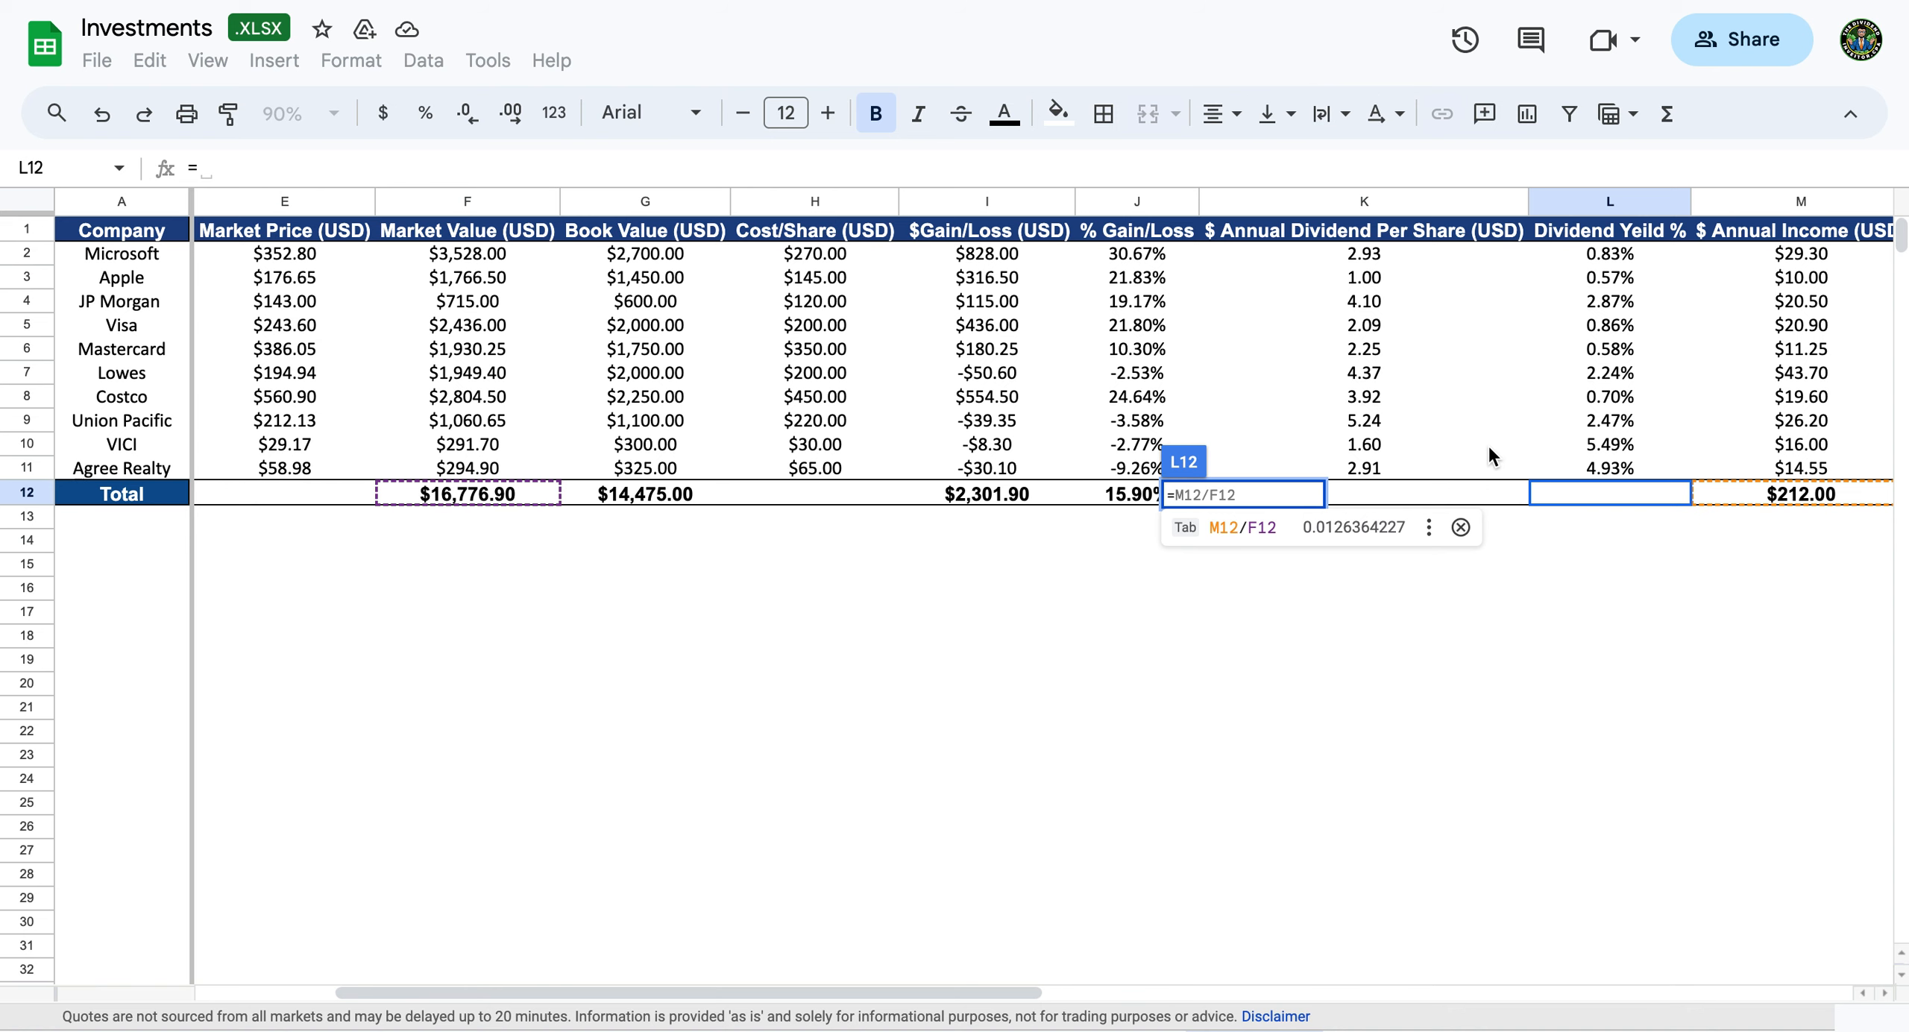
scroll(1488, 445, right, 2)
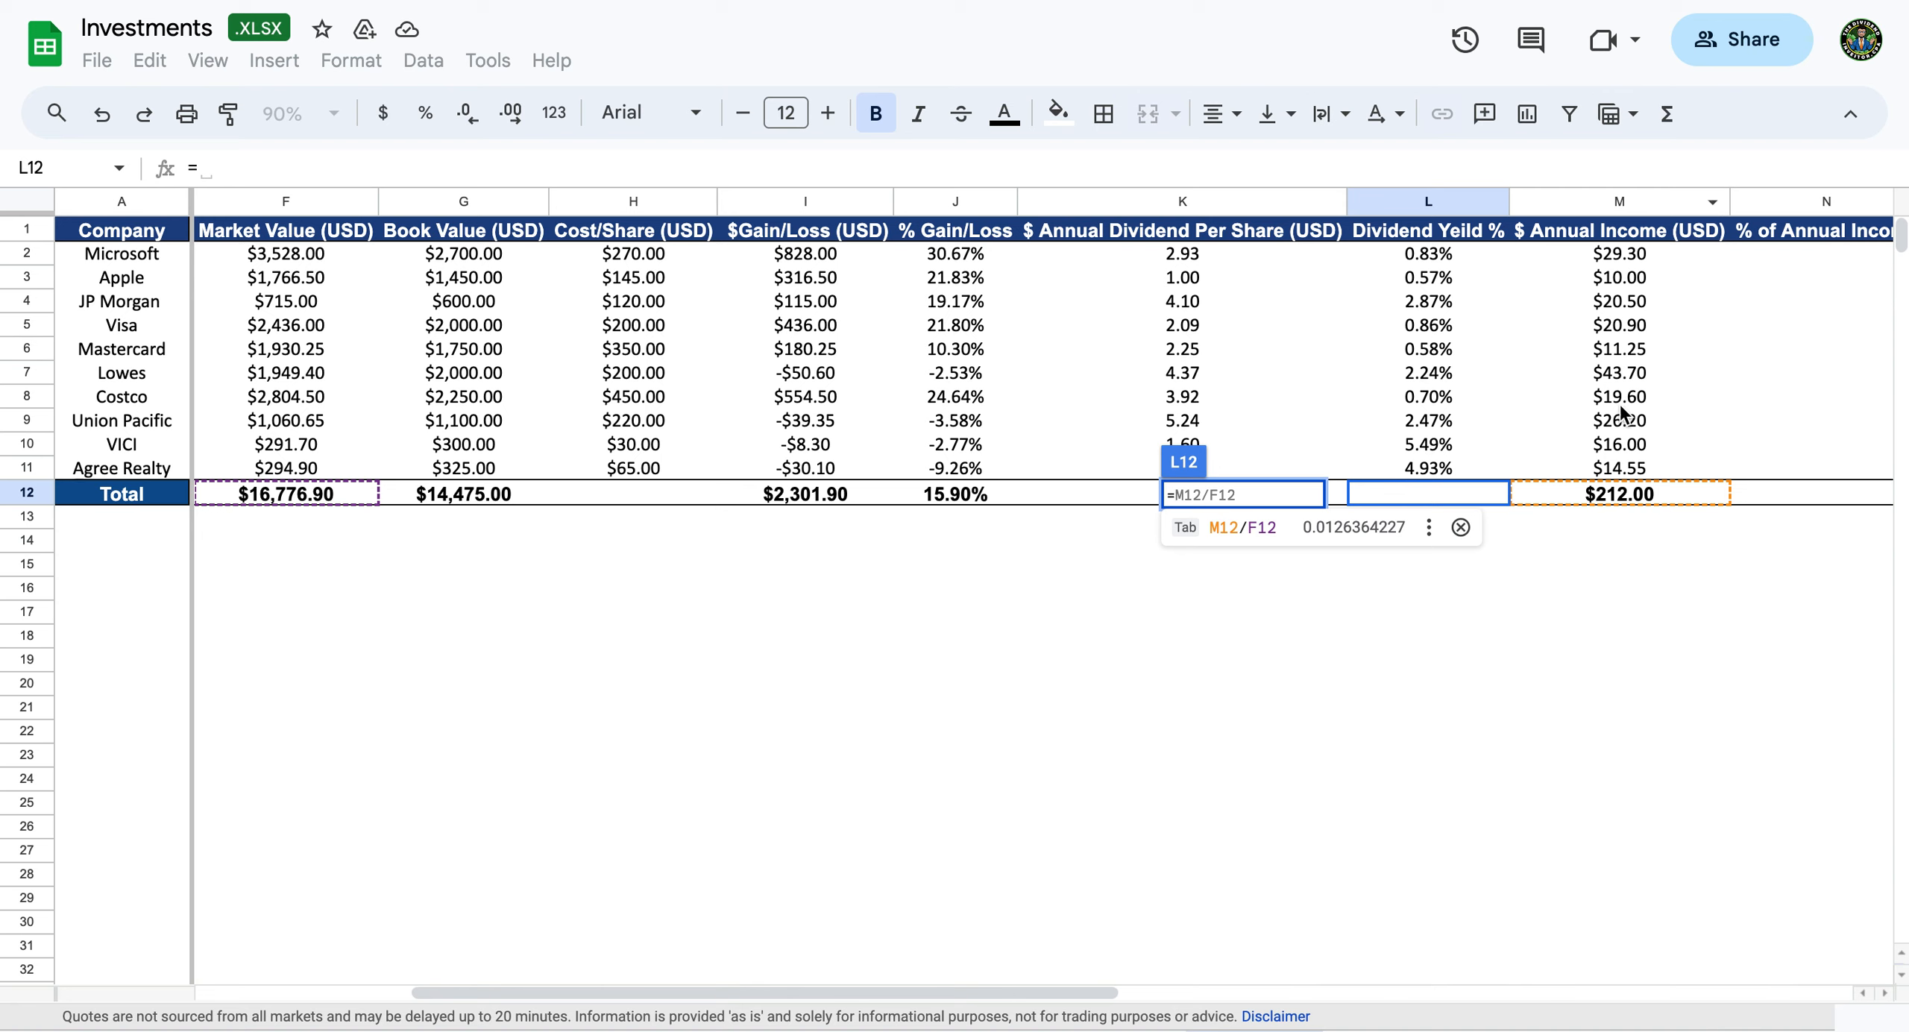
click(1613, 493)
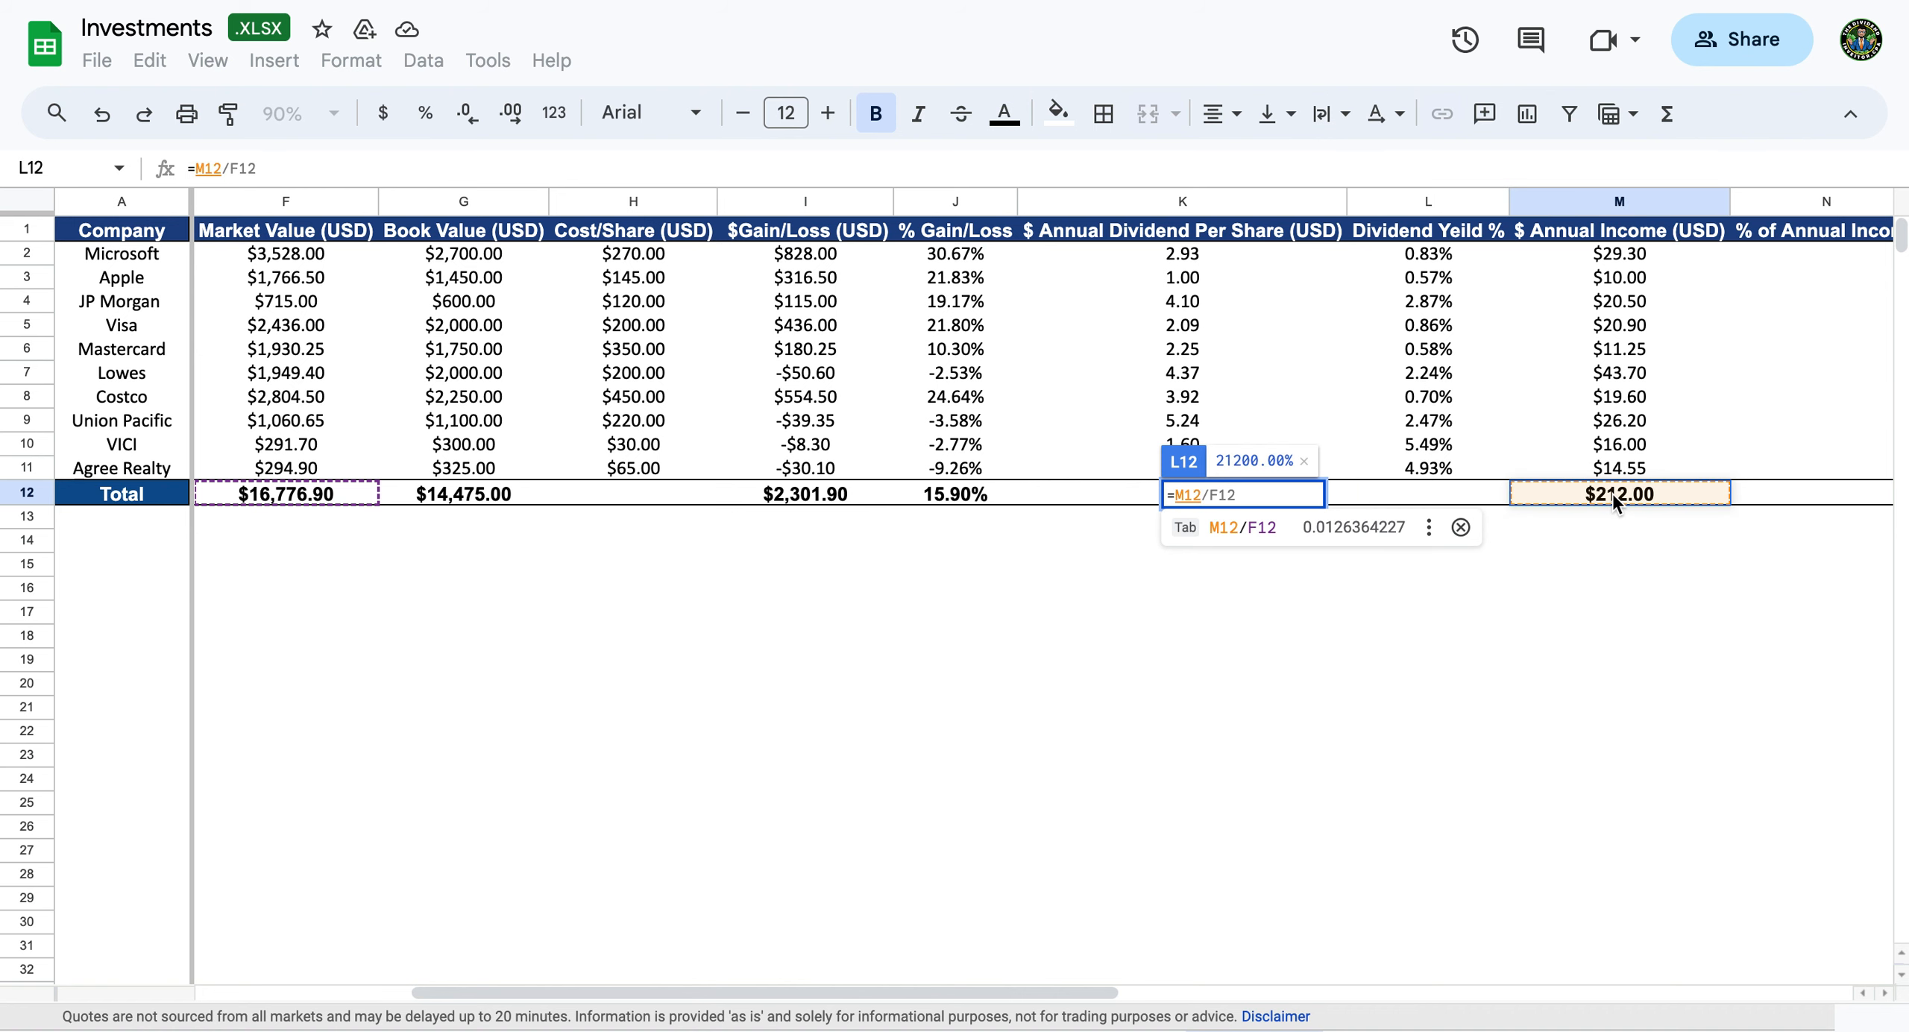
text(/)
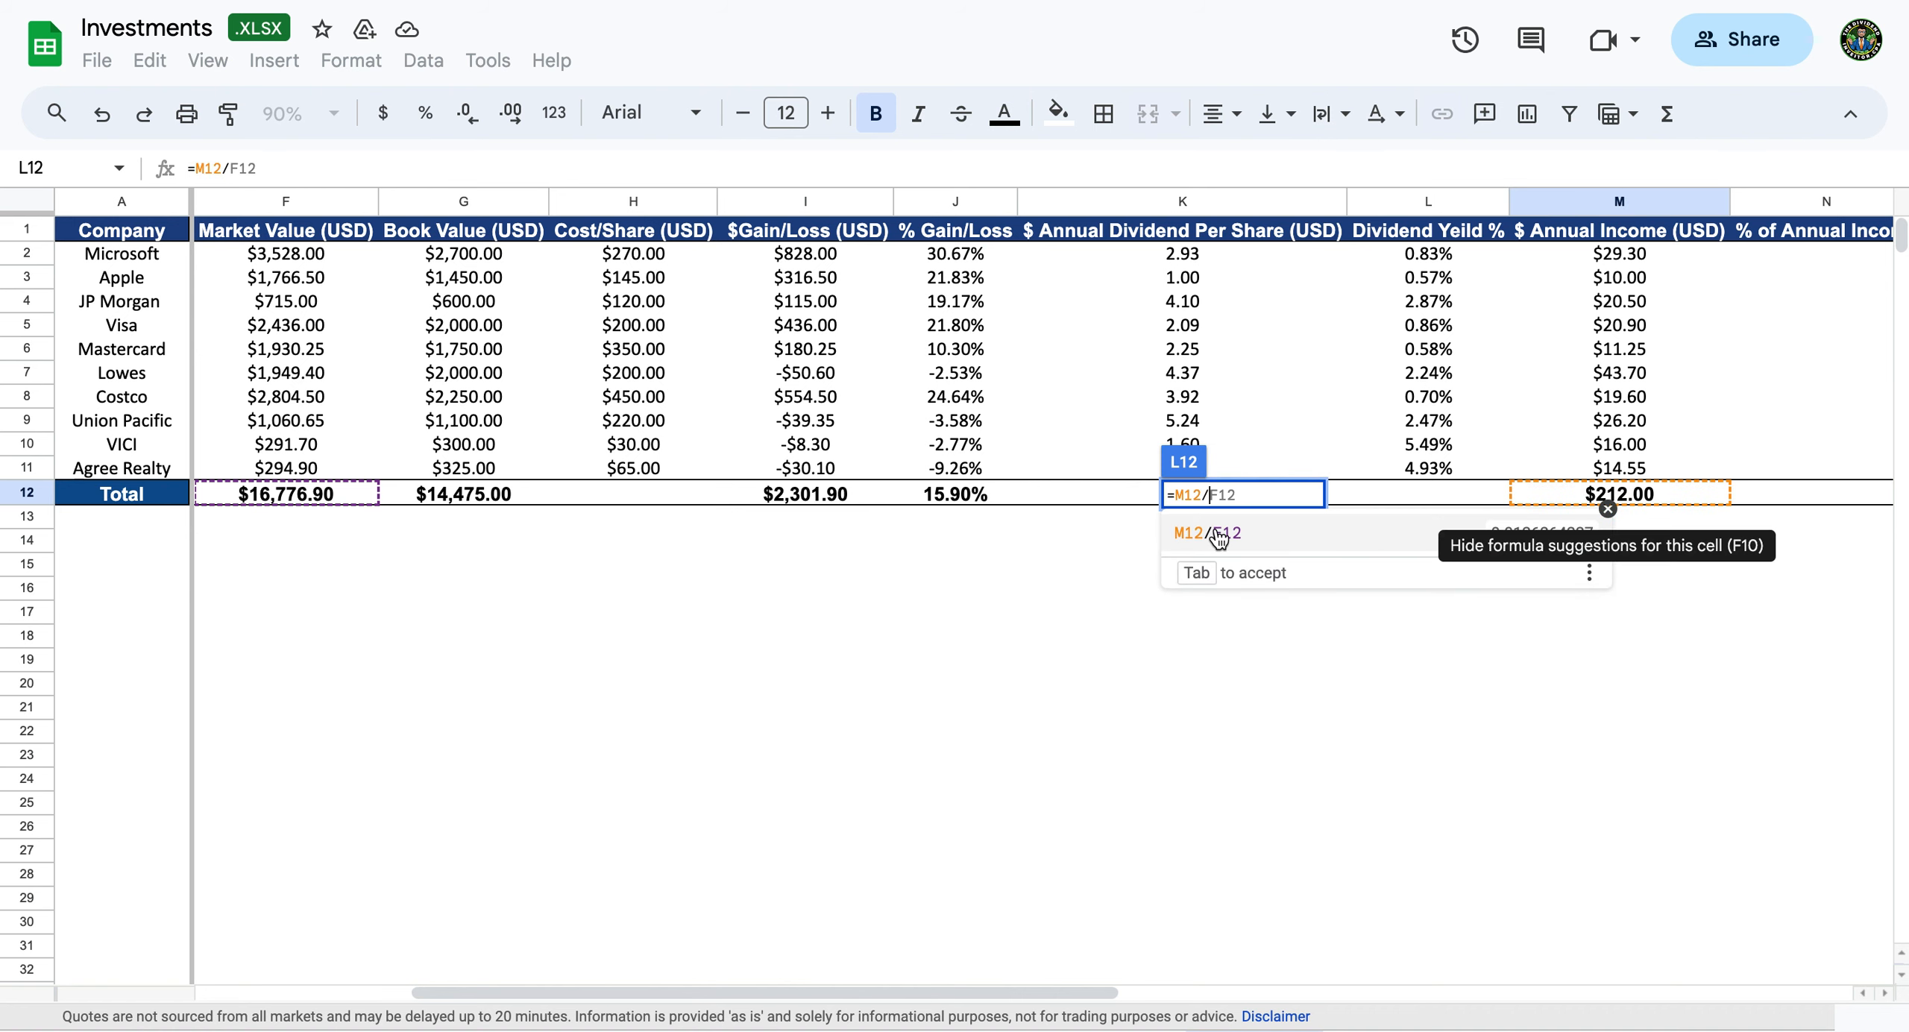
scroll(1076, 501, left, 3)
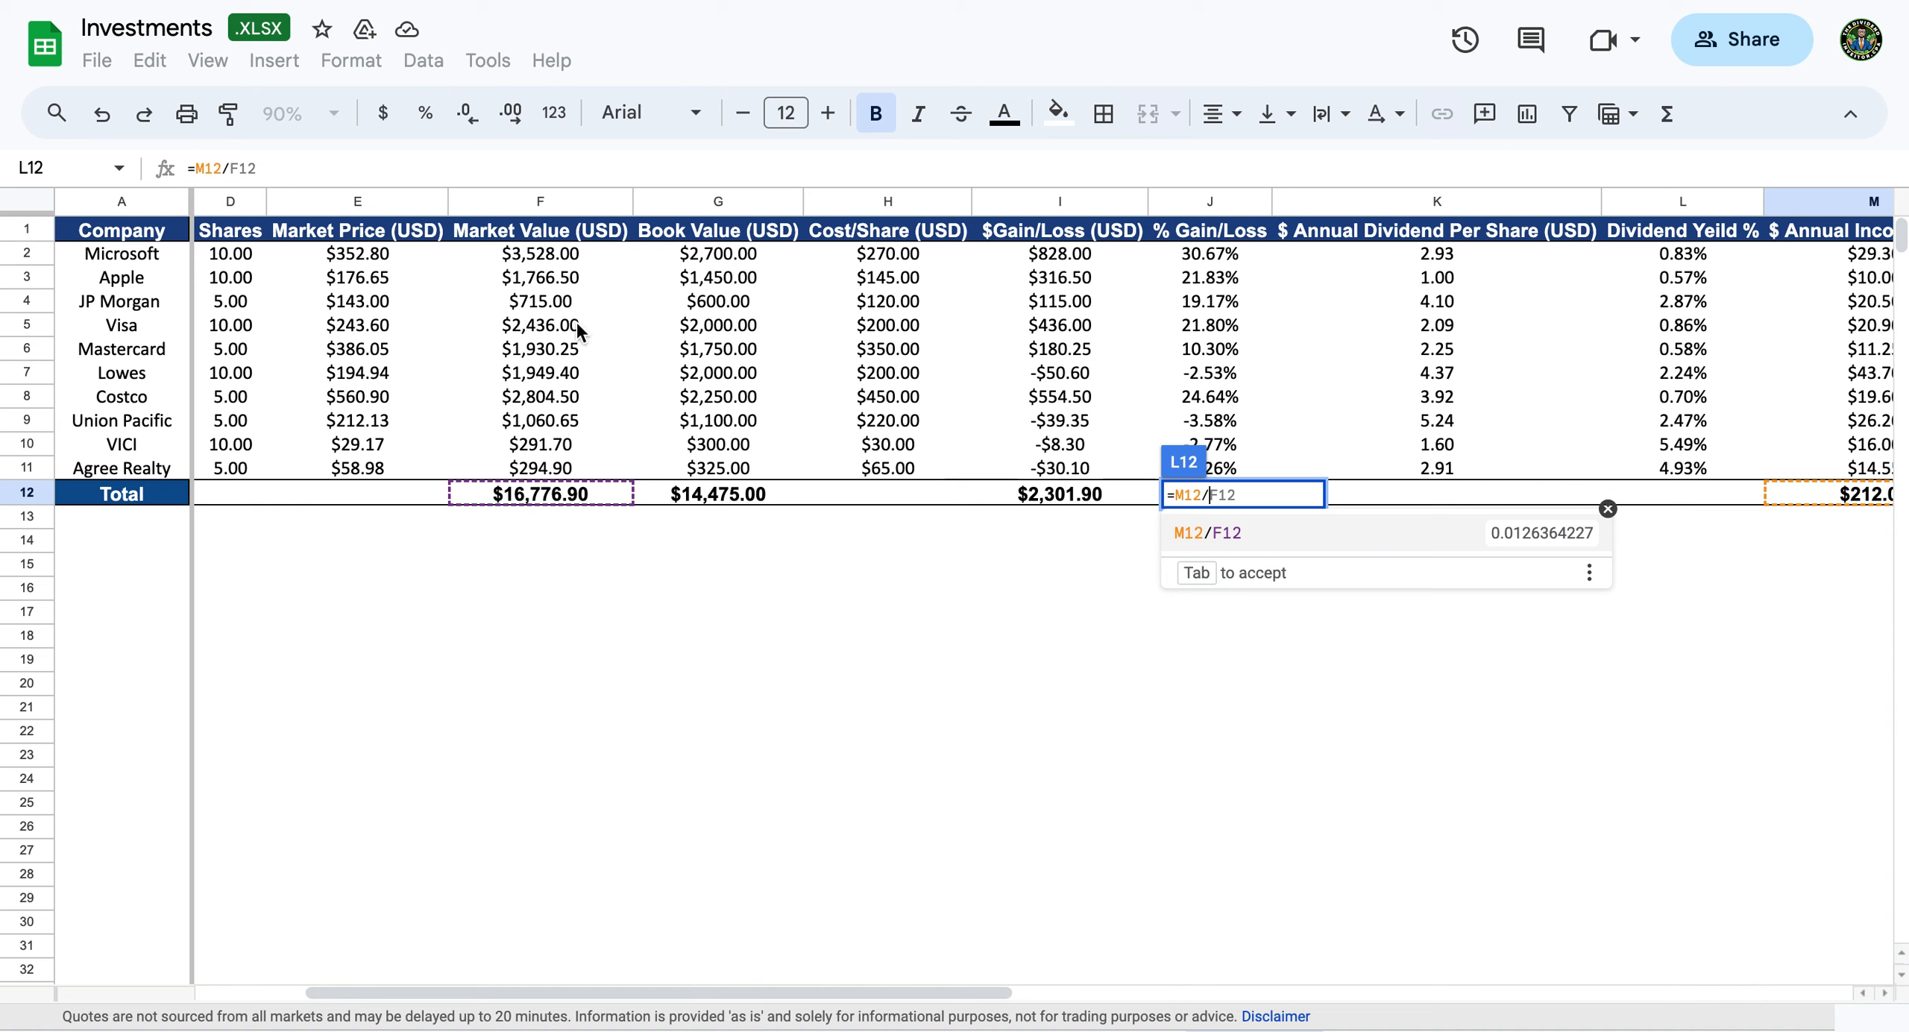
click(549, 494)
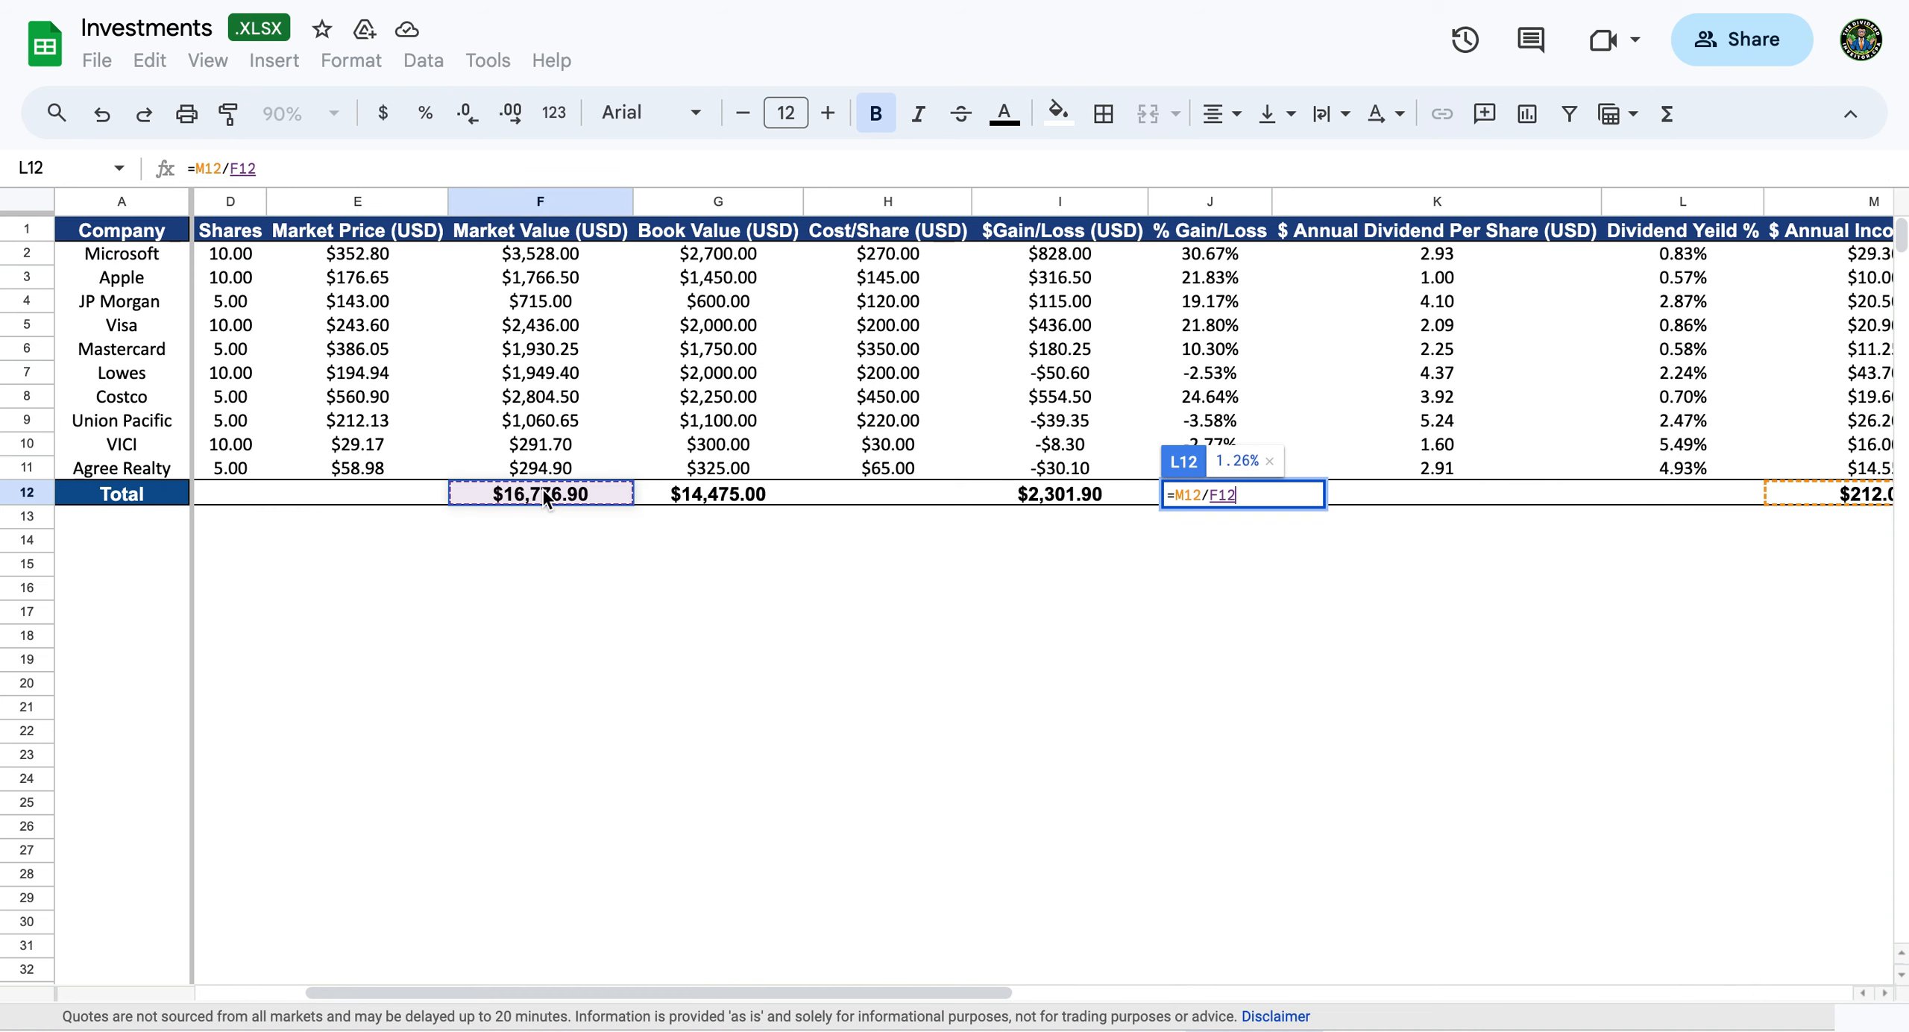
key(Return)
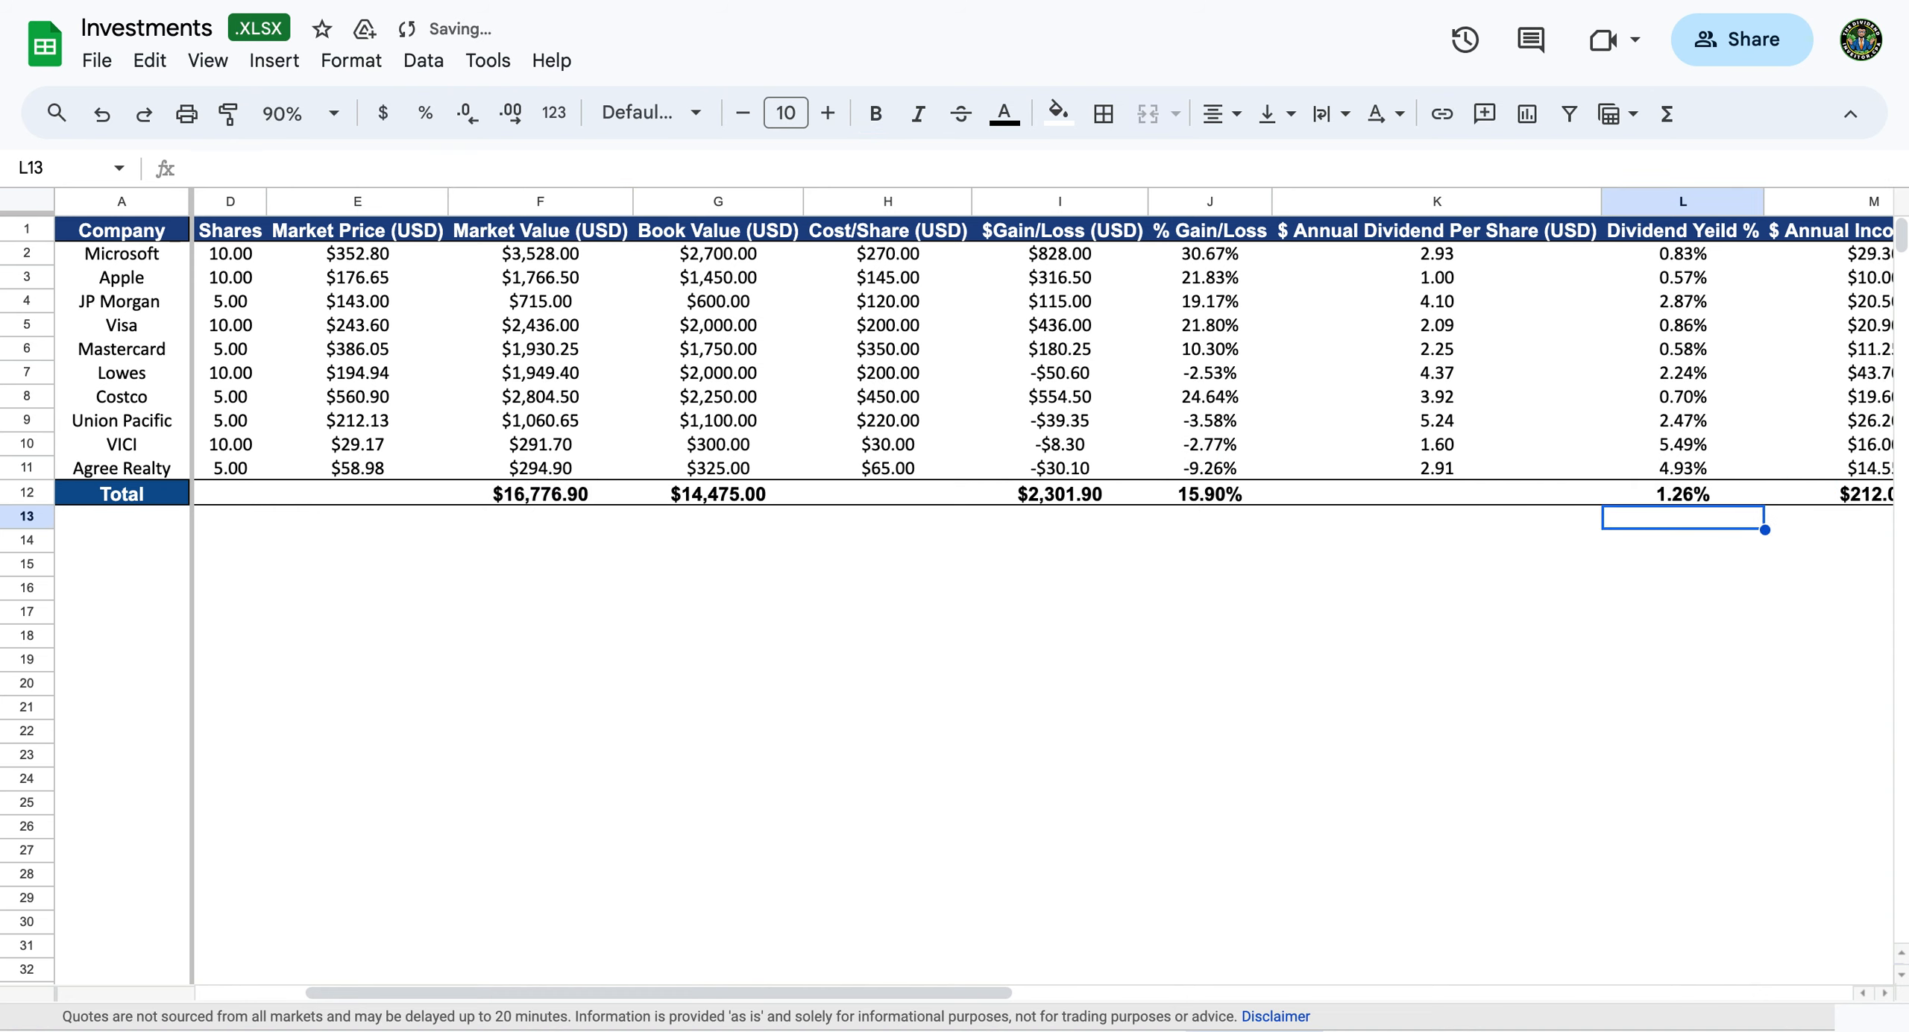
key(Up)
key(Right)
key(Right)
key(Left)
key(Left)
key(Left)
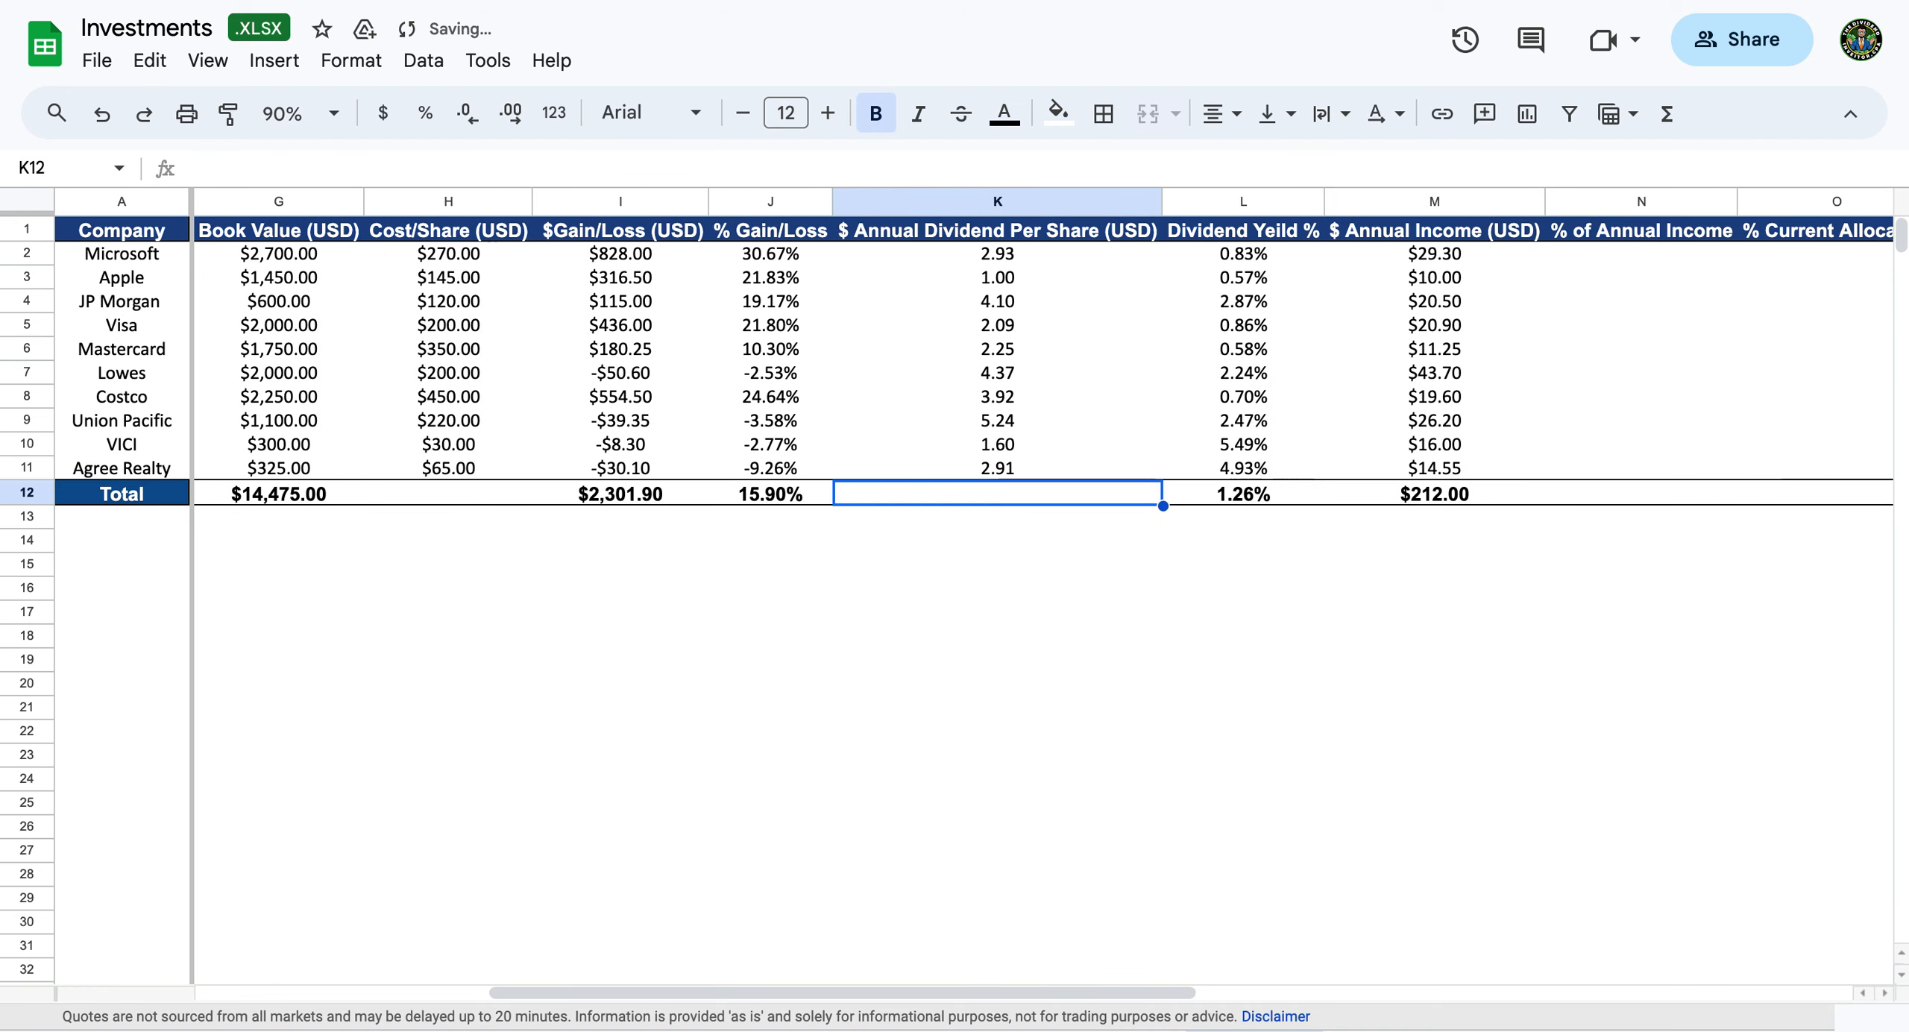
key(Right)
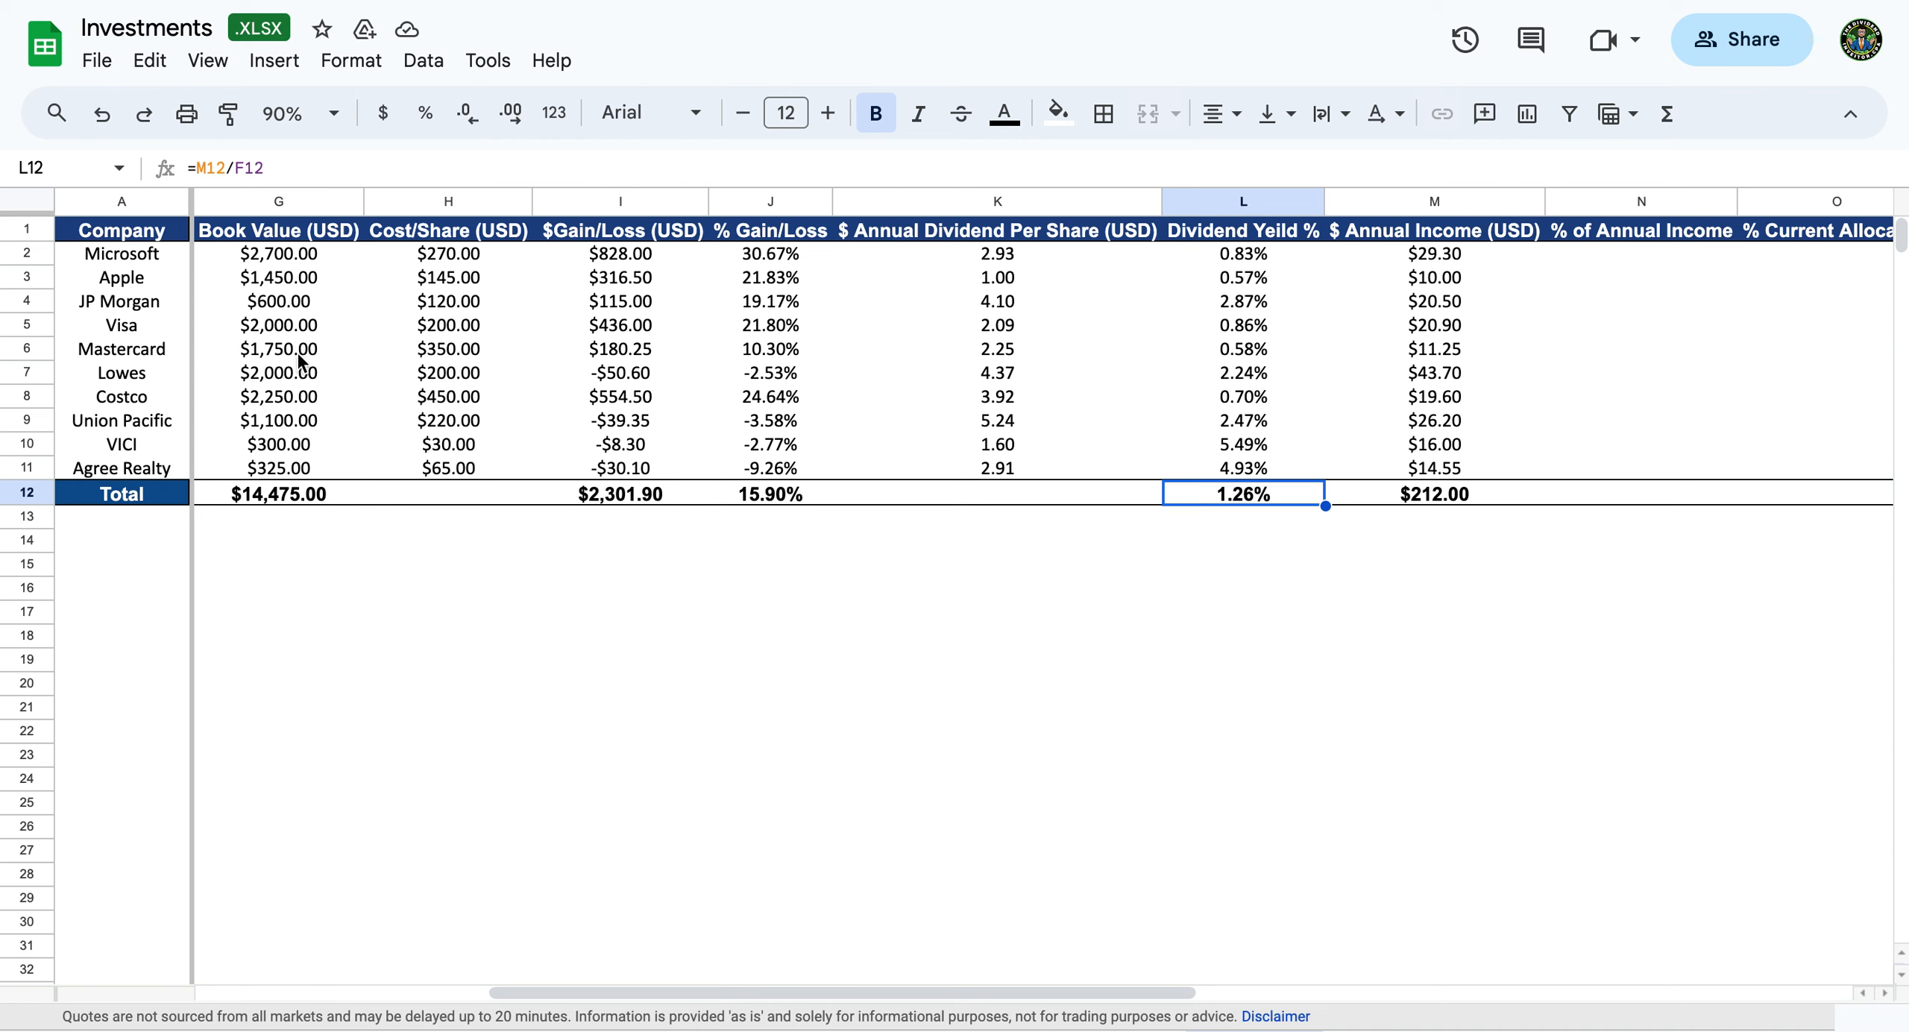
scroll(348, 281, left, 3)
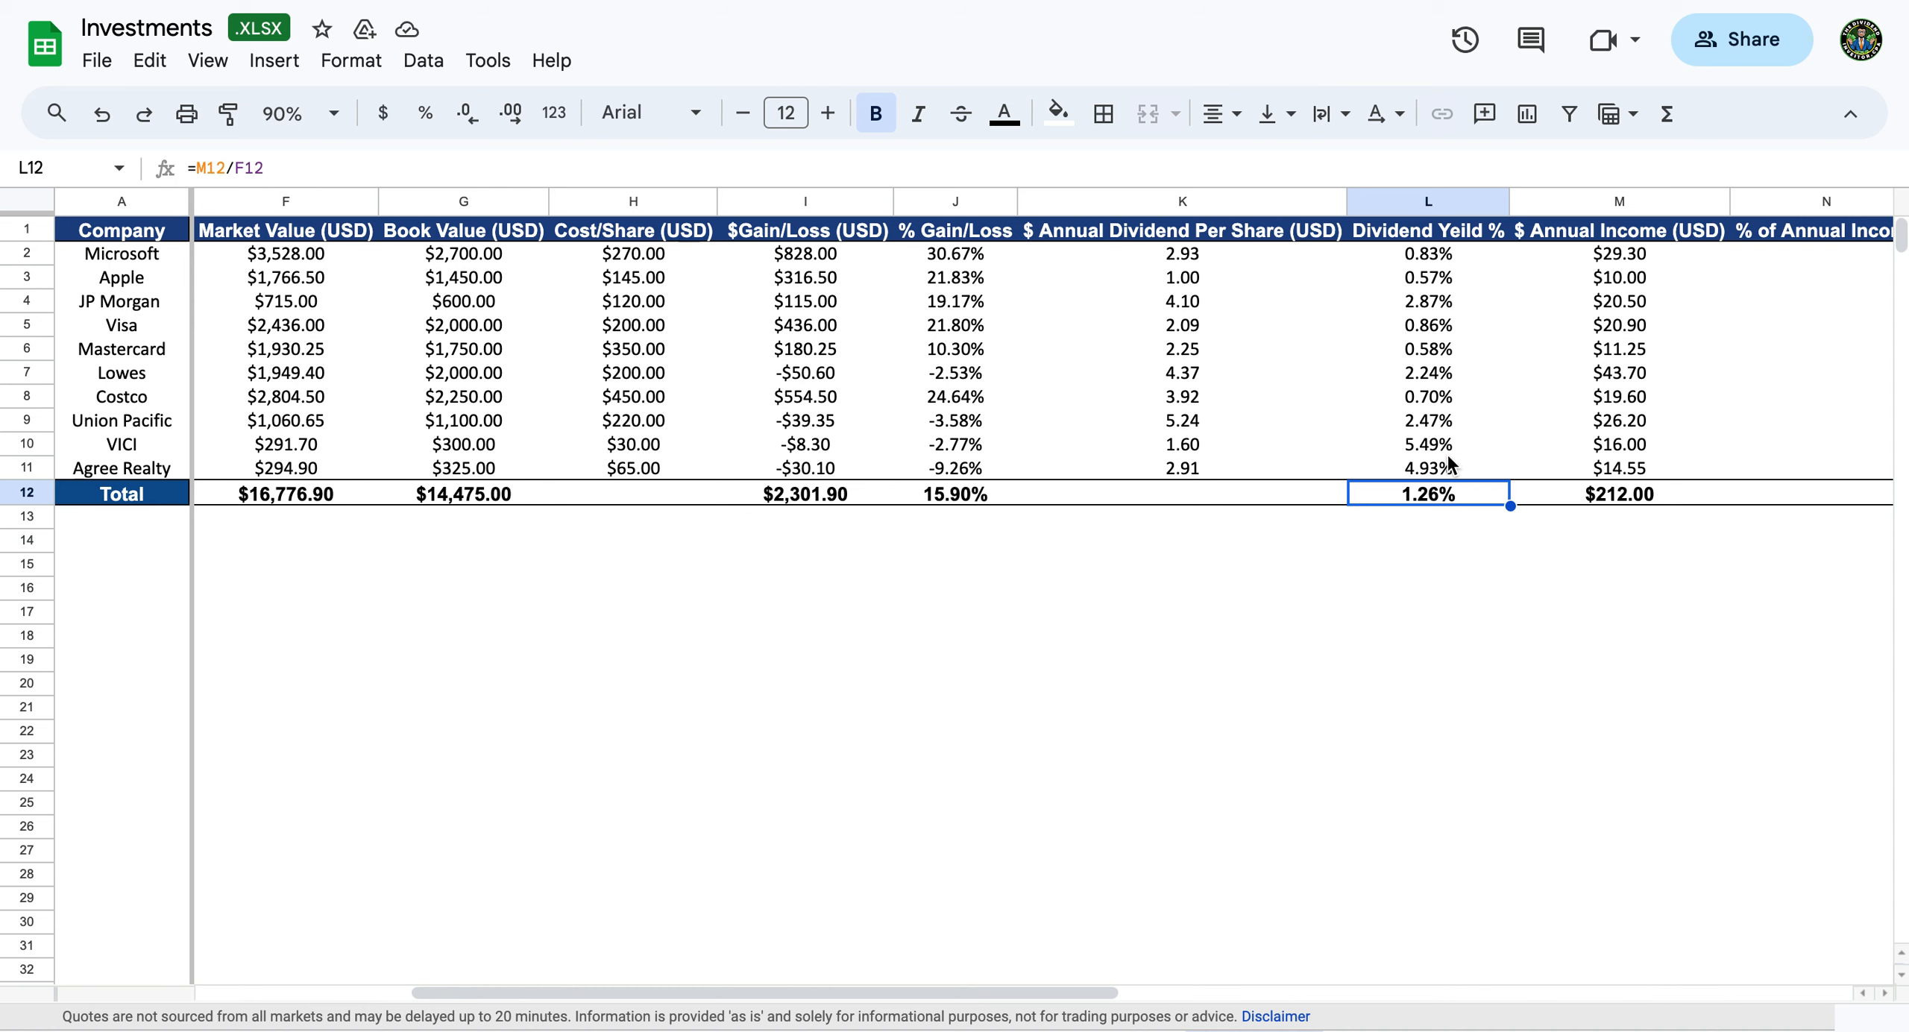
Calculate Microsoft's % of Annual Income in N2 by dividing its annual income by the locked total, =M2/$M$12.
scroll(1447, 456, right, 4)
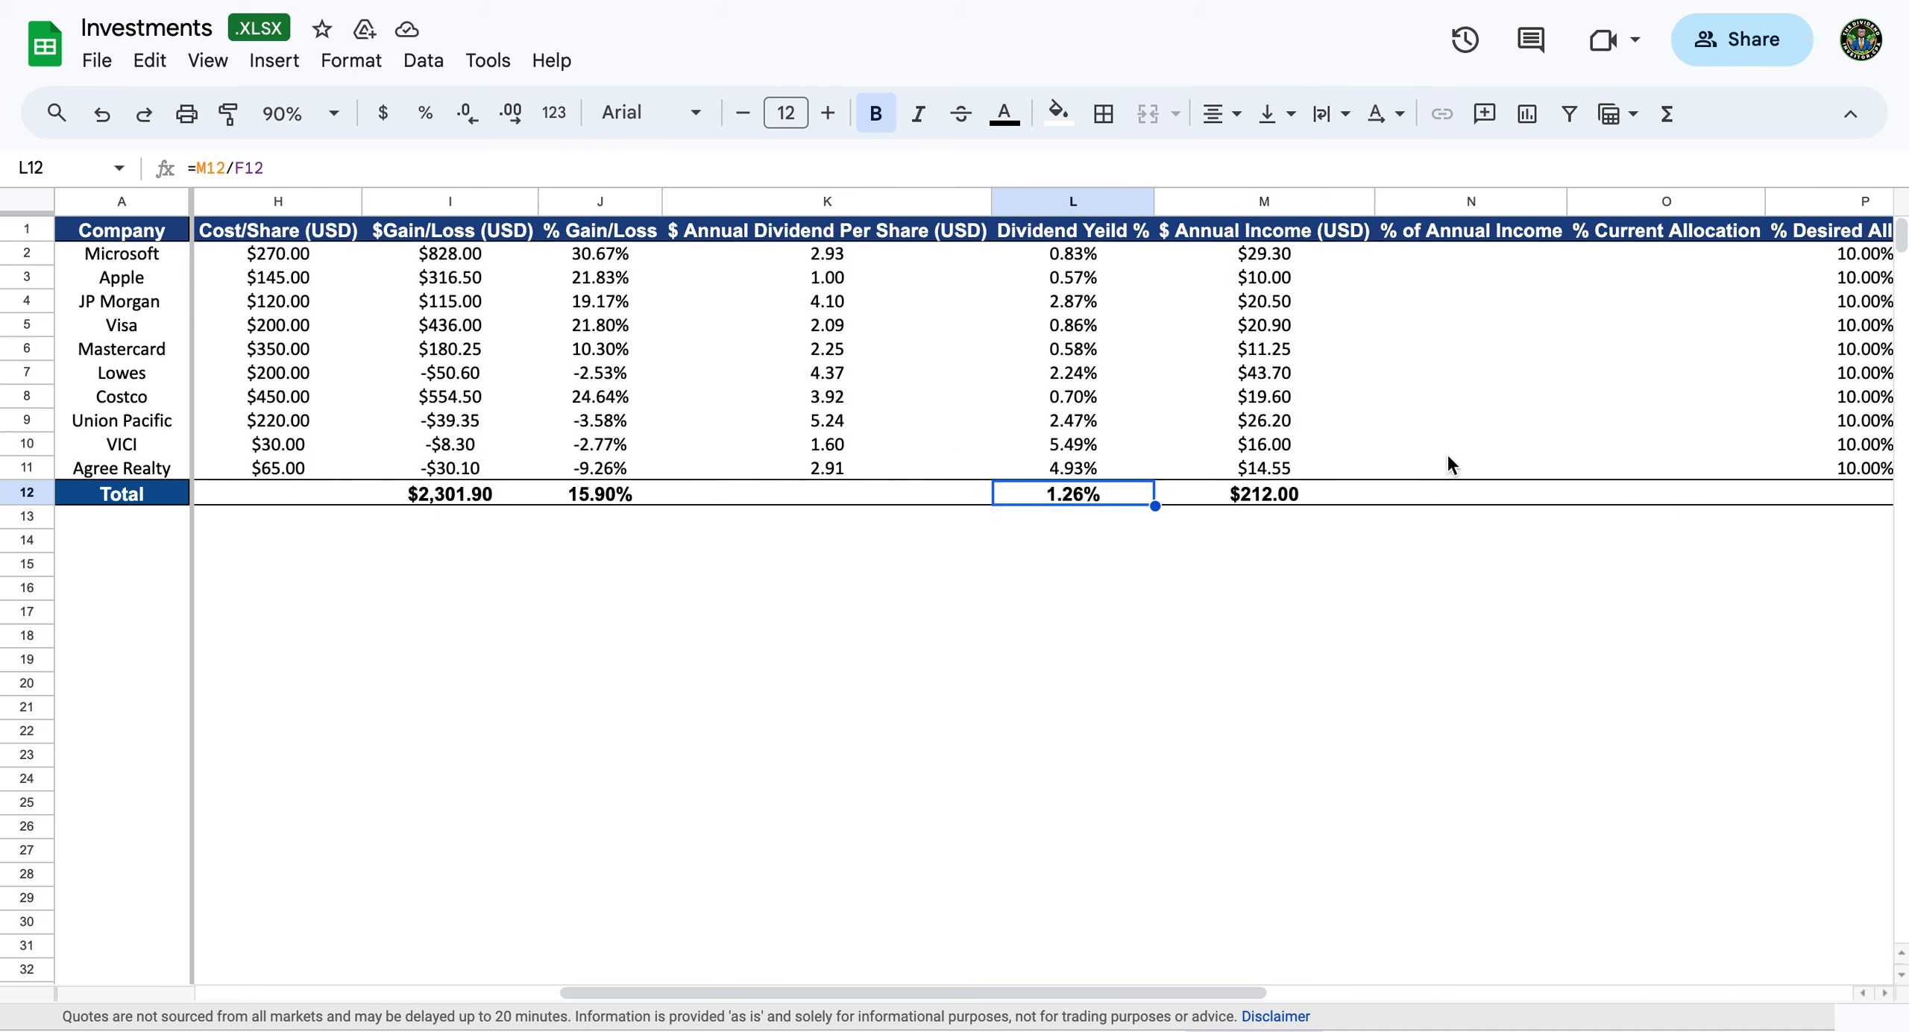
scroll(1447, 454, right, 3)
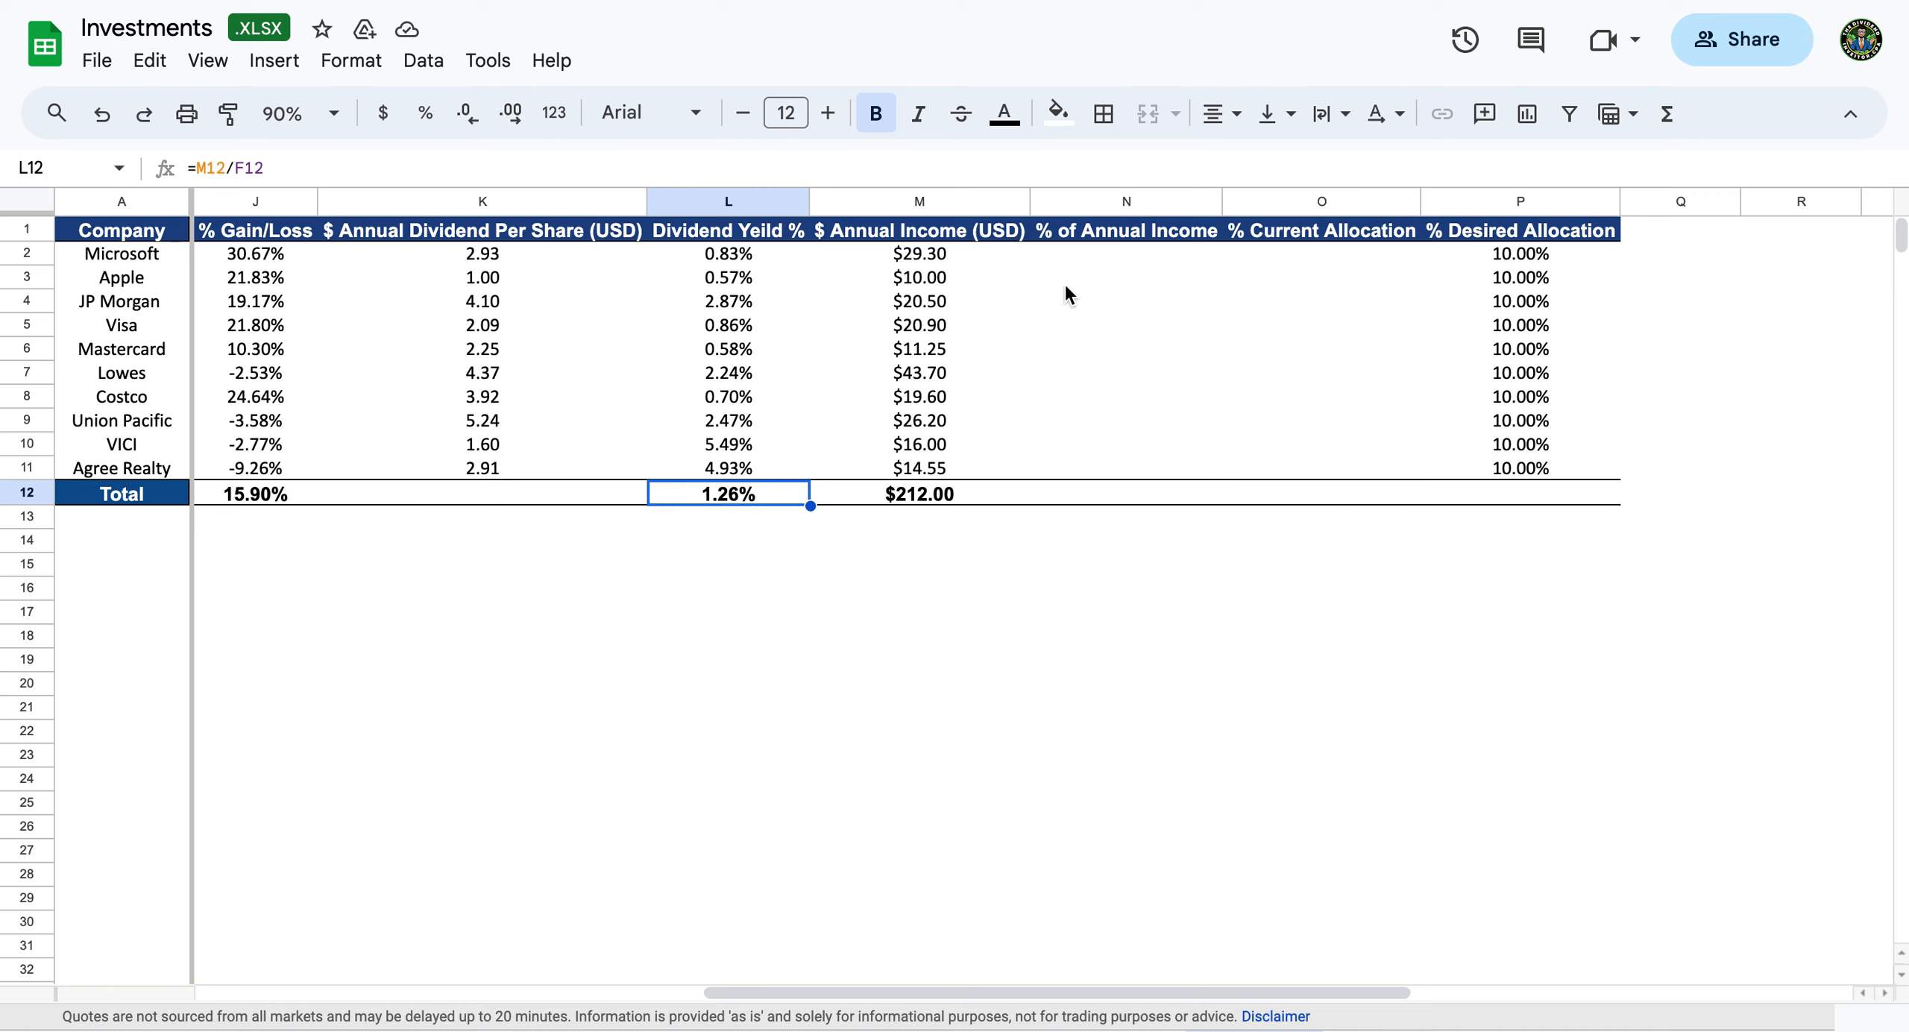
click(1141, 261)
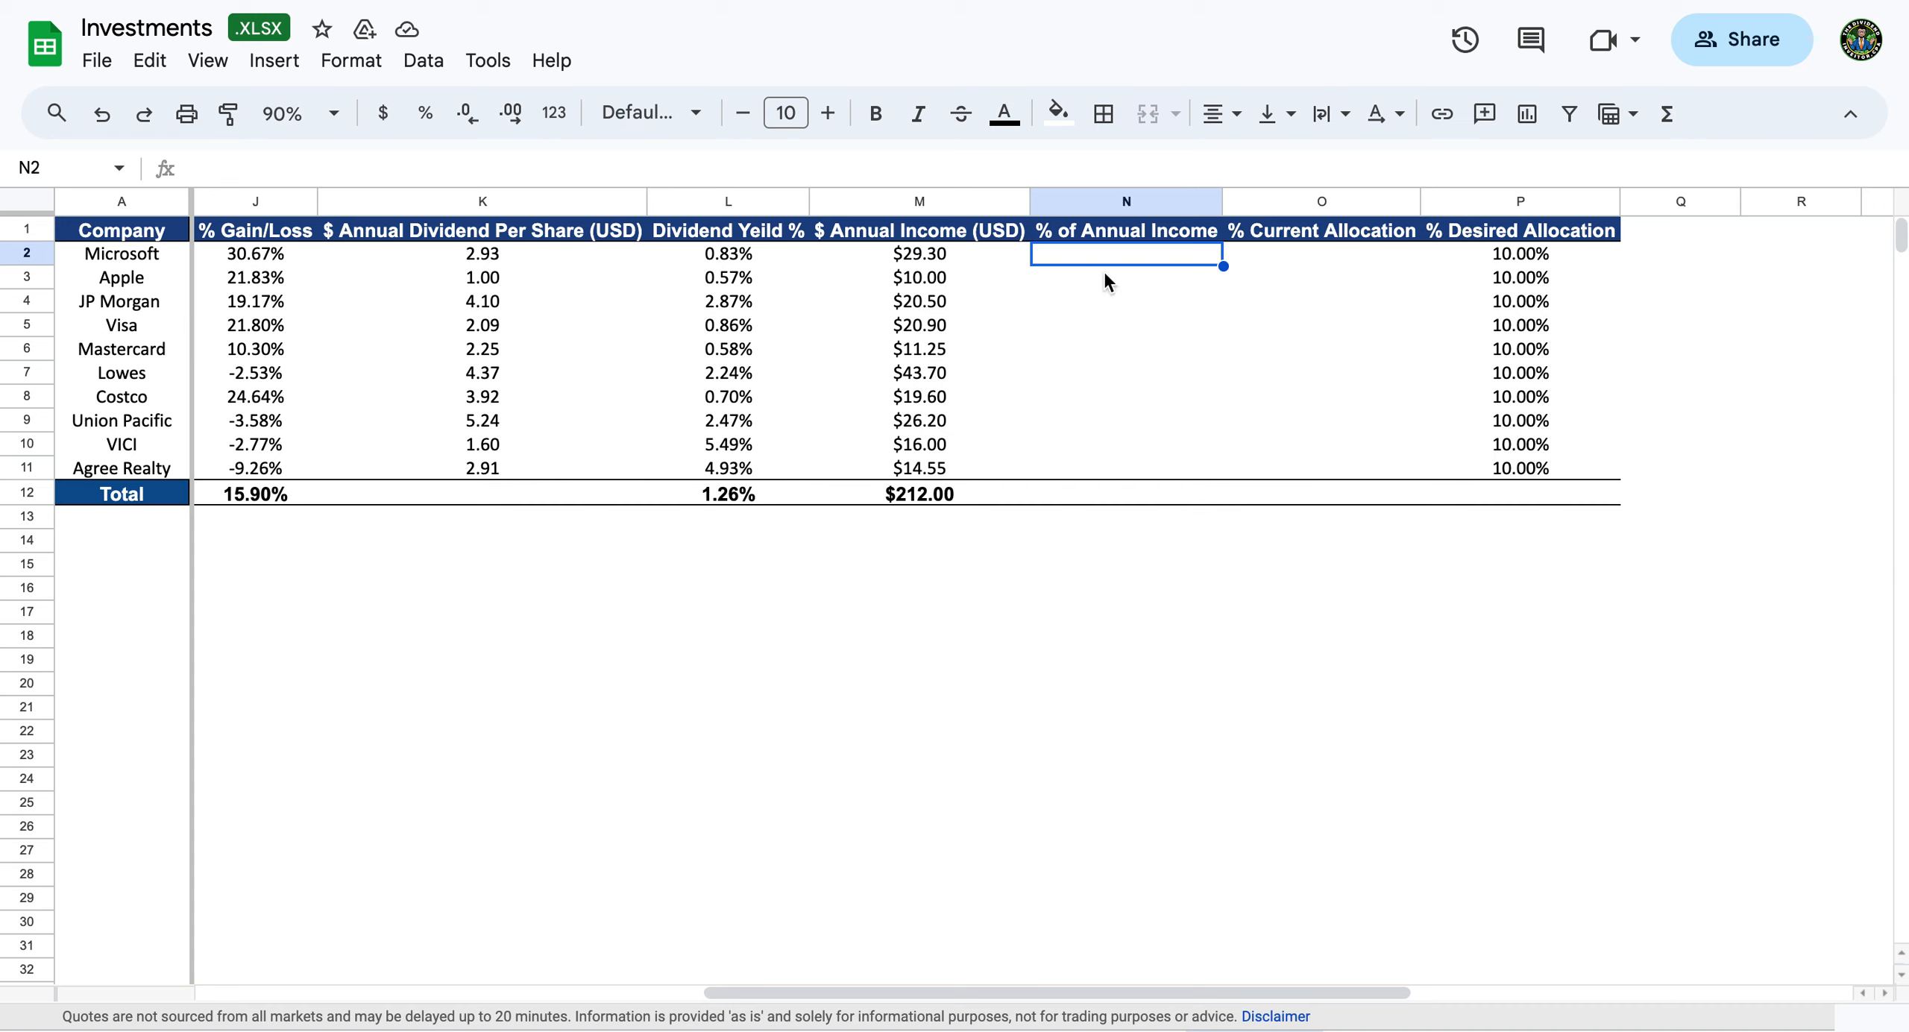
text(=)
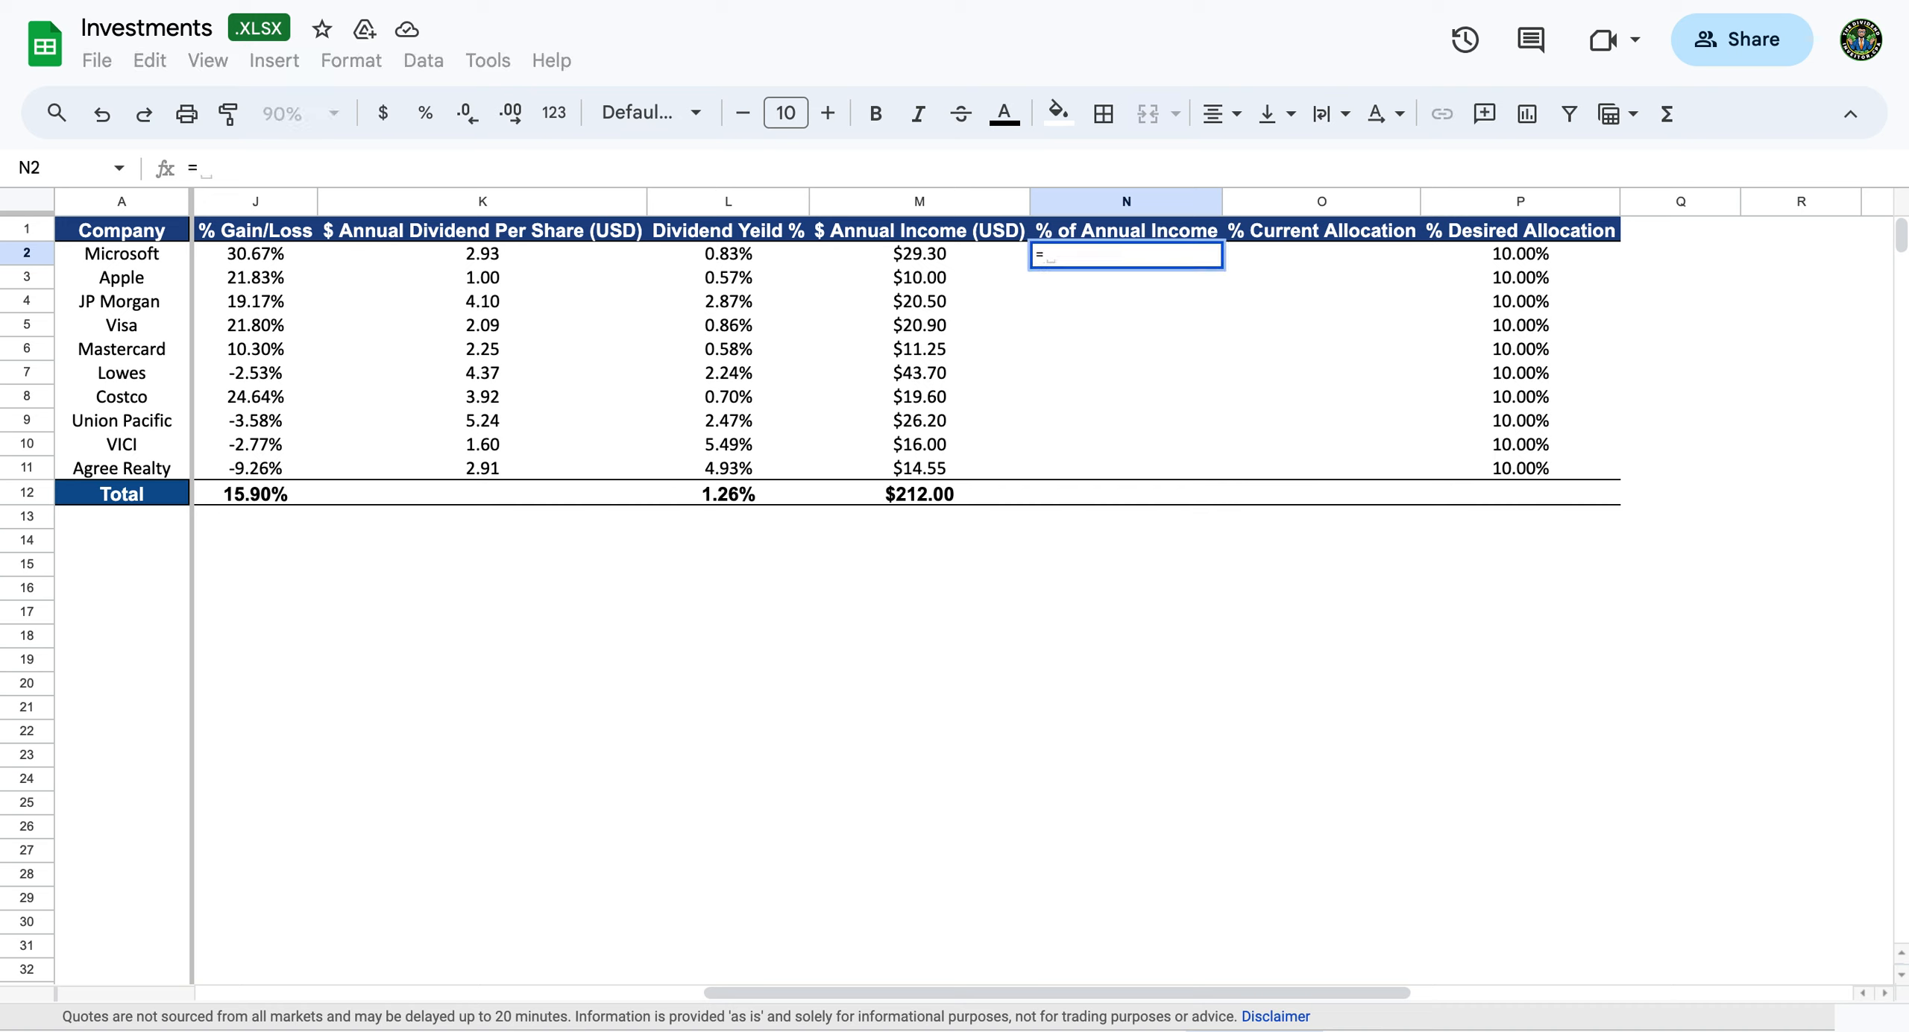
click(942, 254)
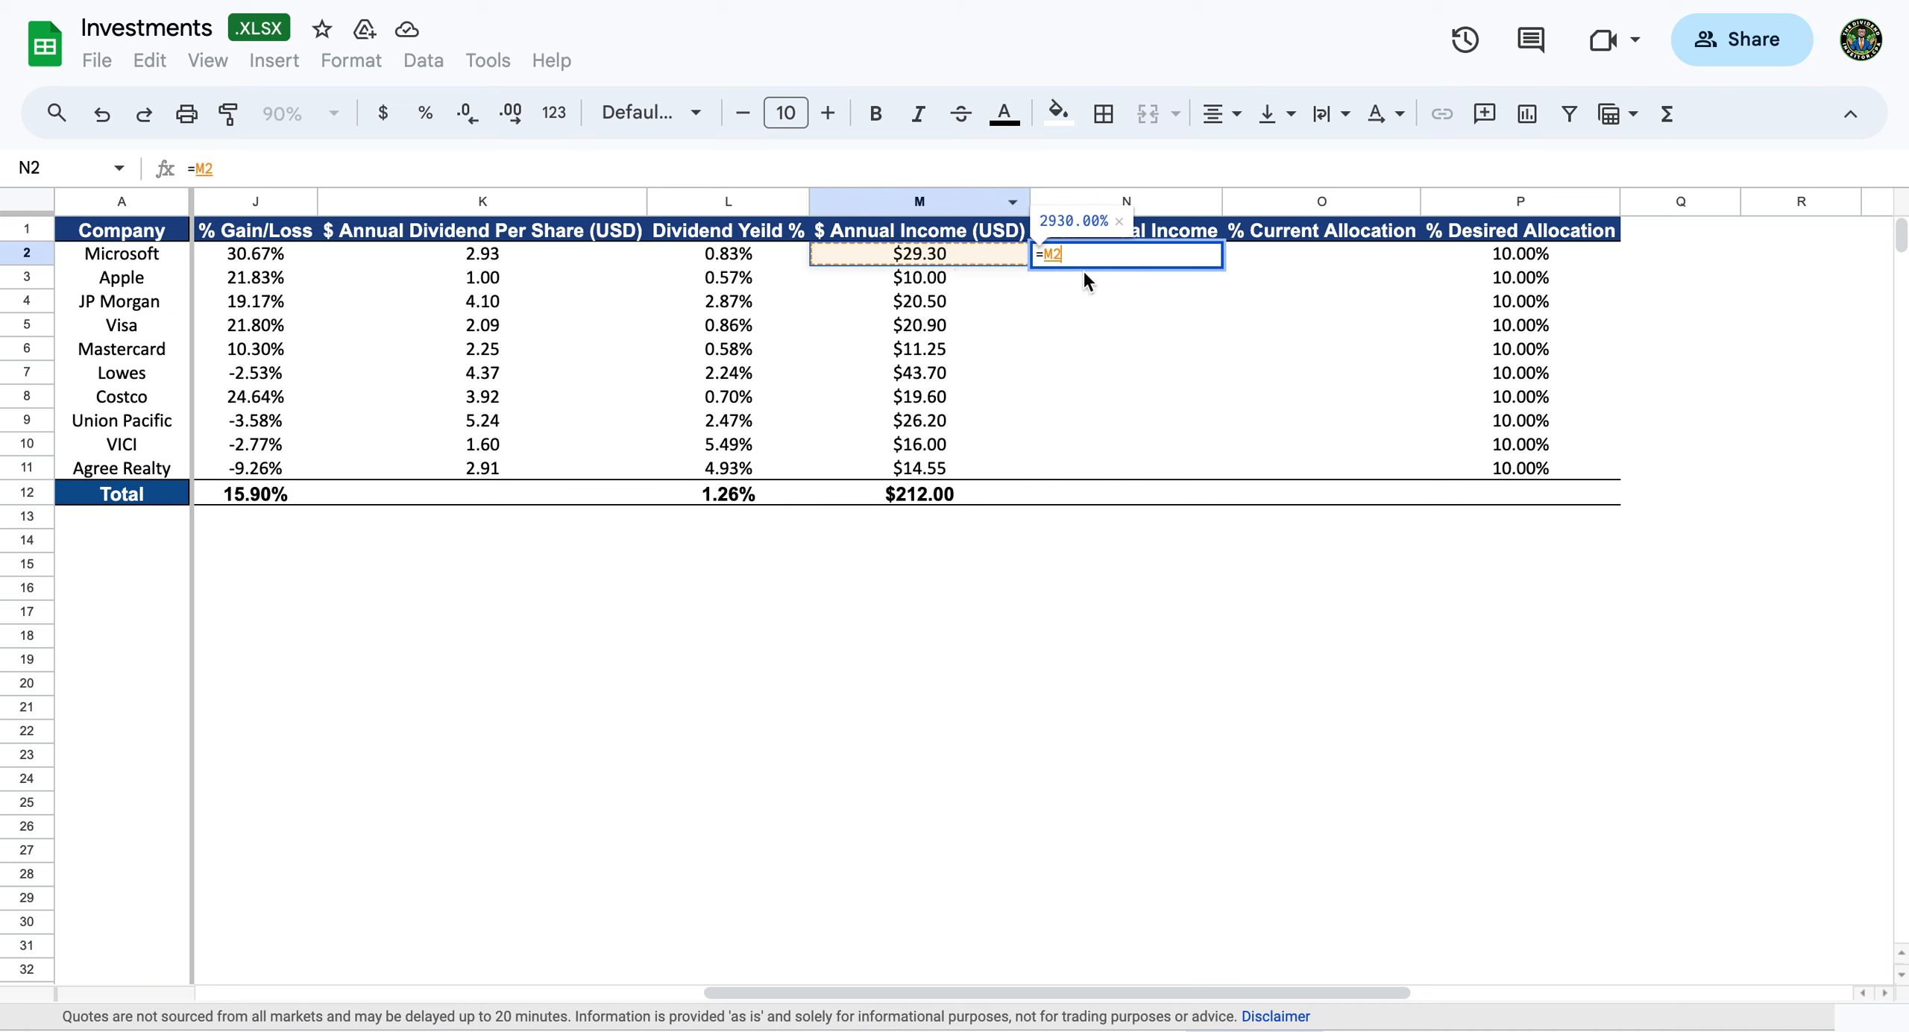
text(/)
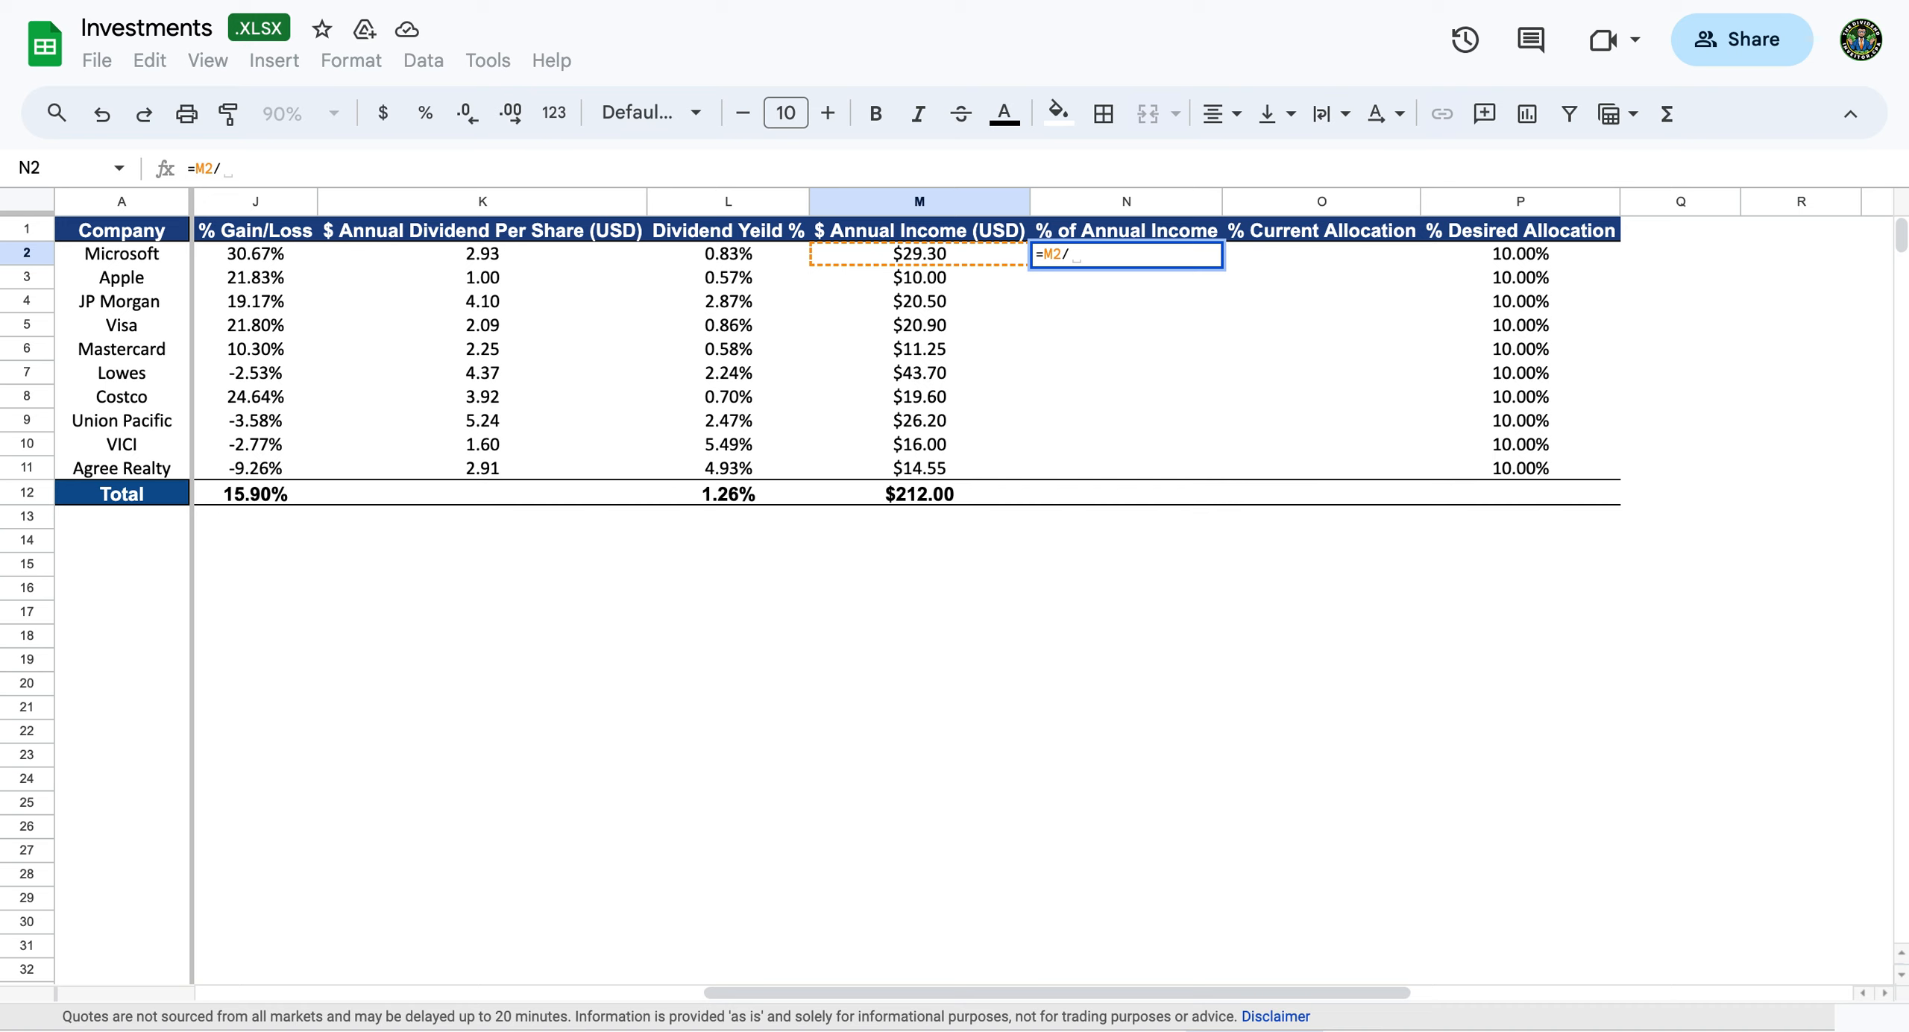
click(931, 500)
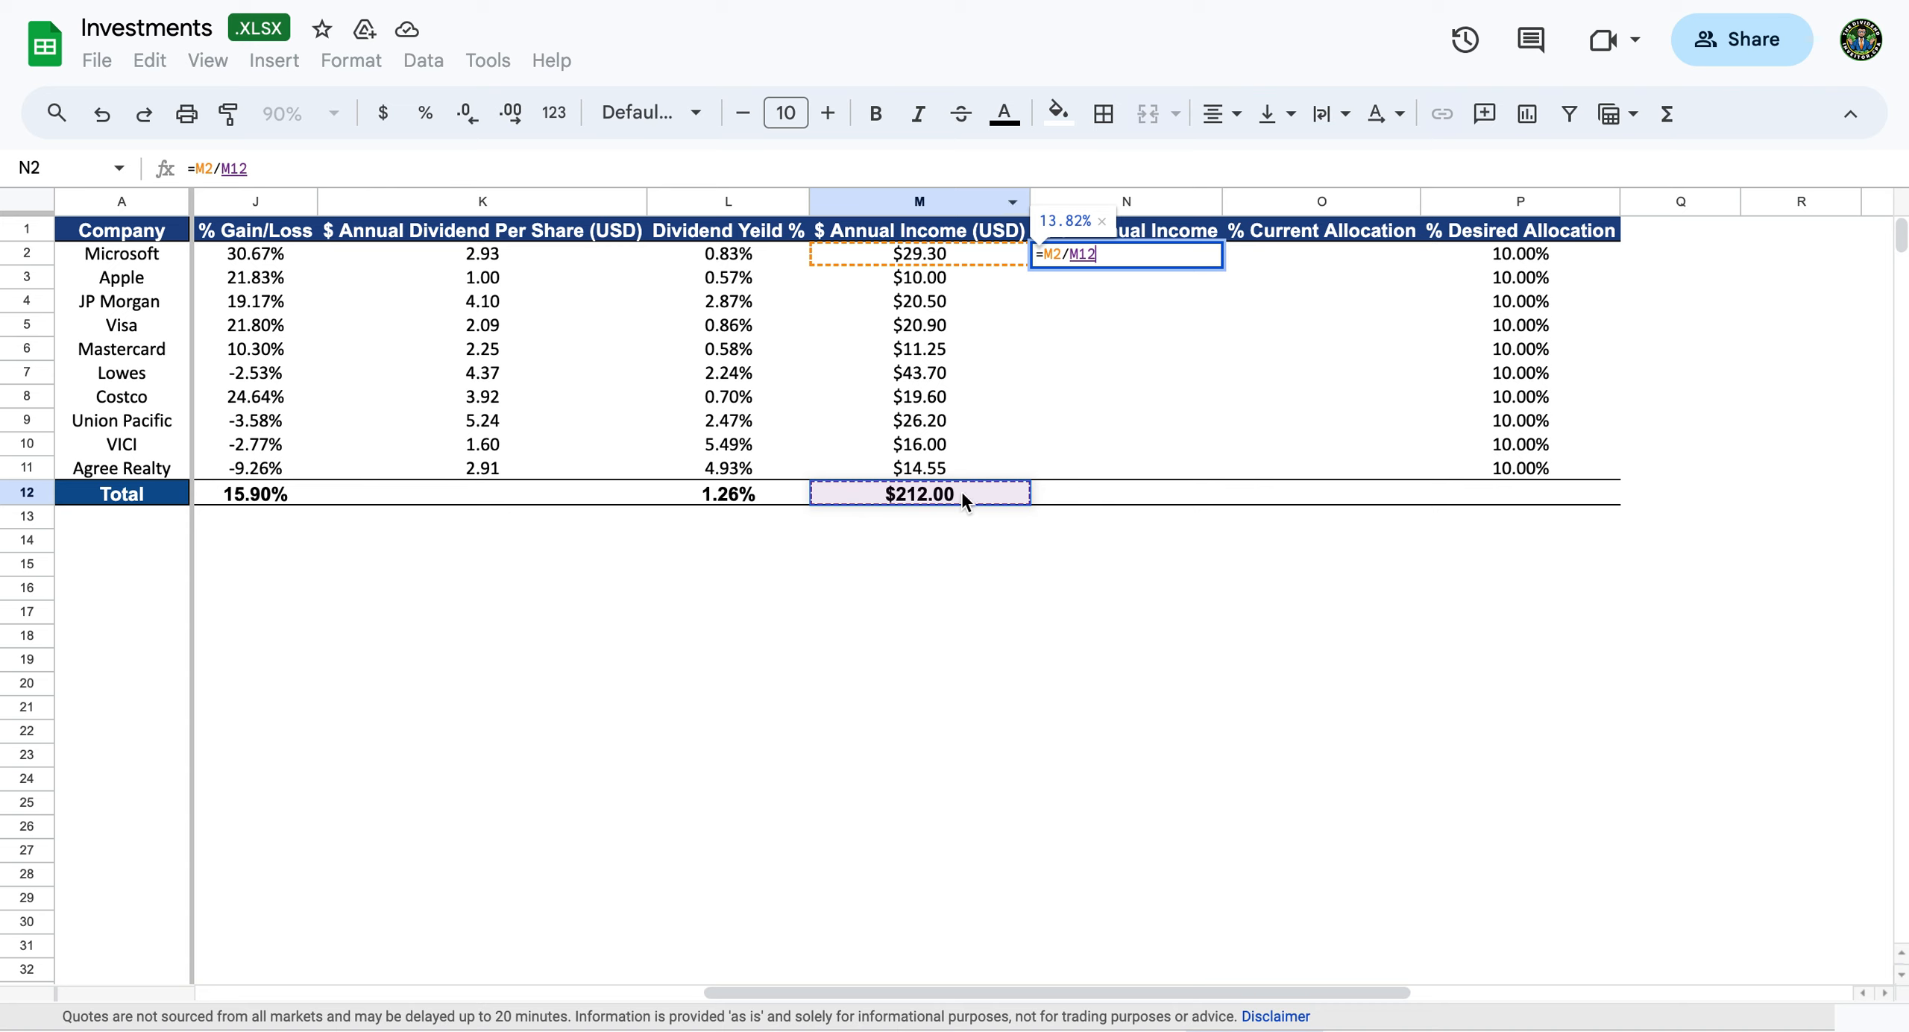
click(224, 170)
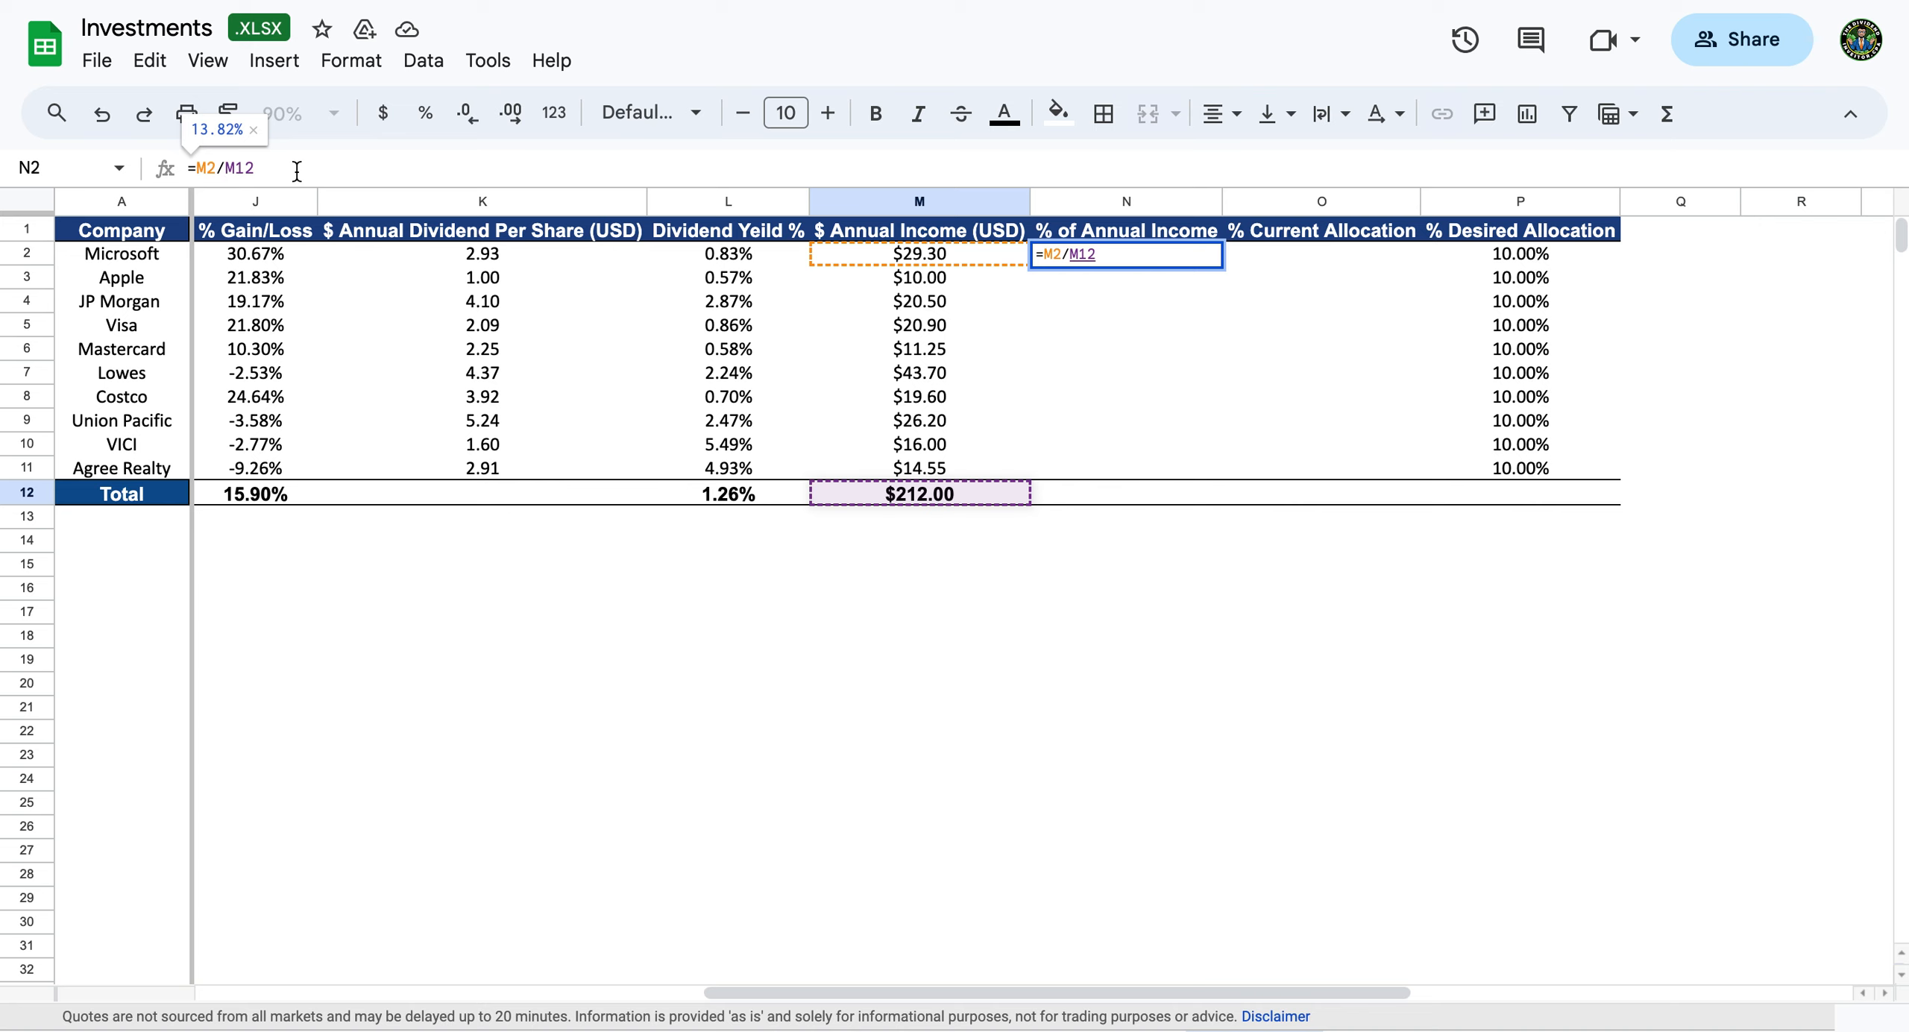
text($M)
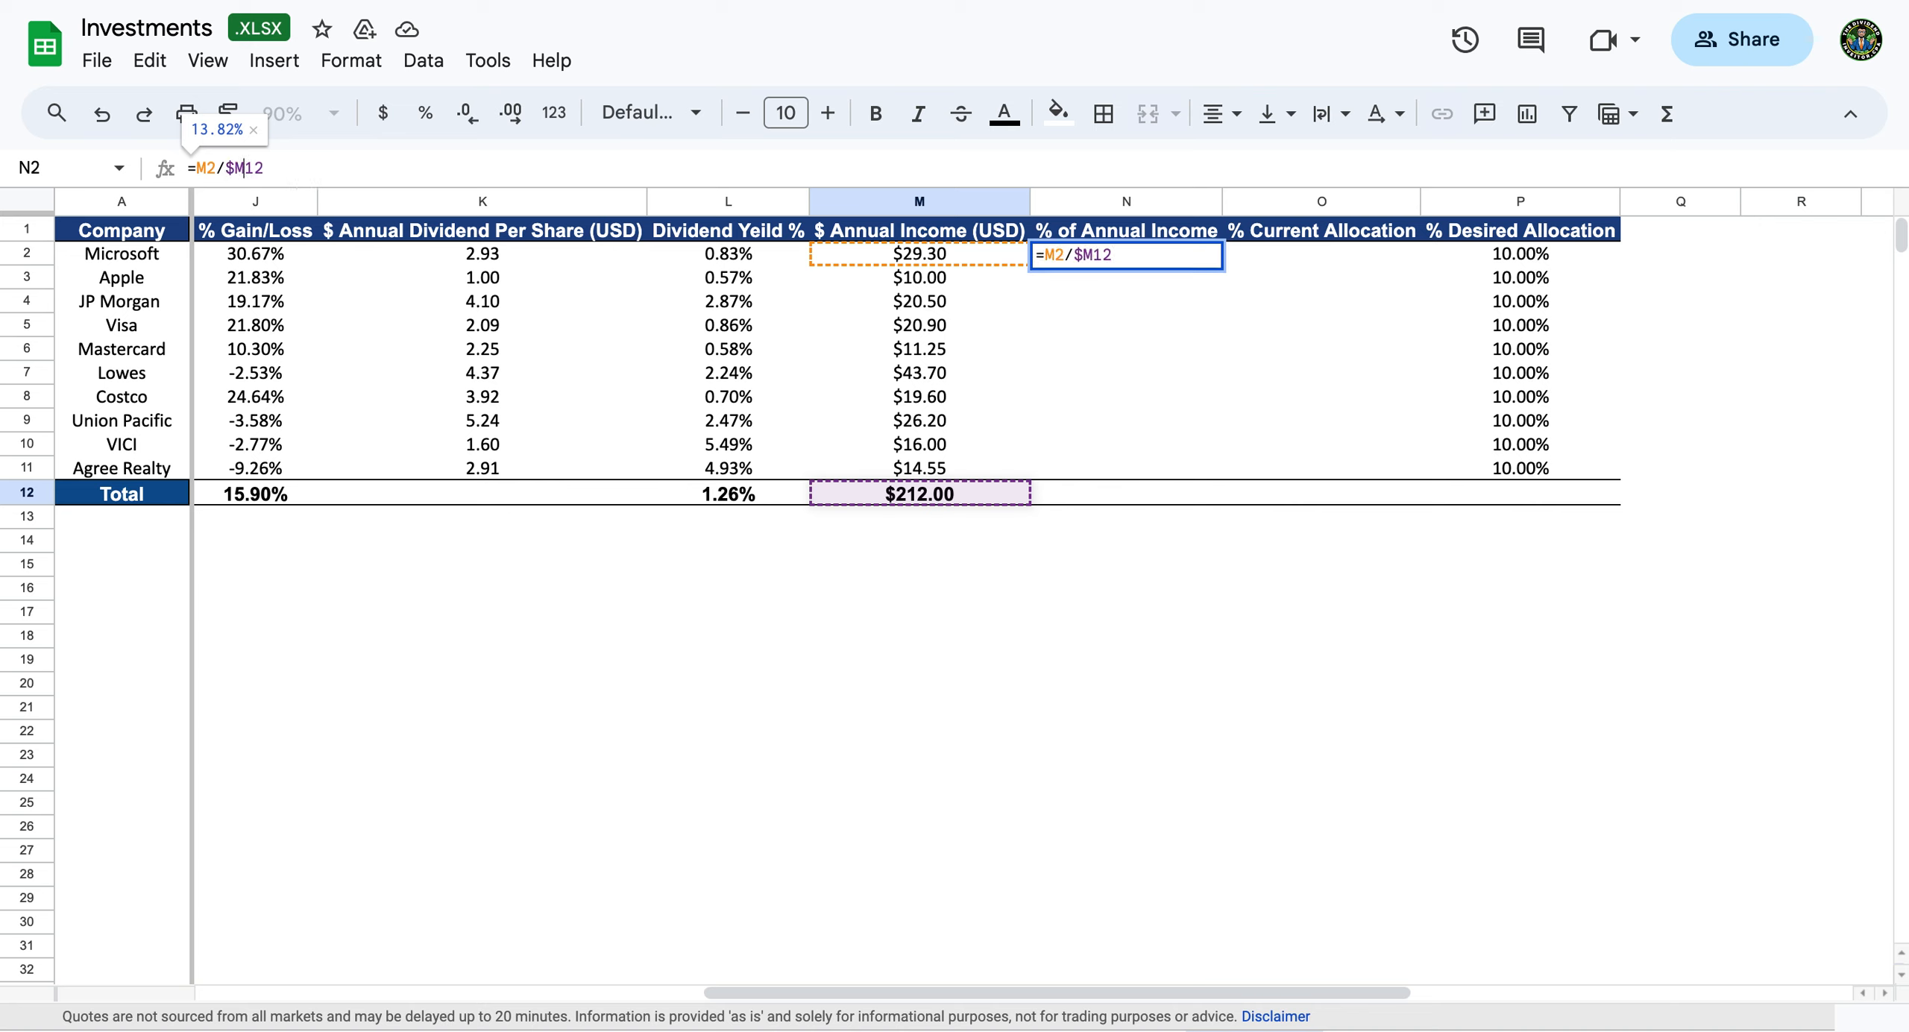
text($)
key(Return)
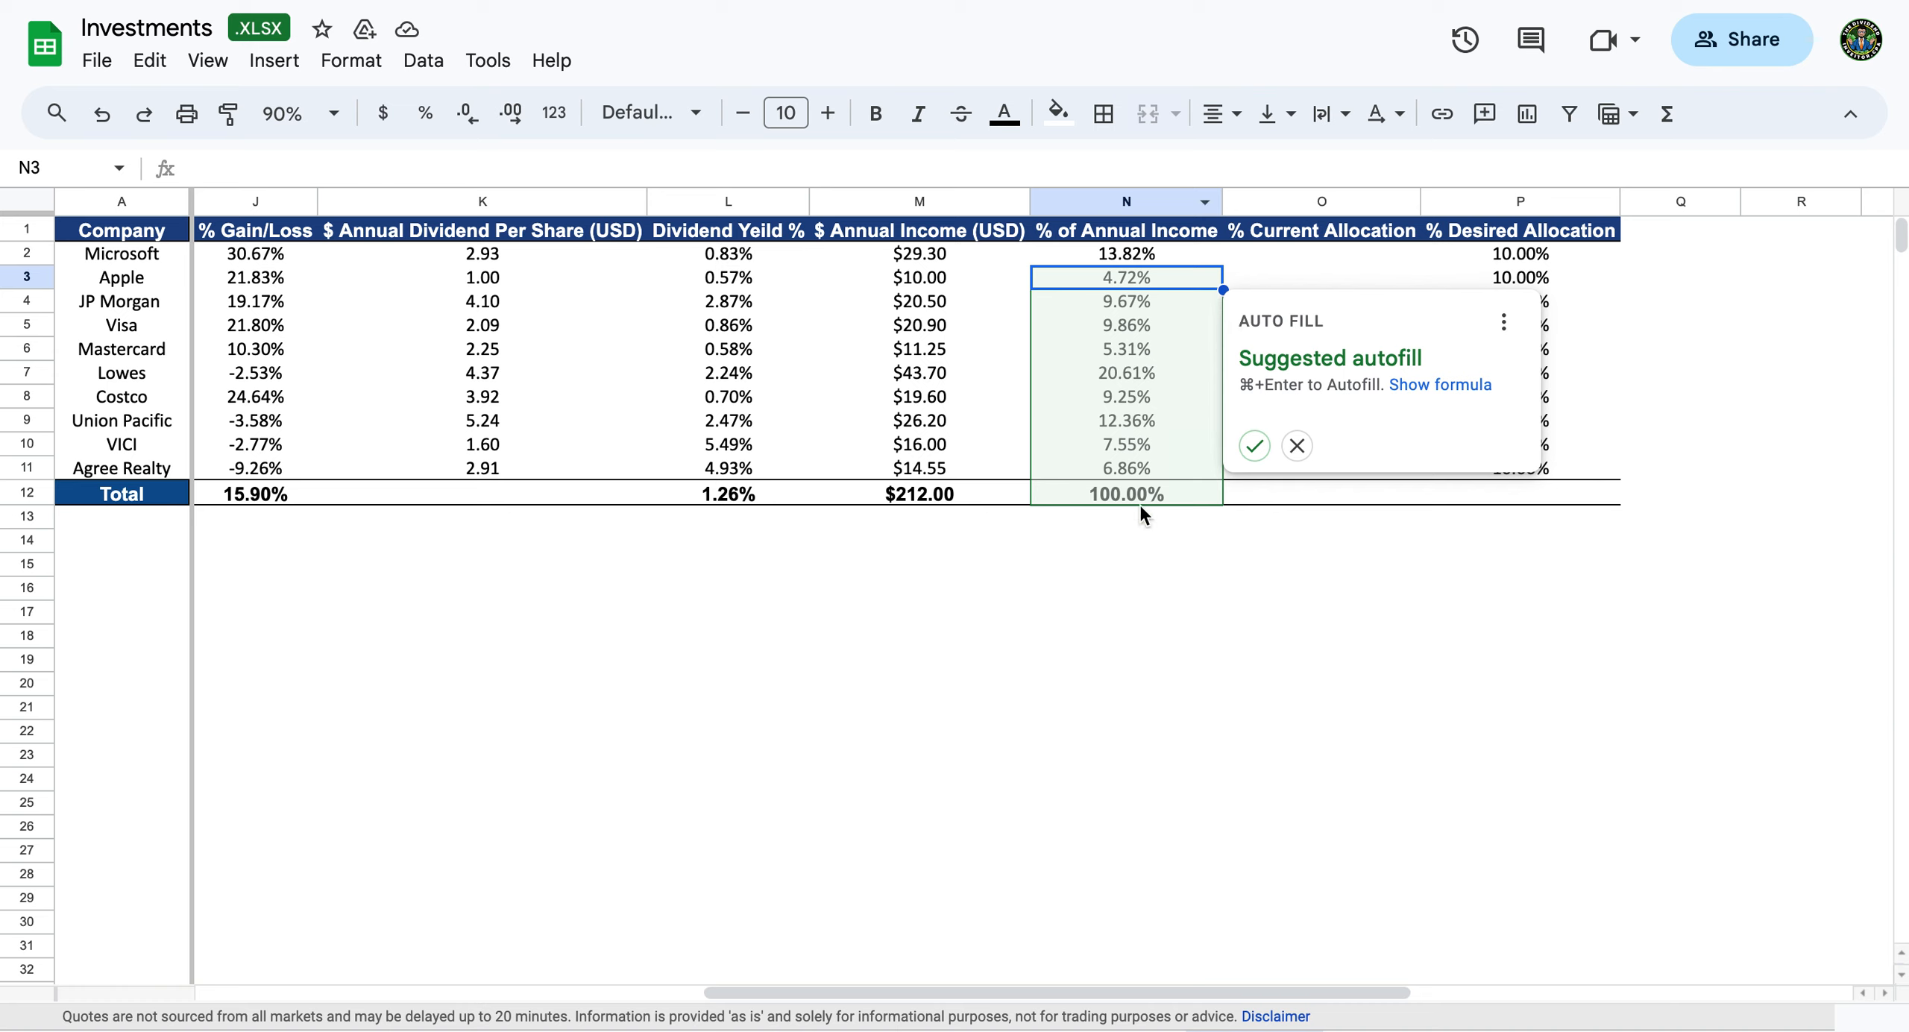
Calculate Apple's % of Annual Income in N3 with an absolute reference to the total income, =M3/$M$12.
click(1151, 256)
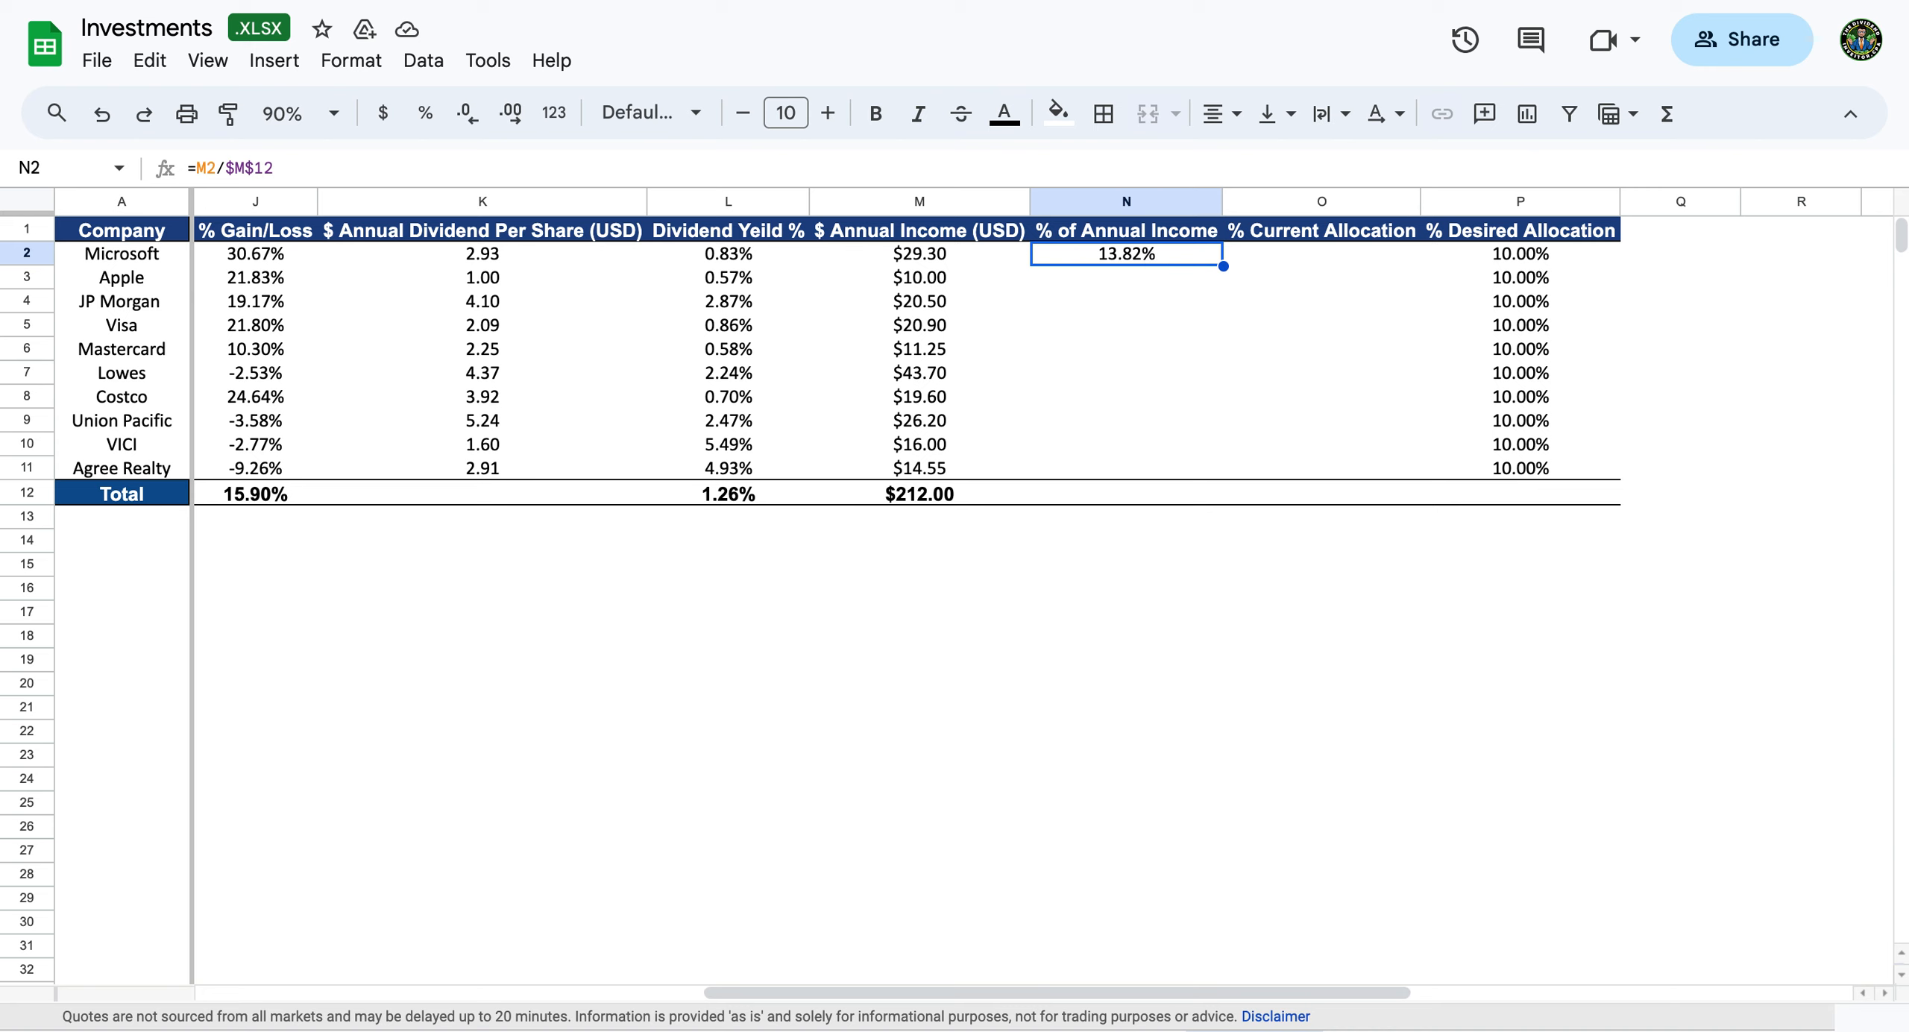
key(Down)
text(=)
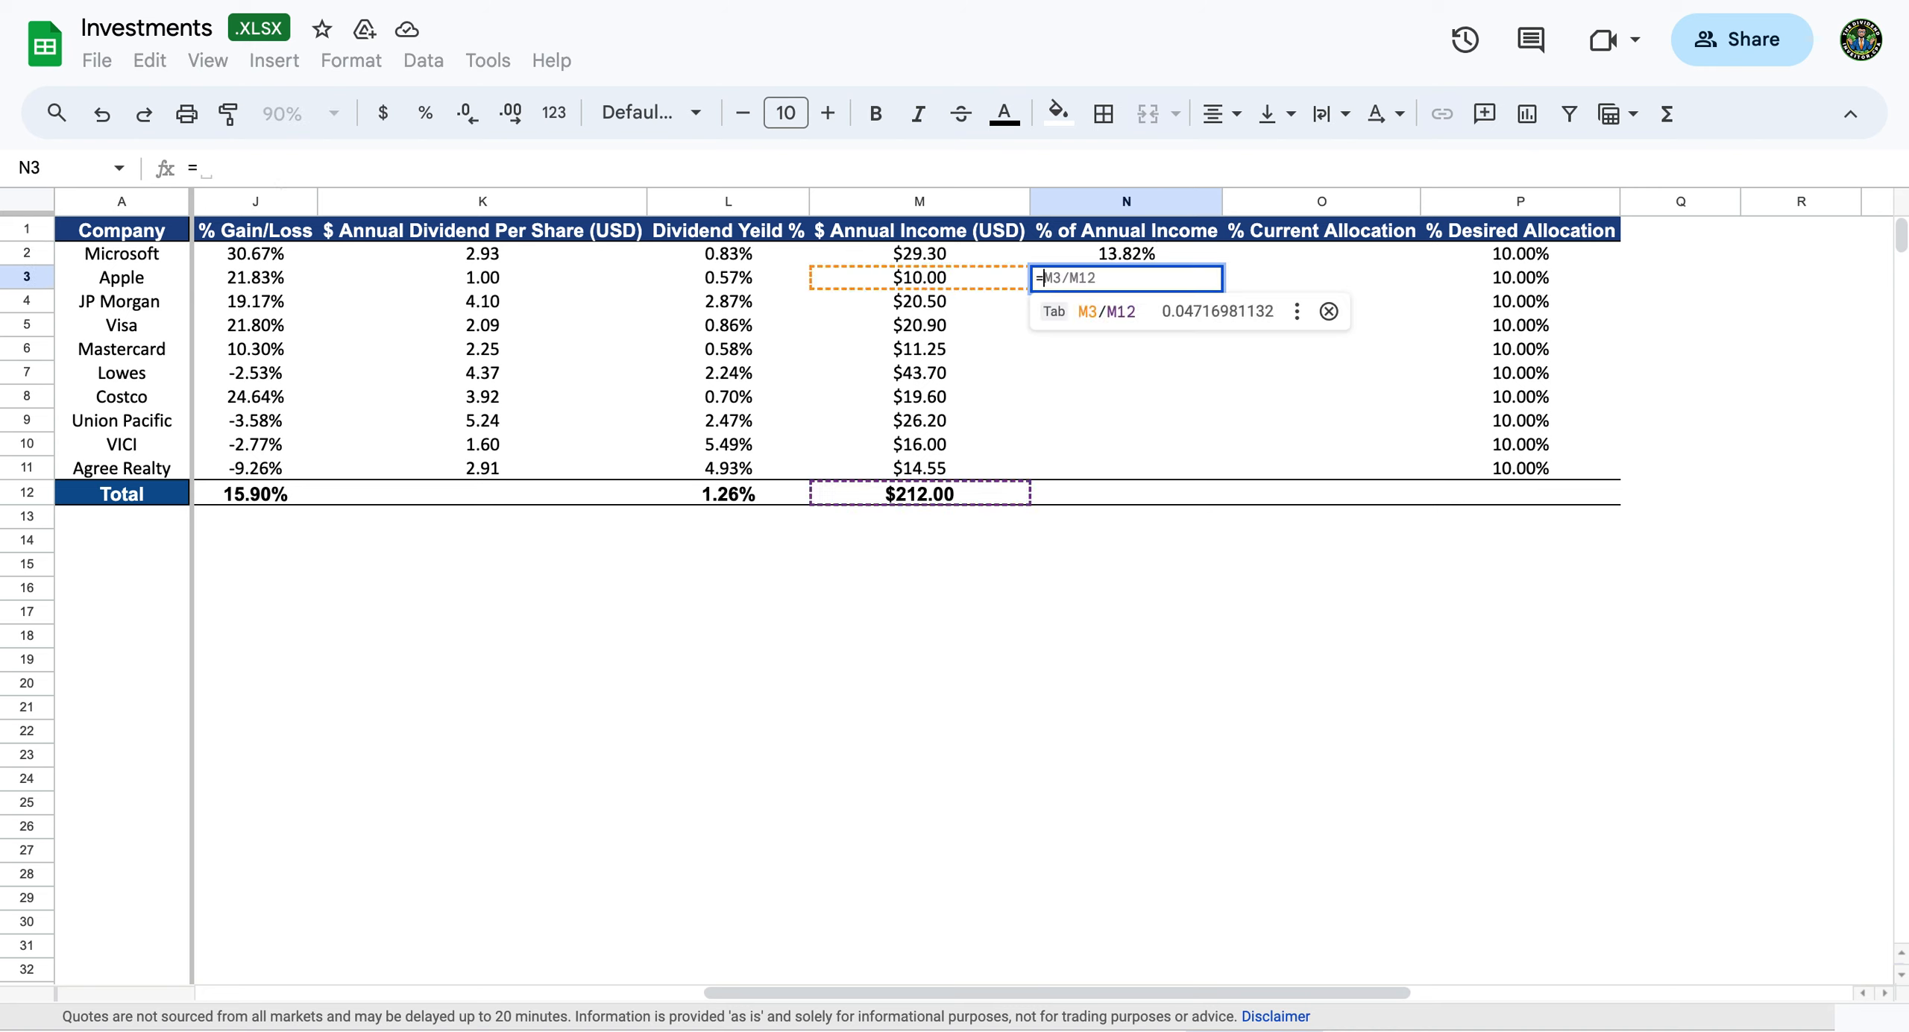
click(936, 282)
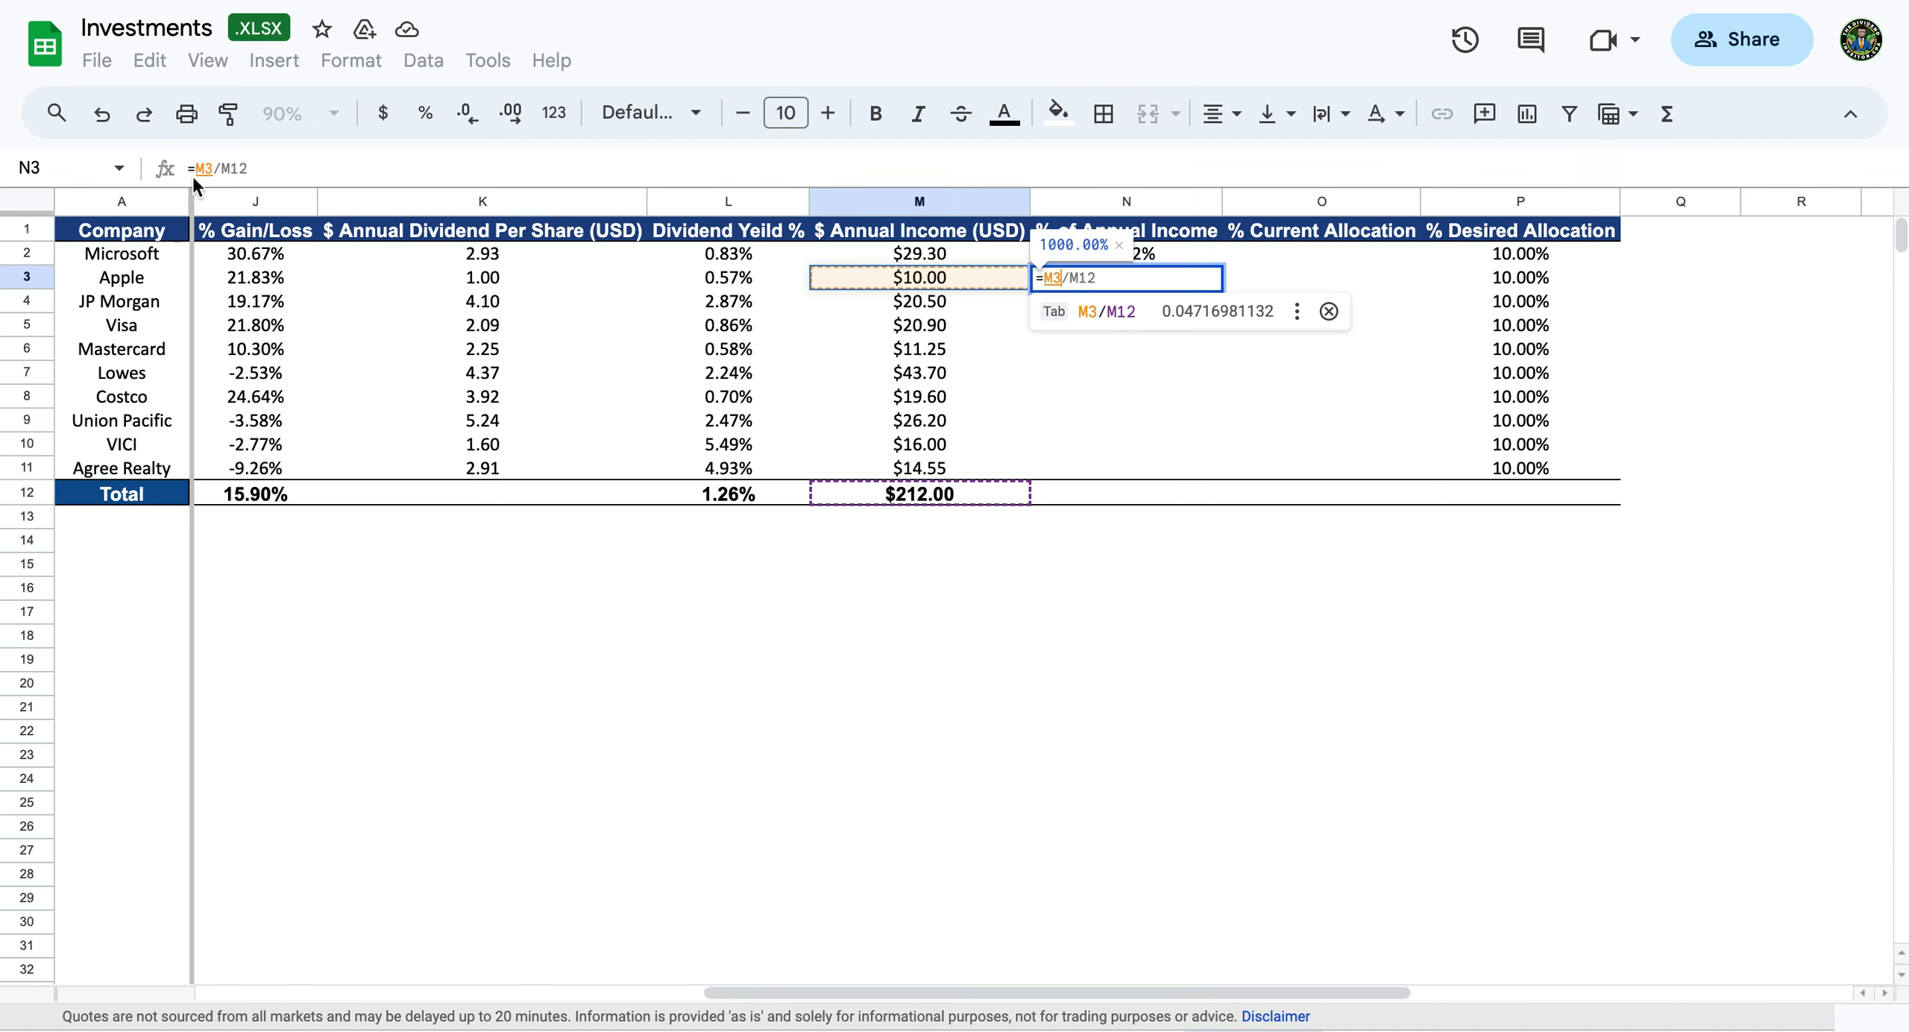
text(/)
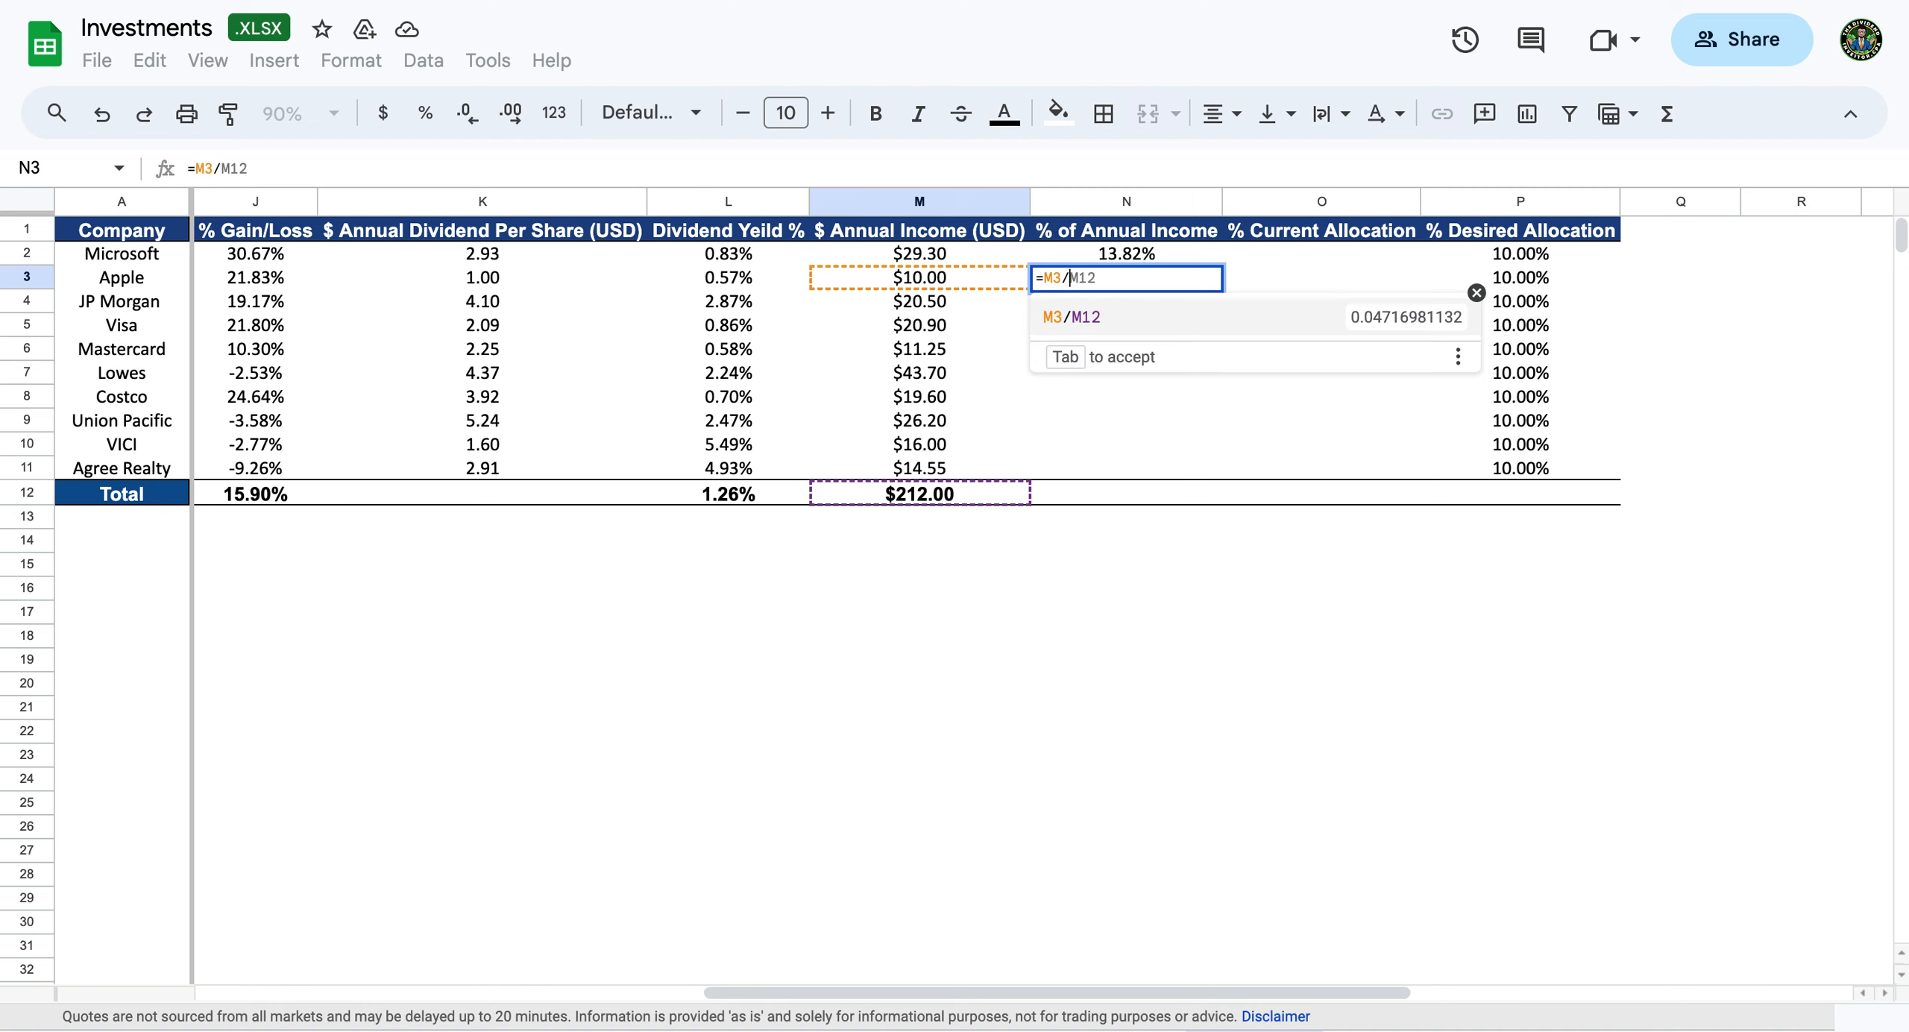
click(902, 496)
click(225, 169)
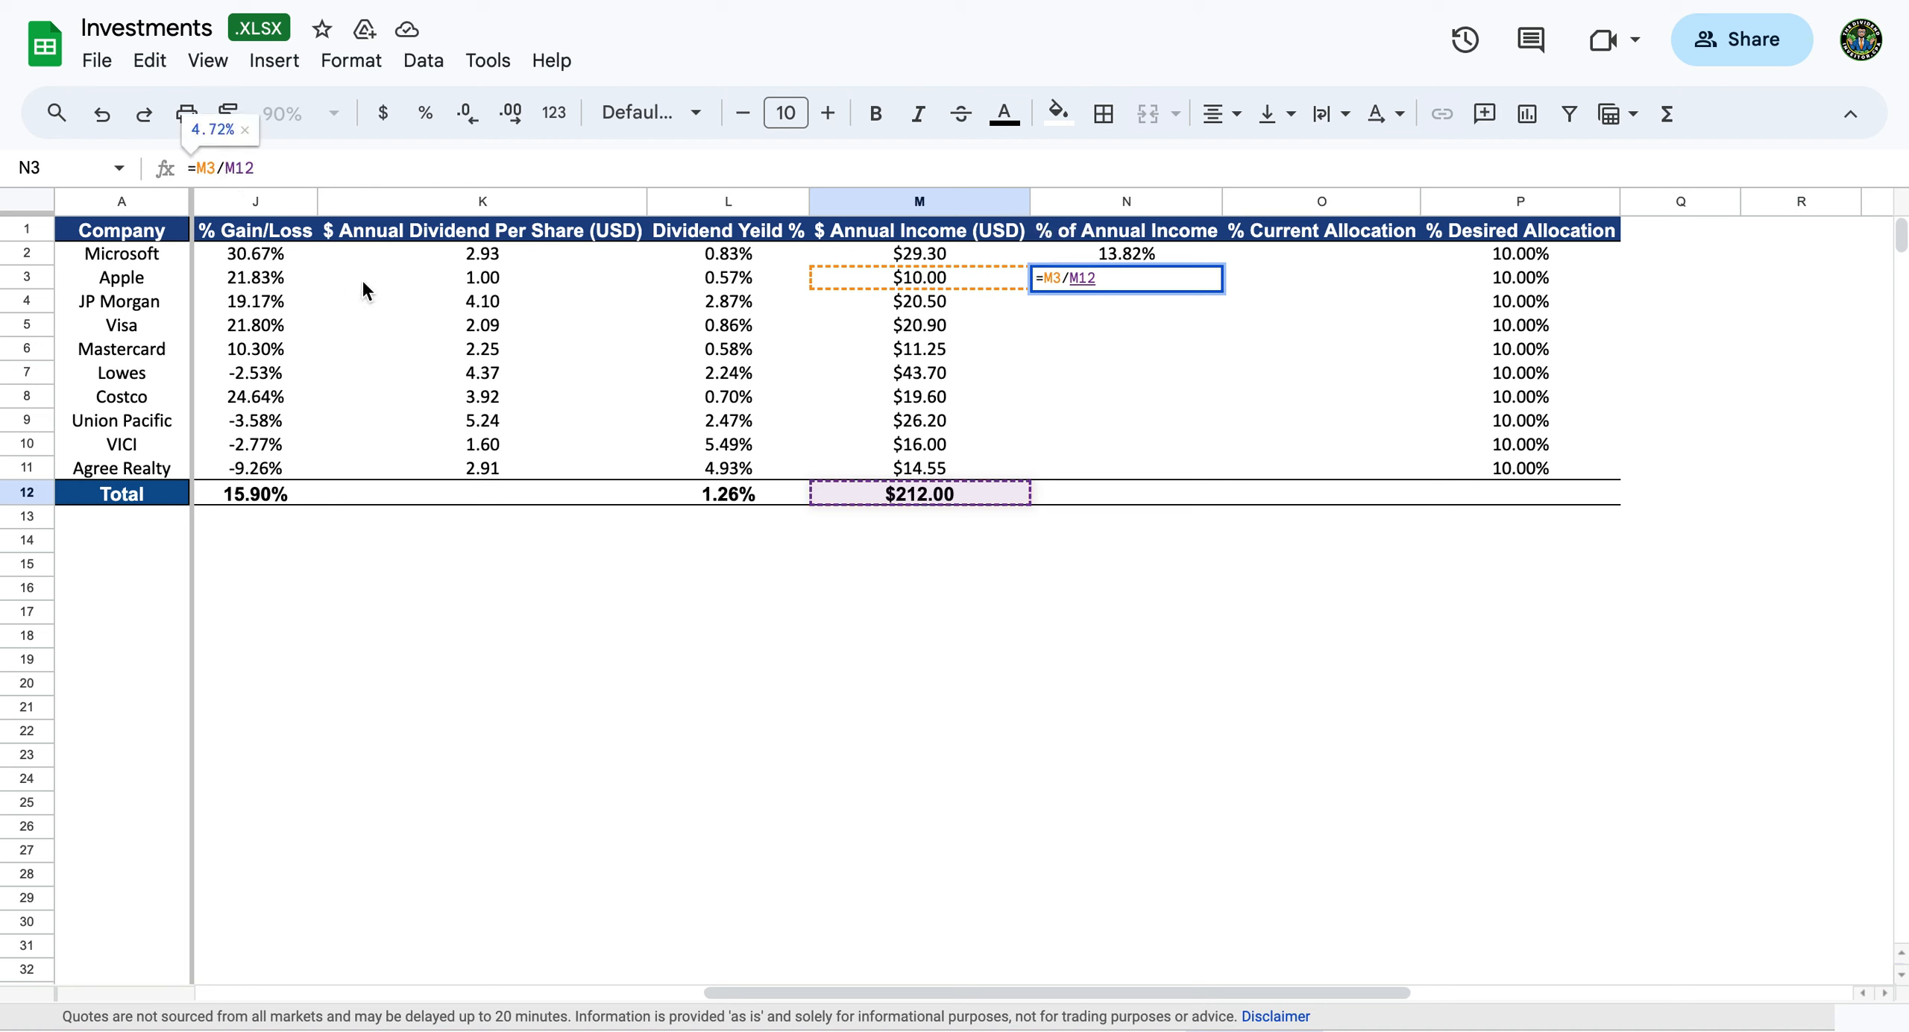
text($)
key(Right)
text($)
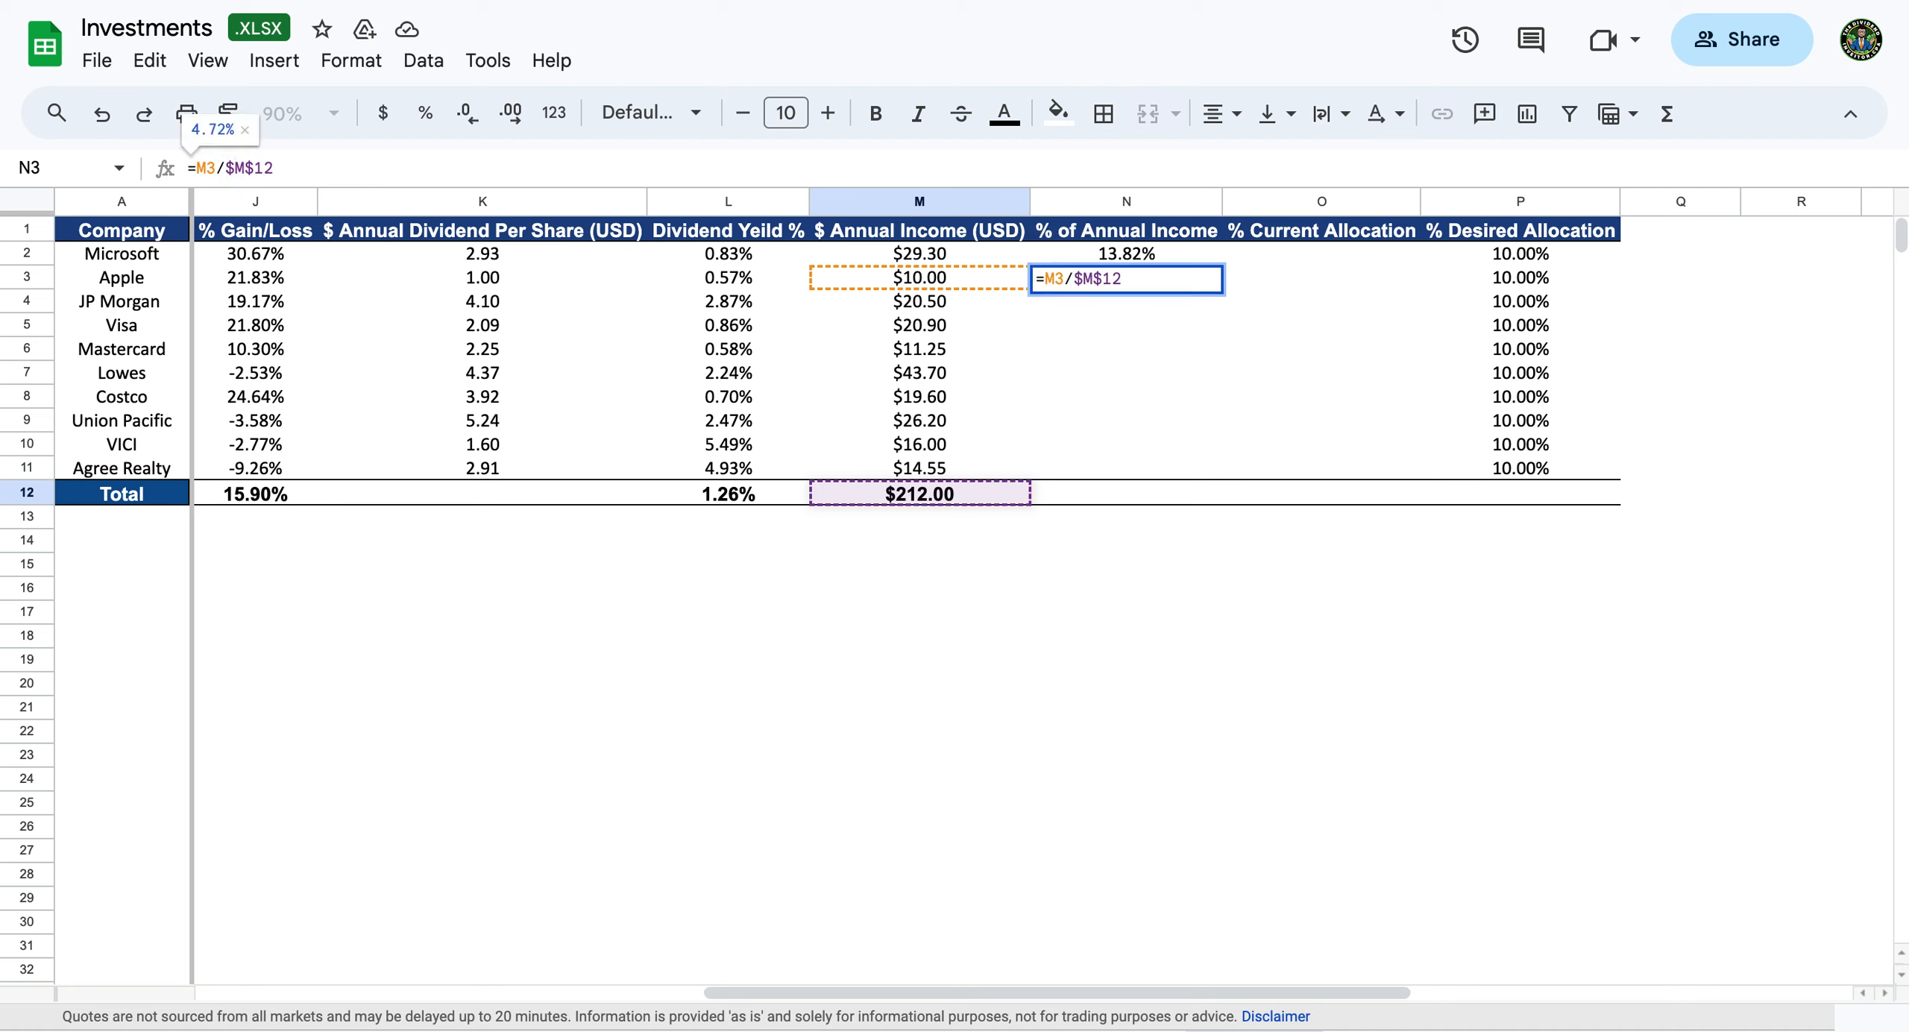
key(Return)
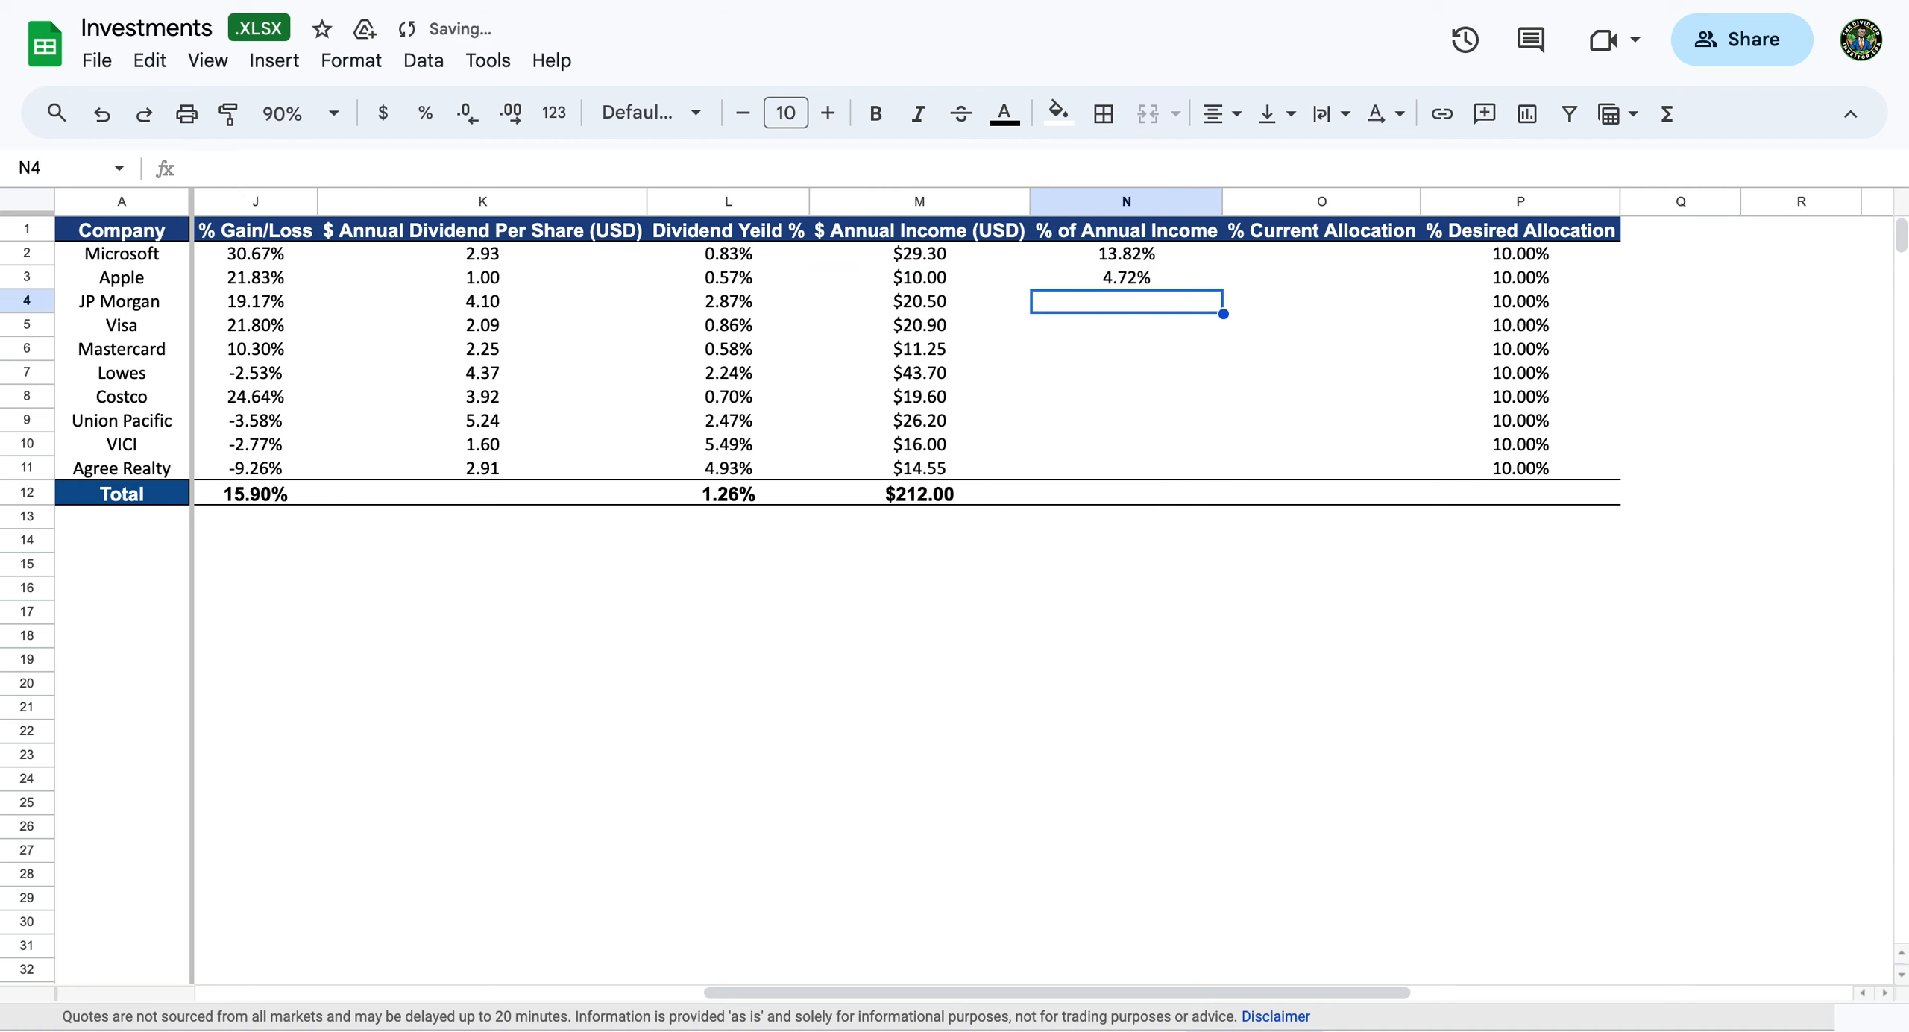
Fill the % of Annual Income formula from N3 down to N11 and check the formula in the Lowes row.
click(1145, 277)
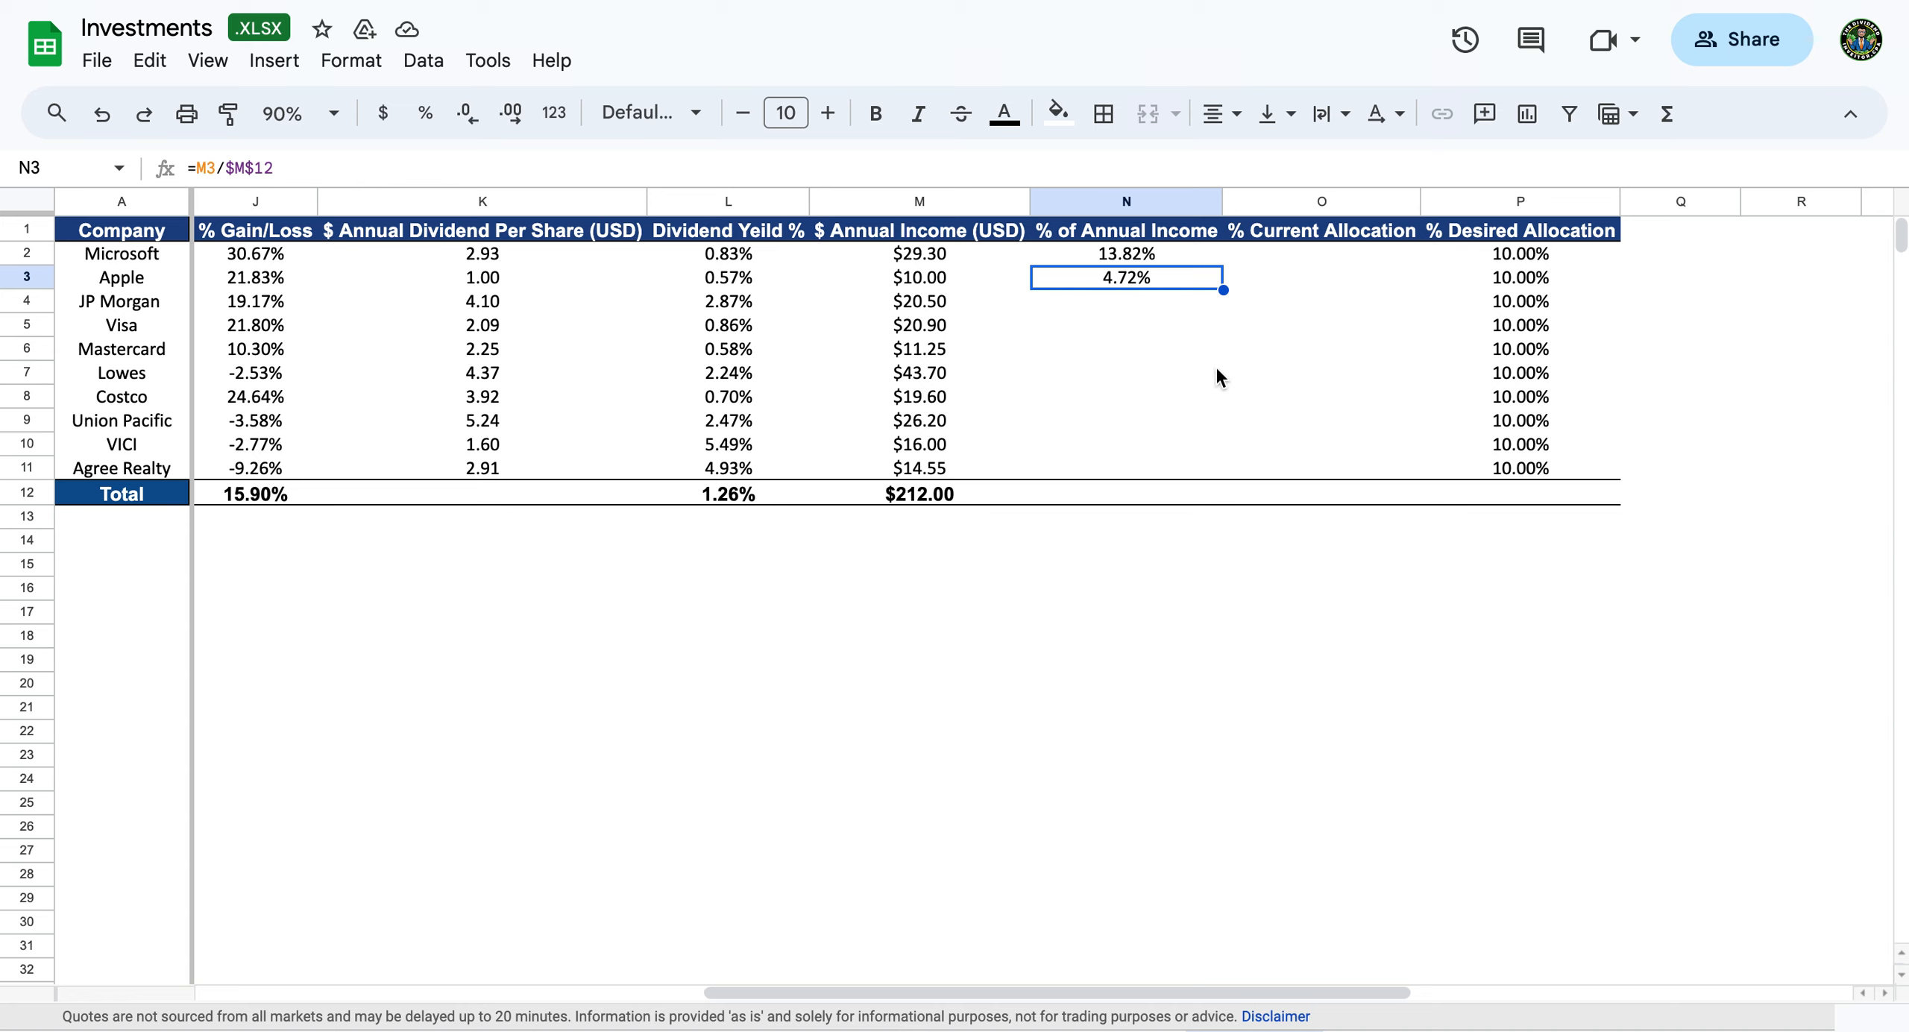
drag(1223, 289, 1214, 473)
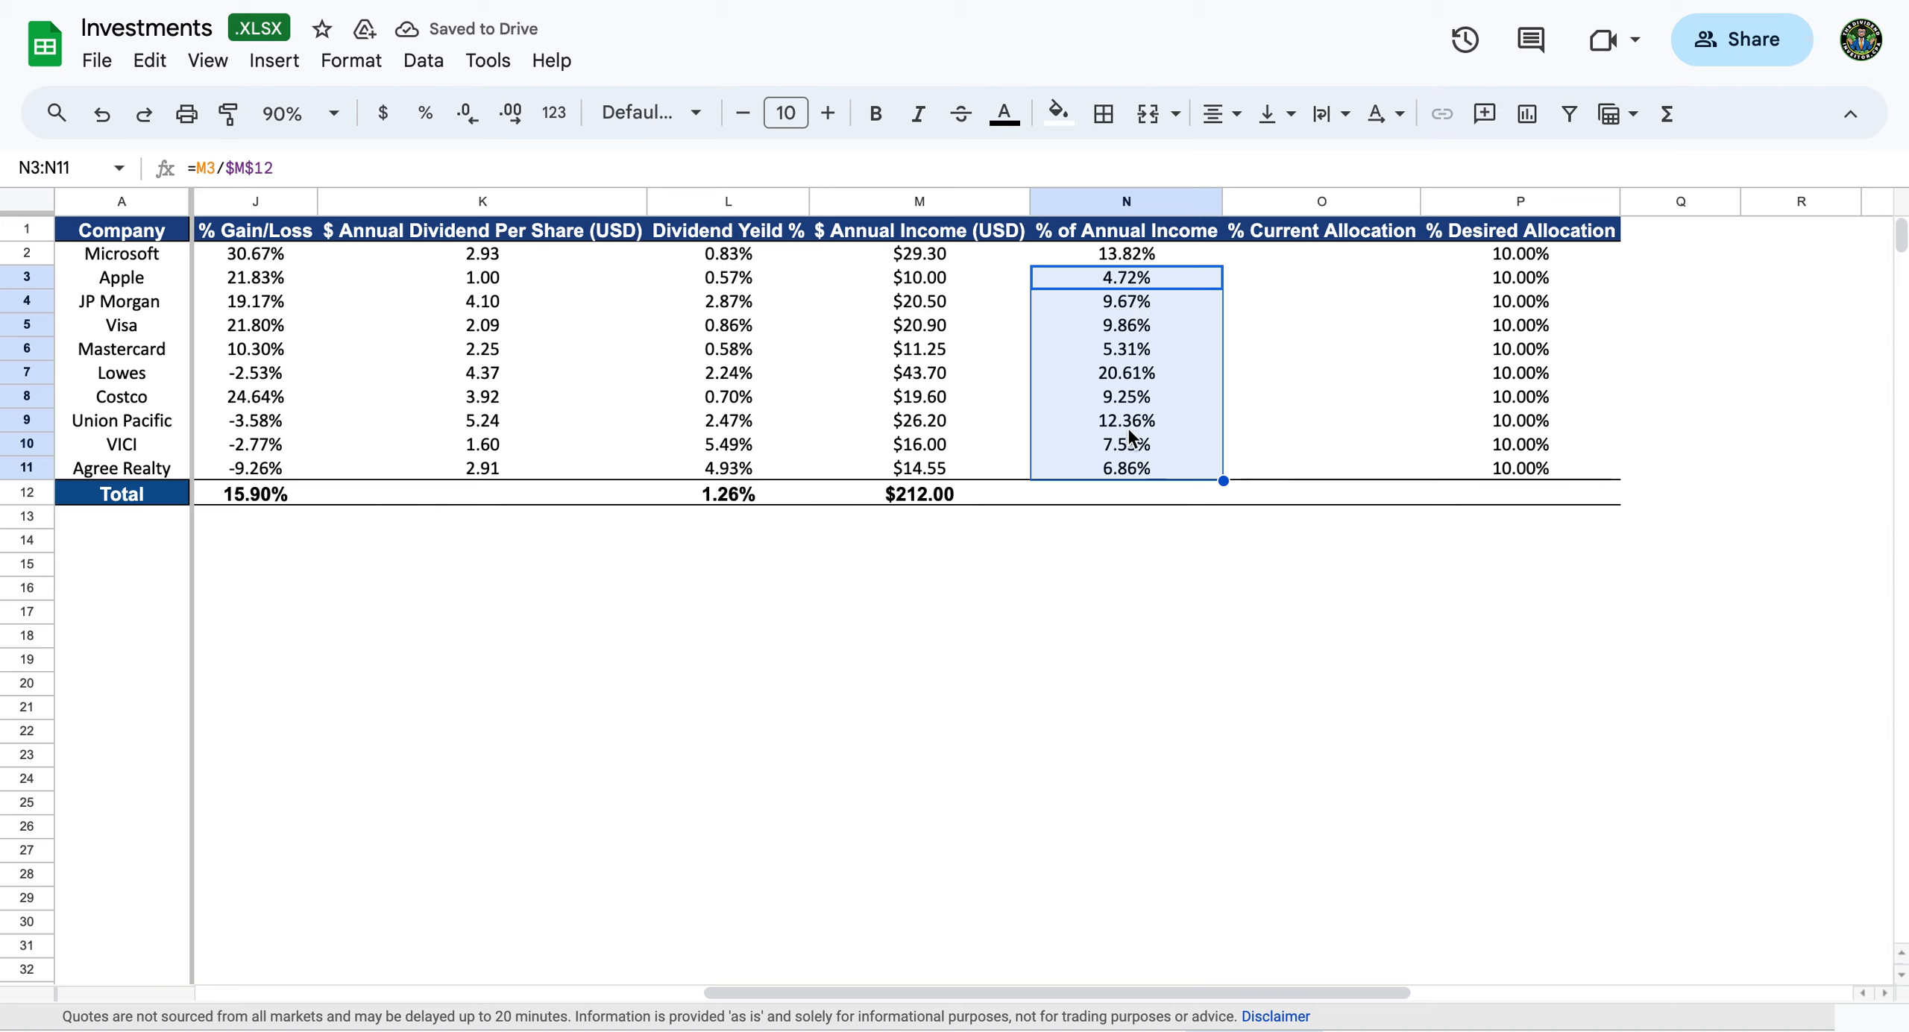
click(1133, 376)
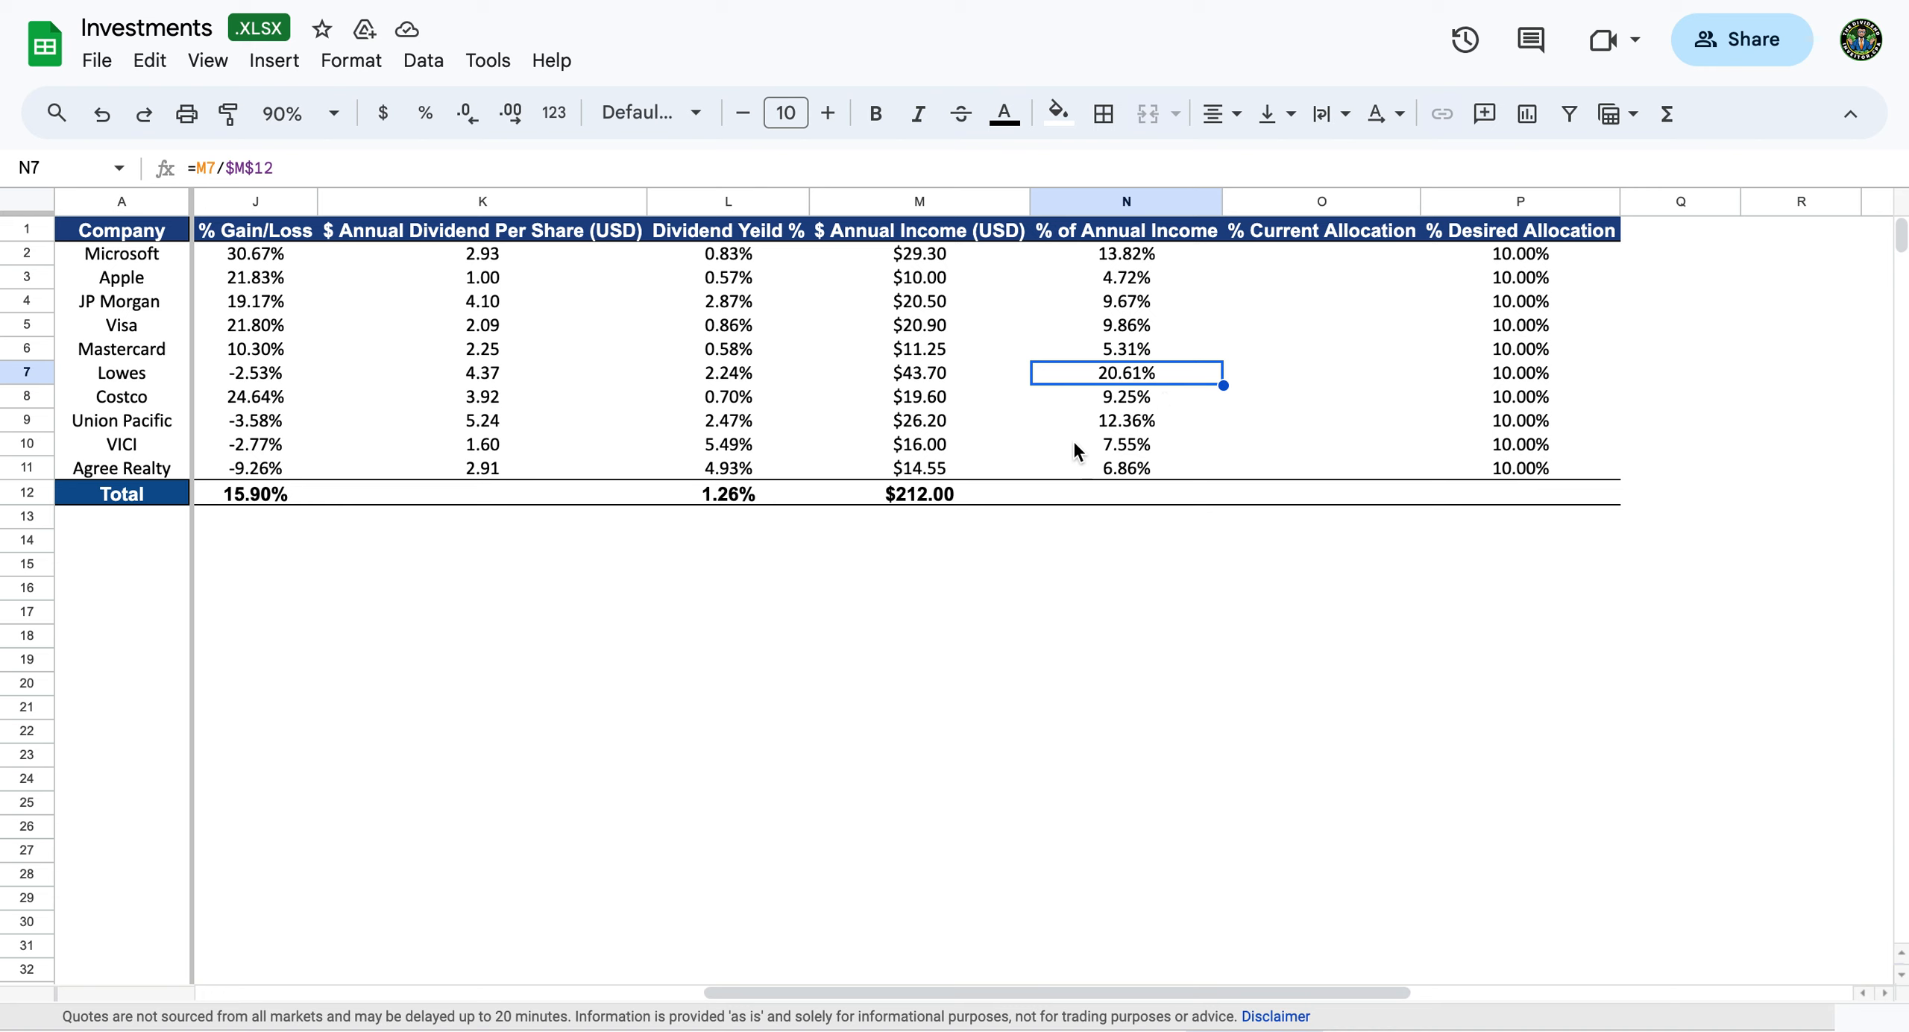
Total the % of Annual Income column in N12 of the Total row with =sum(N2:N11).
click(1122, 497)
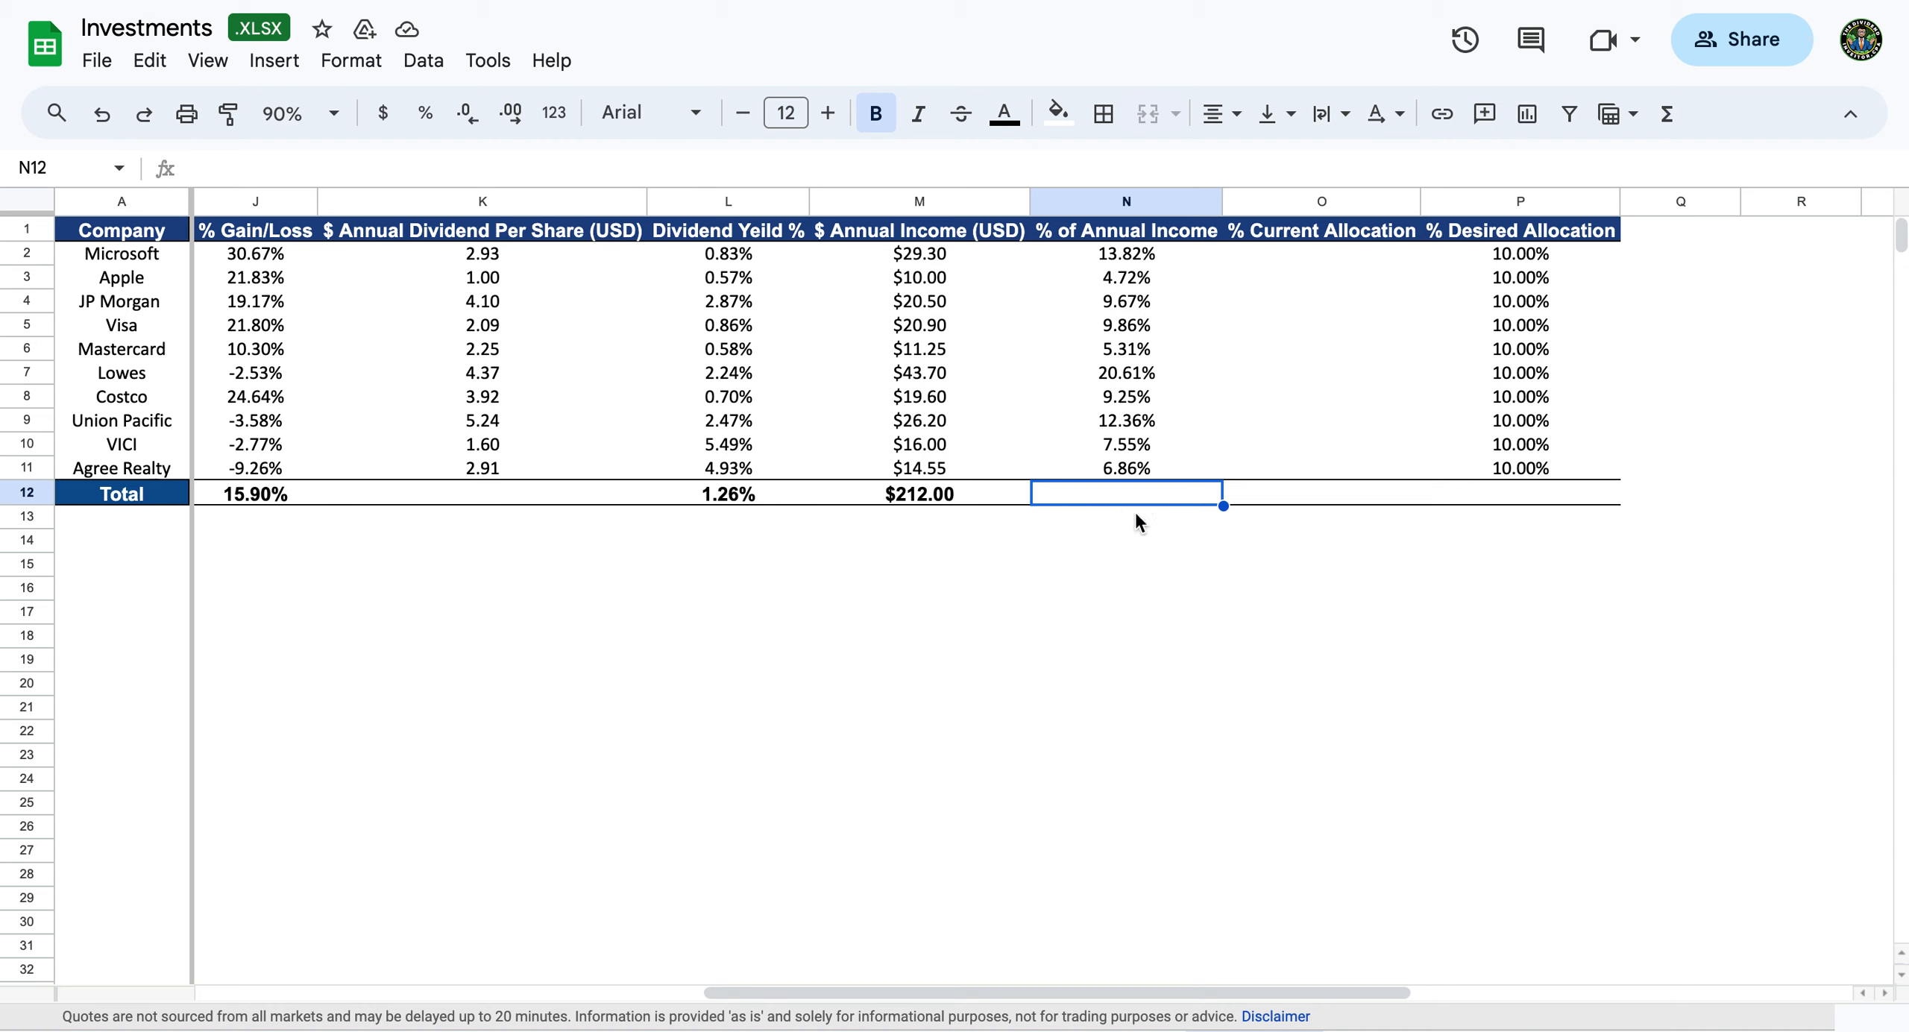
text(=sum()
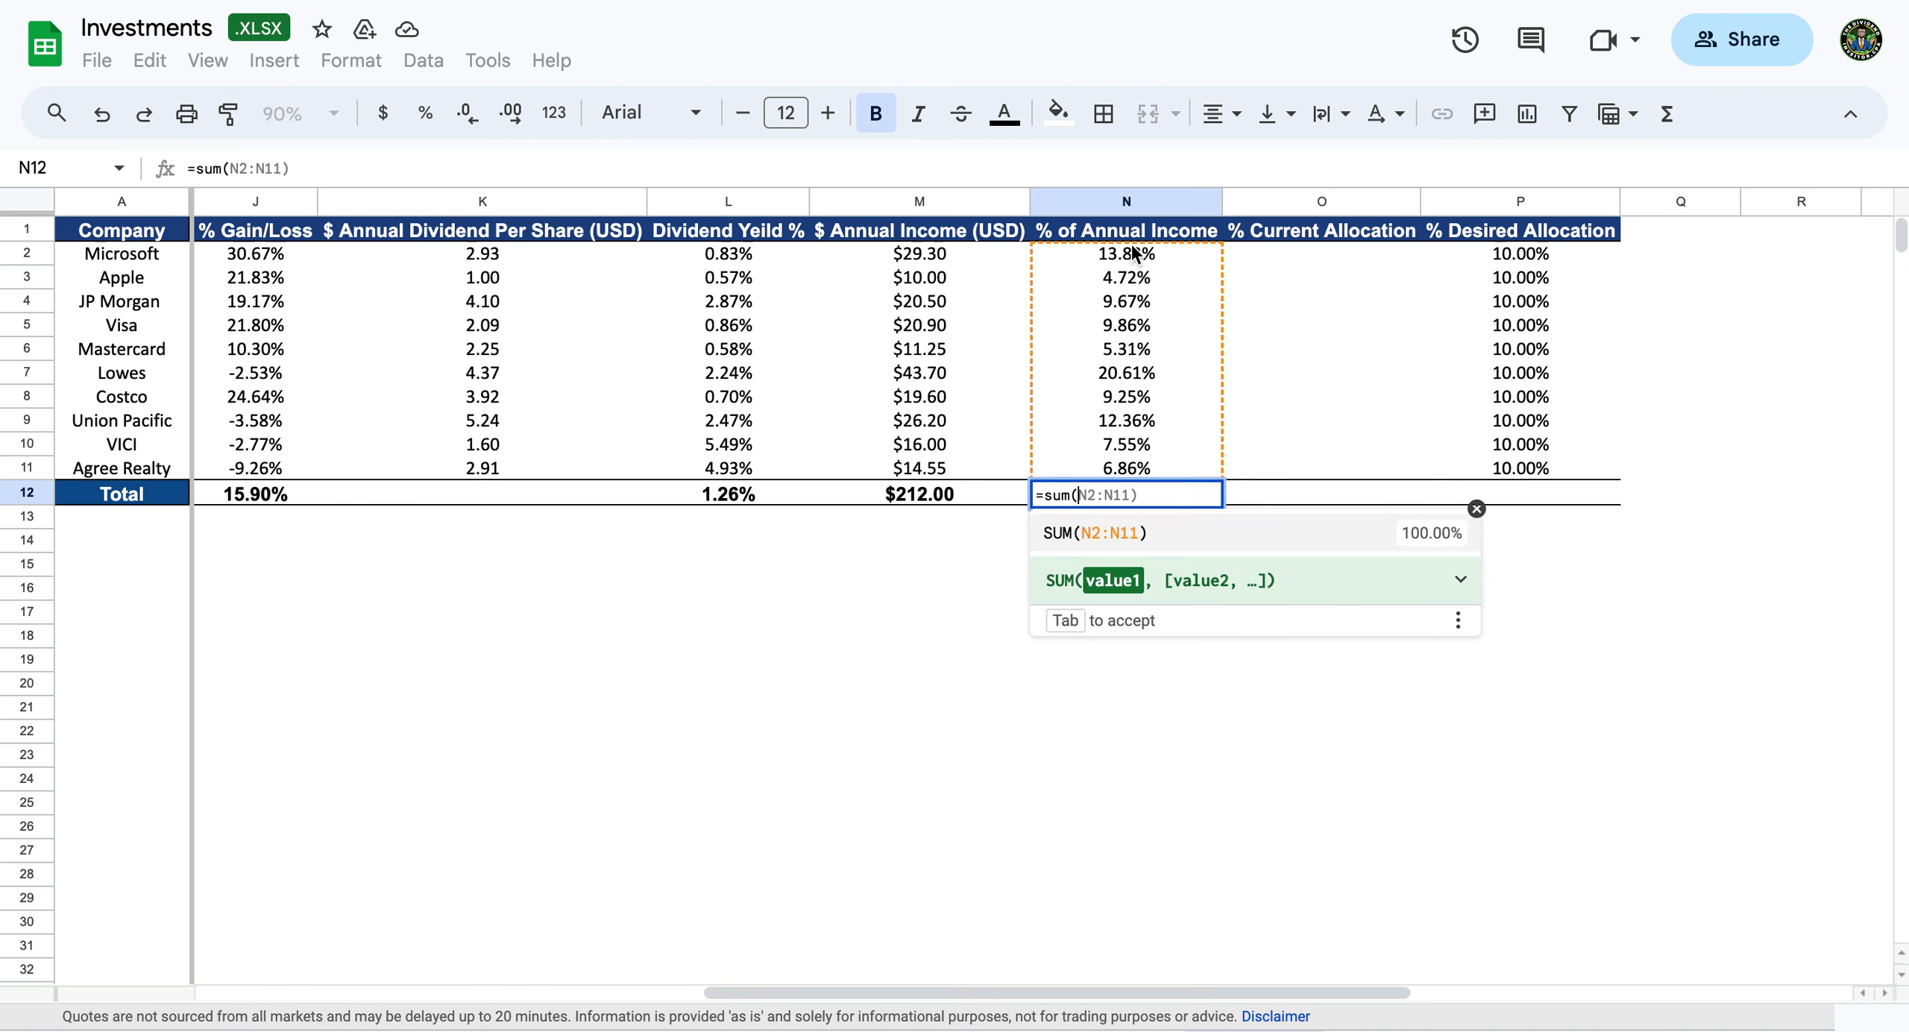
drag(1135, 257, 1125, 468)
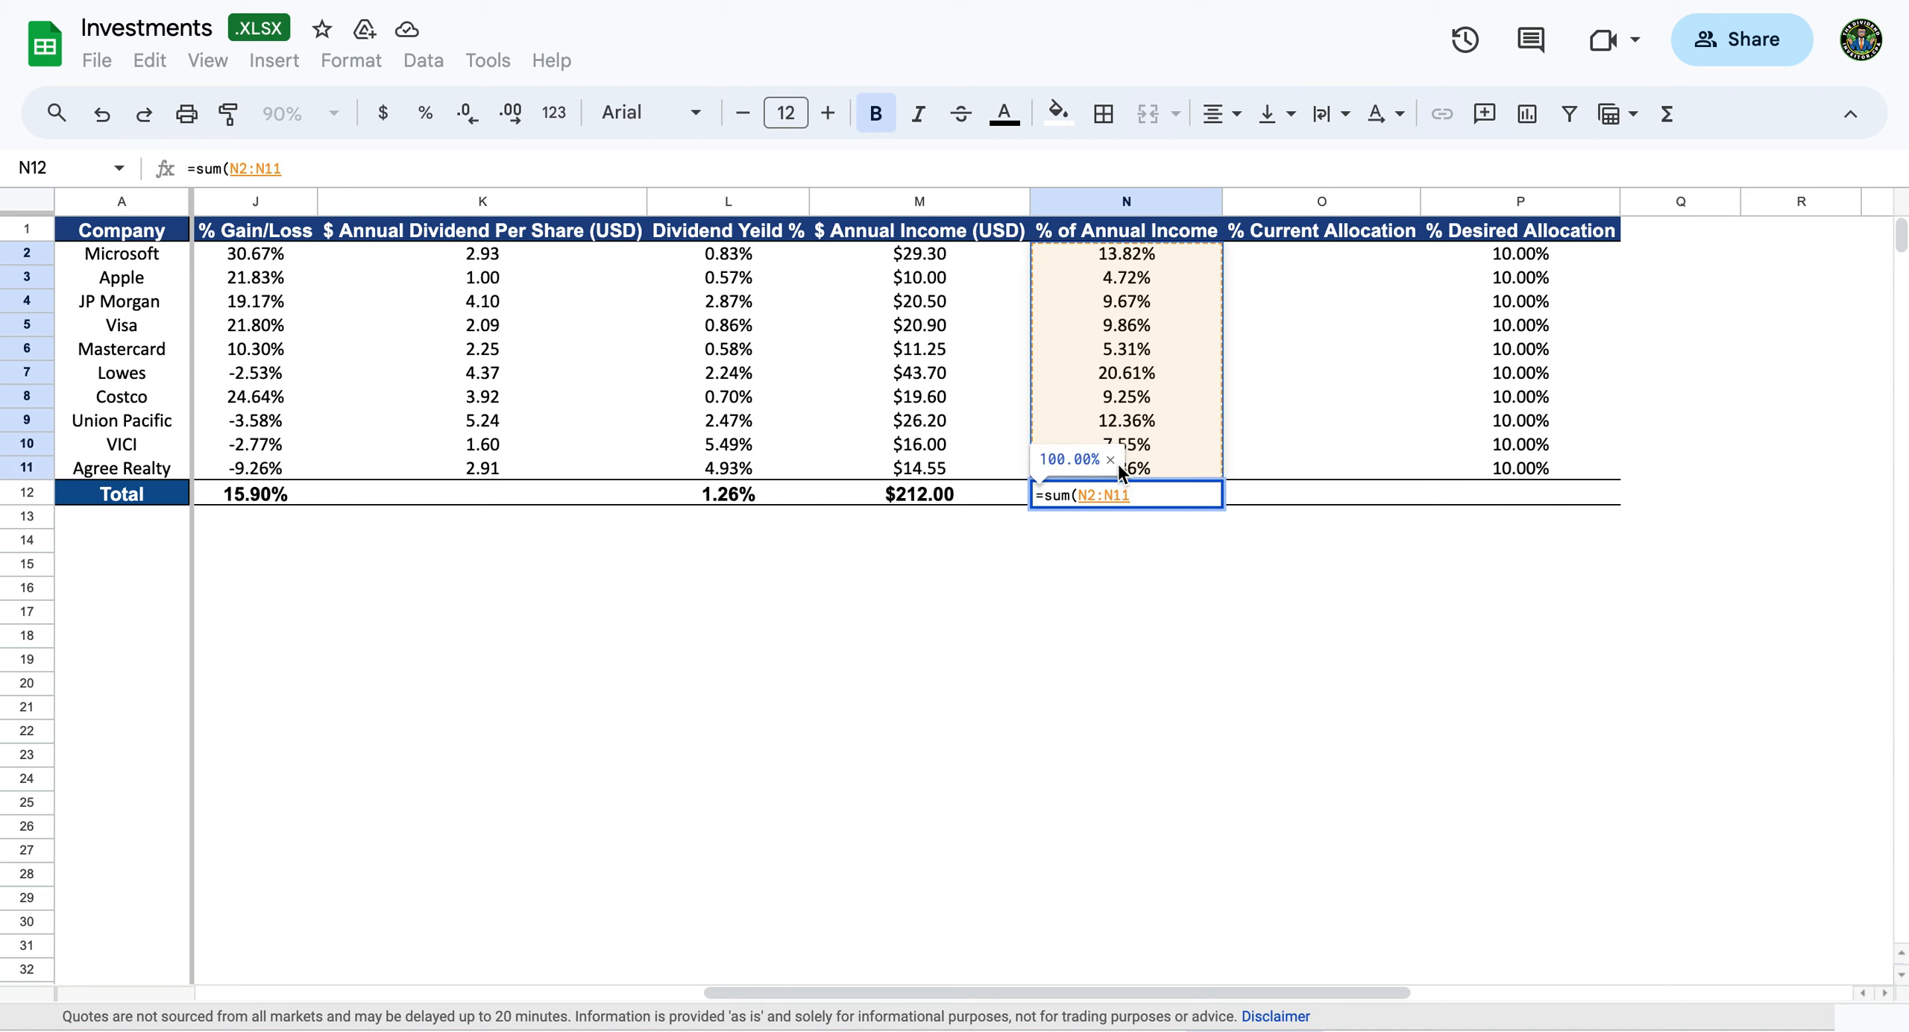
text())
key(Return)
key(Up)
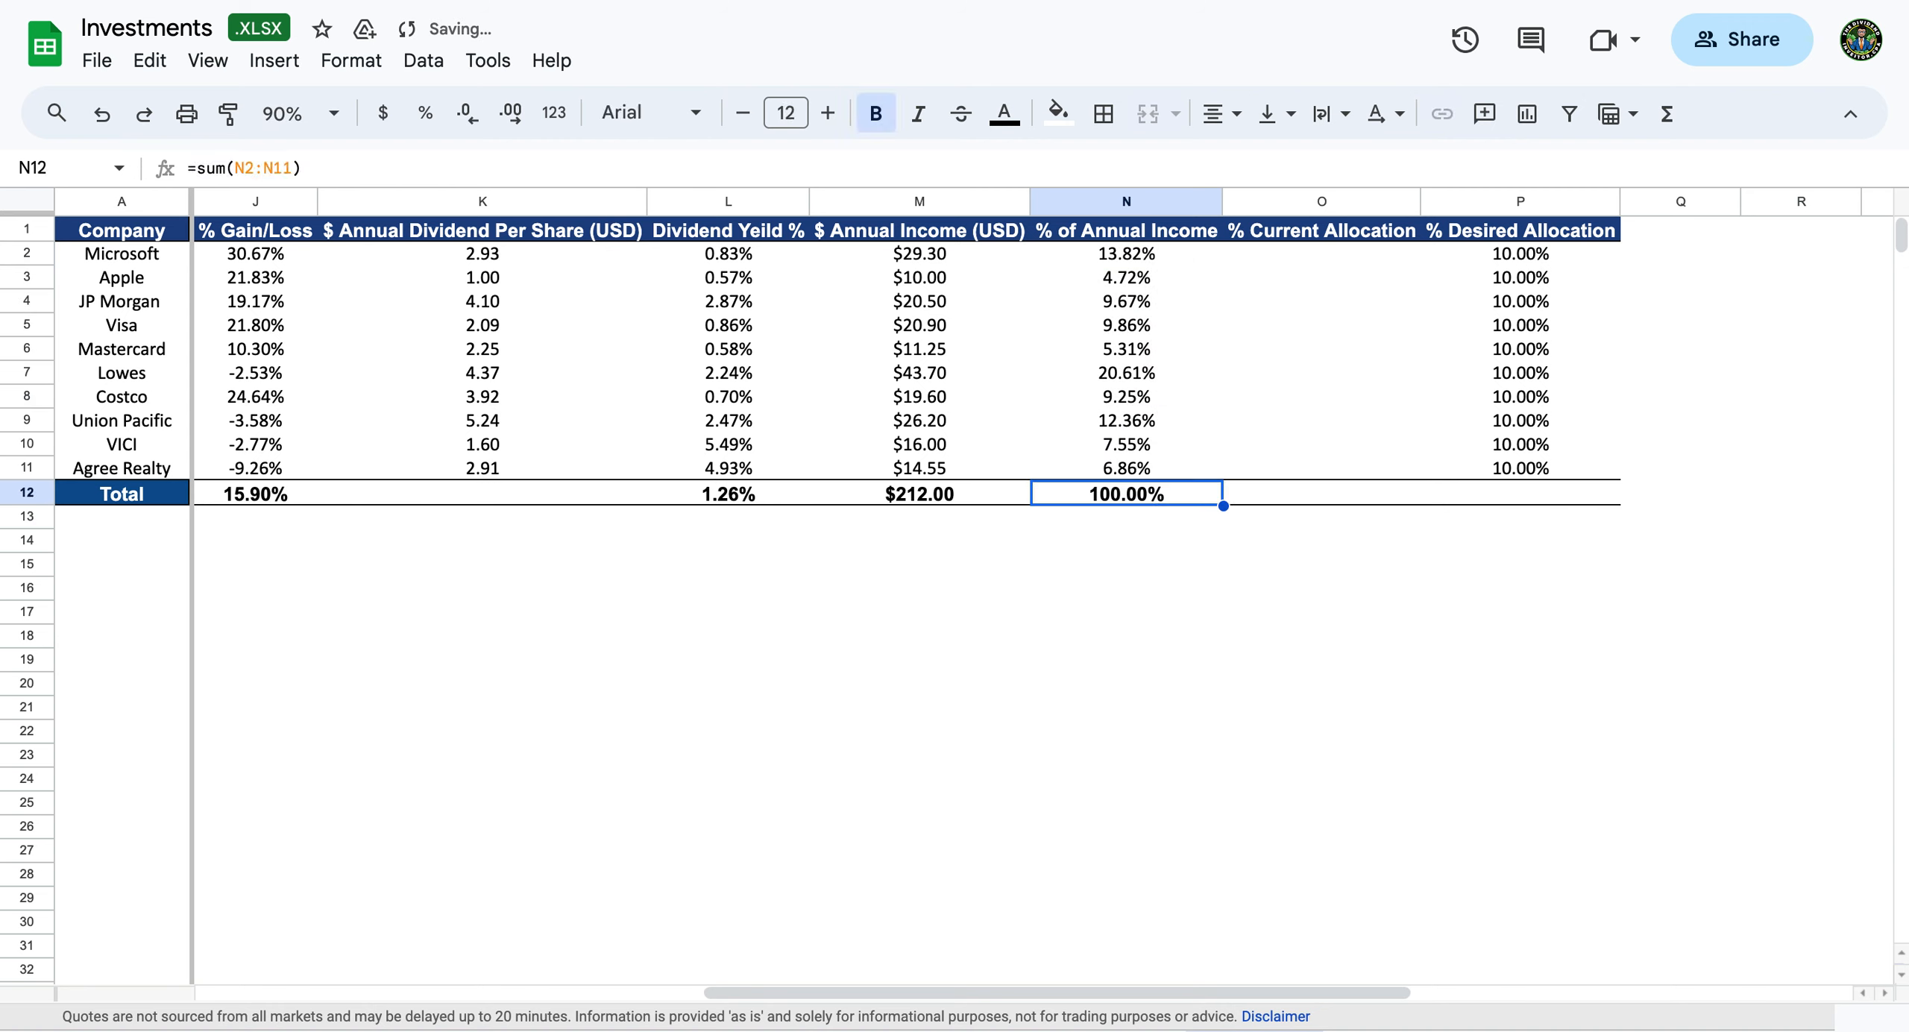
key(Left)
key(Right)
Calculate Microsoft's % Current Allocation in O2 by dividing its market value by the locked total market value, =F2/$F$12.
click(1330, 258)
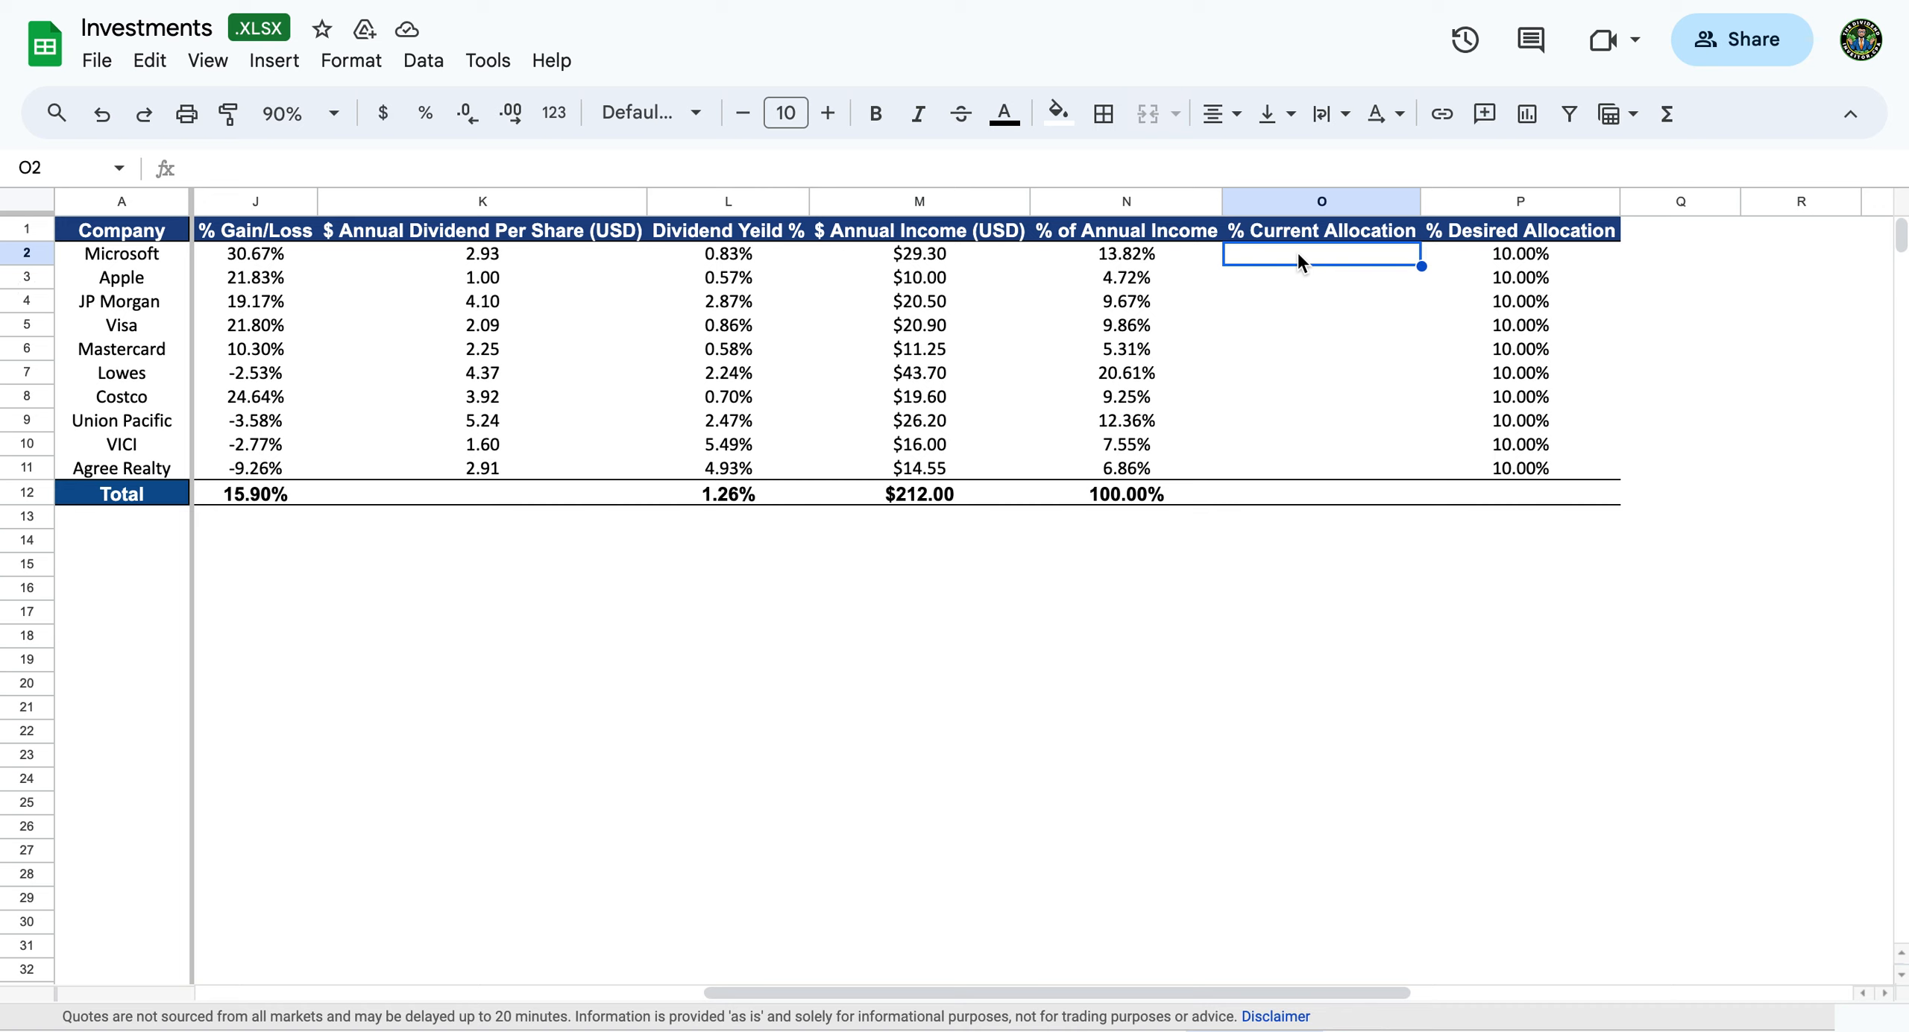
text(=)
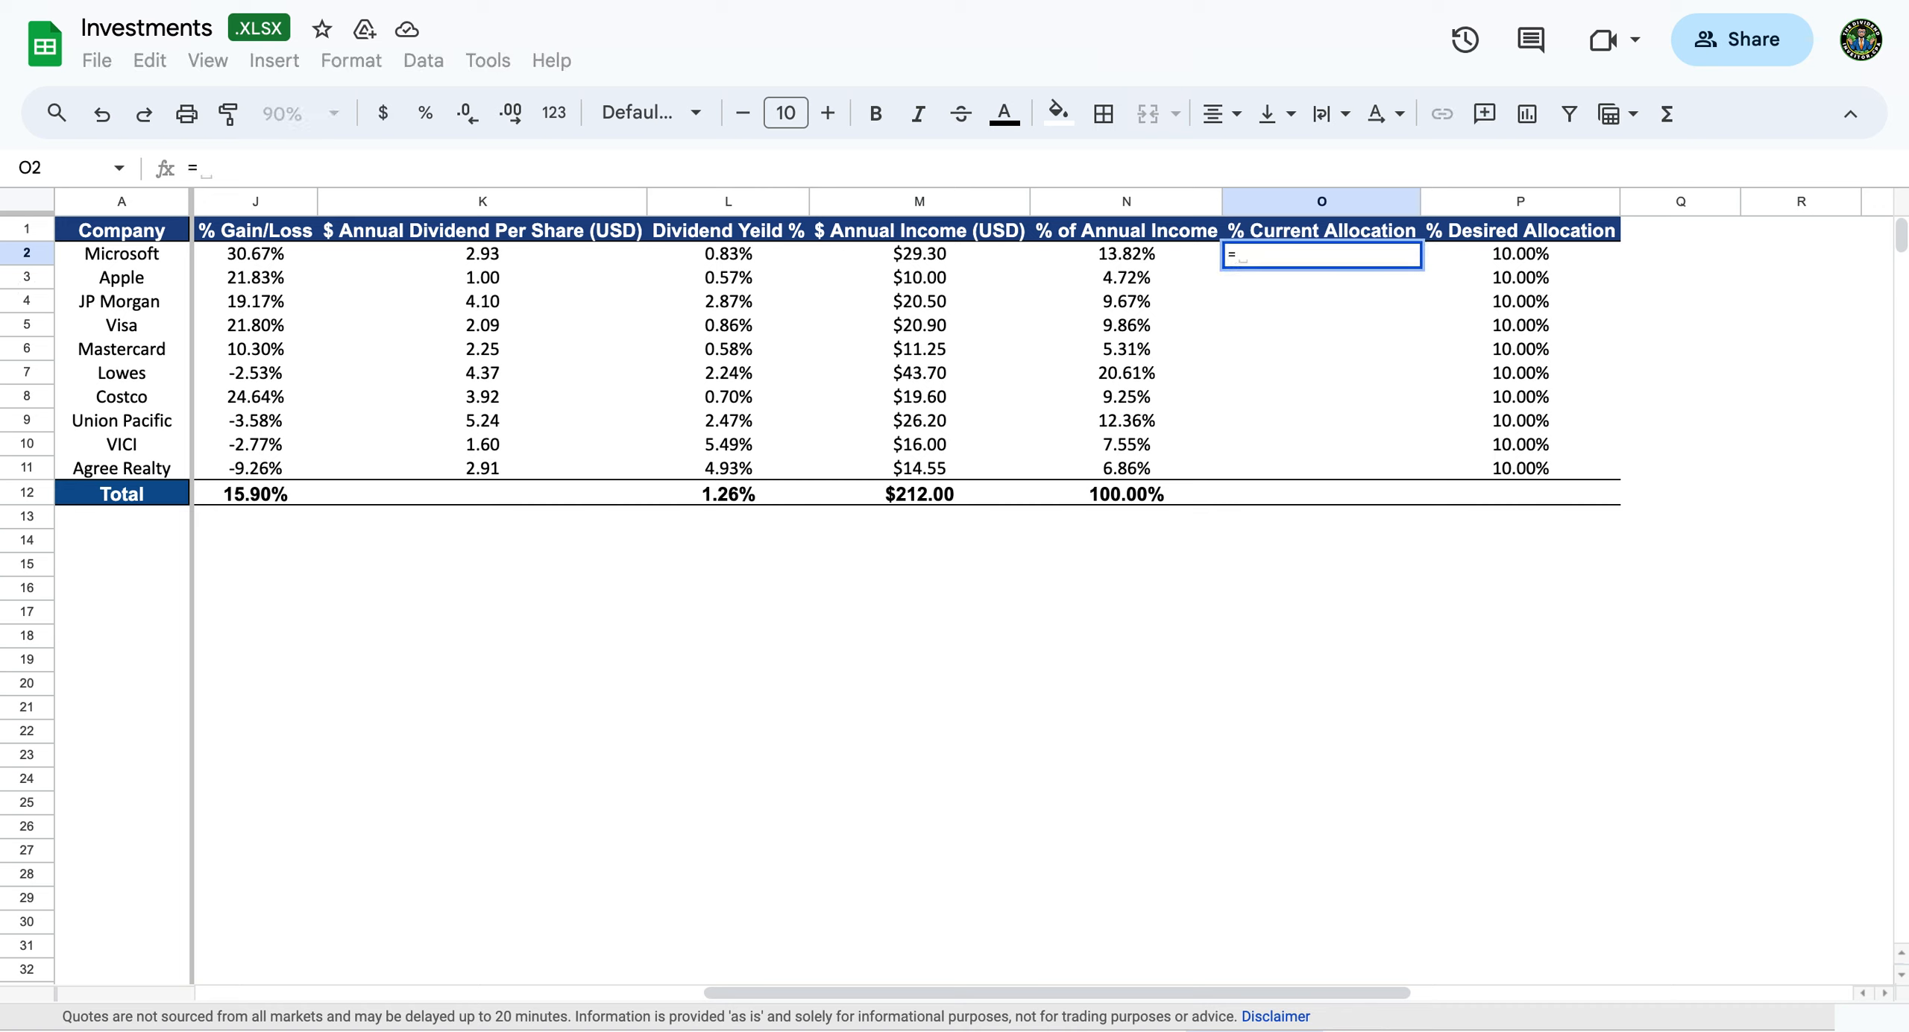
key(Left)
key(Left)
key(Left)
key(Left)
key(Left)
key(Left)
key(Left)
key(Left)
key(Left)
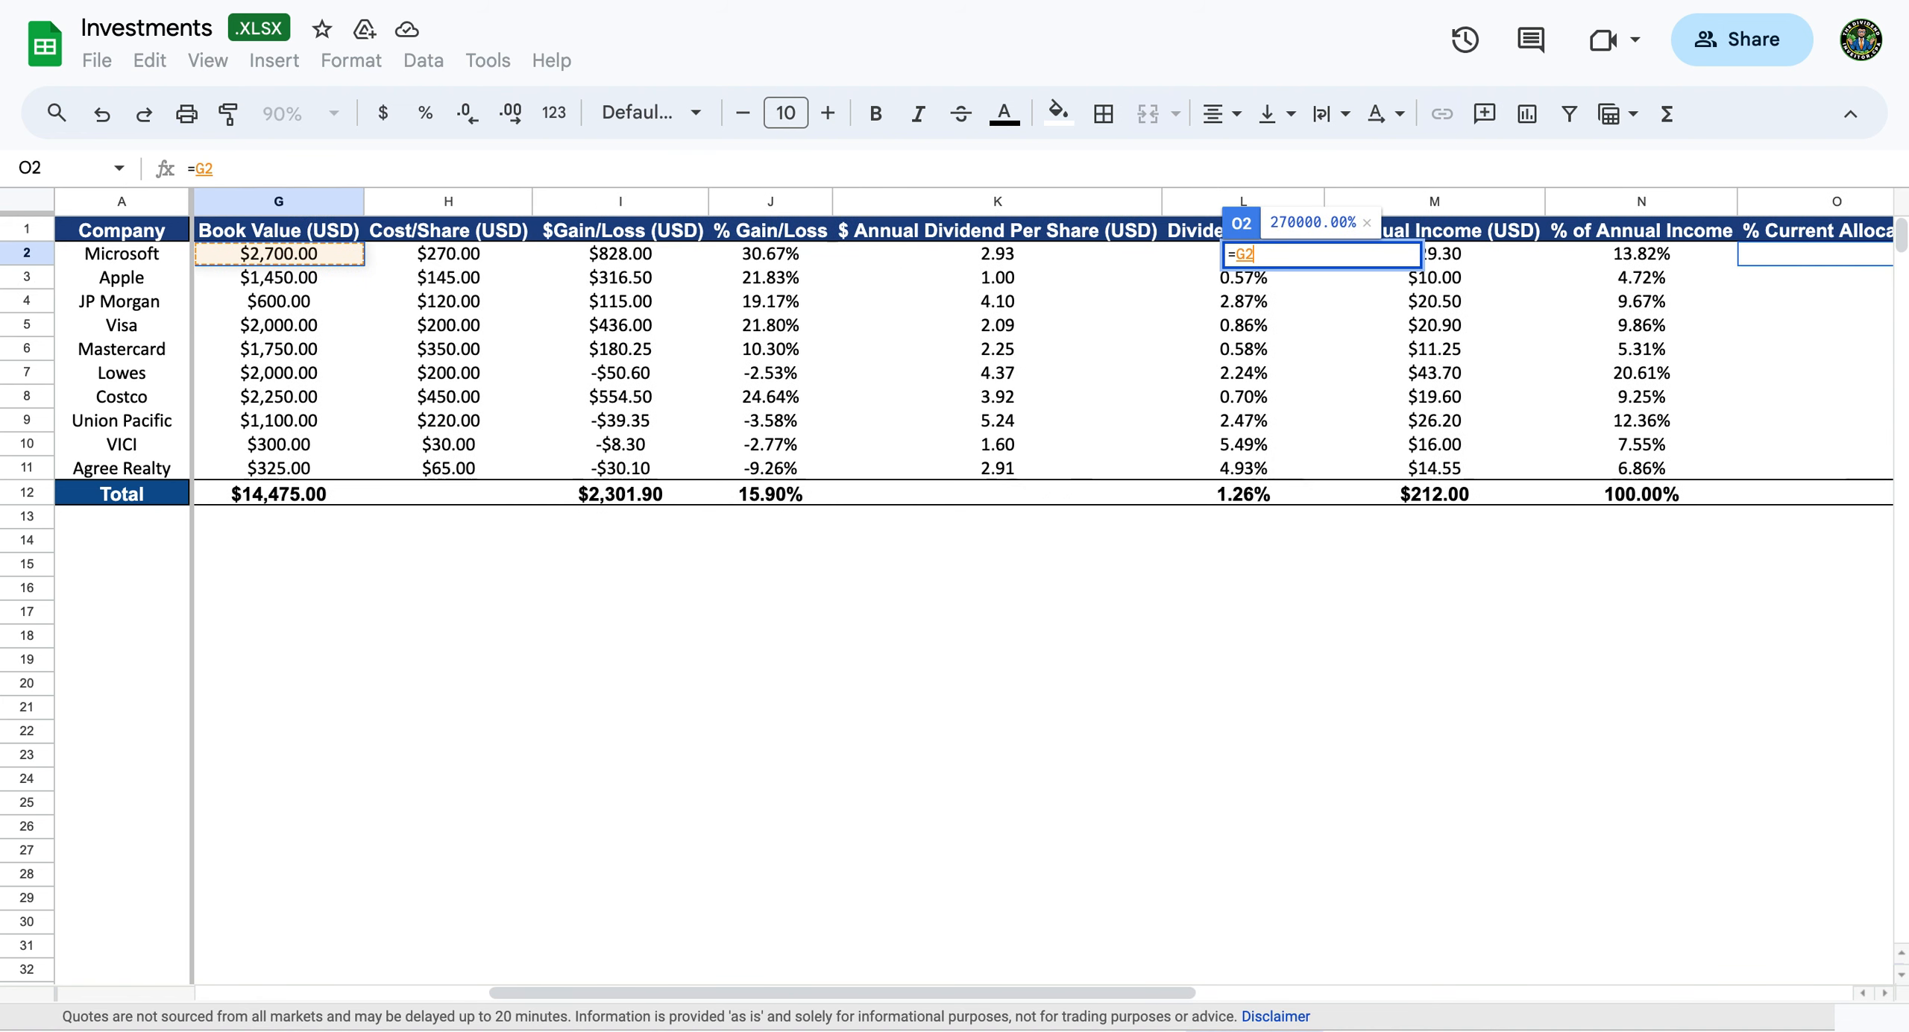
key(Left)
key(Right)
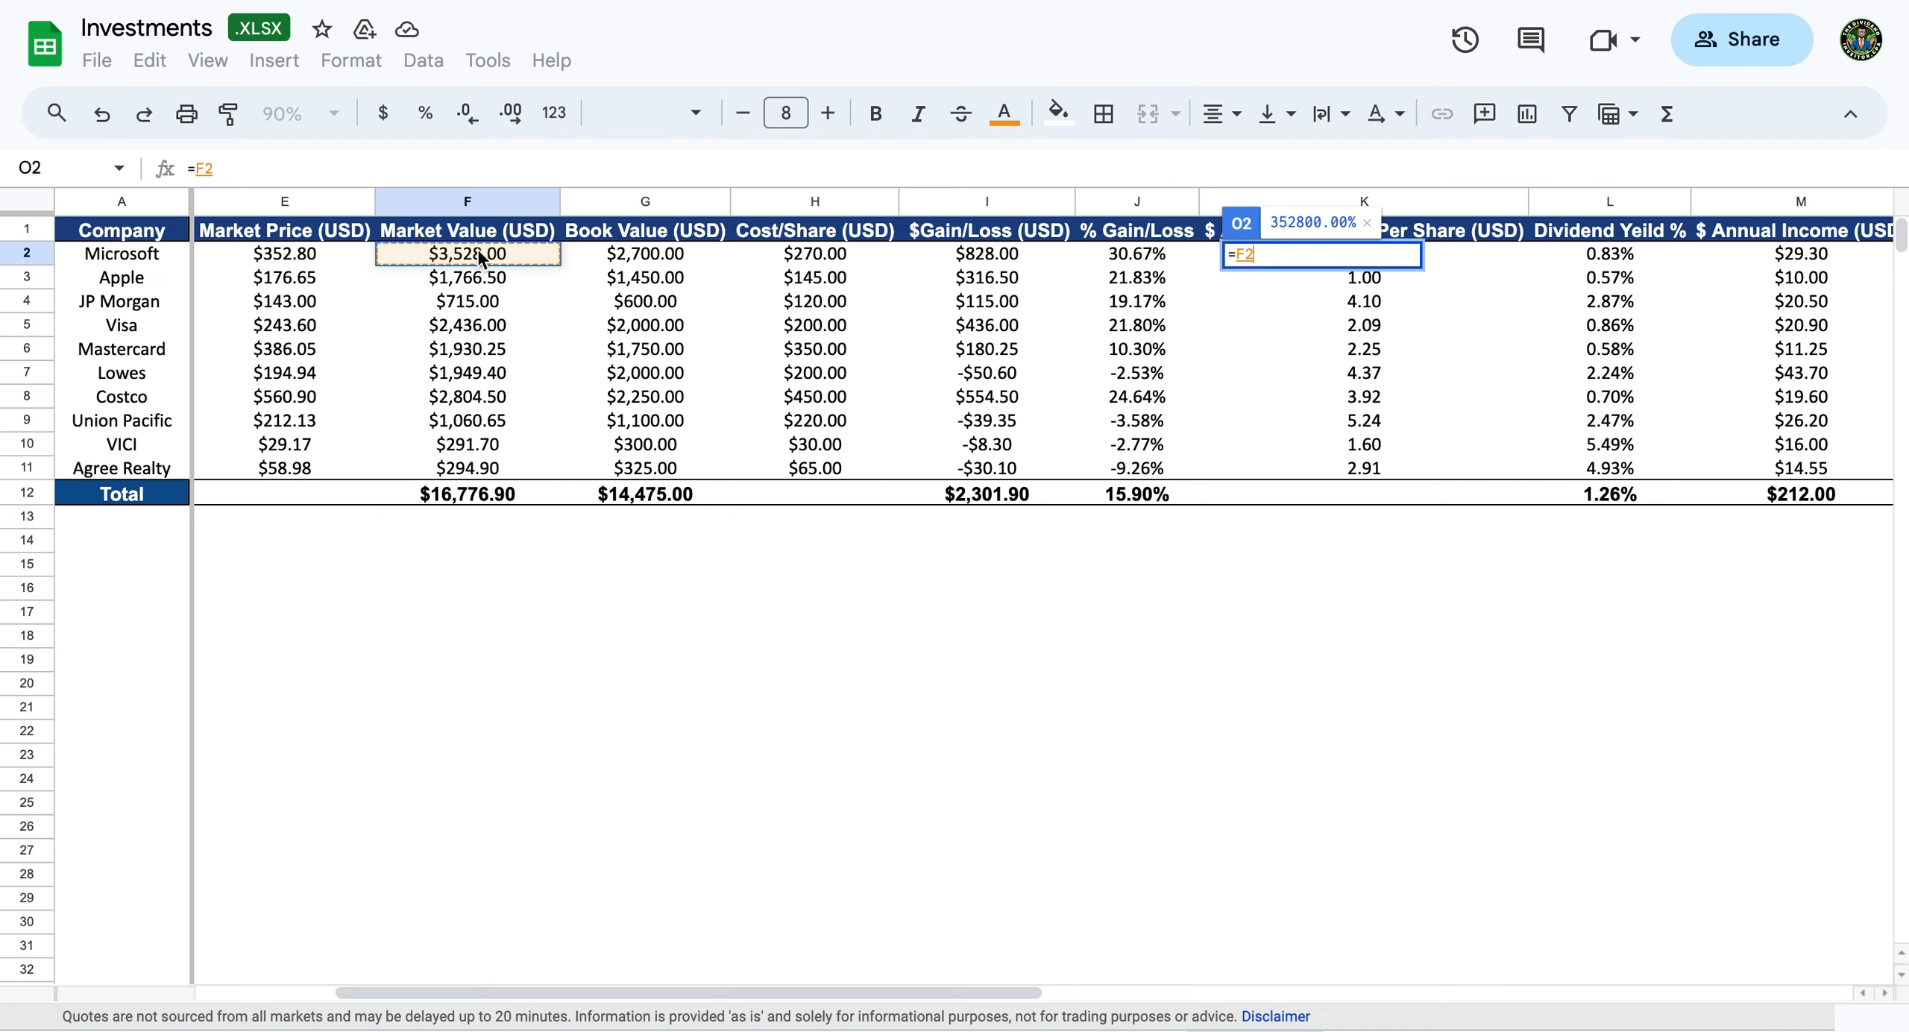
click(273, 170)
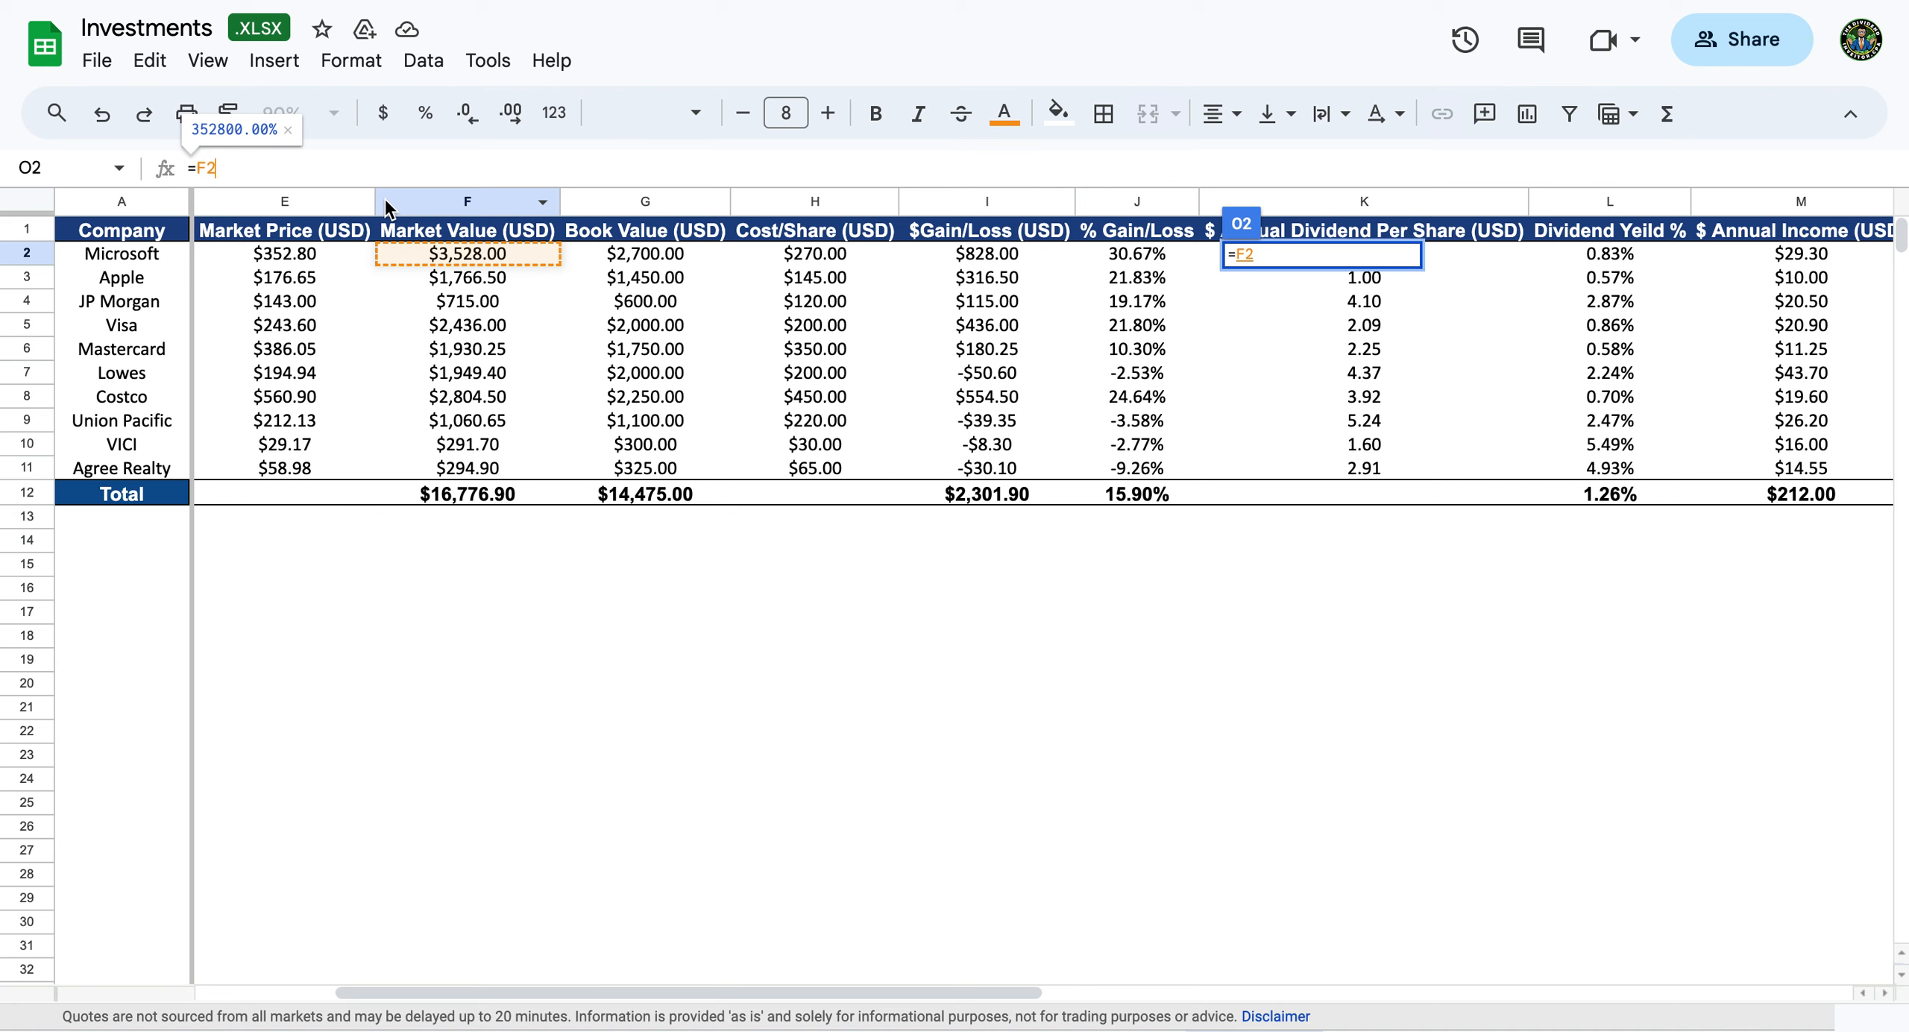
text(/)
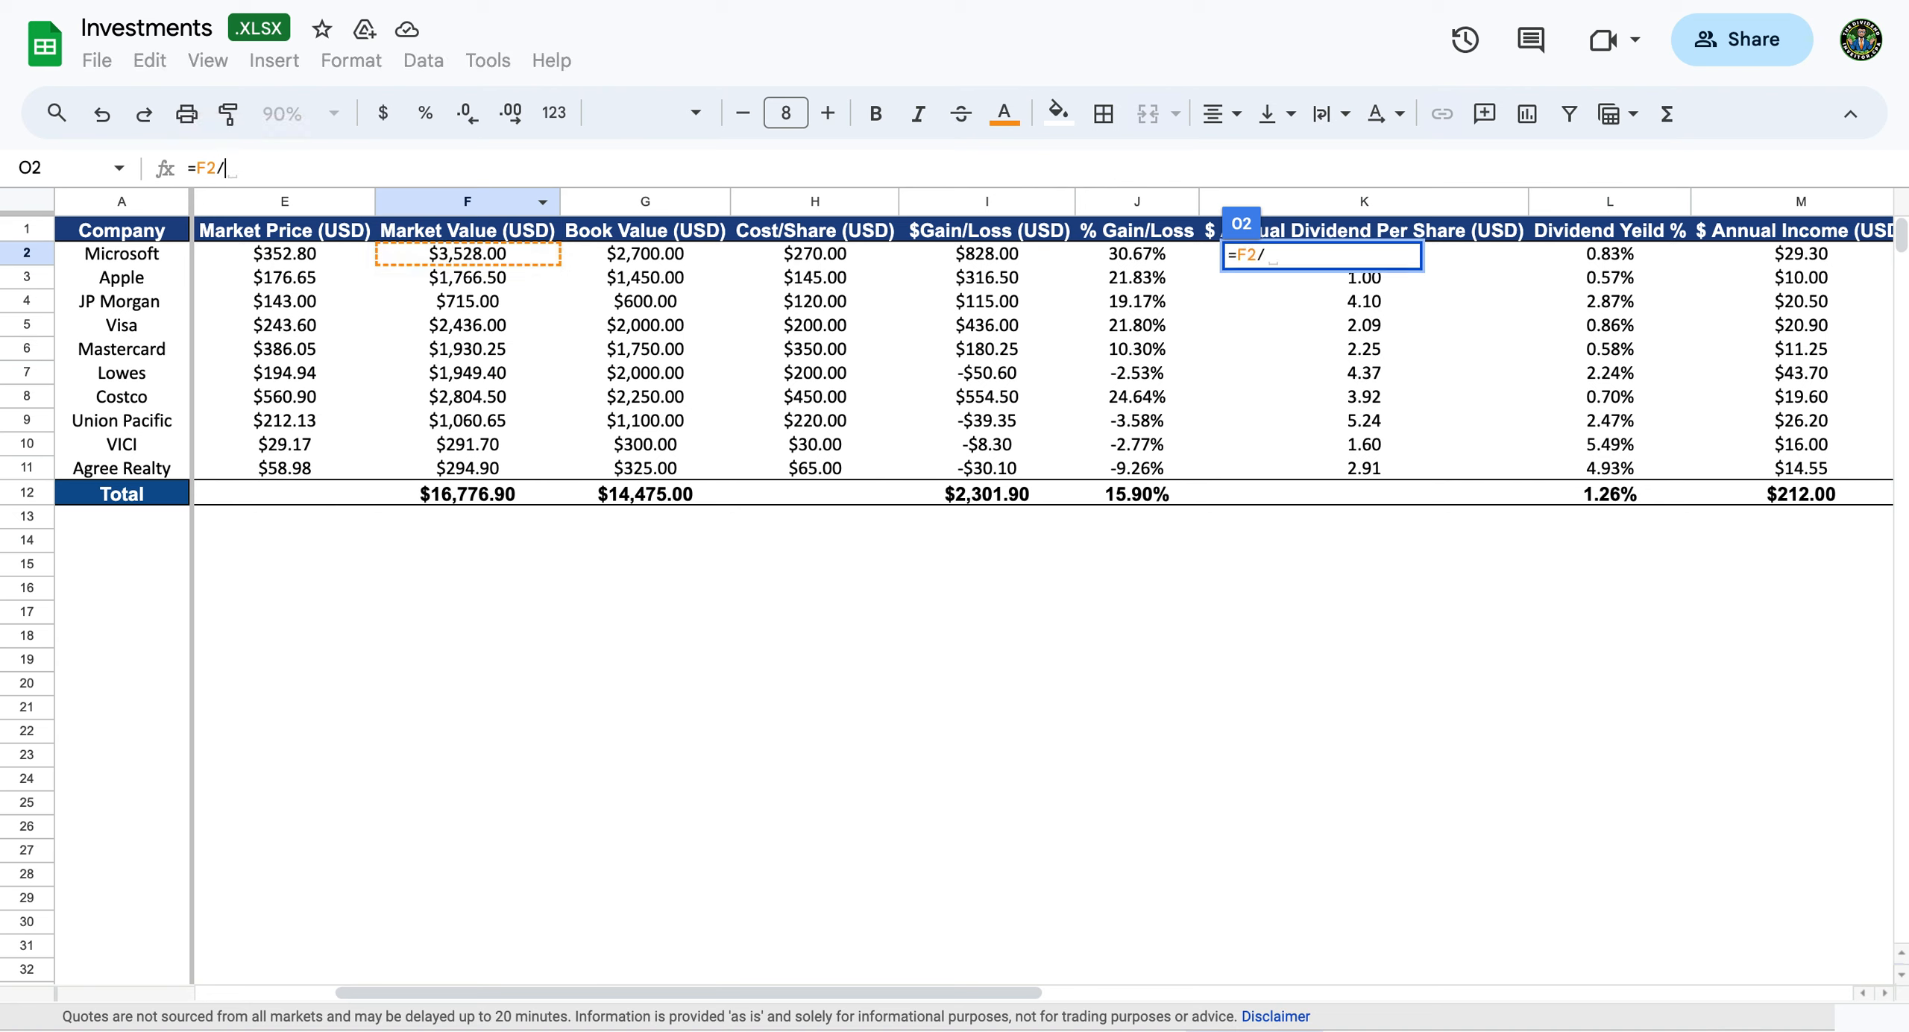
click(468, 498)
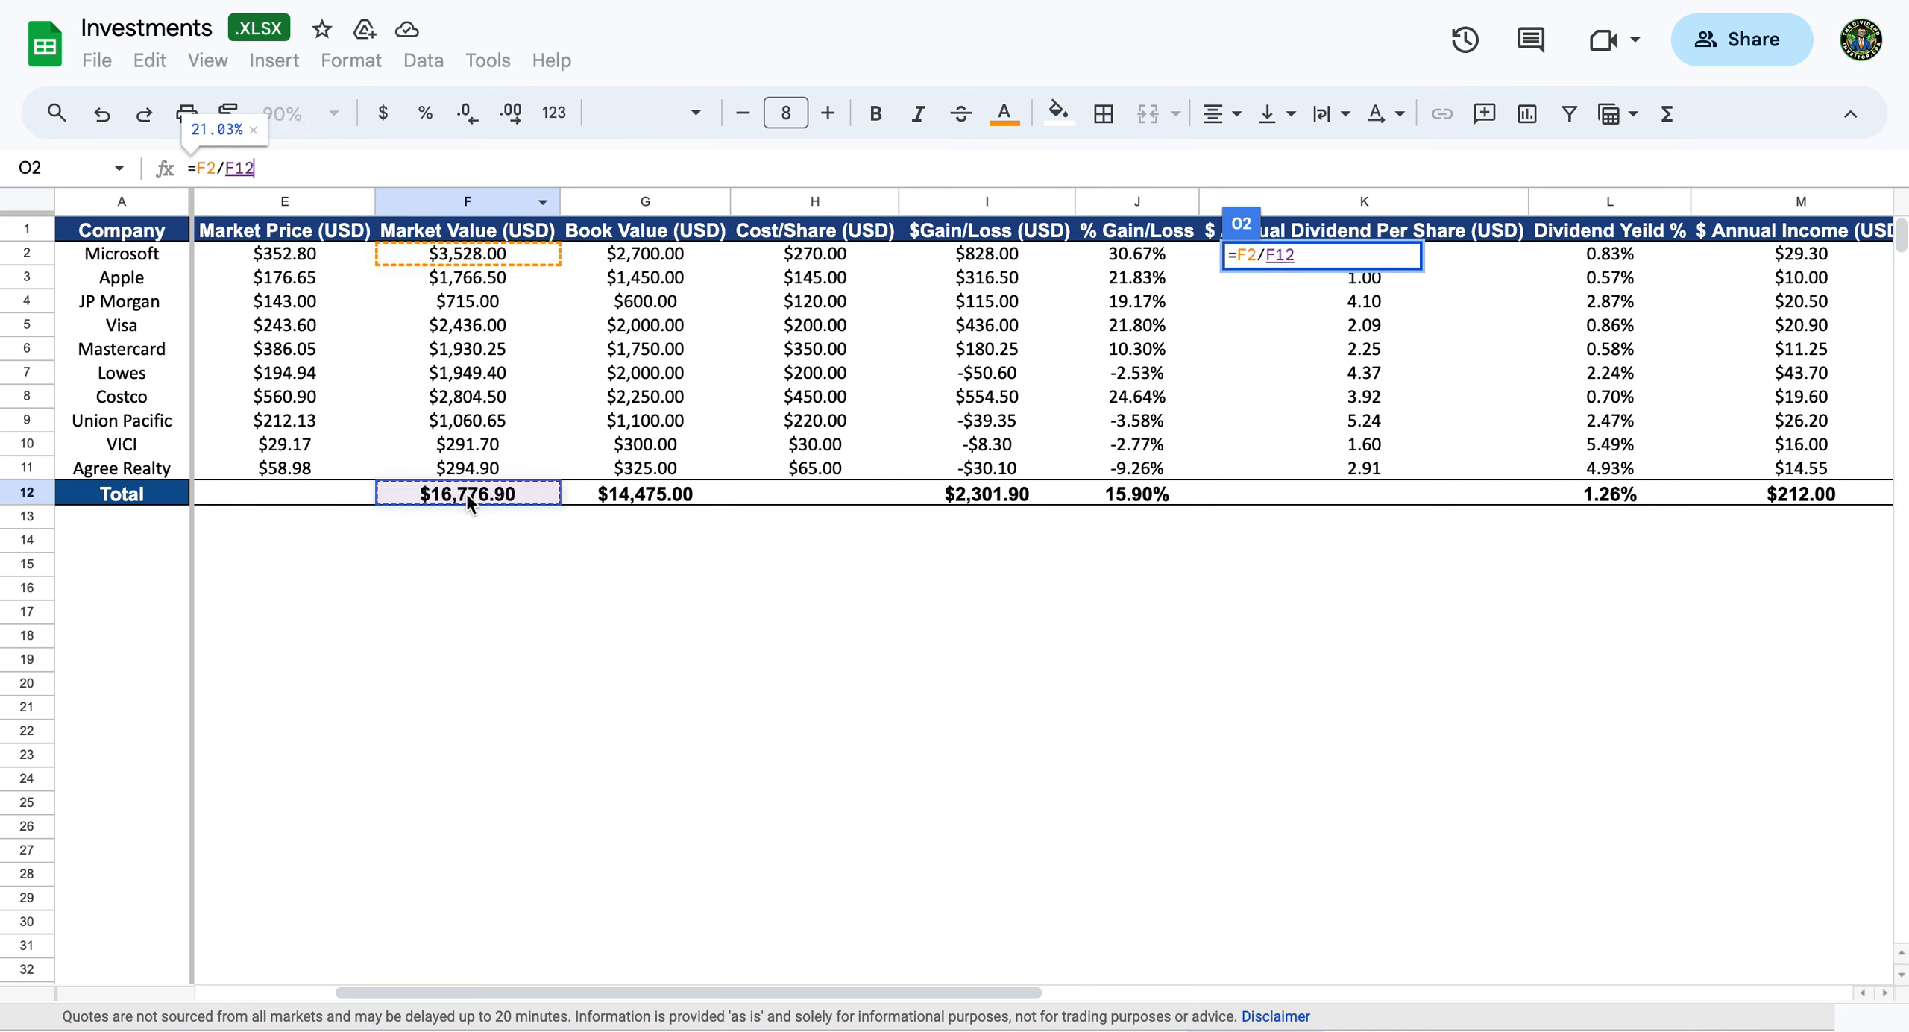
click(226, 170)
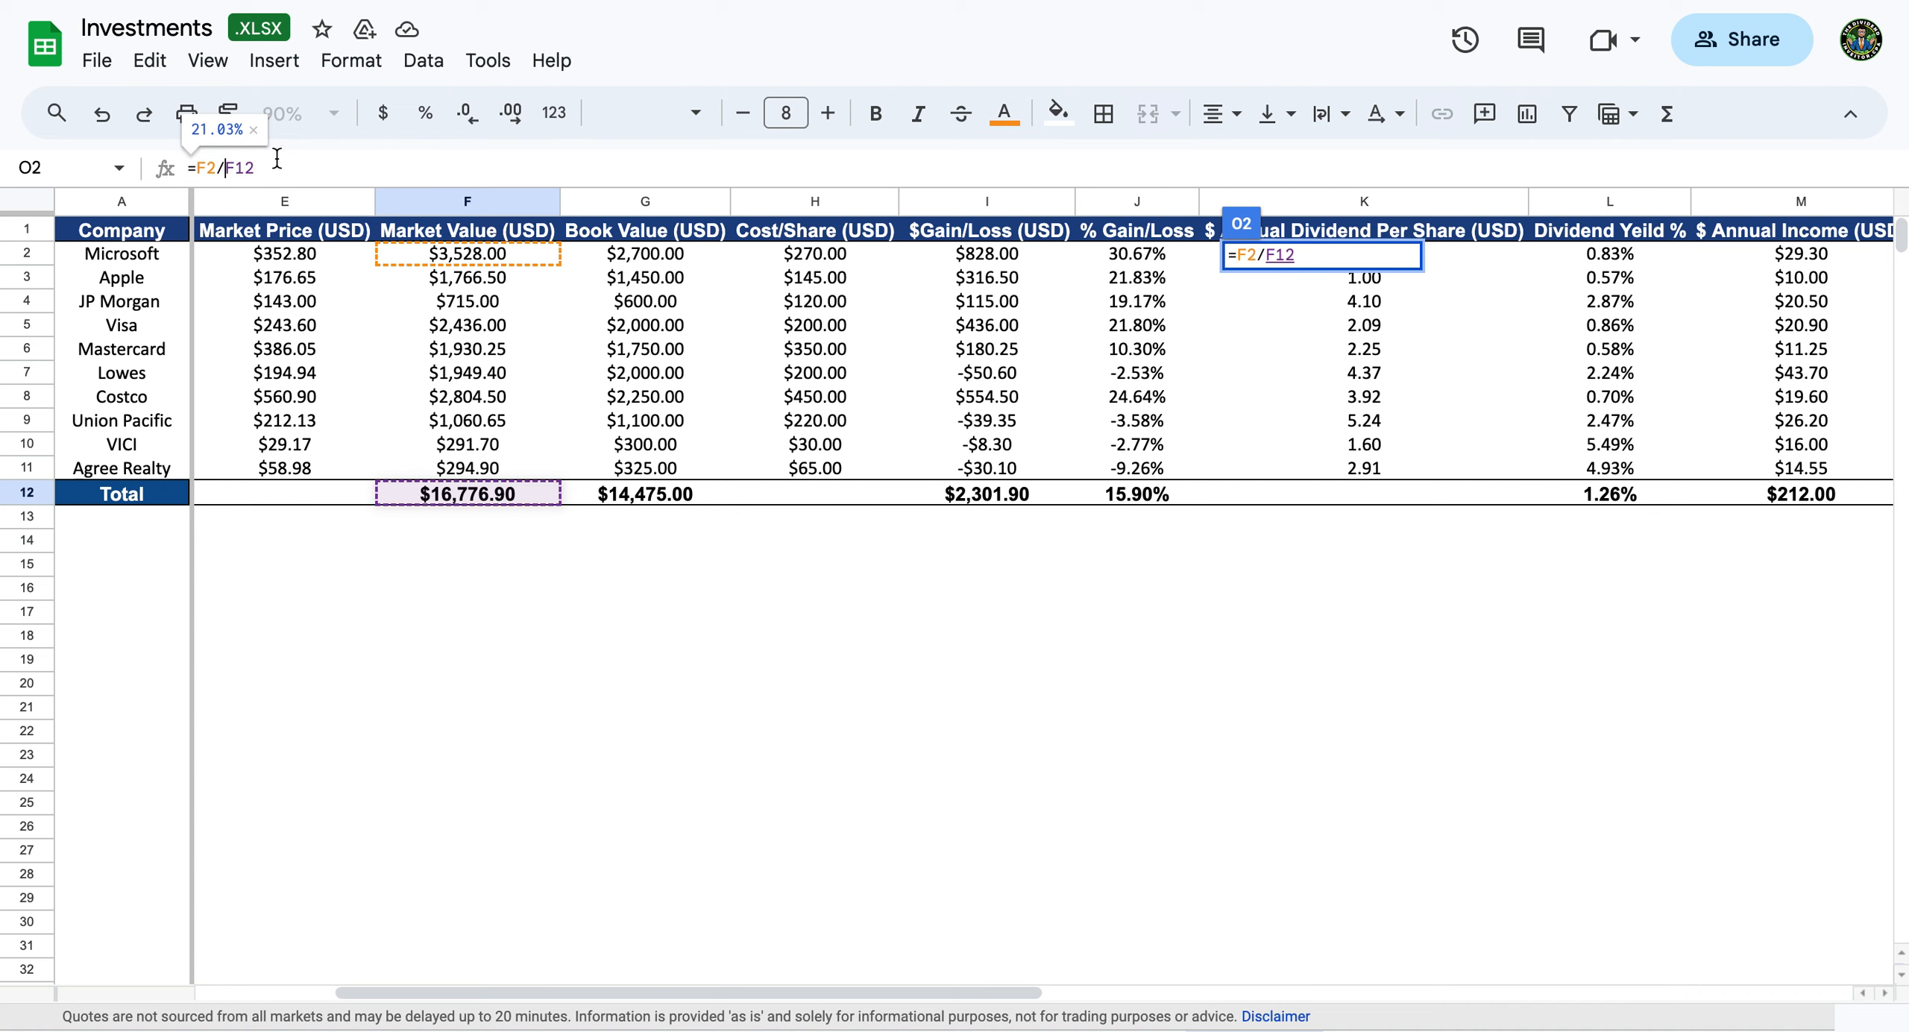
text($F$)
key(Return)
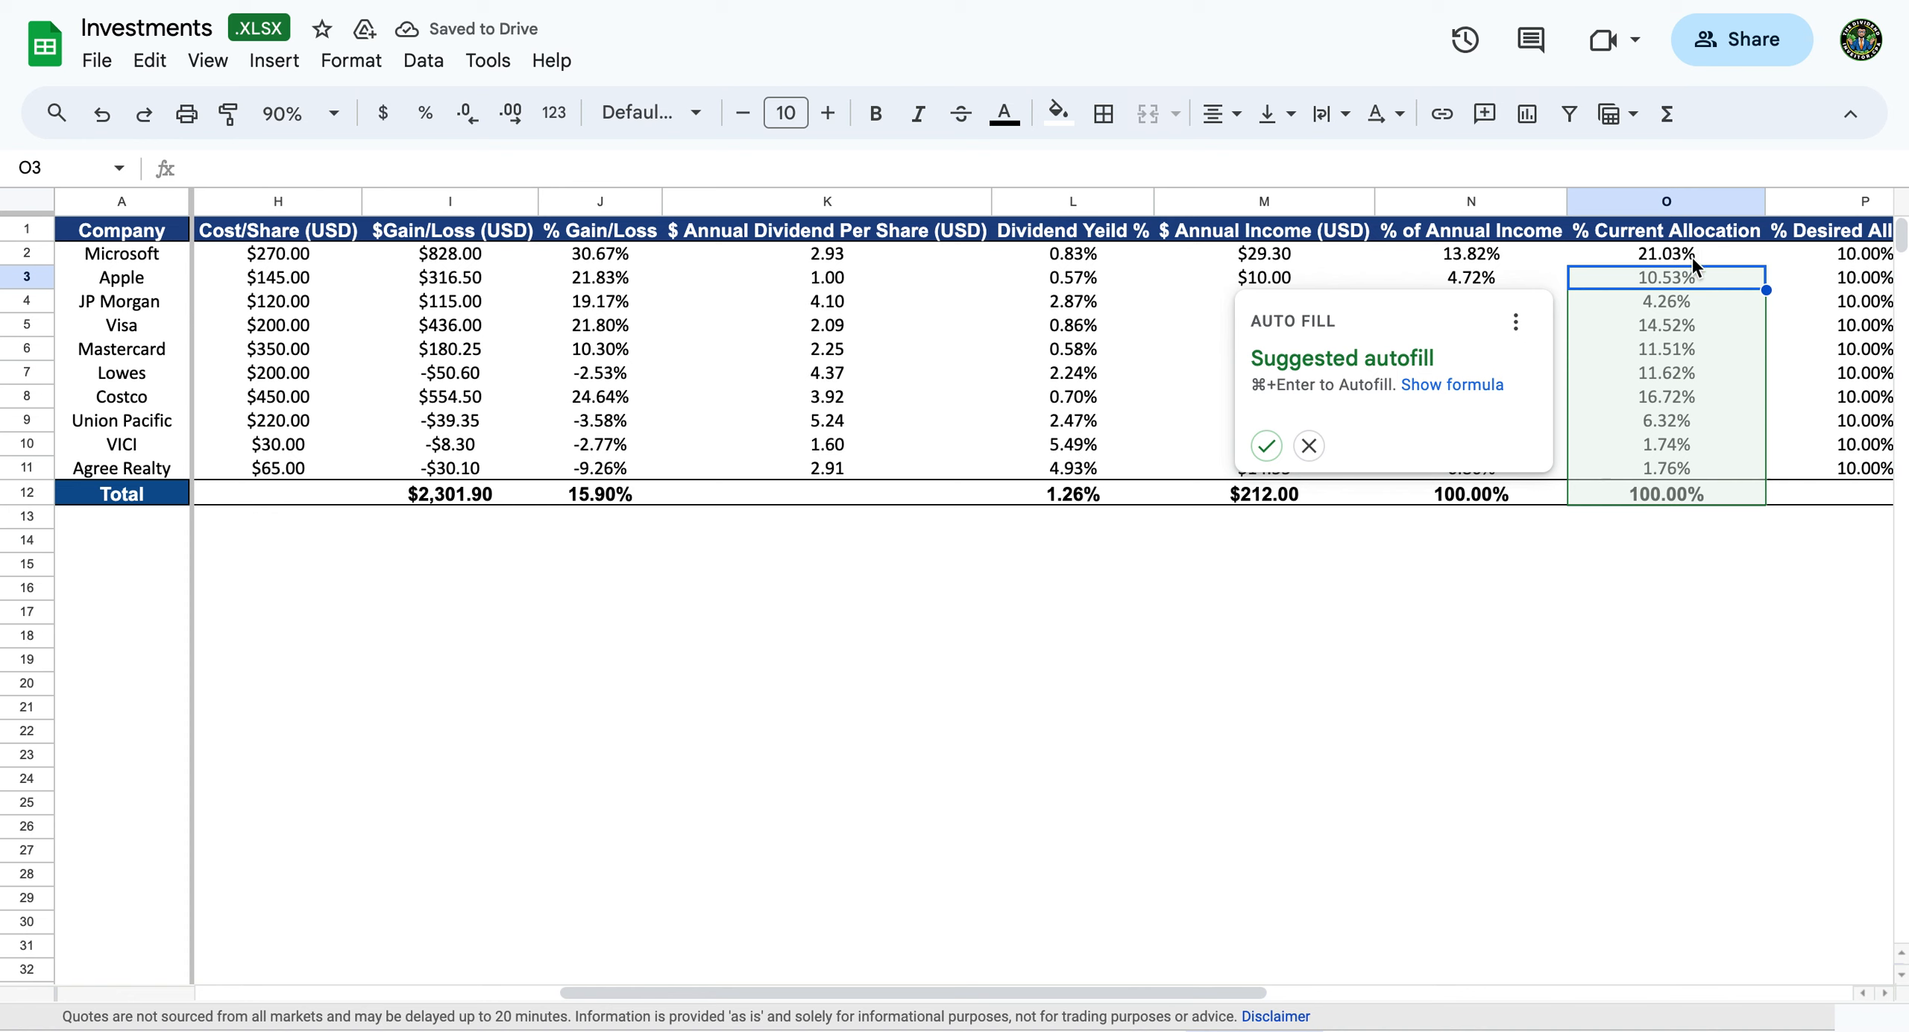
Accept the suggested autofill to extend the % Current Allocation formula from O3 through the Total row in O12.
scroll(1697, 263, right, 2)
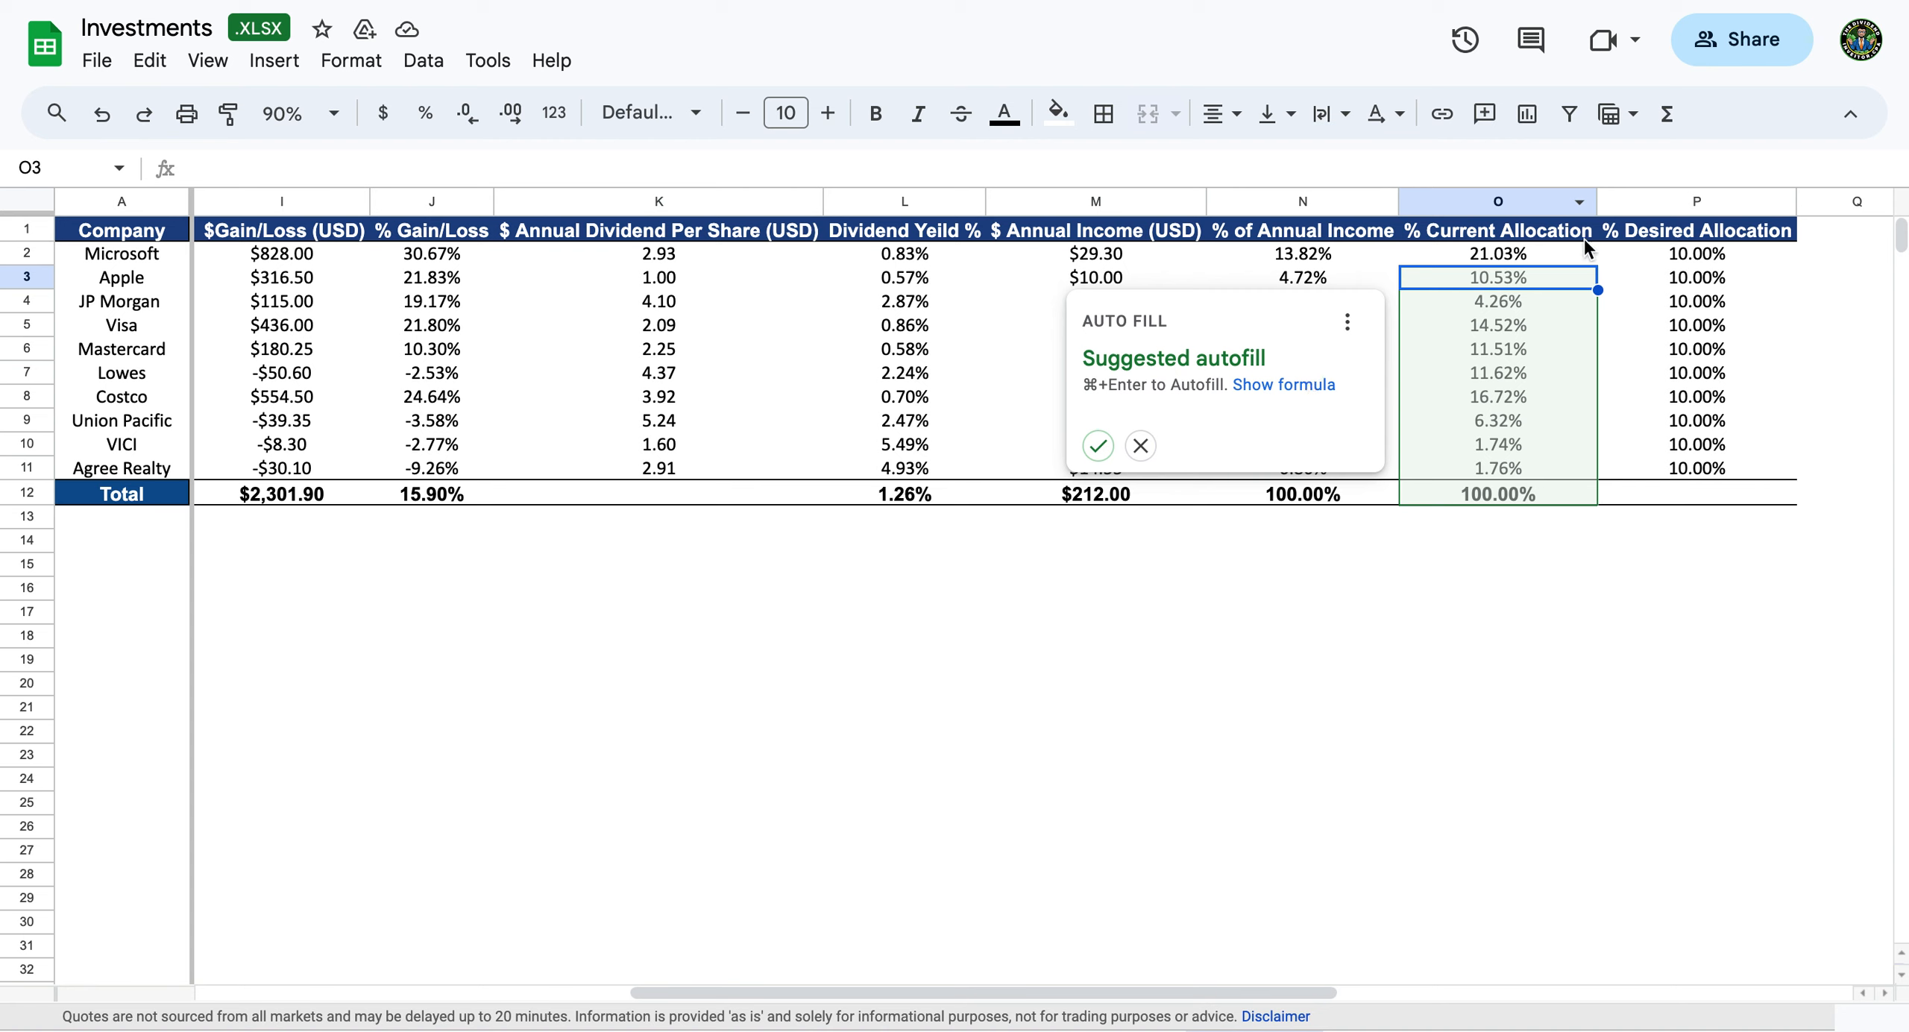
click(1099, 447)
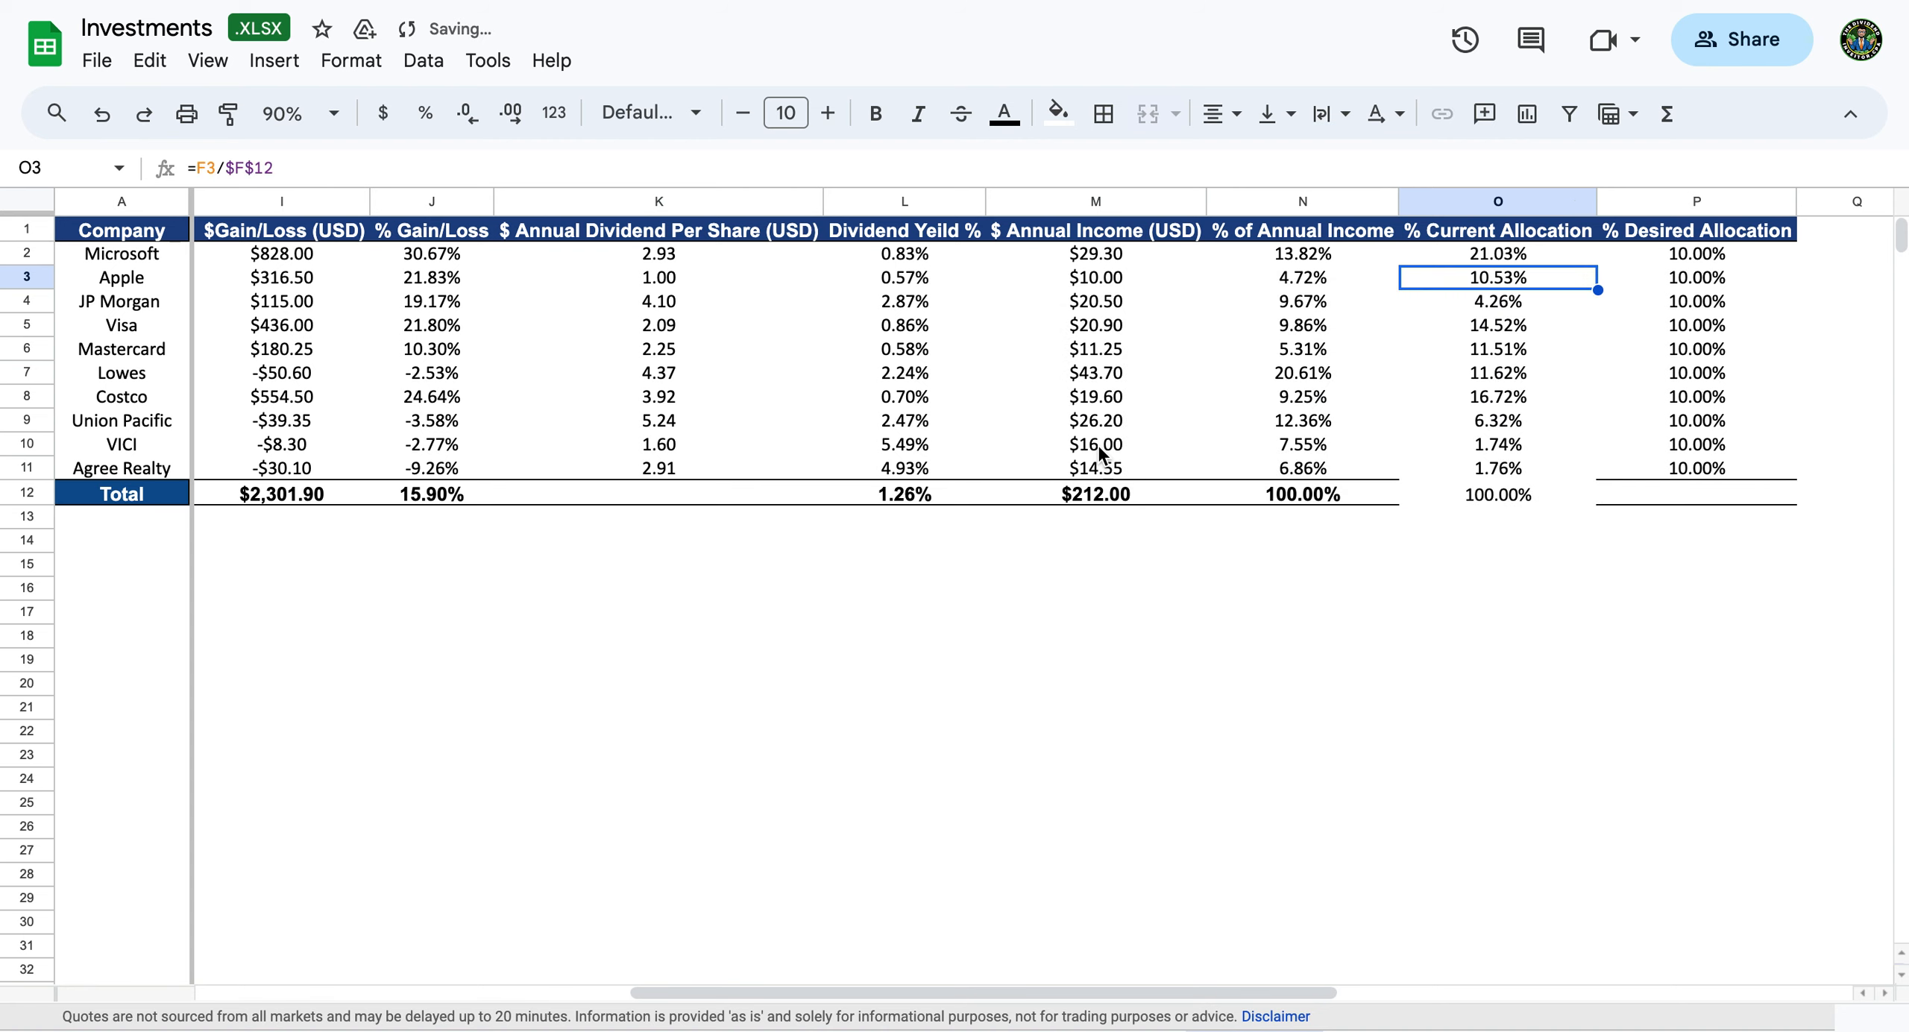
Give the % Current Allocation total in O12 a bottom border and bold text to match the Total row.
click(1529, 496)
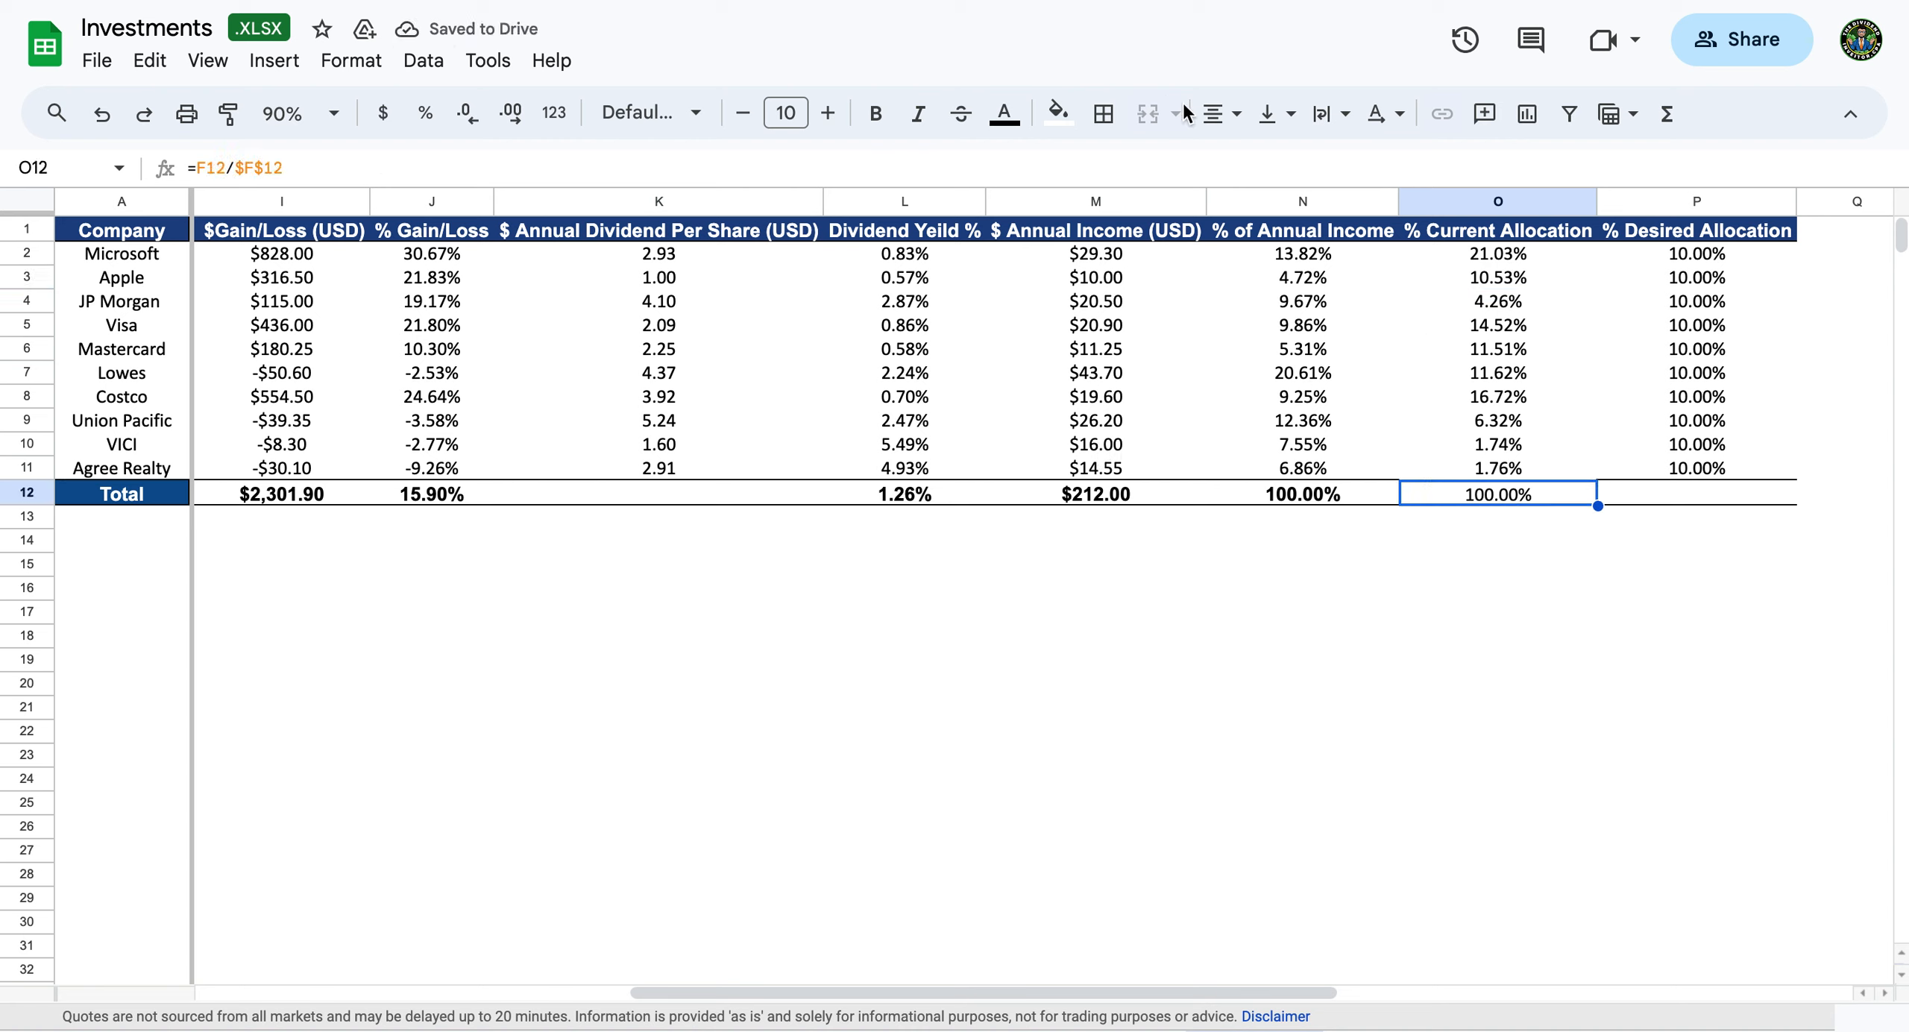
click(1104, 116)
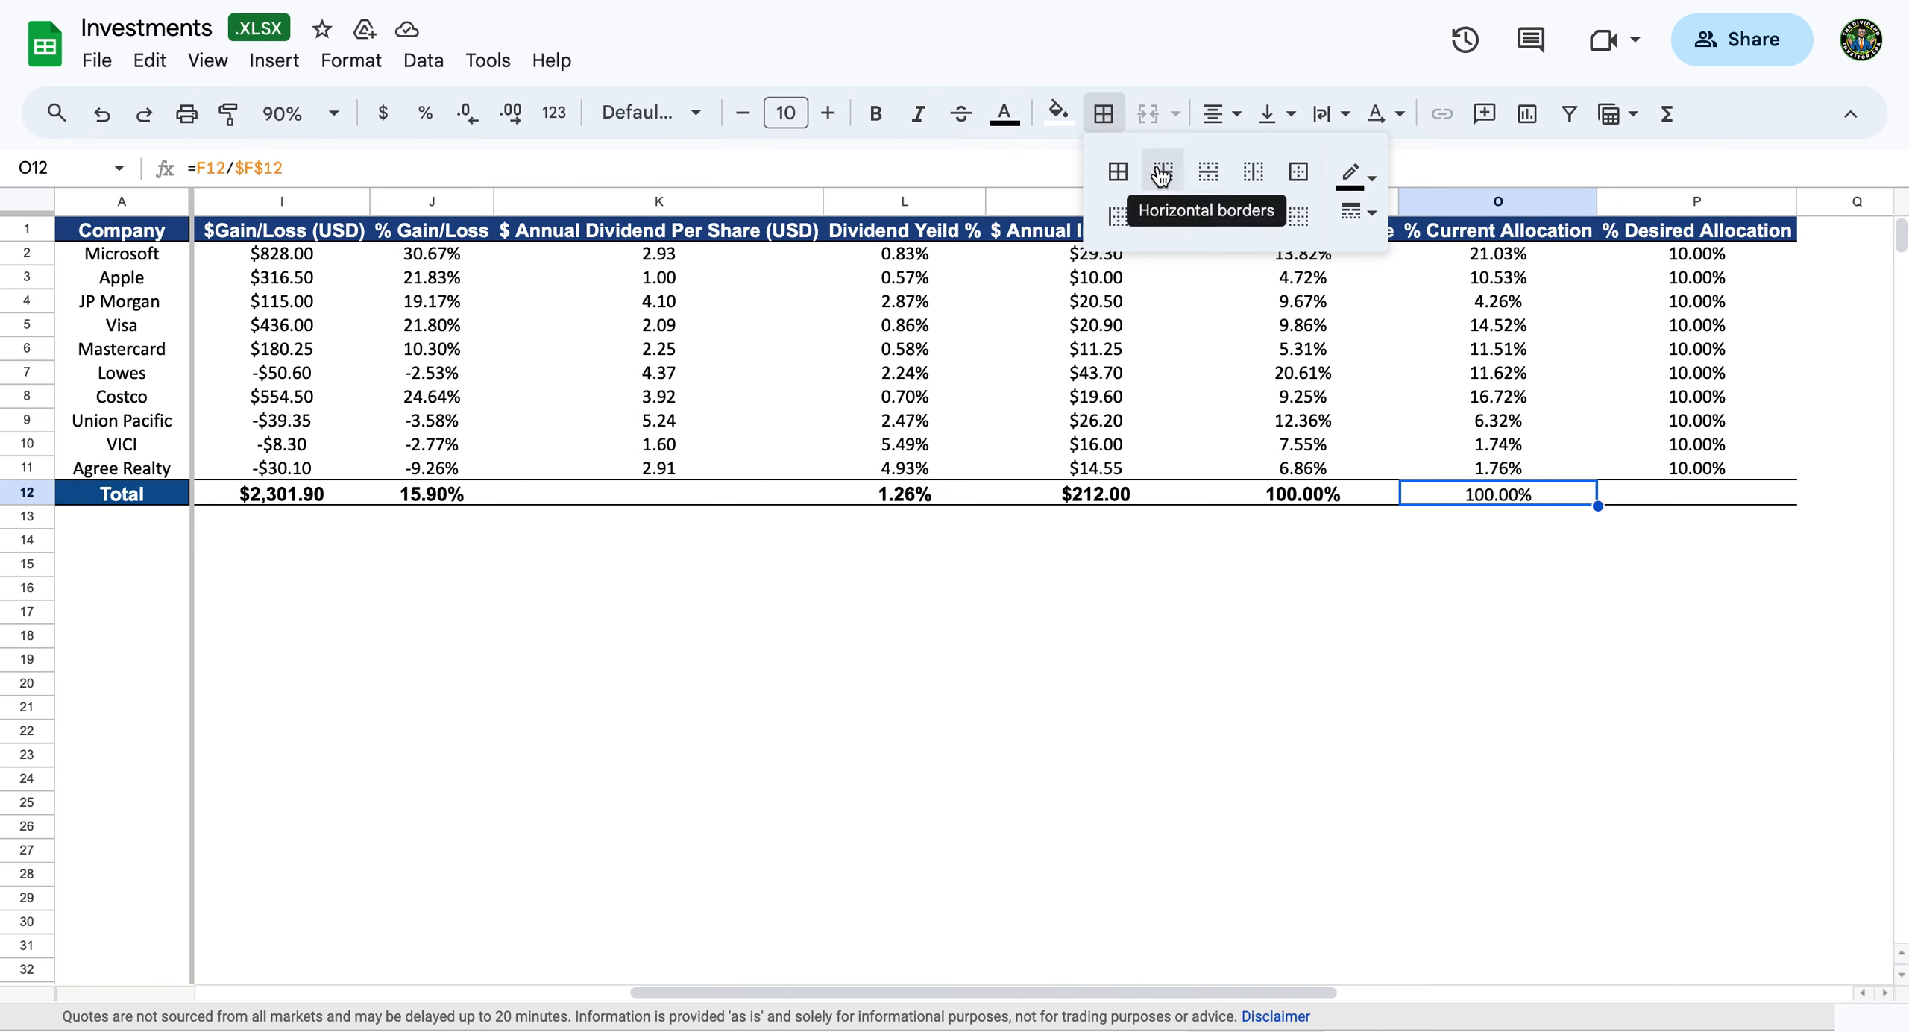
click(1253, 218)
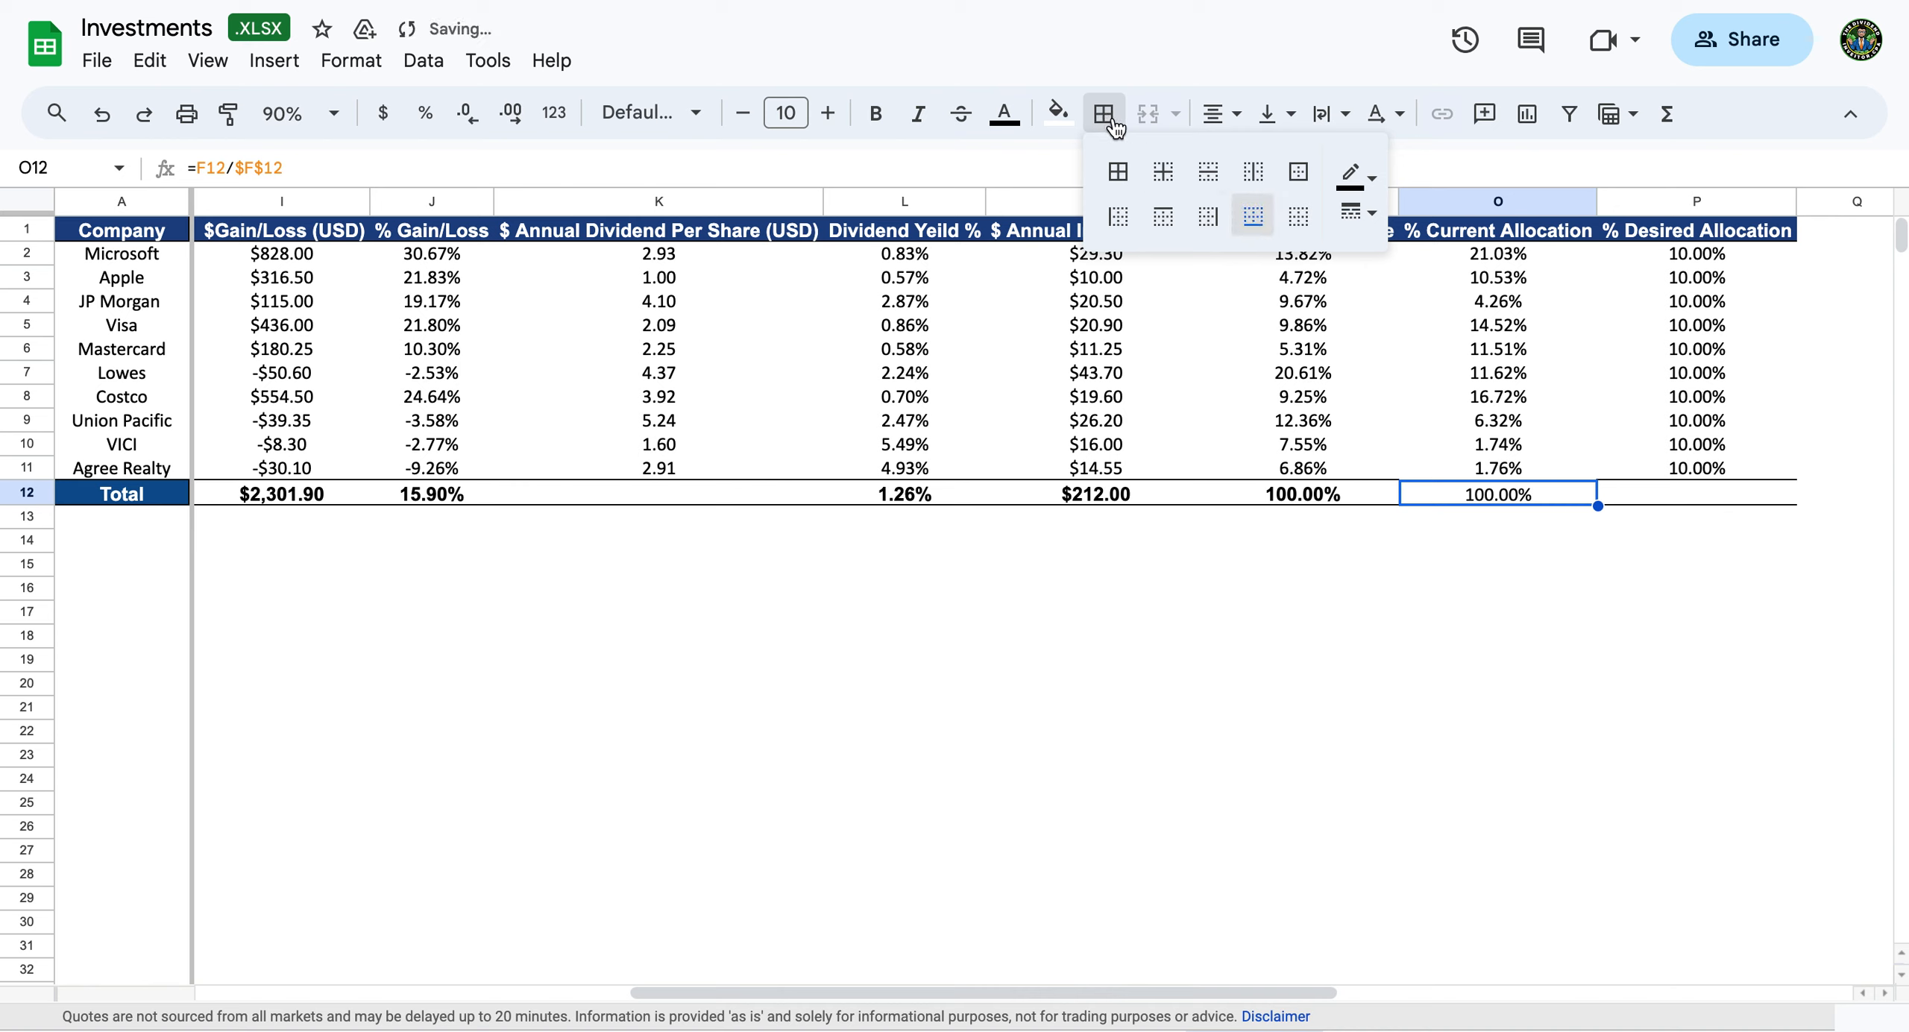
click(1354, 373)
click(1499, 496)
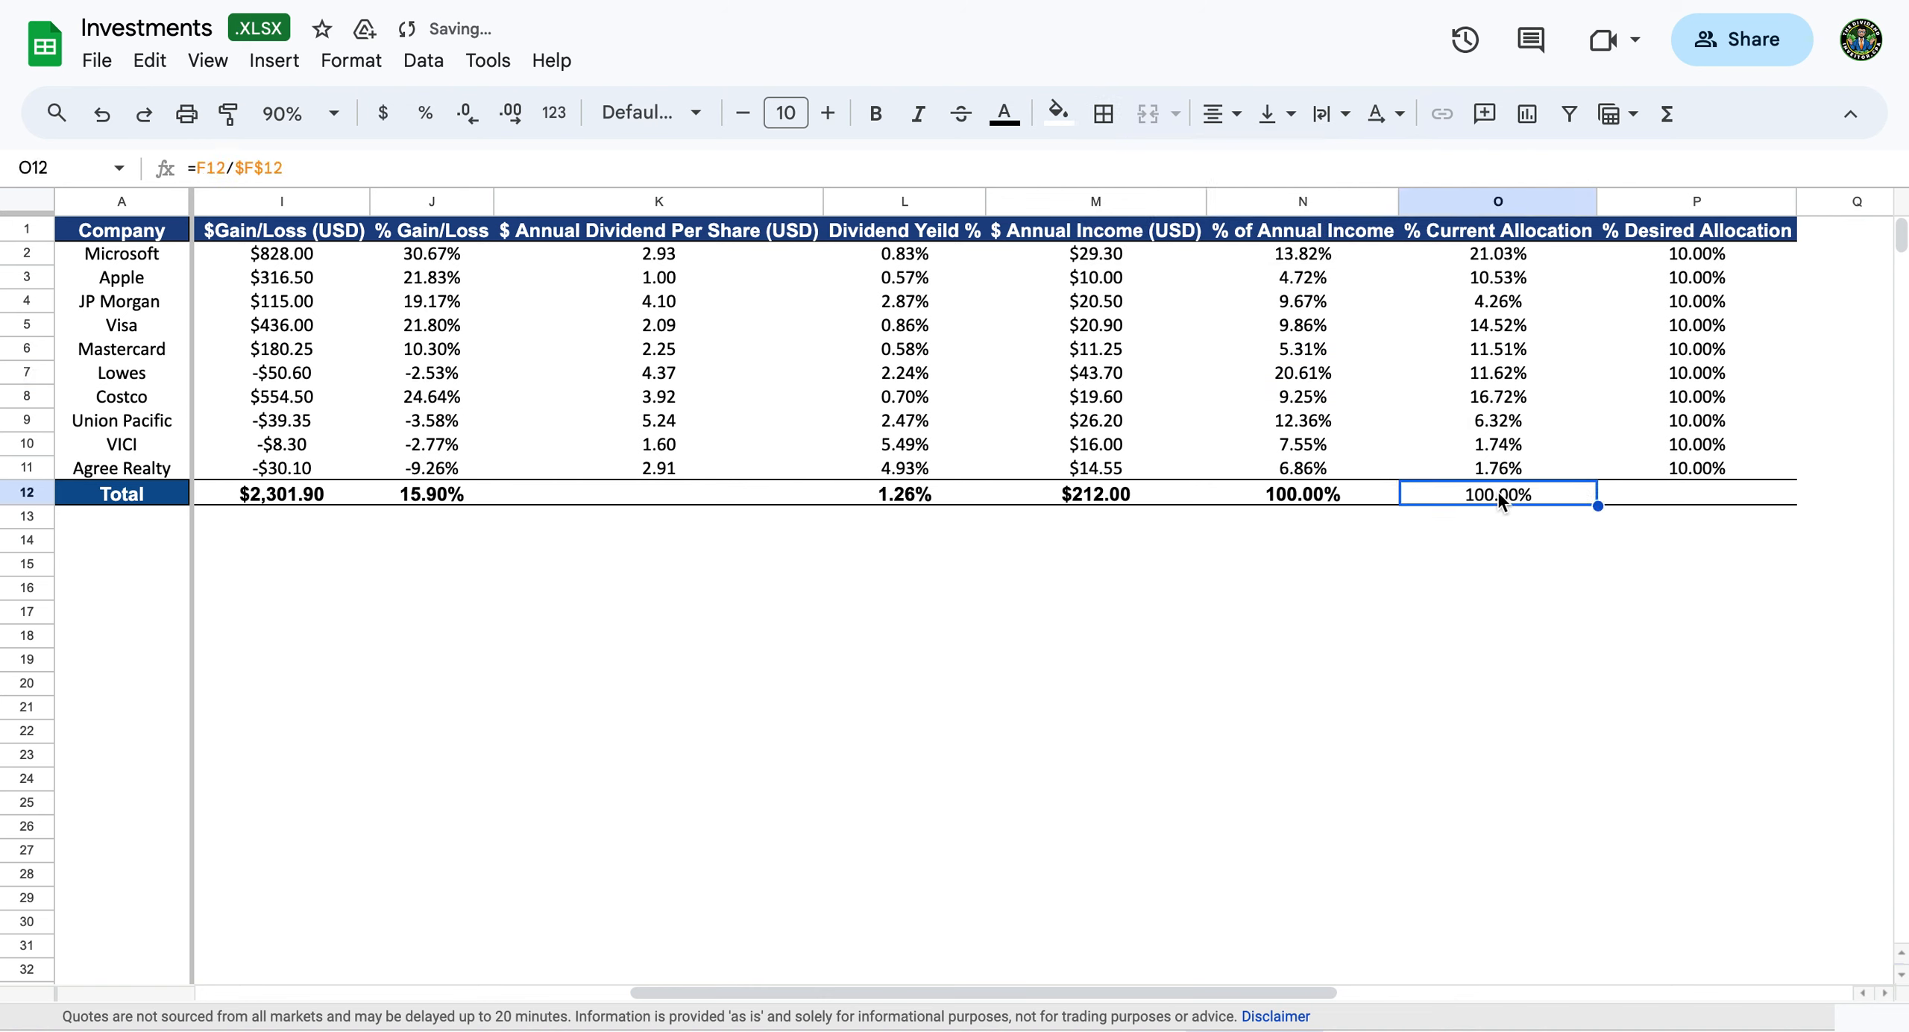
click(876, 113)
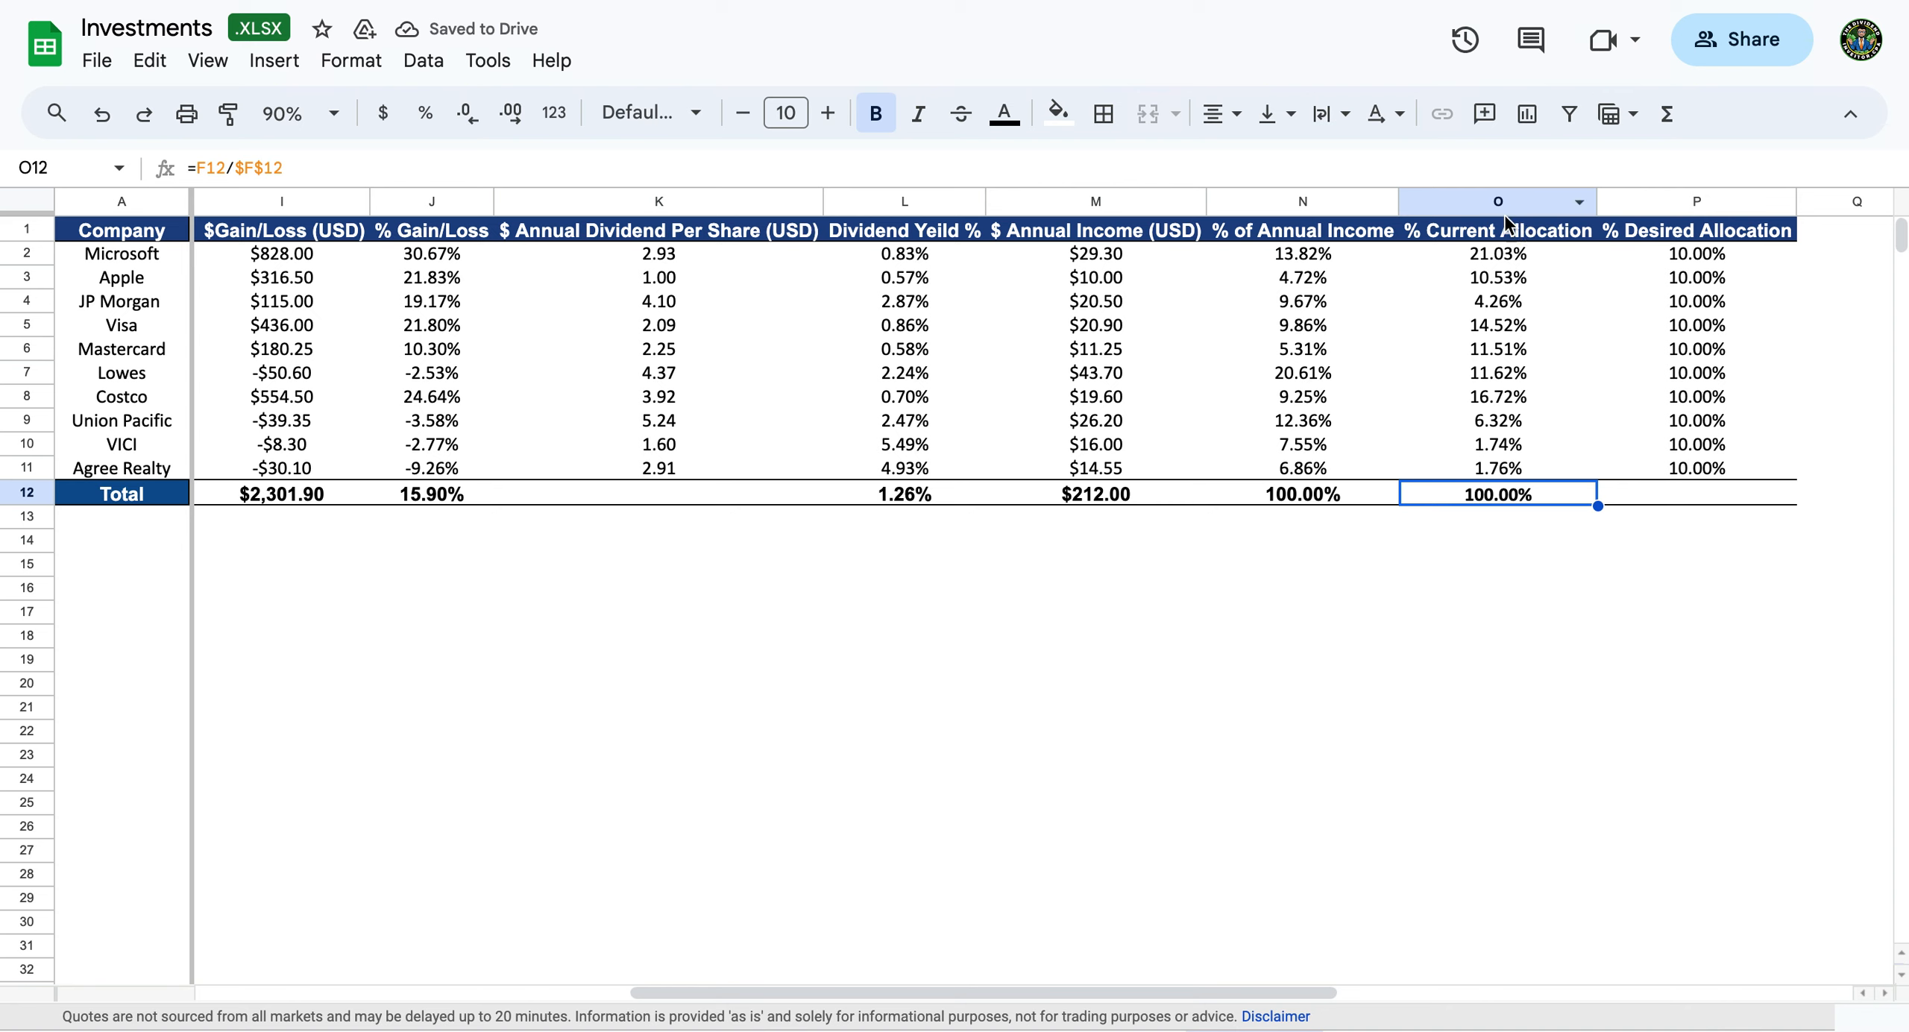
Review the % Current Allocation values and formulas from Microsoft in O2 through Agree Realty in O11.
drag(1514, 254, 1507, 472)
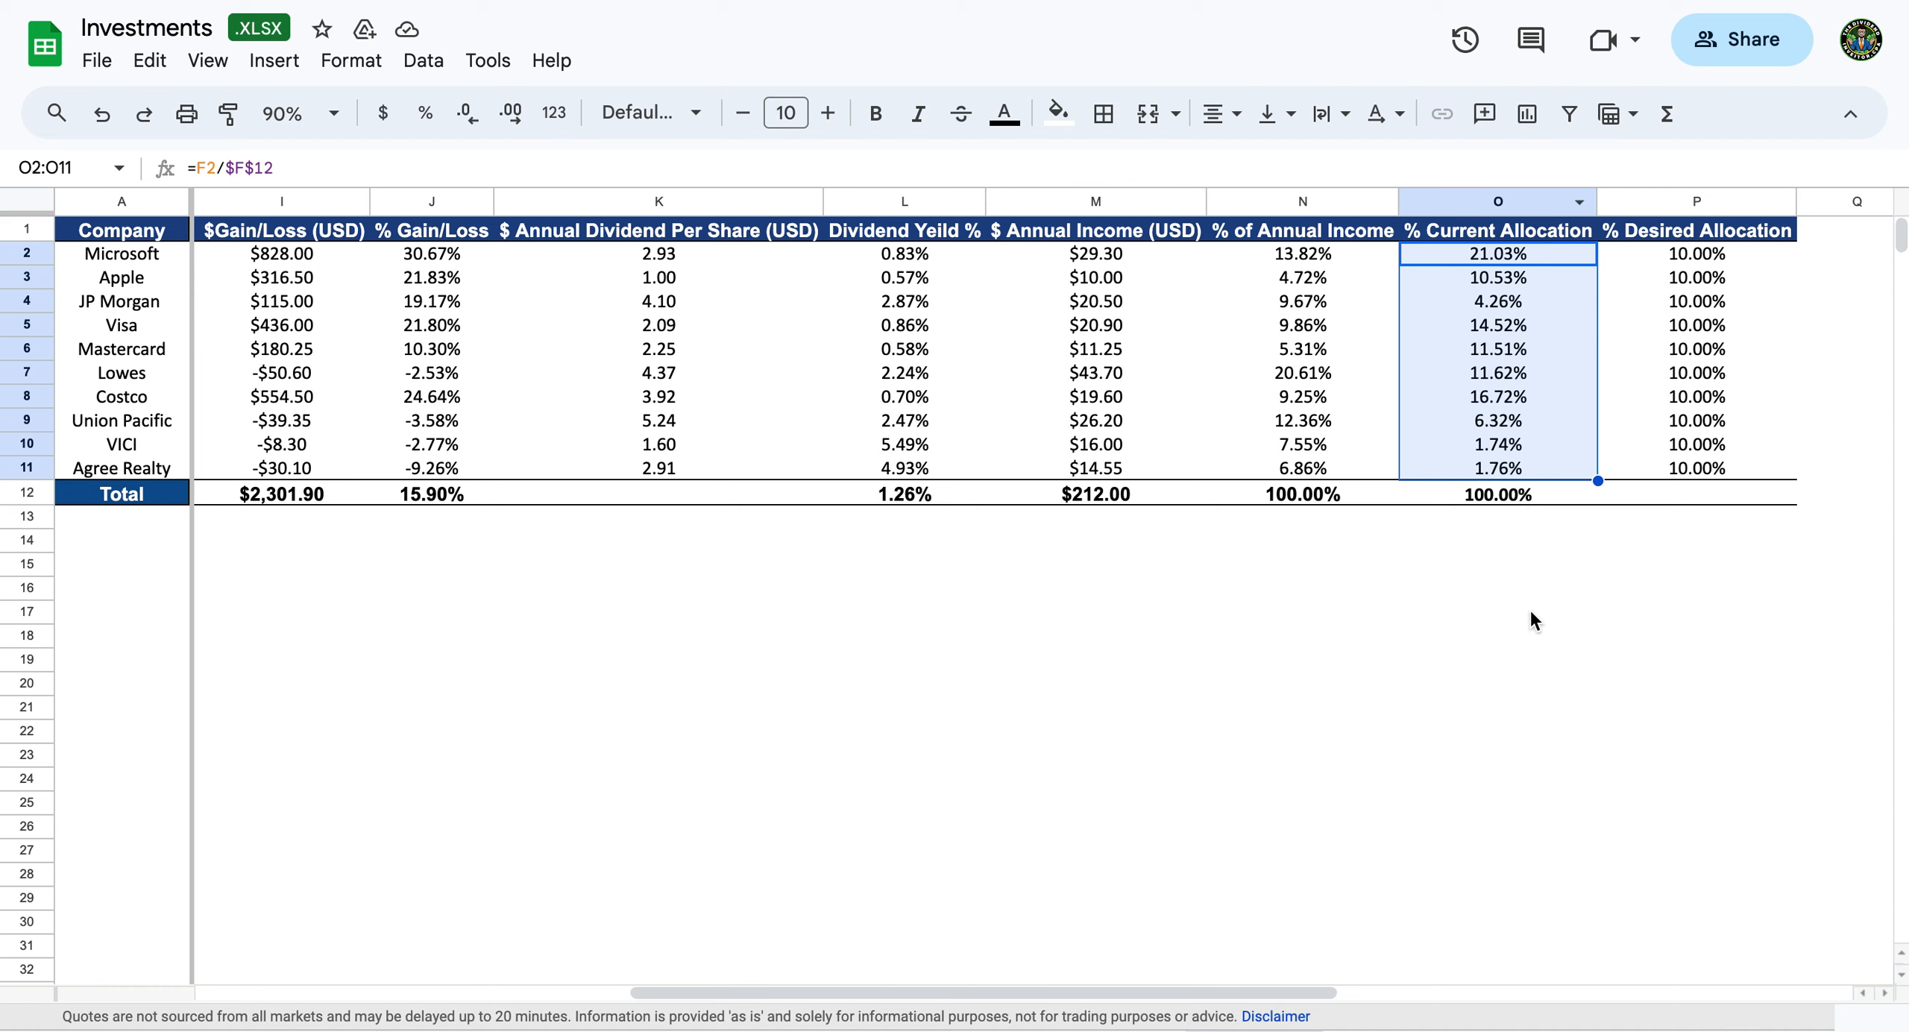
click(1506, 542)
click(1517, 261)
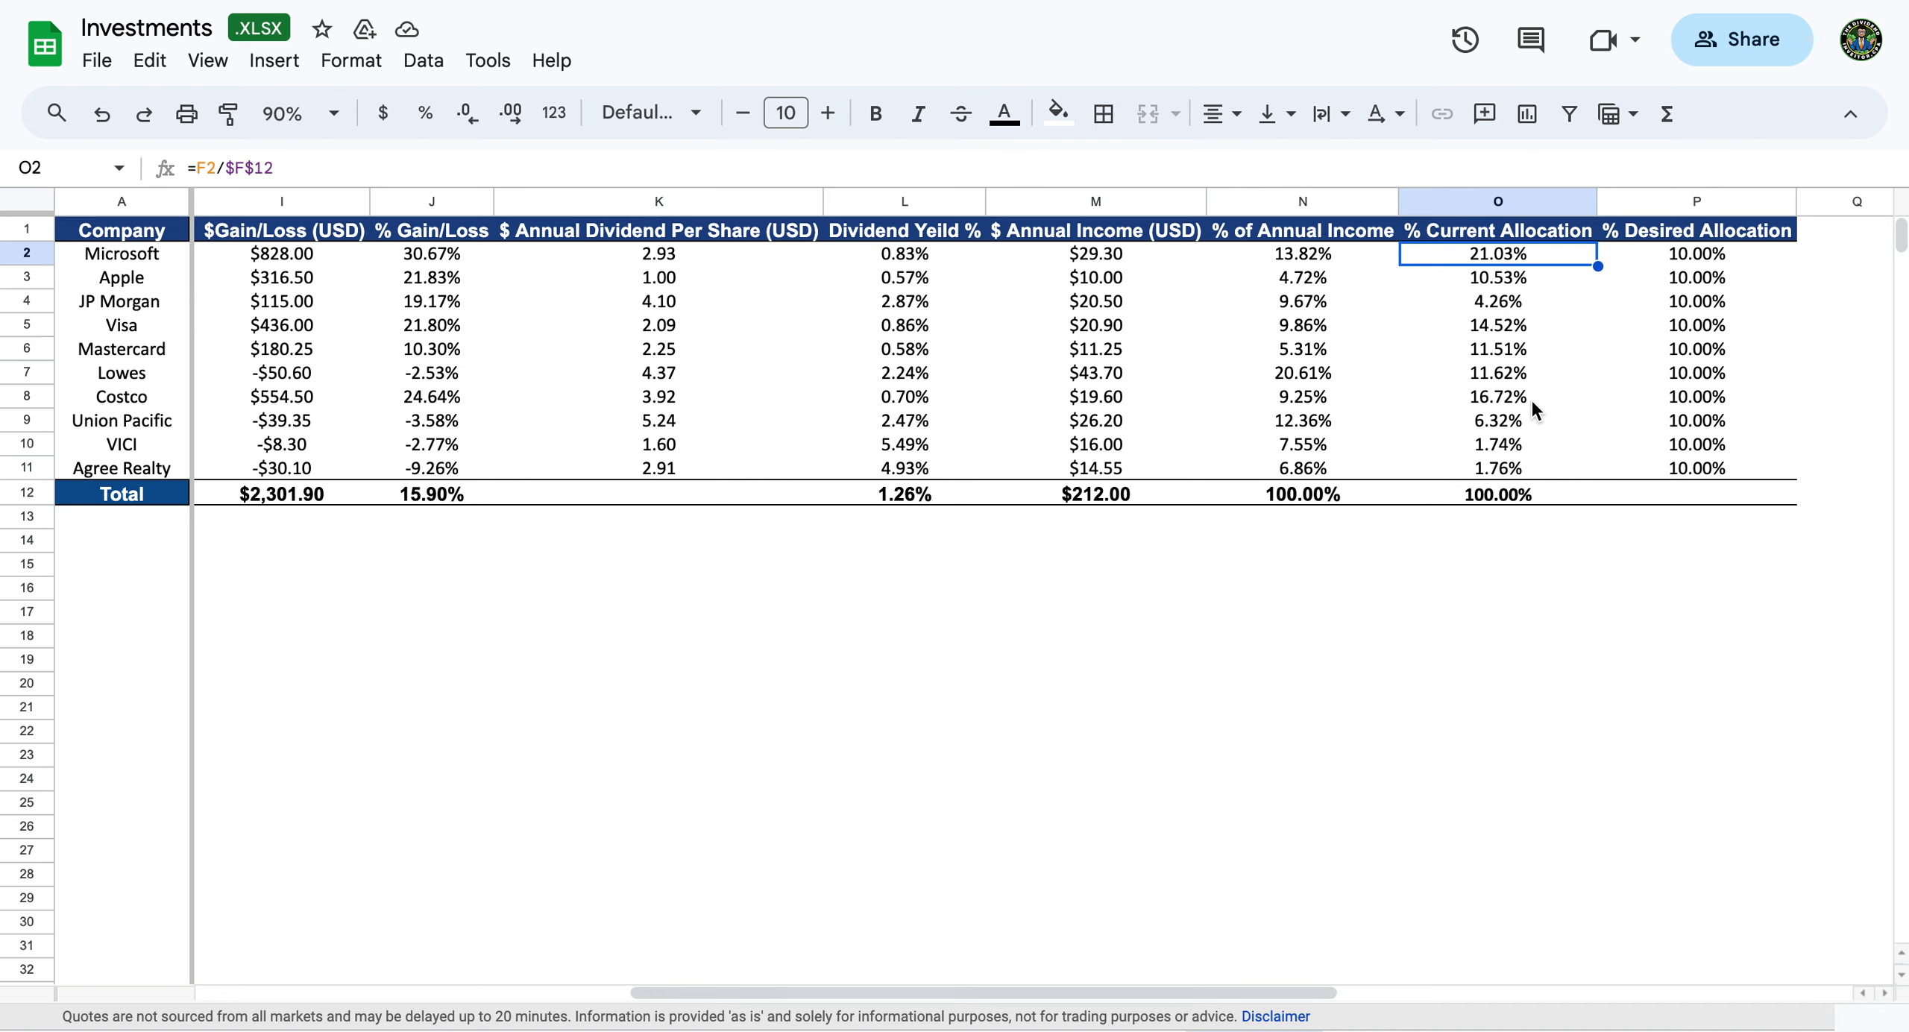
key(Down)
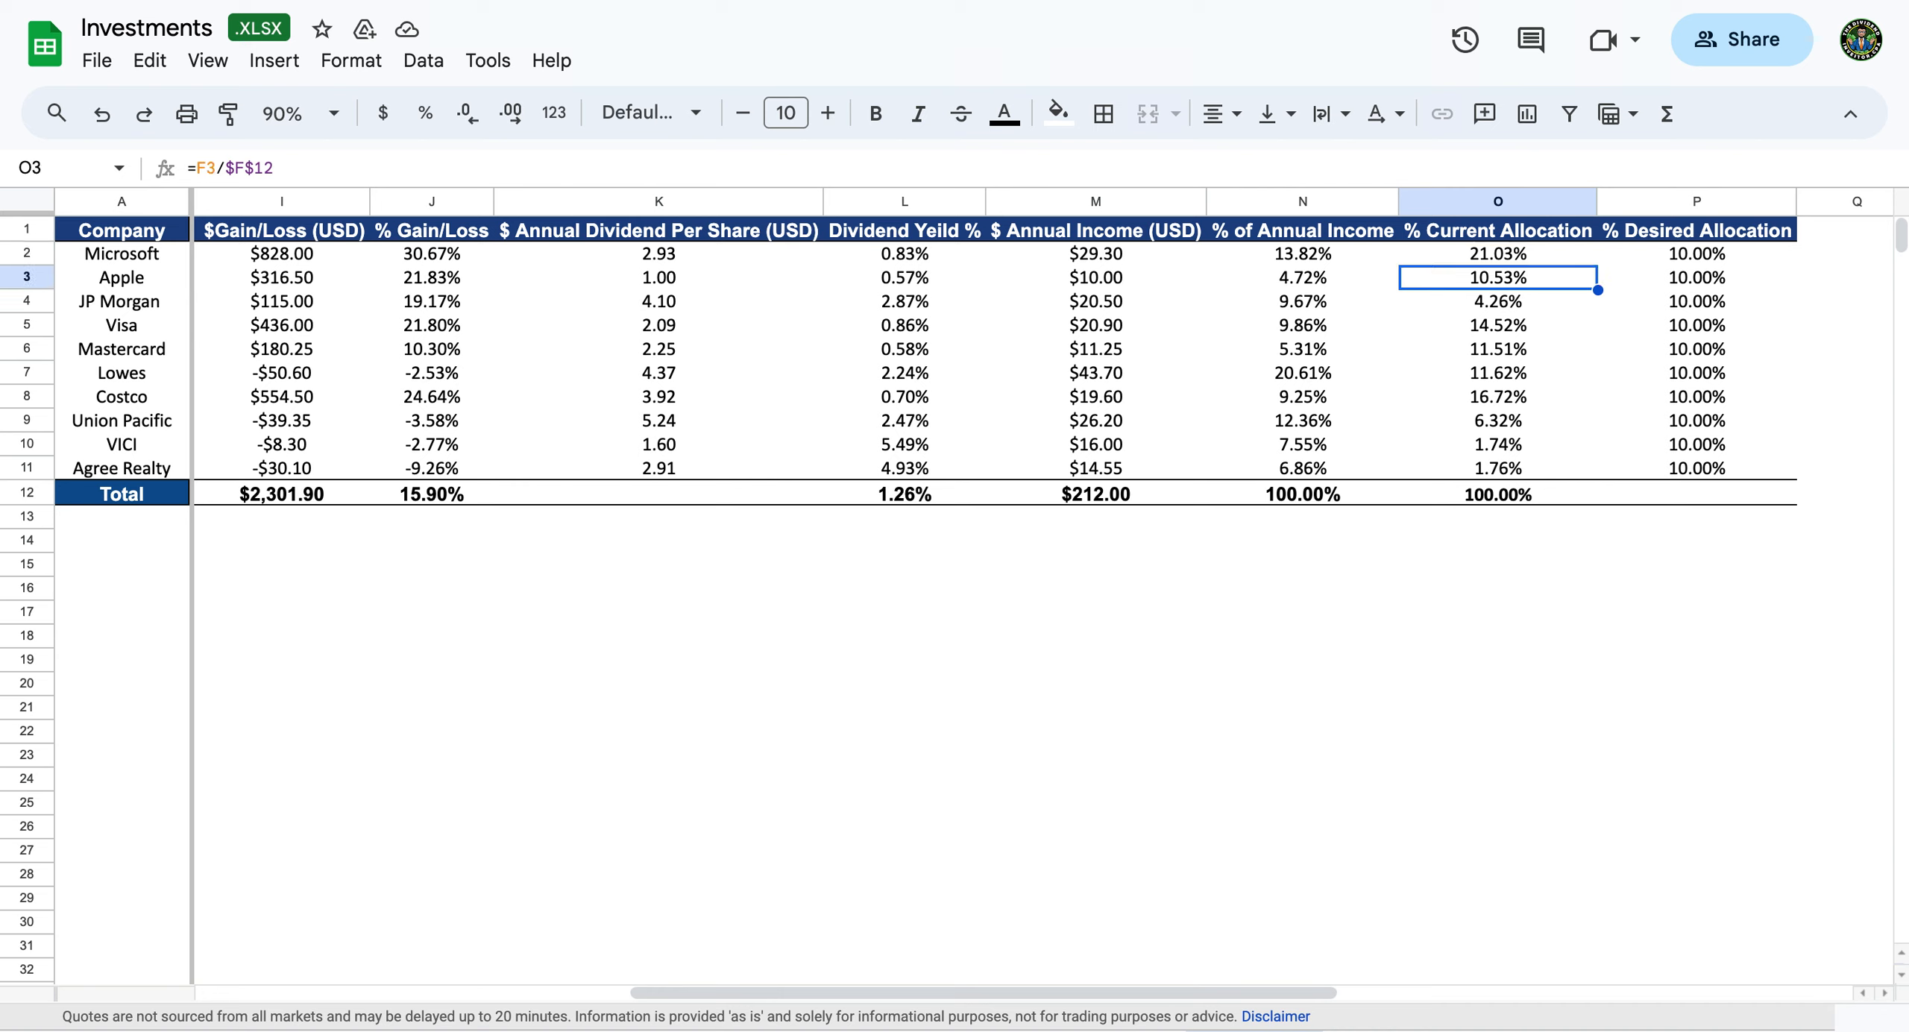
key(Up)
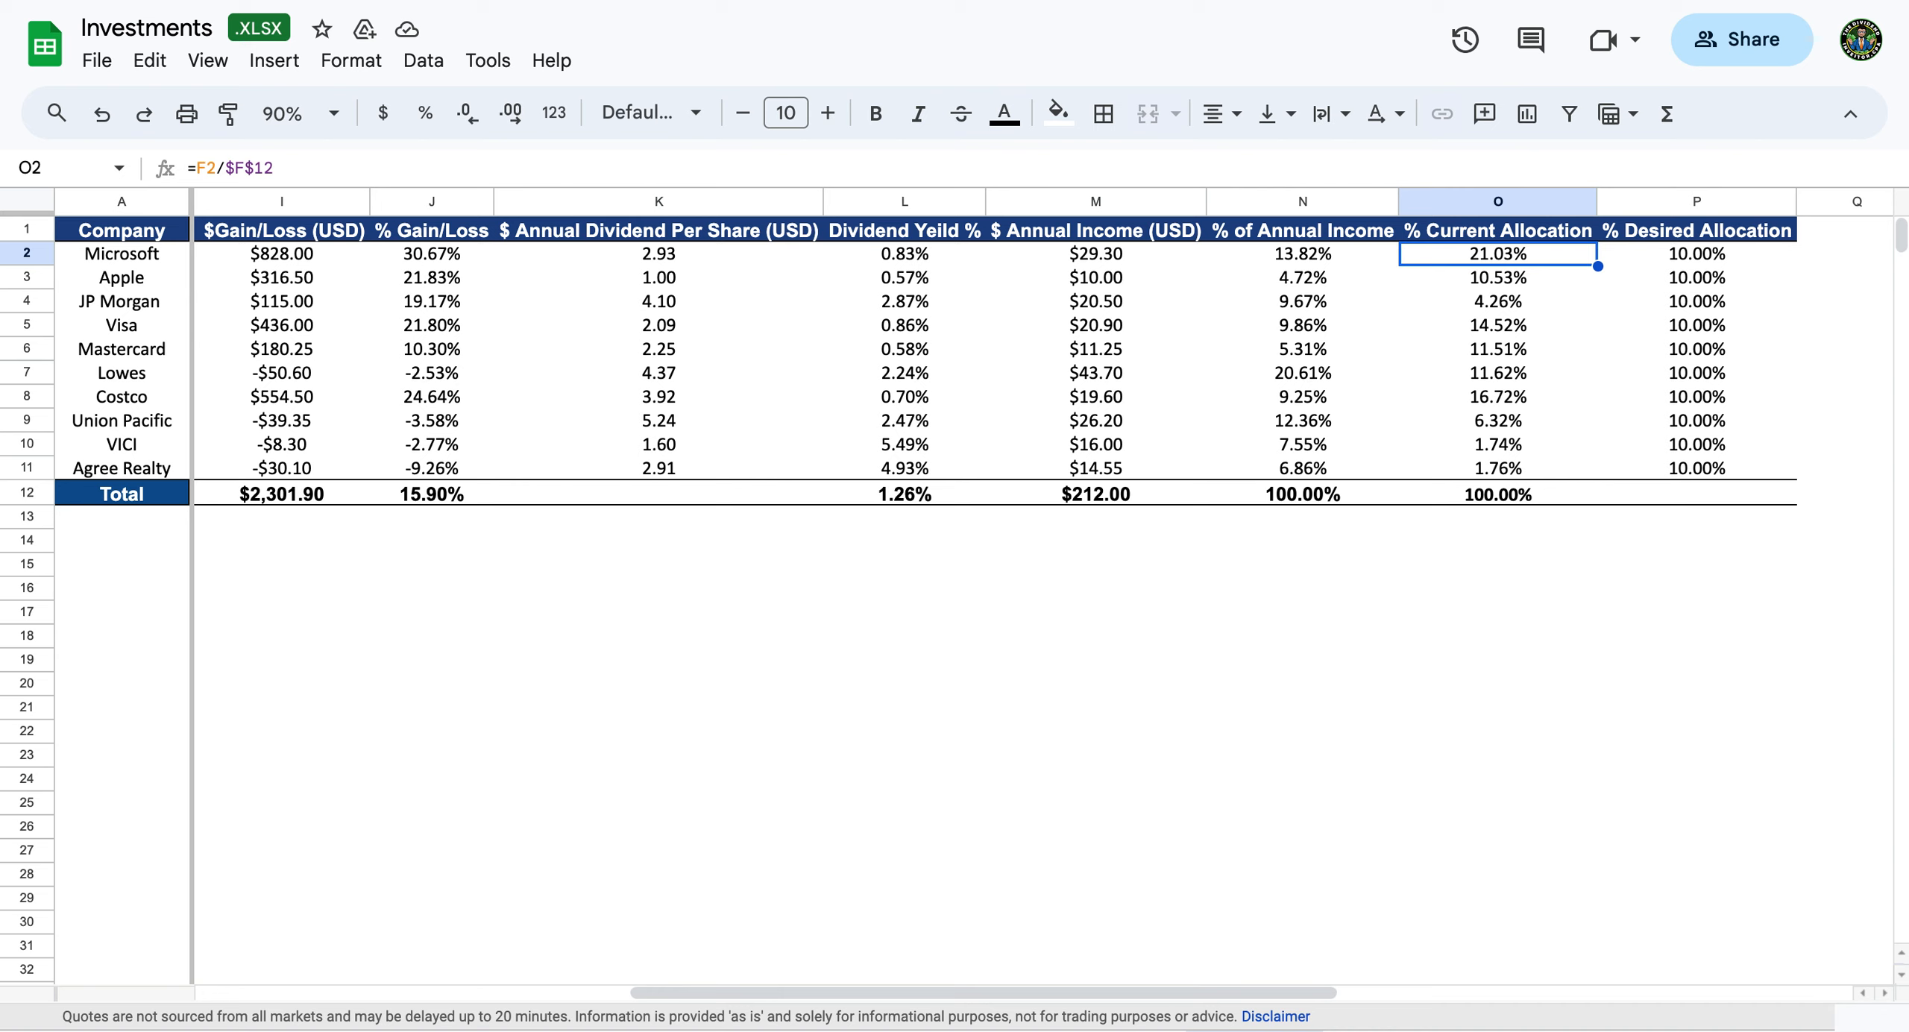
key(Down)
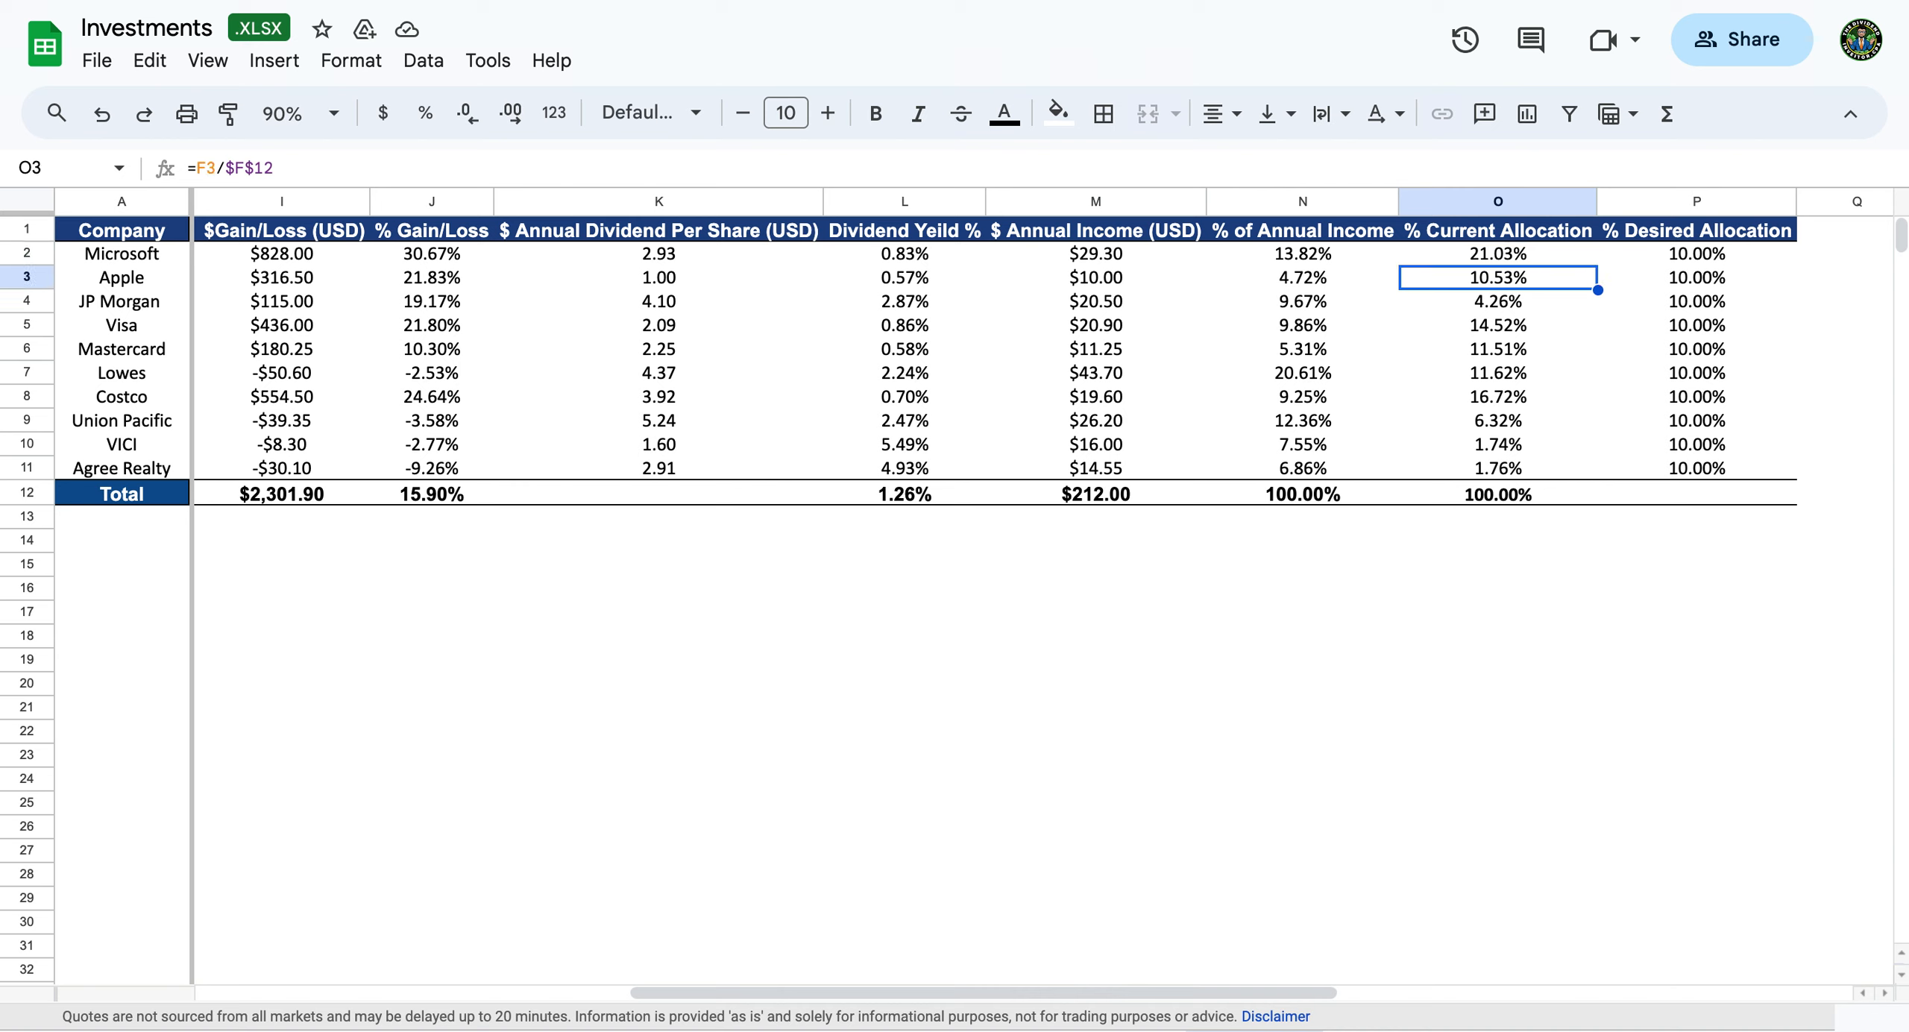
key(Down)
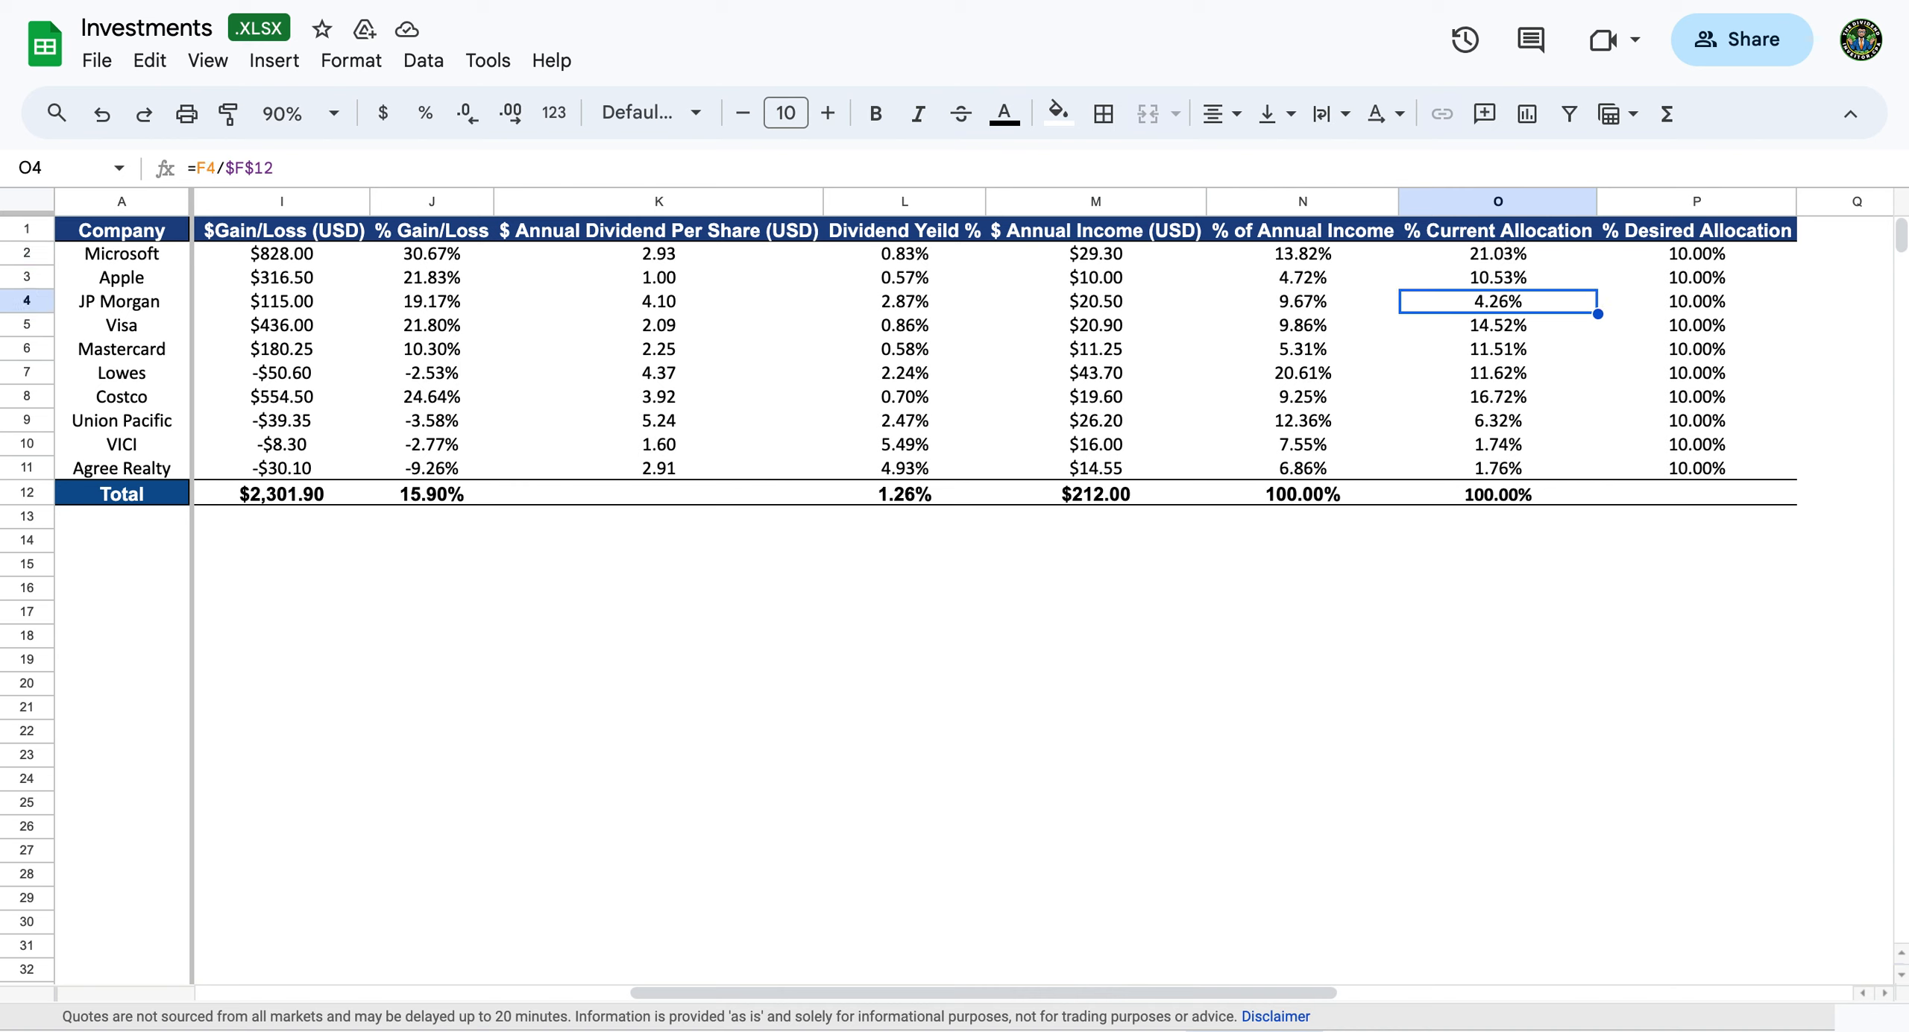
key(Down)
key(Down)
key(Down)
key(Down)
key(Down)
key(Down)
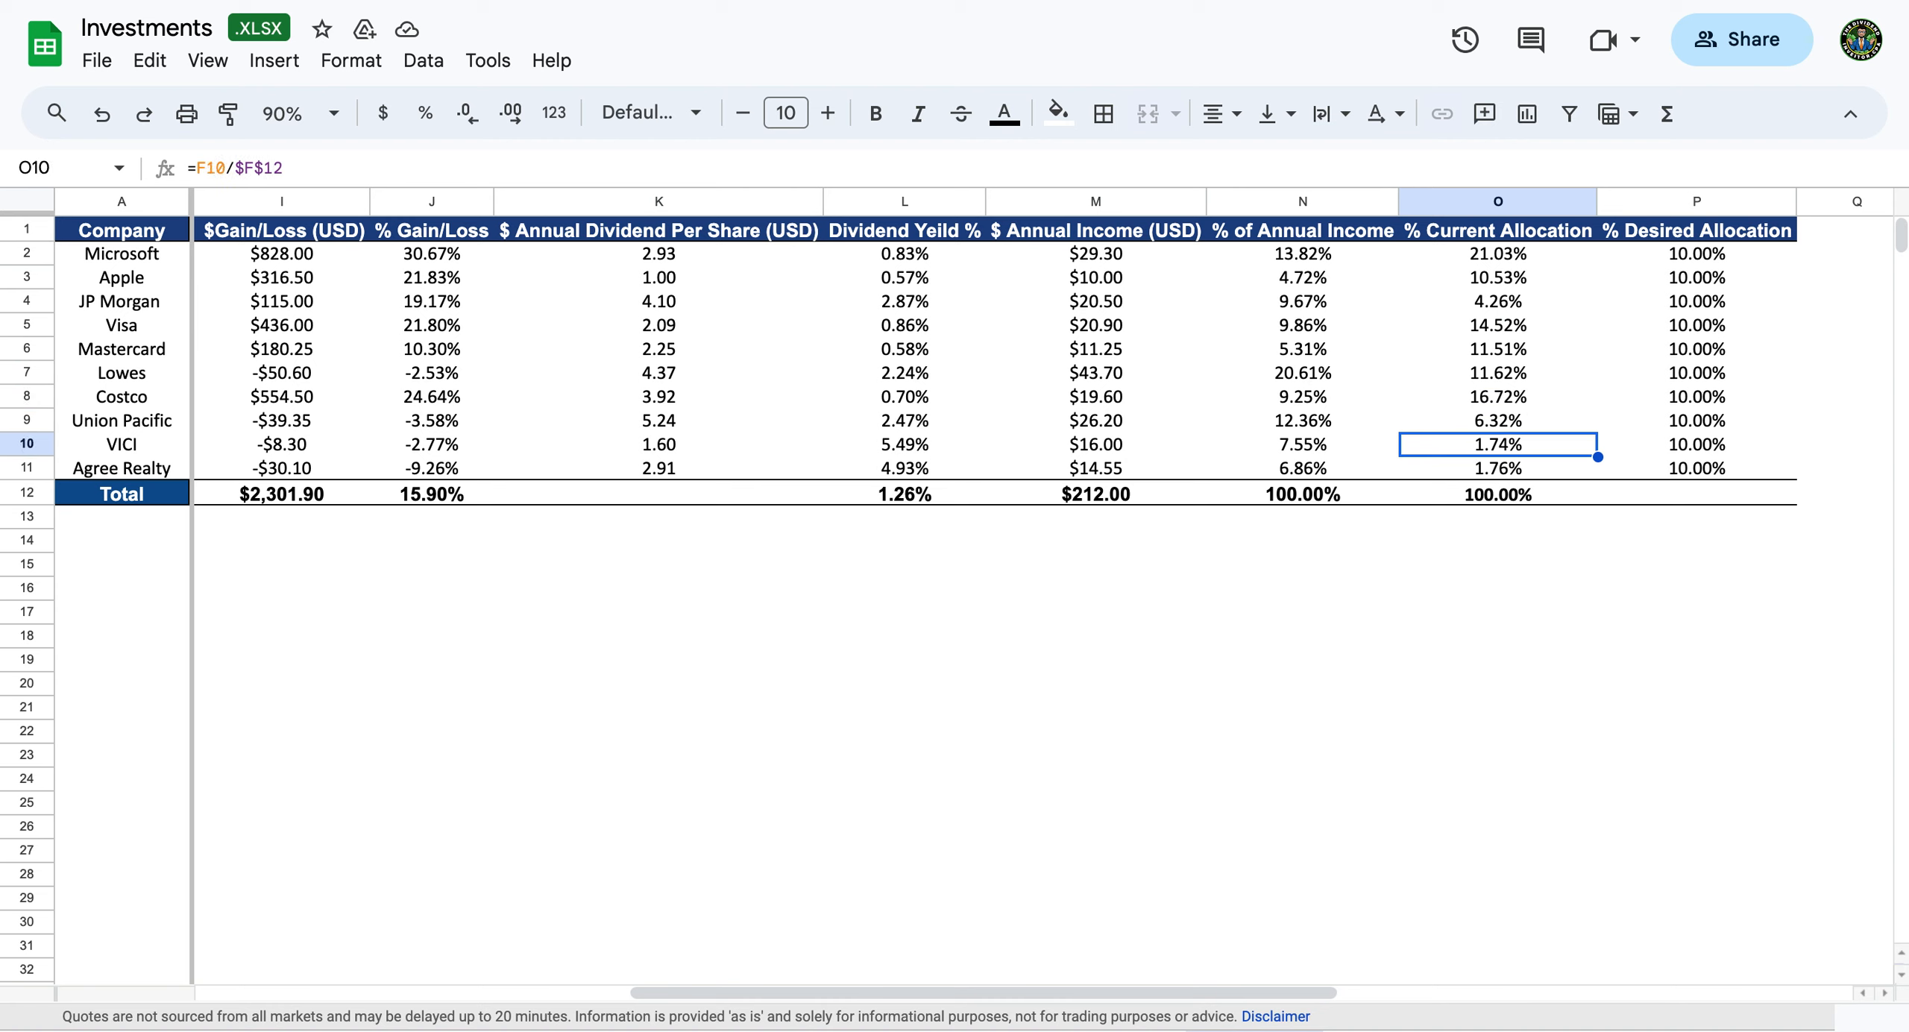
key(Down)
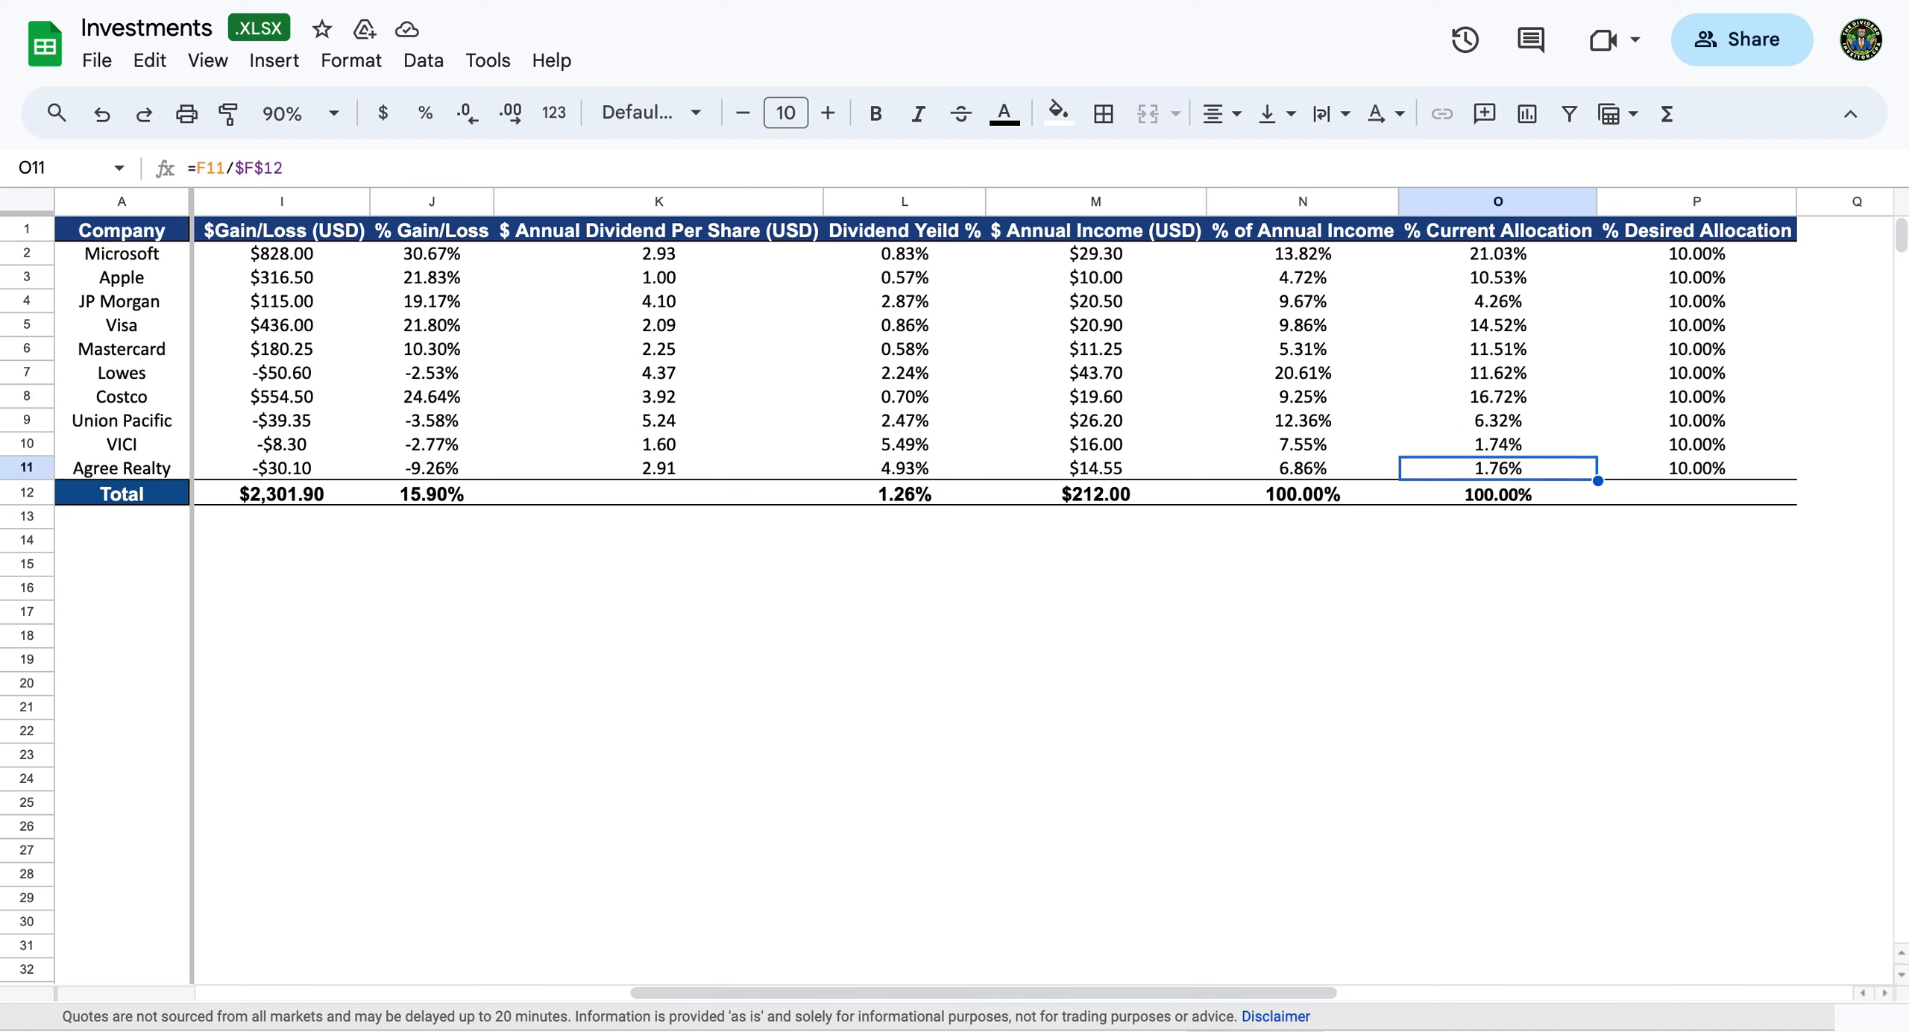
Inspect the VICI row's allocation, income, dividend yield and market value cells, and view the finished portfolio sheet's gain/loss colouring.
key(Up)
key(Right)
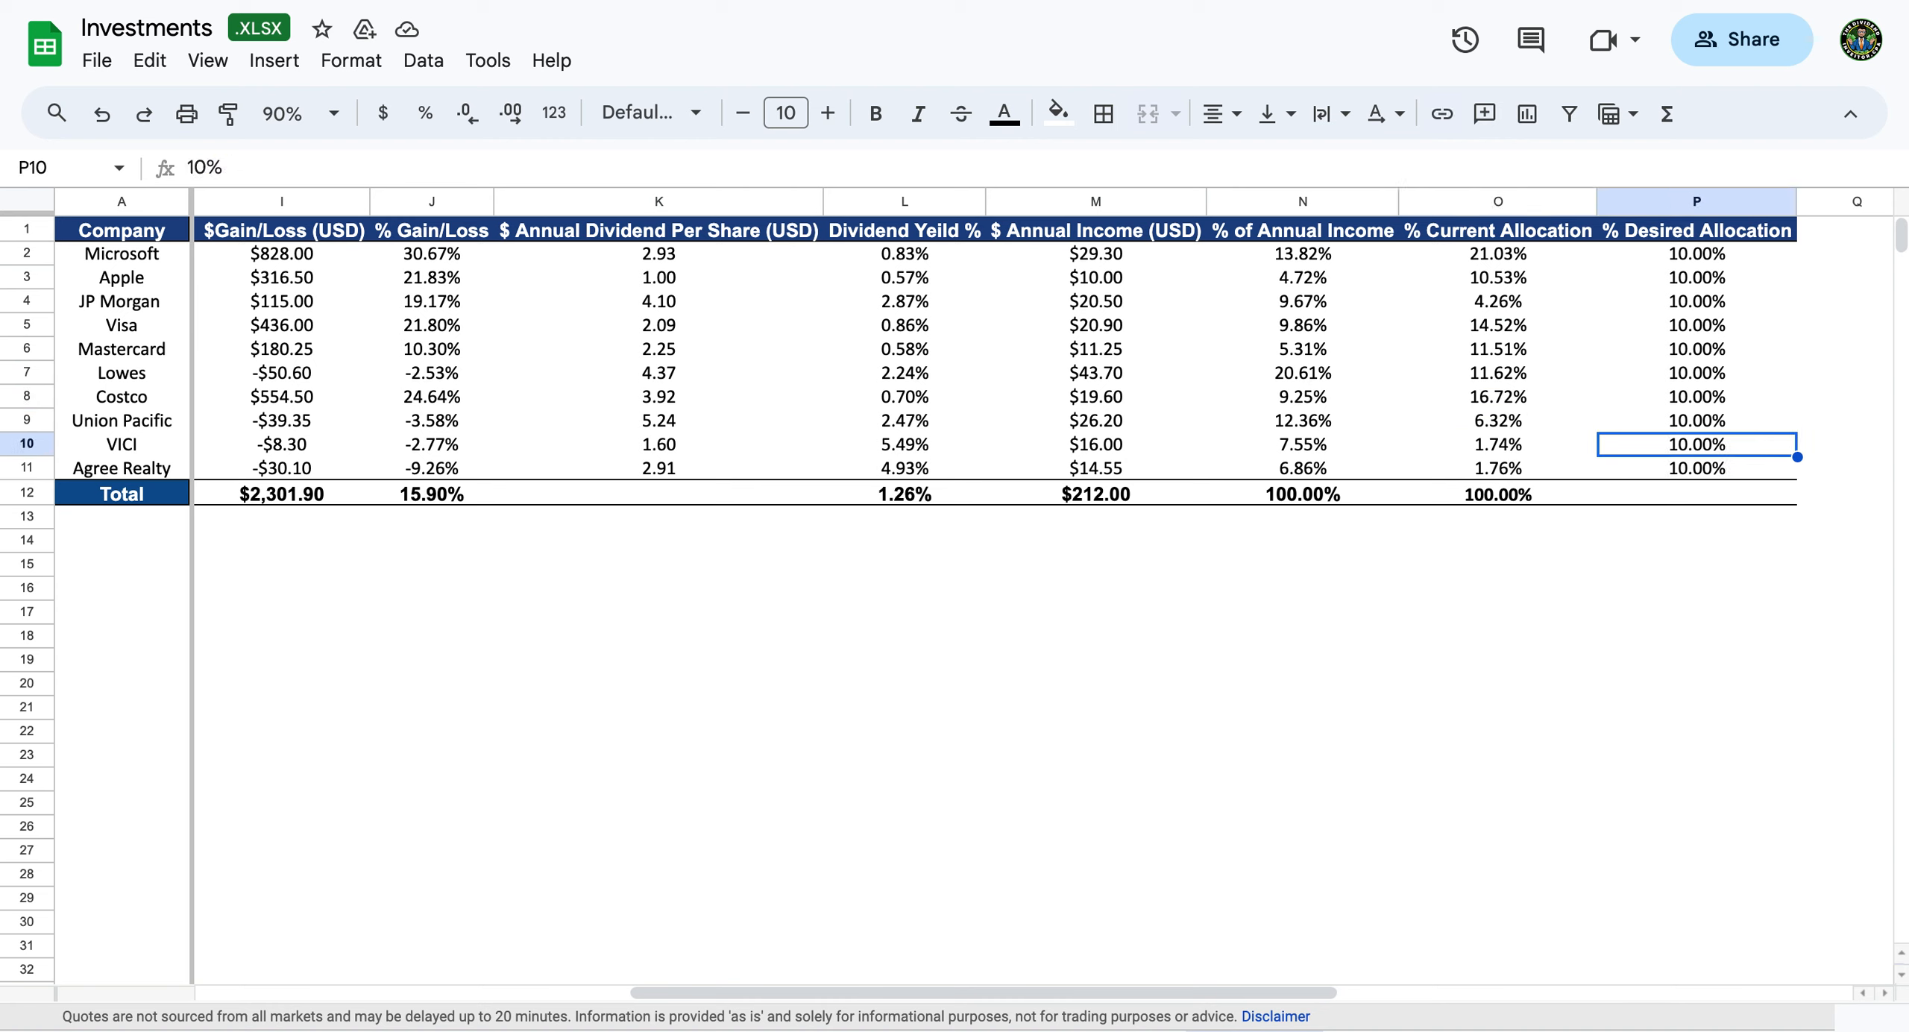
key(Left)
key(Left)
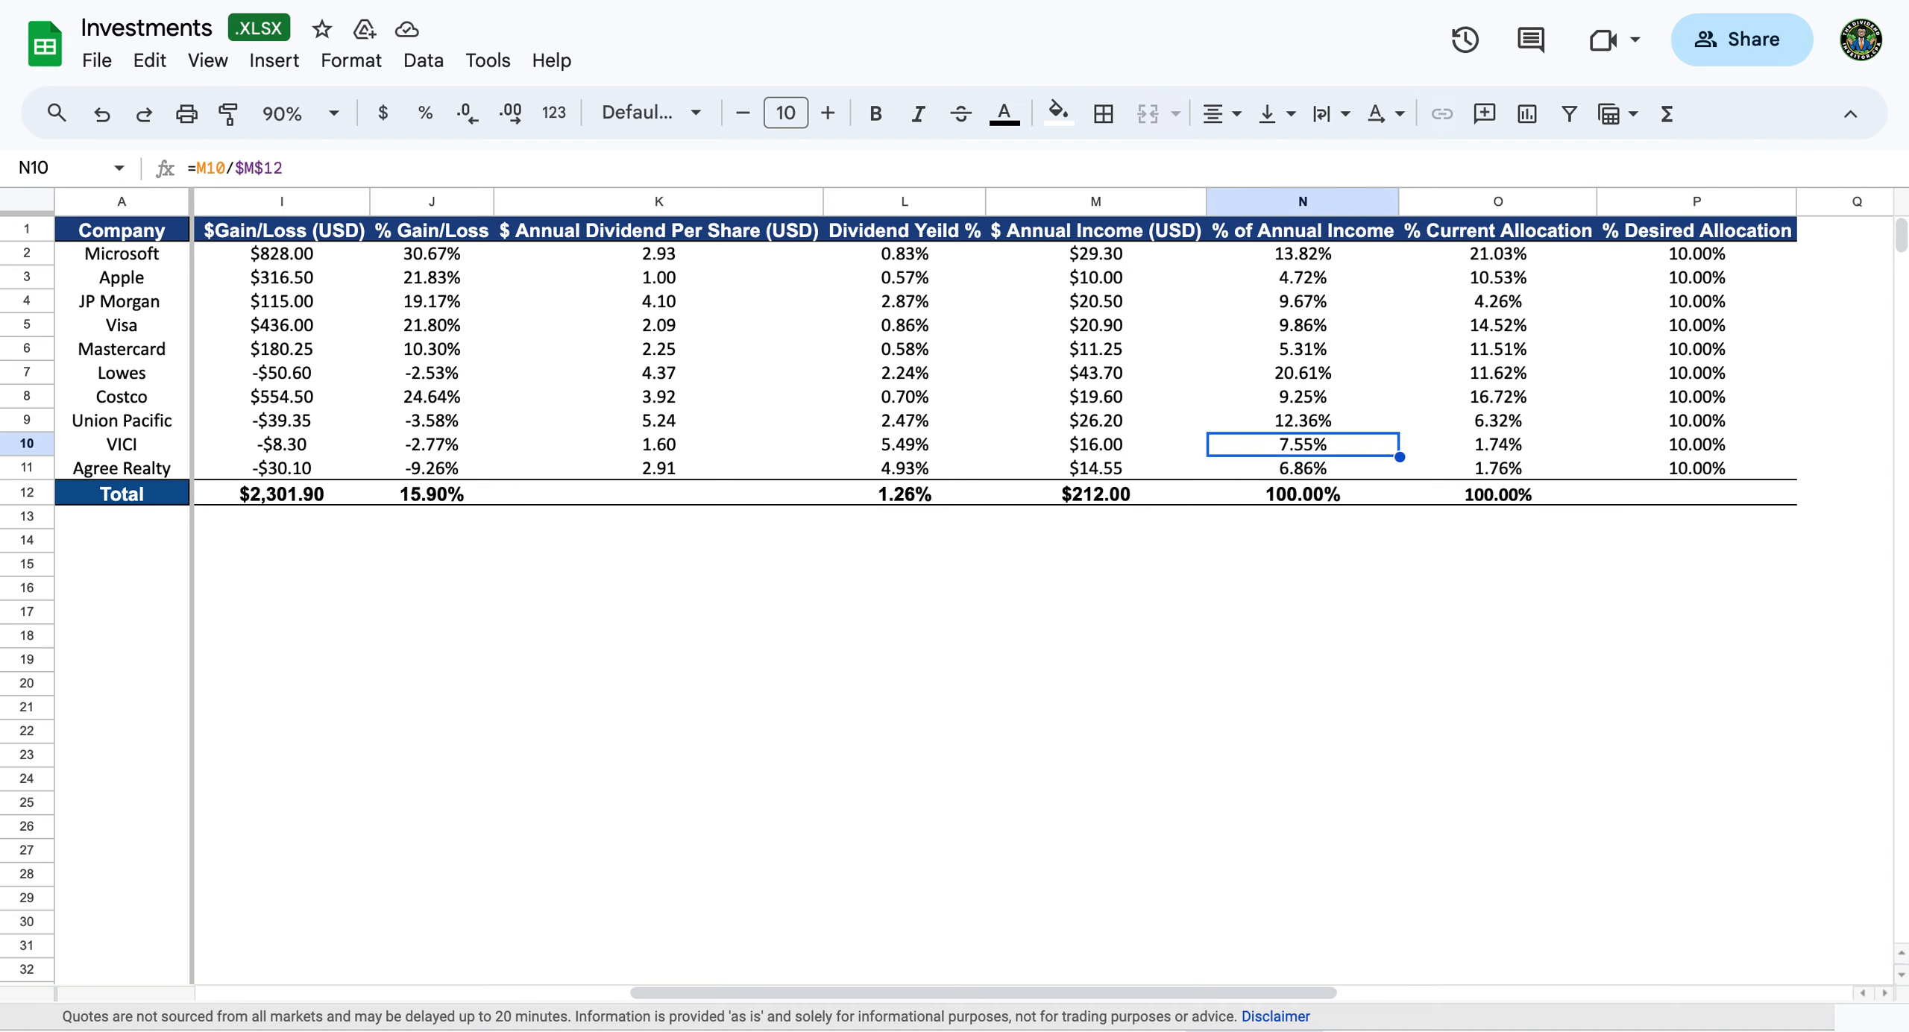
key(Left)
key(Left)
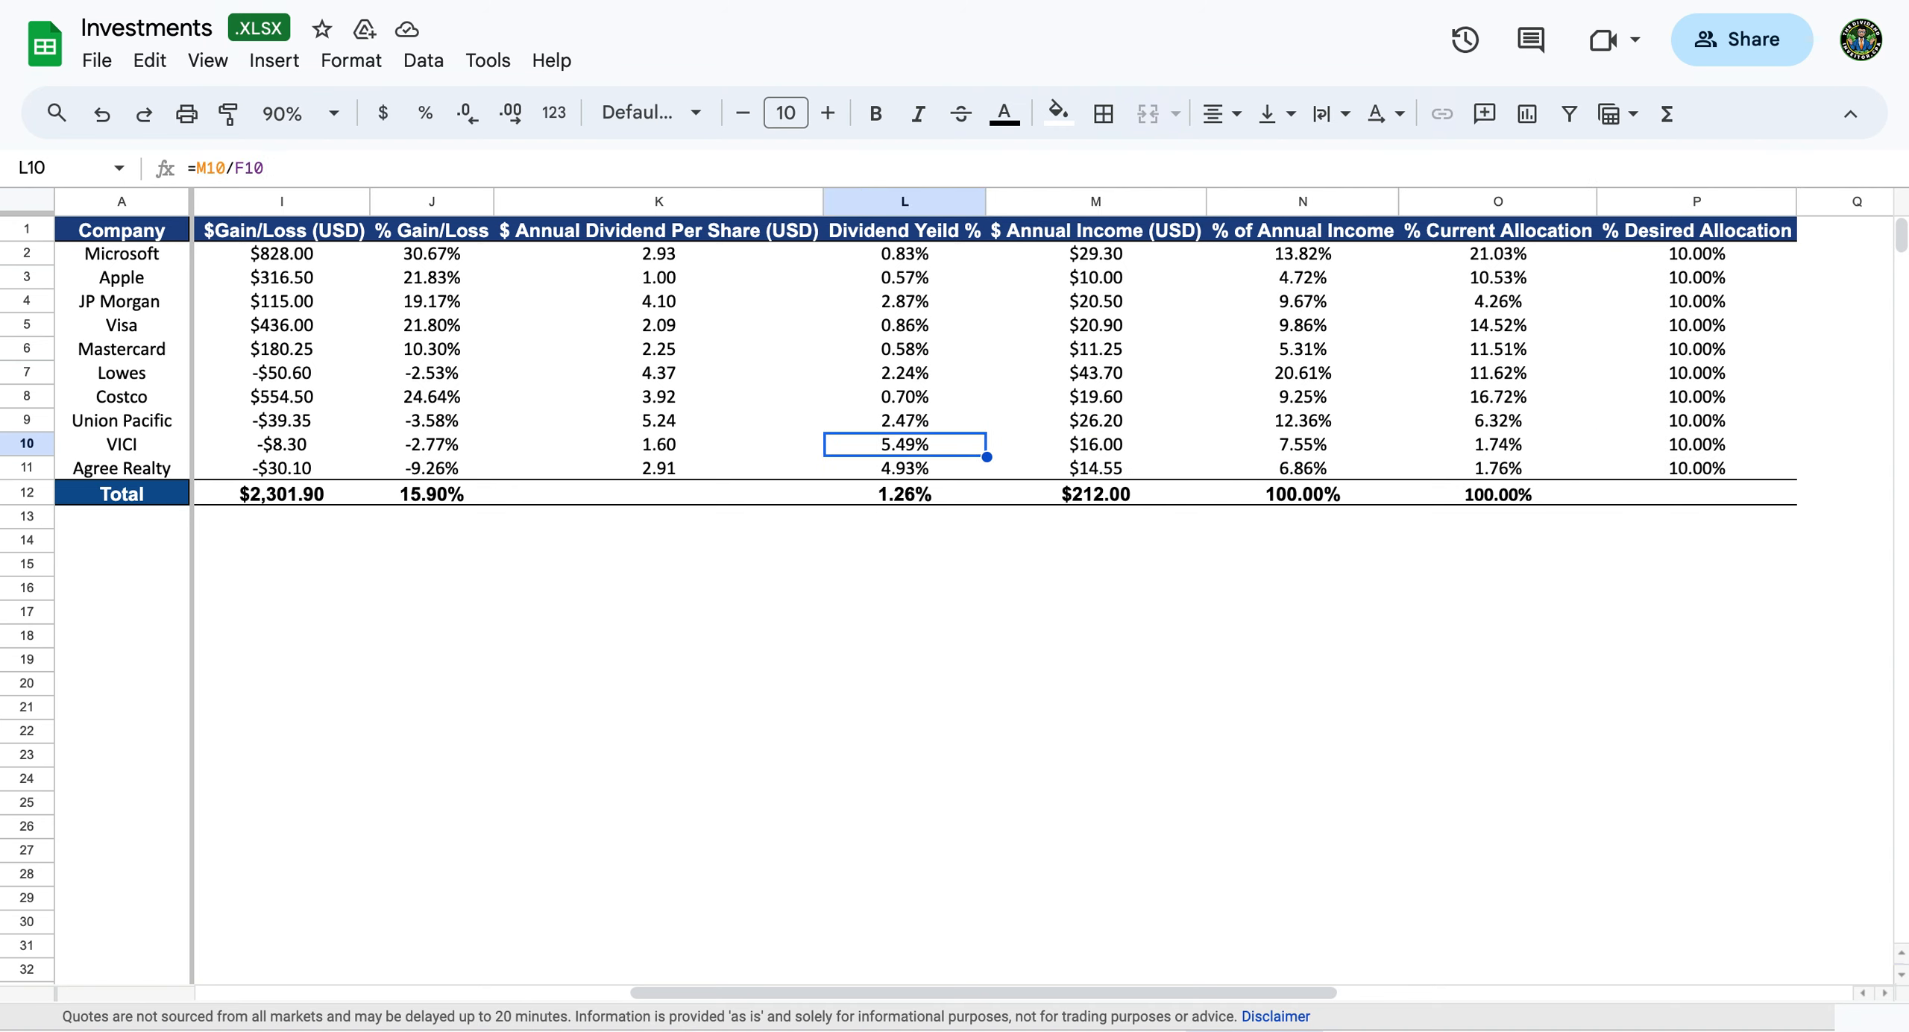
key(Left)
key(Left)
key(Left)
key(Left)
key(Left)
key(Left)
key(Left)
key(Left)
key(Left)
key(Left)
key(Left)
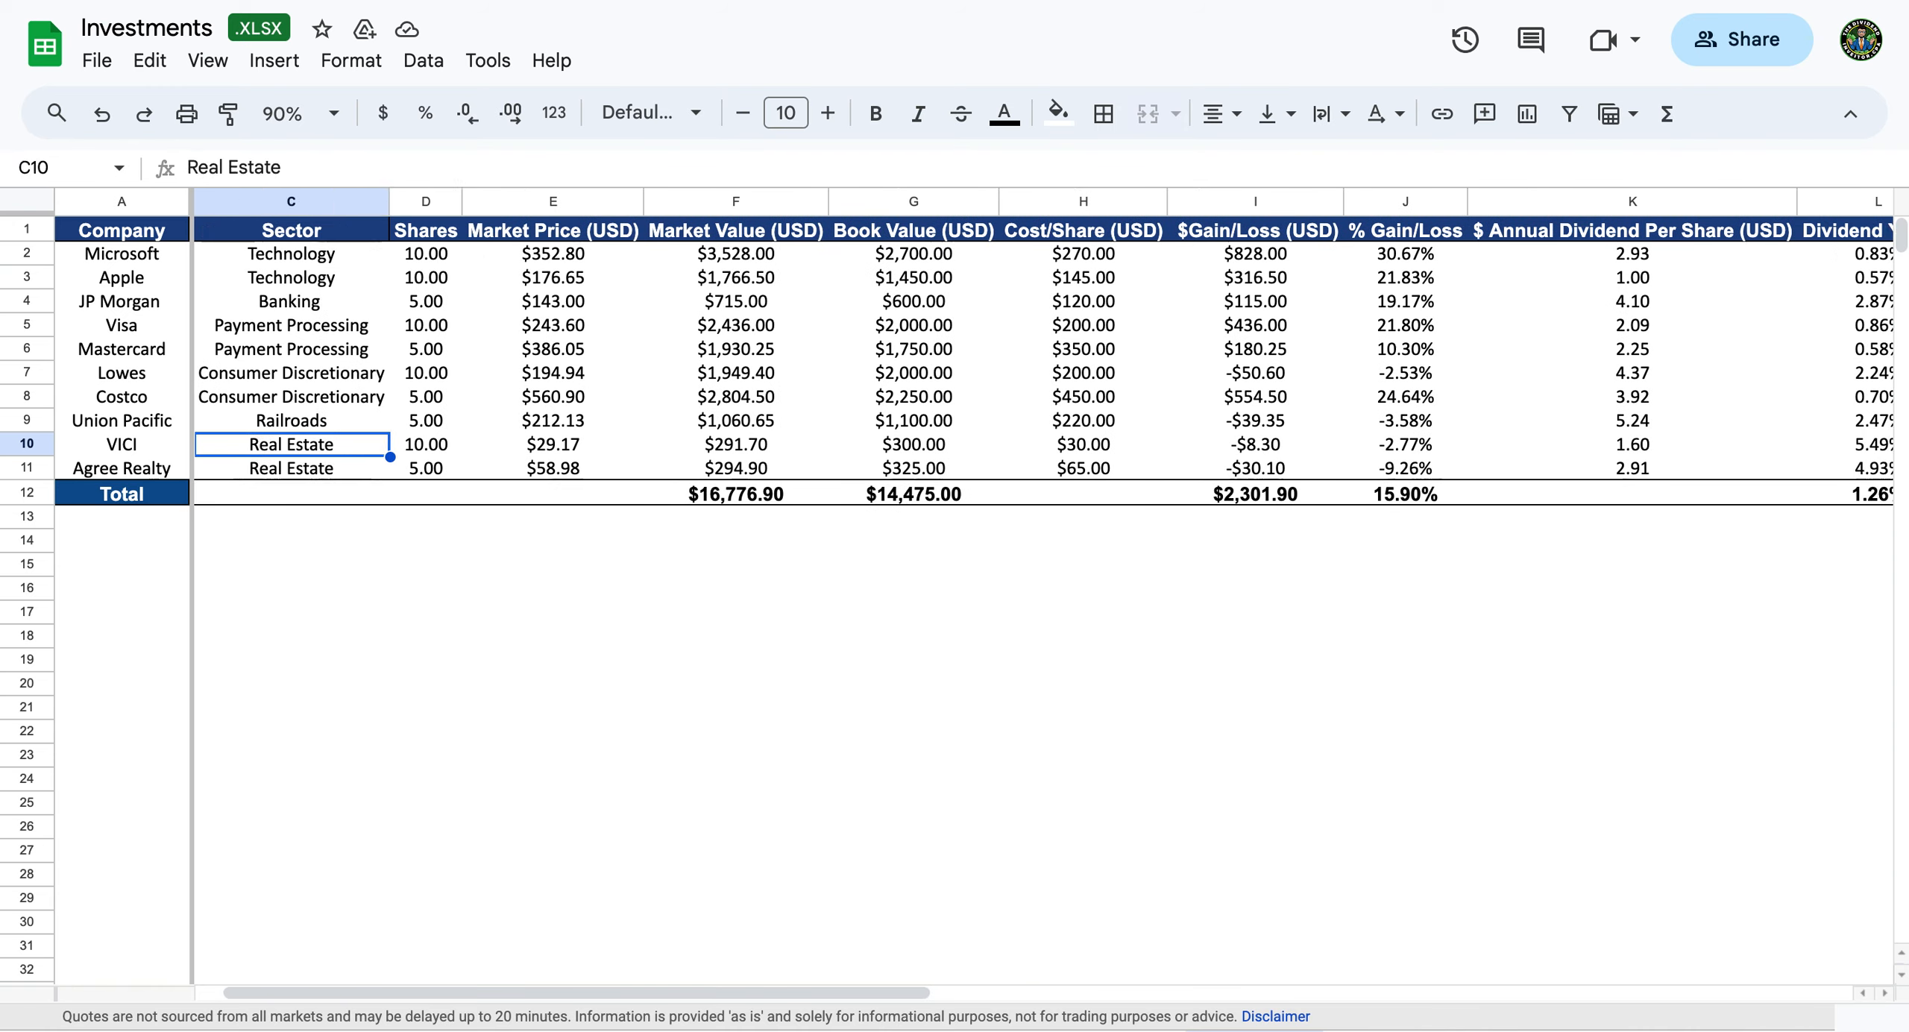
key(Right)
key(Right)
key(Right)
key(Right)
key(Right)
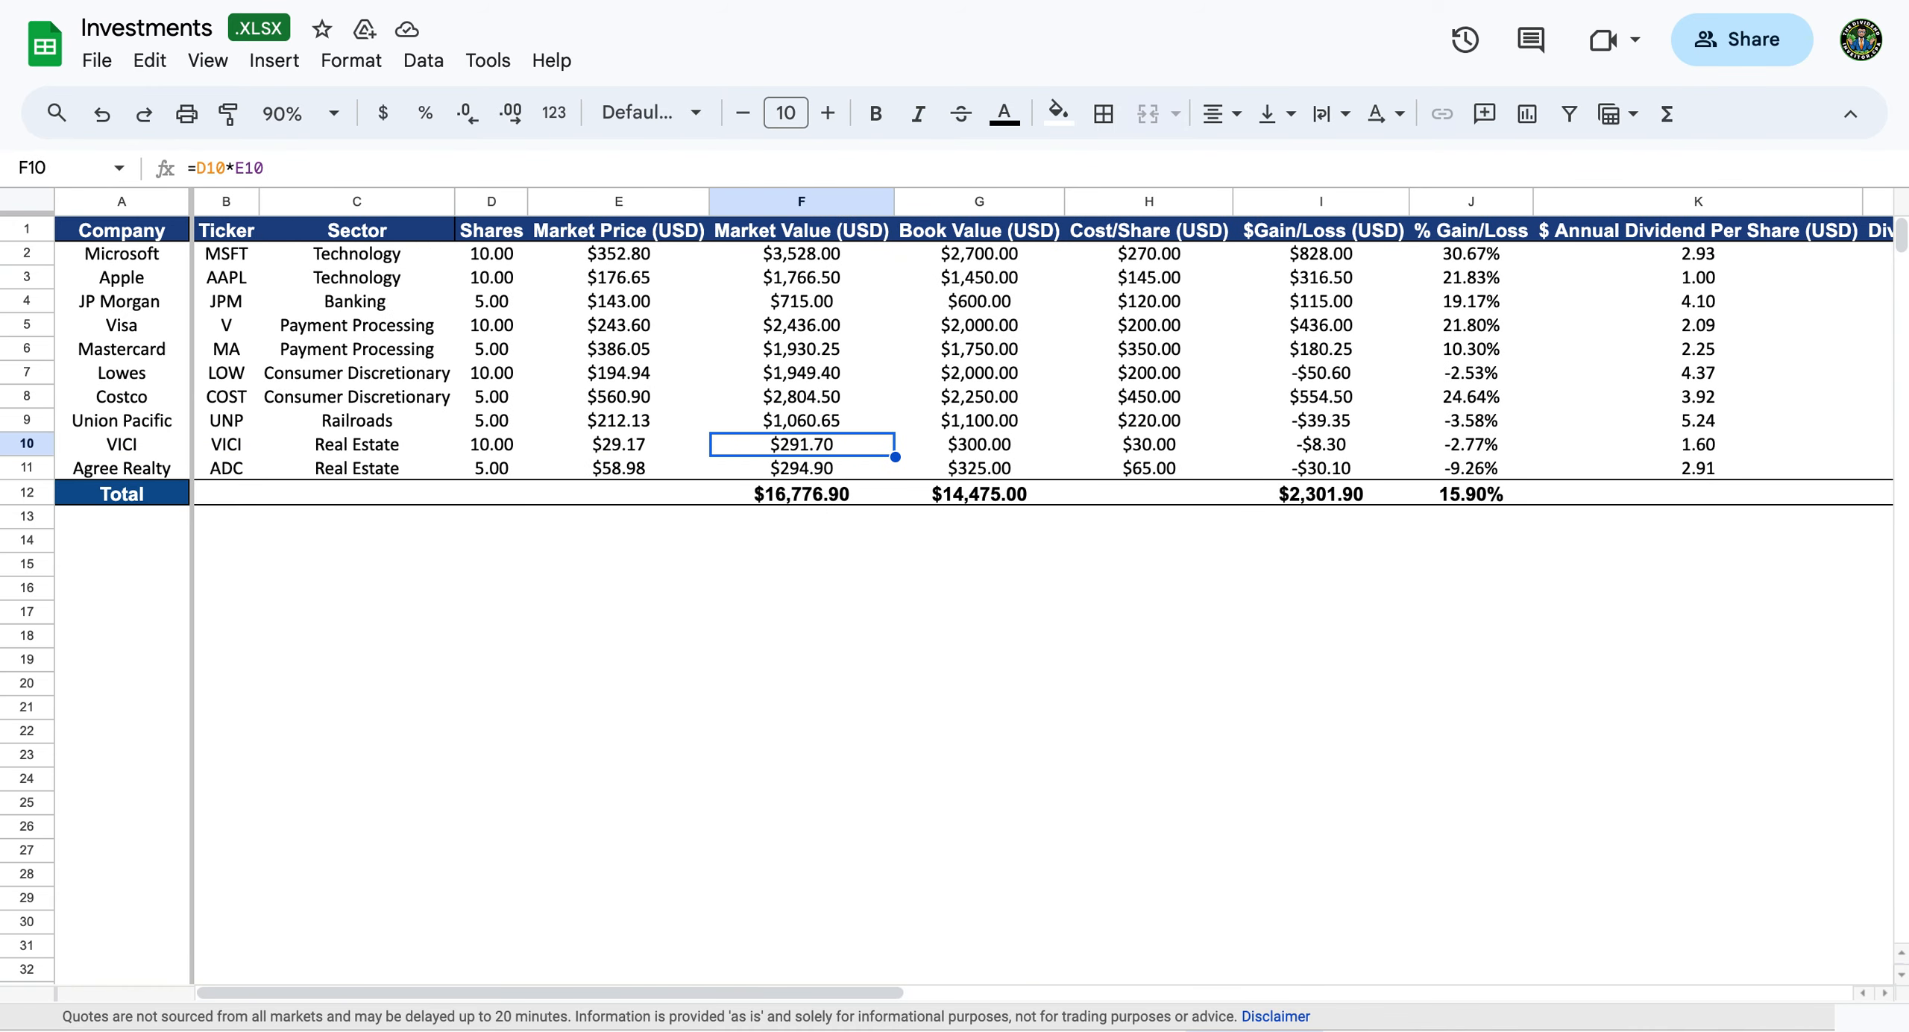
click(1441, 401)
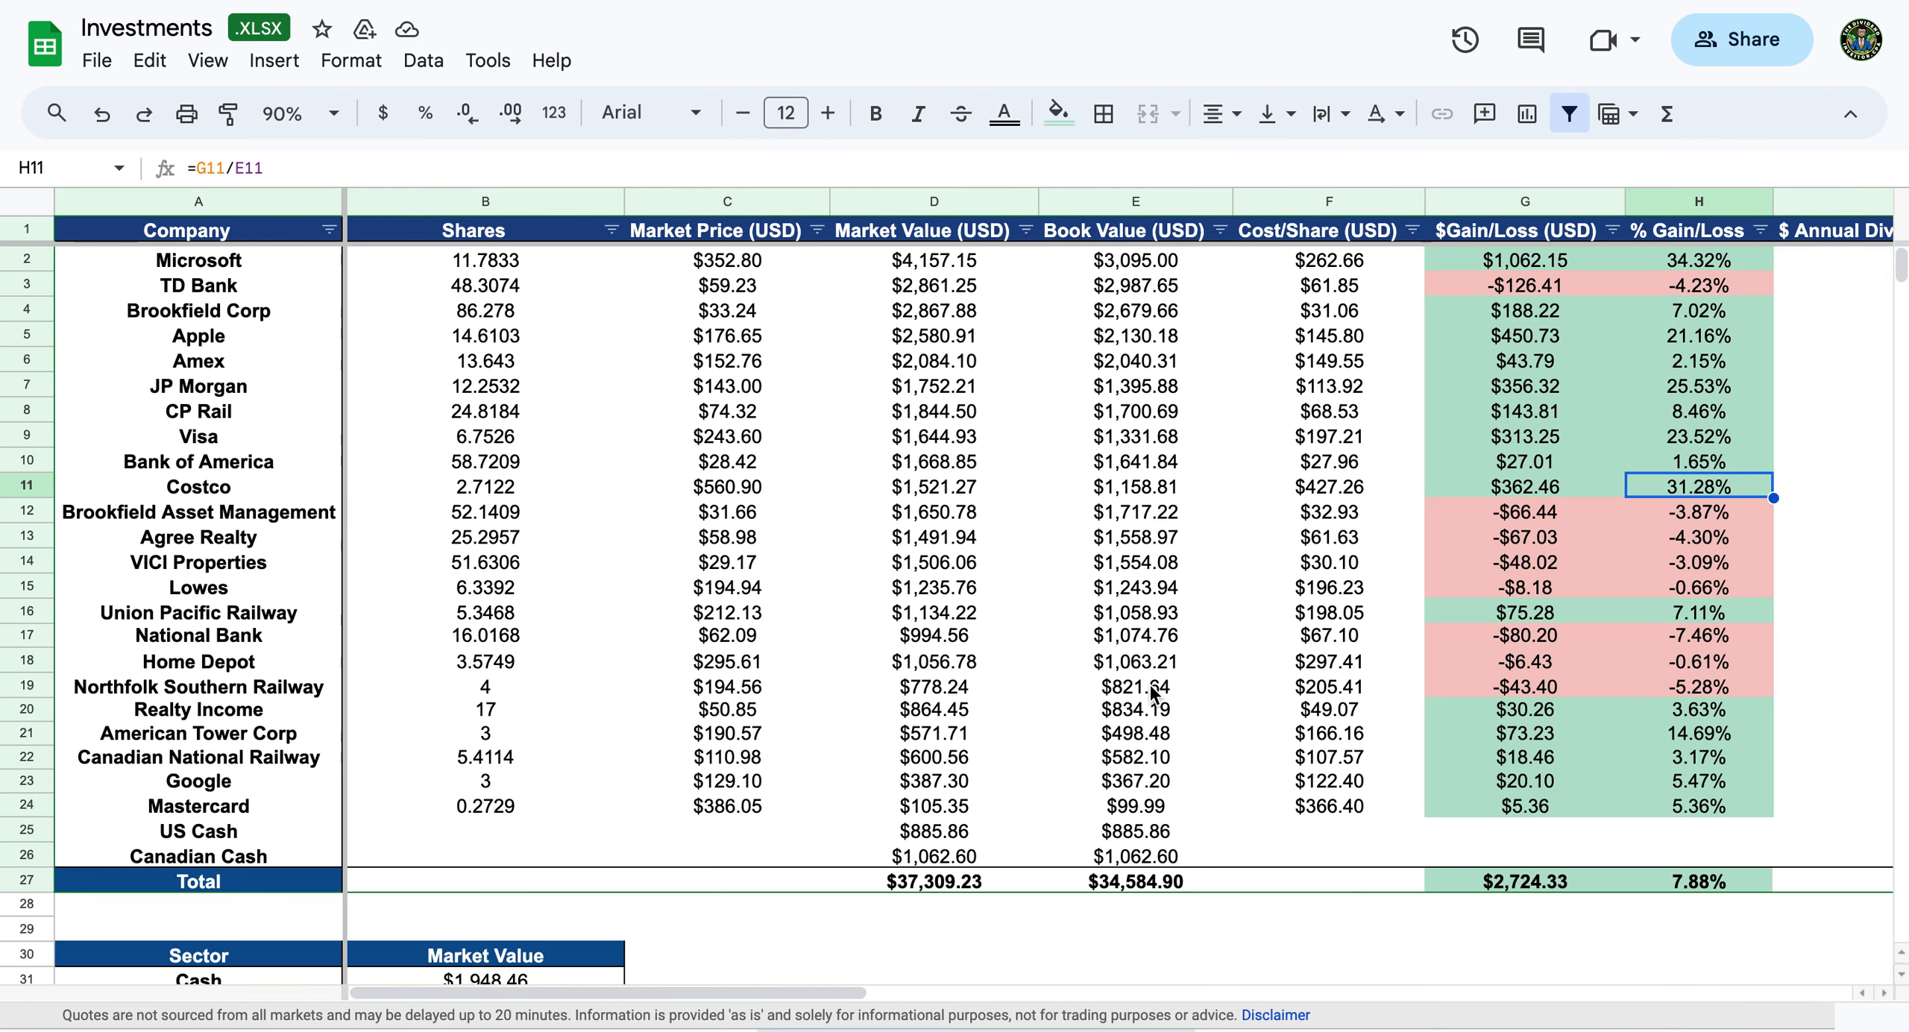
scroll(1155, 546, right, 2)
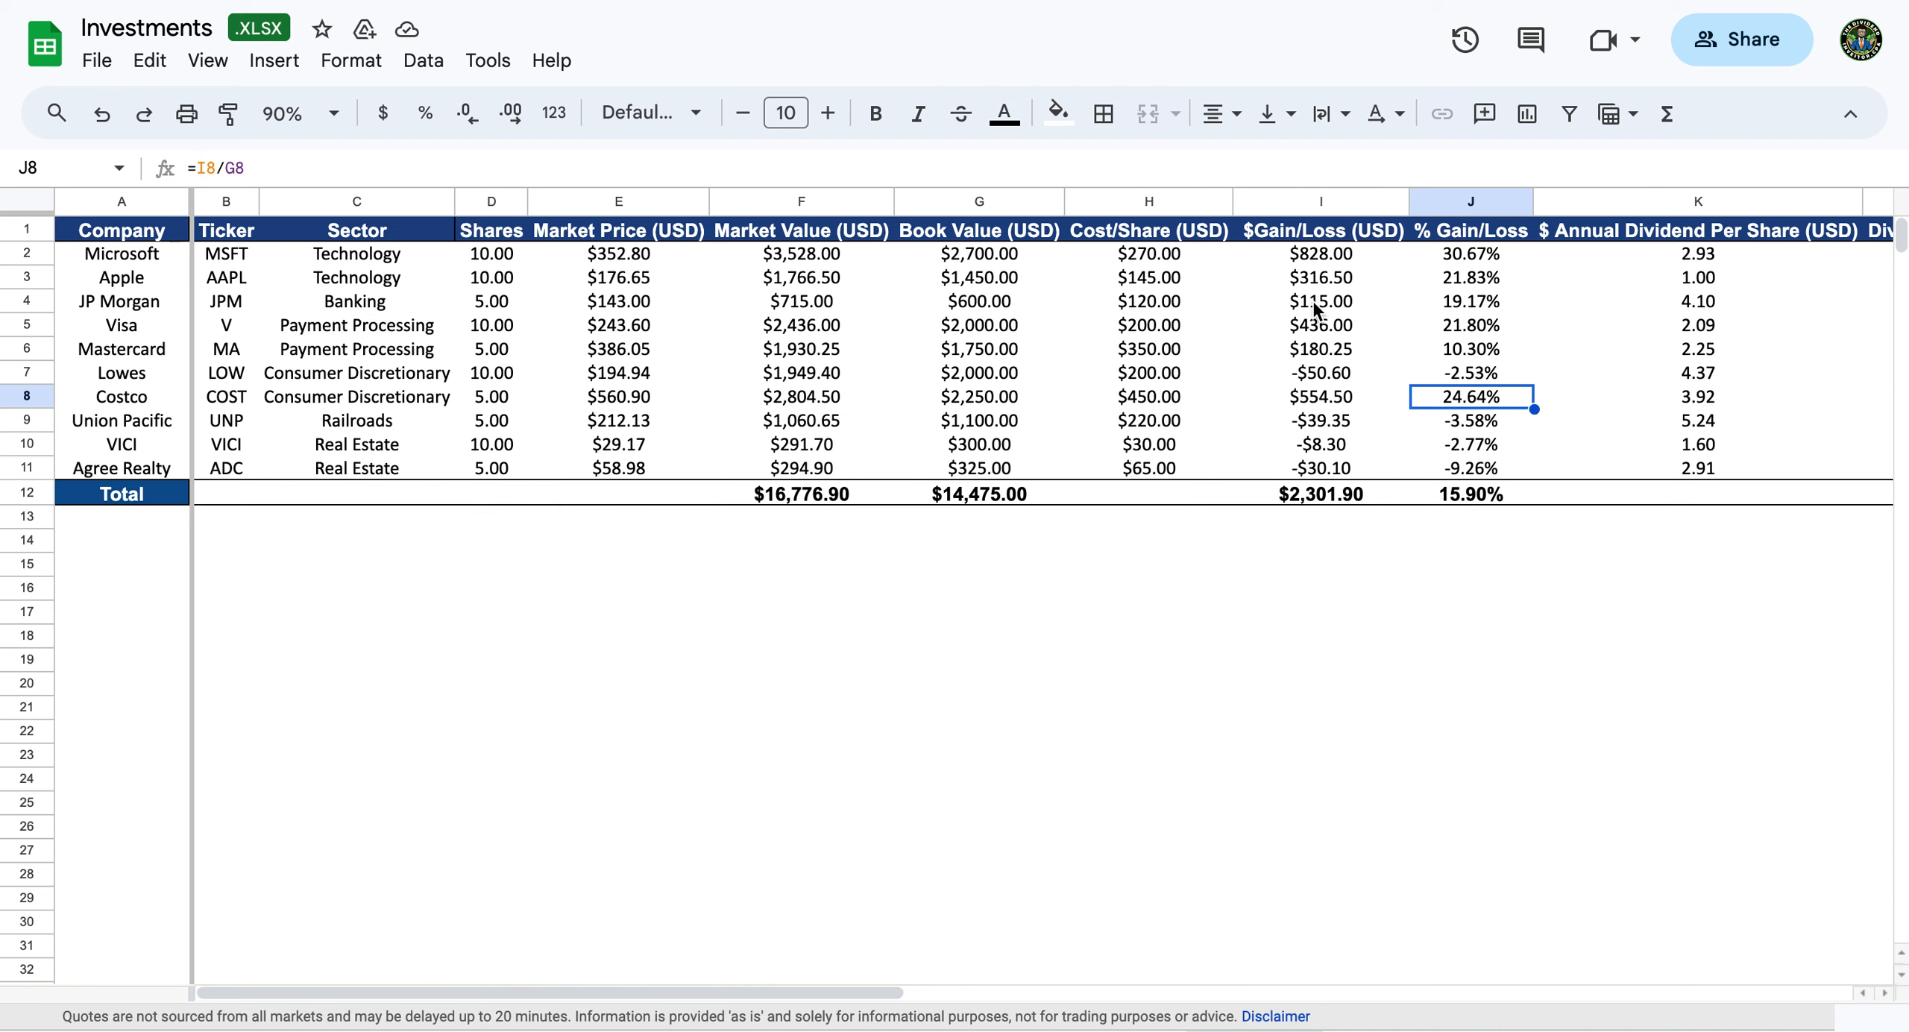
Create a conditional formatting rule on the $Gain/Loss cells I2:I12 that applies the default green style to values greater than 0.
scroll(1315, 305, right, 1)
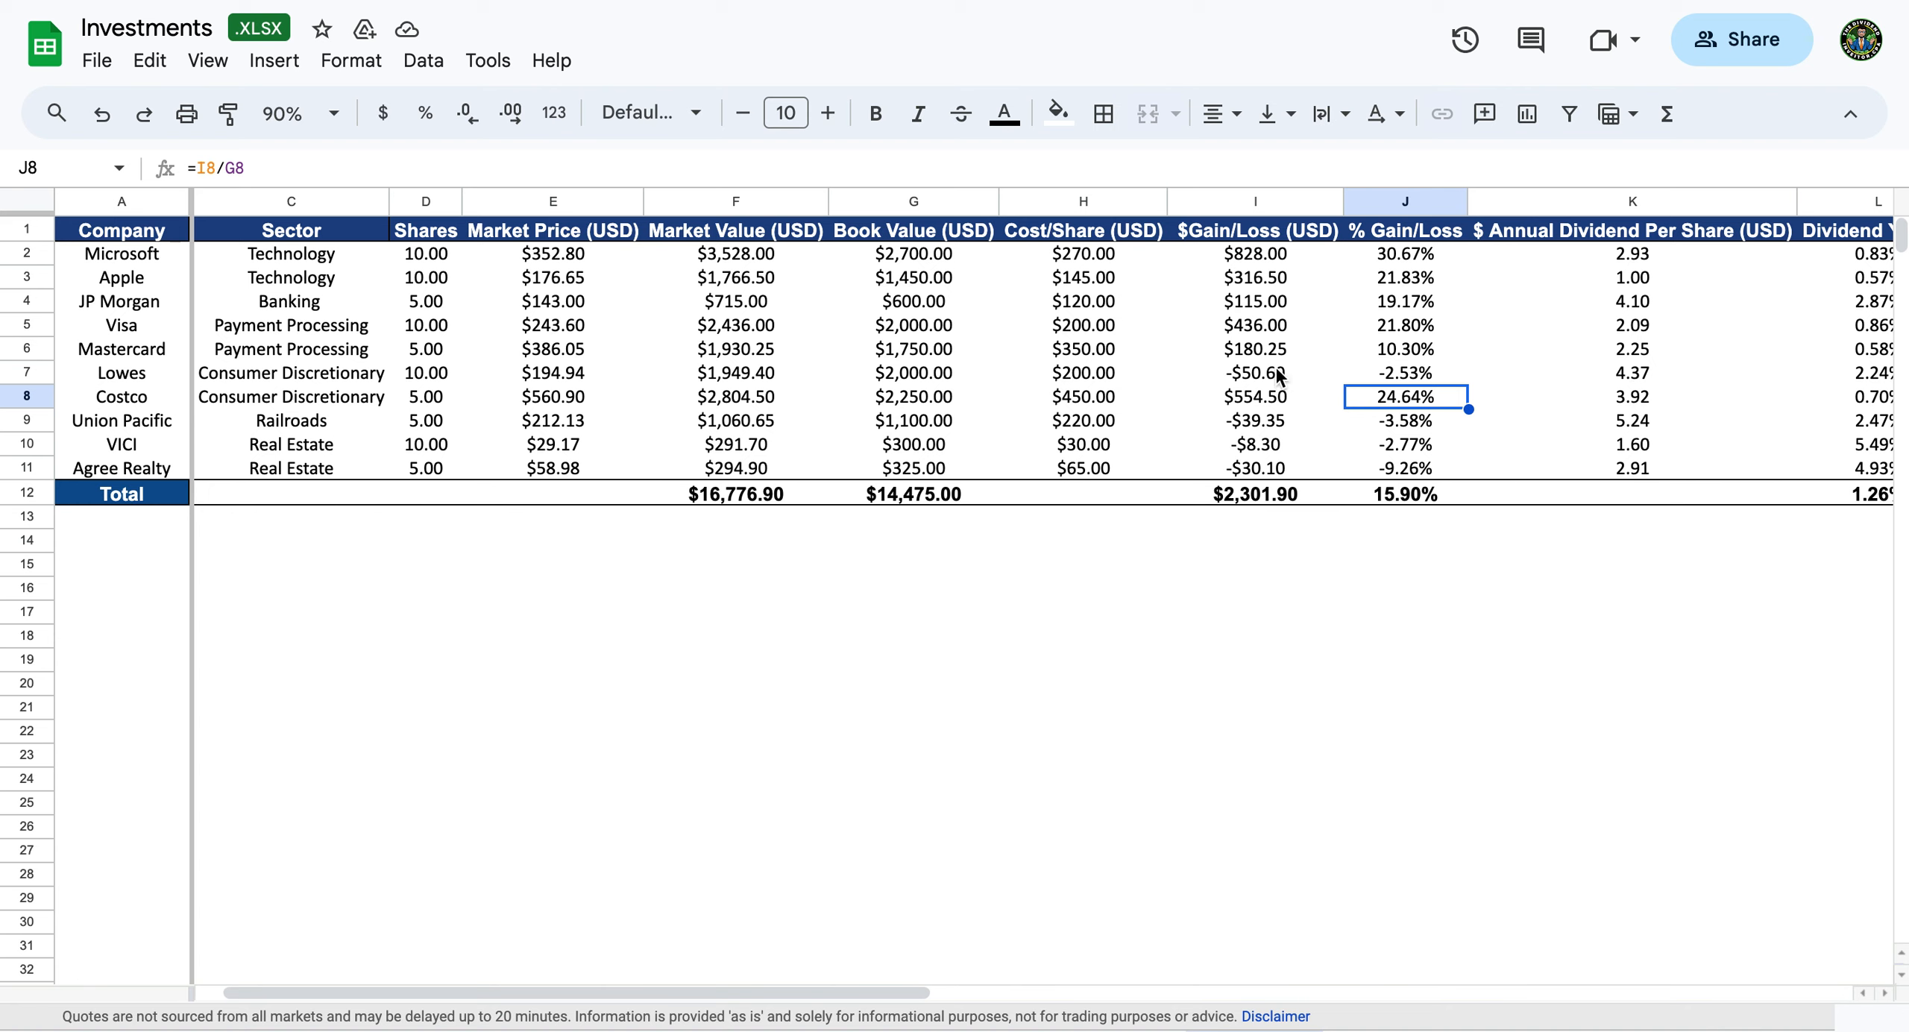
click(1274, 257)
drag(1274, 261, 1266, 498)
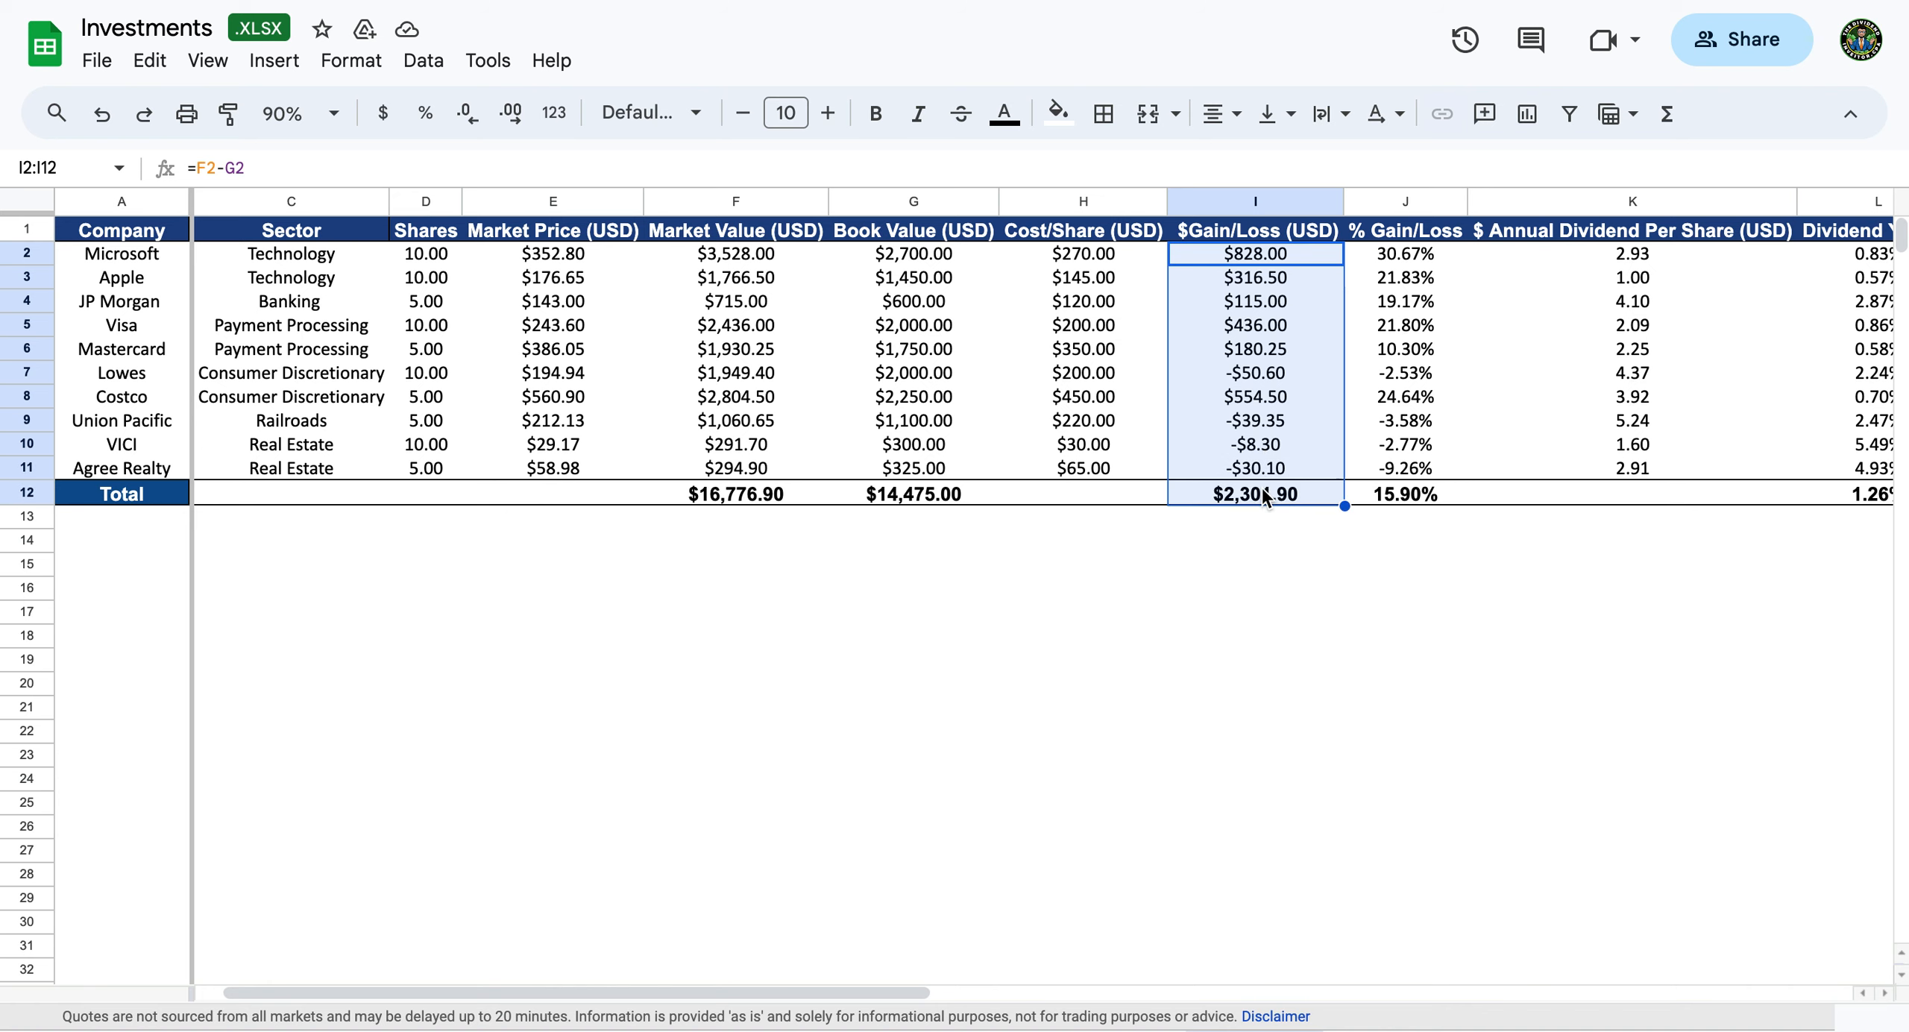
click(344, 63)
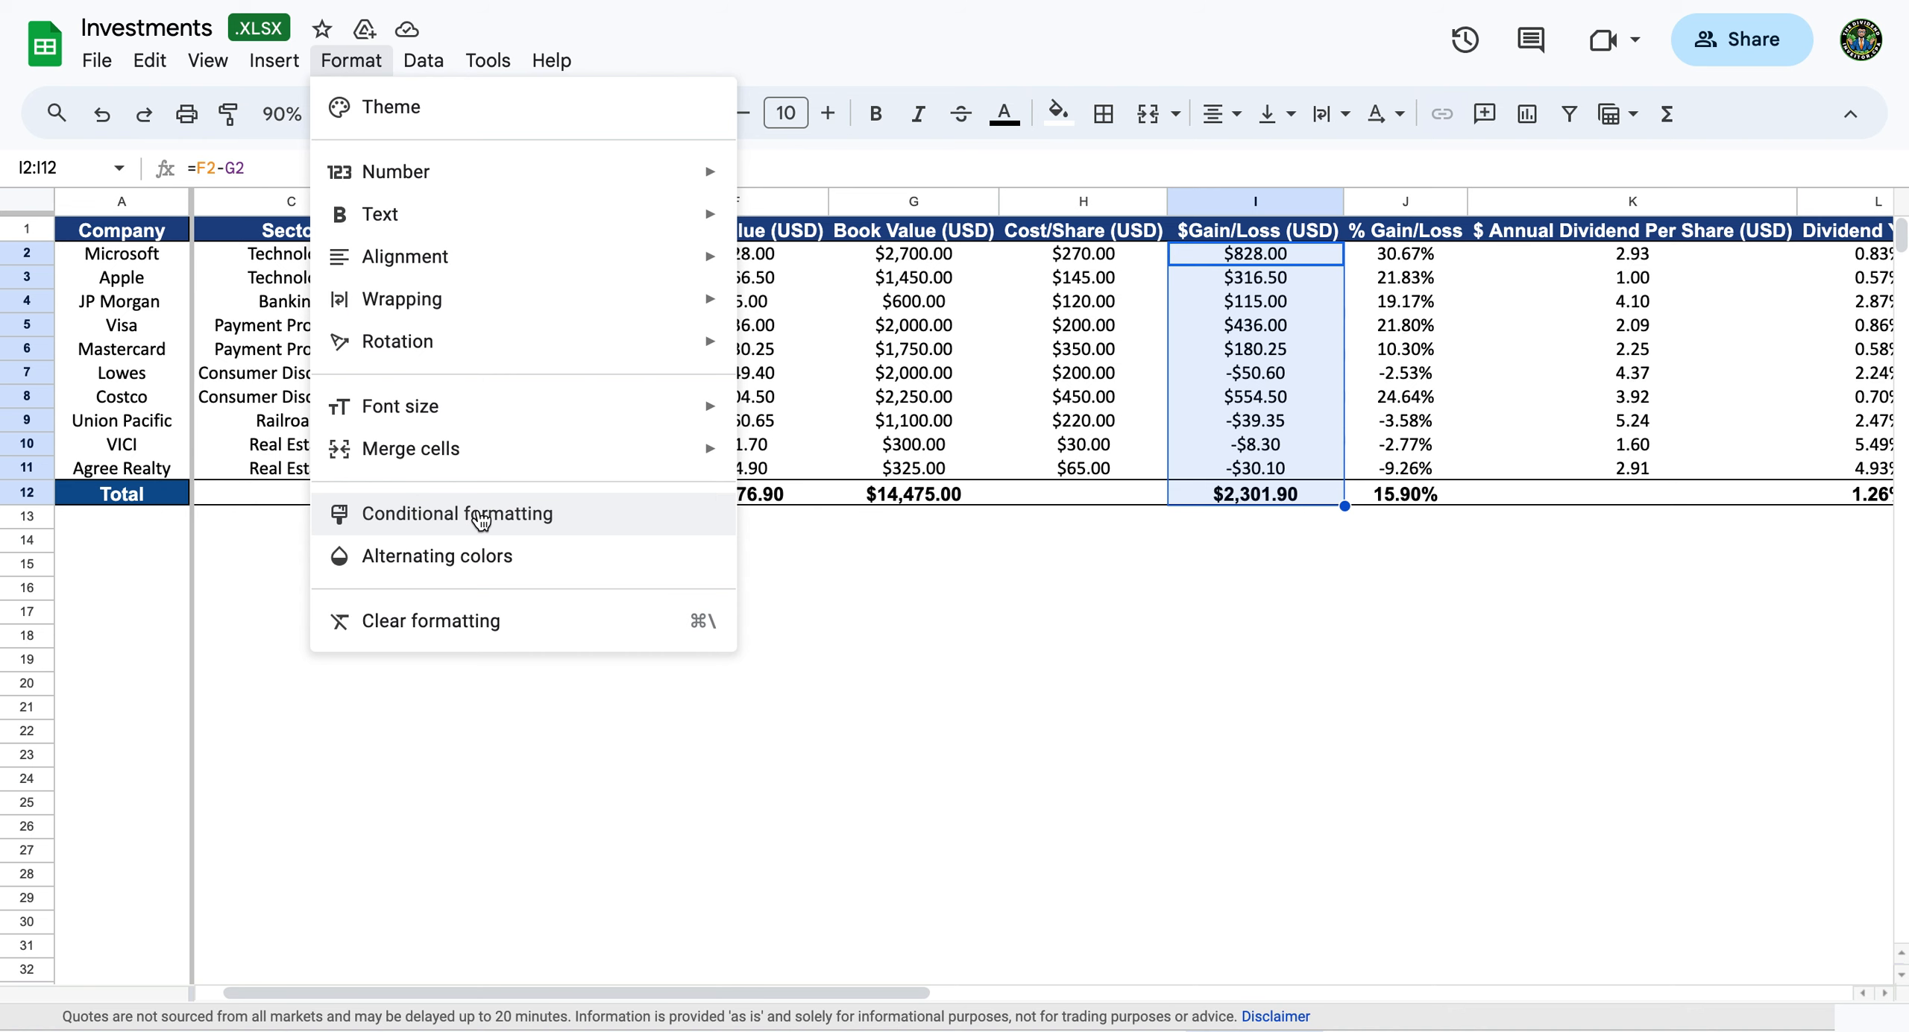
click(535, 520)
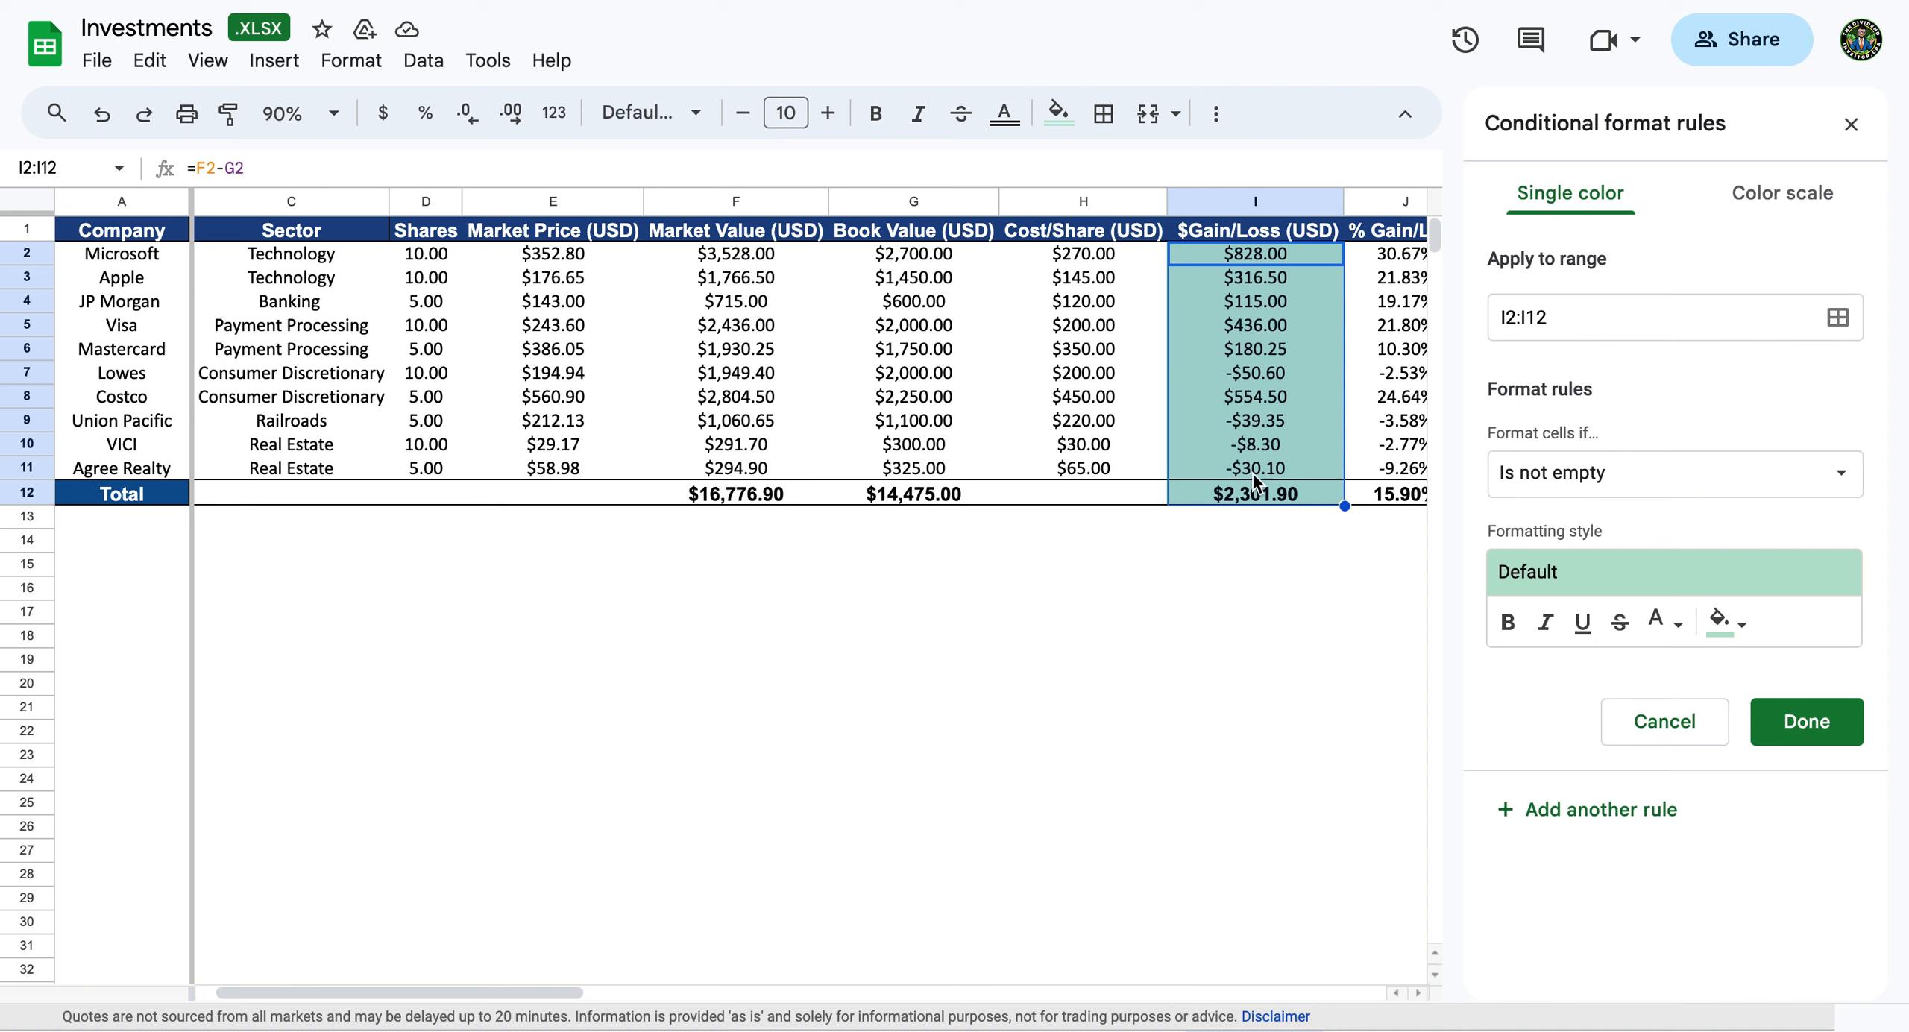
click(1684, 483)
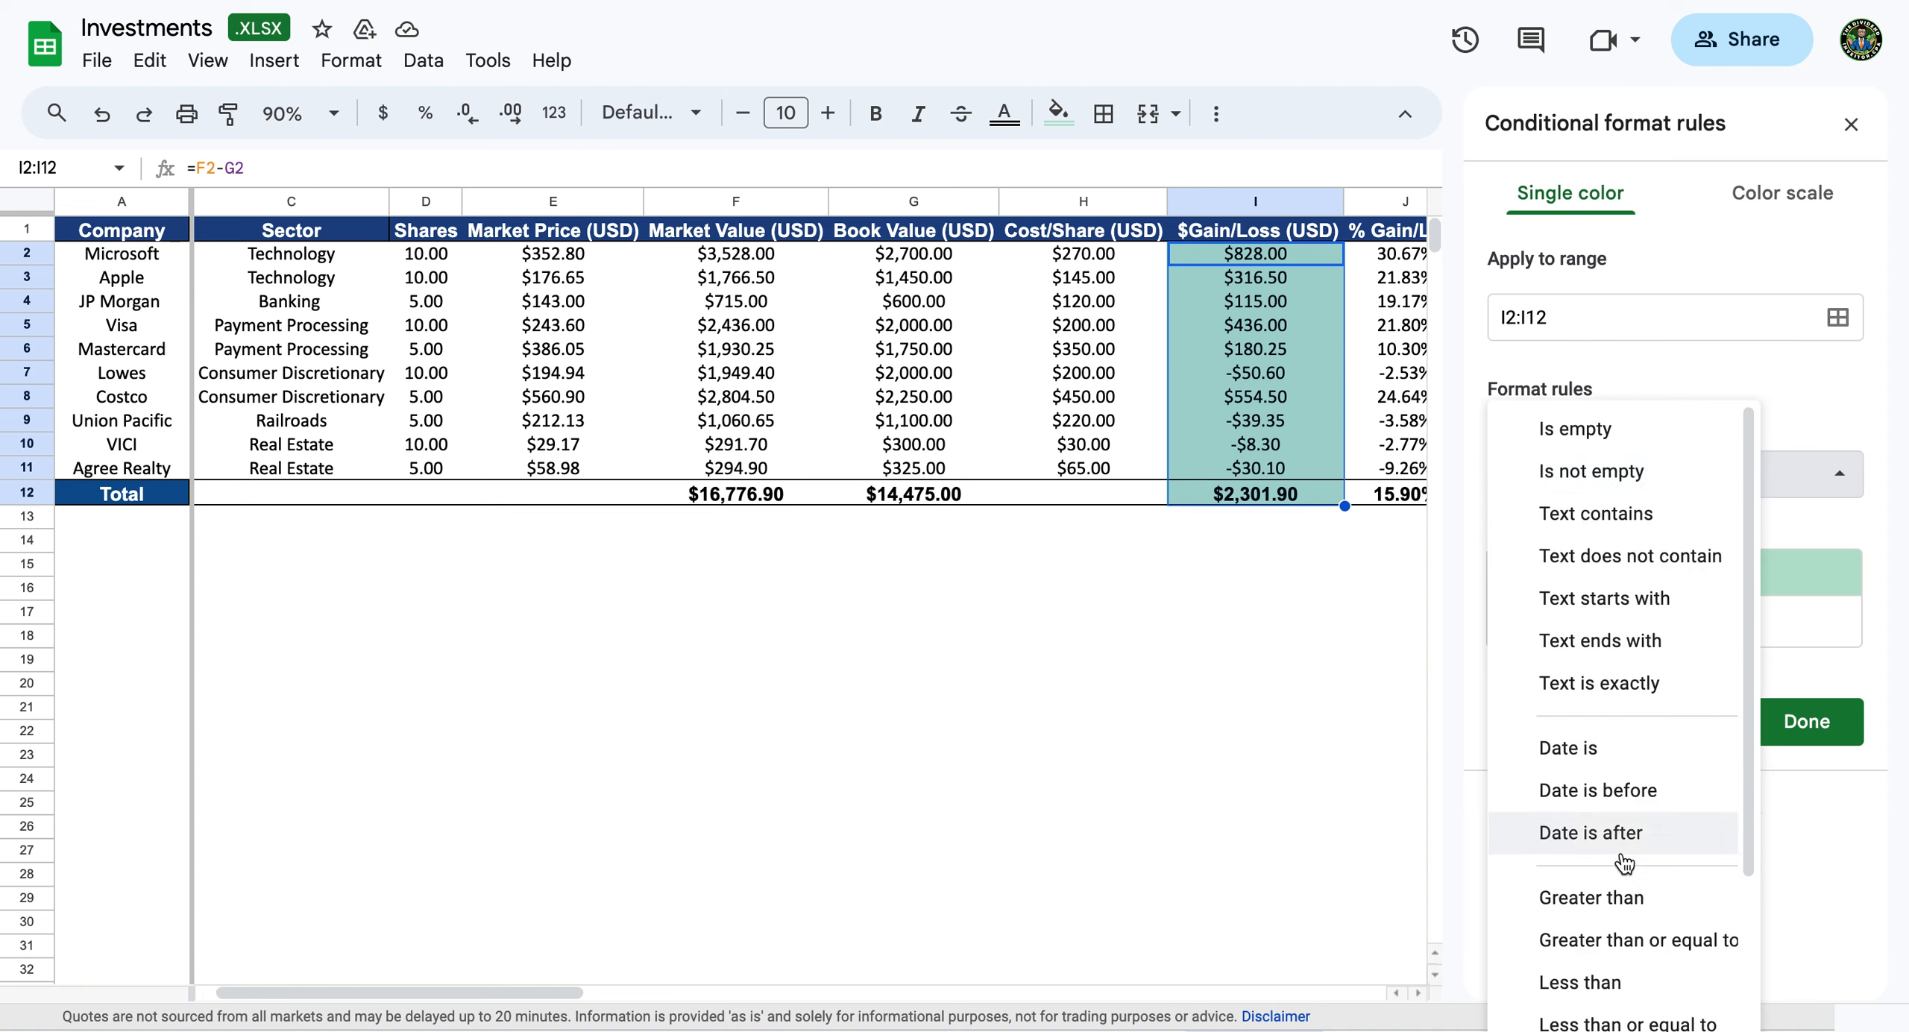
click(1632, 903)
click(1596, 542)
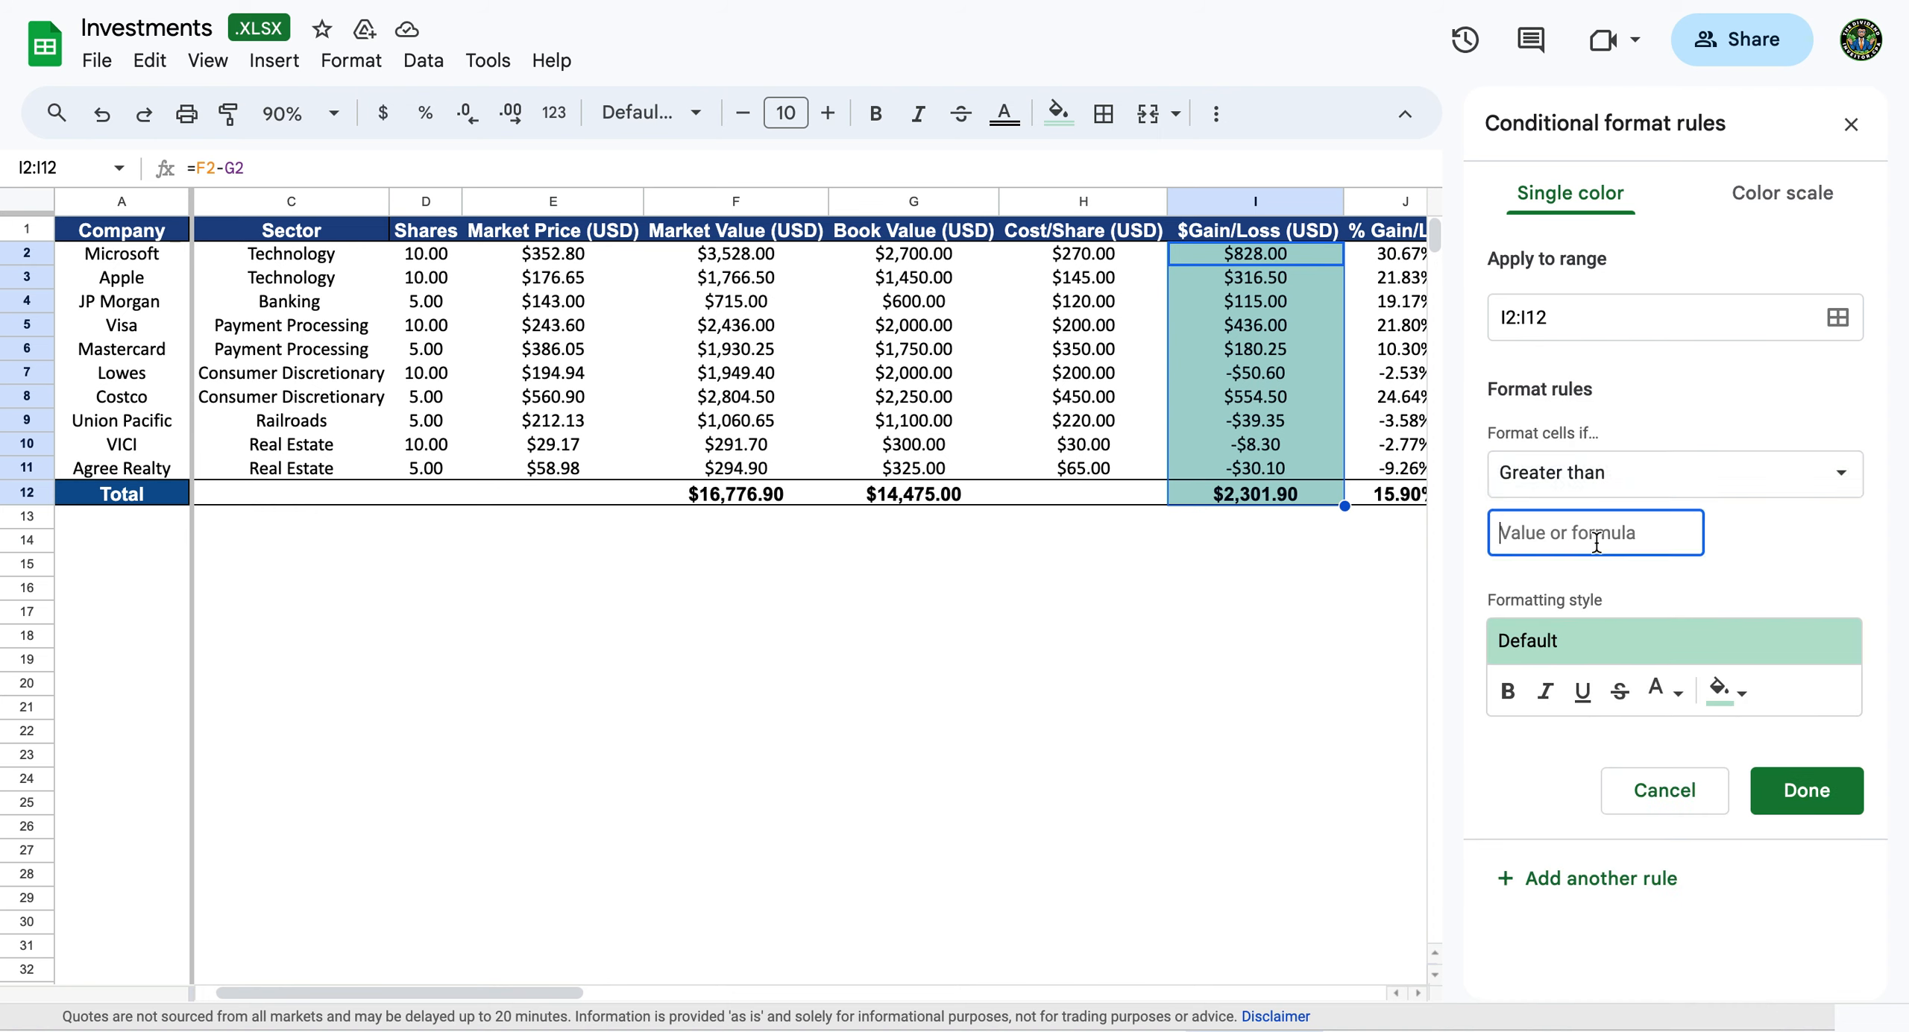
text(0)
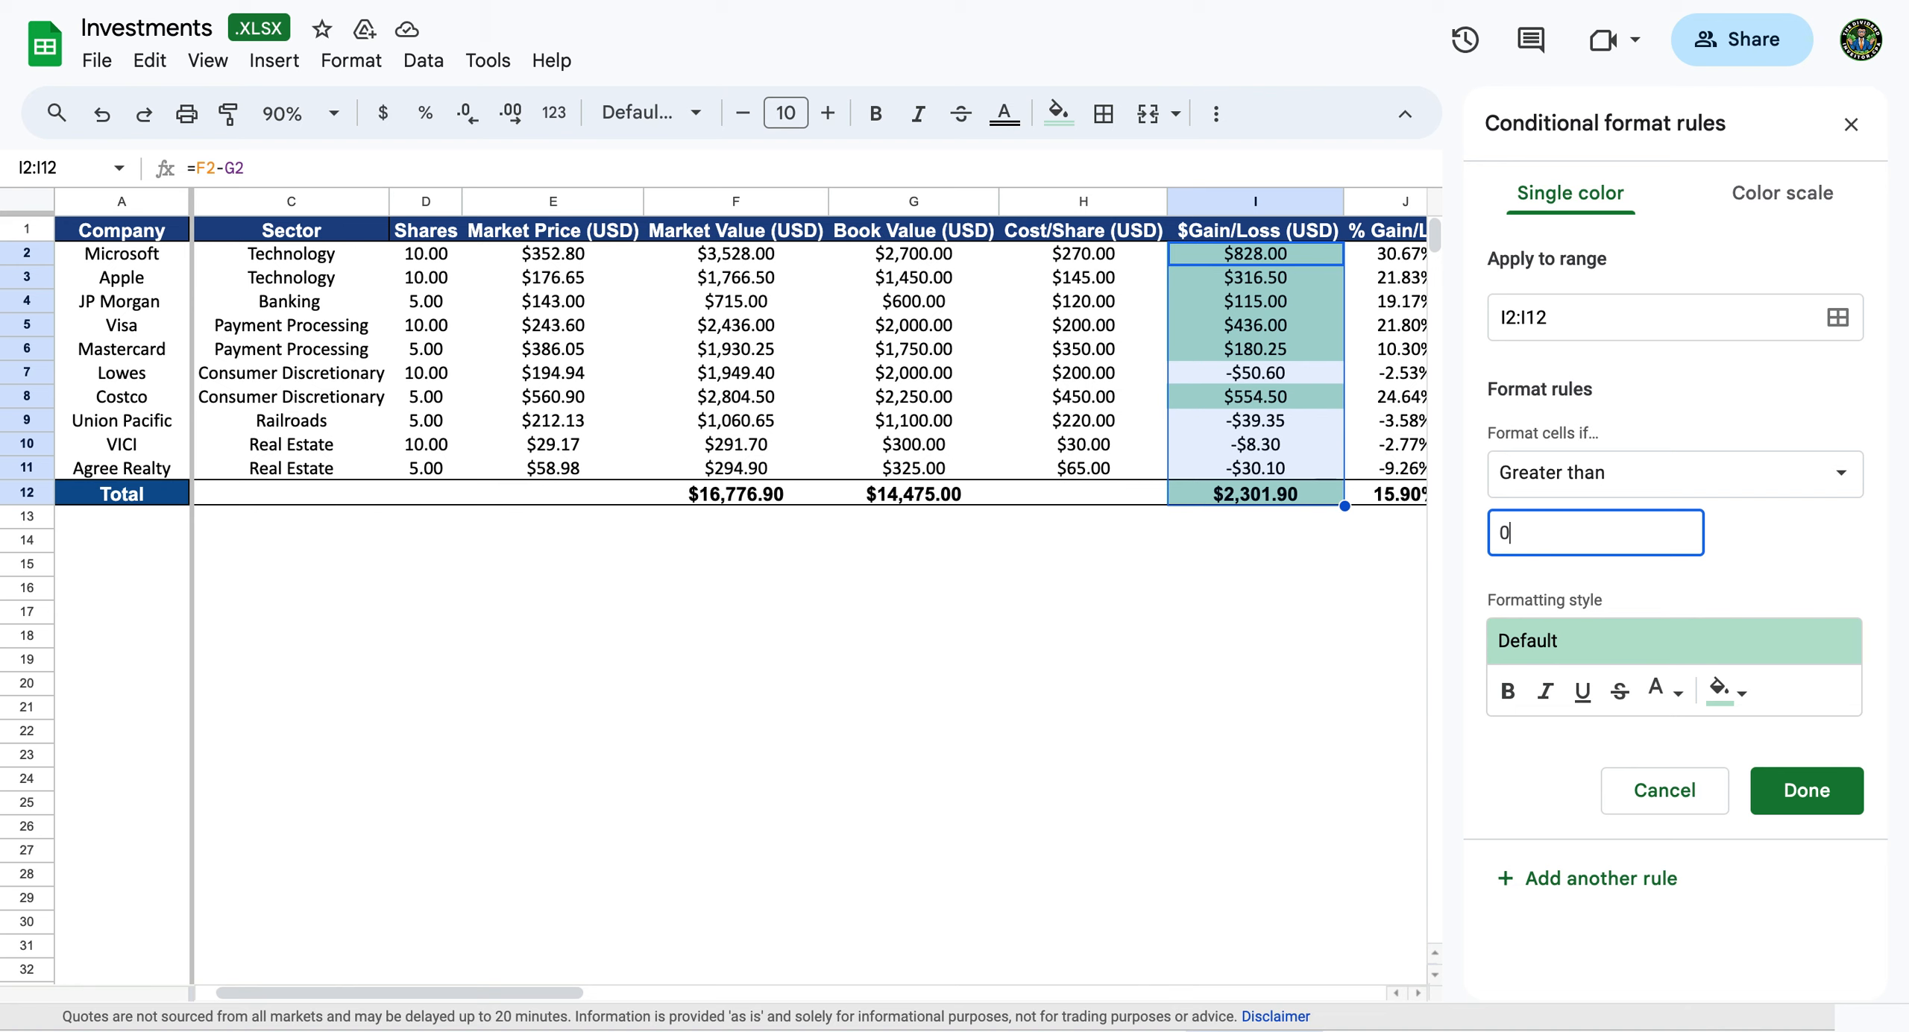
Add a second conditional formatting rule for I2:I12 with the condition Less than 0.
click(1507, 887)
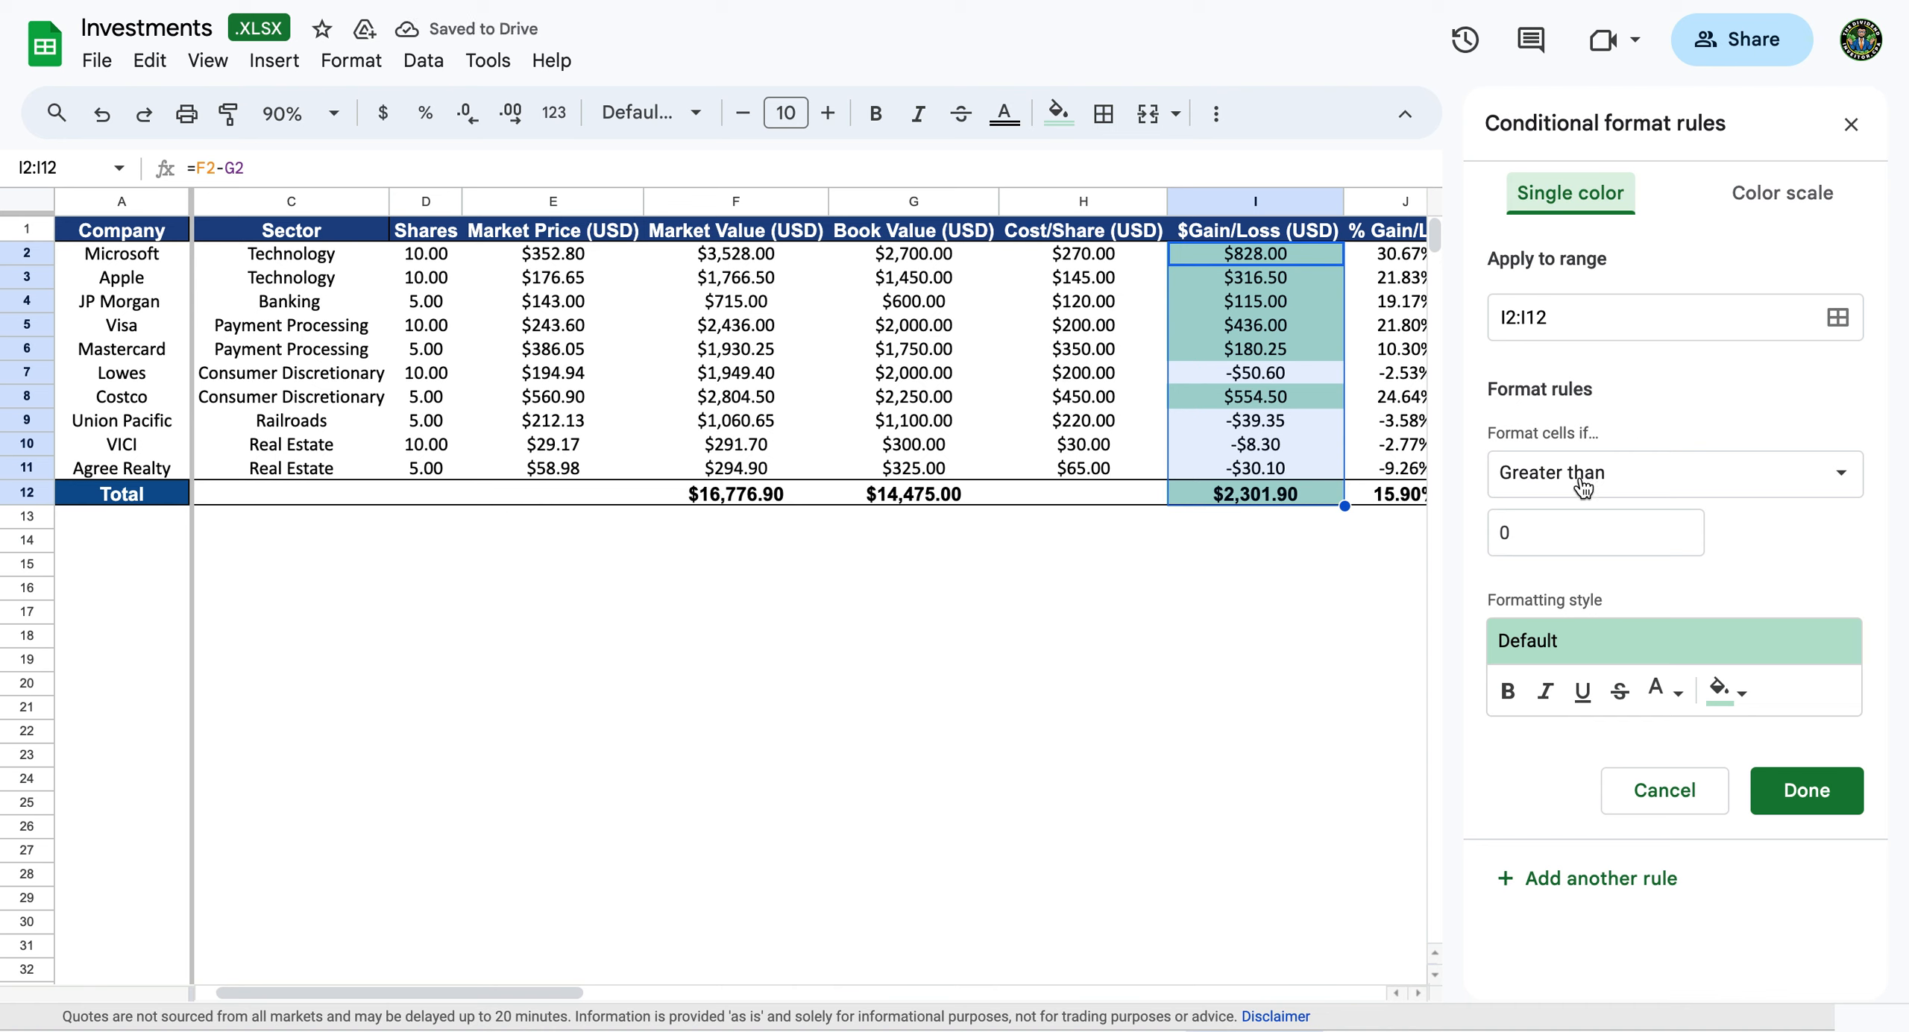
click(1590, 472)
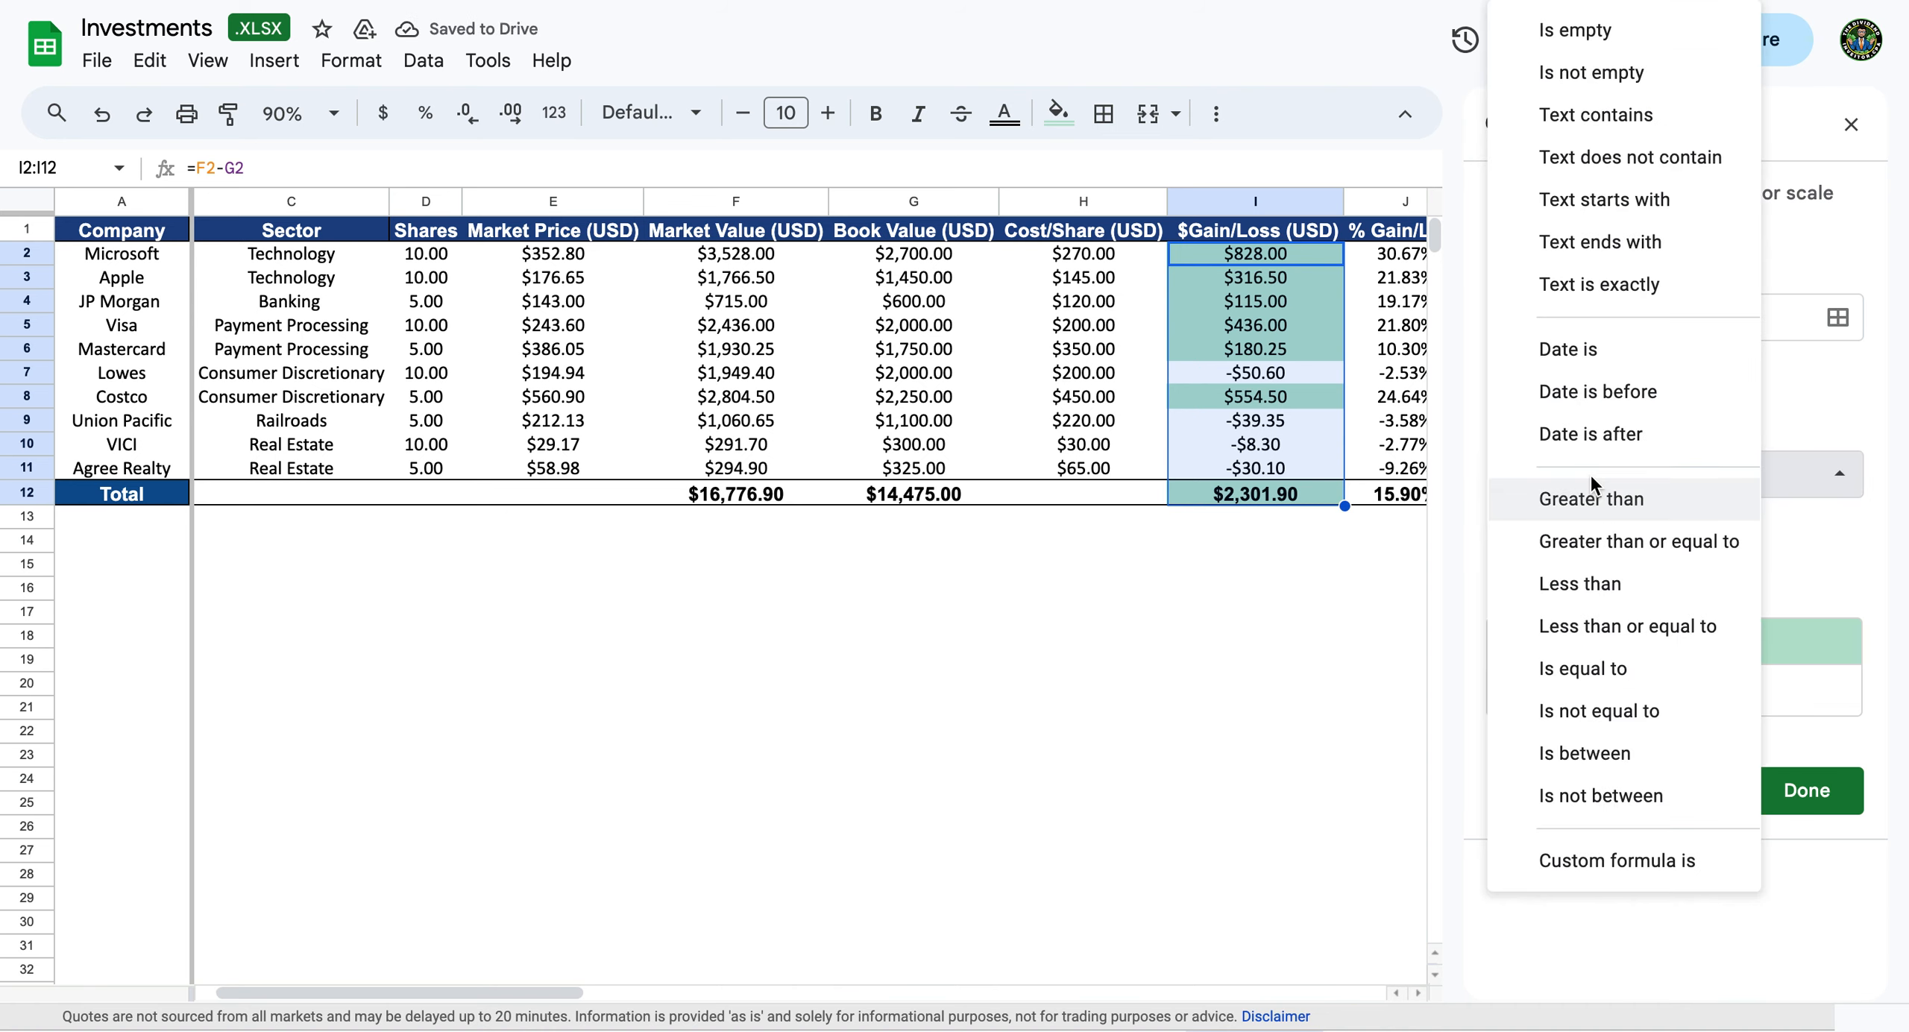
click(1583, 585)
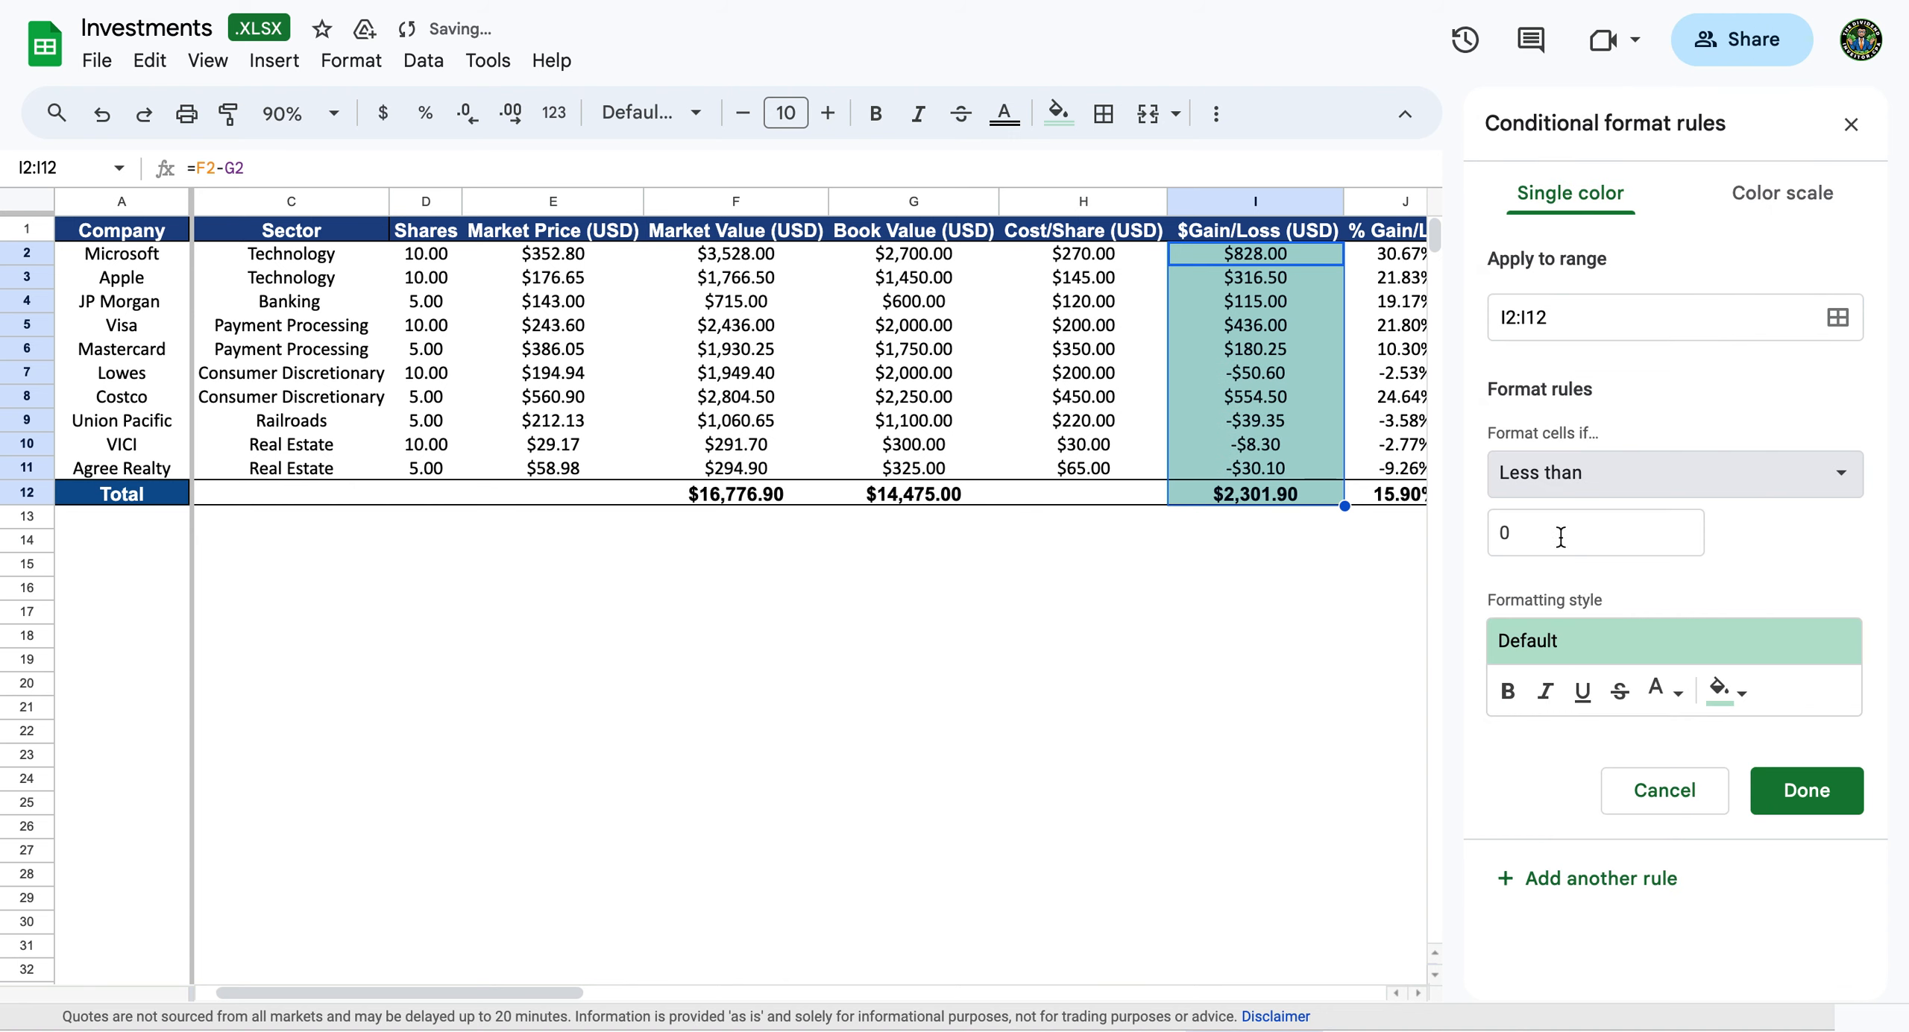
click(1717, 689)
click(1716, 690)
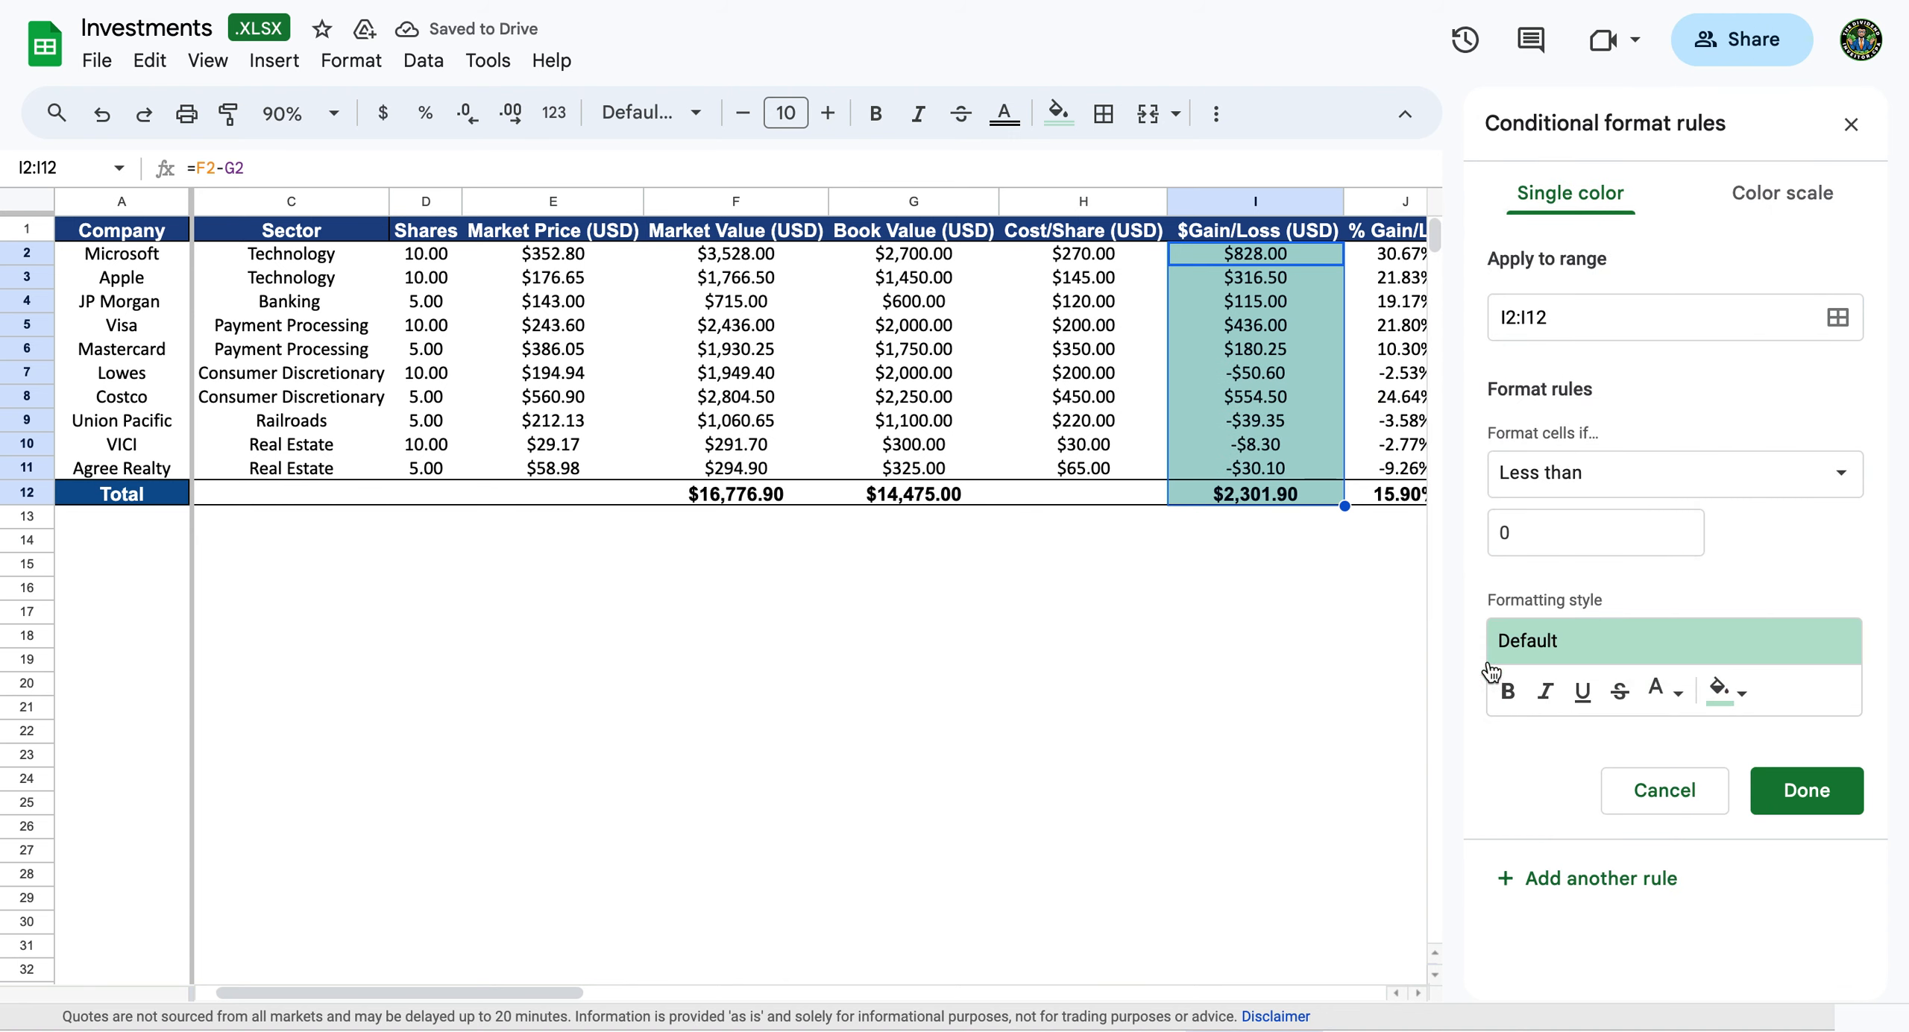
click(1714, 690)
click(1717, 691)
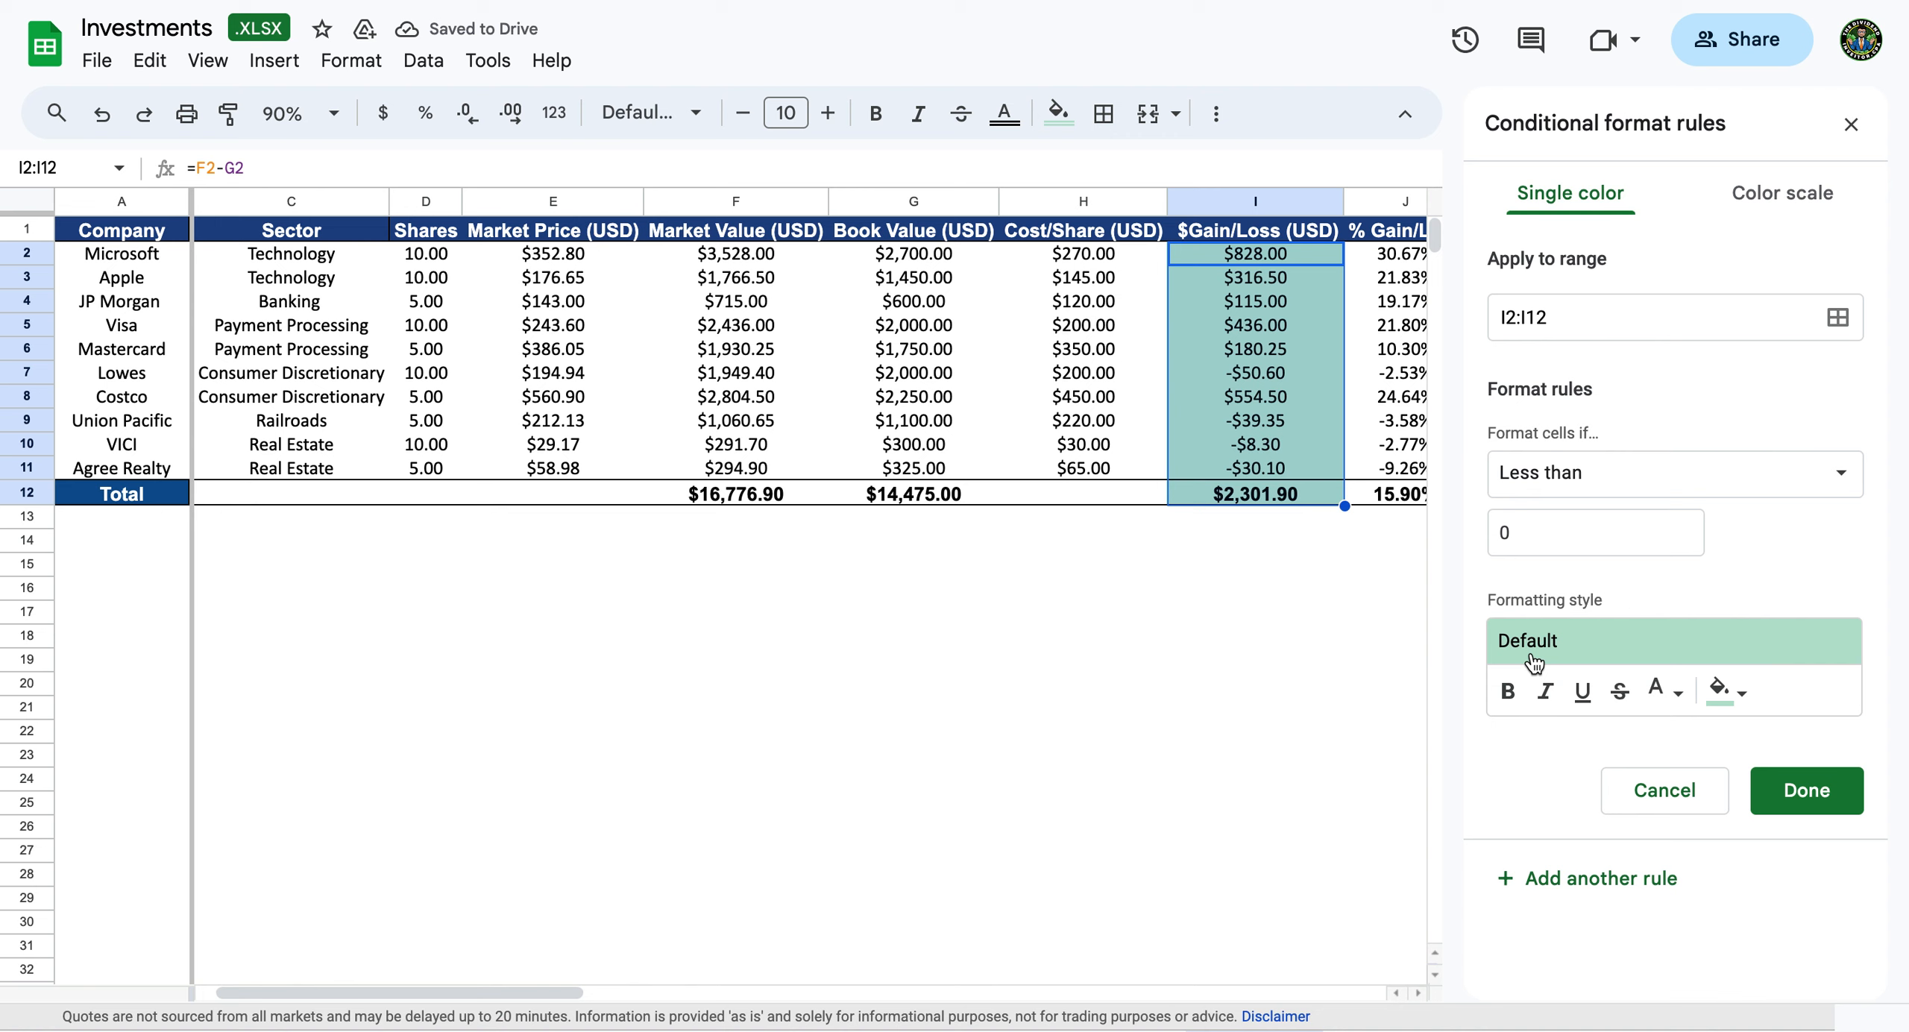
click(1716, 705)
click(1712, 694)
click(1715, 698)
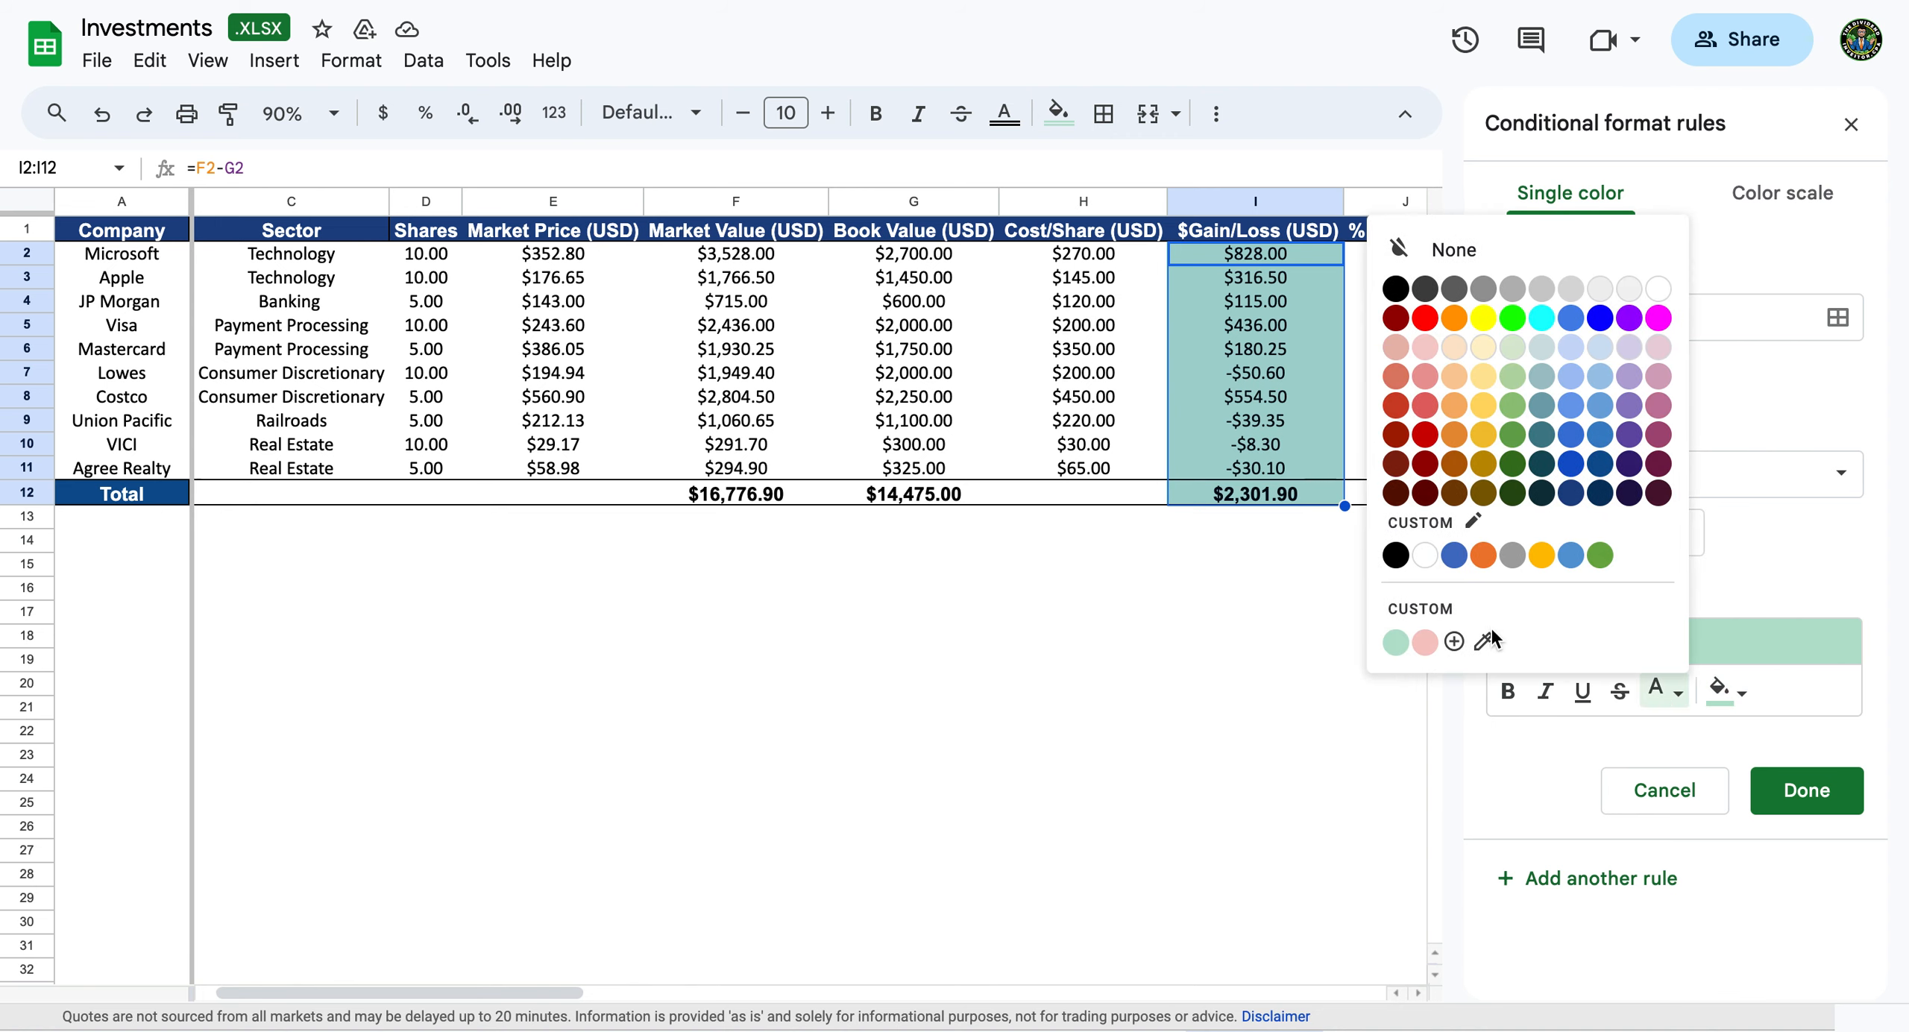
click(1424, 642)
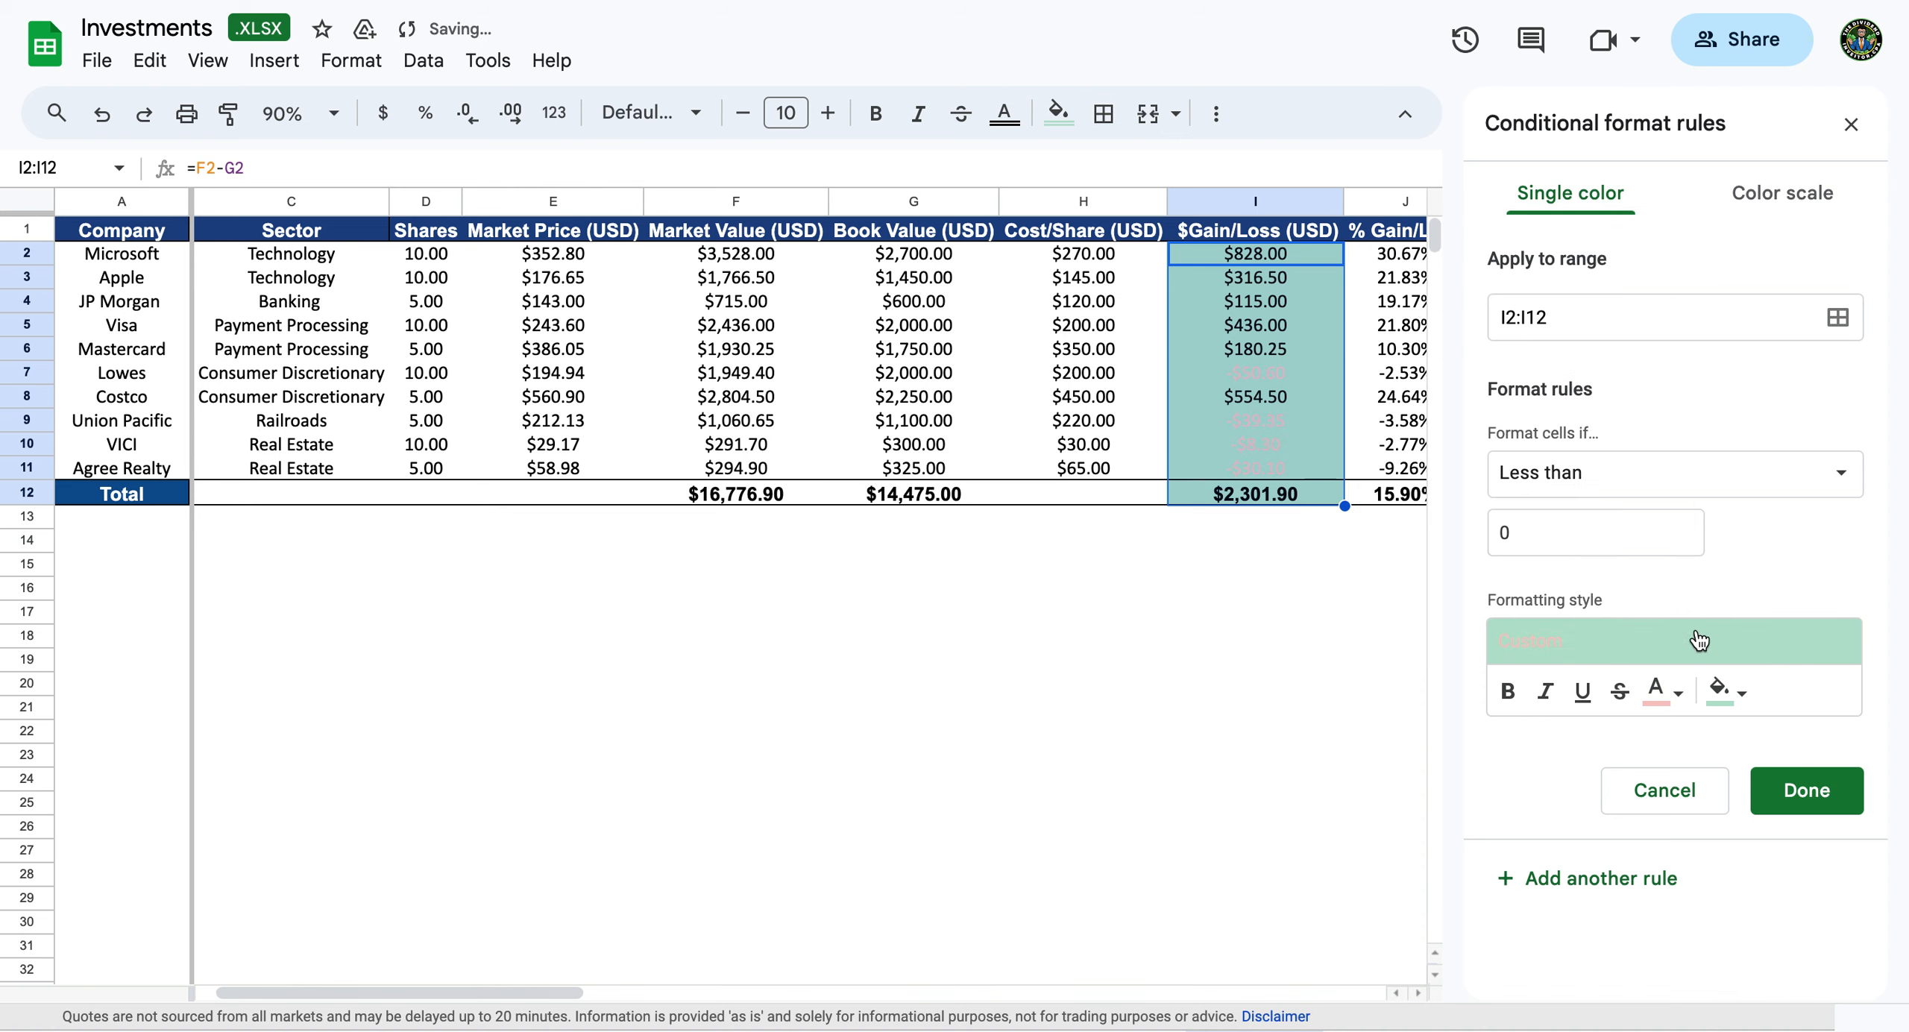
click(1674, 702)
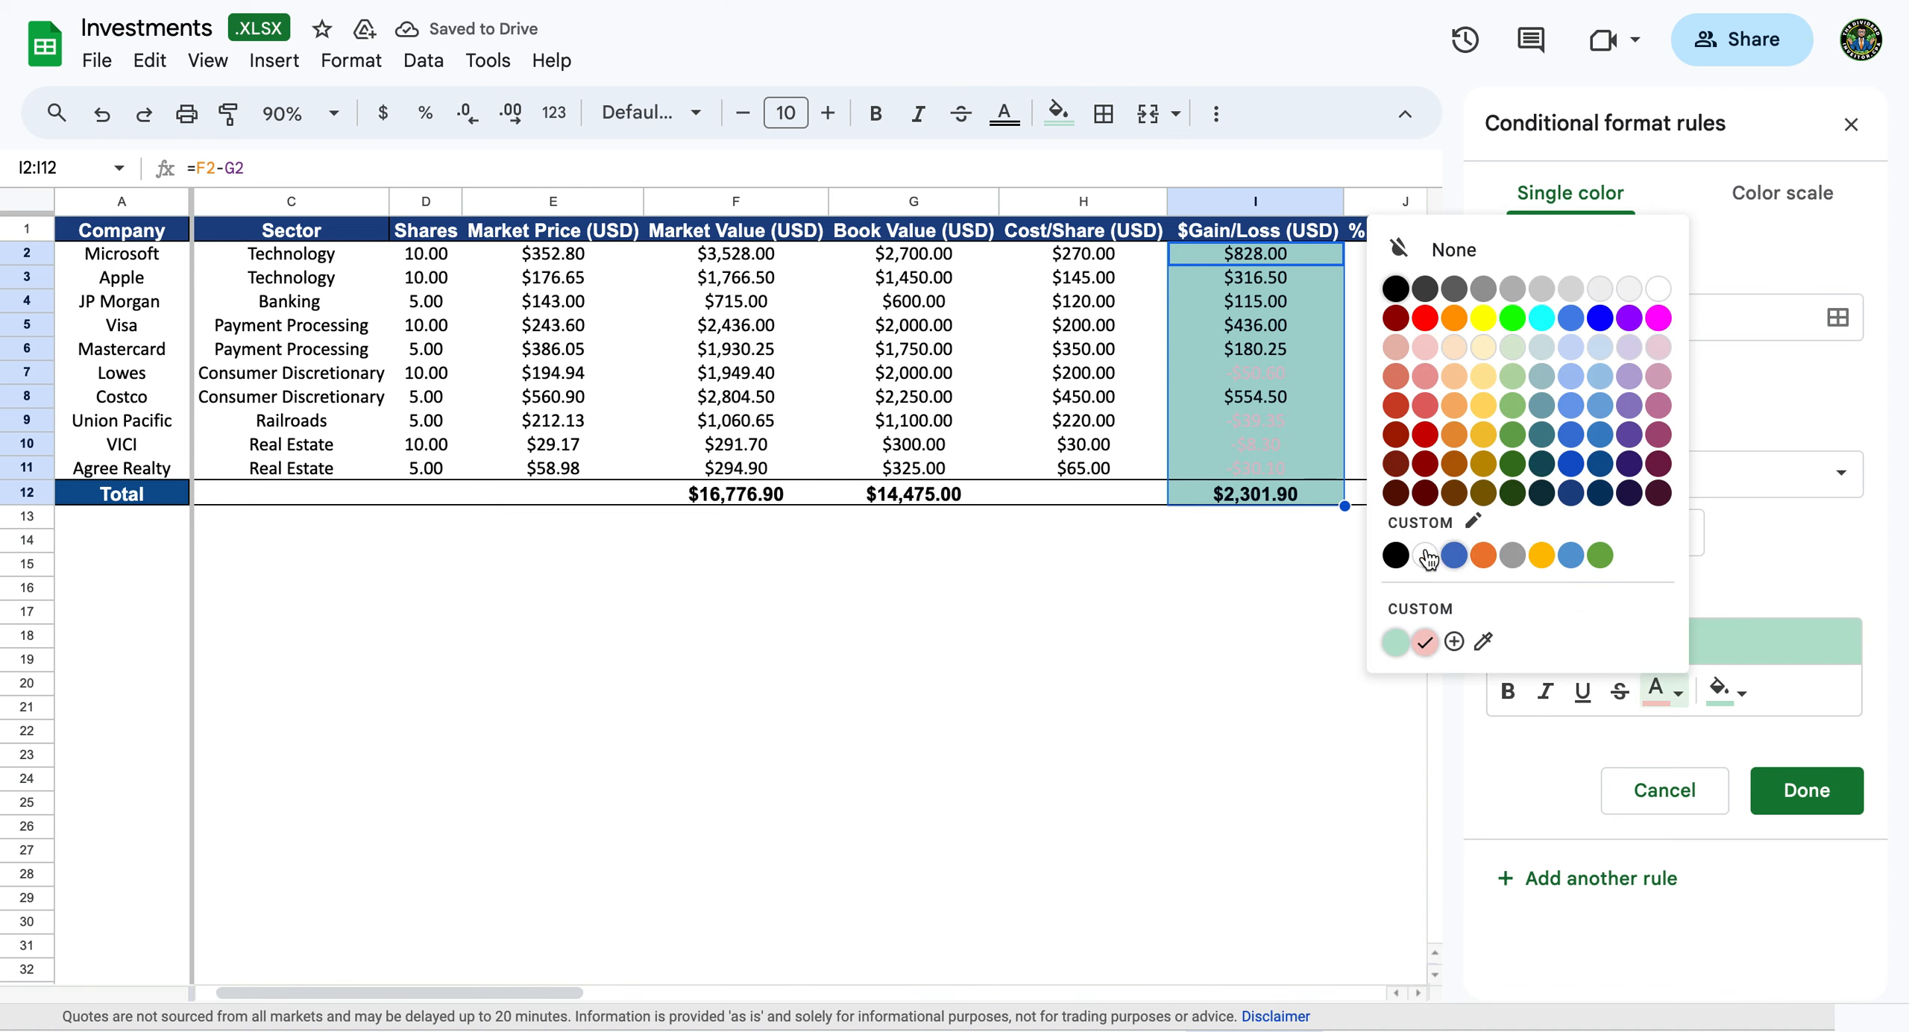
click(1404, 561)
Give the less-than-0 rule for I2:I12 the custom light red fill colour and save the rule.
click(1727, 692)
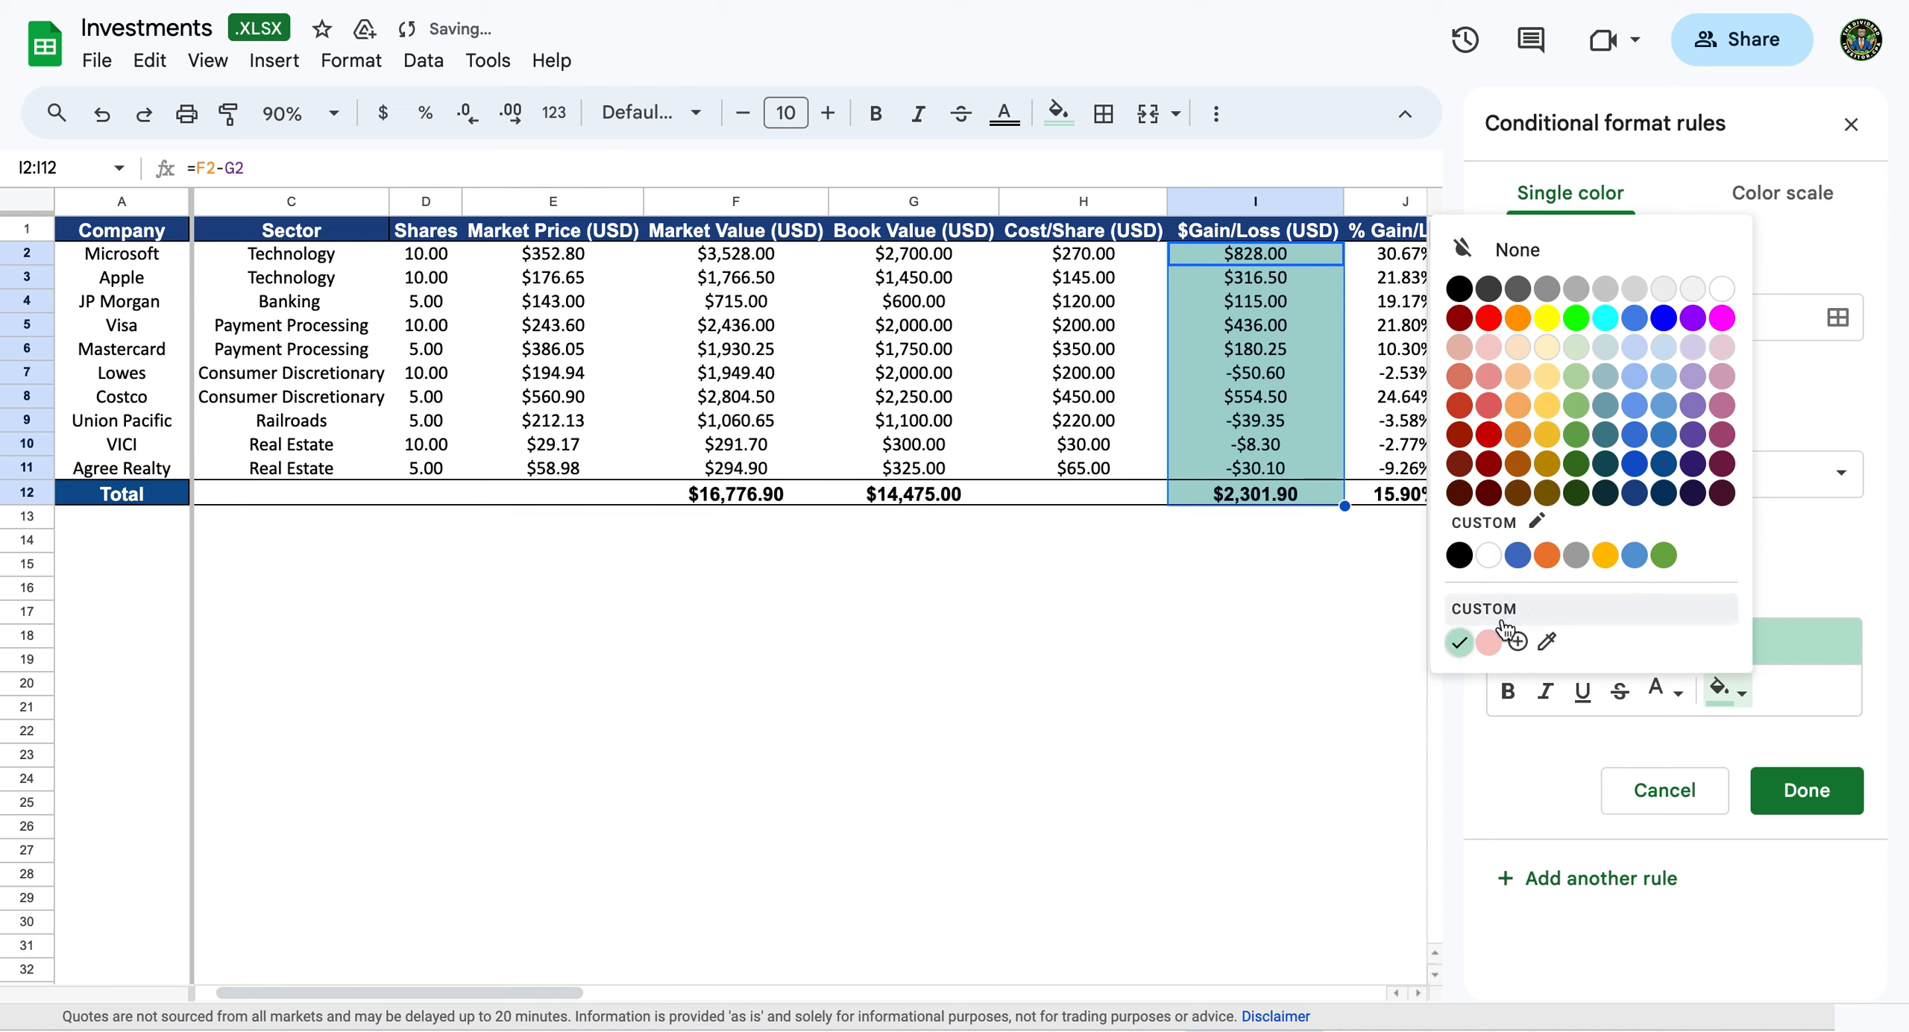
click(1489, 643)
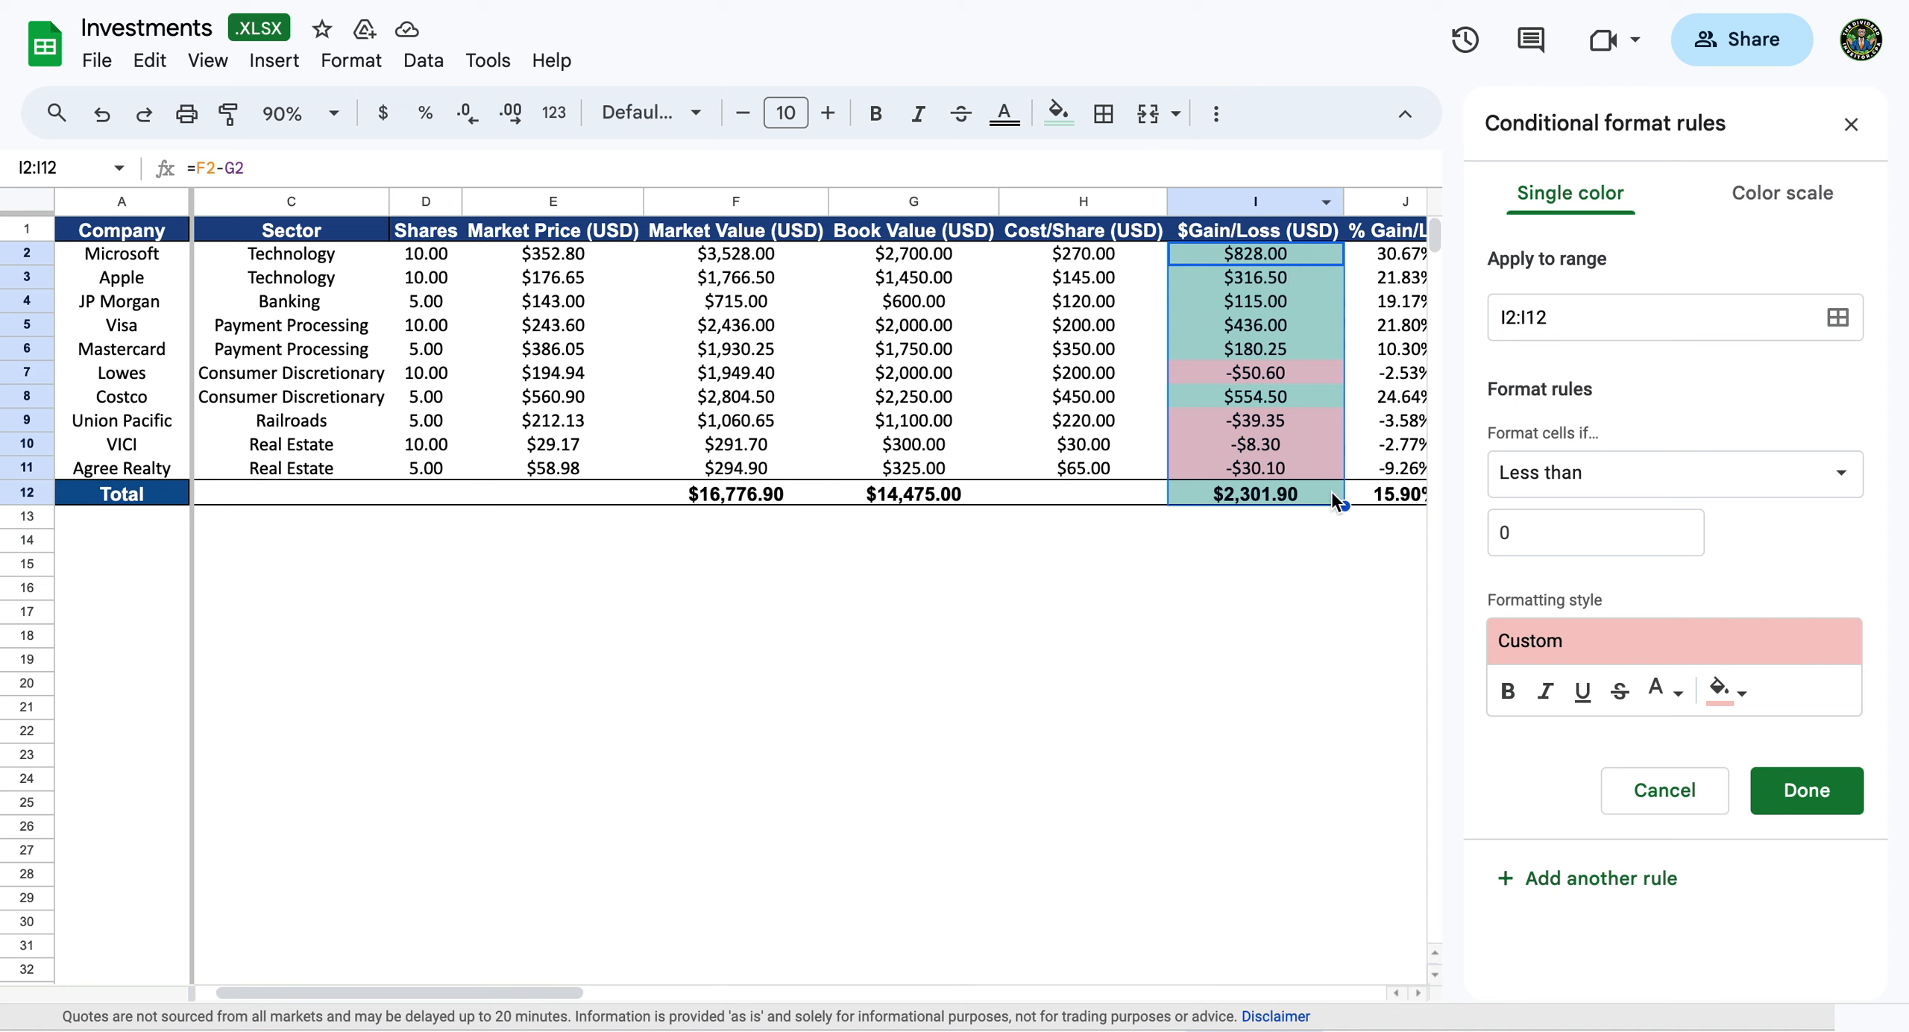
click(1830, 789)
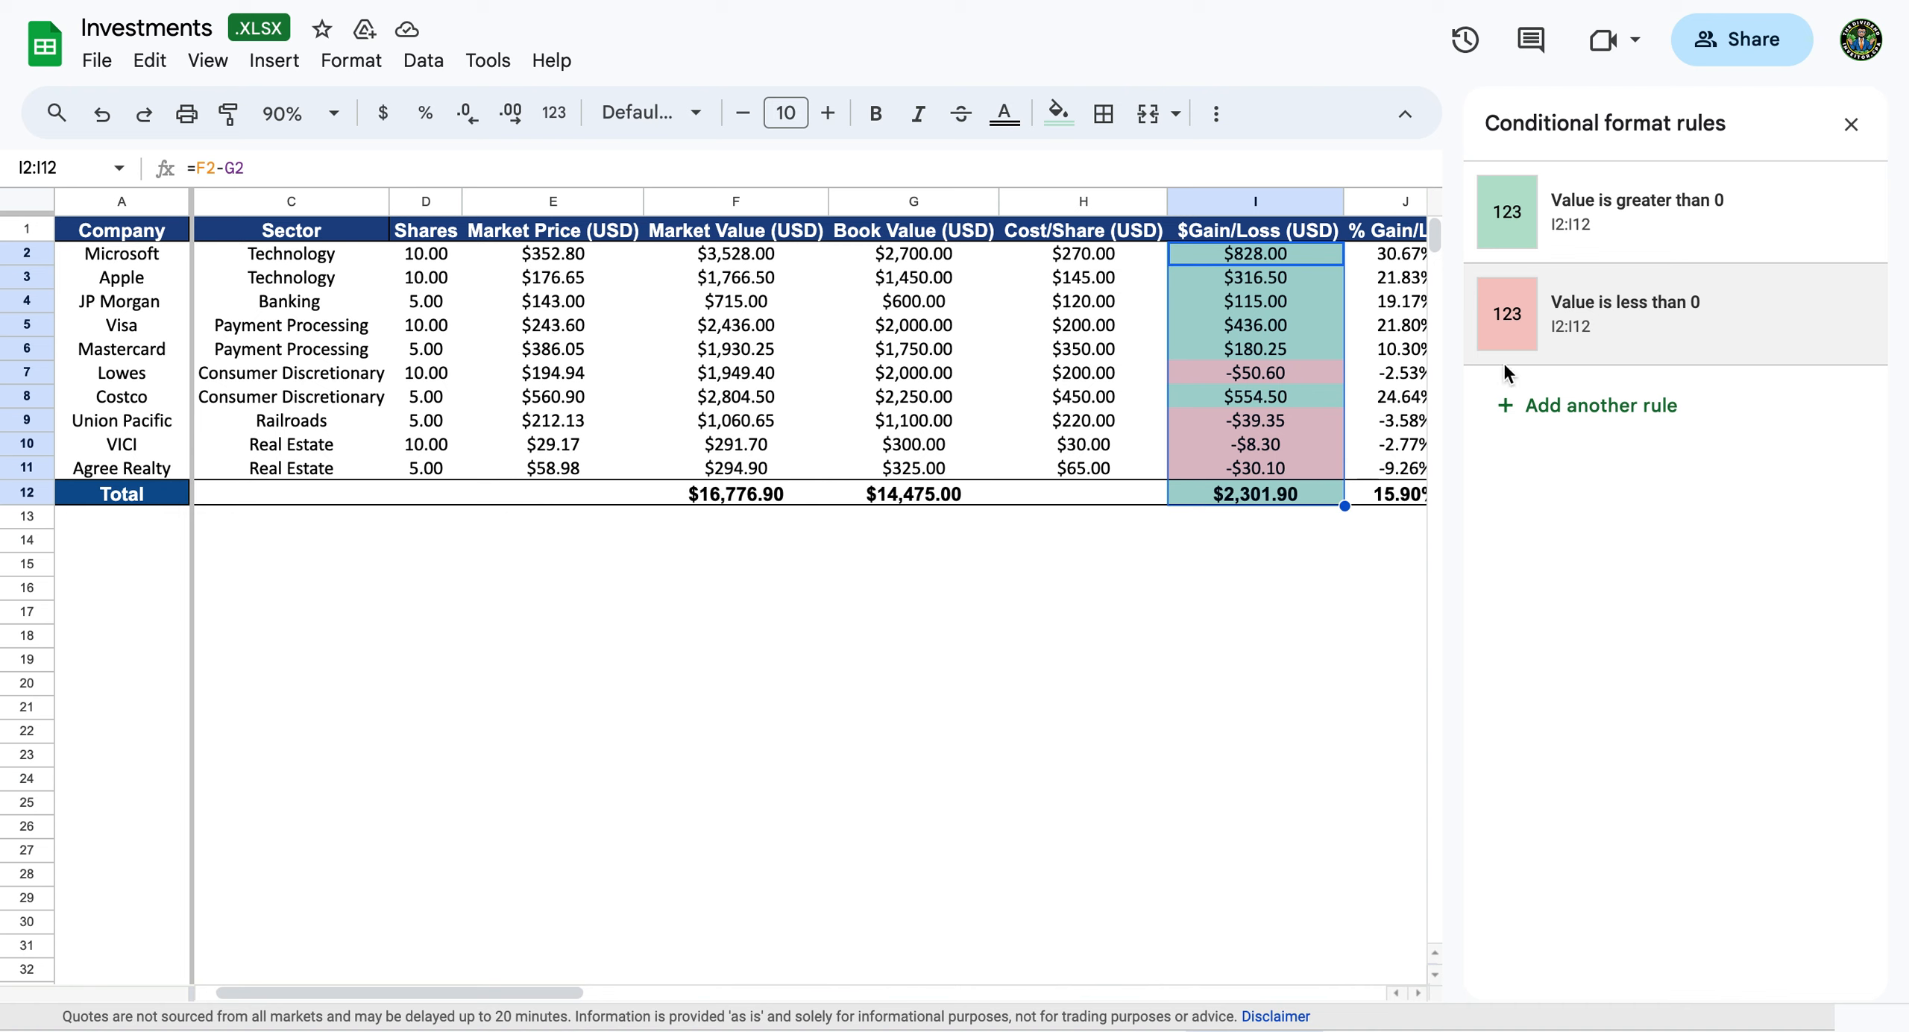
click(1852, 132)
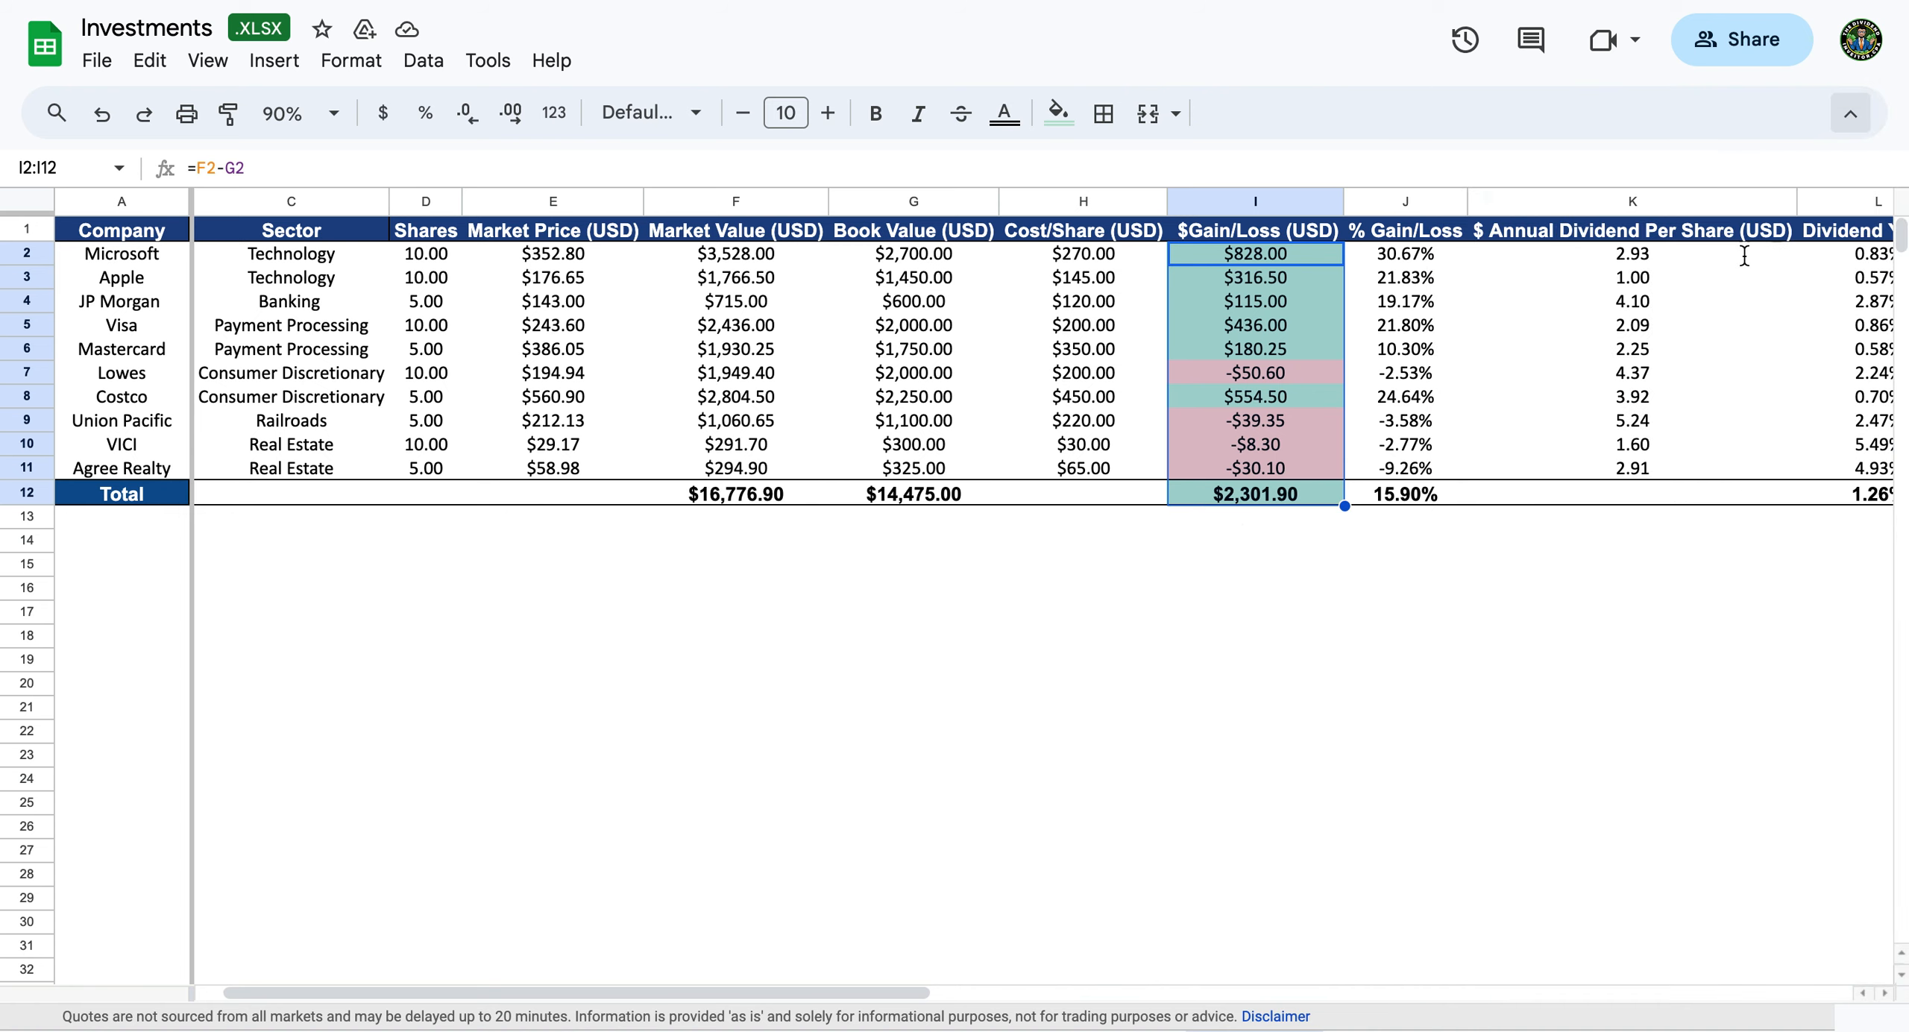
Create a conditional formatting rule on the % Gain/Loss cells J2:J12 that applies the default green style to values greater than 0.
click(1408, 326)
drag(1412, 258, 1423, 498)
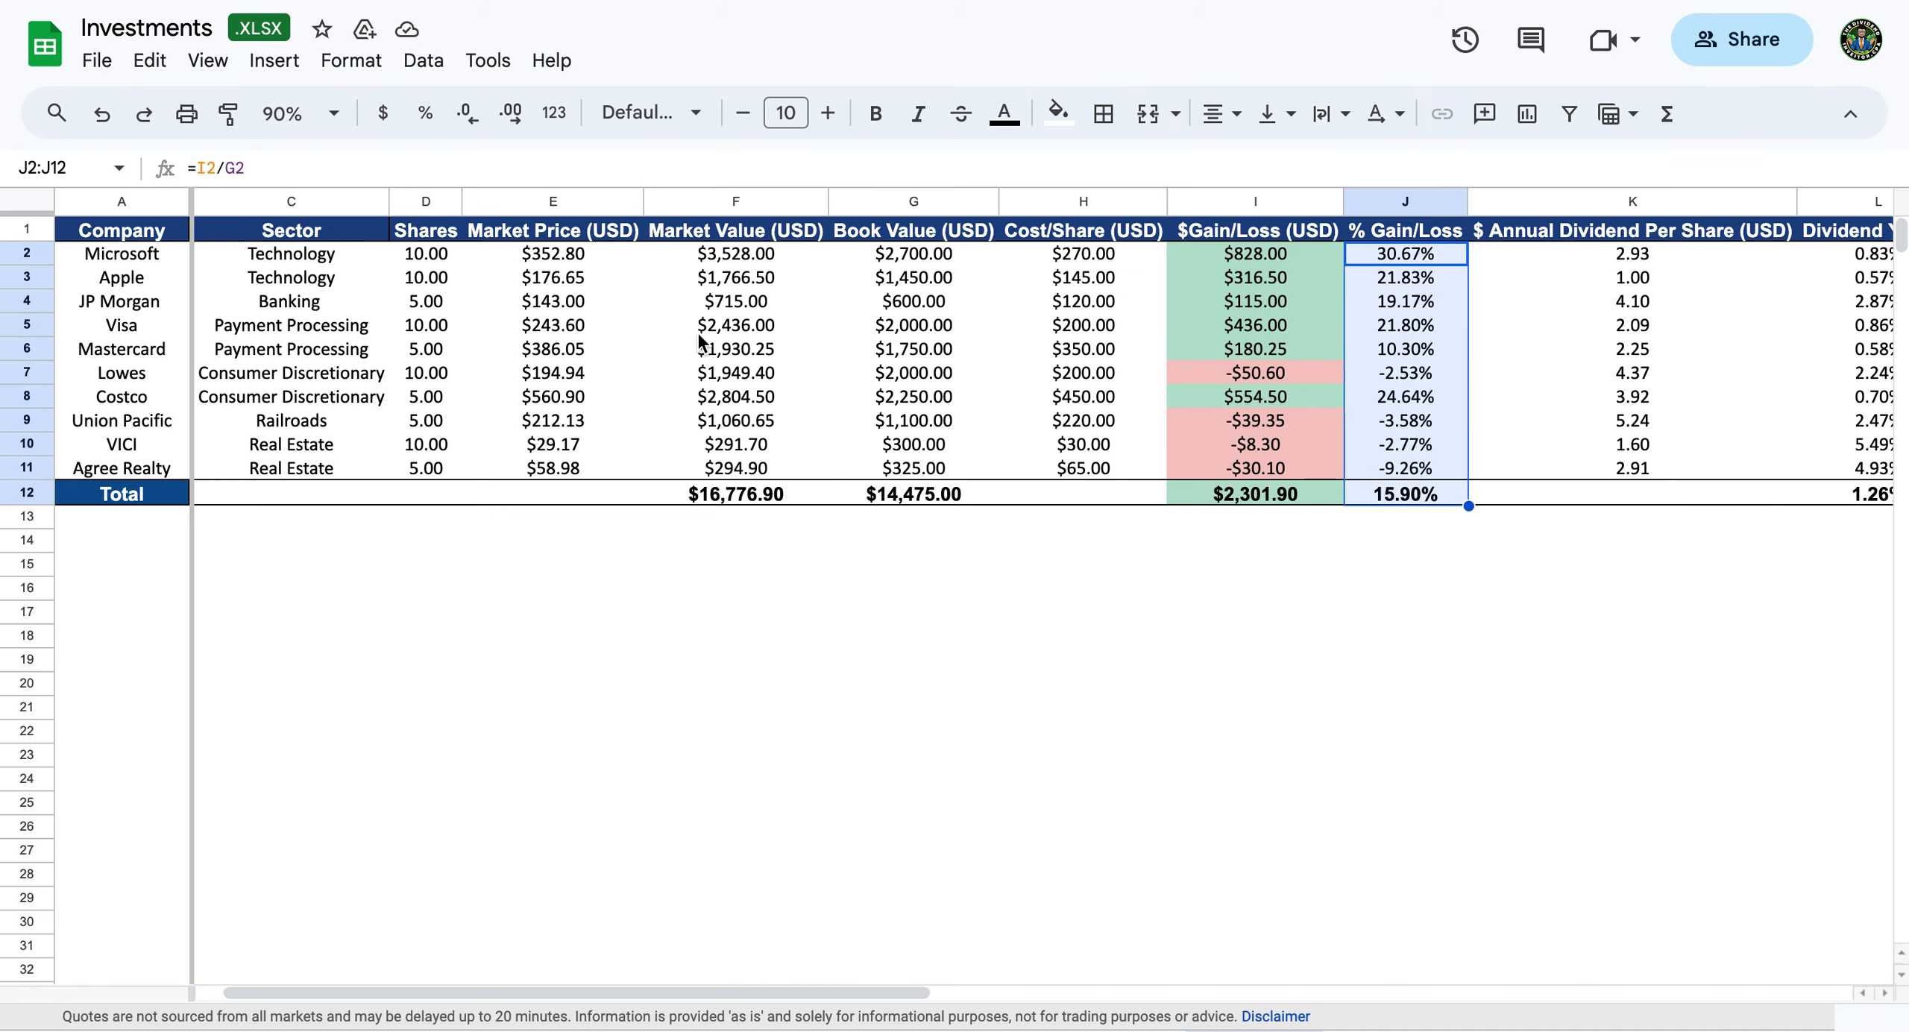
click(350, 60)
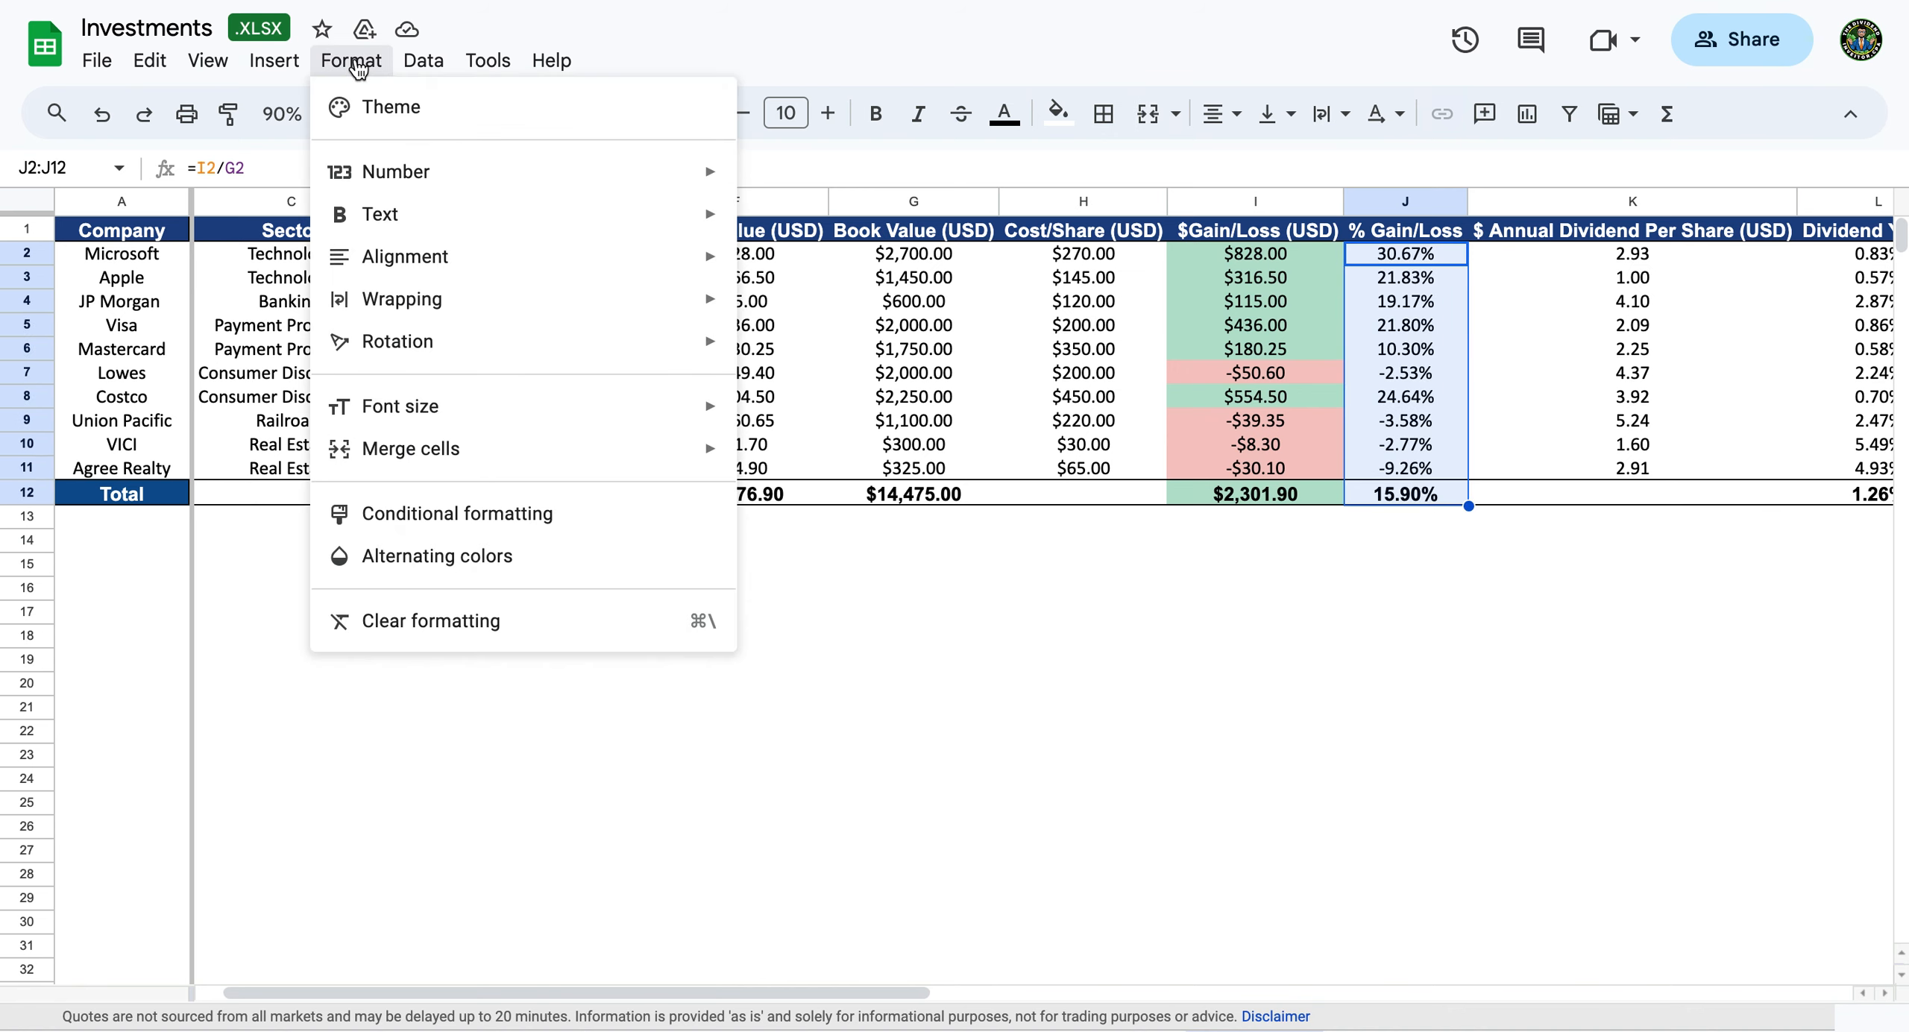
click(459, 515)
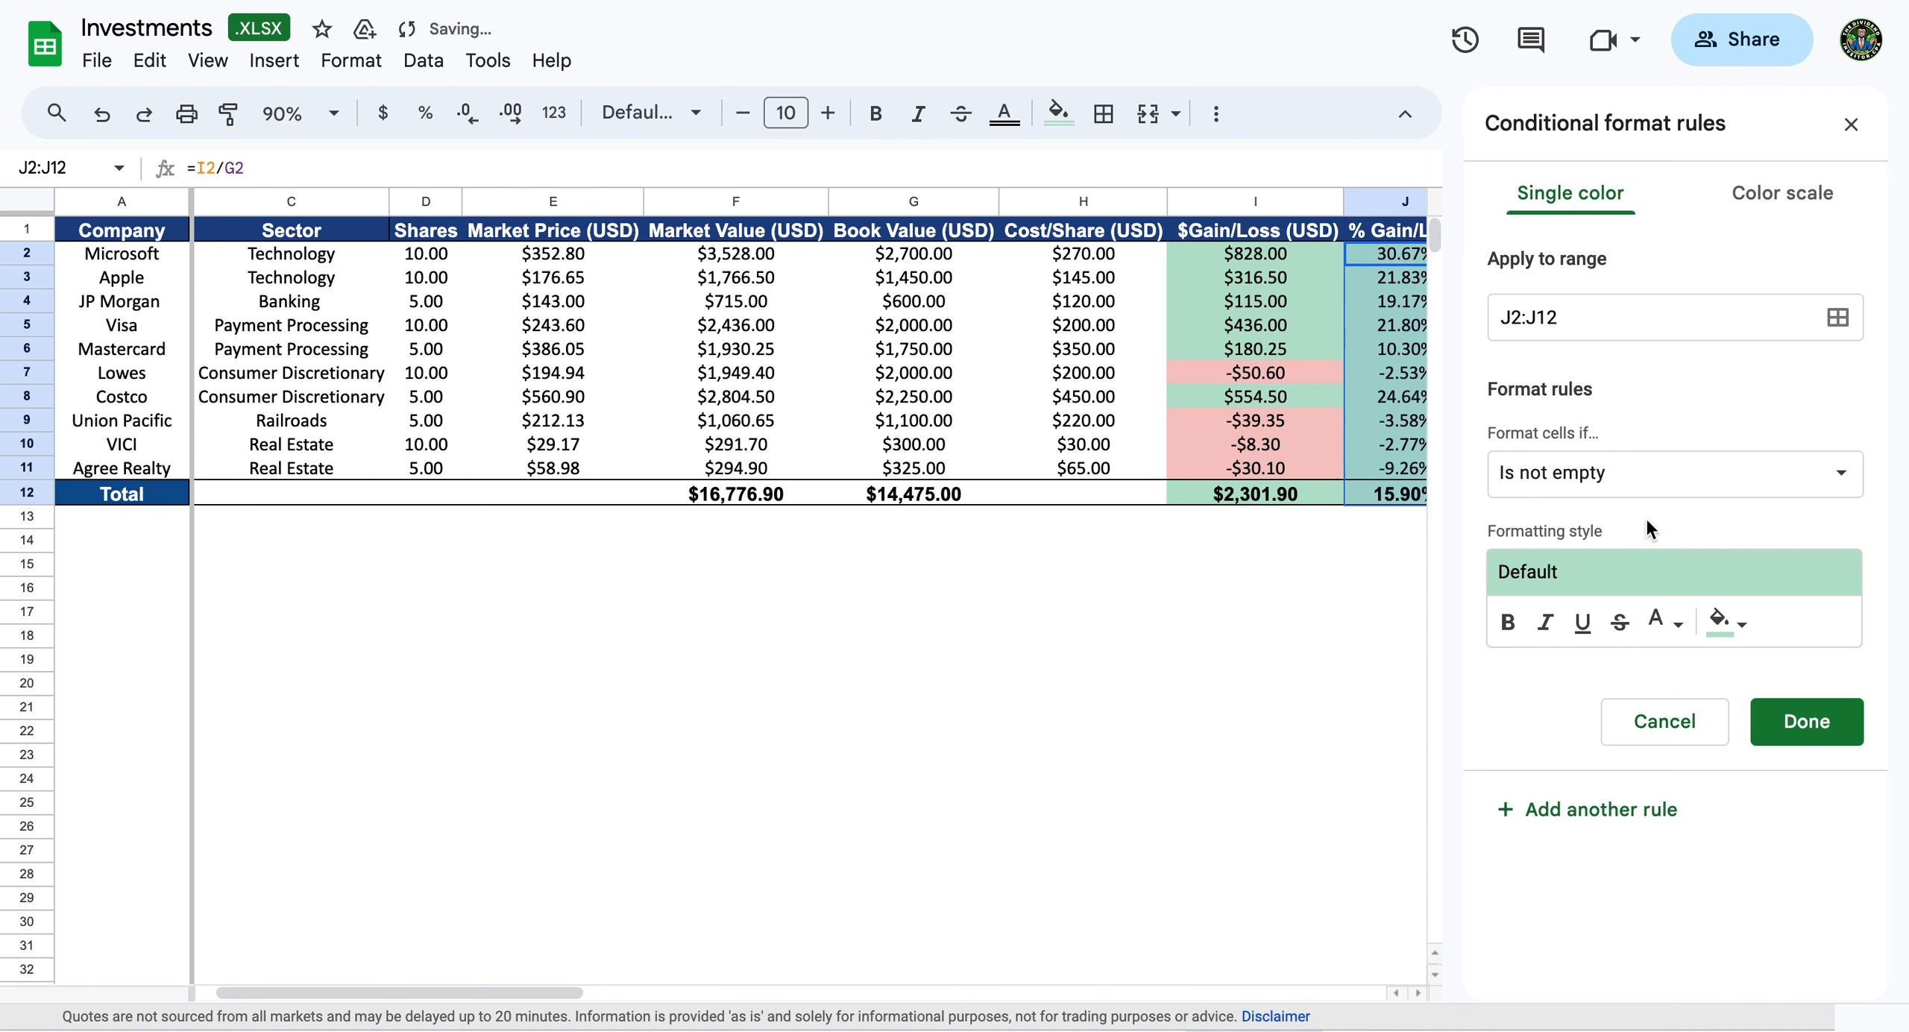
click(1700, 478)
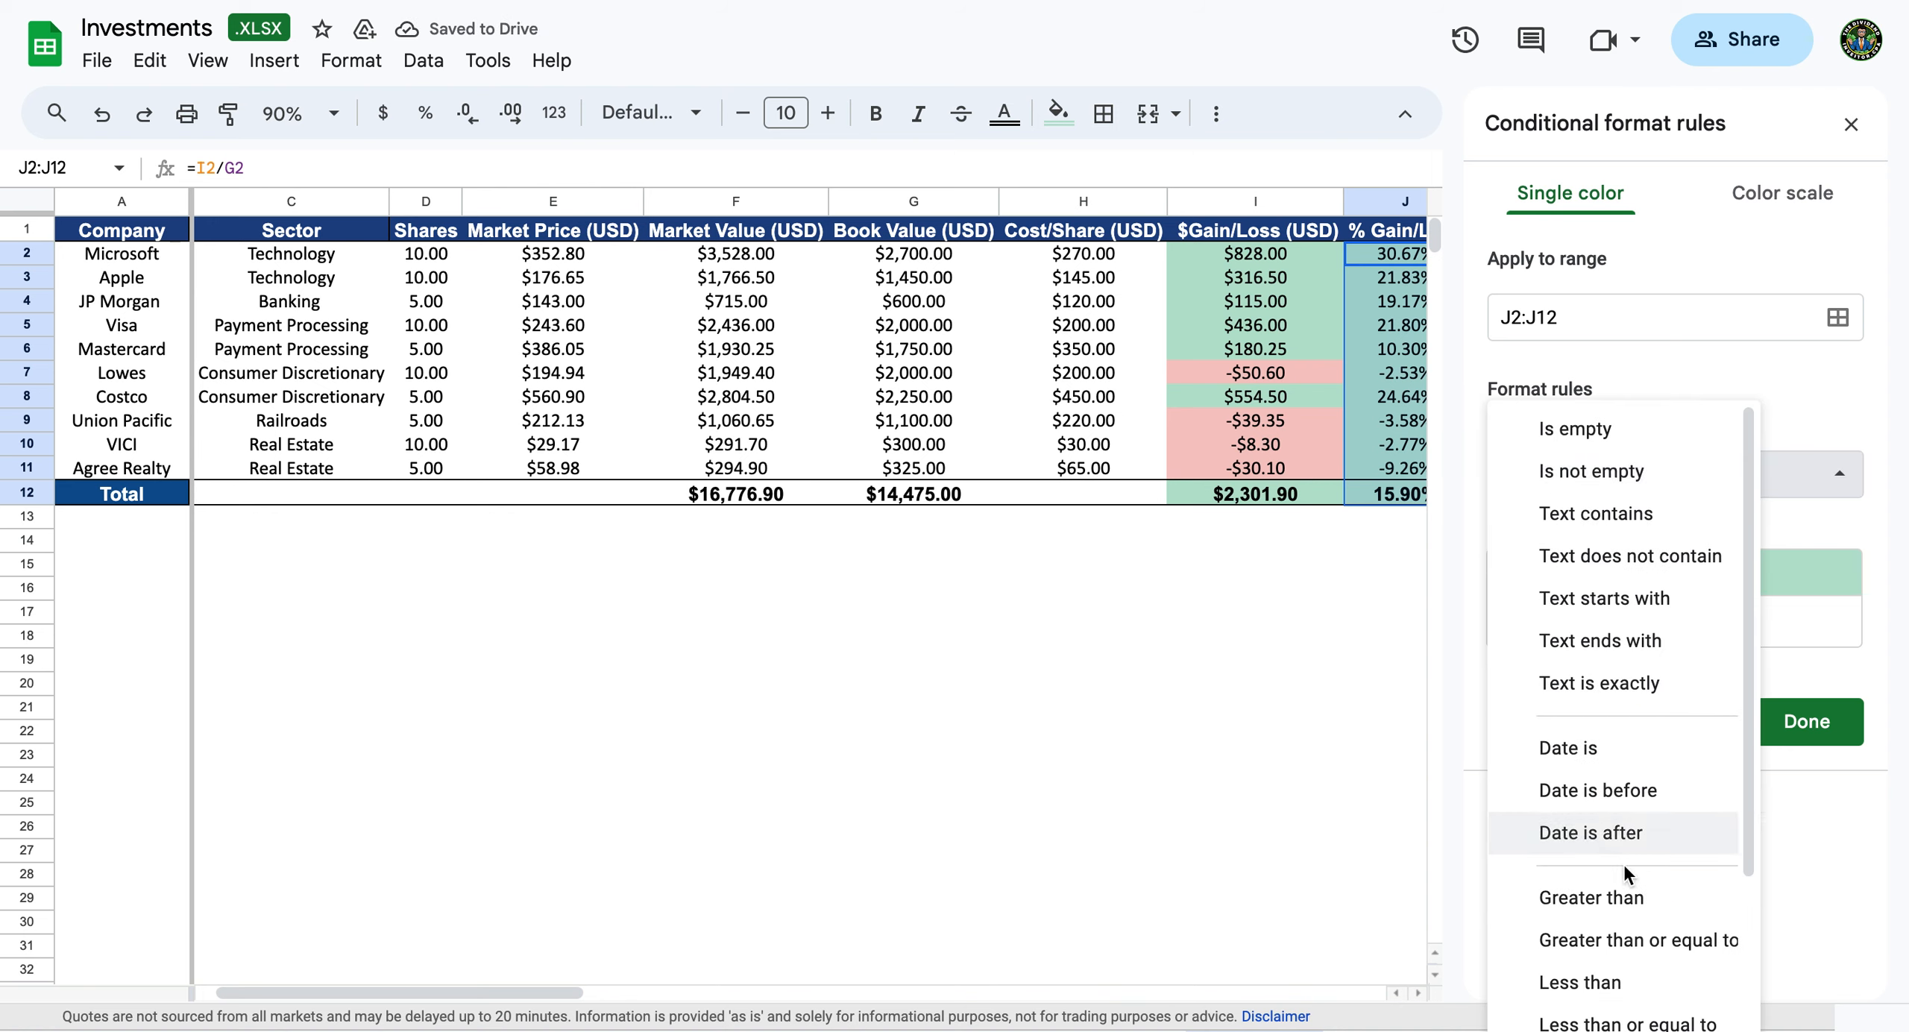
click(1603, 898)
click(1635, 546)
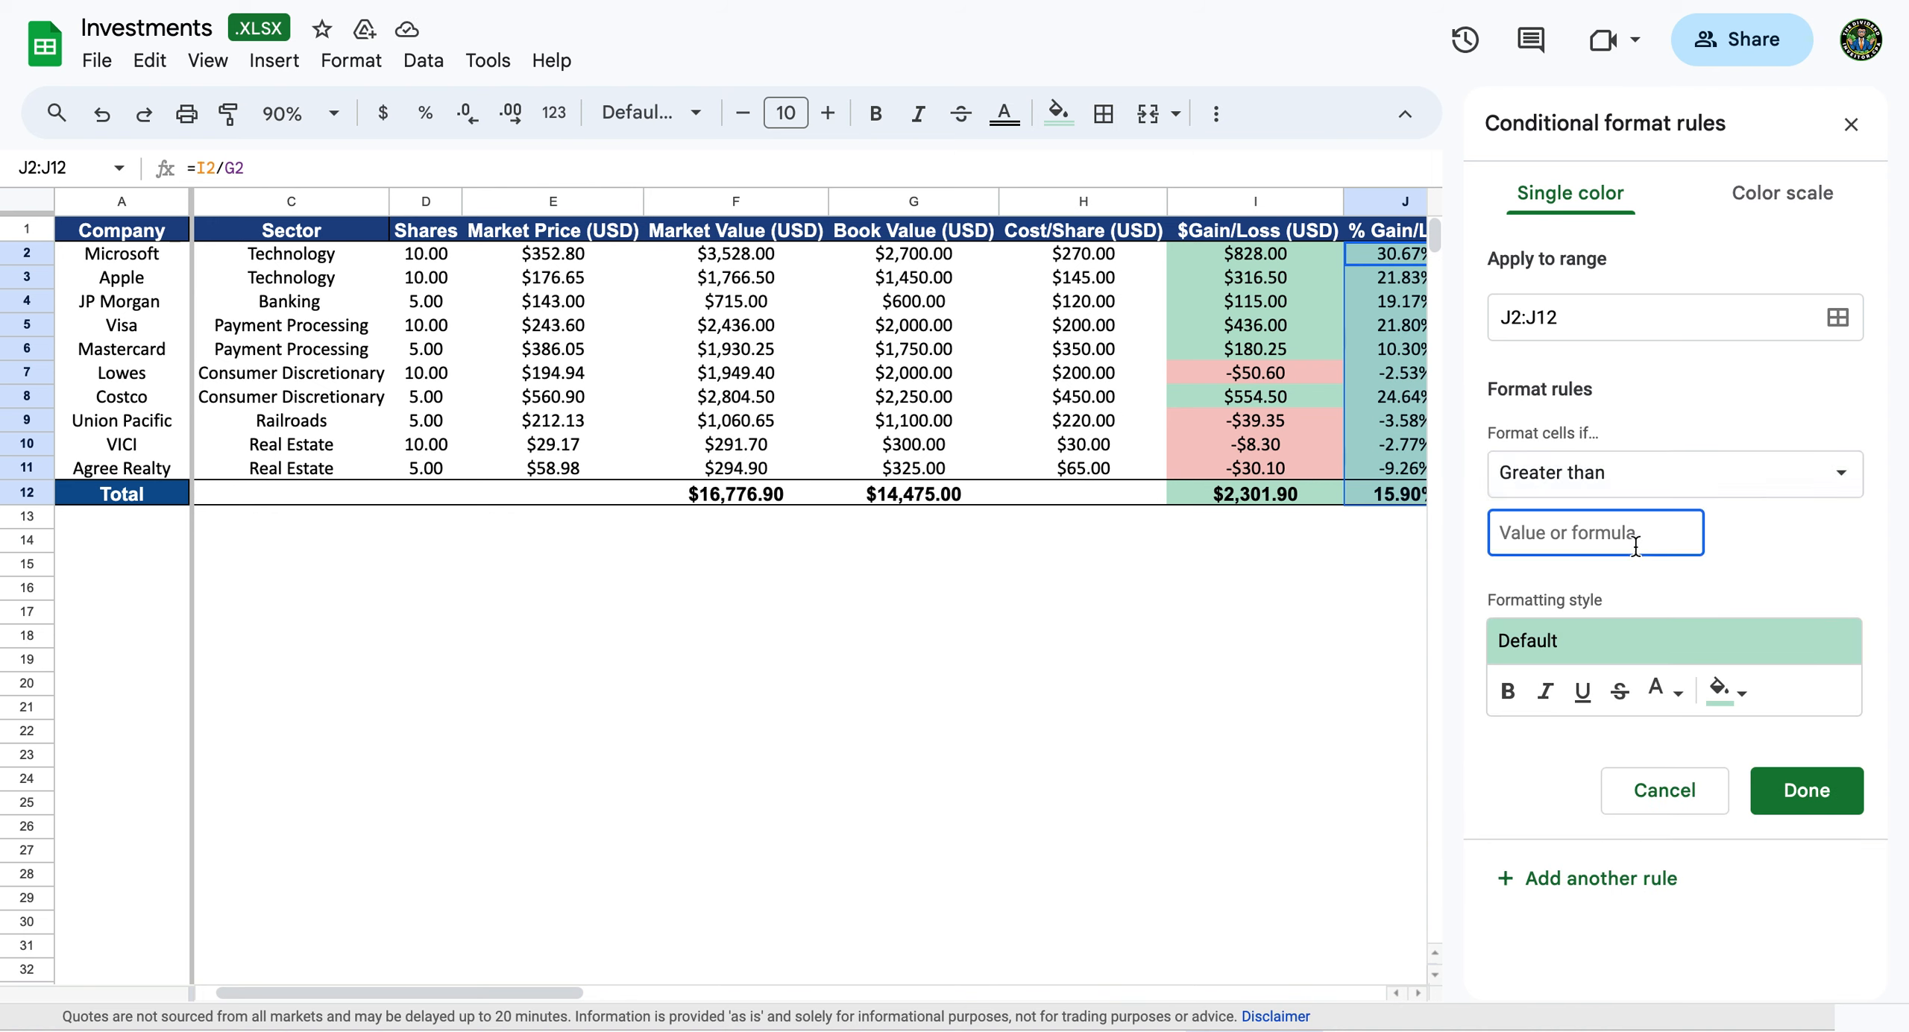
text(0)
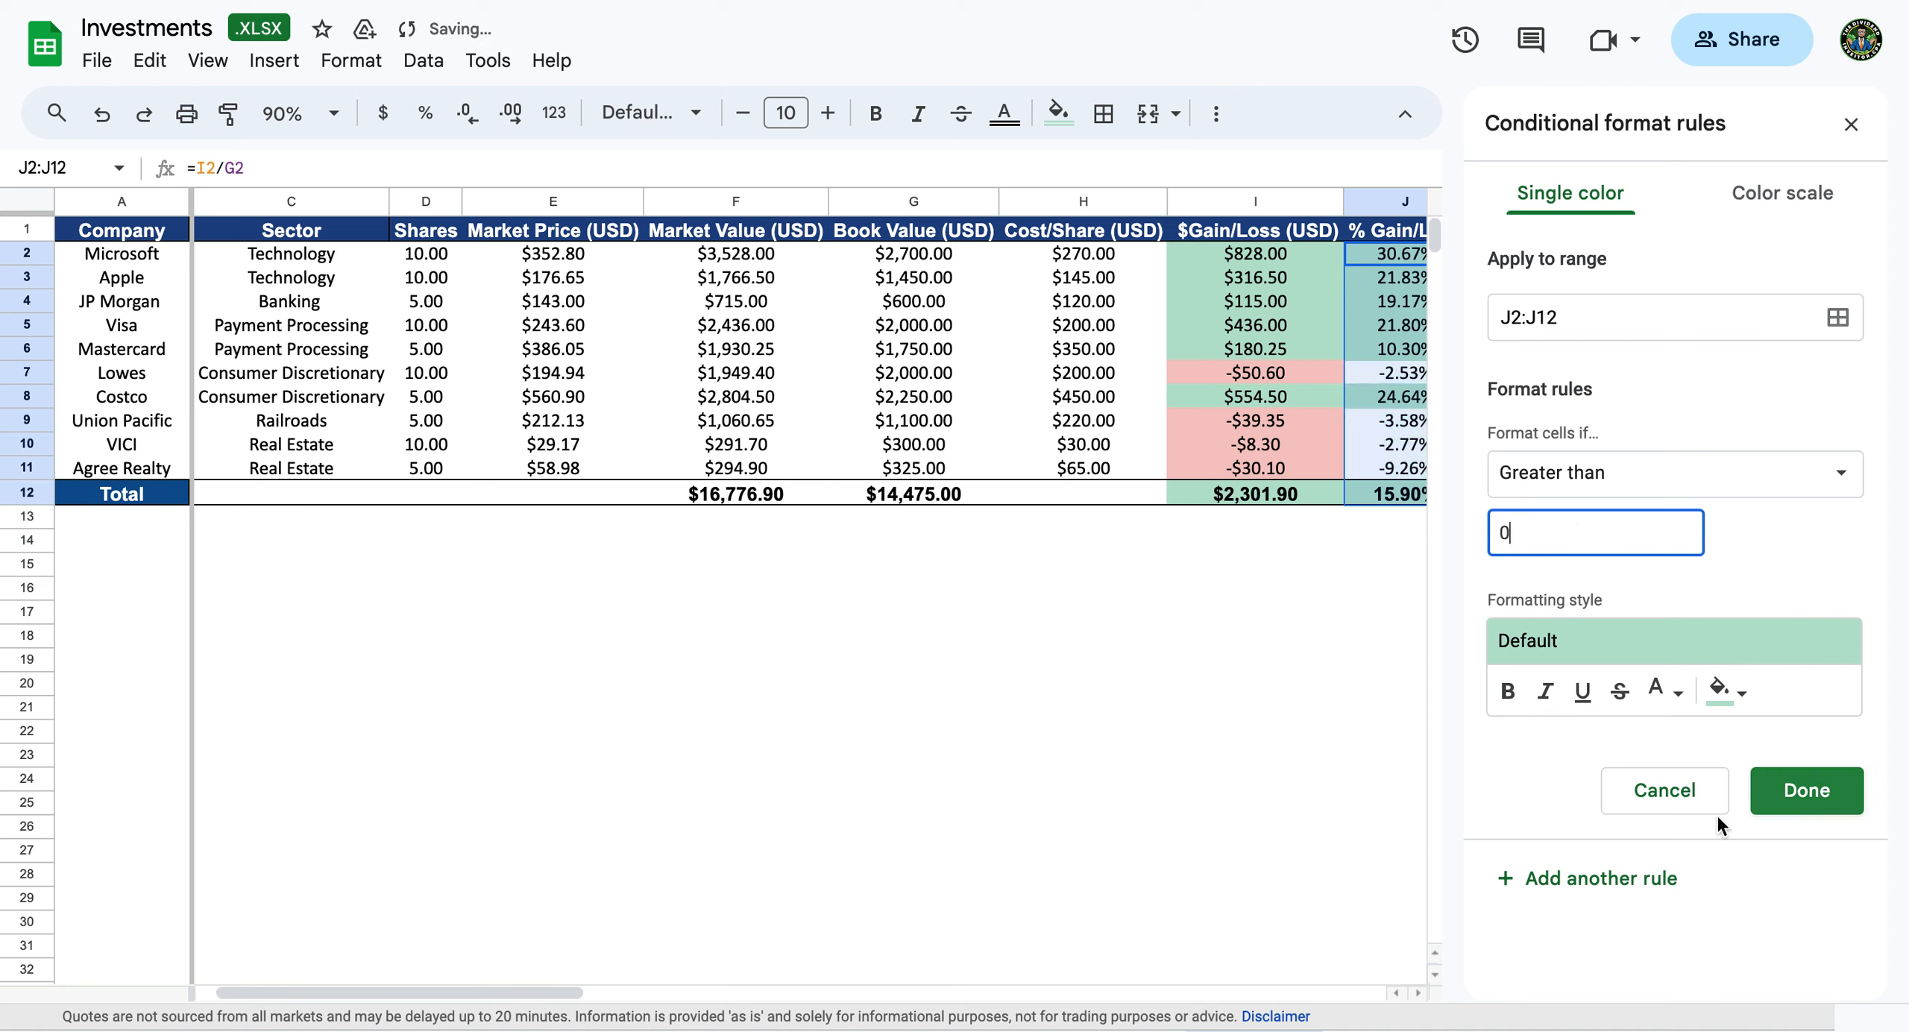
Add and save a second rule for J2:J12 that fills values less than 0 with the custom light red.
click(1509, 880)
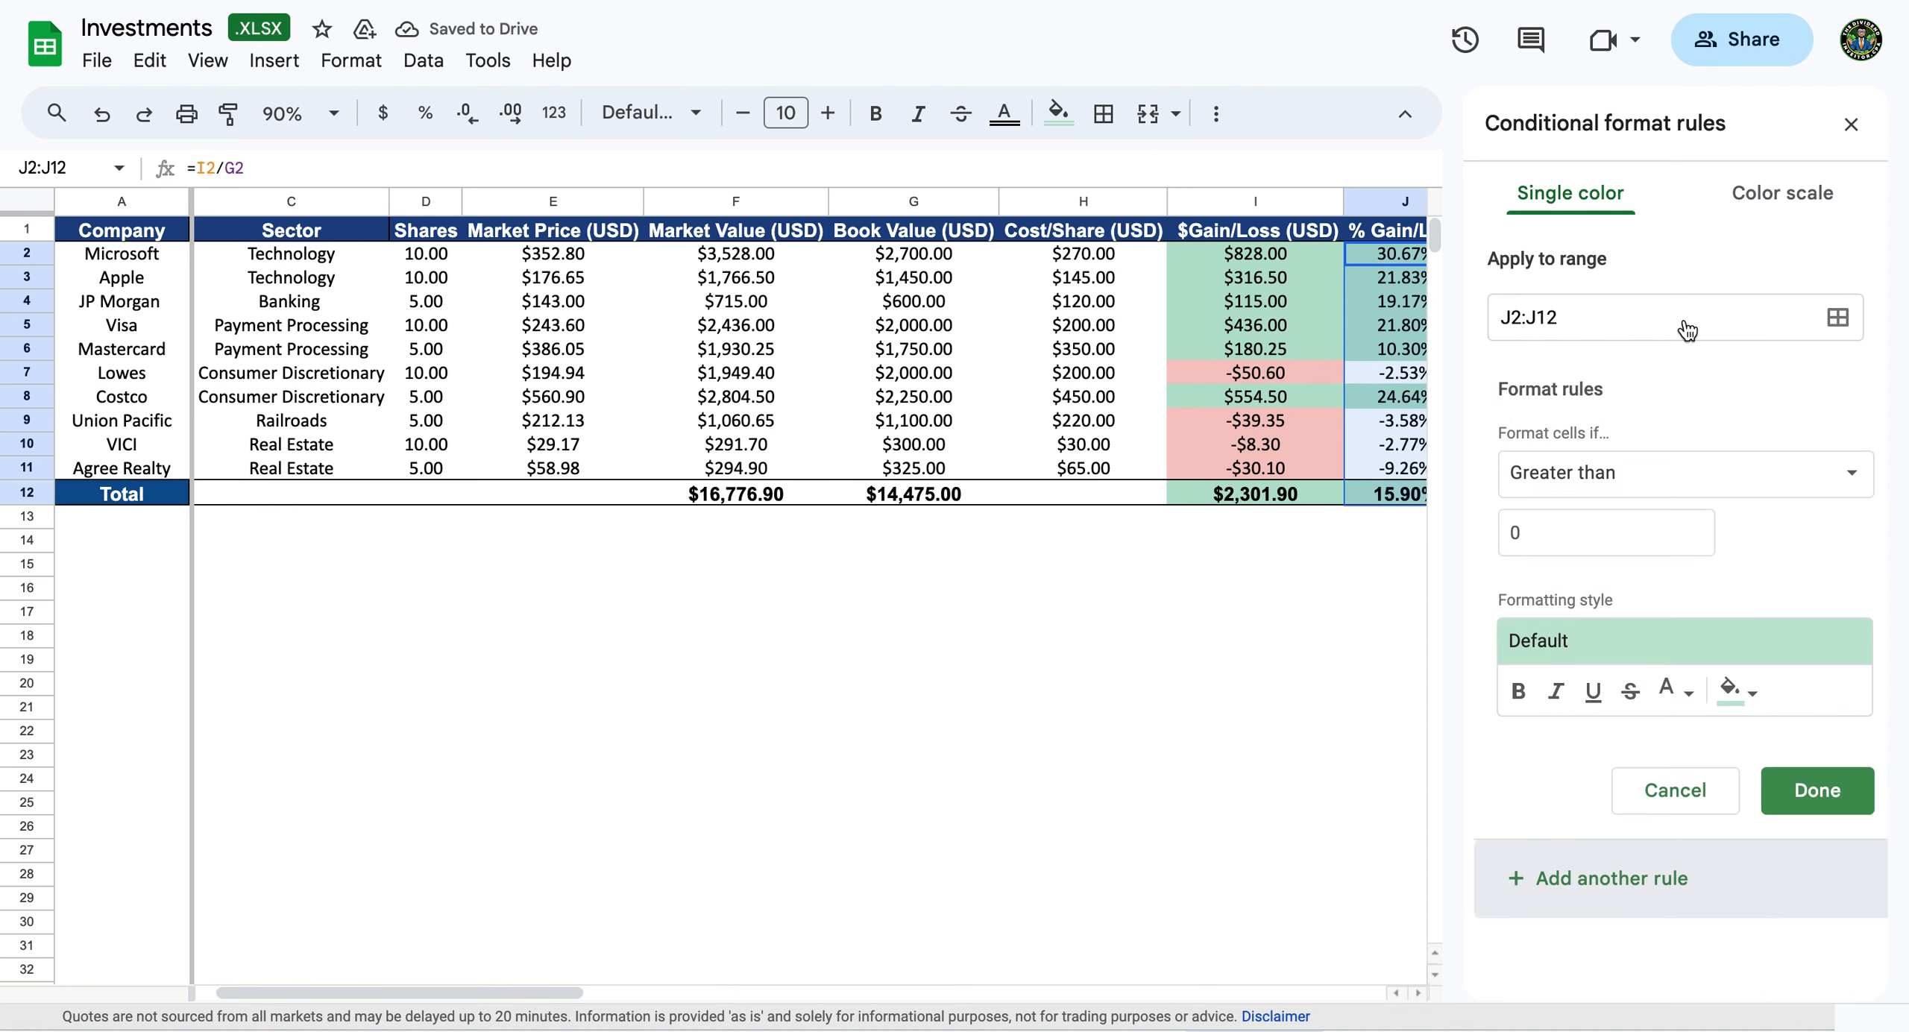
click(1630, 488)
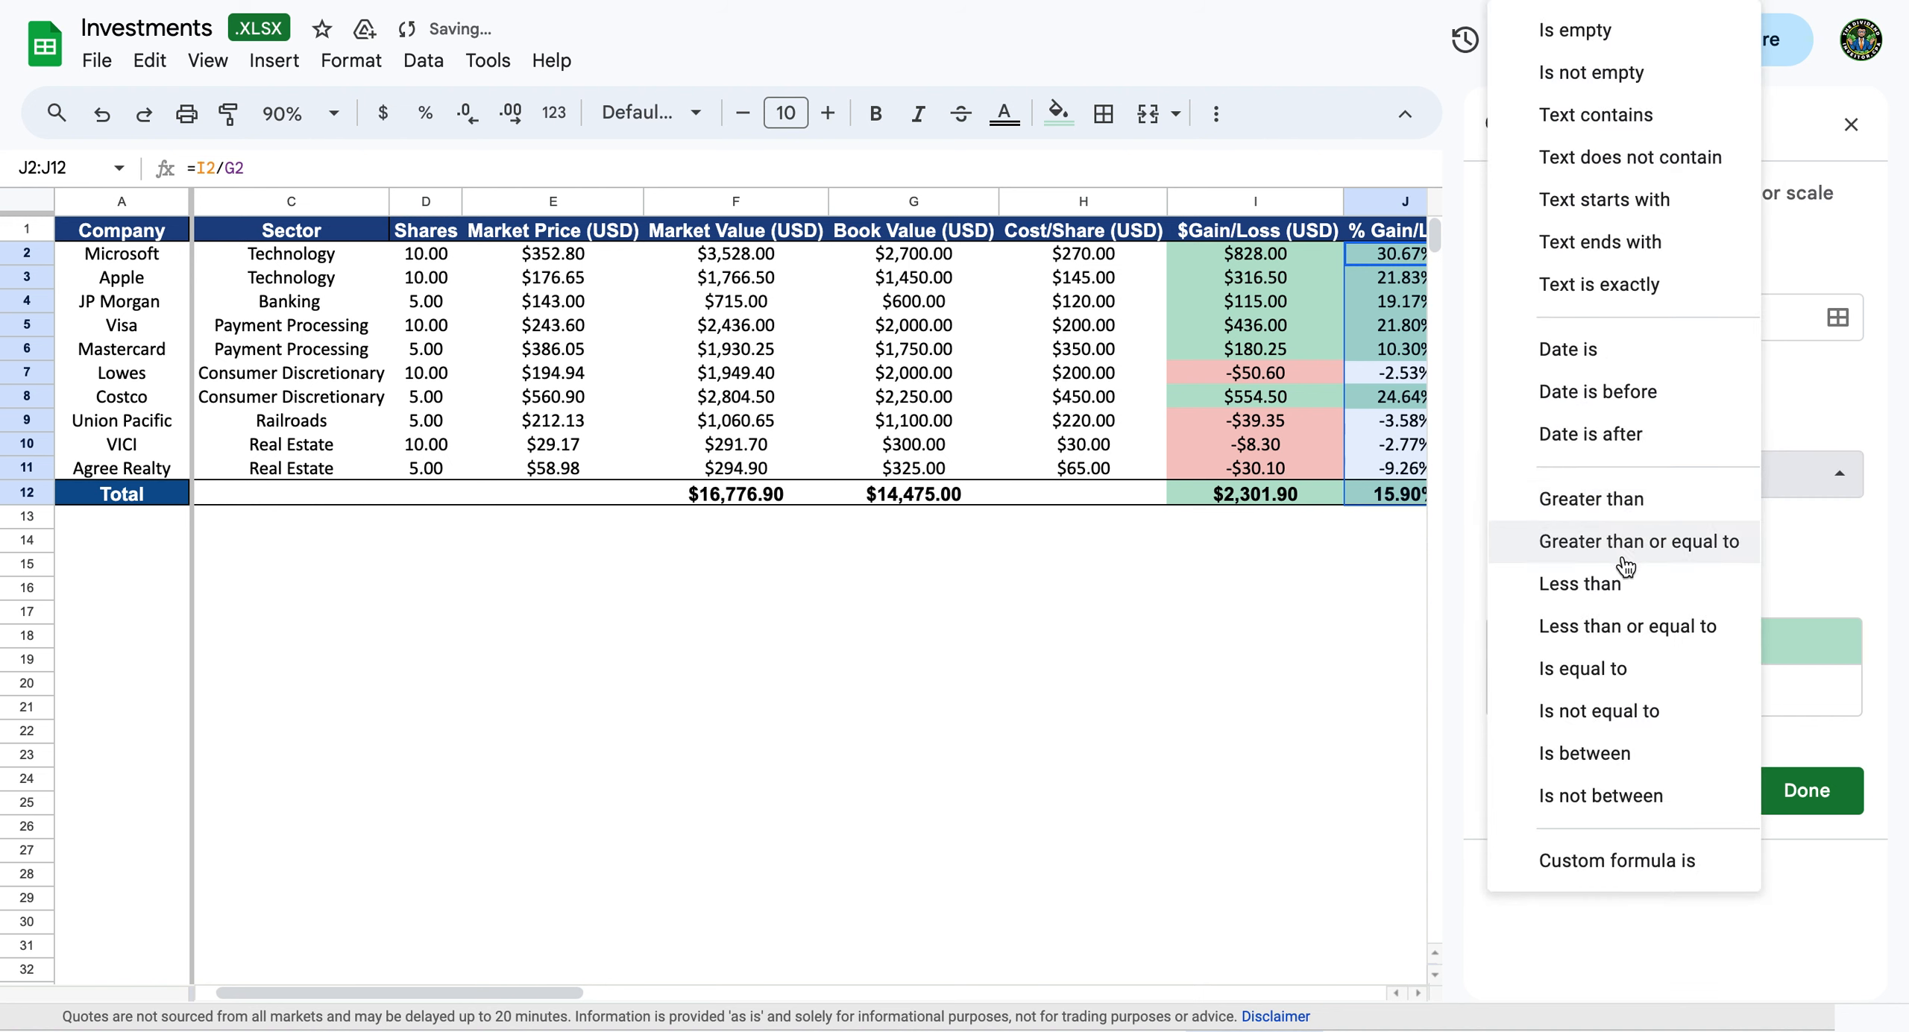
click(1619, 582)
click(1745, 694)
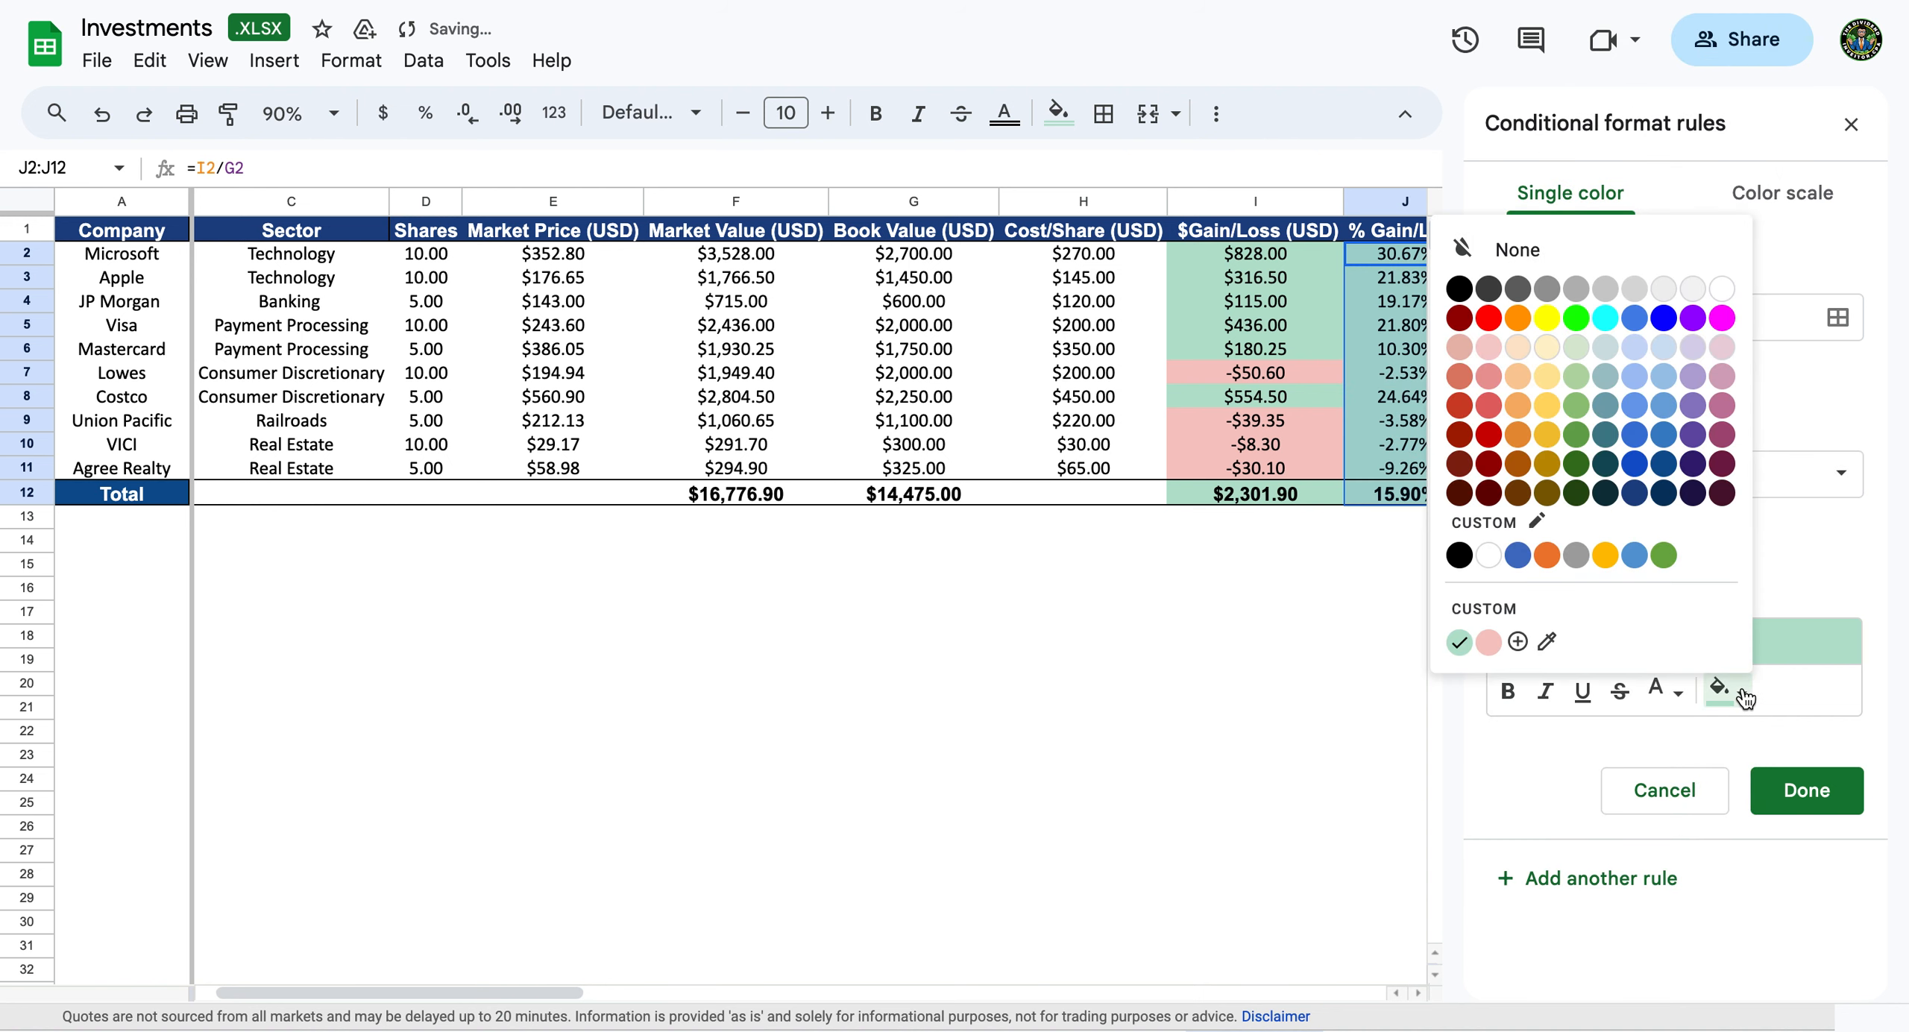
click(1488, 643)
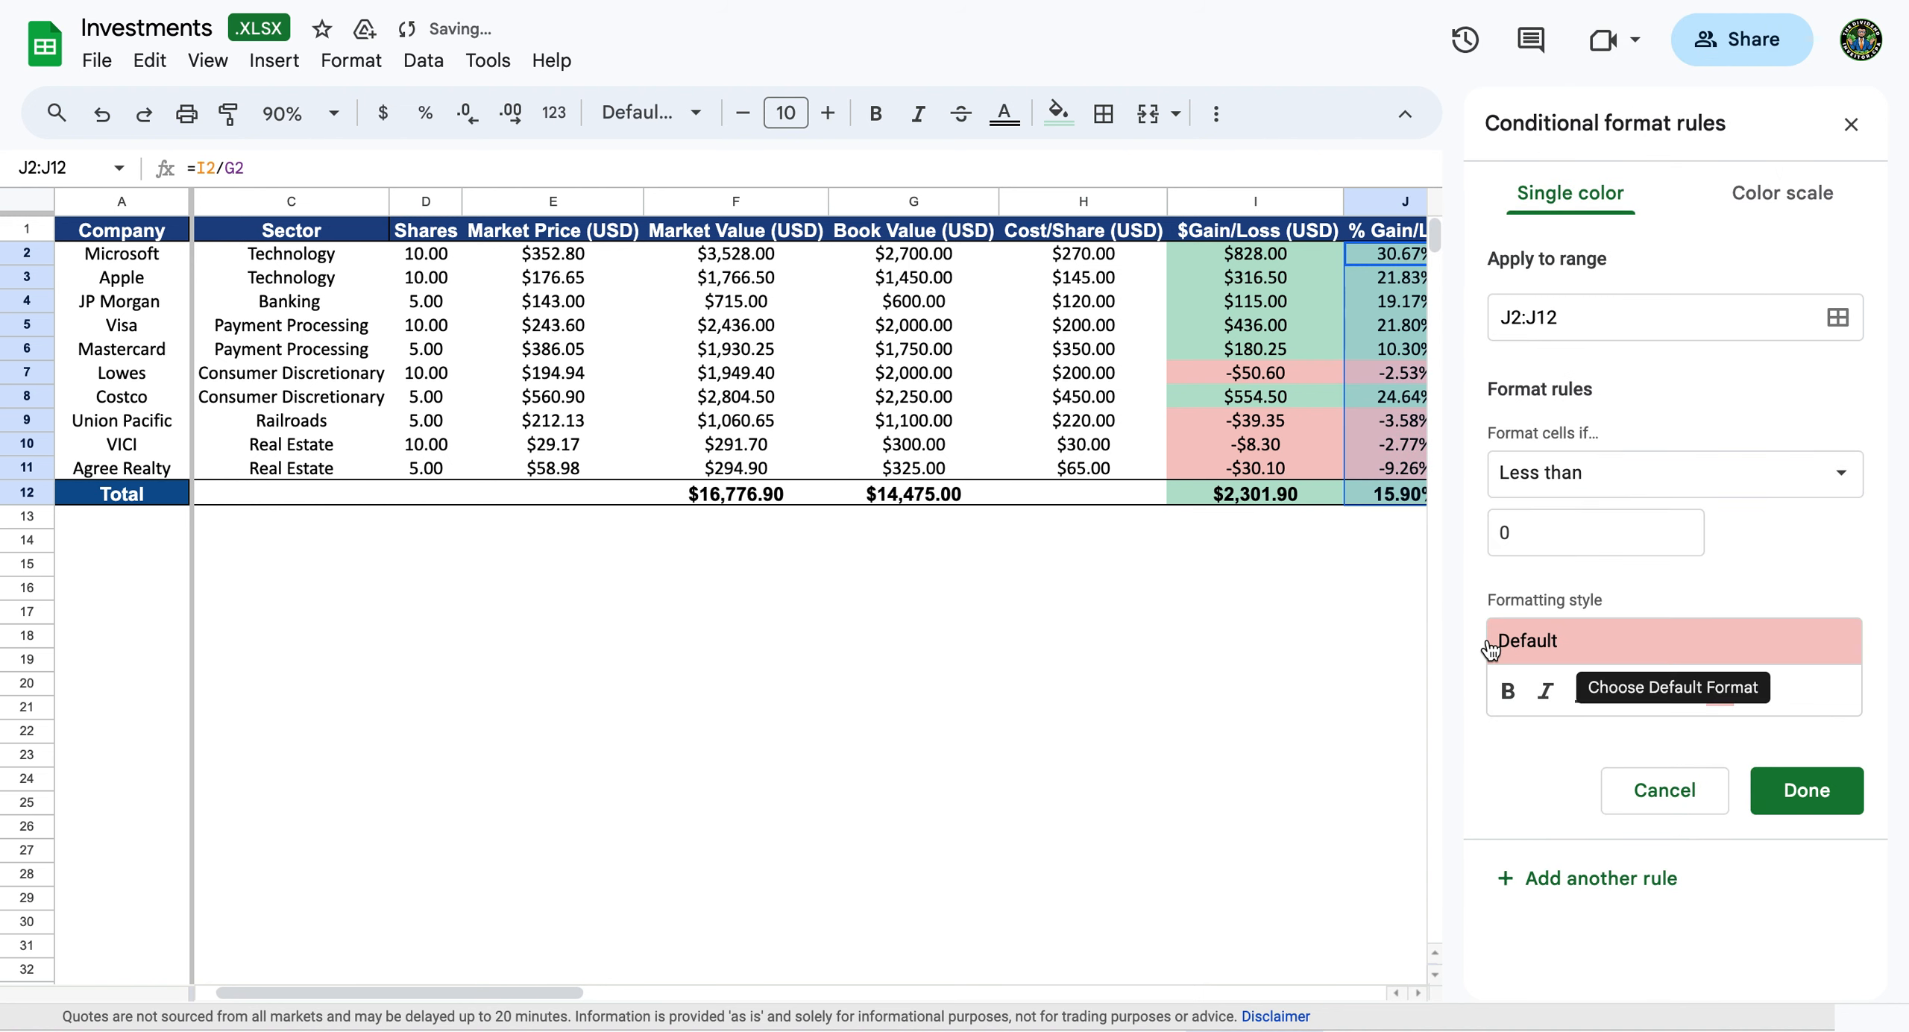
click(1807, 792)
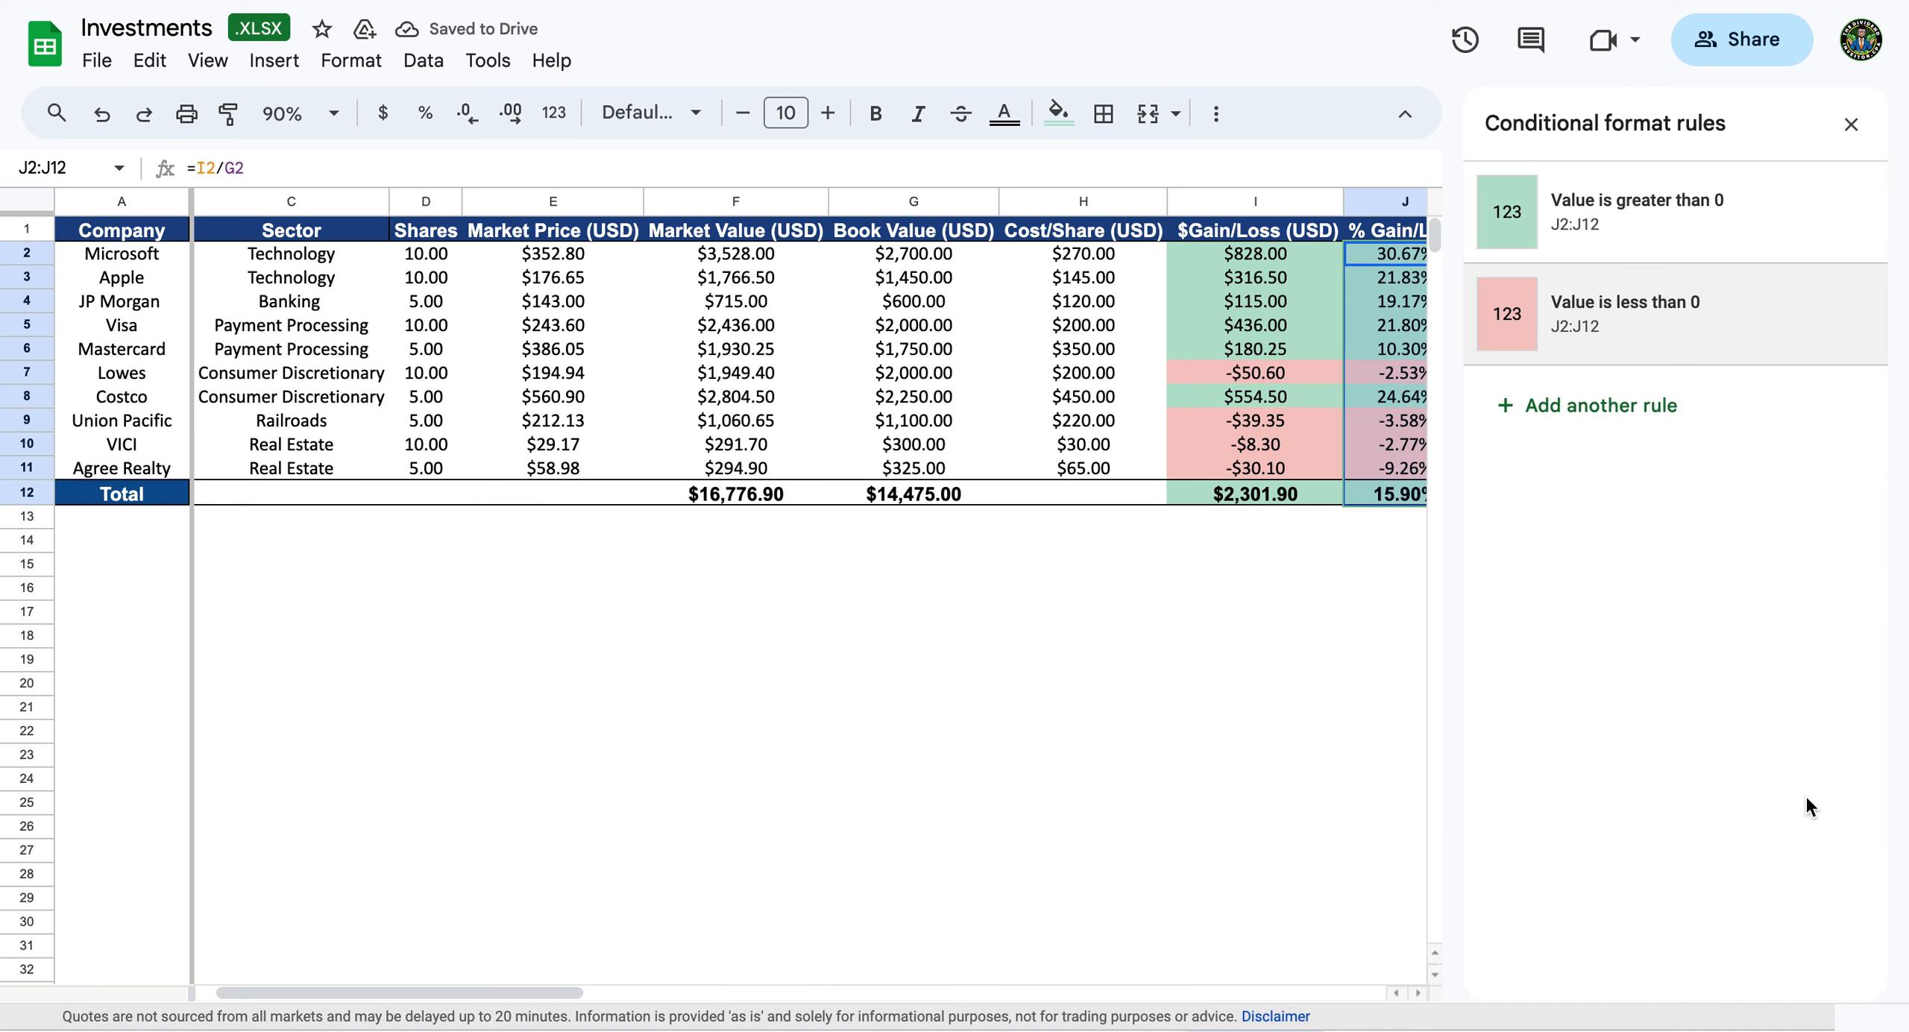
click(1851, 124)
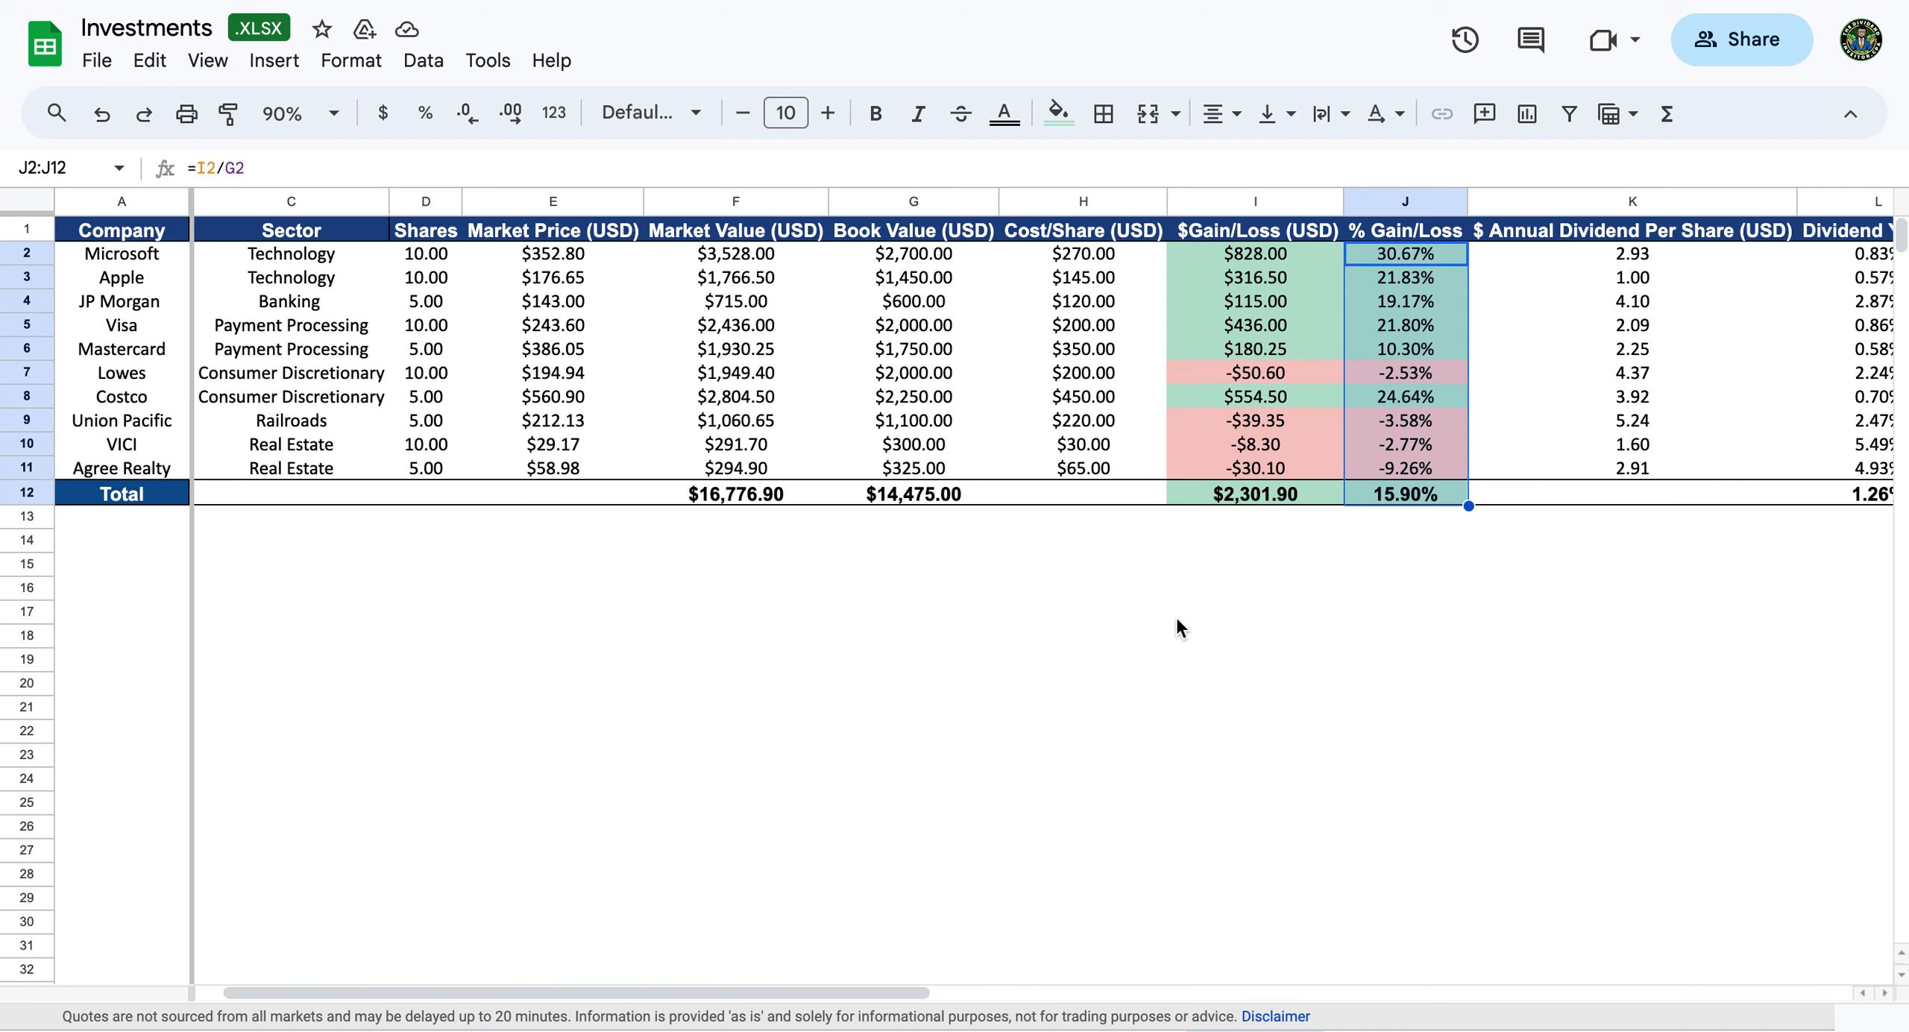
scroll(1177, 620, left, 1)
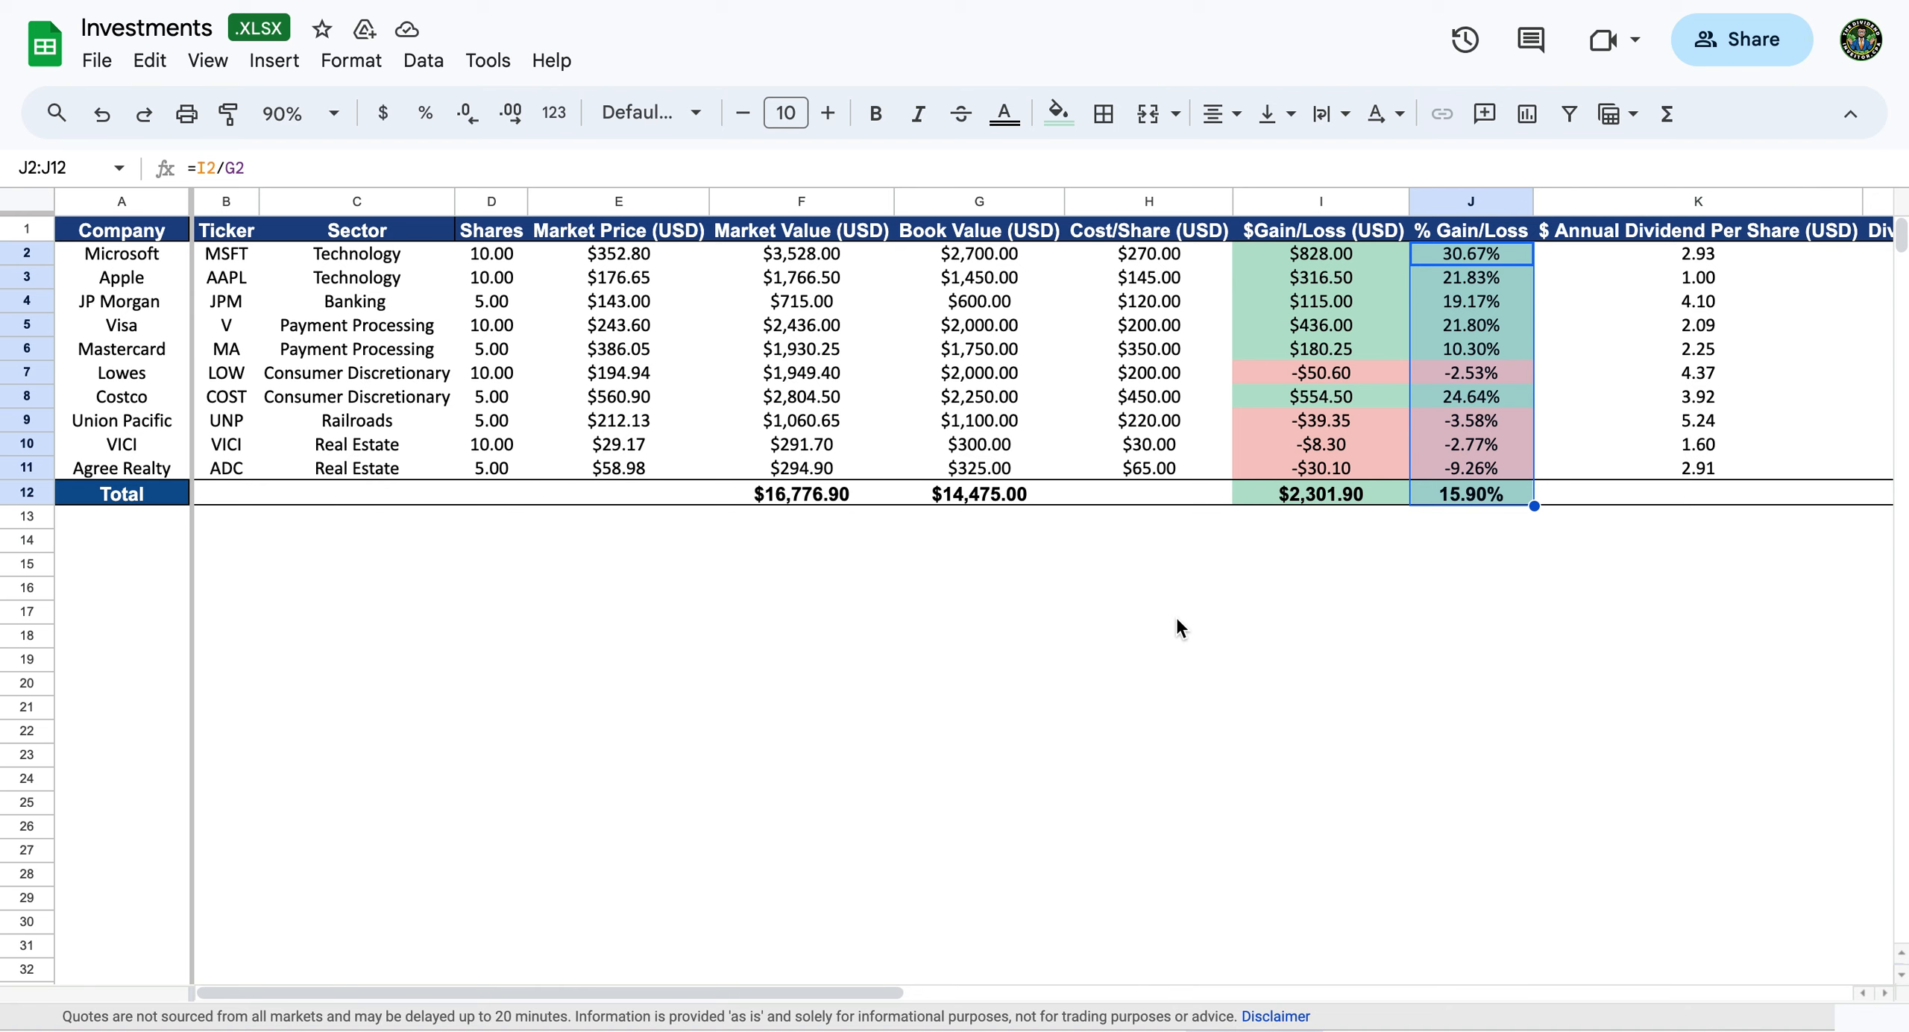
click(1061, 597)
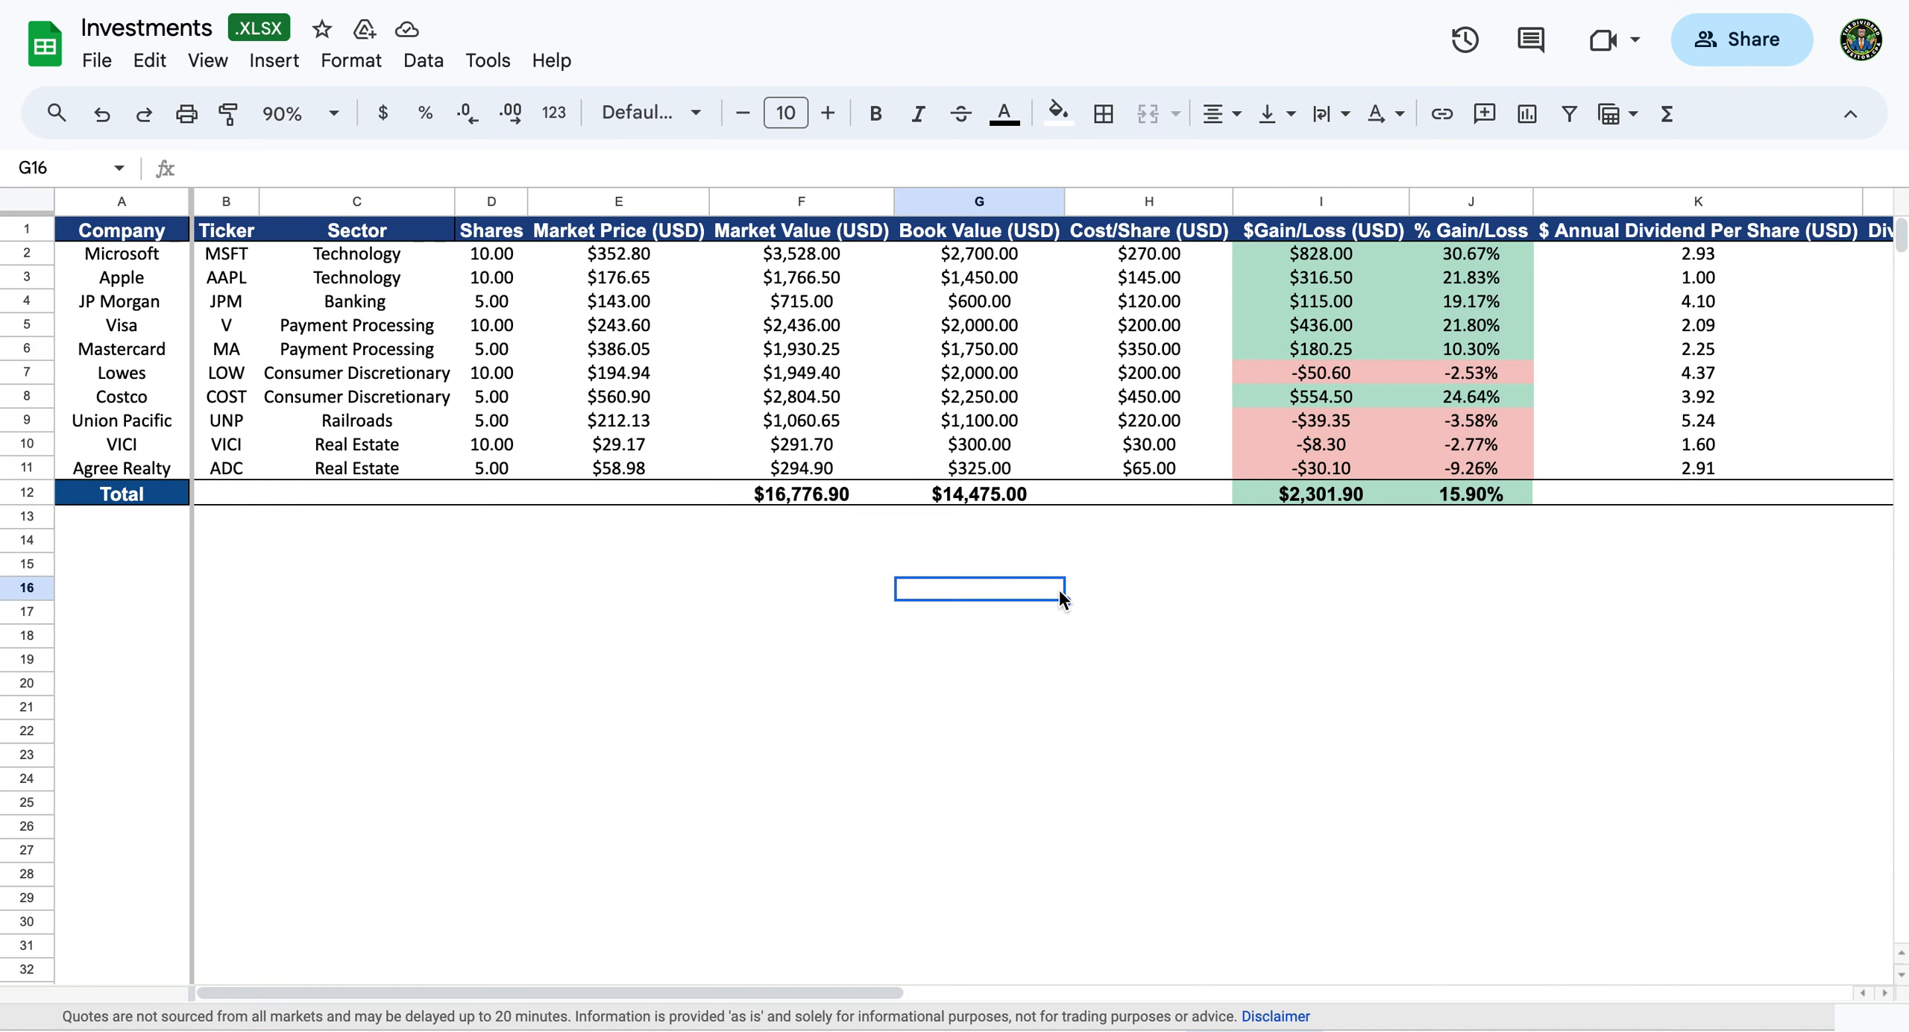